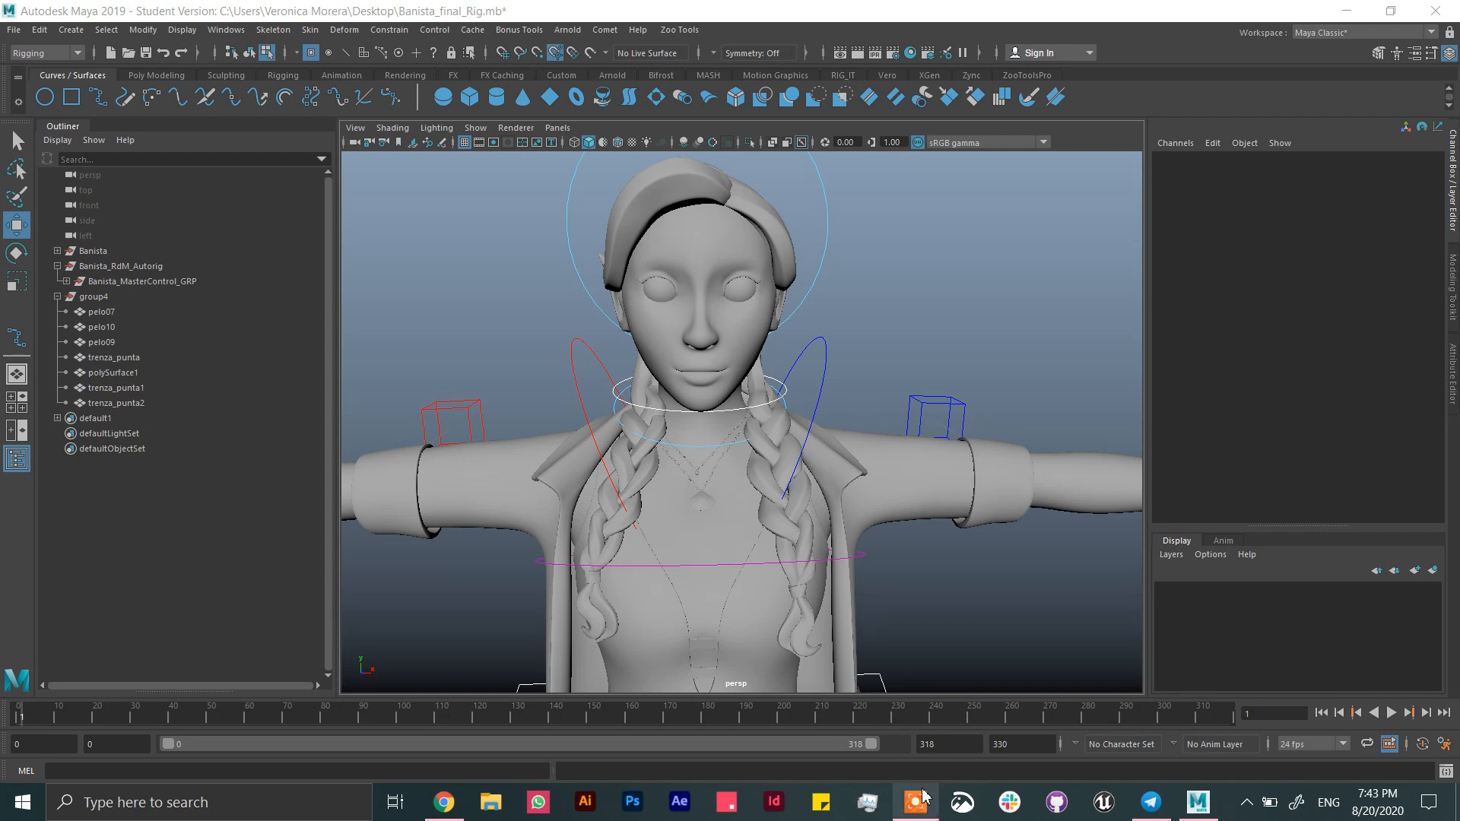
# - Hide the Banista and Banista_RdM_Autorig groups so that only the hair in group4 is displayed
pyautogui.click(106, 251)
pyautogui.keyDown('shift'); pyautogui.click(113, 267); pyautogui.keyUp('shift')
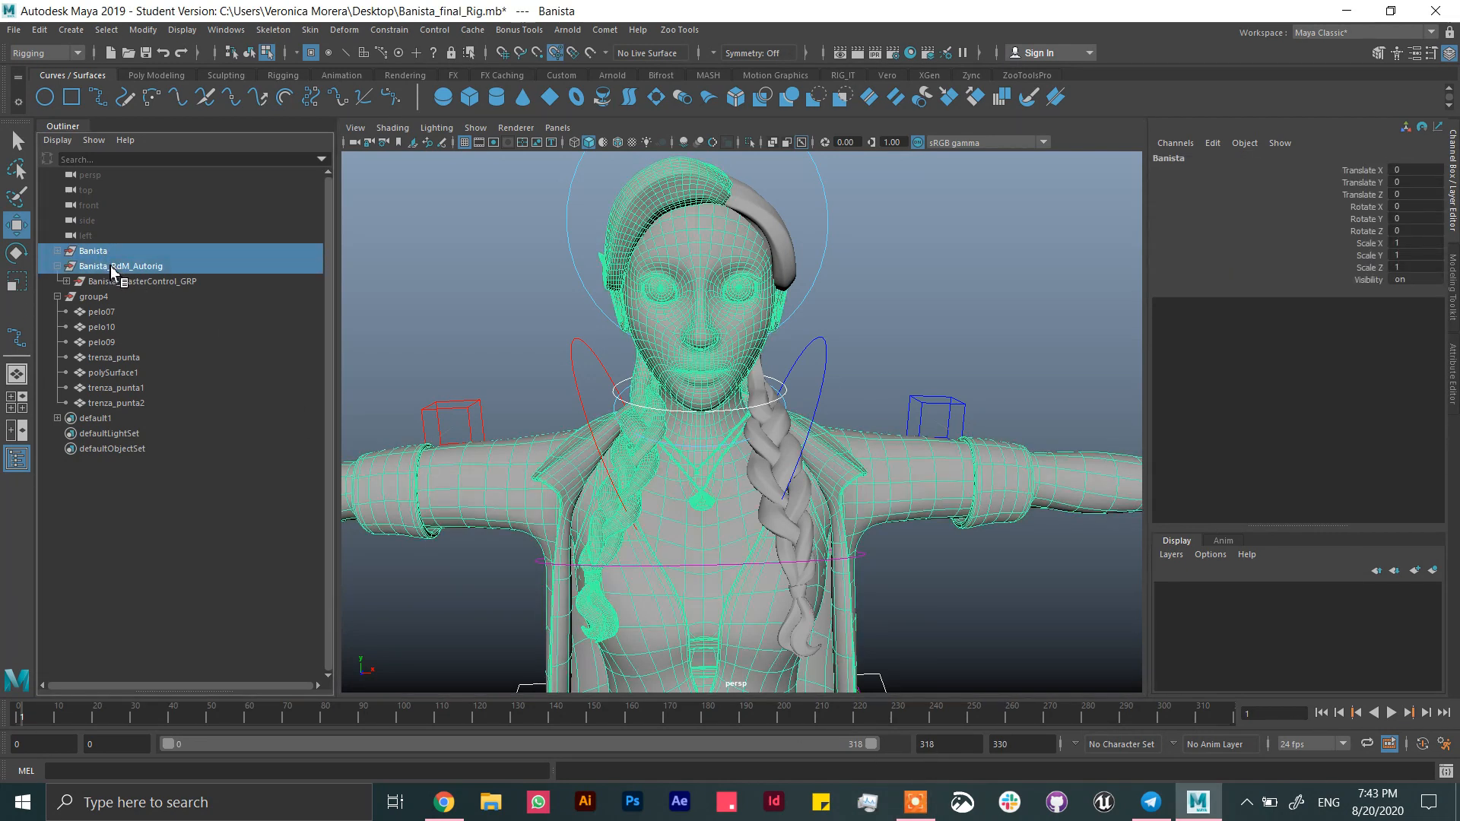
pyautogui.hotkey('ctrl', 'h')
pyautogui.keyDown('alt'); pyautogui.moveTo(844, 515); pyautogui.dragTo(984, 484); pyautogui.keyUp('alt')
pyautogui.scroll(3, 952, 467)
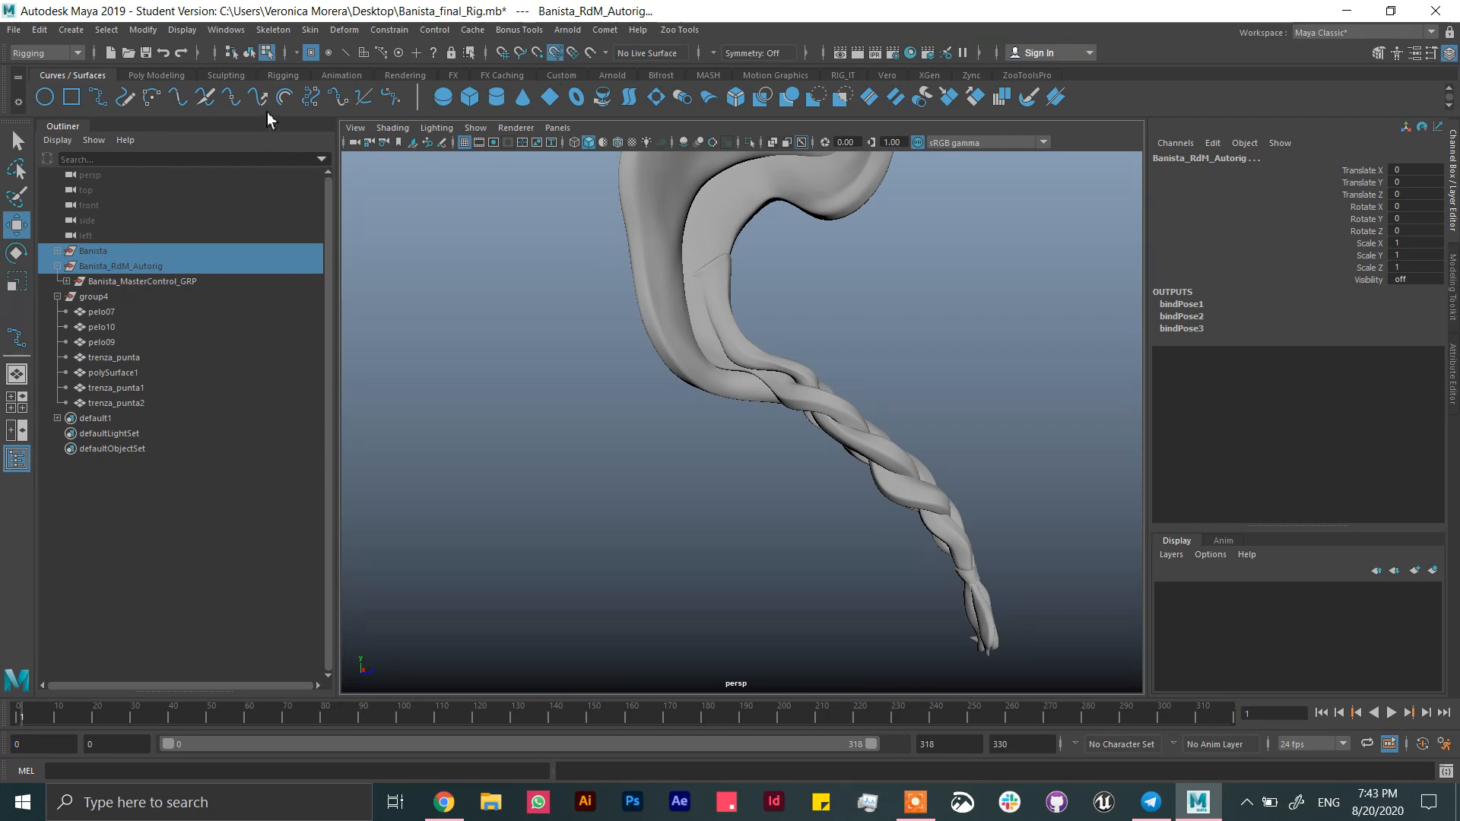
# - Start the Create Joints tool and display the hair in wireframe, framed on the braid from the side
pyautogui.click(282, 75)
pyautogui.click(74, 99)
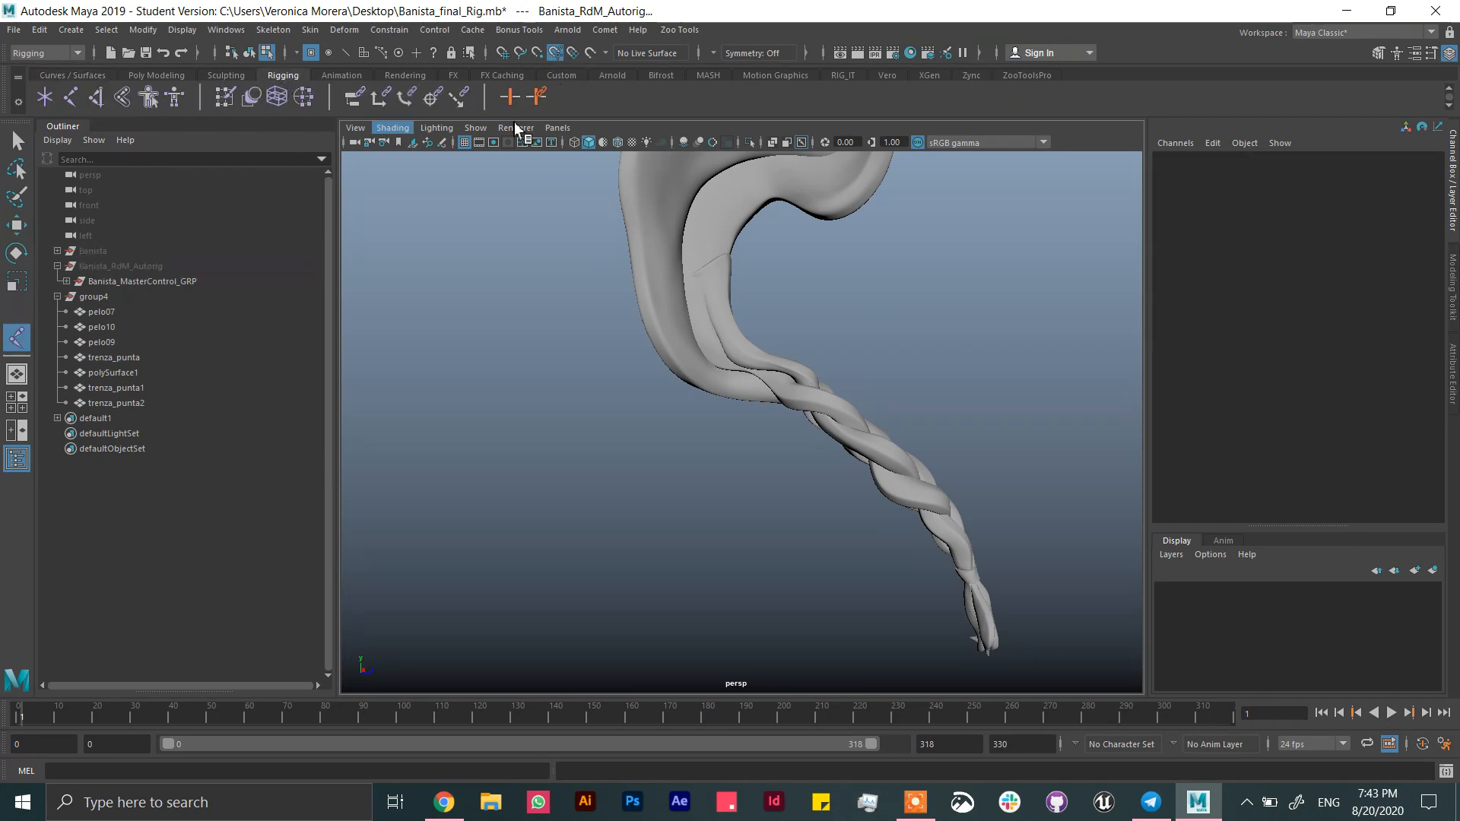
pyautogui.click(574, 142)
pyautogui.keyDown('alt'); pyautogui.moveTo(780, 382); pyautogui.dragTo(836, 221); pyautogui.keyUp('alt')
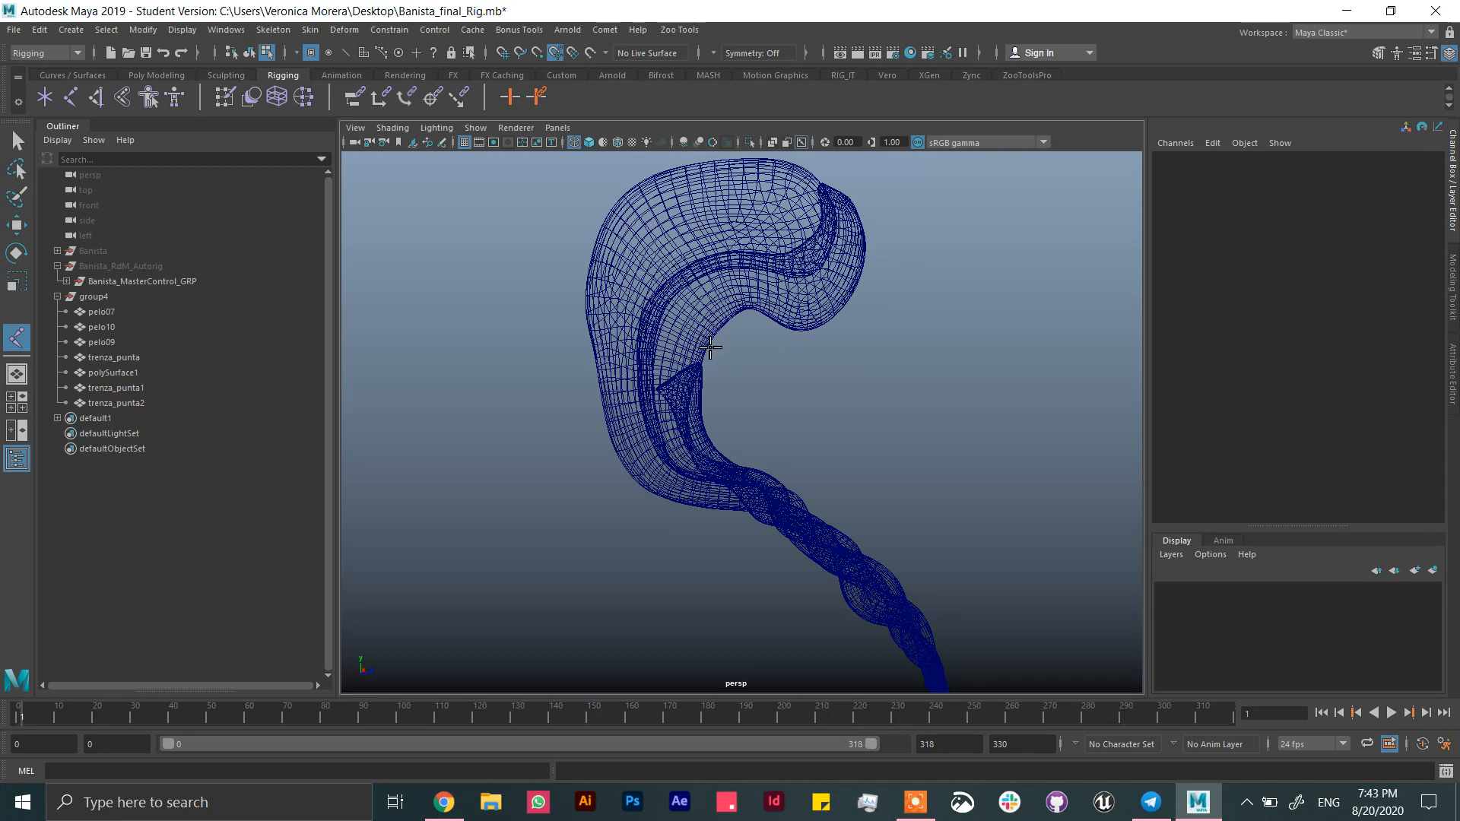
pyautogui.keyDown('alt'); pyautogui.moveTo(710, 348); pyautogui.dragTo(705, 329); pyautogui.keyUp('alt')
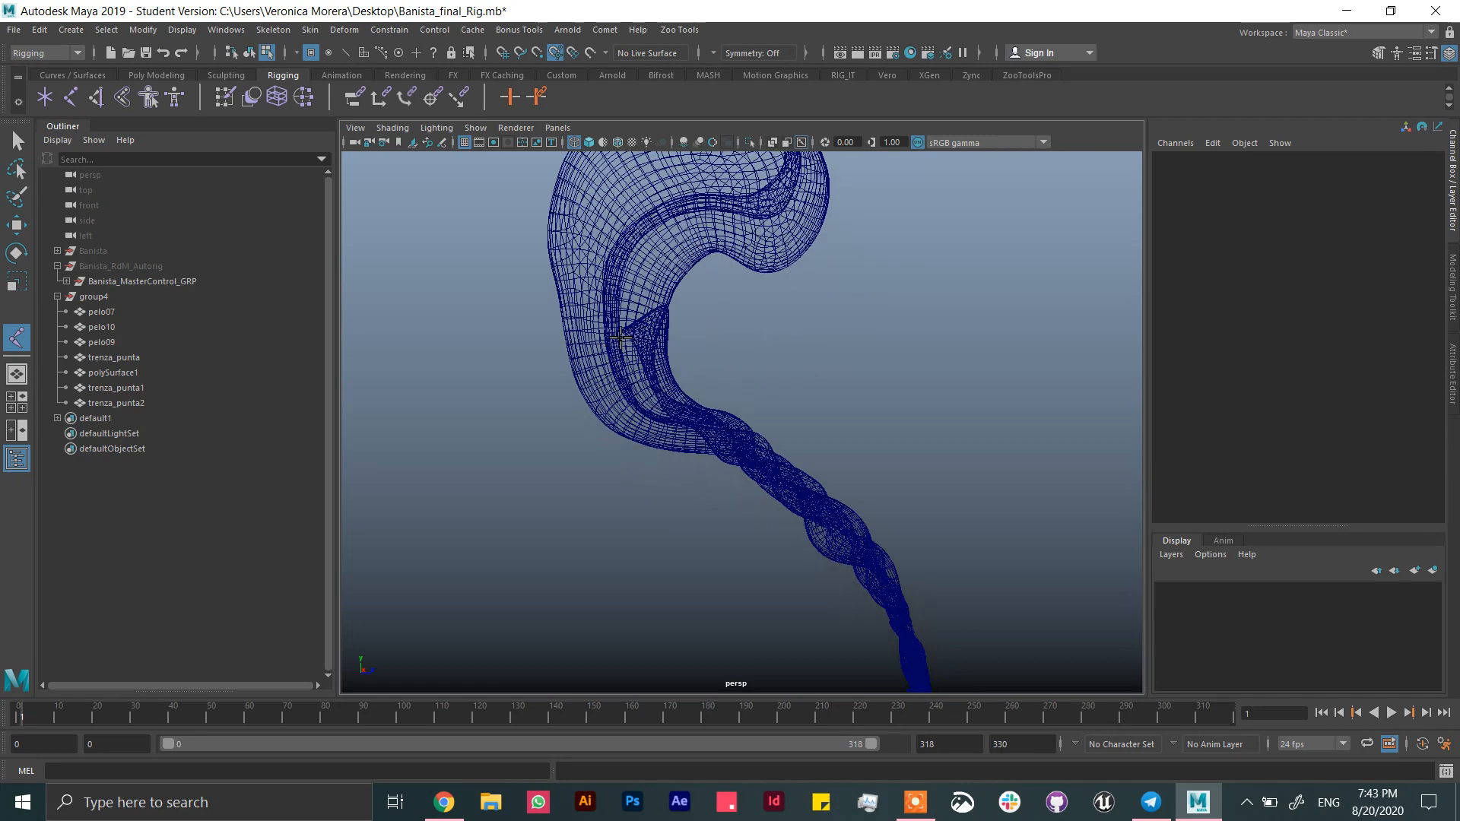
# - Draw a joint chain along the braid from its root down to the tip
pyautogui.click(621, 336)
pyautogui.click(673, 424)
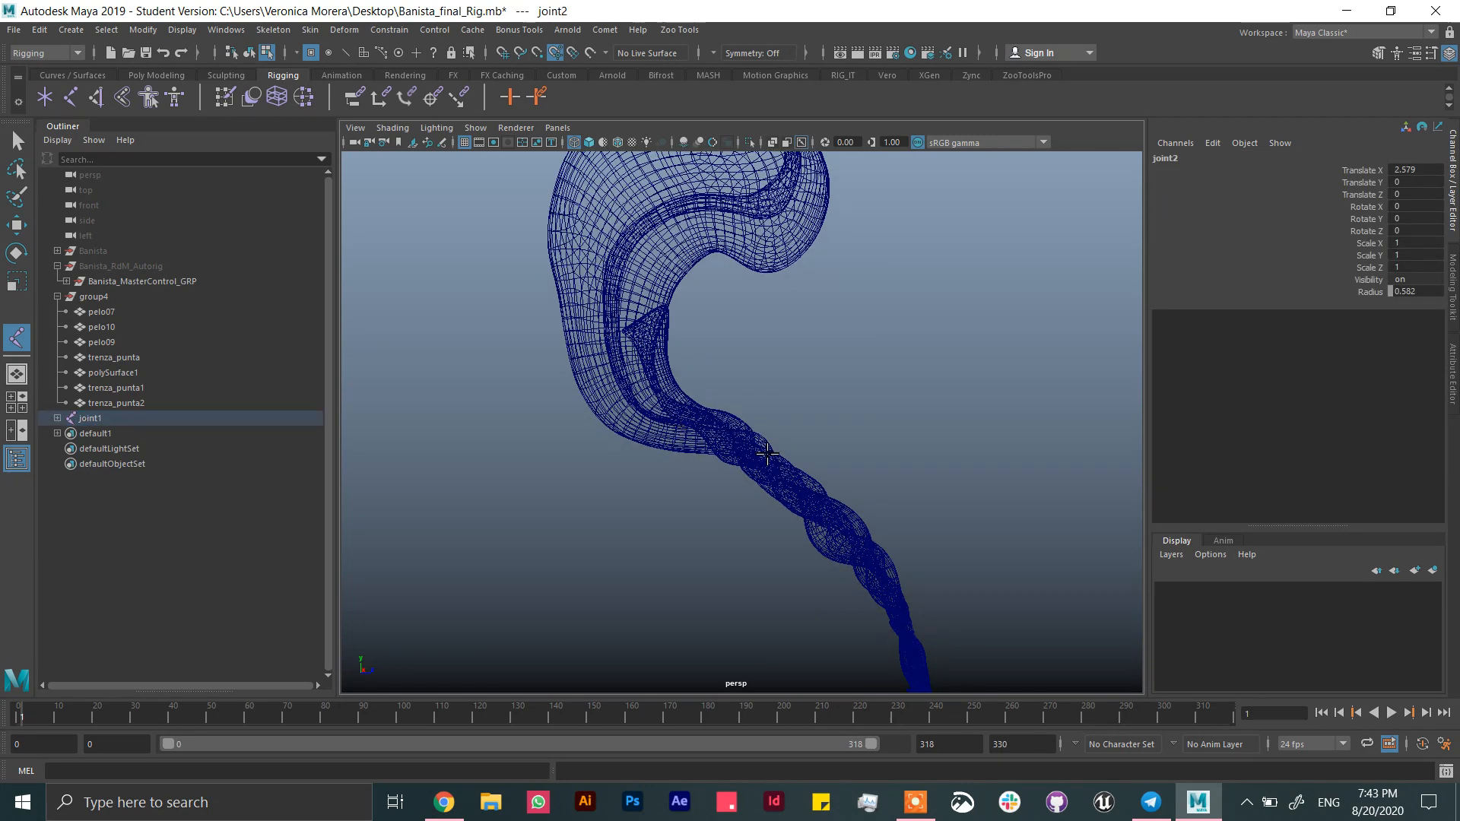
pyautogui.keyDown('alt'); pyautogui.moveTo(672, 424); pyautogui.dragTo(730, 417); pyautogui.keyUp('alt')
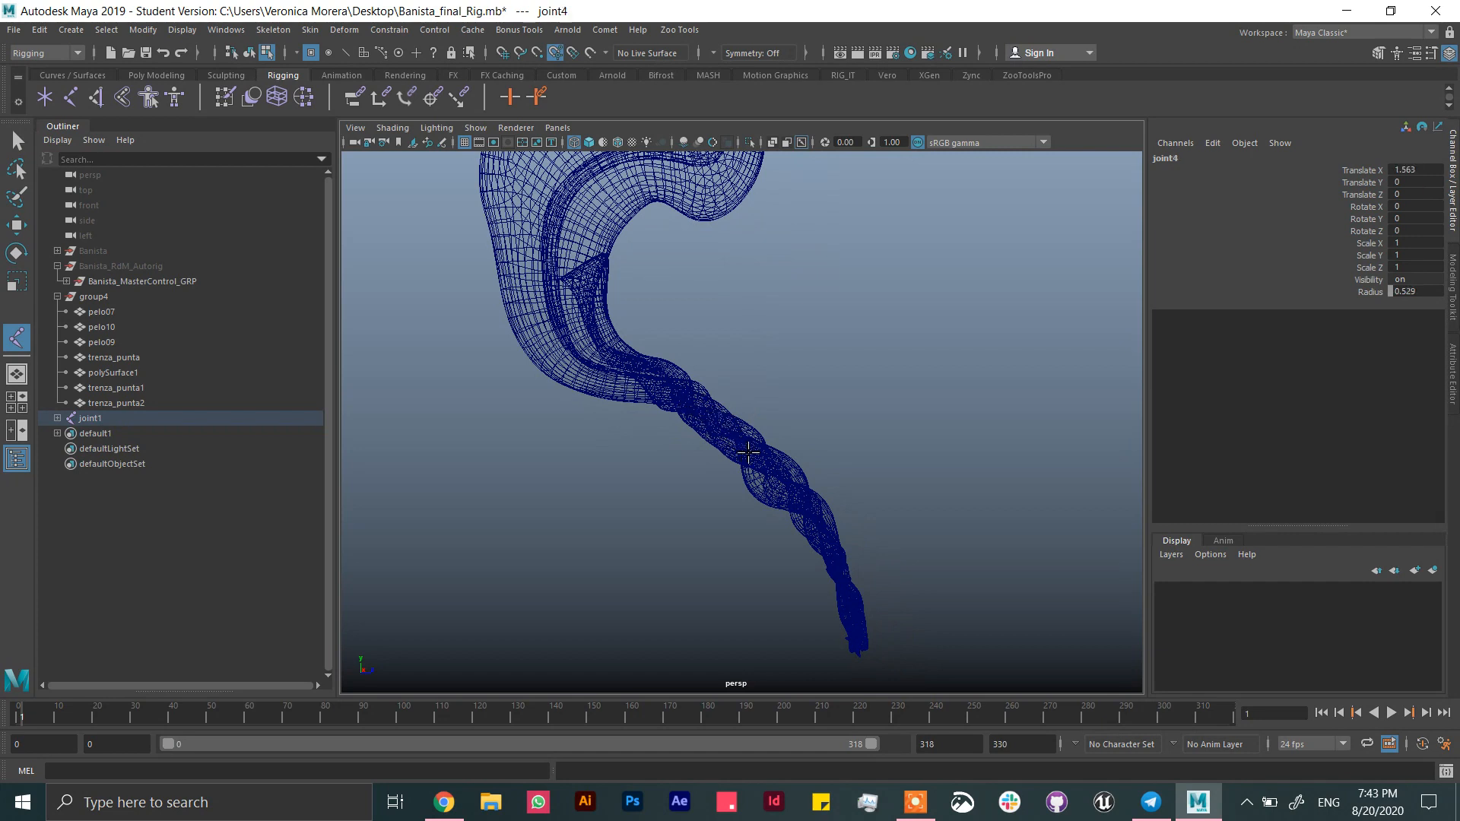
pyautogui.click(806, 503)
pyautogui.moveTo(806, 503)
pyautogui.keyDown('alt'); pyautogui.mouseDown()
pyautogui.moveTo(847, 479)
pyautogui.moveTo(798, 478)
pyautogui.mouseUp(); pyautogui.keyUp('alt')
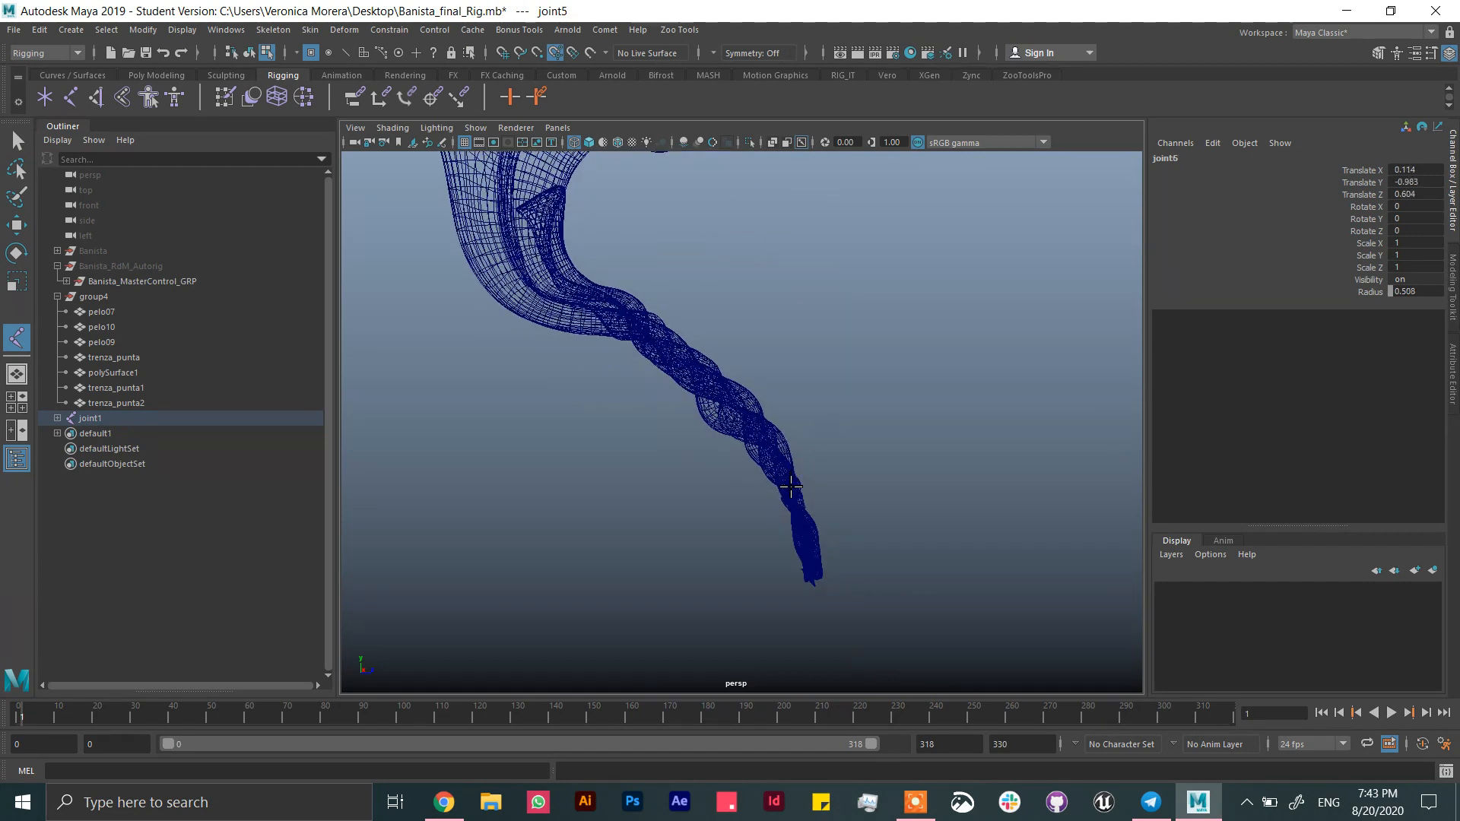
pyautogui.click(824, 557)
pyautogui.click(16, 224)
pyautogui.keyDown('alt'); pyautogui.moveTo(836, 471); pyautogui.dragTo(753, 334); pyautogui.keyUp('alt')
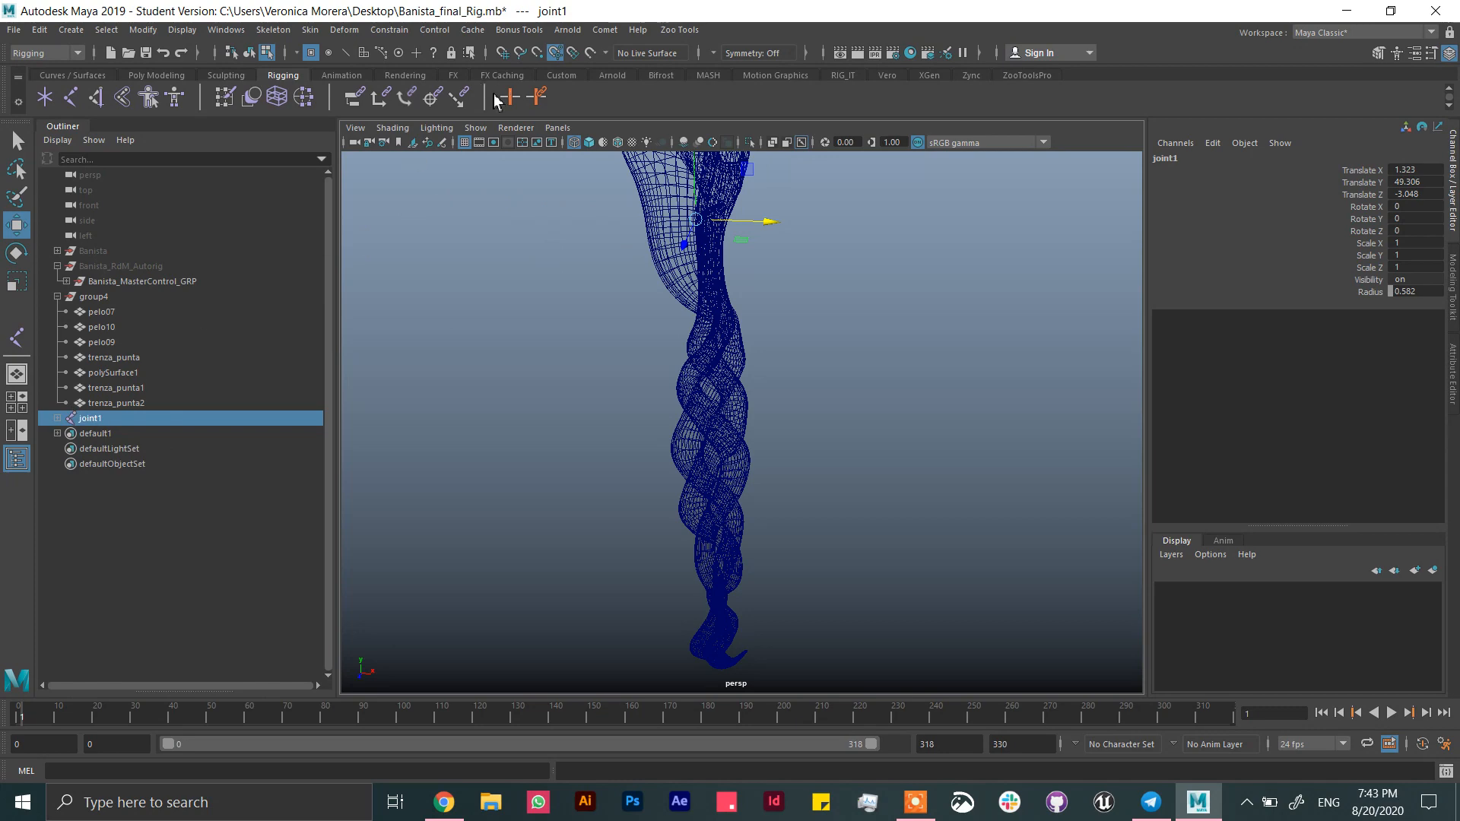
# - Turn on the display of joints in the perspective viewport
pyautogui.click(476, 128)
pyautogui.click(522, 376)
pyautogui.keyDown('alt'); pyautogui.moveTo(872, 434); pyautogui.dragTo(1020, 356); pyautogui.keyUp('alt')
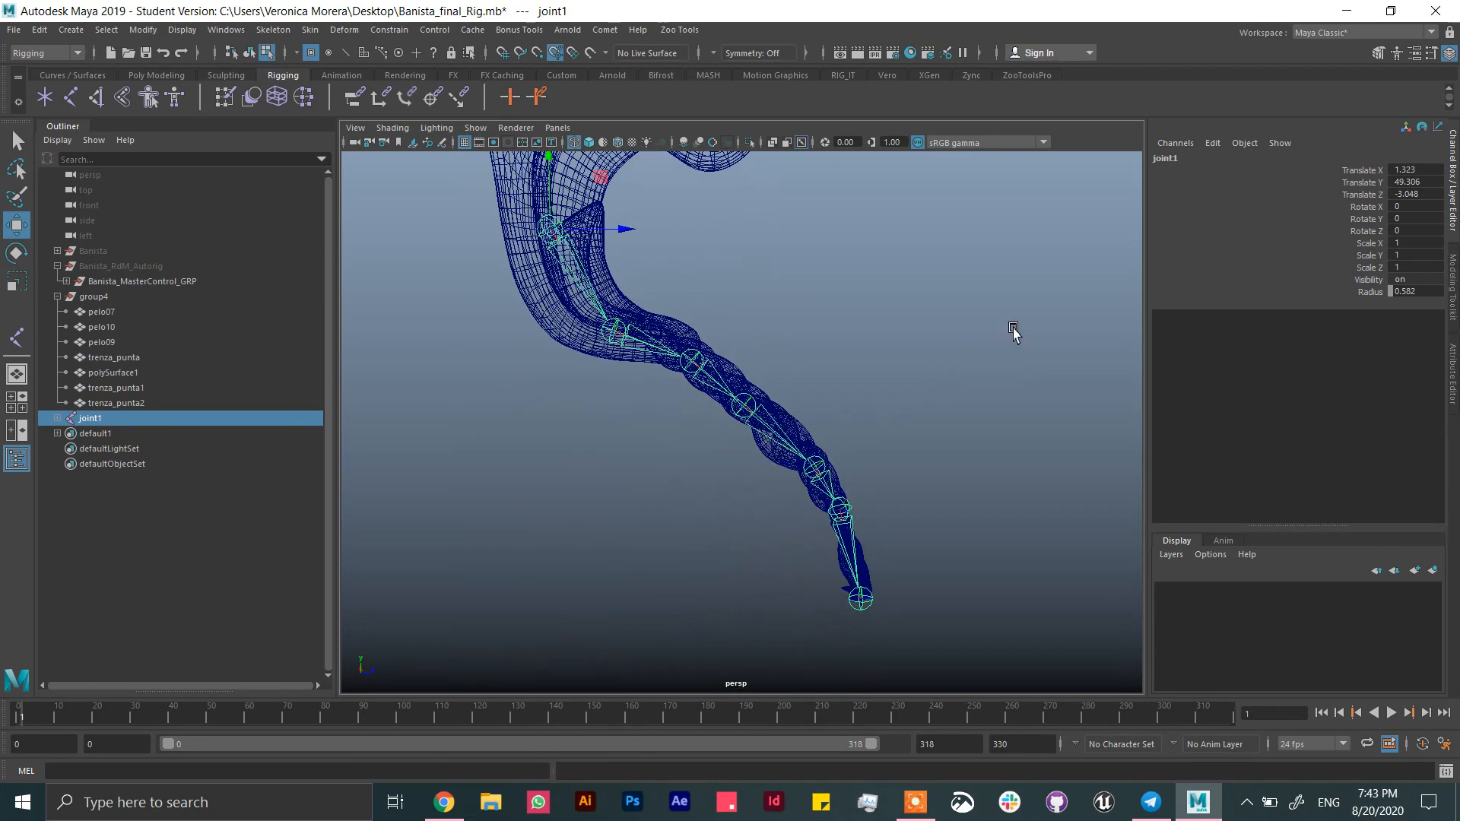
# - Delete the whole joint chain drawn in the braid
pyautogui.press('Delete')
pyautogui.keyDown('alt'); pyautogui.moveTo(735, 514); pyautogui.dragTo(678, 506); pyautogui.keyUp('alt')
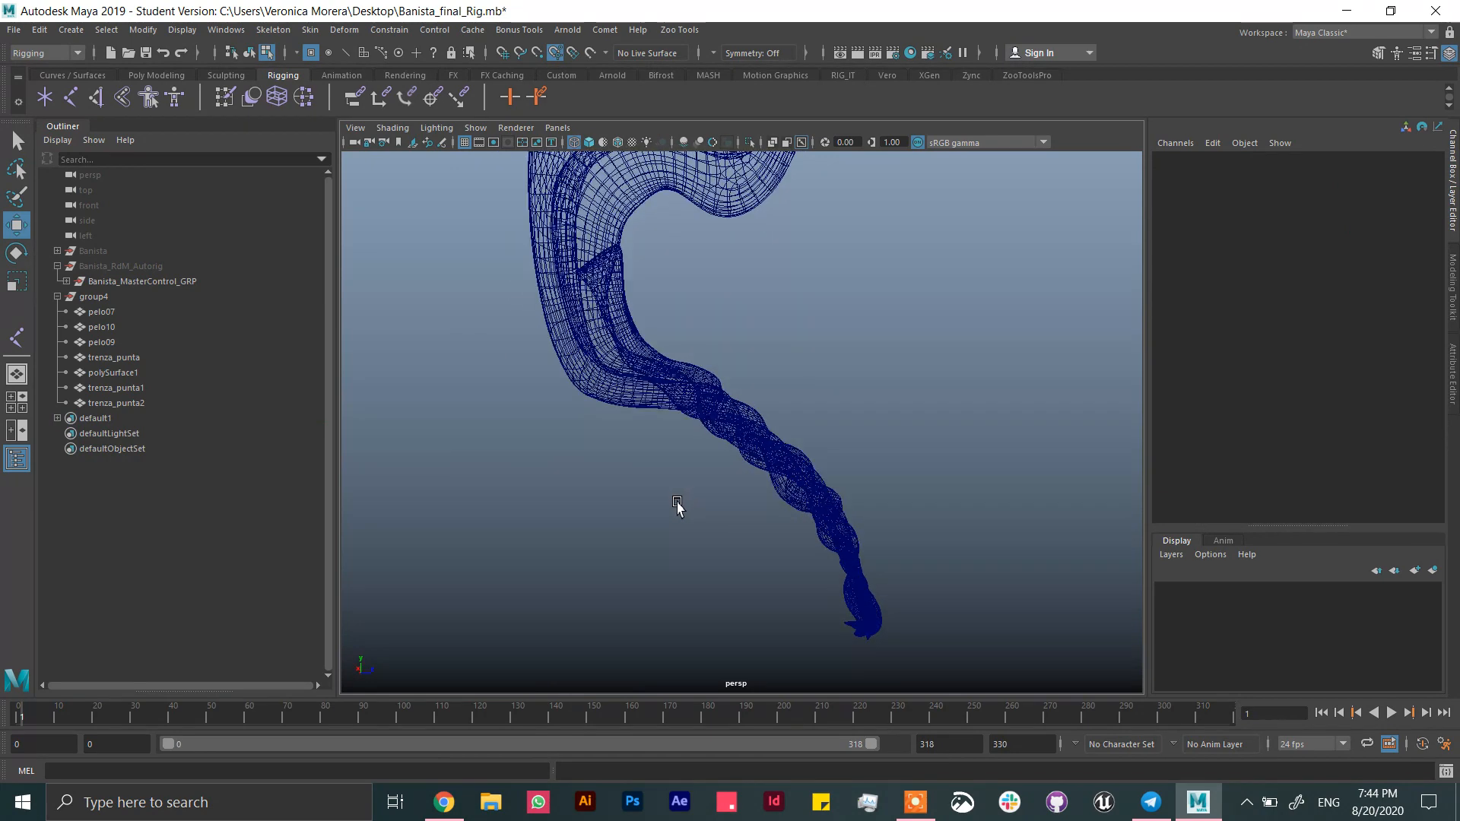
# - Draw a seven-joint chain in side view along the middle of the braid, from its root to its tip
pyautogui.click(16, 337)
pyautogui.keyDown('alt'); pyautogui.moveTo(699, 319); pyautogui.dragTo(658, 317); pyautogui.keyUp('alt')
pyautogui.click(566, 280)
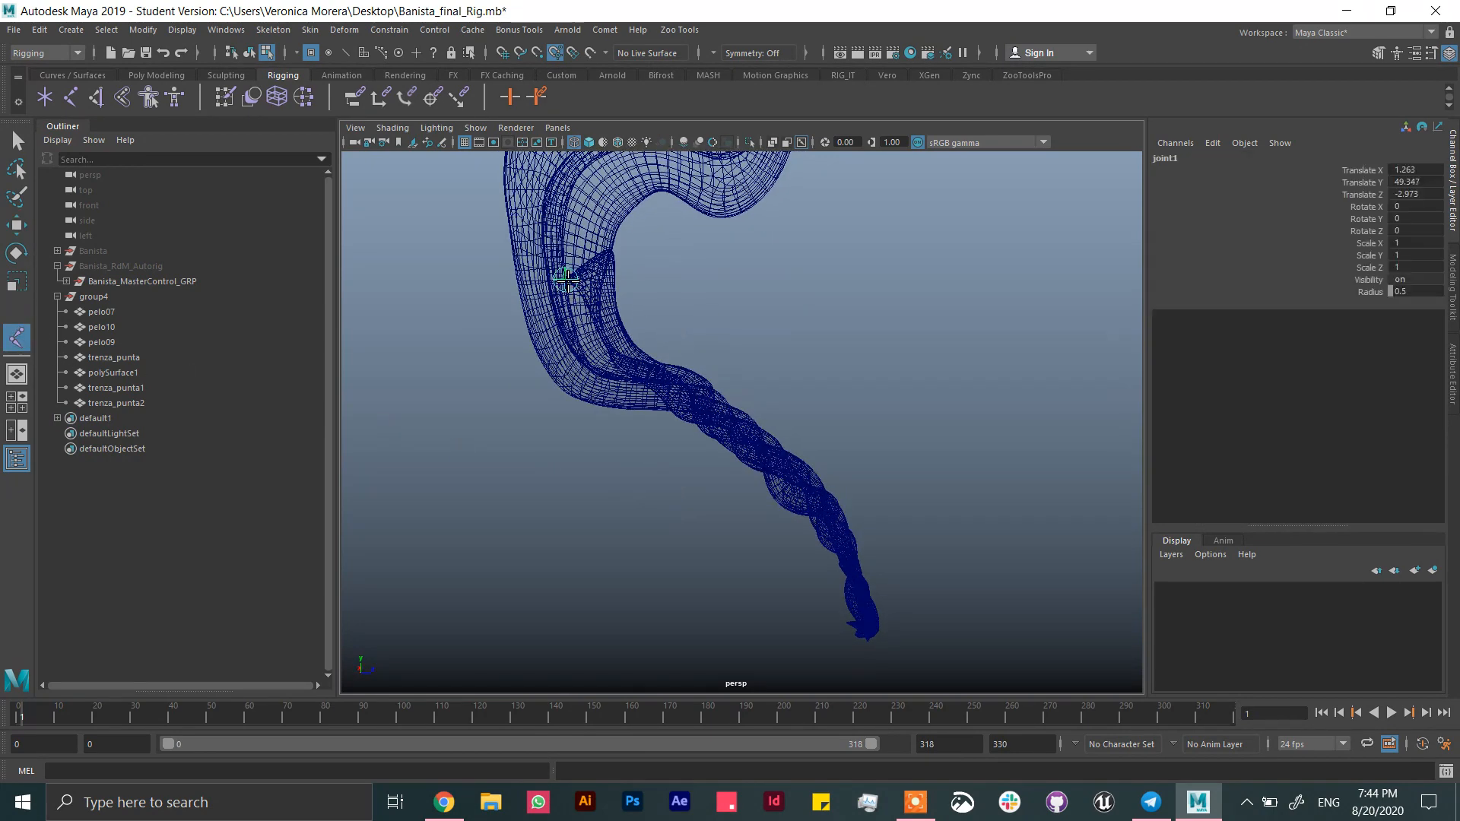
pyautogui.click(618, 370)
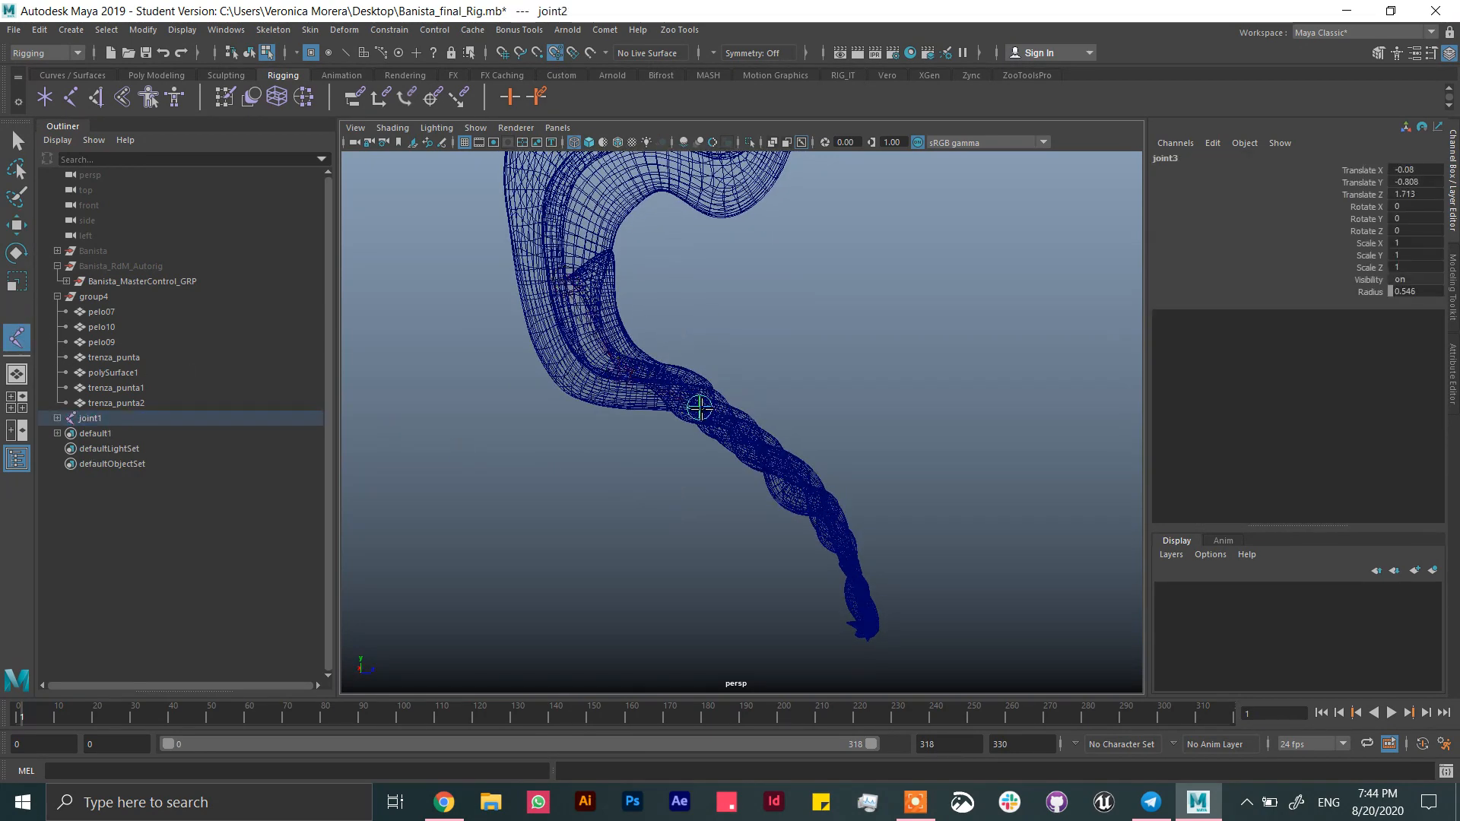
pyautogui.click(698, 407)
pyautogui.click(762, 455)
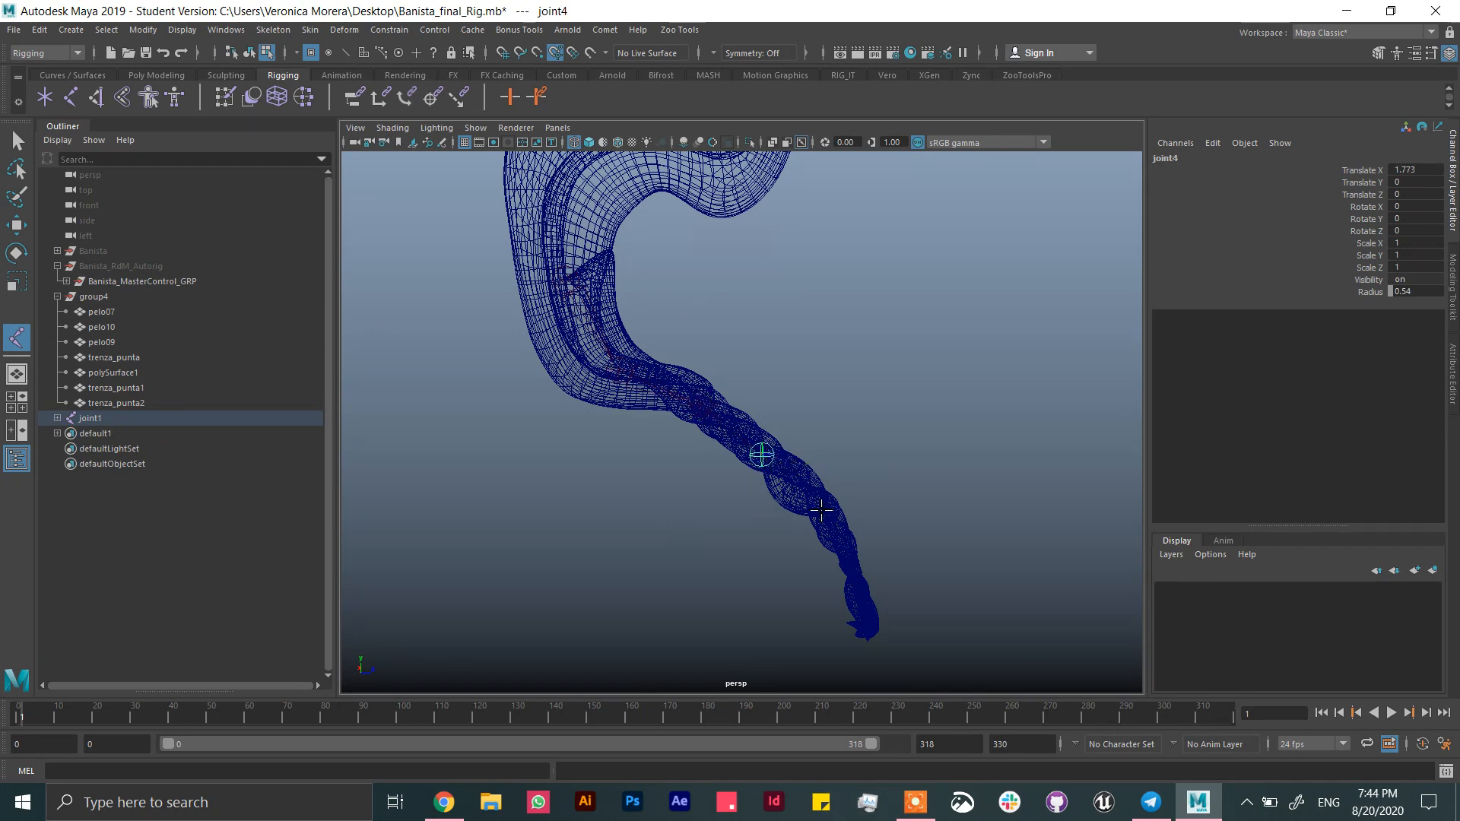
pyautogui.moveTo(820, 507)
pyautogui.keyDown('alt'); pyautogui.mouseDown()
pyautogui.moveTo(834, 512)
pyautogui.moveTo(815, 493)
pyautogui.mouseUp(); pyautogui.keyUp('alt')
pyautogui.click(848, 549)
pyautogui.click(892, 637)
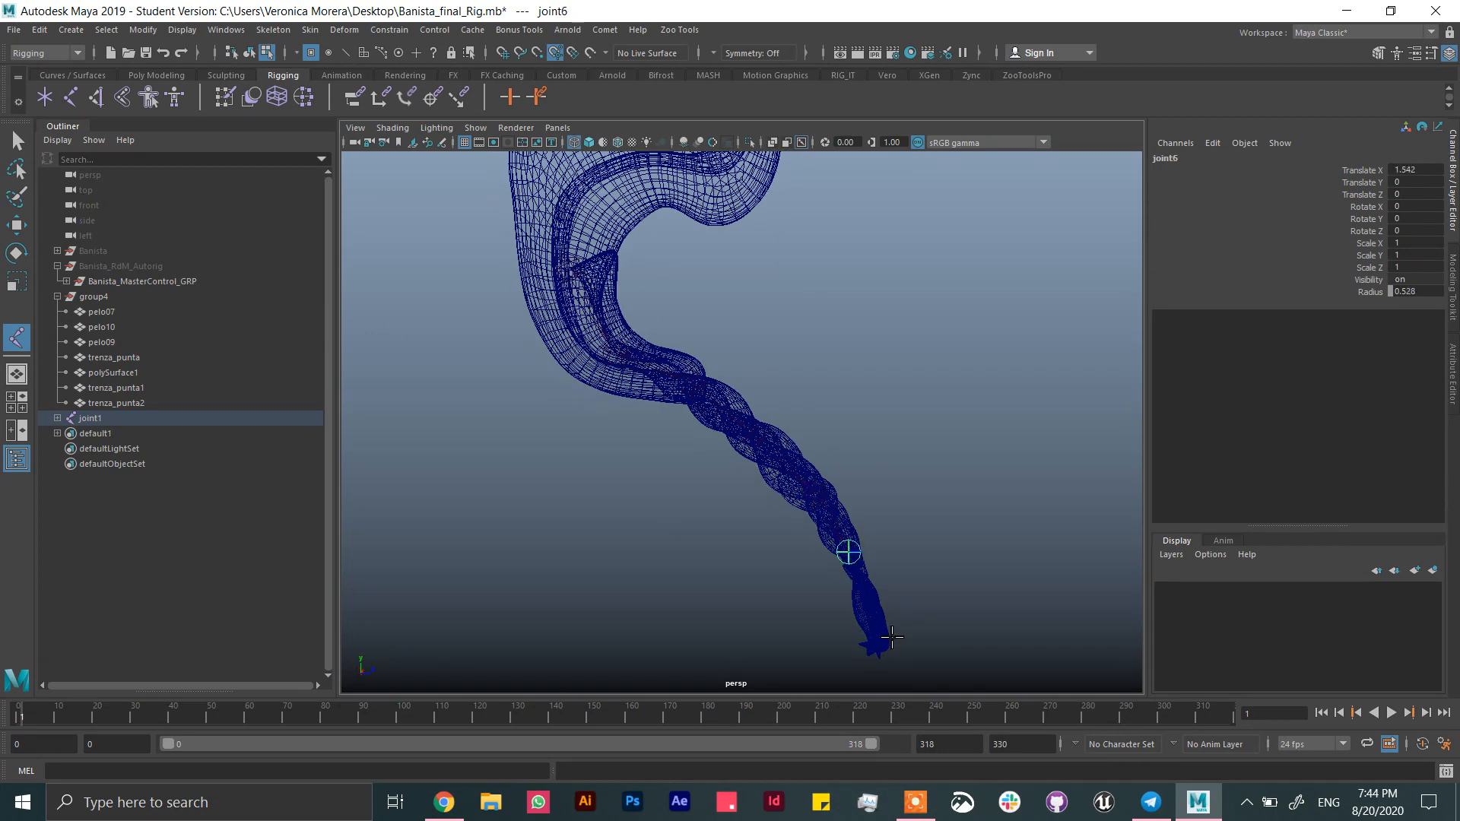
pyautogui.hotkey('ctrl', 'z')
pyautogui.click(860, 576)
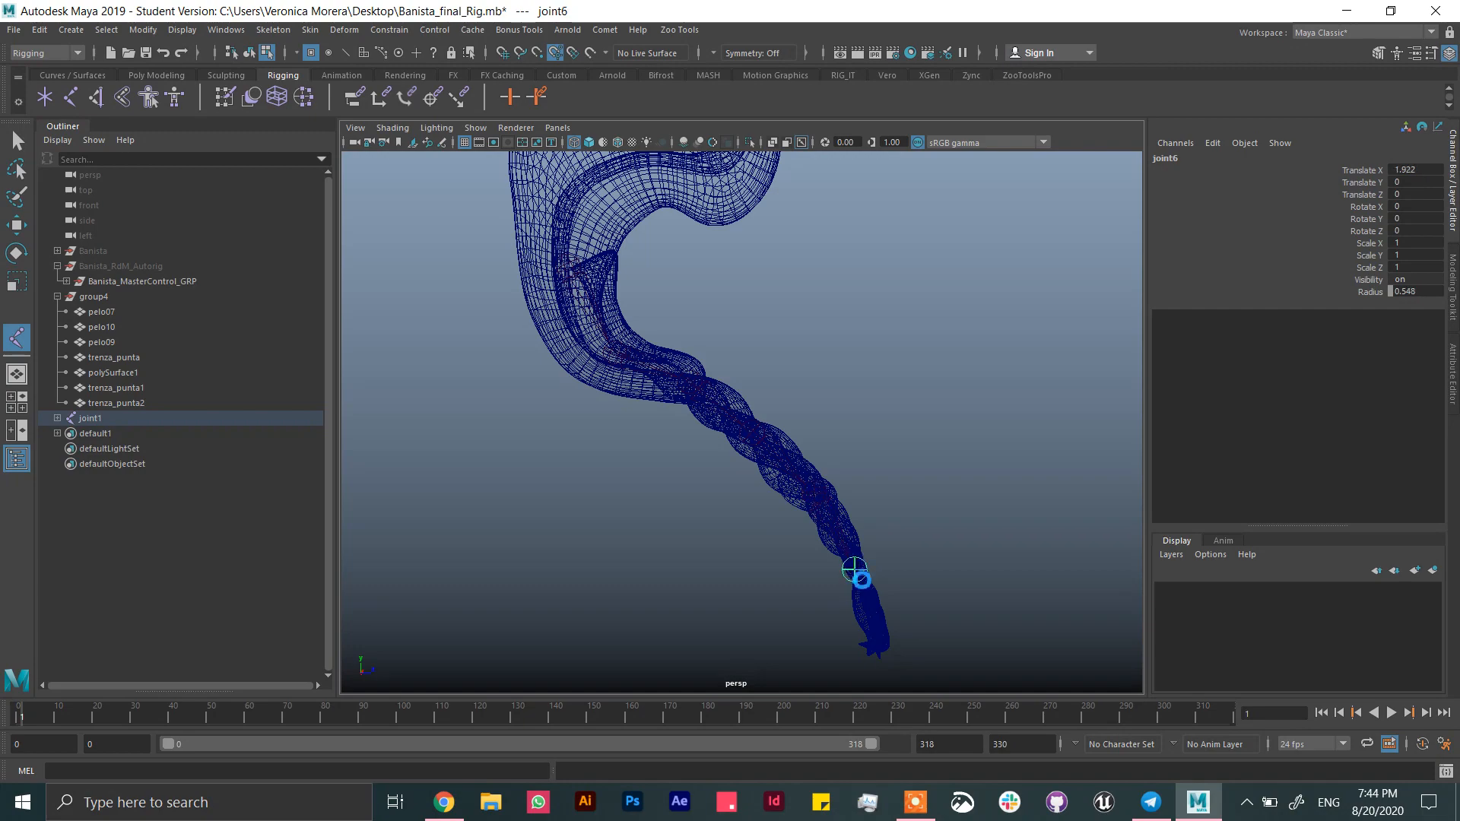
pyautogui.click(884, 648)
pyautogui.press('w')
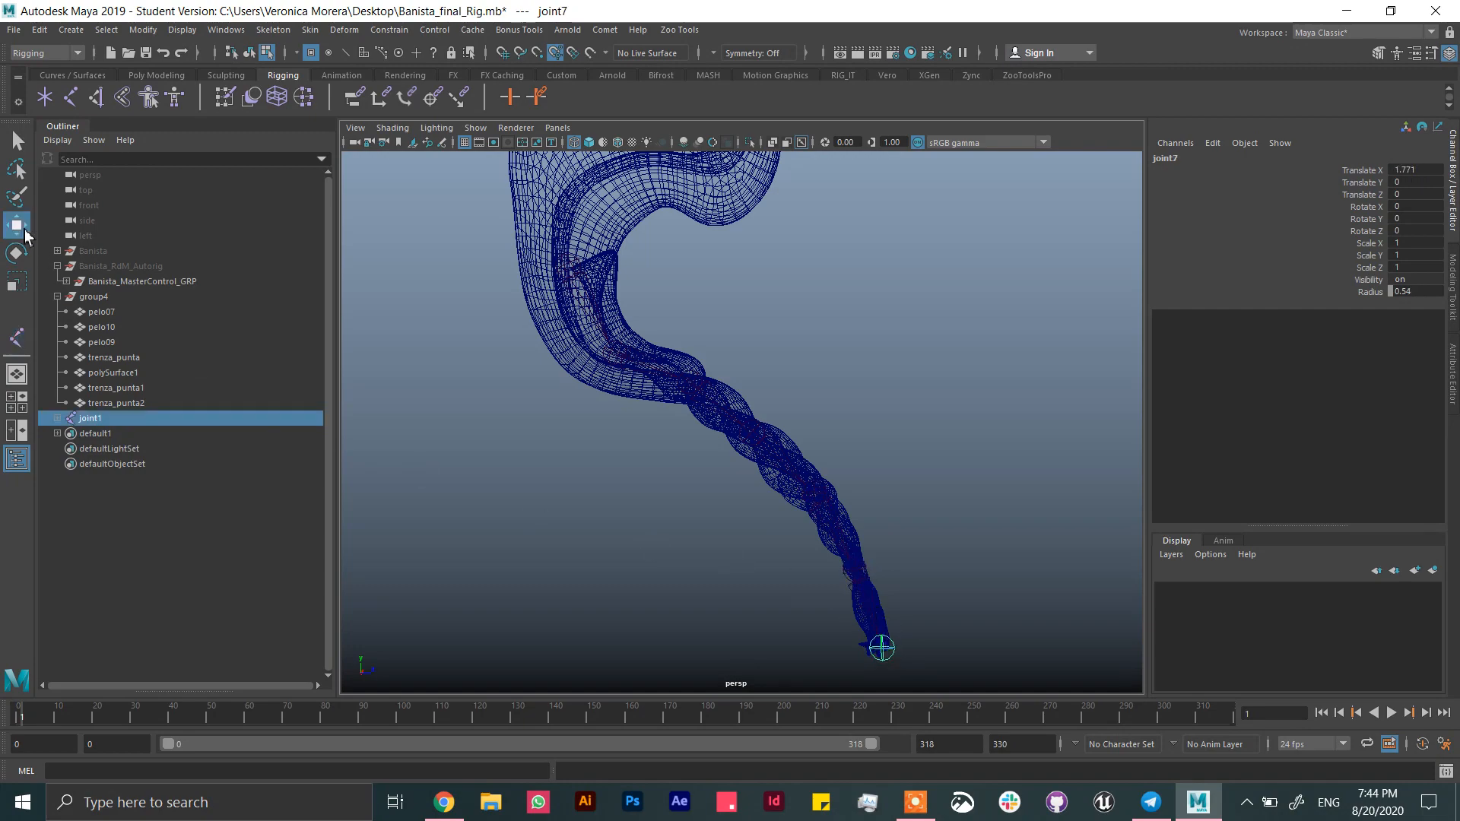
# - Restrict selection to objects and shift joint2 and joint3 sideways into the middle of the upper braid
pyautogui.keyDown('alt'); pyautogui.moveTo(912, 423); pyautogui.dragTo(736, 360); pyautogui.keyUp('alt')
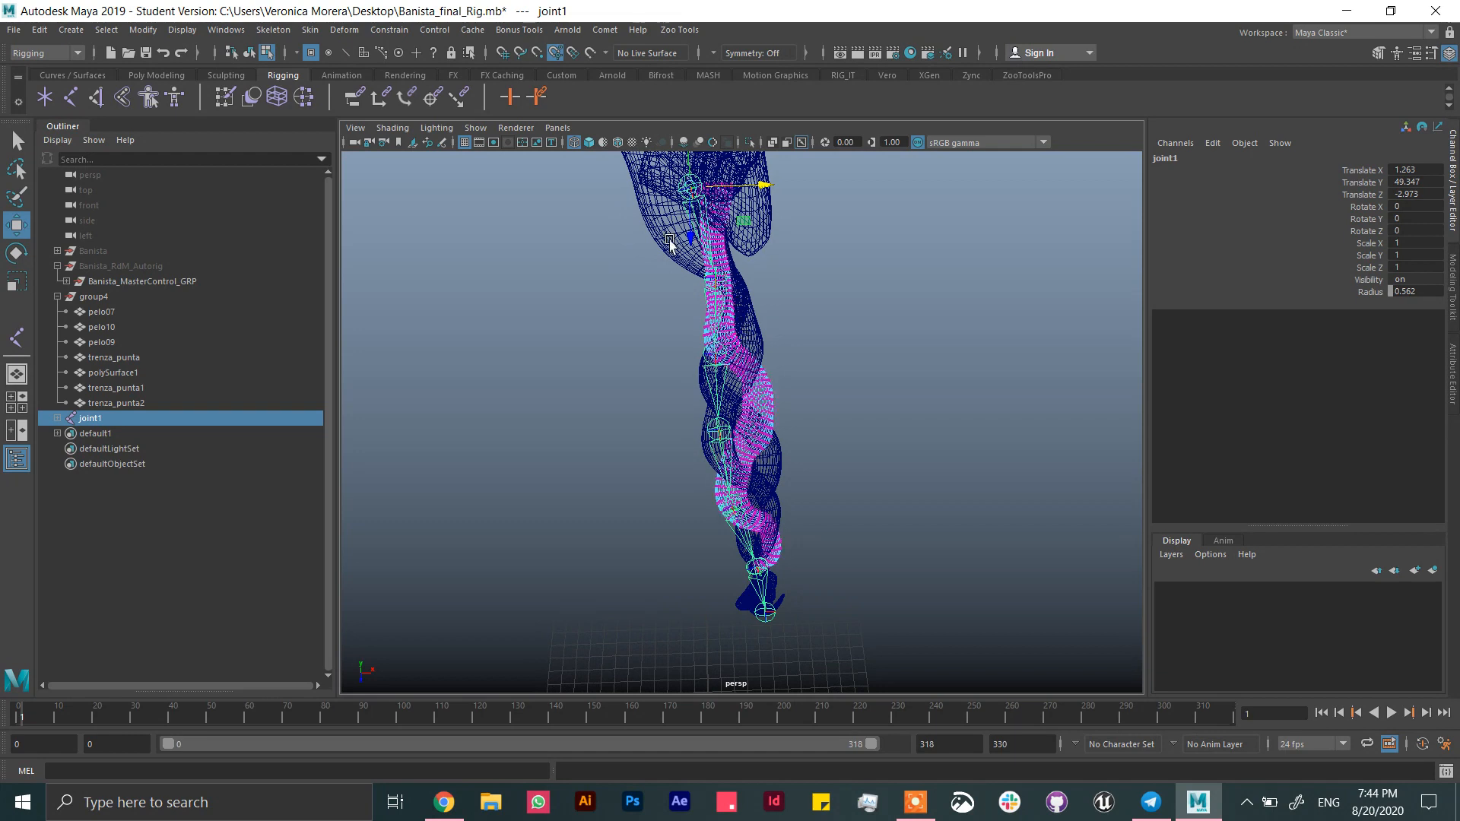
pyautogui.click(251, 55)
pyautogui.click(92, 418)
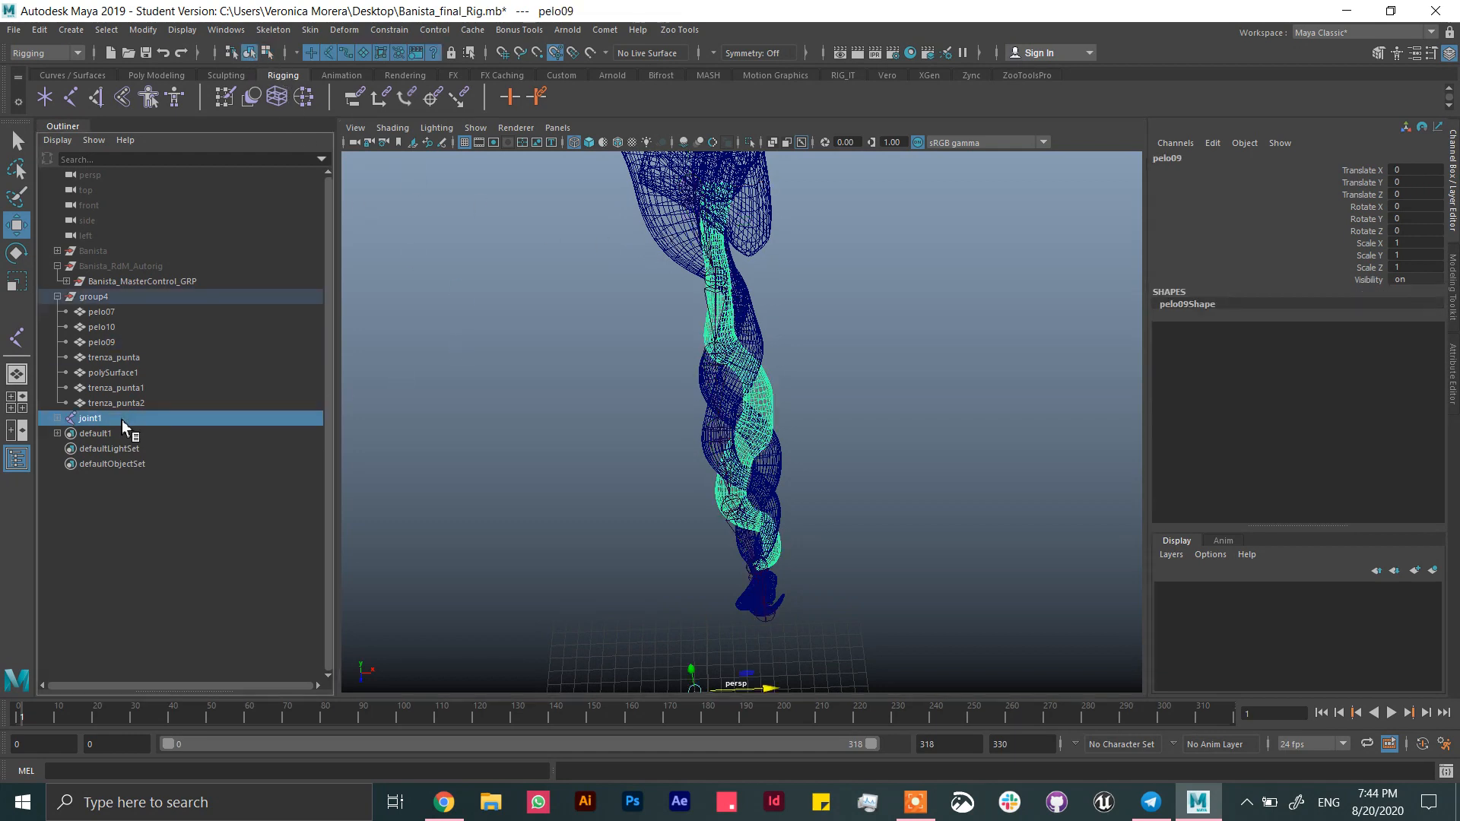
pyautogui.keyDown('shift'); pyautogui.click(57, 418); pyautogui.keyUp('shift')
pyautogui.click(99, 434)
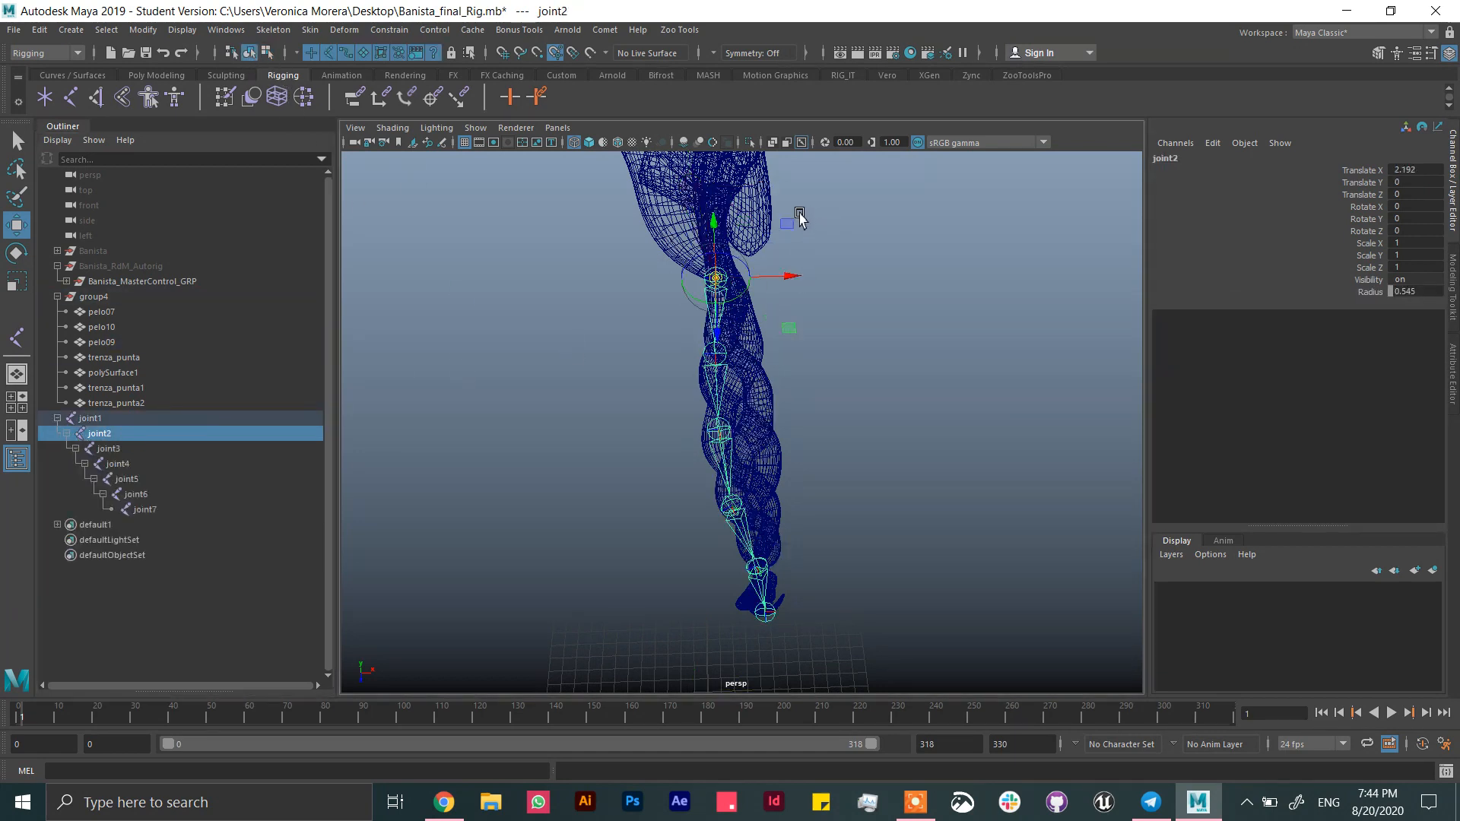
pyautogui.moveTo(786, 277); pyautogui.dragTo(795, 287)
pyautogui.click(726, 352)
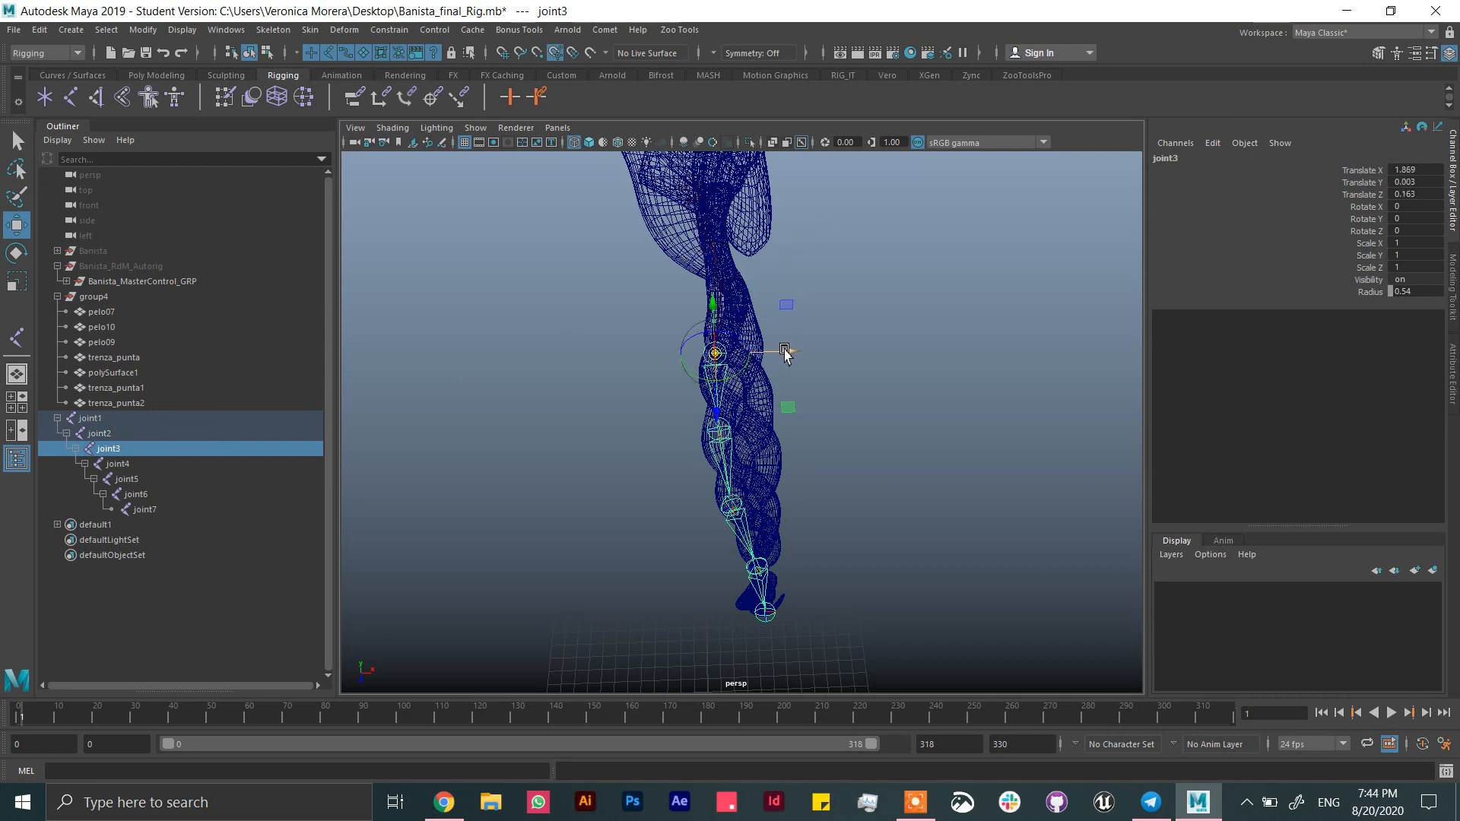
# - Shift the lower joints, from joint4 down the chain, sideways to follow the centre of the braid
pyautogui.click(720, 428)
pyautogui.moveTo(803, 429); pyautogui.dragTo(812, 426)
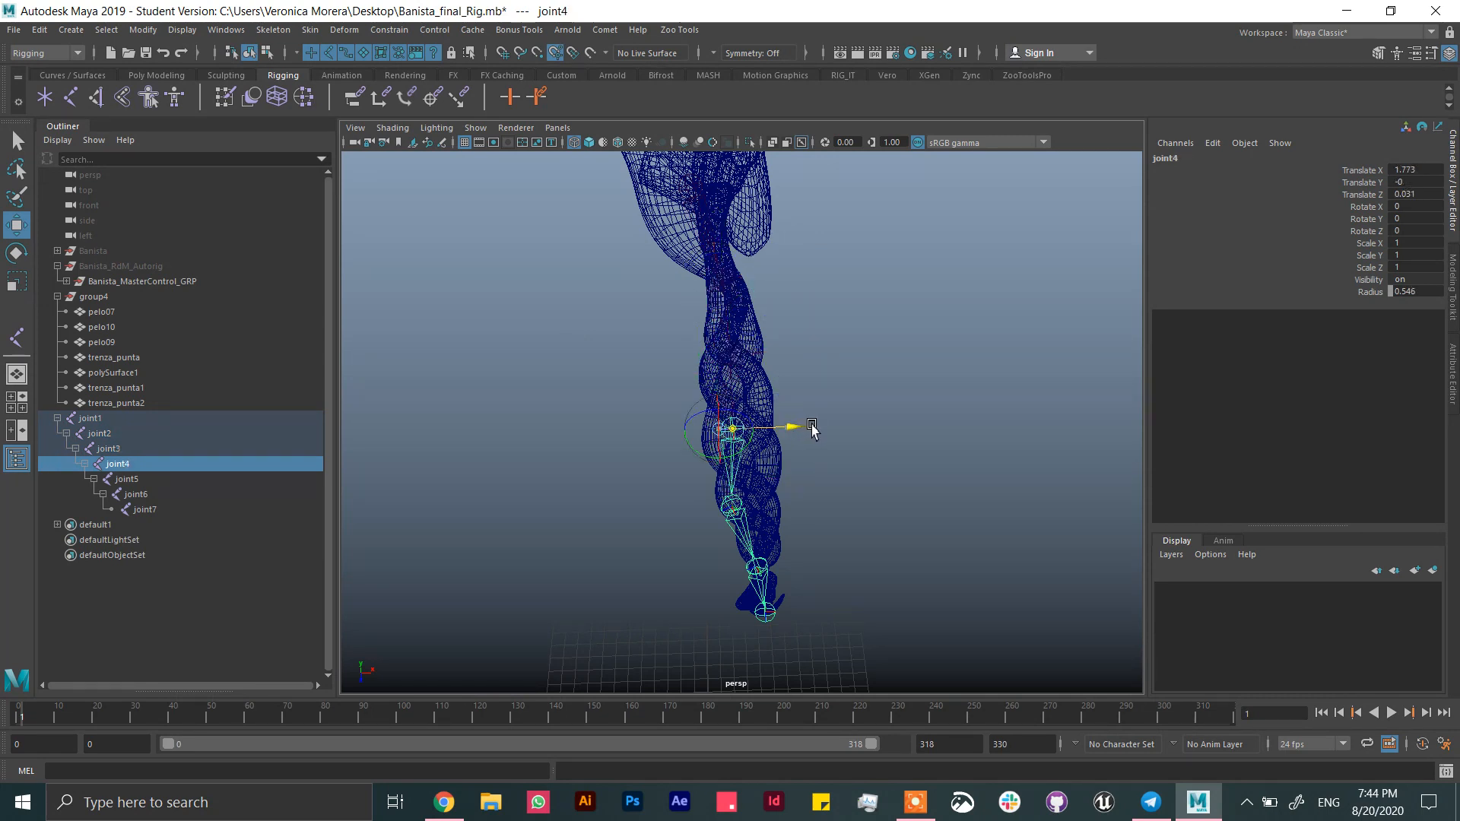
pyautogui.click(732, 506)
pyautogui.moveTo(808, 498); pyautogui.dragTo(821, 456)
pyautogui.click(837, 530)
pyautogui.click(758, 559)
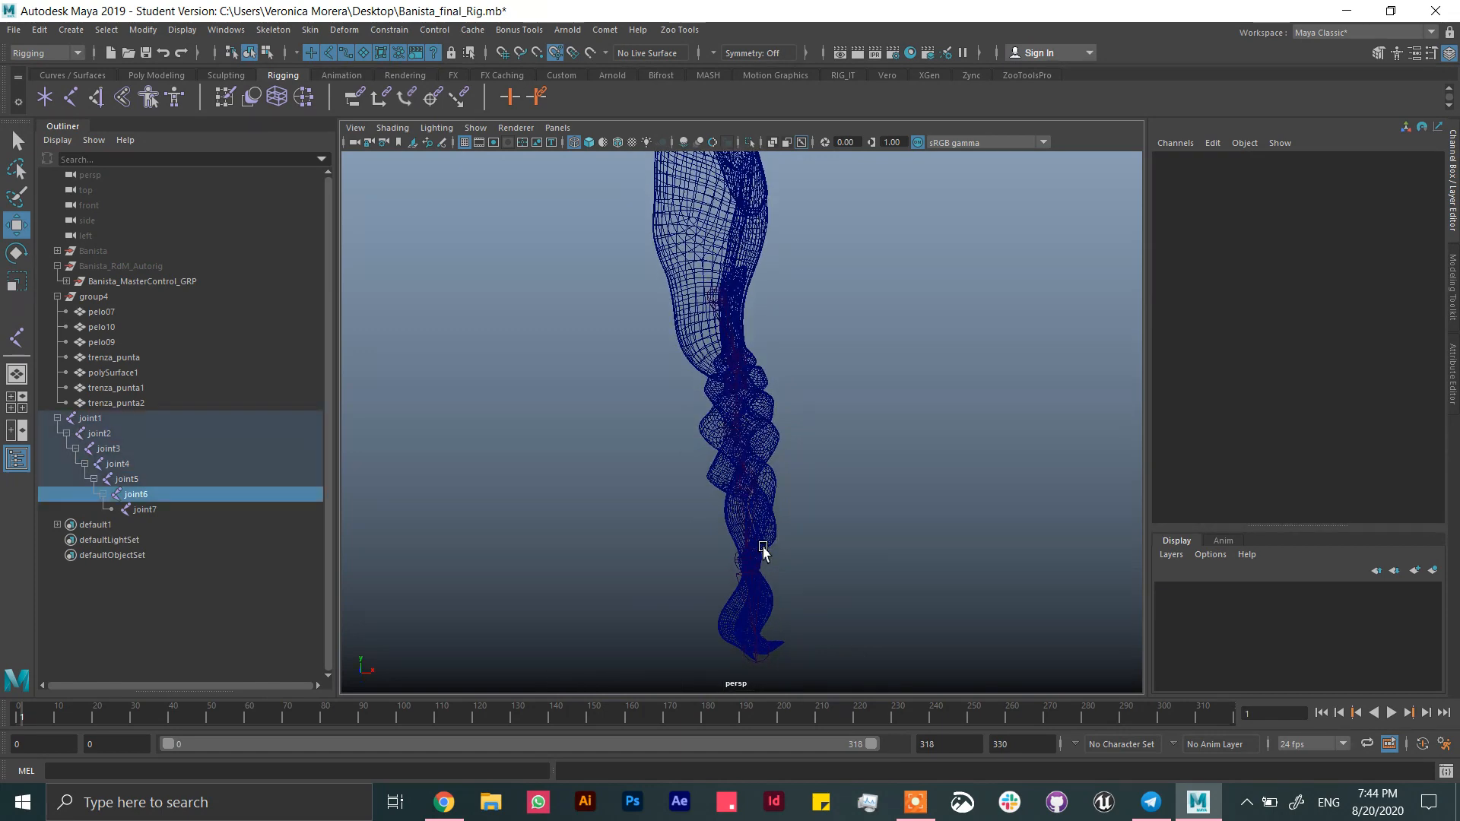
# - Move joint1 sideways to a Translate X of about 1.704 to centre it at the braid's root
pyautogui.keyDown('alt'); pyautogui.moveTo(846, 560); pyautogui.dragTo(654, 533); pyautogui.keyUp('alt')
pyautogui.click(108, 422)
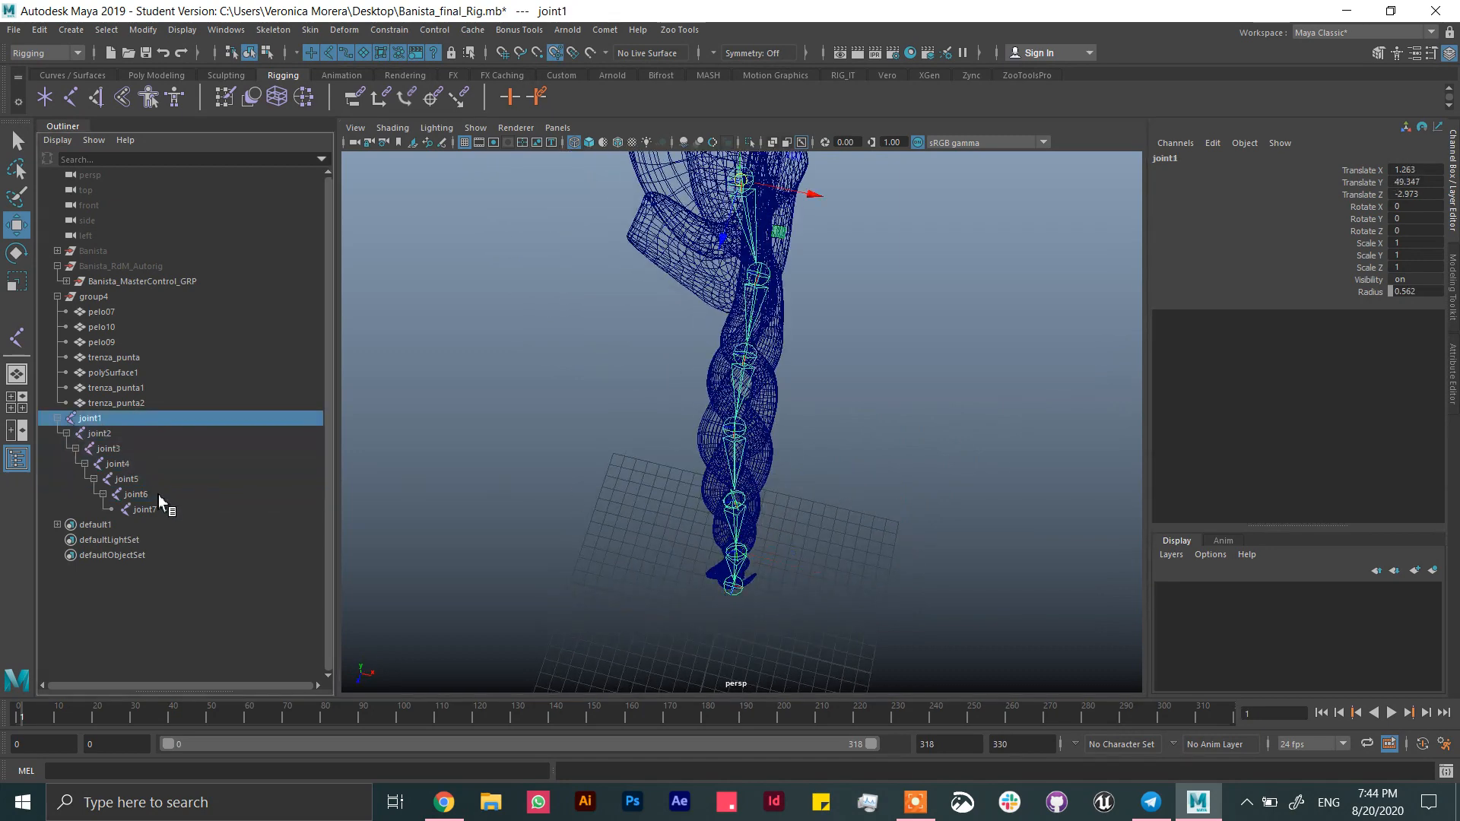
pyautogui.keyDown('shift'); pyautogui.click(161, 508); pyautogui.keyUp('shift')
pyautogui.keyDown('alt'); pyautogui.moveTo(943, 372); pyautogui.dragTo(802, 375); pyautogui.keyUp('alt')
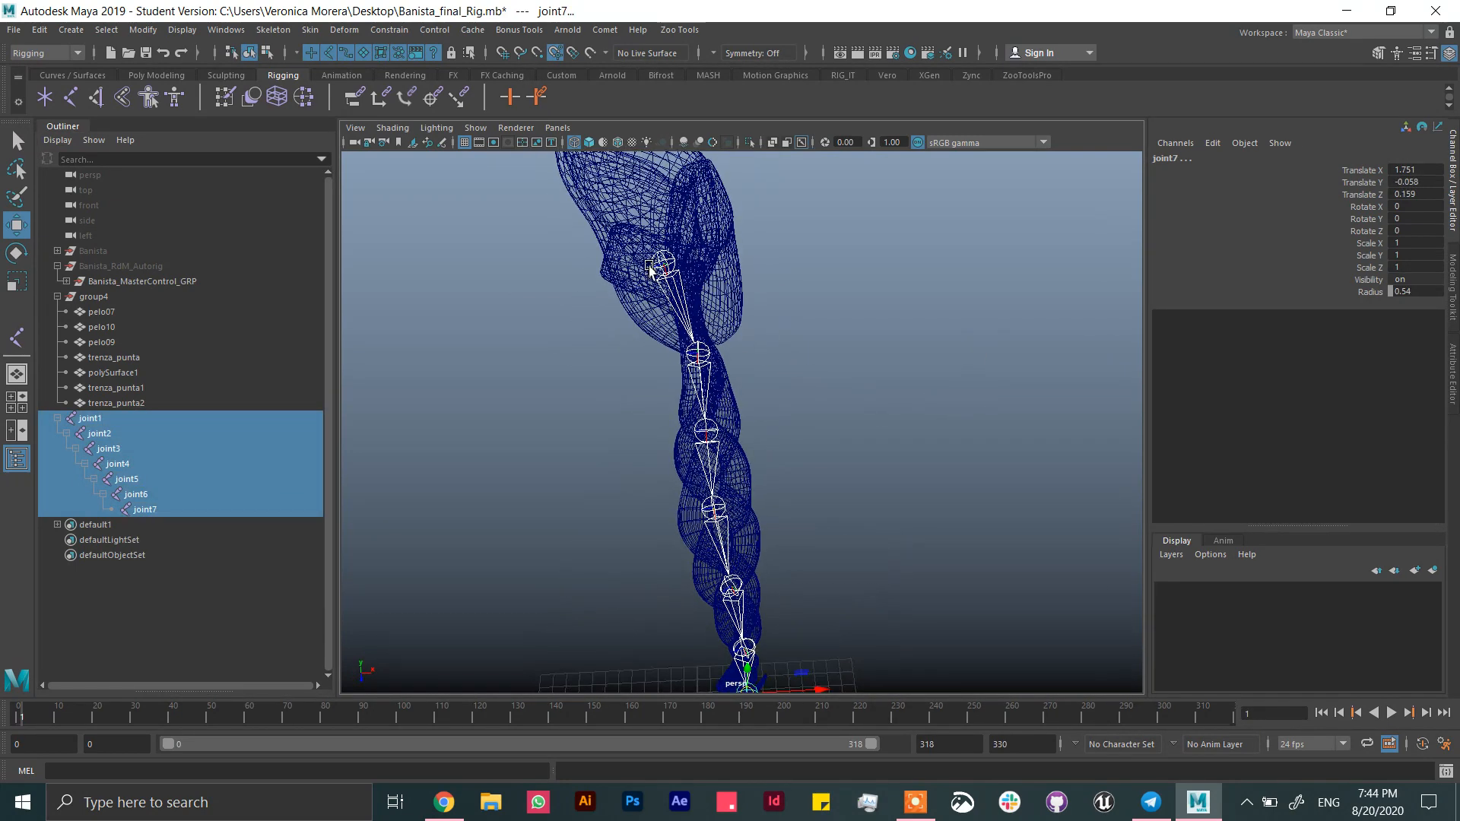
pyautogui.click(658, 265)
pyautogui.moveTo(744, 267); pyautogui.dragTo(756, 261)
pyautogui.moveTo(763, 440)
pyautogui.keyDown('alt'); pyautogui.mouseDown()
pyautogui.moveTo(721, 455)
pyautogui.moveTo(780, 457)
pyautogui.mouseUp(); pyautogui.keyUp('alt')
pyautogui.click(719, 457)
# - Rename joint1 through joint7 to L_braid with cometRename, numbering from 1 with a padding of 2
pyautogui.click(95, 418)
pyautogui.keyDown('shift'); pyautogui.click(144, 509); pyautogui.keyUp('shift')
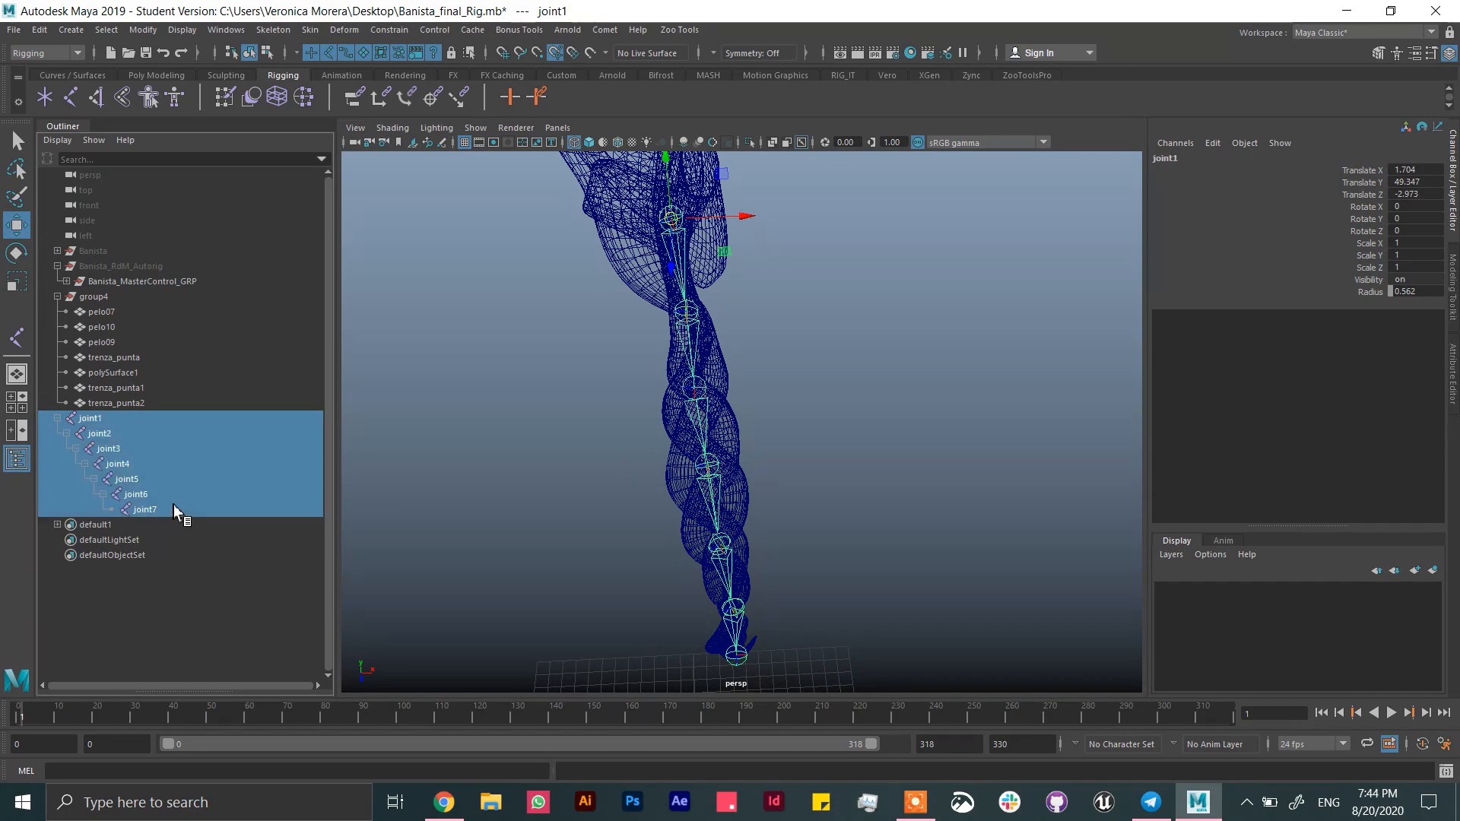
pyautogui.keyDown('alt'); pyautogui.moveTo(902, 408); pyautogui.dragTo(715, 277); pyautogui.keyUp('alt')
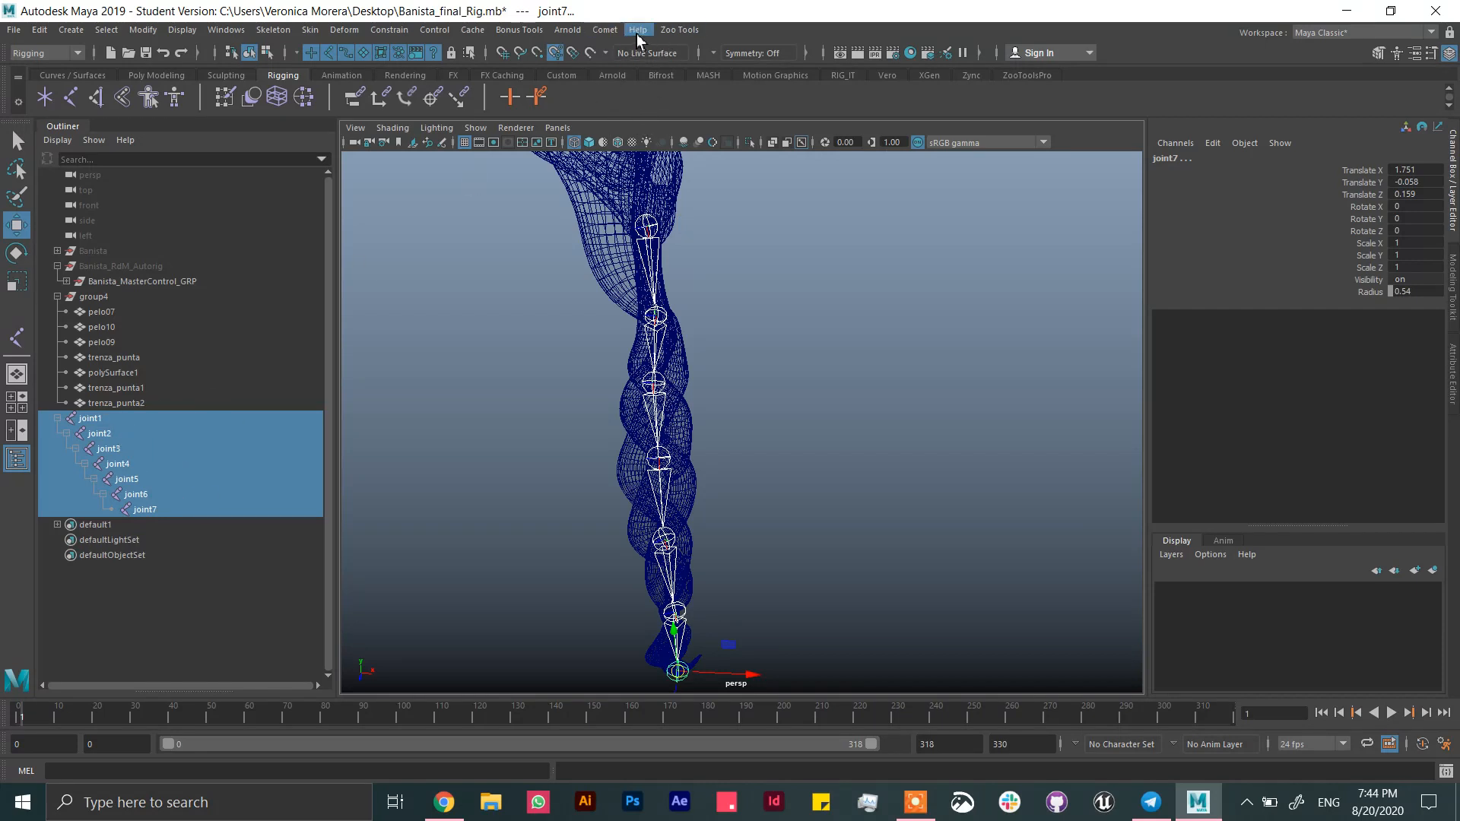
pyautogui.click(606, 30)
pyautogui.moveTo(630, 59)
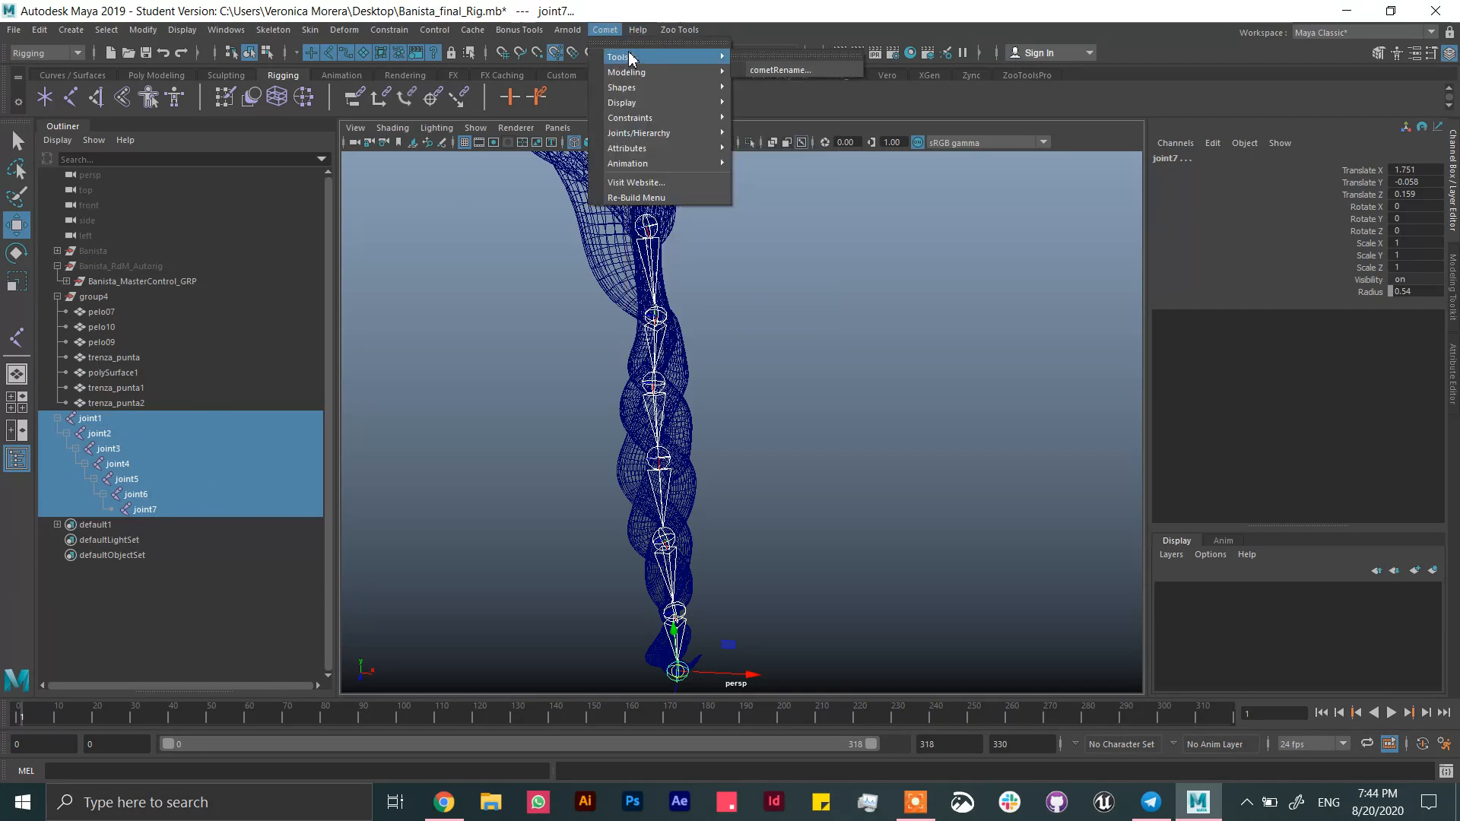
pyautogui.click(779, 69)
pyautogui.moveTo(791, 186); pyautogui.dragTo(839, 325)
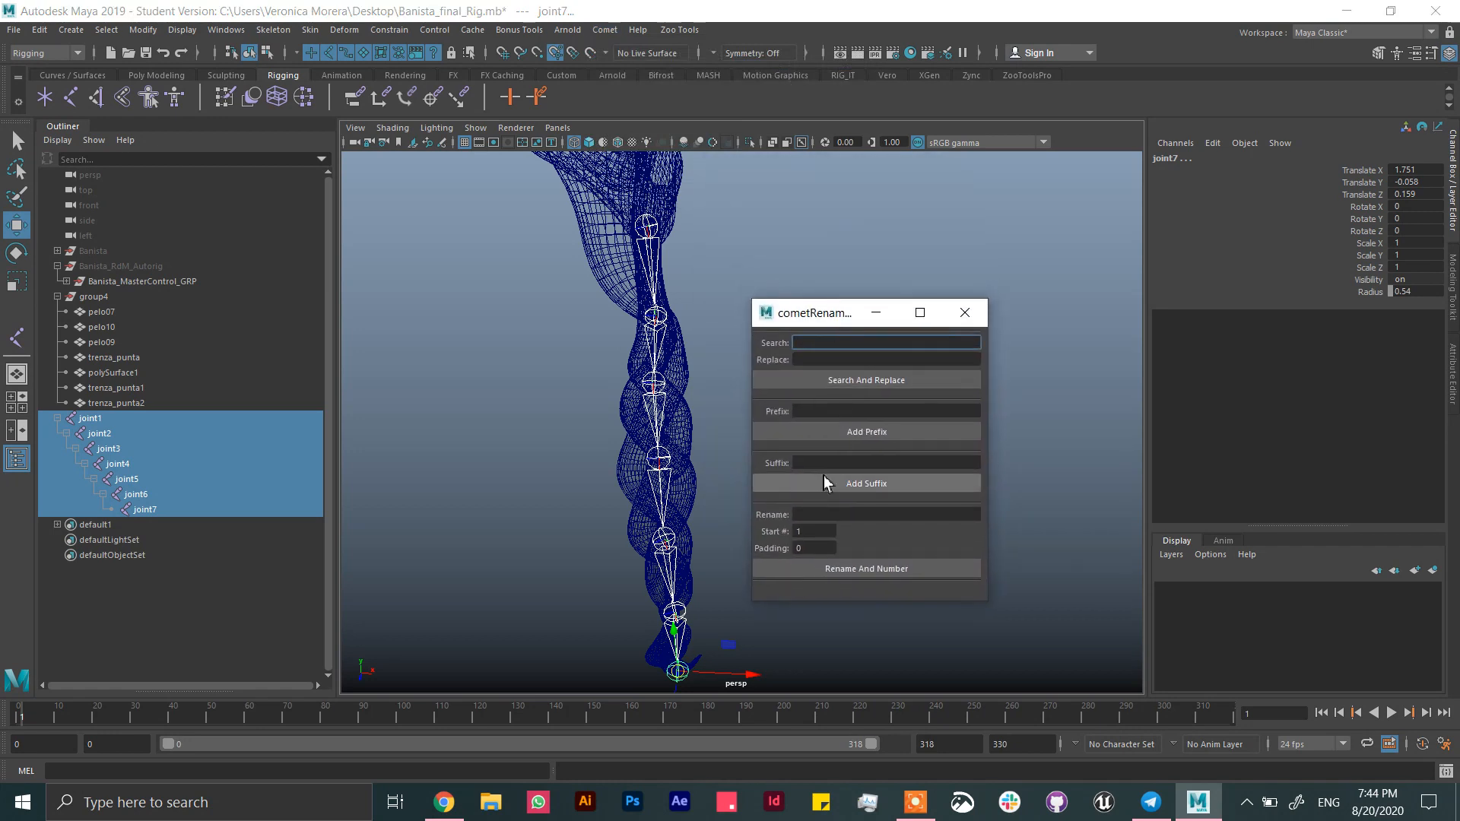
pyautogui.click(831, 514)
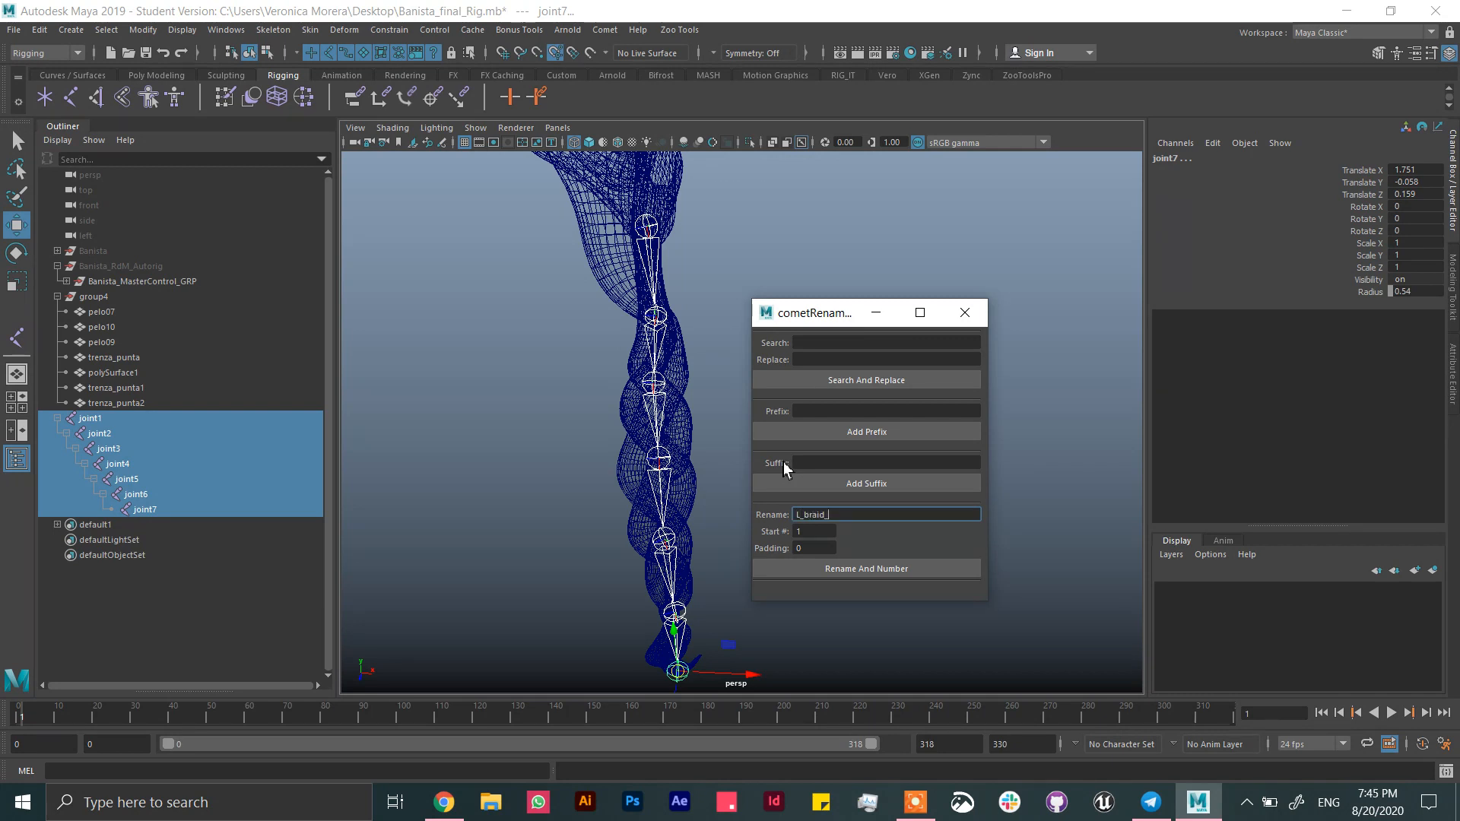
pyautogui.click(808, 547)
pyautogui.click(852, 513)
pyautogui.click(873, 569)
# - Add the suffix _jnt to all seven L_braid joints and close cometRename
pyautogui.click(821, 463)
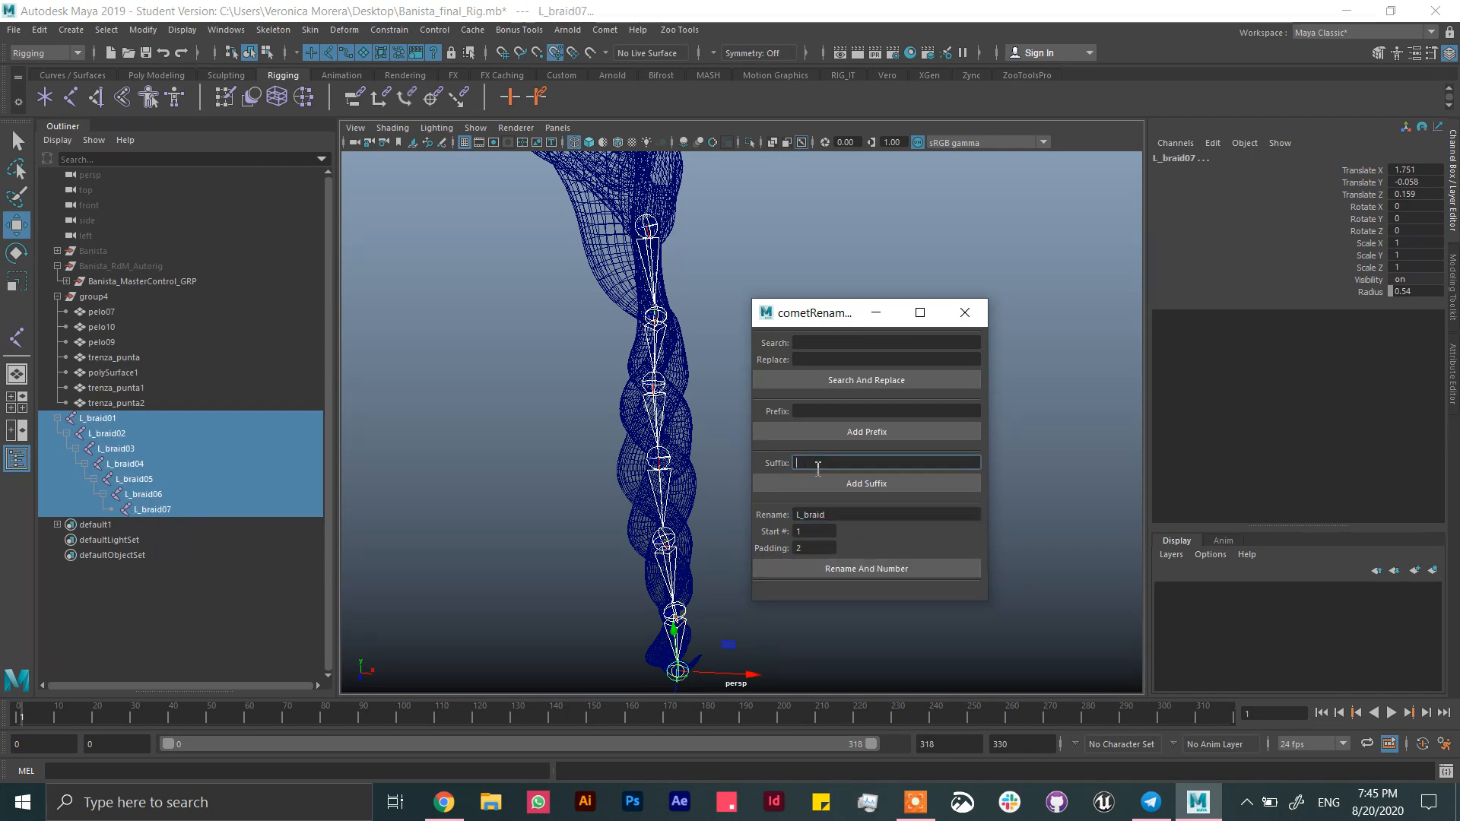
pyautogui.write('_jnt')
pyautogui.click(866, 484)
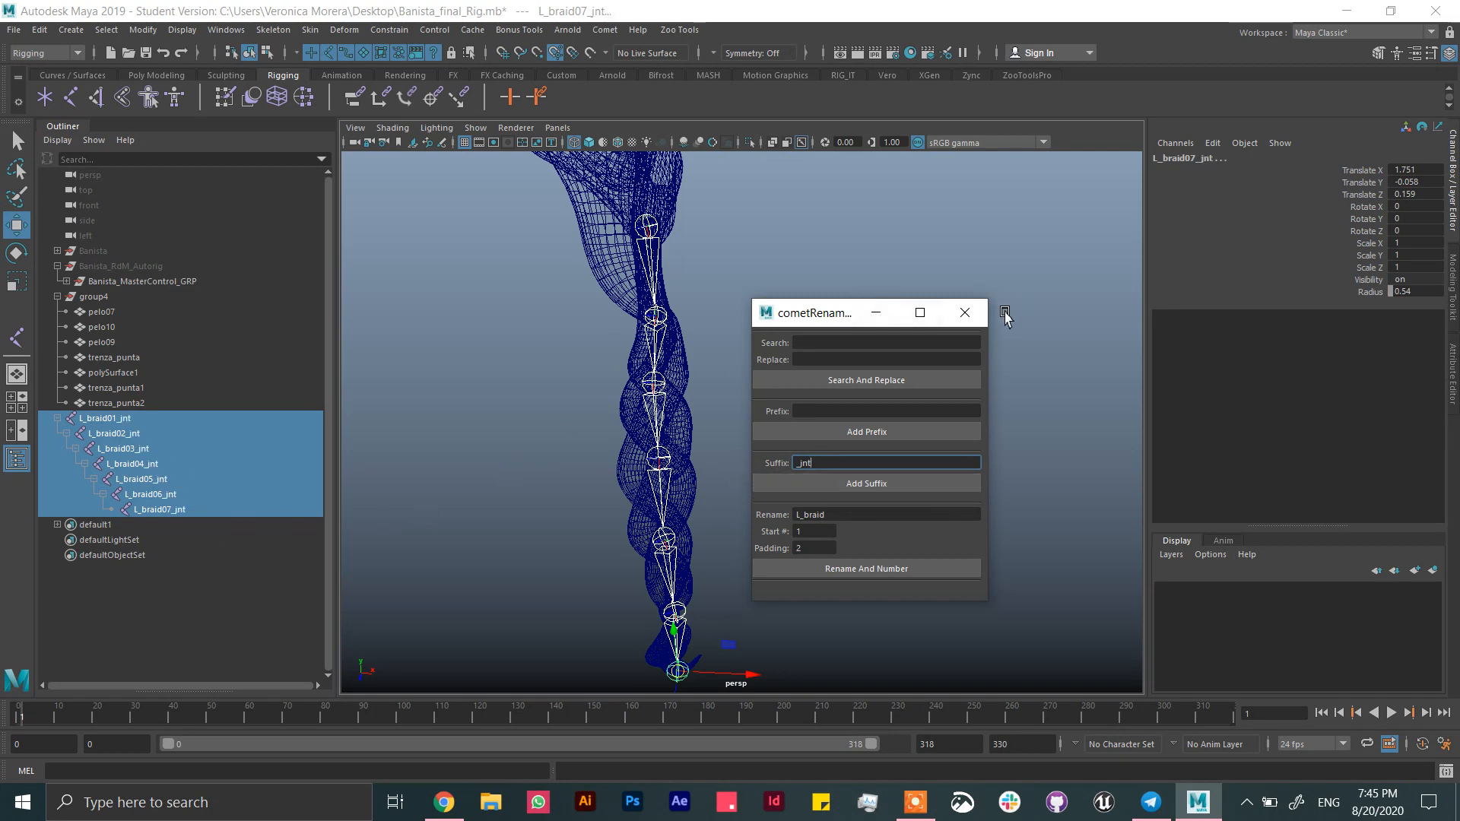
pyautogui.click(973, 312)
pyautogui.scroll(-2, 793, 388)
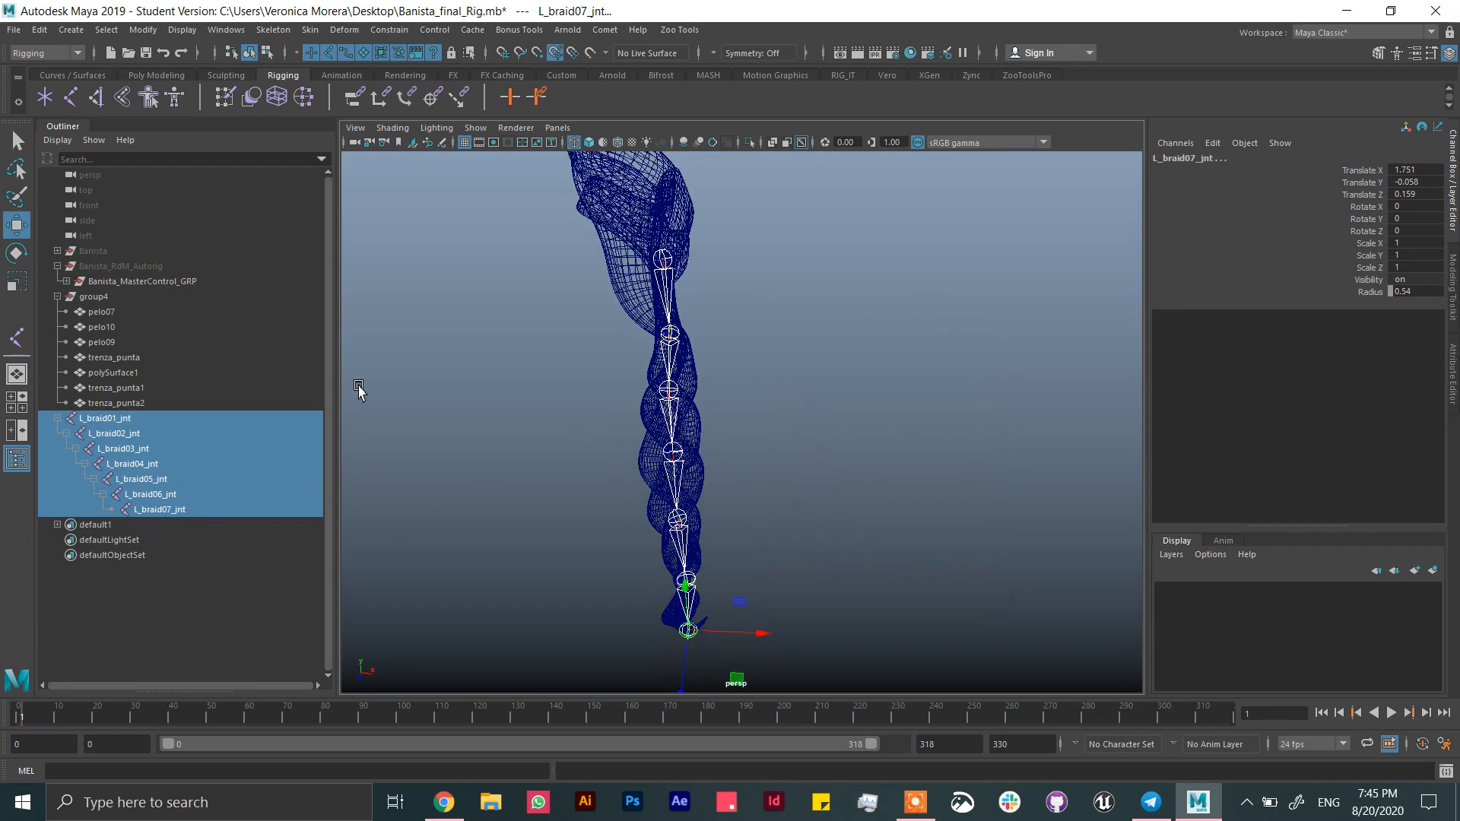
# - Search for jnt and replace it with IK_jnt in the seven L_braid joint names using cometRename, and close it
pyautogui.click(605, 30)
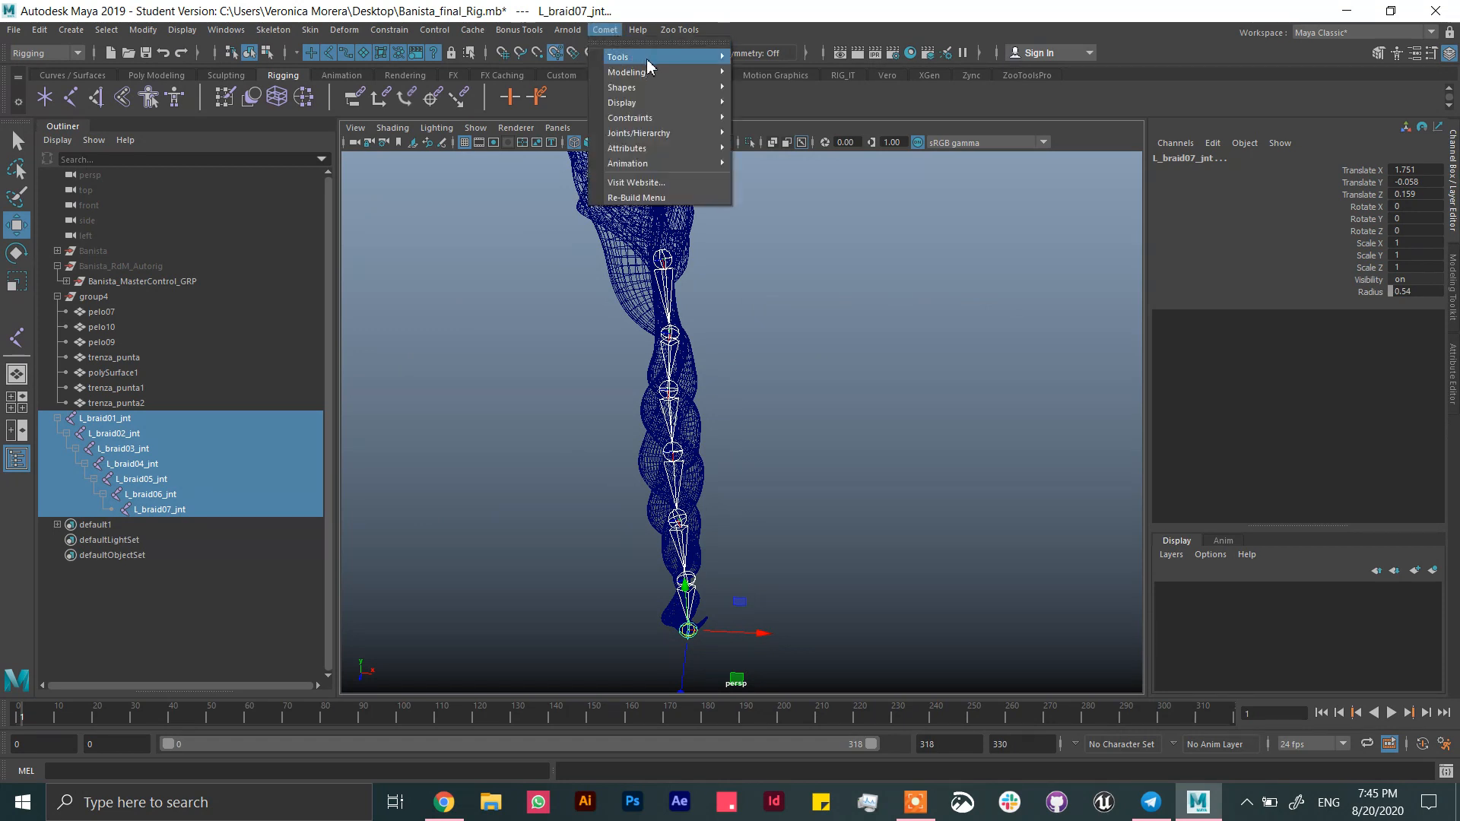
pyautogui.moveTo(648, 57)
pyautogui.click(801, 70)
pyautogui.click(827, 464)
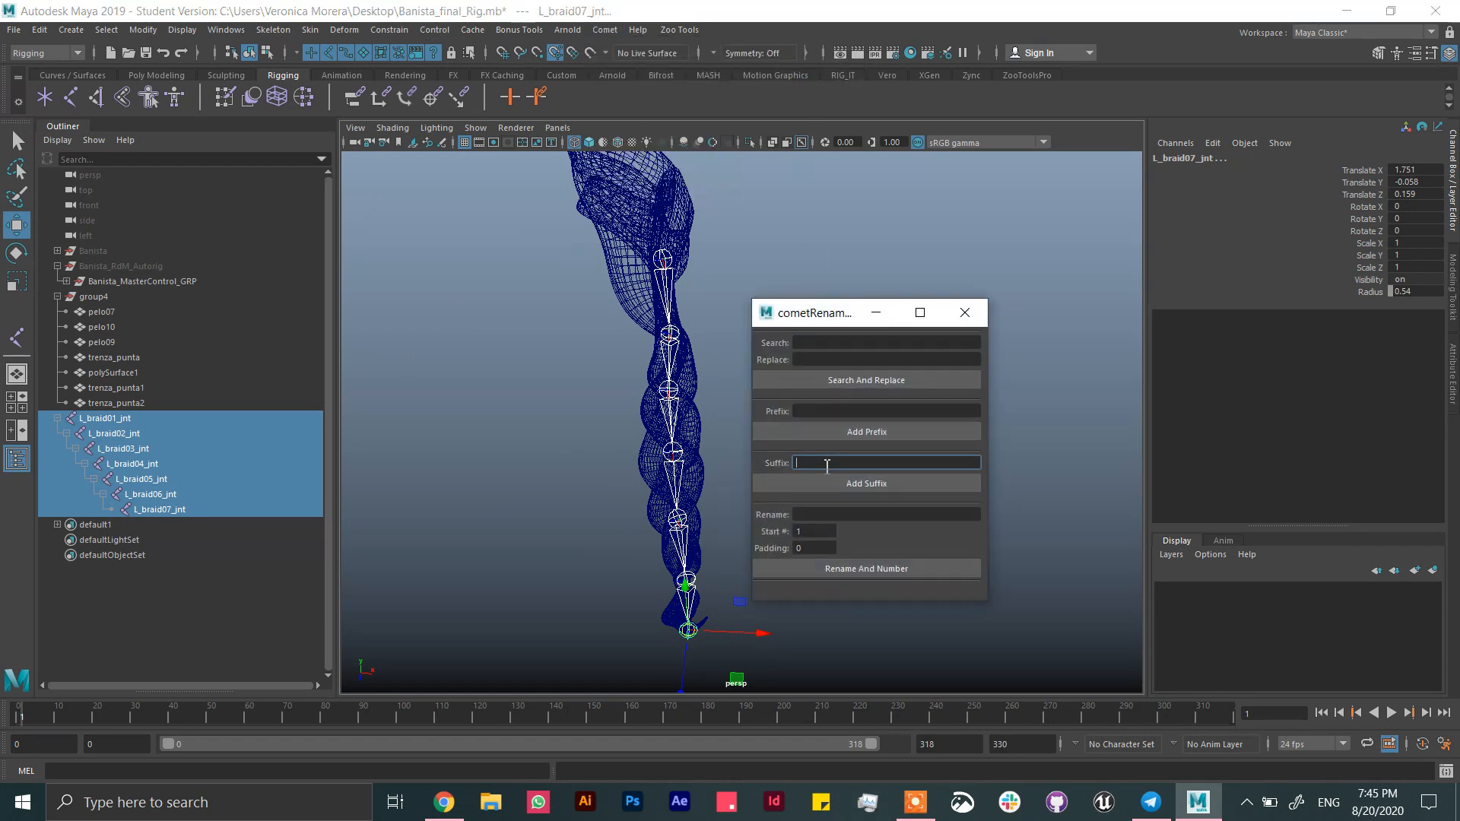
pyautogui.click(816, 345)
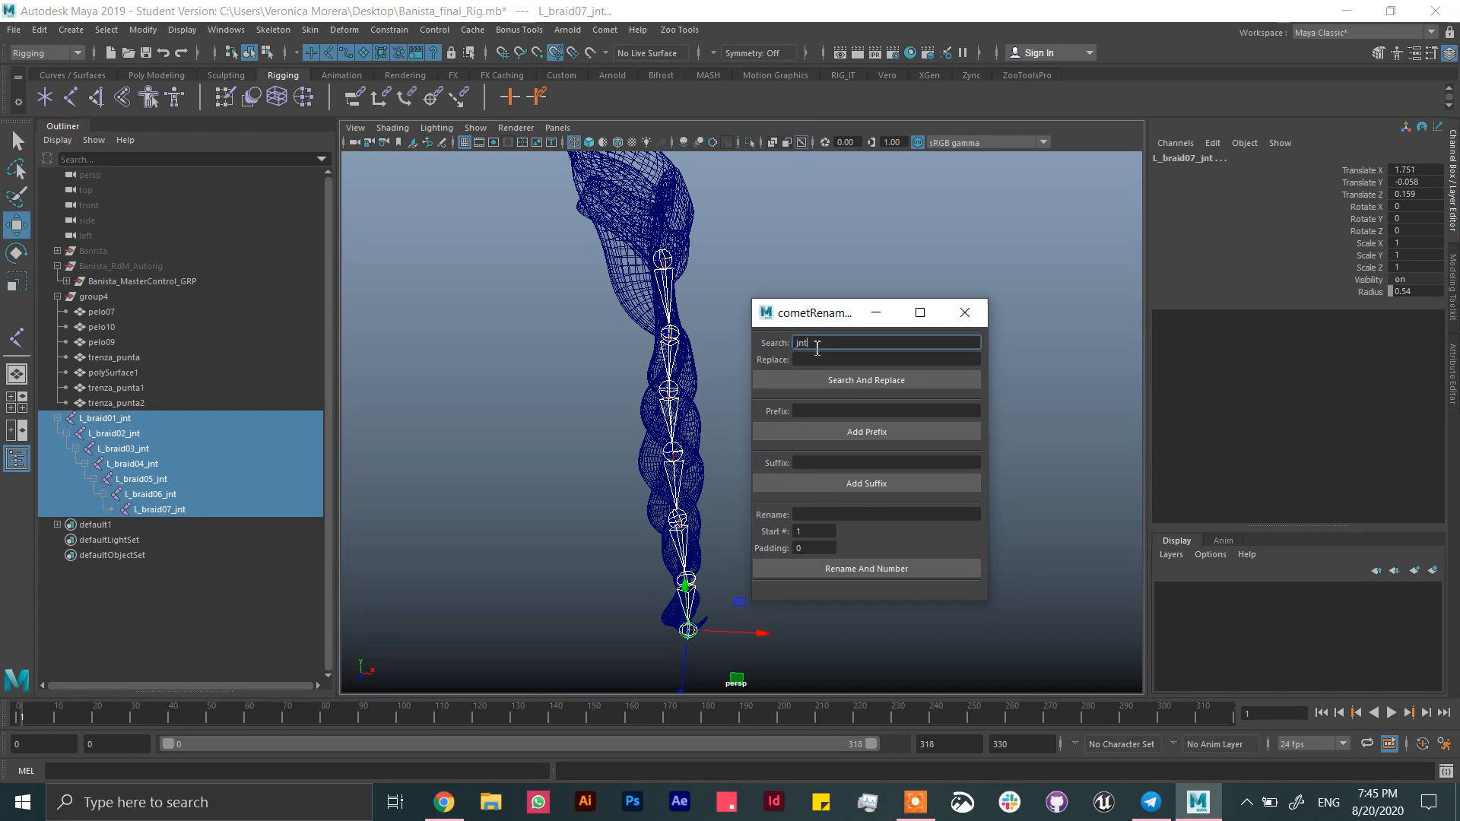
pyautogui.click(810, 357)
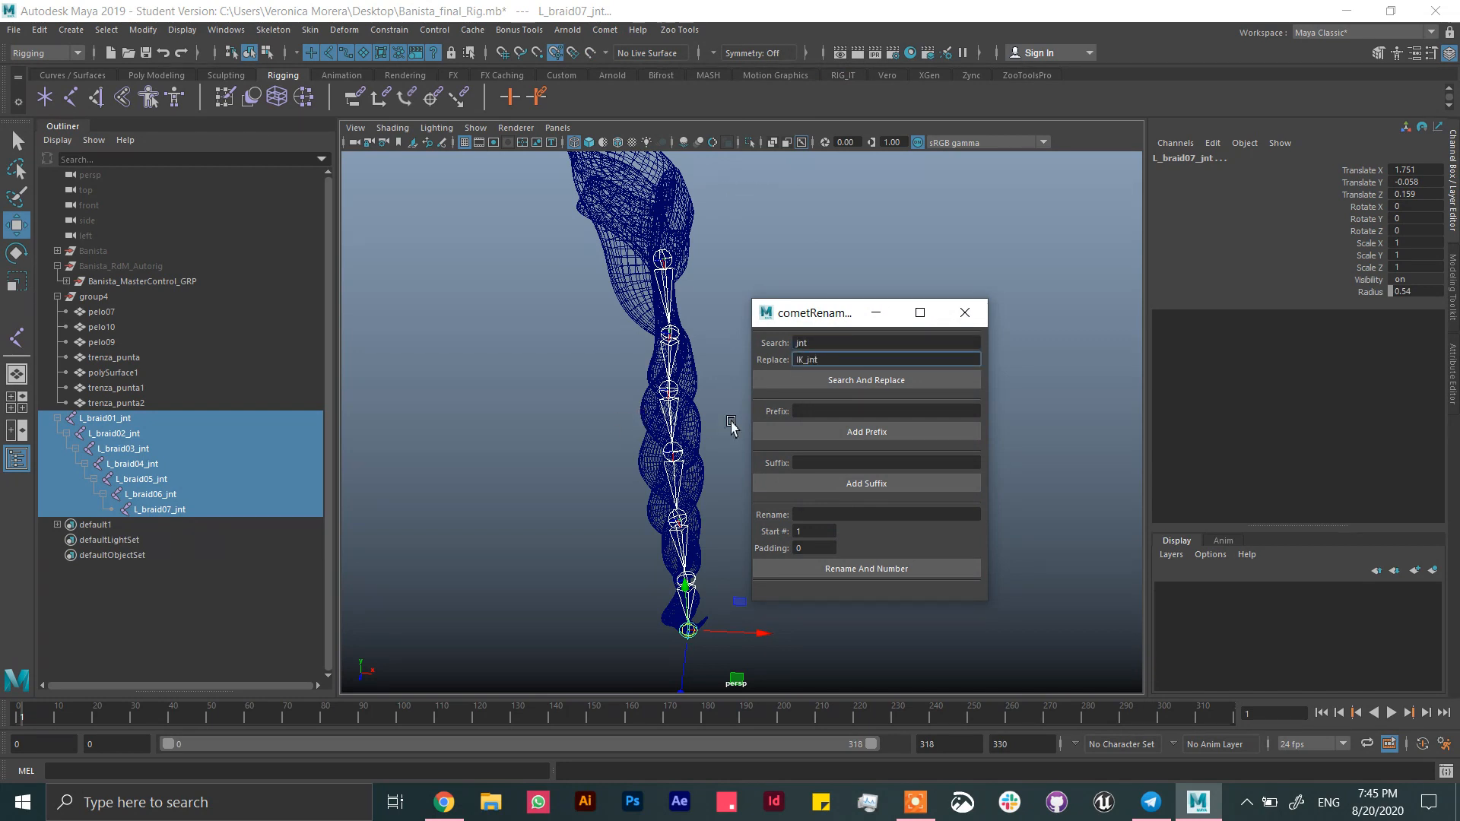
pyautogui.click(841, 380)
pyautogui.click(965, 313)
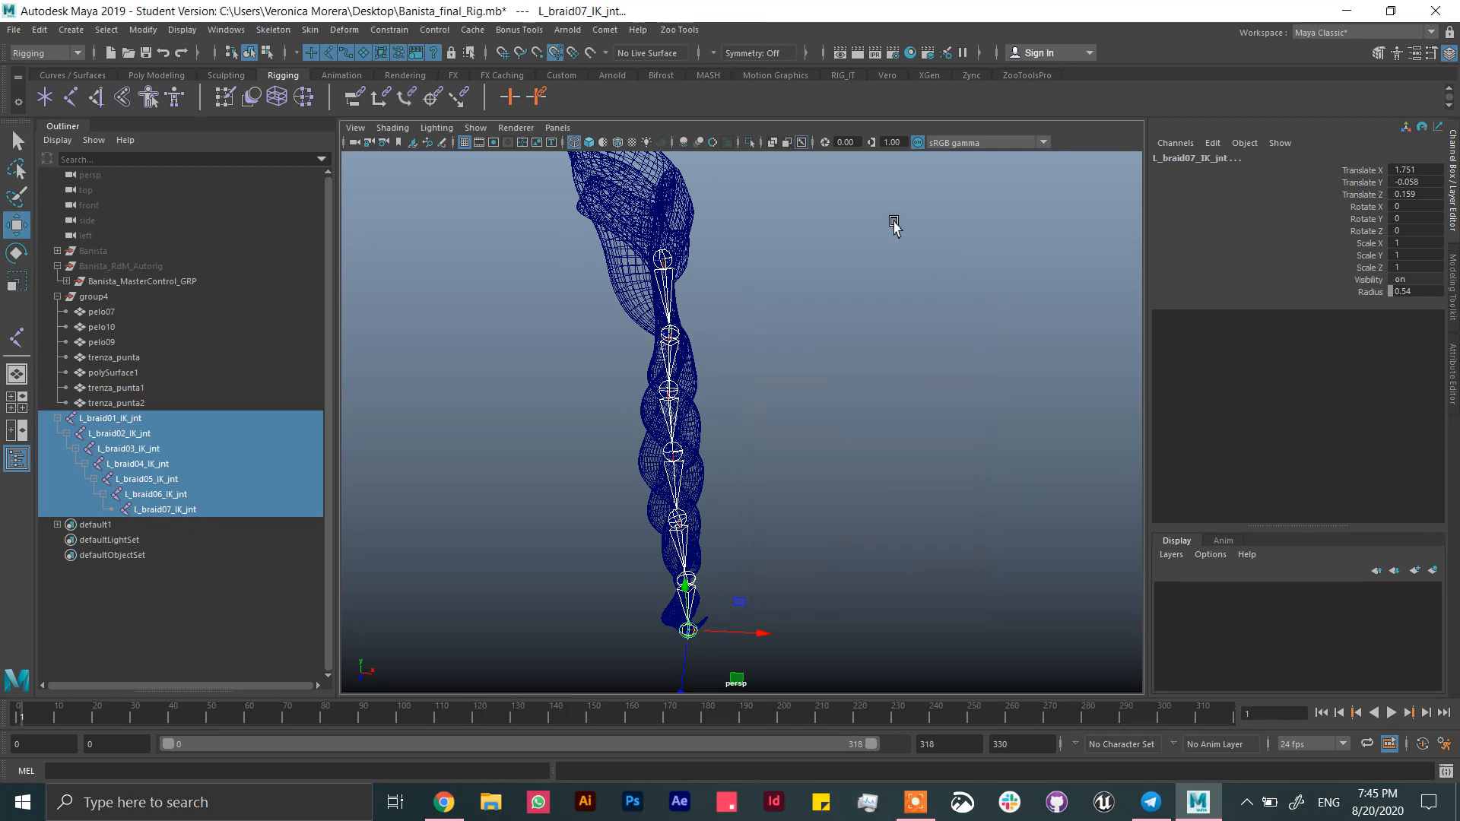
# - Orient the braid joints with cometJointOrient using aim axis X, up axis Z and world up direction 1, 0, 0
pyautogui.click(605, 30)
pyautogui.moveTo(669, 136)
pyautogui.click(798, 149)
pyautogui.click(1010, 372)
pyautogui.click(1073, 387)
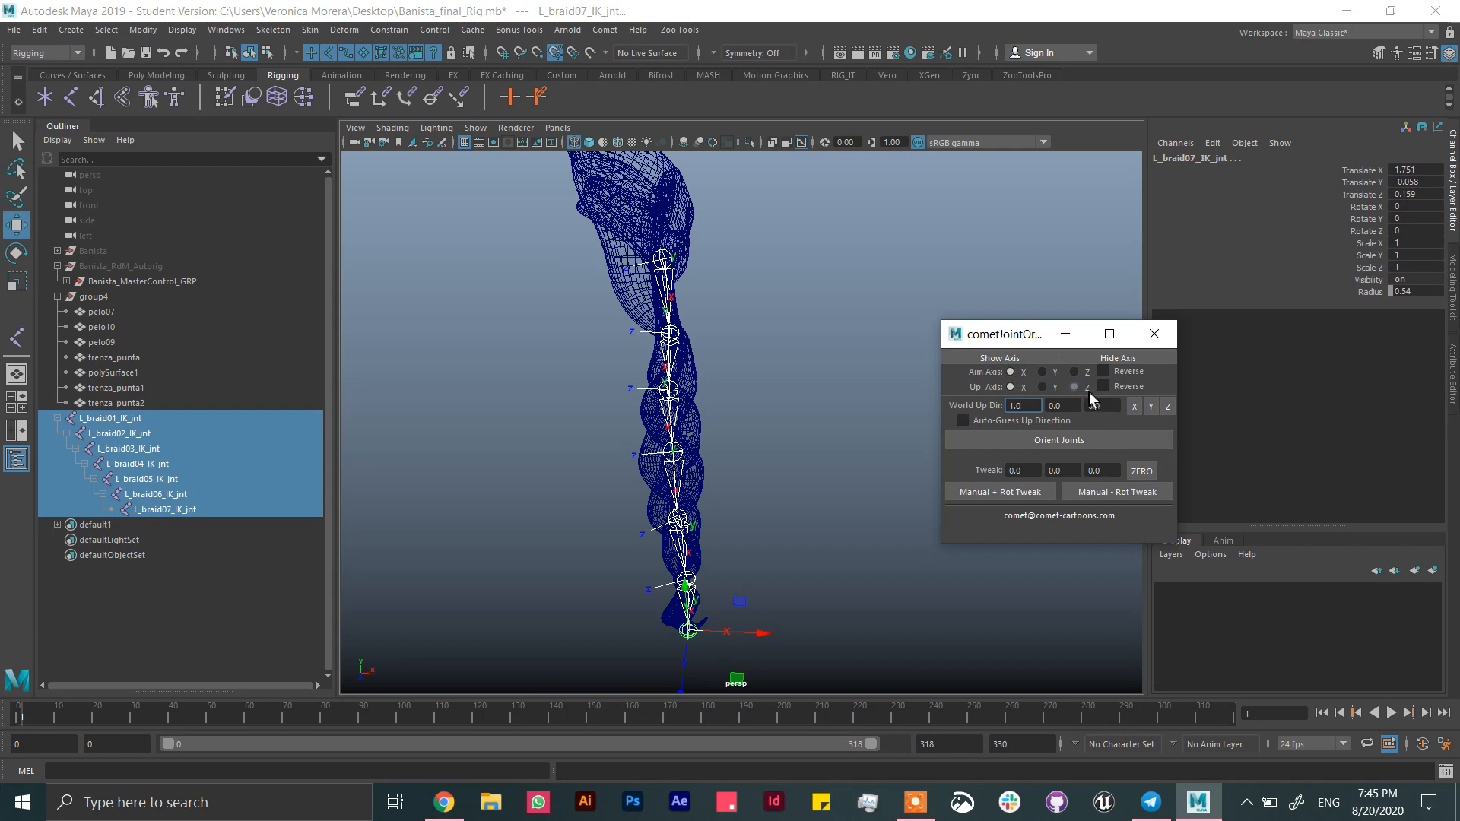
pyautogui.click(1074, 440)
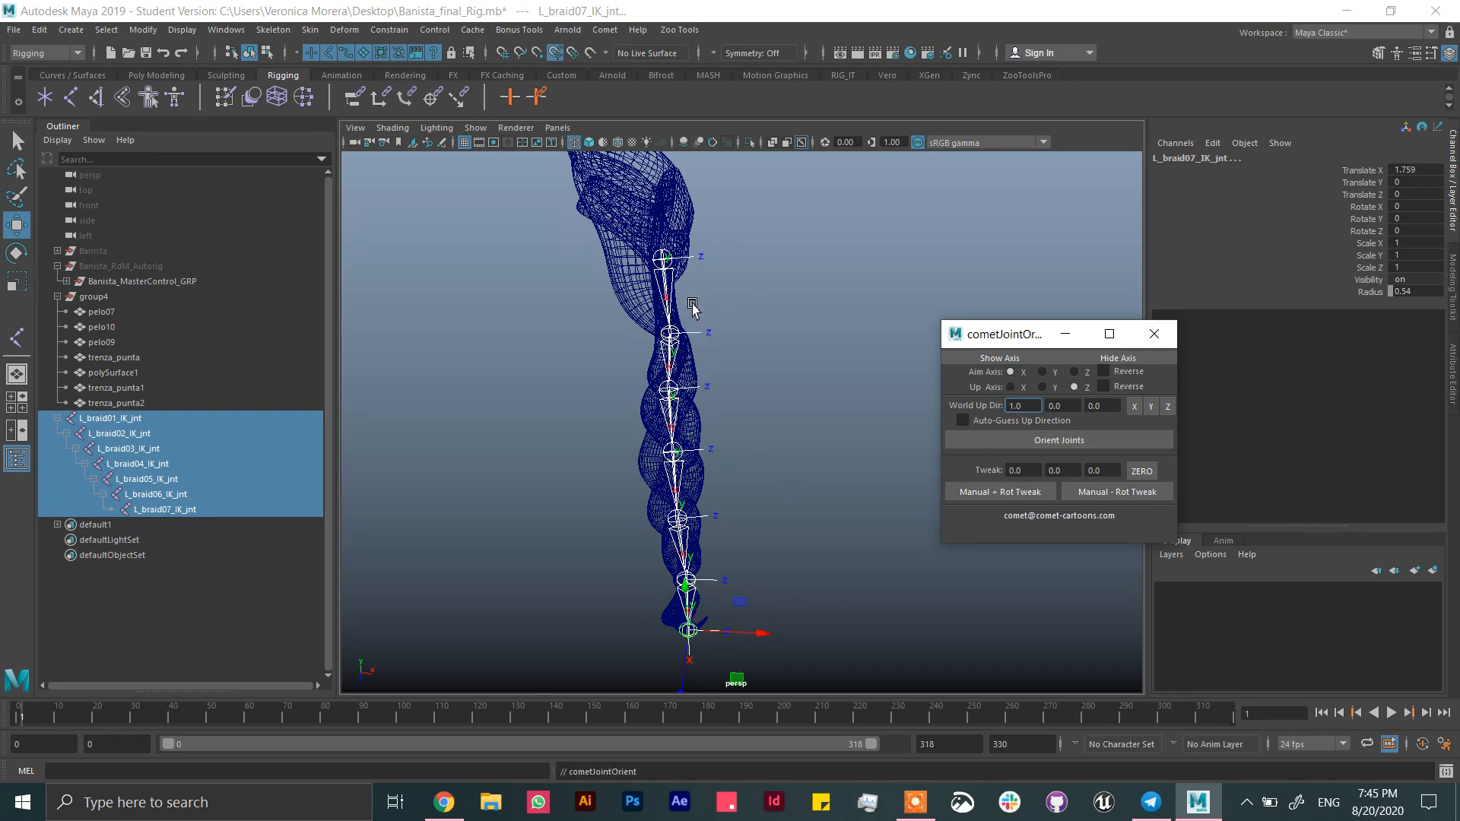
pyautogui.click(1155, 333)
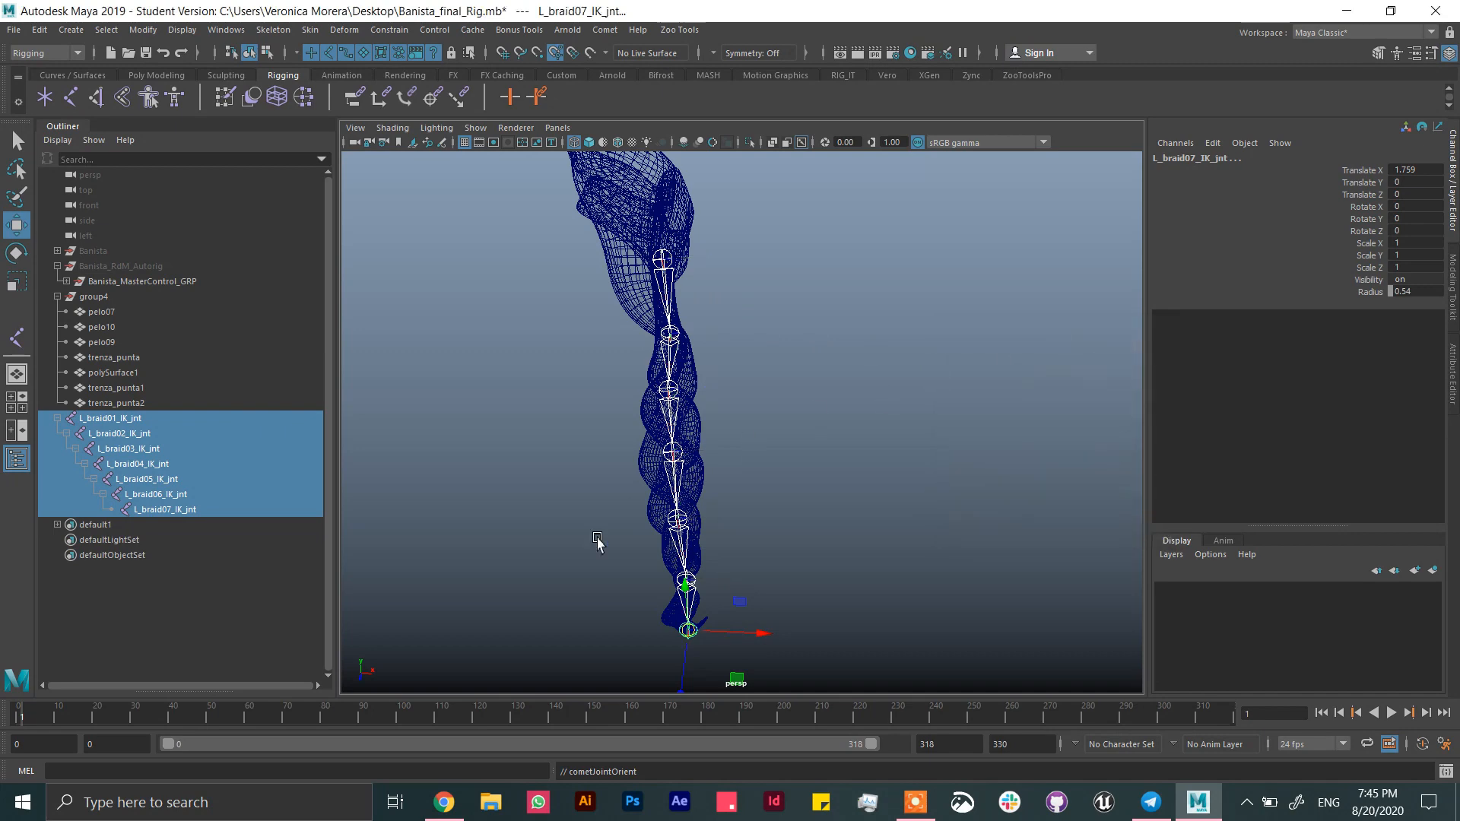
pyautogui.press('e')
pyautogui.keyDown('alt'); pyautogui.moveTo(803, 436); pyautogui.dragTo(621, 470); pyautogui.keyUp('alt')
pyautogui.hotkey('ctrl', 'z')
pyautogui.moveTo(912, 404)
pyautogui.keyDown('alt'); pyautogui.mouseDown()
pyautogui.moveTo(1036, 385)
pyautogui.moveTo(940, 411)
pyautogui.mouseUp(); pyautogui.keyUp('alt')
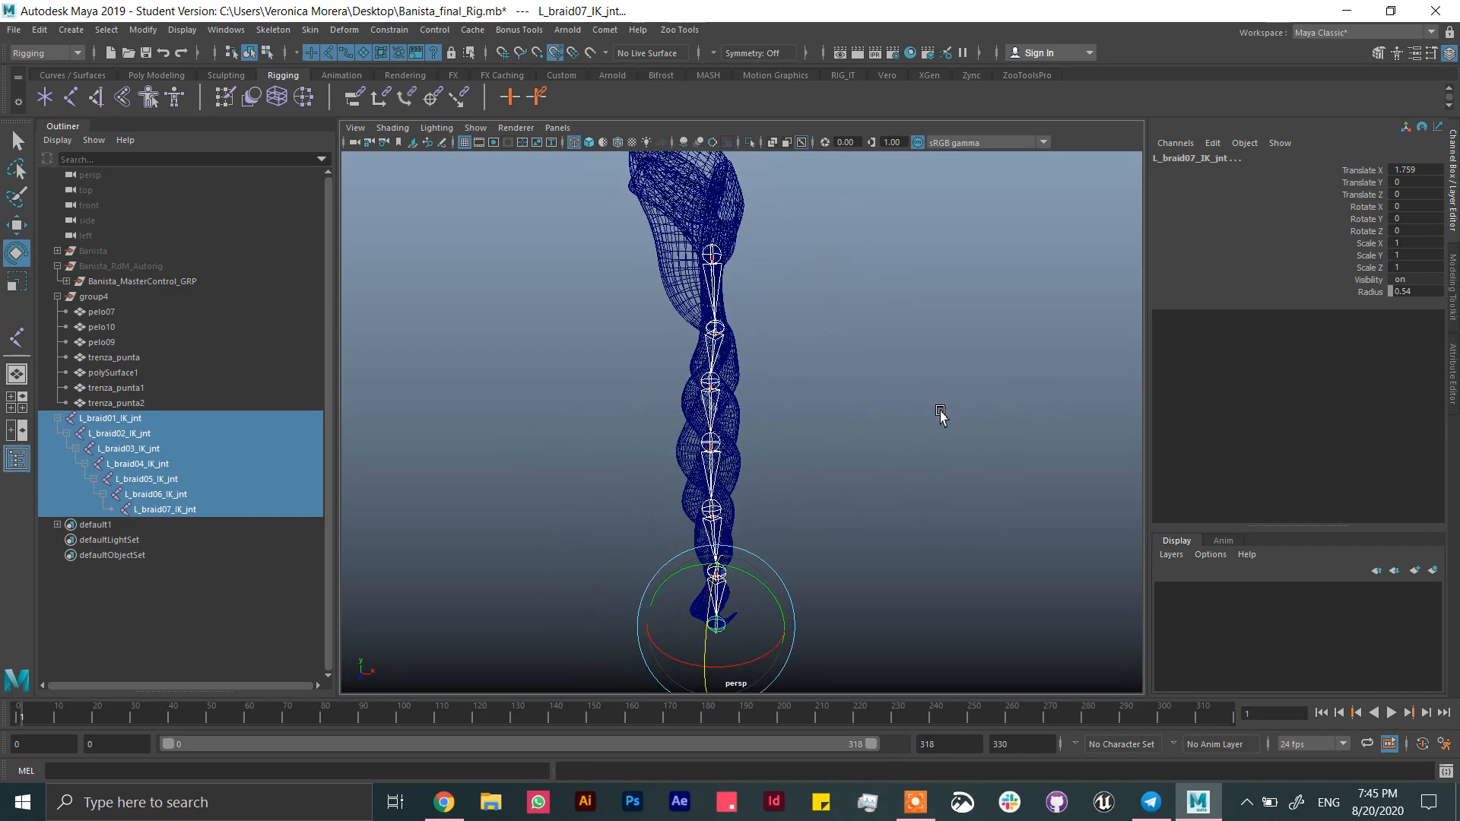
pyautogui.click(830, 385)
pyautogui.keyDown('alt'); pyautogui.moveTo(829, 384); pyautogui.dragTo(736, 396); pyautogui.keyUp('alt')
# - Try to create an IK spline handle from L_braid01_IK_jnt to L_braid07_IK_jnt
pyautogui.click(156, 423)
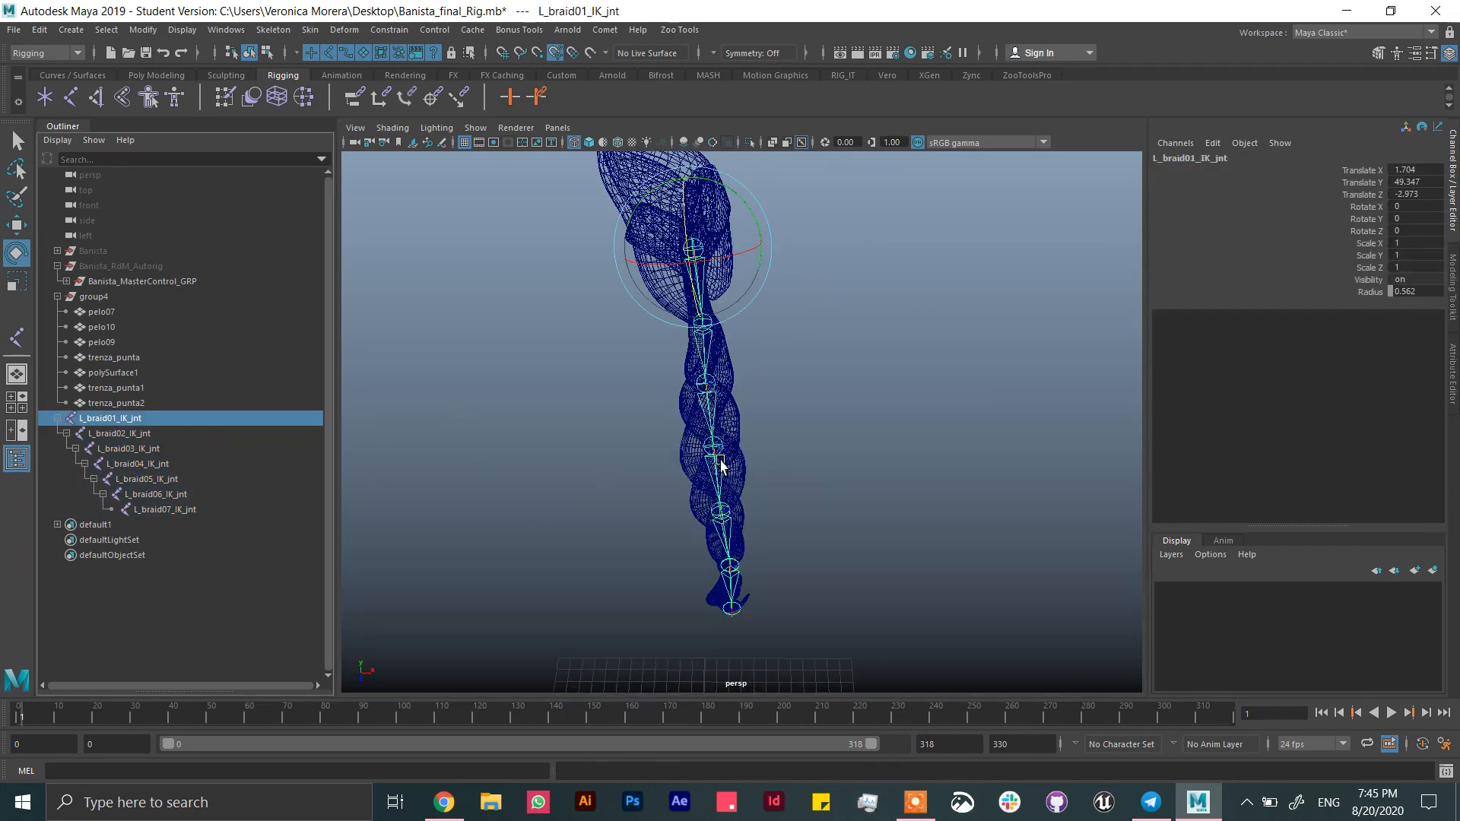
pyautogui.keyDown('alt'); pyautogui.moveTo(718, 462); pyautogui.dragTo(920, 444); pyautogui.keyUp('alt')
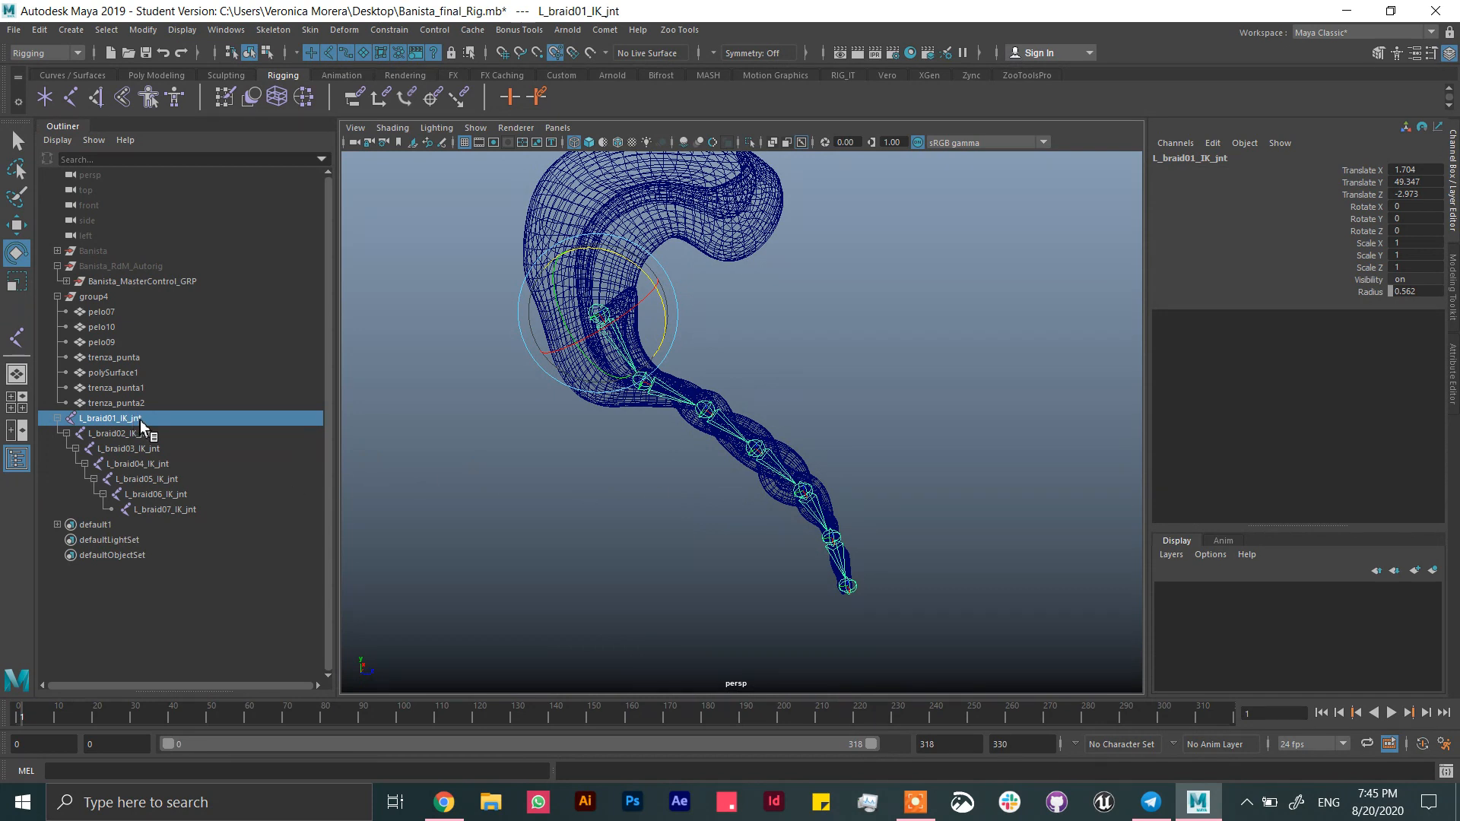
pyautogui.click(273, 30)
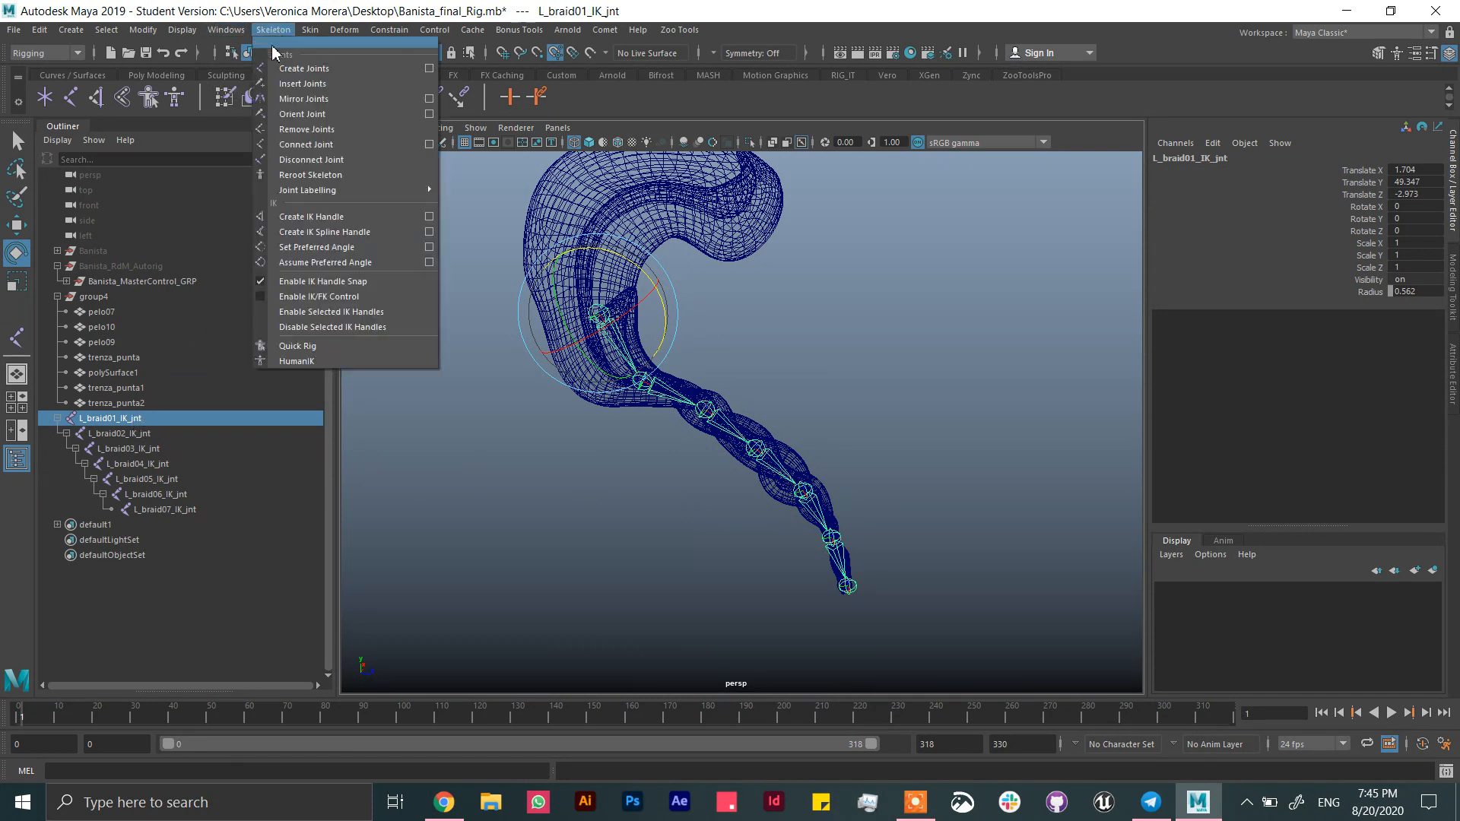
pyautogui.click(396, 234)
pyautogui.click(131, 420)
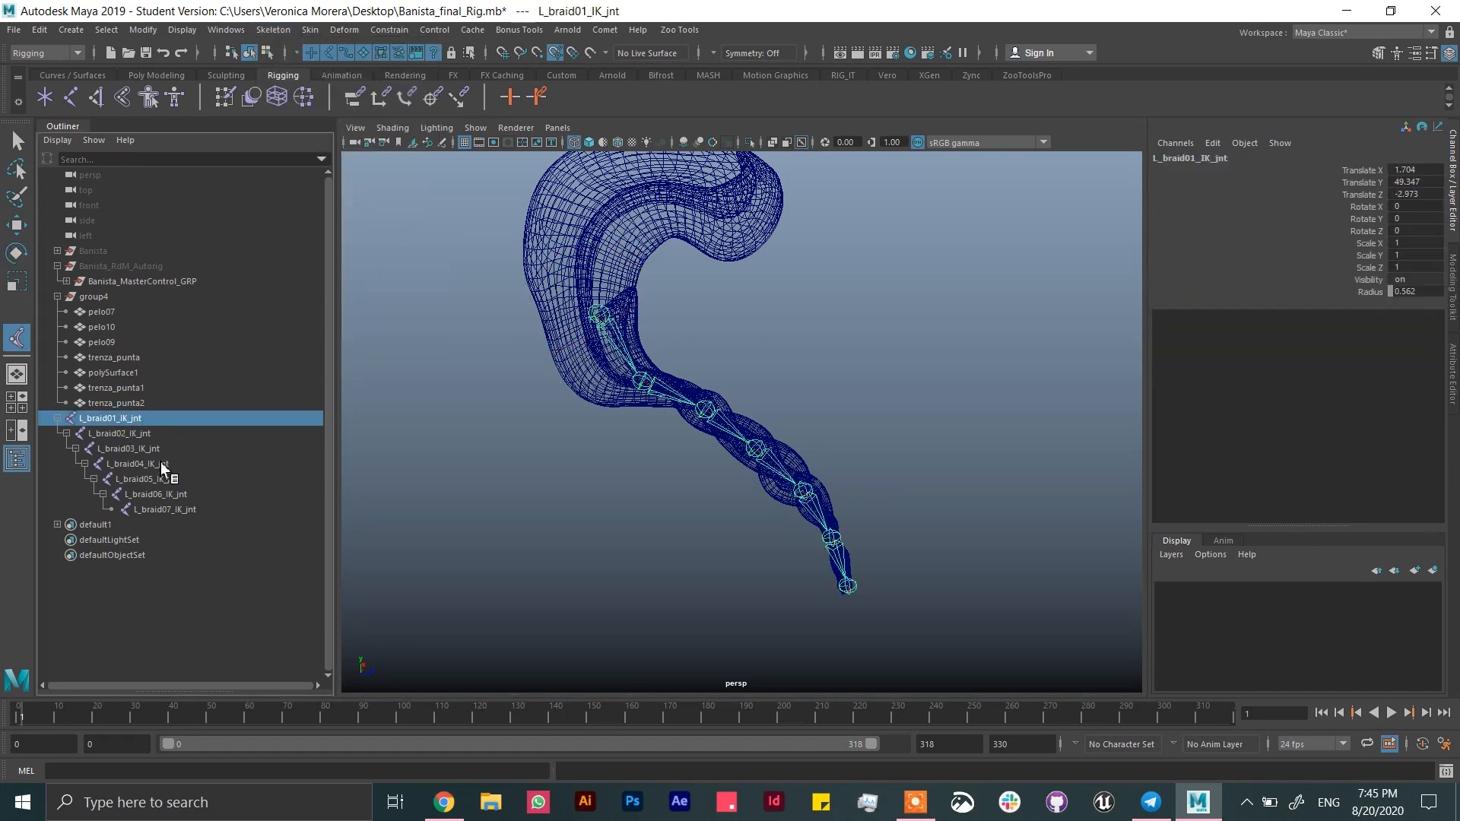
pyautogui.click(196, 511)
pyautogui.keyDown('alt'); pyautogui.moveTo(854, 470); pyautogui.dragTo(884, 395); pyautogui.keyUp('alt')
pyautogui.hotkey('ctrl', 'z')
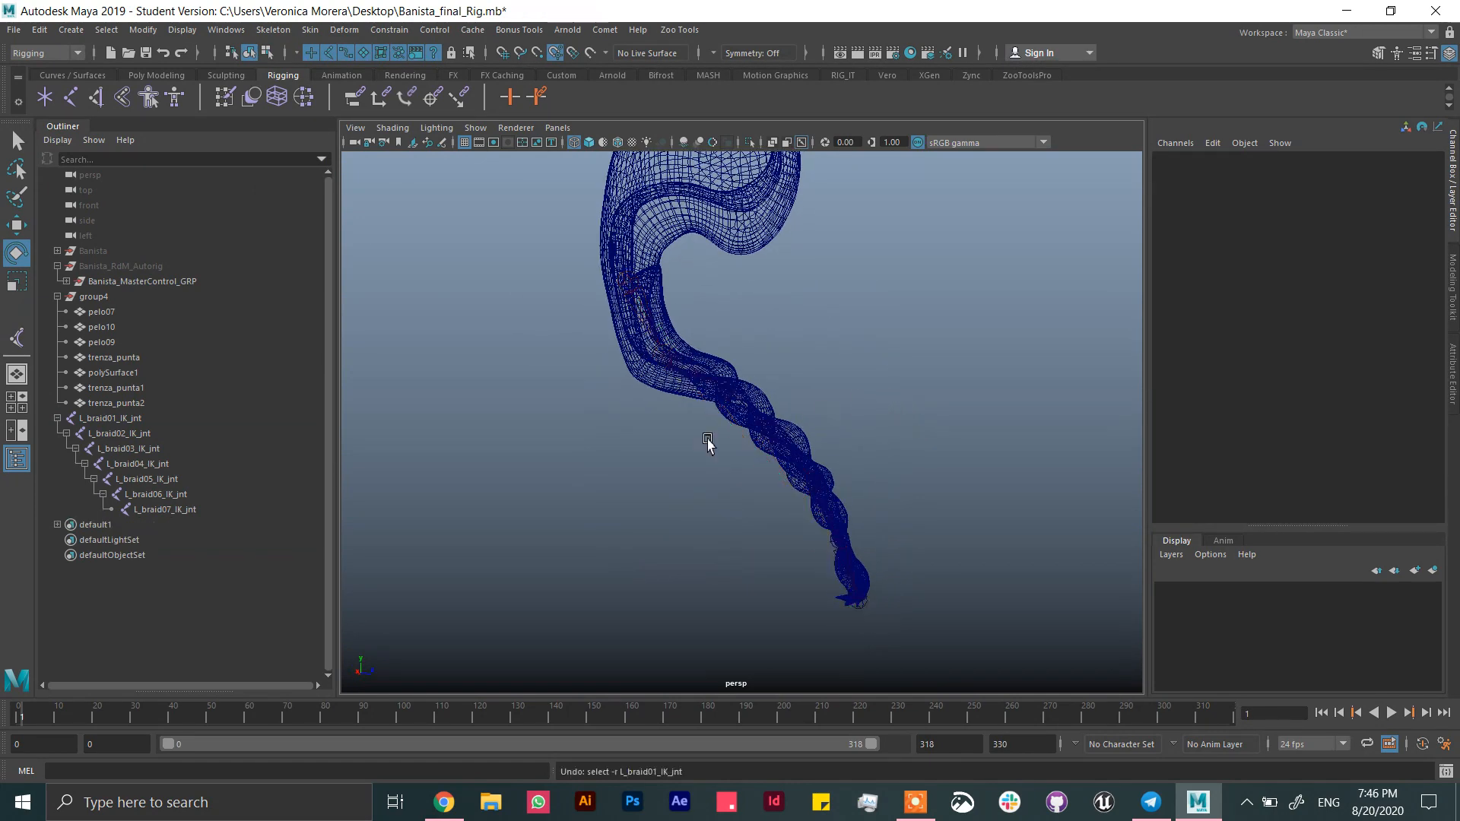
# - Move L_braid02_IK_jnt slightly to about 2.041, -0.118, -0.062 so it sits in the bend below the braid's root
pyautogui.click(145, 419)
pyautogui.click(160, 435)
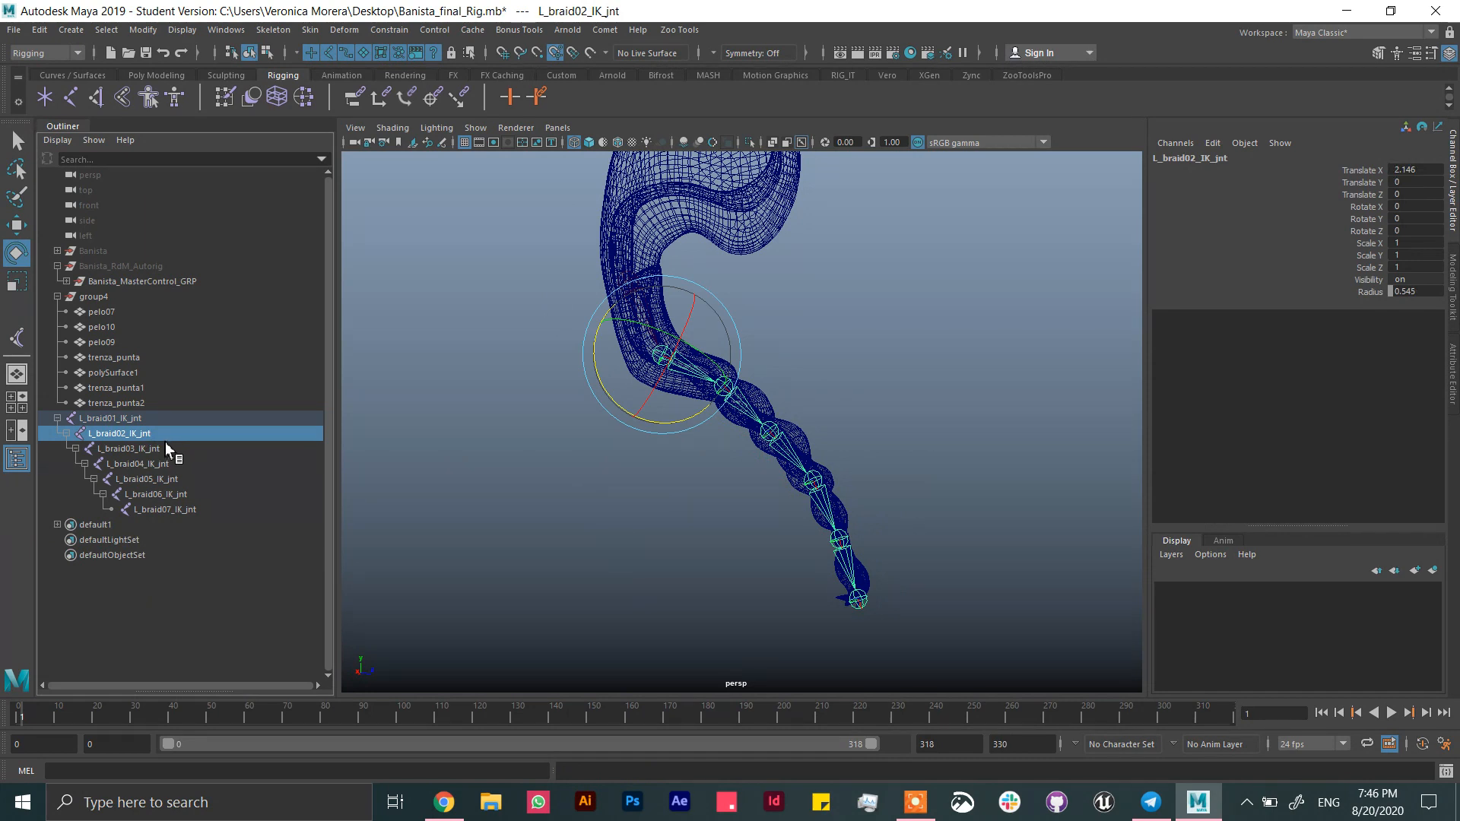
pyautogui.click(168, 451)
pyautogui.click(150, 420)
pyautogui.click(149, 434)
pyautogui.press('w')
pyautogui.moveTo(669, 363); pyautogui.dragTo(665, 352)
pyautogui.keyDown('alt'); pyautogui.moveTo(976, 397); pyautogui.dragTo(942, 397); pyautogui.keyUp('alt')
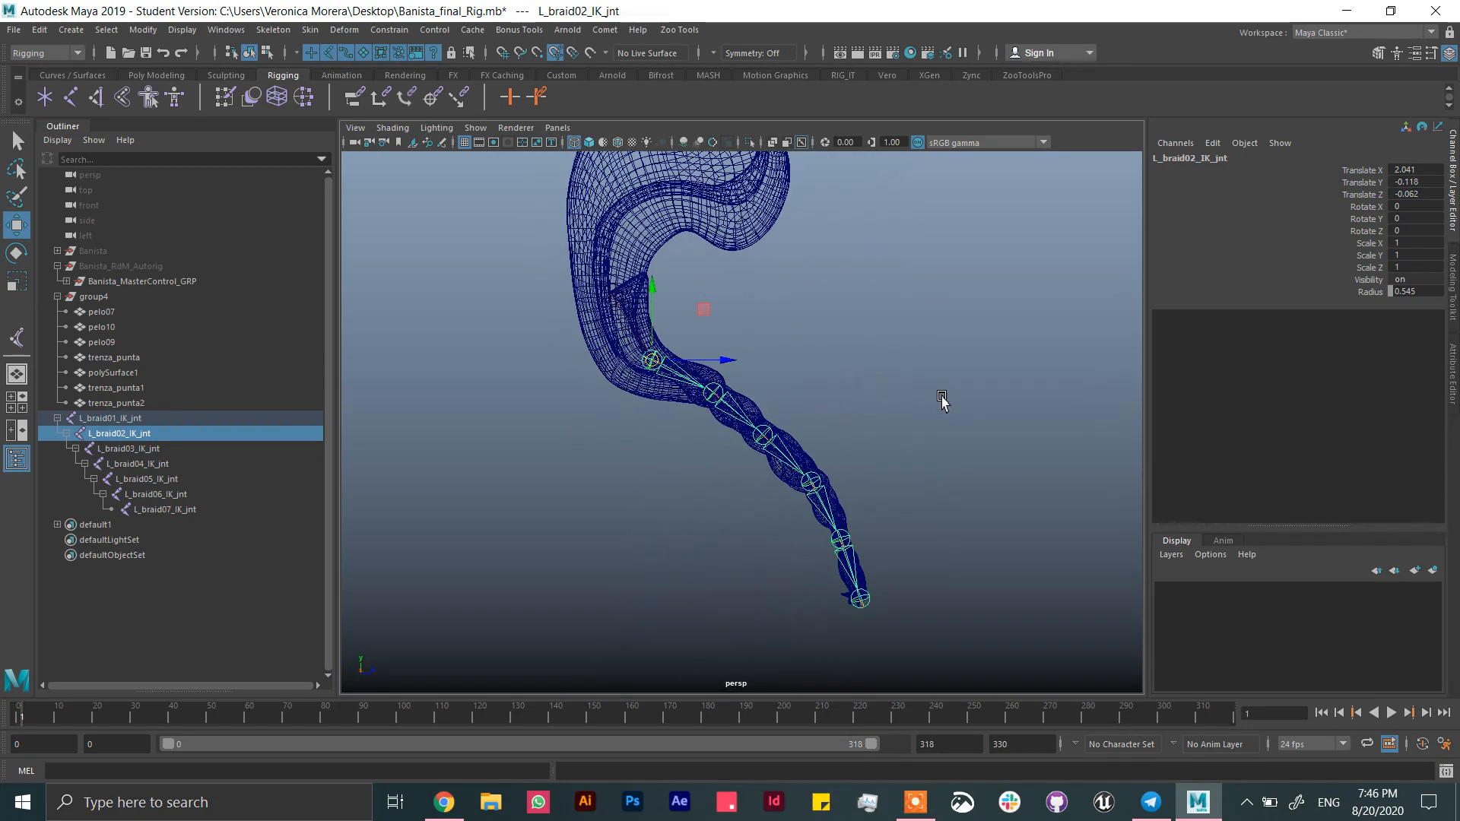
# - Create an IK spline handle from L_braid01_IK_jnt to L_braid07_IK_jnt with an automatically created, simplified 2-span curve, and close the tool settings
pyautogui.click(19, 343)
pyautogui.click(108, 418)
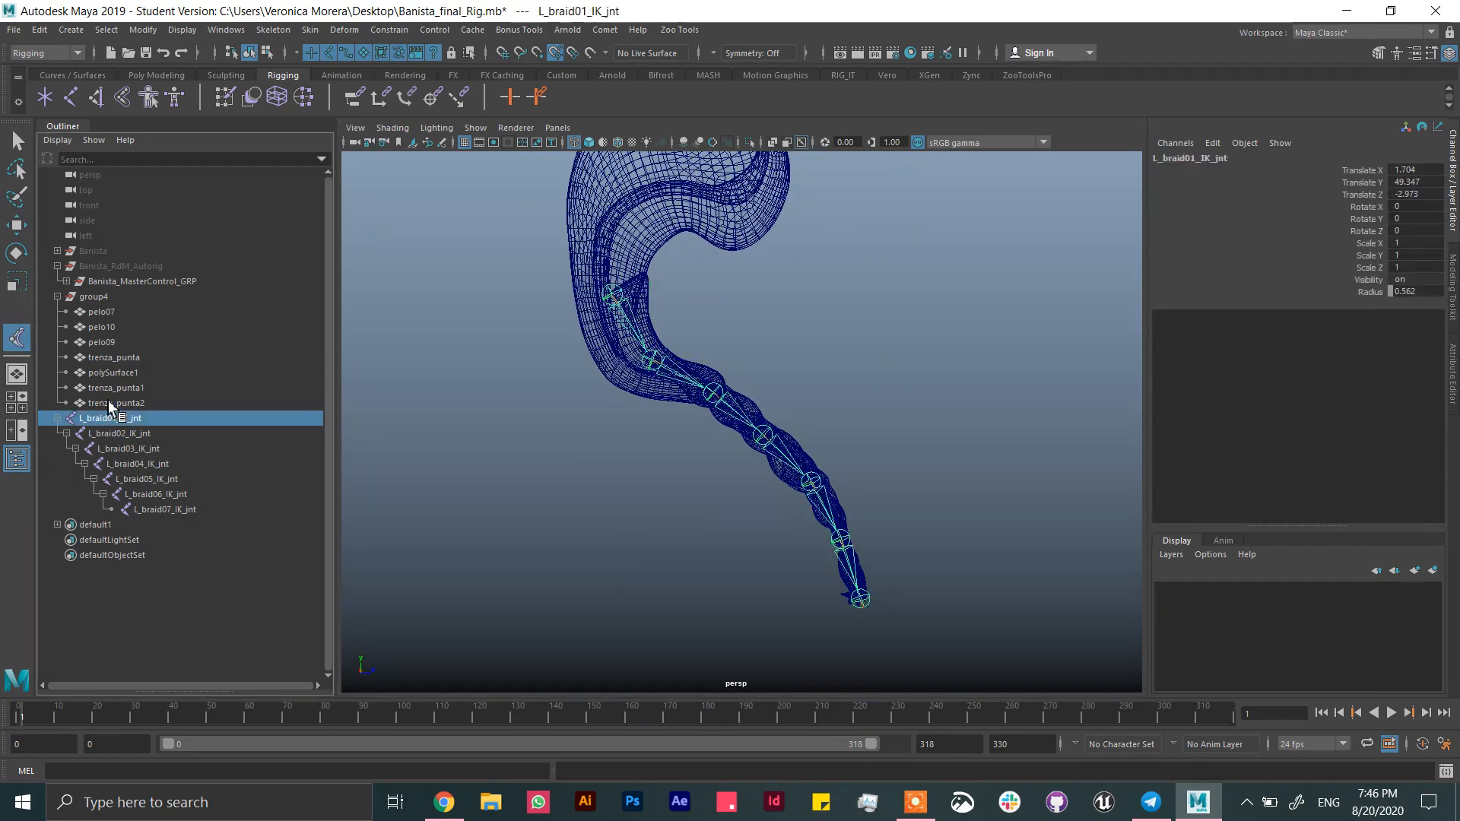
pyautogui.doubleClick(17, 338)
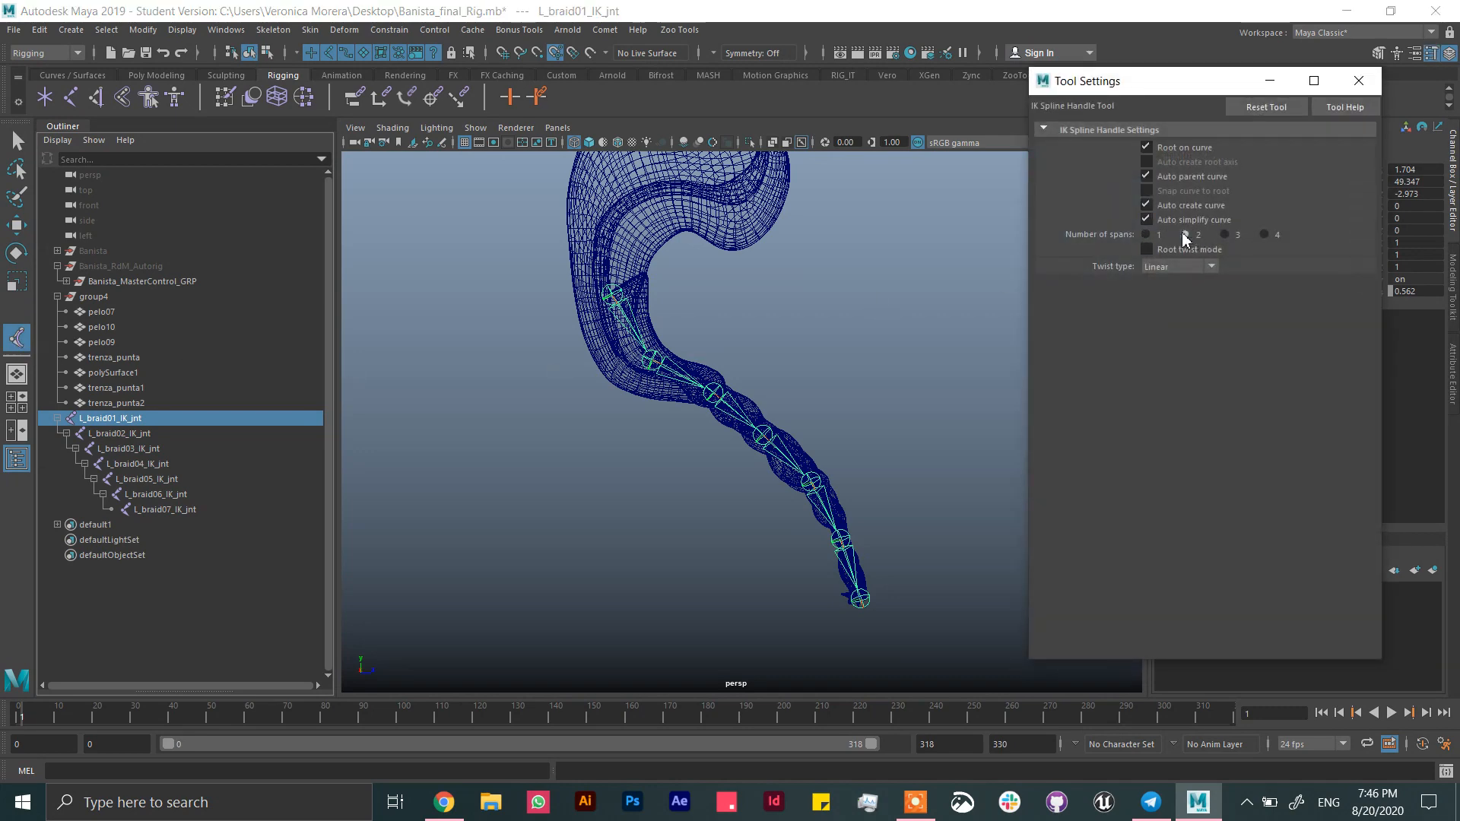
pyautogui.click(200, 510)
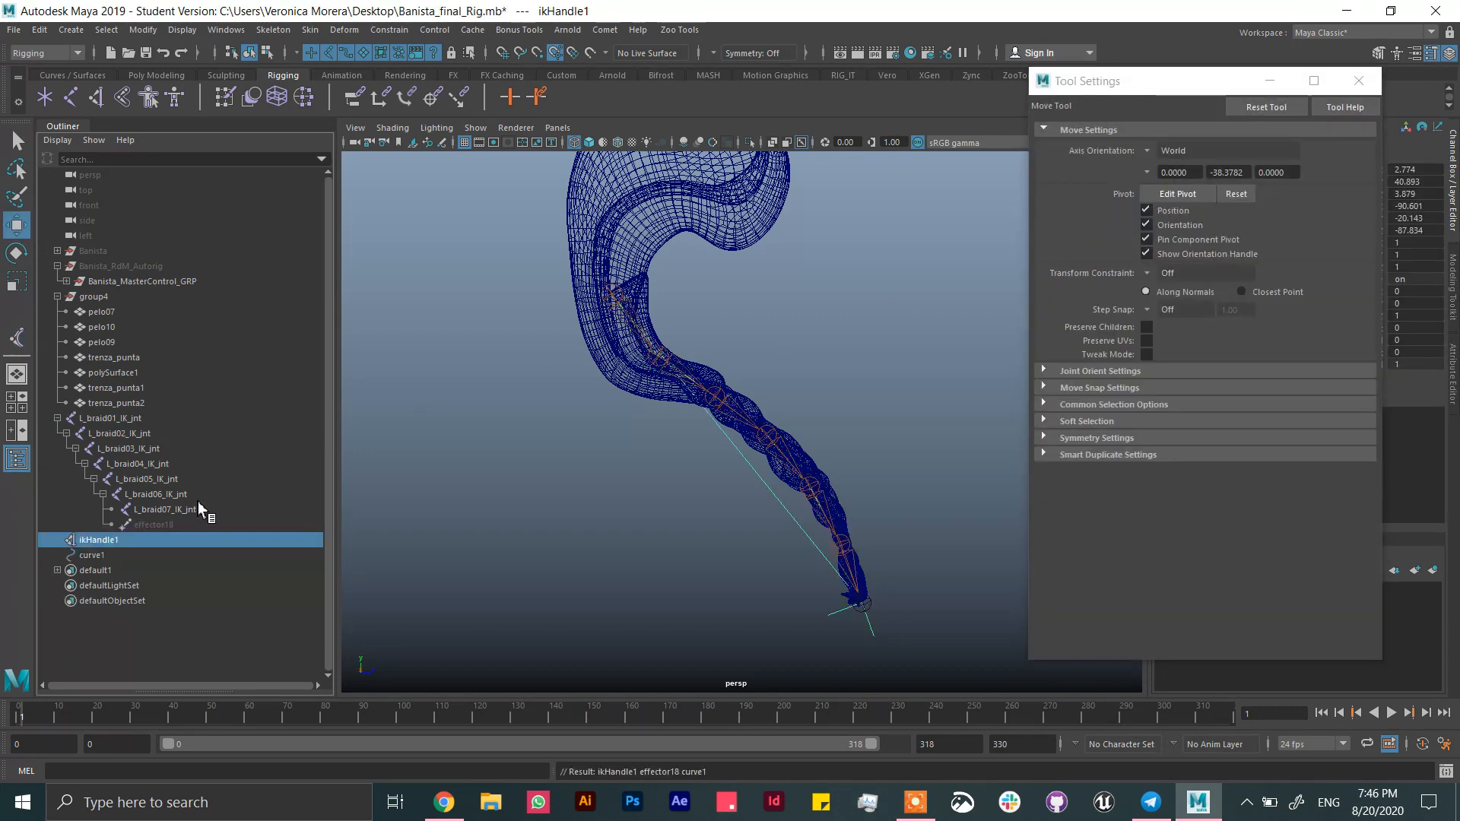
pyautogui.keyDown('alt'); pyautogui.moveTo(501, 519); pyautogui.dragTo(839, 459); pyautogui.keyUp('alt')
pyautogui.click(18, 340)
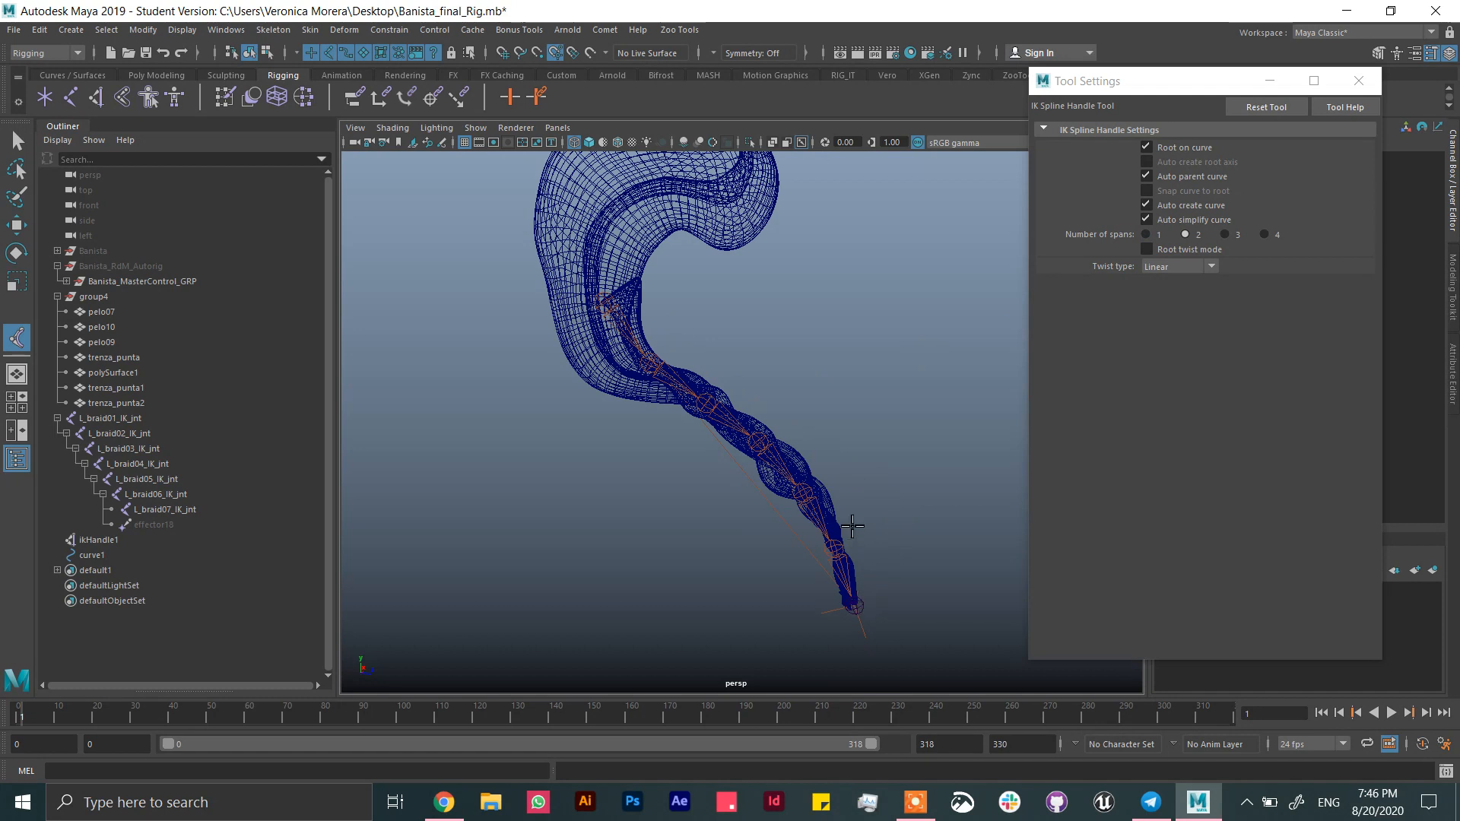
pyautogui.click(1359, 80)
pyautogui.click(16, 225)
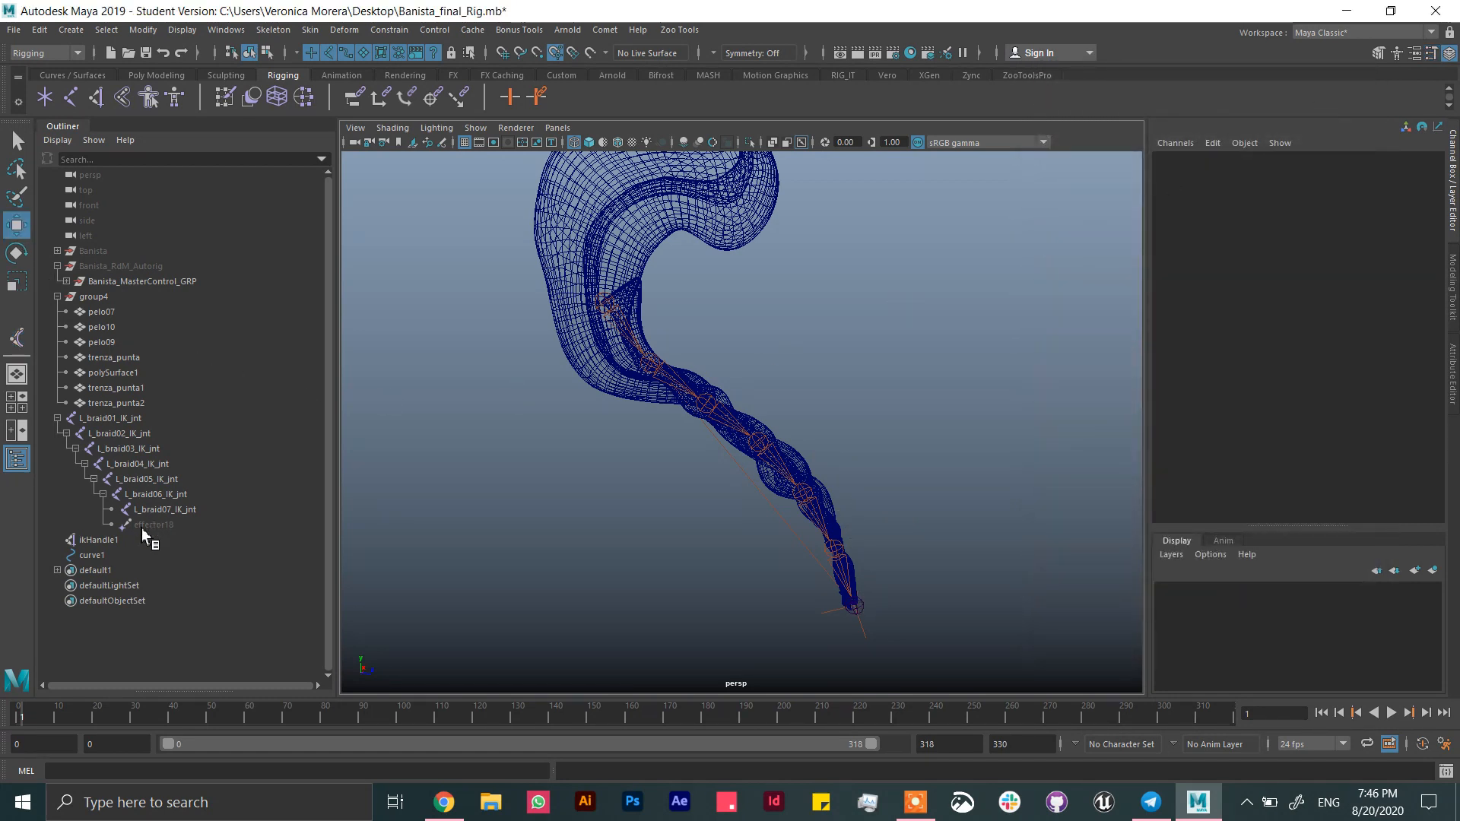
# - Isolate curve1 to examine its control vertices in component mode, and restore the full scene view
pyautogui.click(118, 555)
pyautogui.click(750, 142)
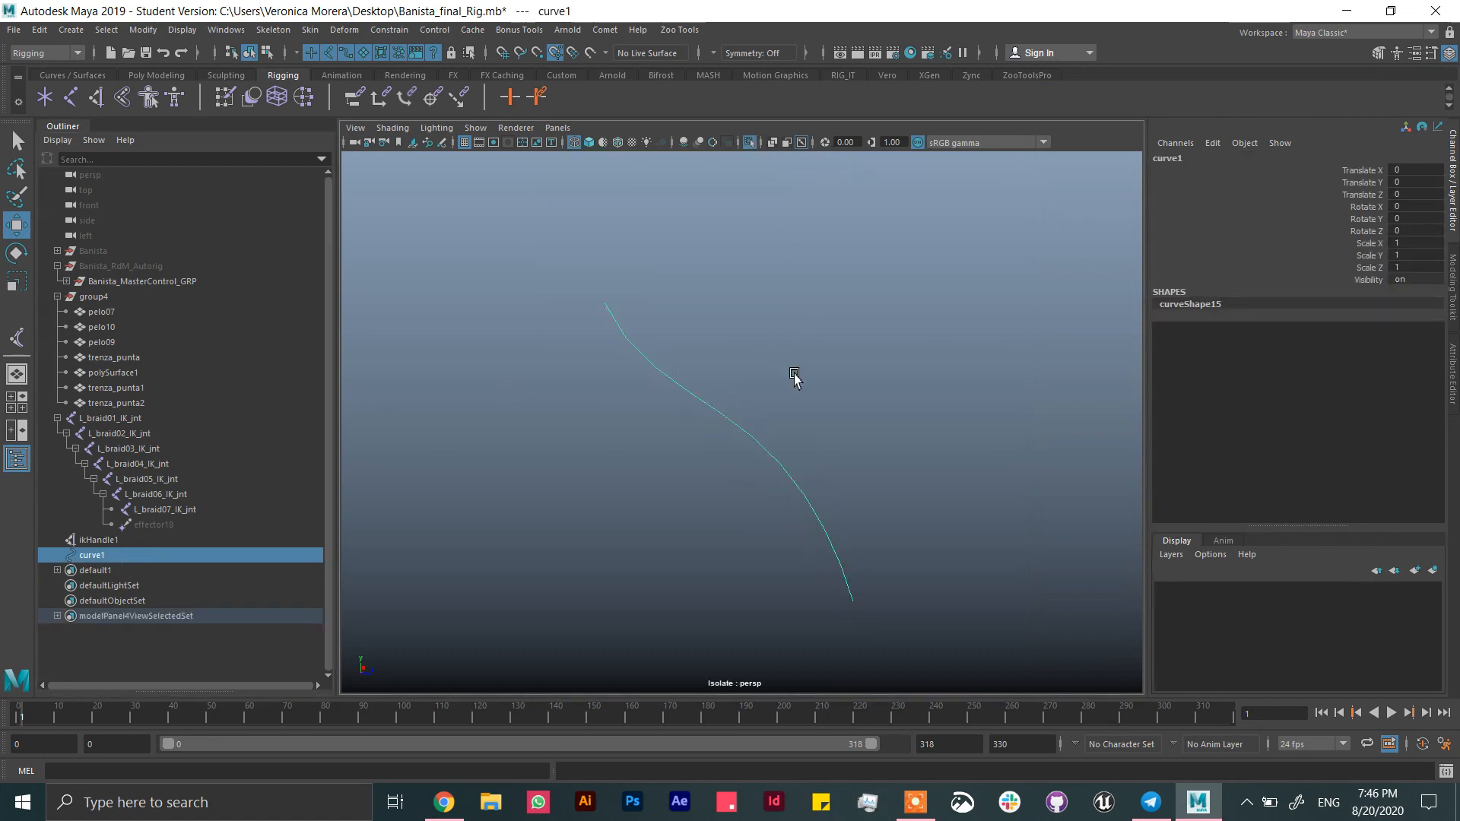
pyautogui.click(267, 53)
pyautogui.click(250, 53)
pyautogui.click(267, 53)
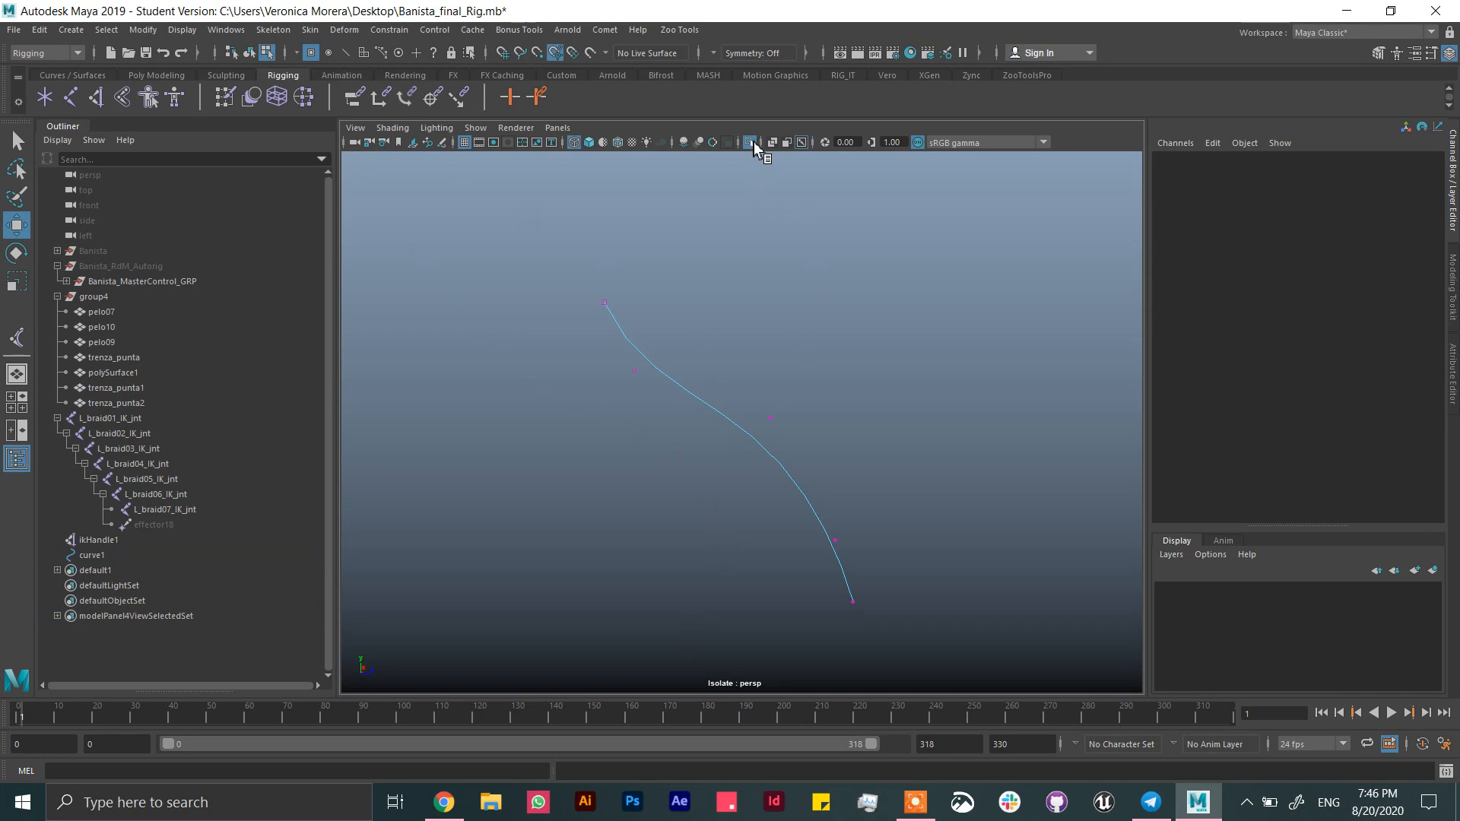
pyautogui.click(751, 142)
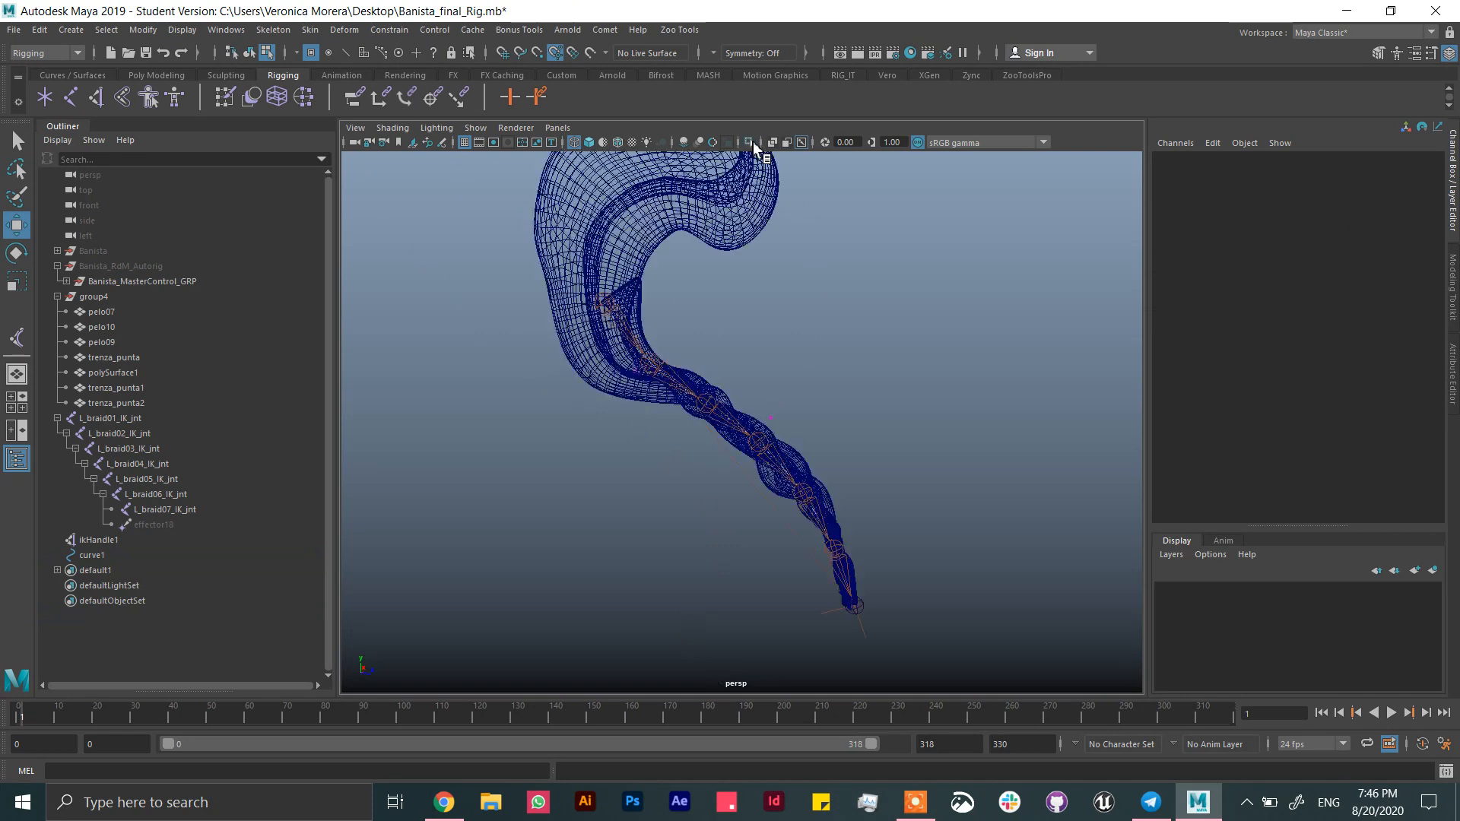
# - Isolate curve1 in the viewport and turn on Disp CV for its shape in object mode
pyautogui.click(92, 555)
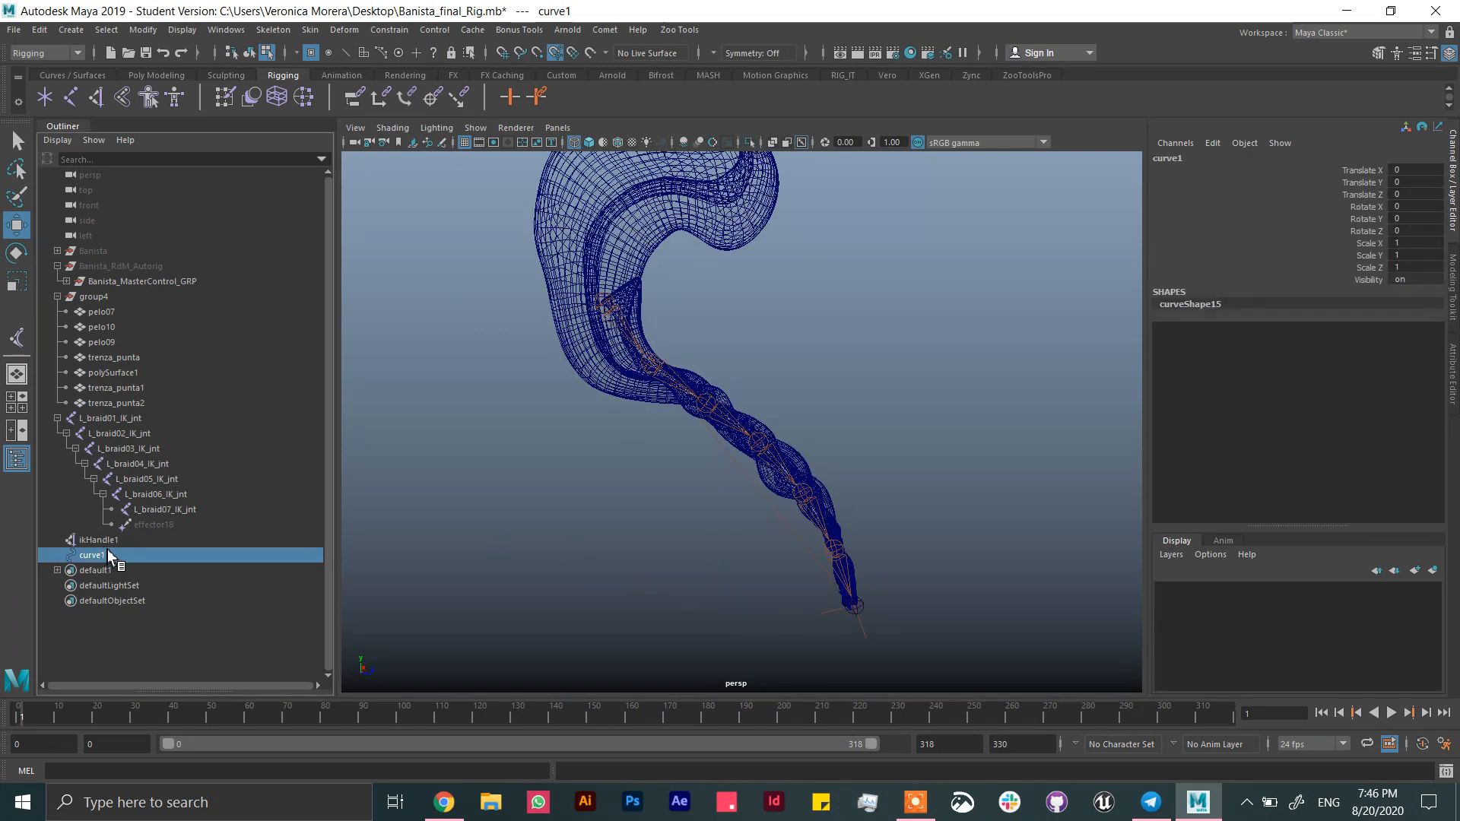
pyautogui.click(750, 142)
pyautogui.click(249, 52)
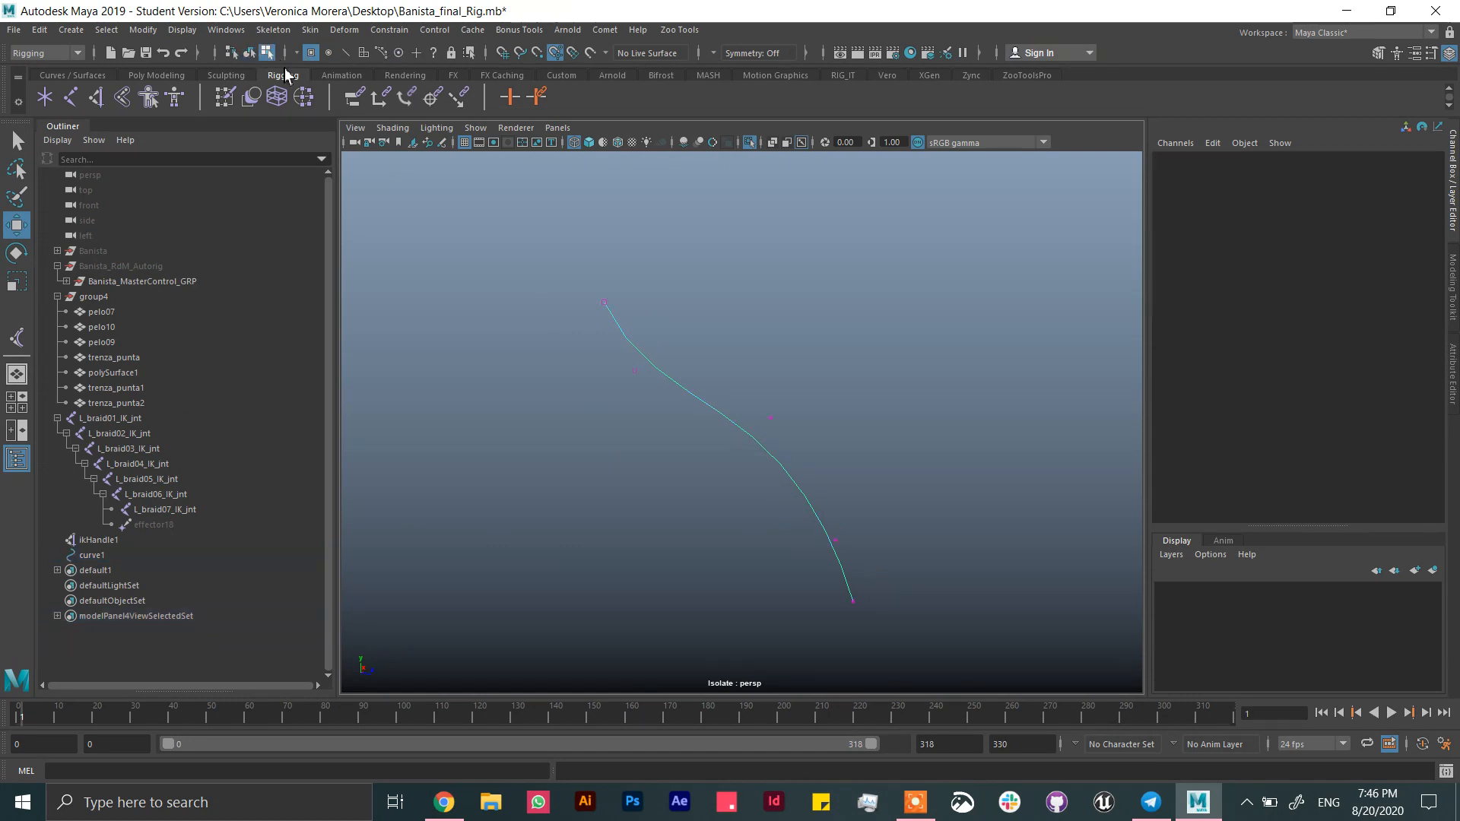
pyautogui.keyDown('alt'); pyautogui.moveTo(972, 523); pyautogui.dragTo(905, 495); pyautogui.keyUp('alt')
pyautogui.click(249, 52)
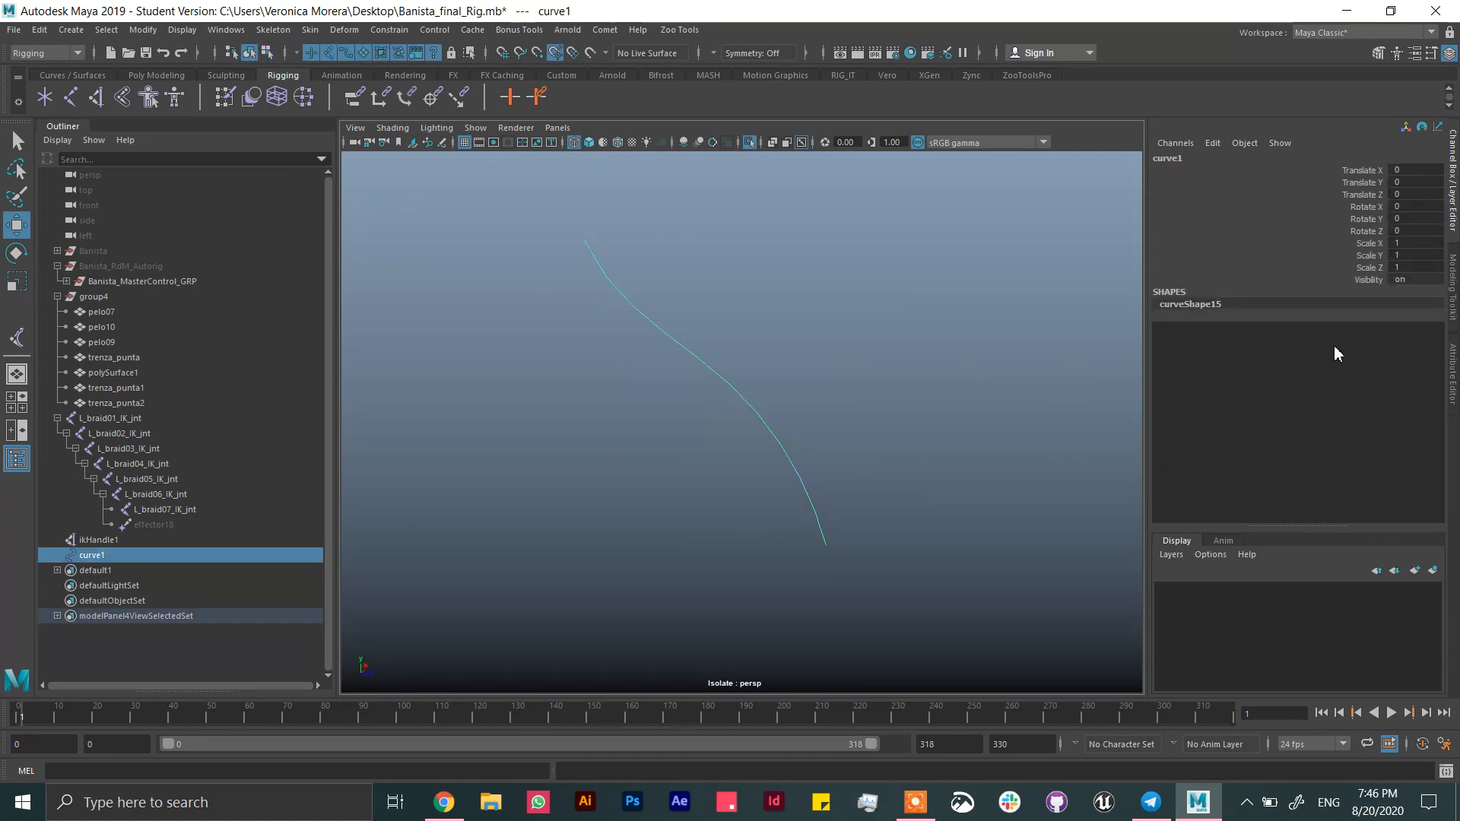
pyautogui.click(1452, 374)
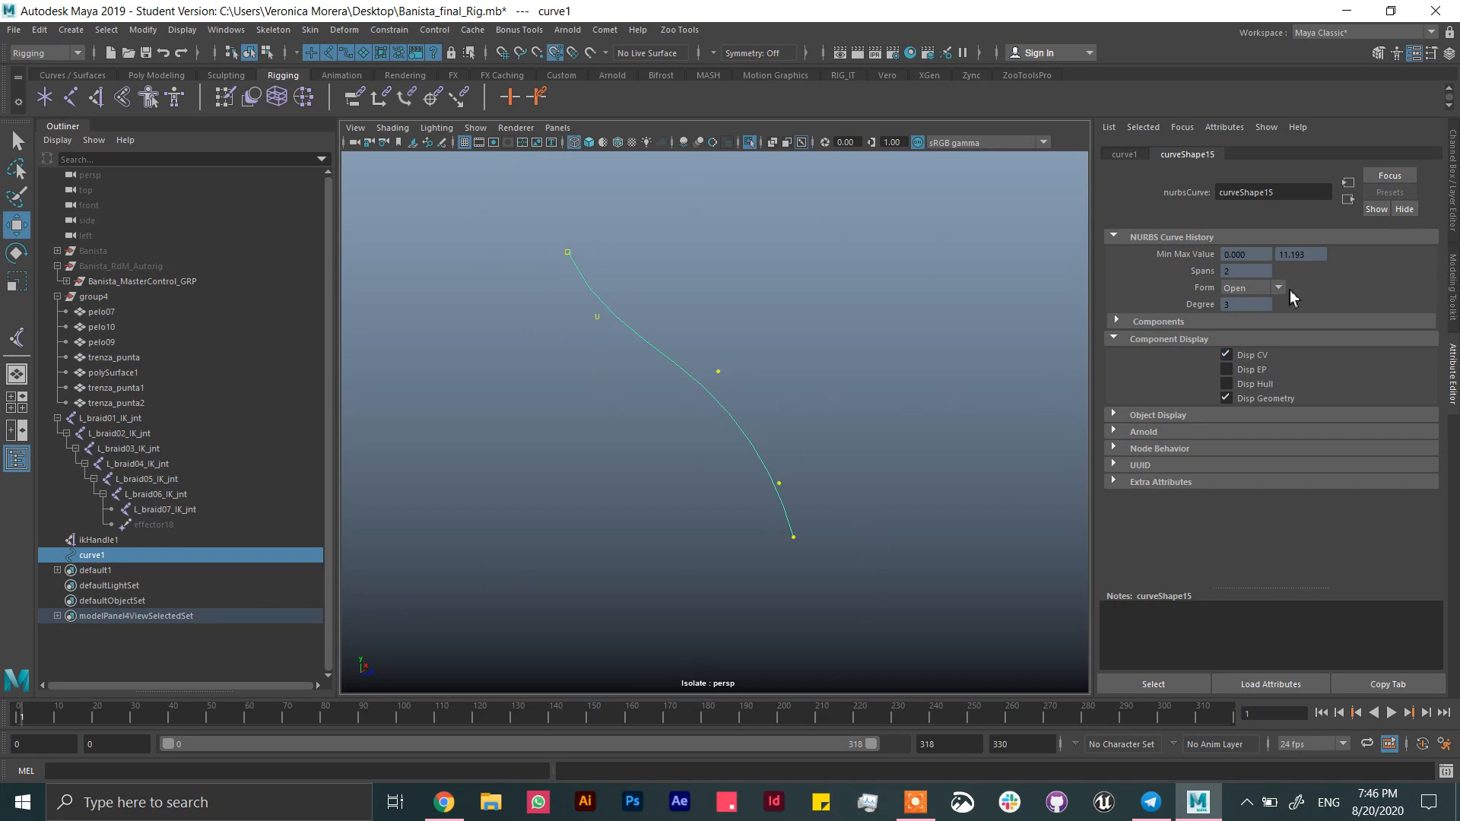
pyautogui.click(1455, 189)
pyautogui.scroll(-2, 803, 361)
pyautogui.keyDown('alt'); pyautogui.moveTo(803, 361); pyautogui.dragTo(785, 372); pyautogui.keyUp('alt')
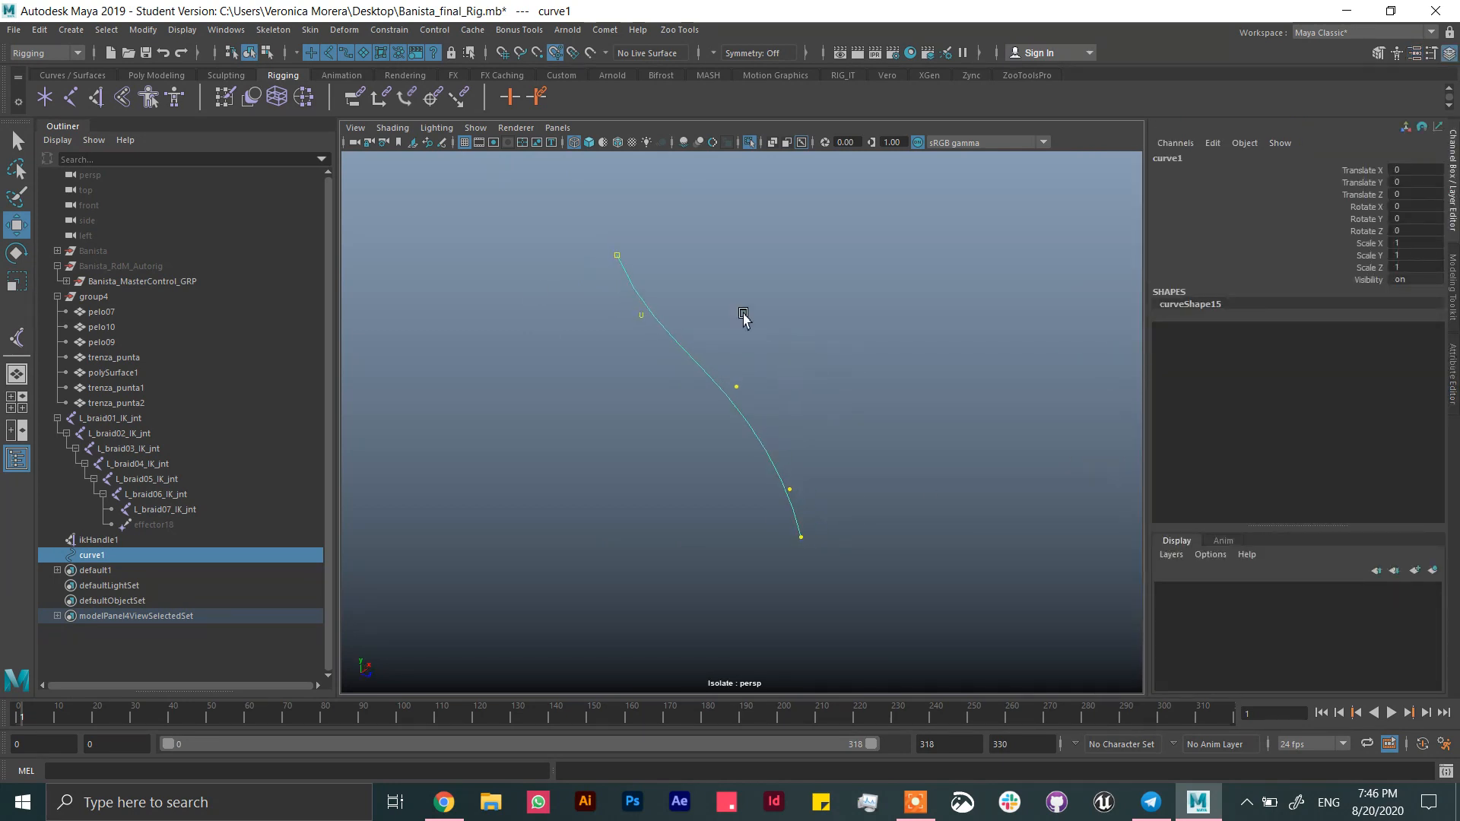
# - Create a locator at the origin and duplicate it four times, one locator for each control vertex of the curve
pyautogui.click(44, 96)
pyautogui.keyDown('alt'); pyautogui.moveTo(782, 489); pyautogui.dragTo(713, 524); pyautogui.keyUp('alt')
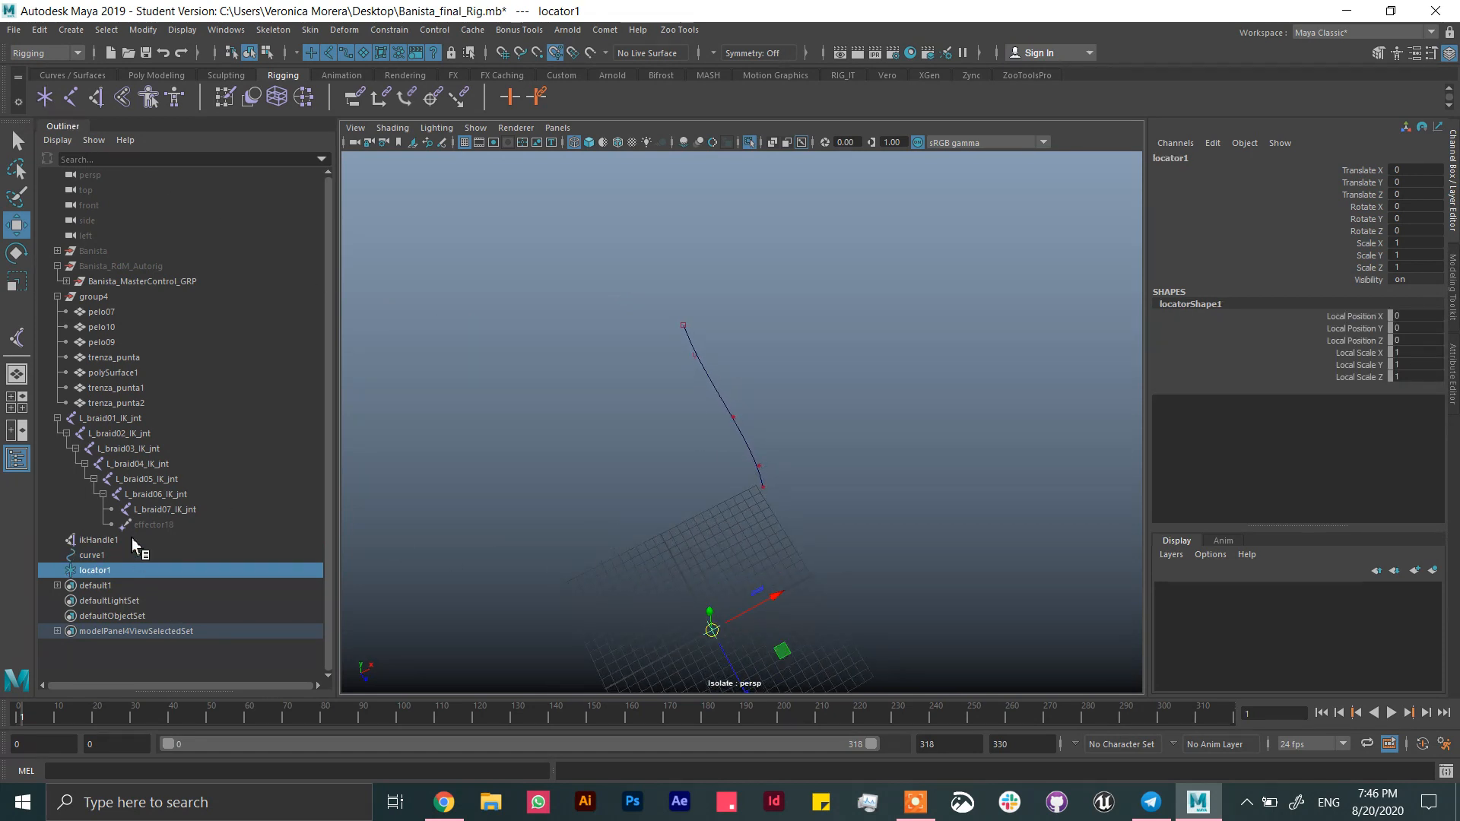
pyautogui.hotkey('ctrl', 'd')
pyautogui.hotkey('ctrl', 'd')
pyautogui.hotkey('ctrl', 'd')
pyautogui.hotkey('ctrl', 'd')
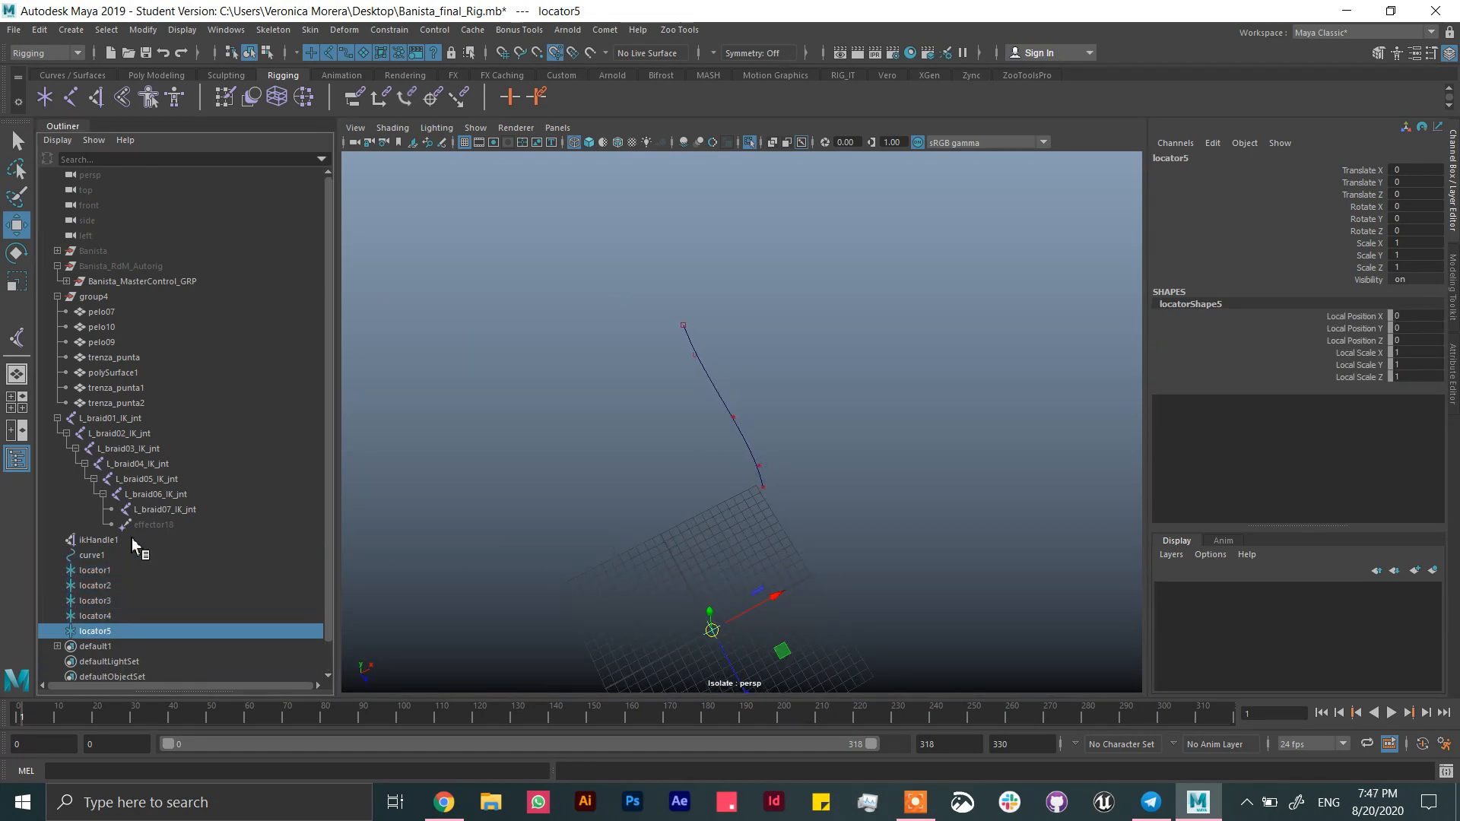
# - Snap locator1 through locator5 in order onto the five control vertices of the curve, one locator per vertex
pyautogui.click(110, 569)
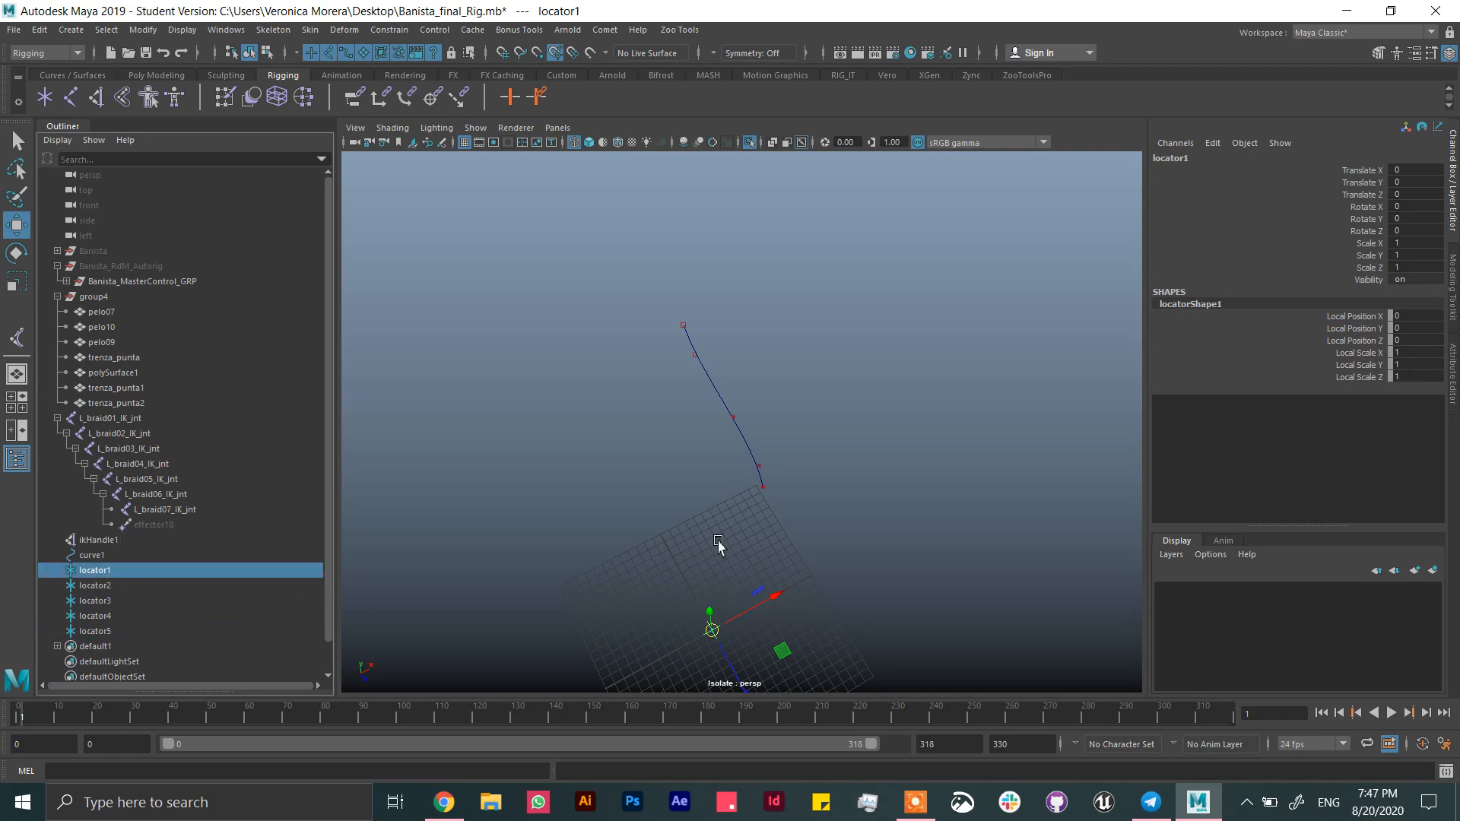
pyautogui.moveTo(712, 631); pyautogui.dragTo(683, 325)
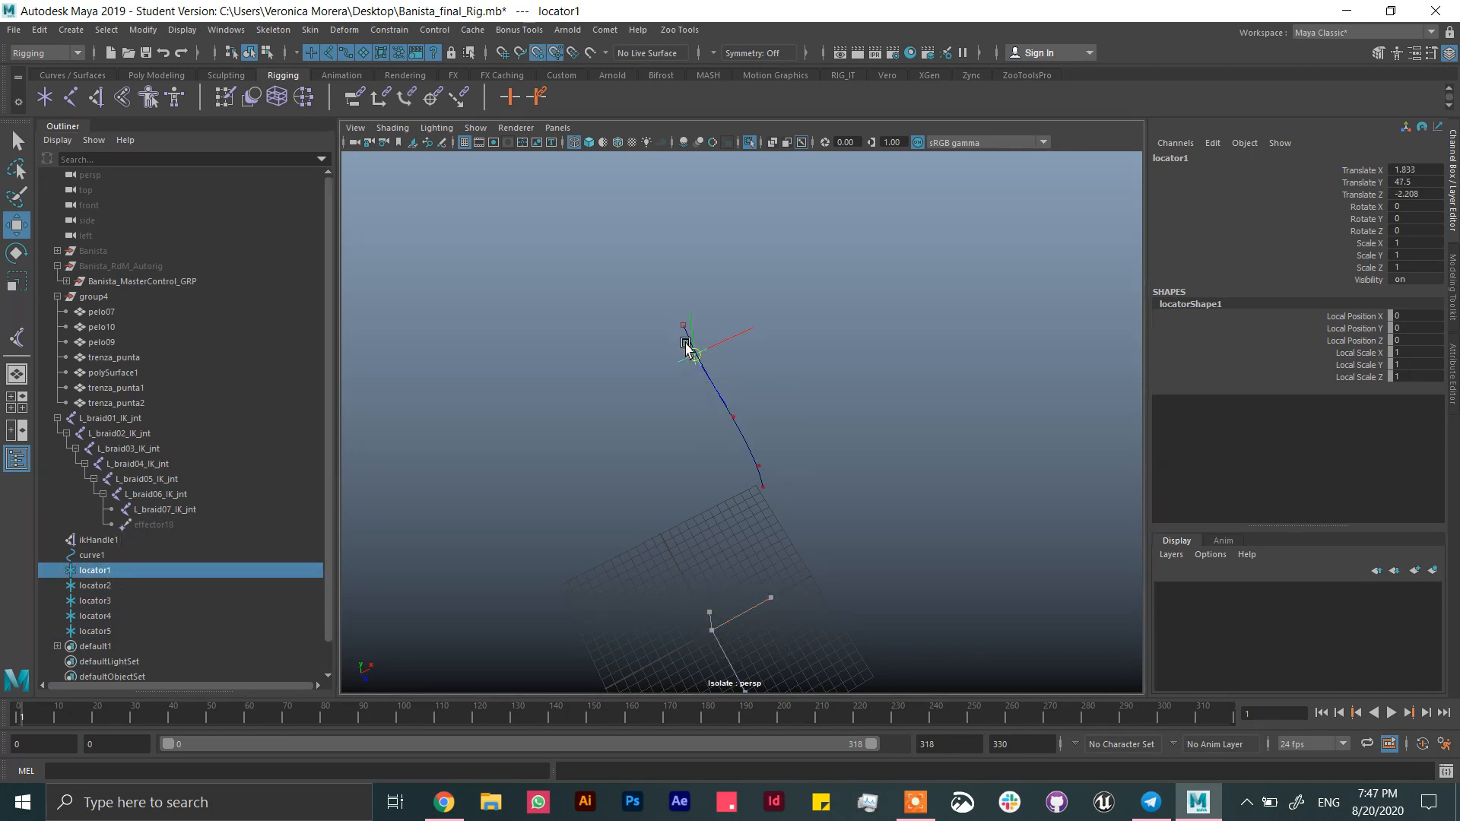
pyautogui.click(131, 586)
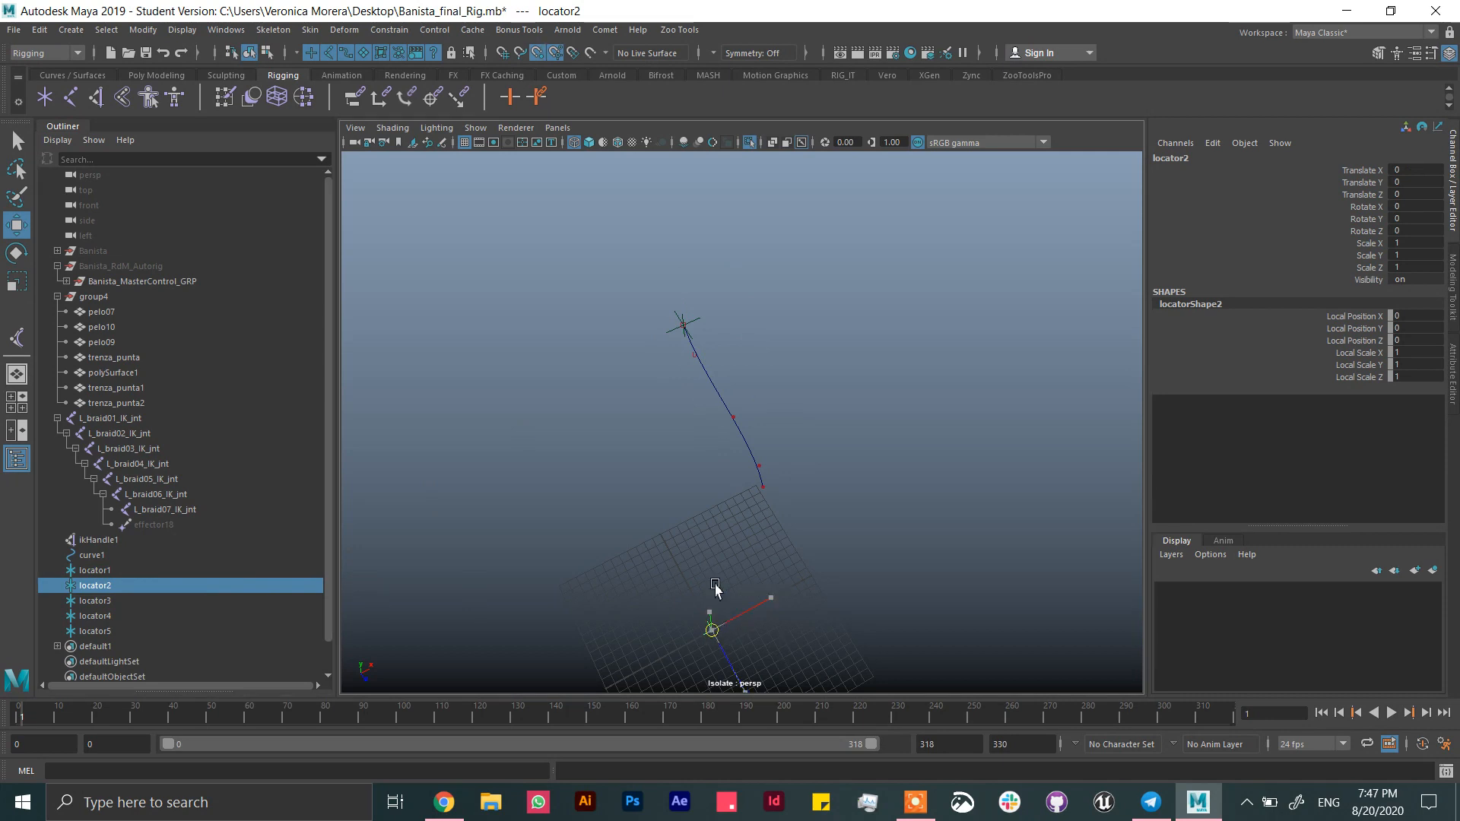
pyautogui.moveTo(712, 631); pyautogui.dragTo(695, 355)
pyautogui.click(183, 602)
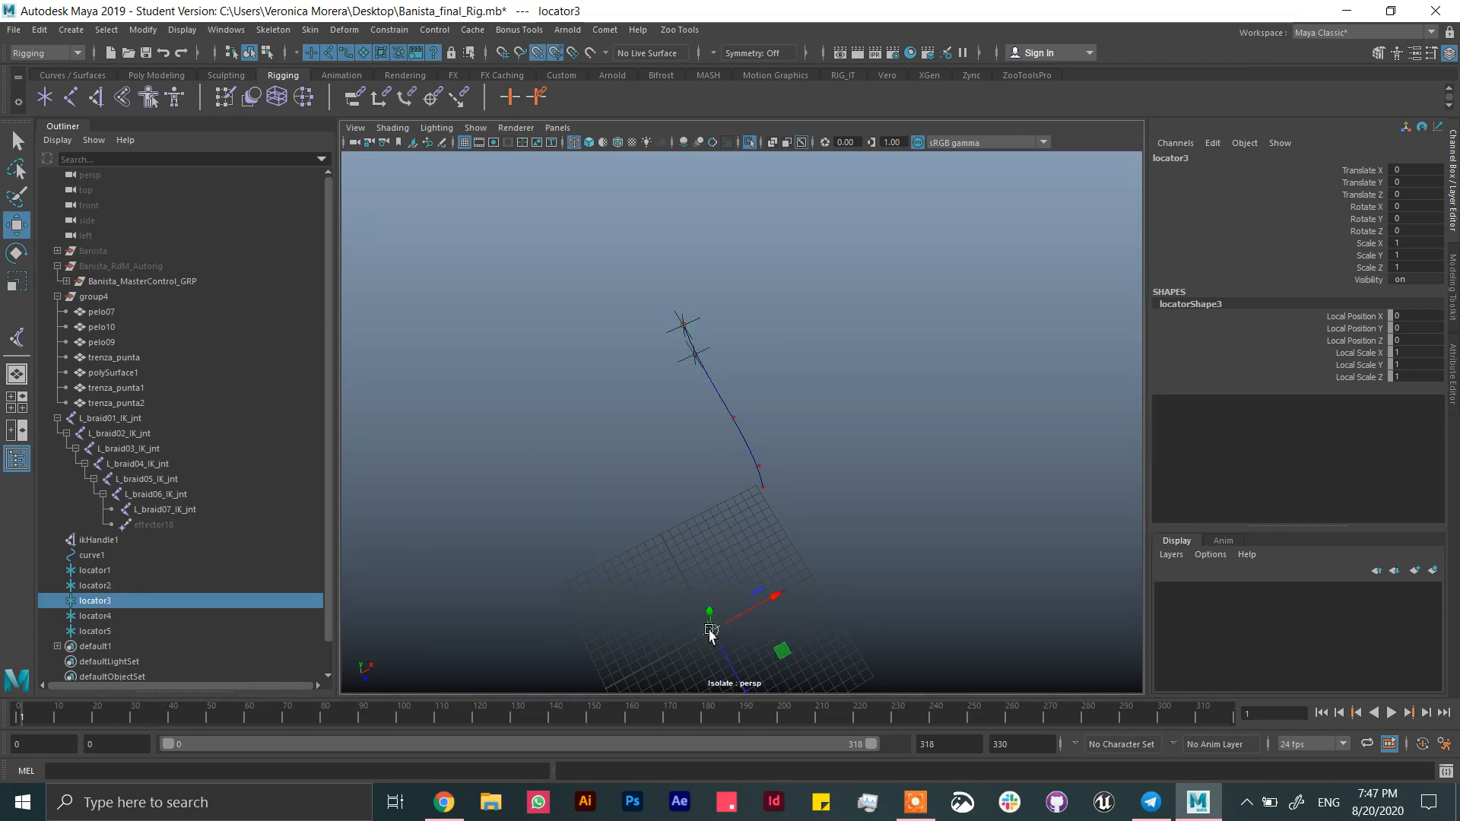
pyautogui.moveTo(712, 631); pyautogui.dragTo(733, 417)
pyautogui.click(148, 616)
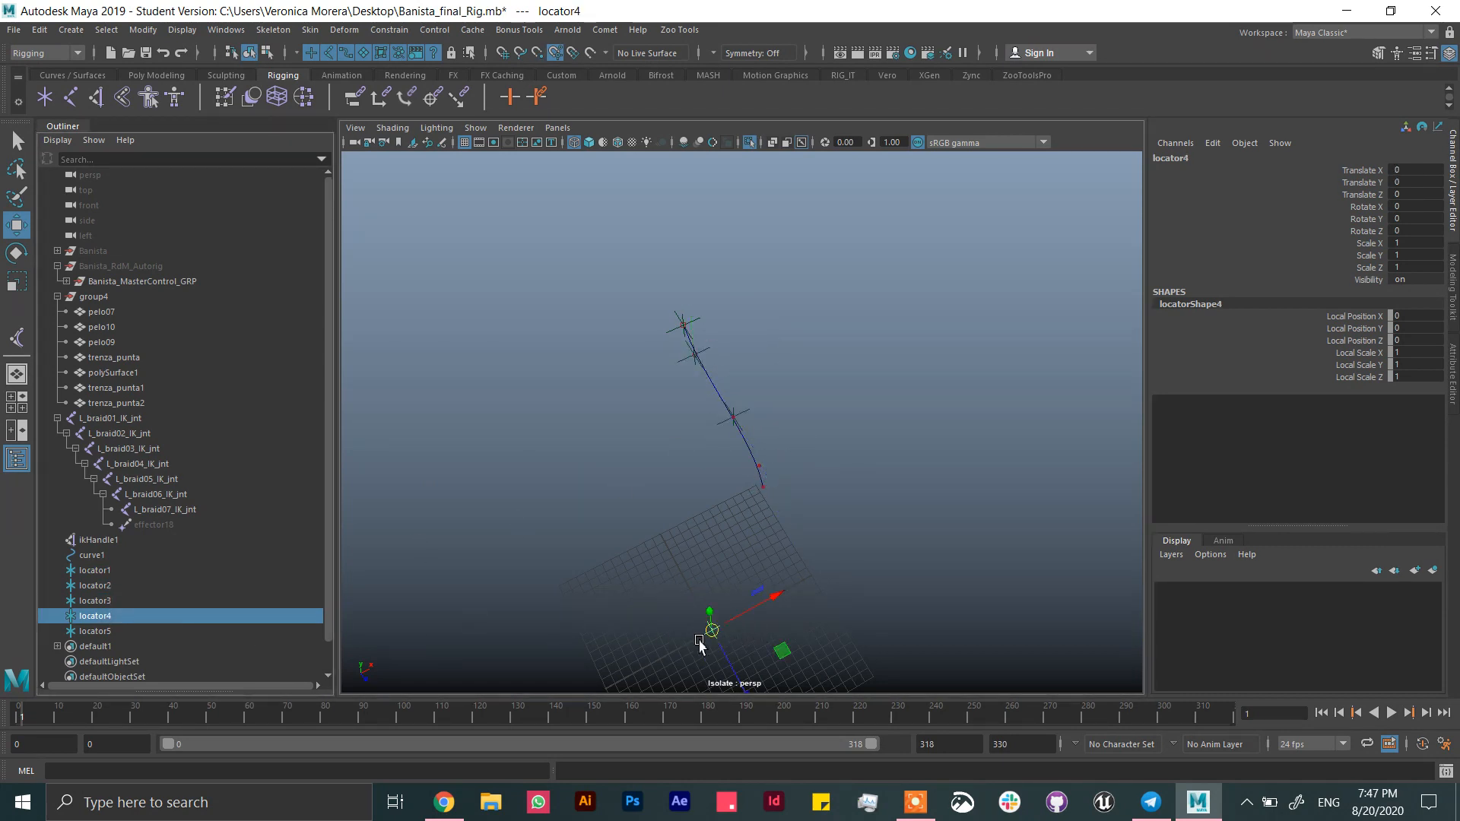
pyautogui.moveTo(711, 631); pyautogui.dragTo(759, 466)
pyautogui.click(140, 632)
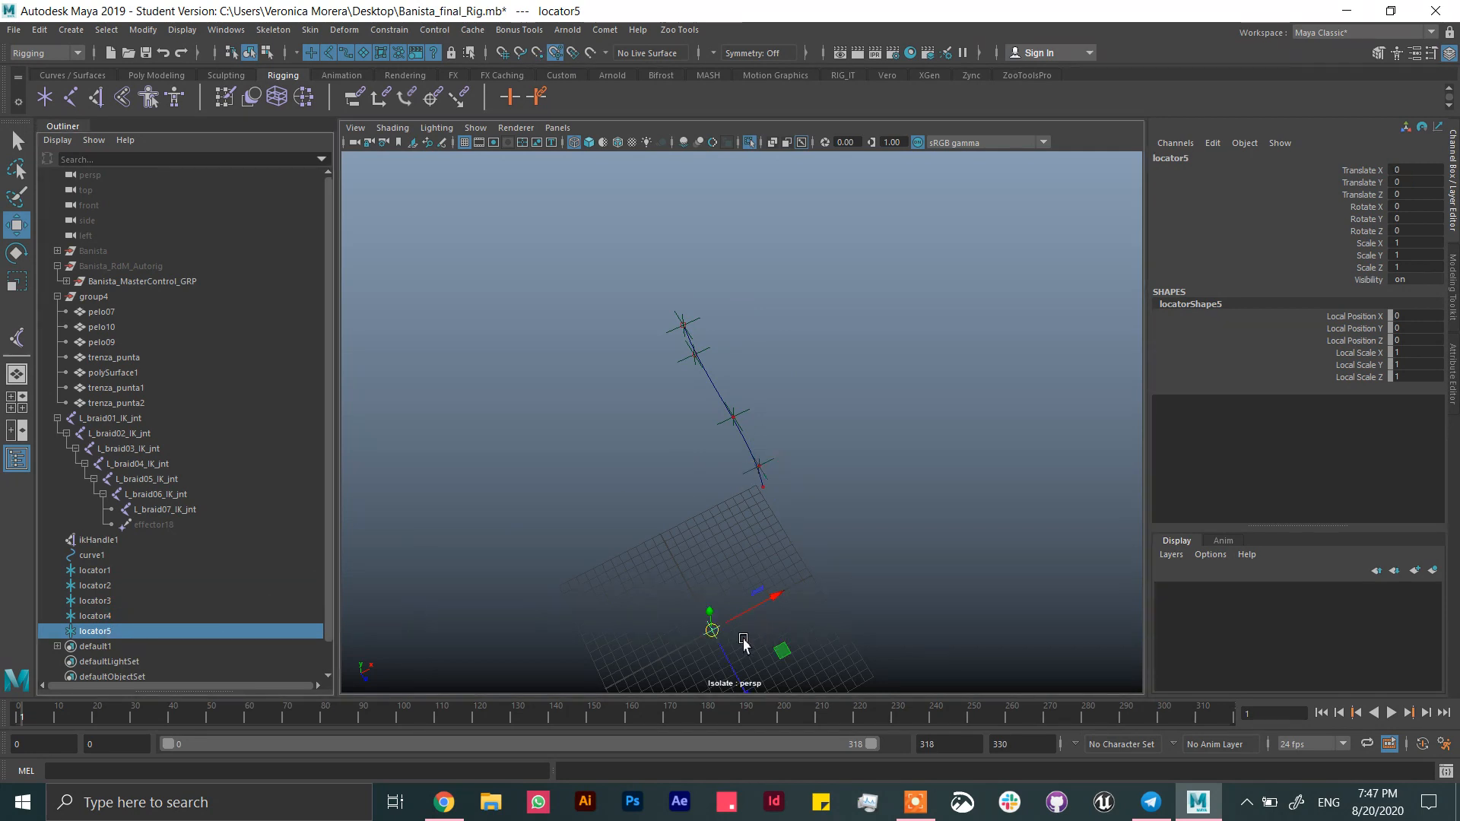
pyautogui.moveTo(712, 630); pyautogui.dragTo(782, 502)
pyautogui.click(916, 404)
pyautogui.keyDown('alt'); pyautogui.moveTo(916, 404); pyautogui.dragTo(977, 381); pyautogui.keyUp('alt')
pyautogui.keyDown('alt'); pyautogui.moveTo(804, 401); pyautogui.dragTo(909, 439, button='right'); pyautogui.keyUp('alt')
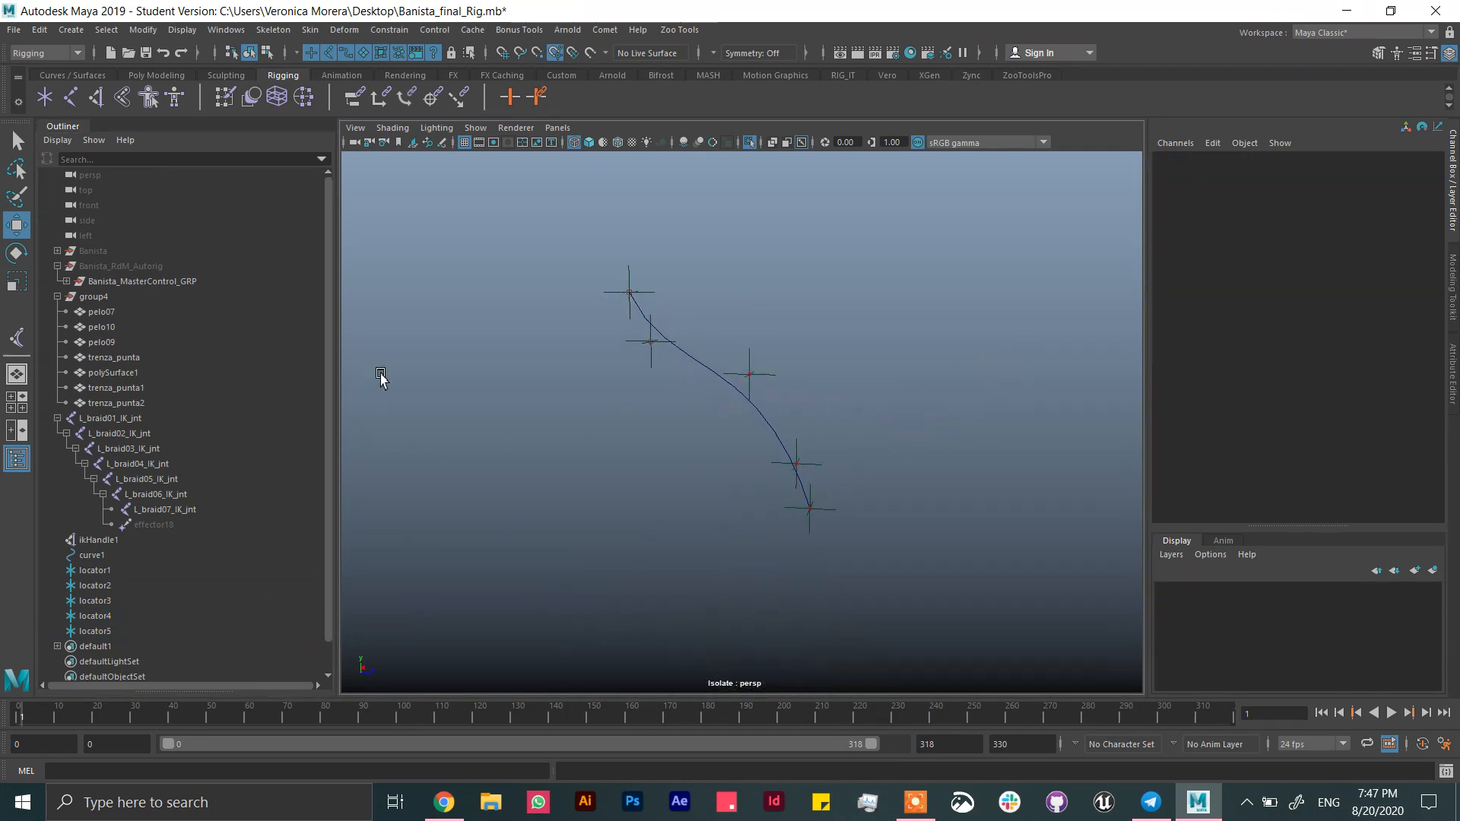
# - Open the Node Editor with locator1 selected and move its window up into full view
pyautogui.click(124, 572)
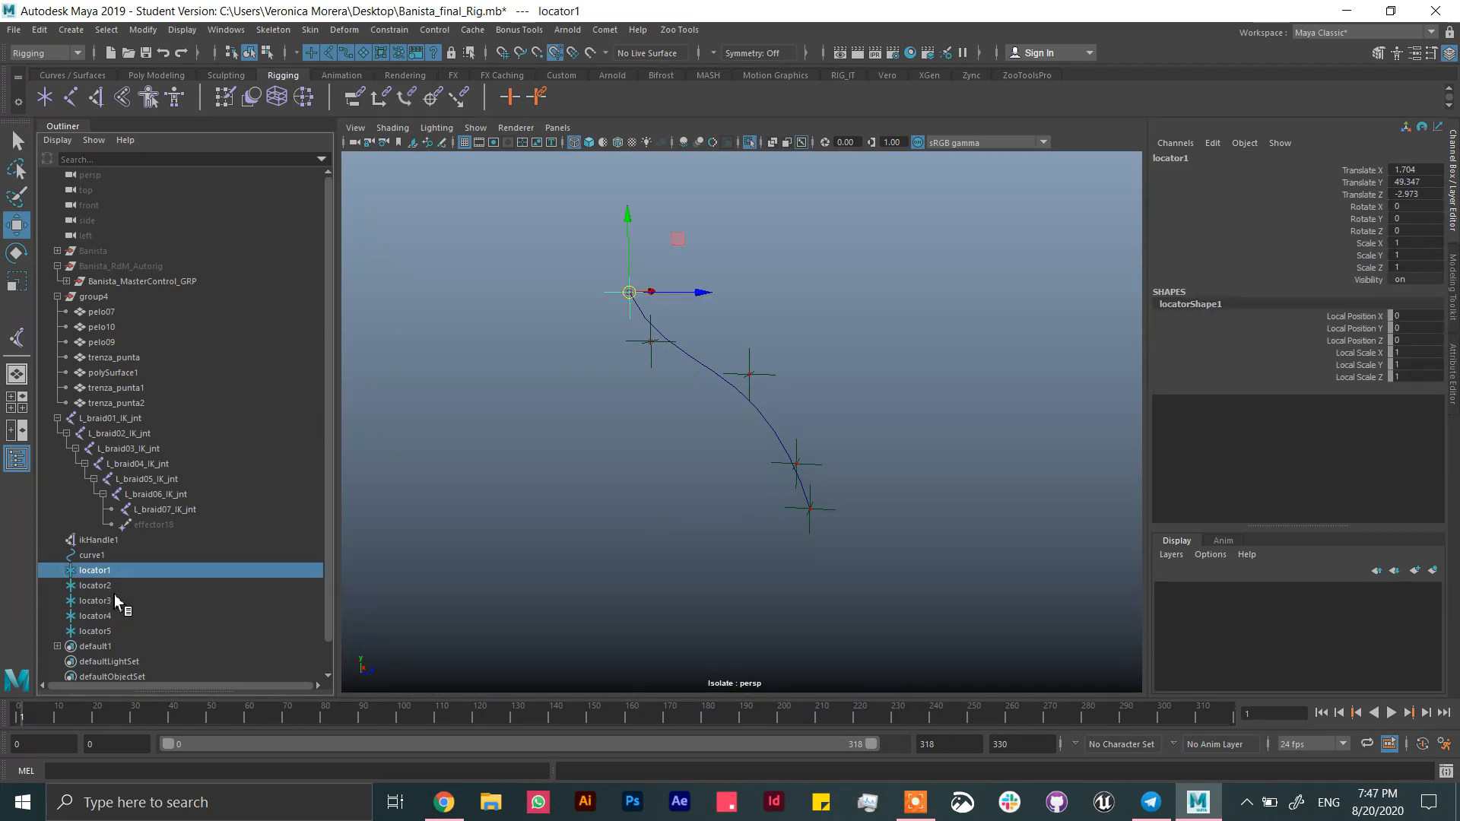
pyautogui.keyDown('shift'); pyautogui.click(126, 633); pyautogui.keyUp('shift')
pyautogui.click(115, 572)
pyautogui.click(227, 29)
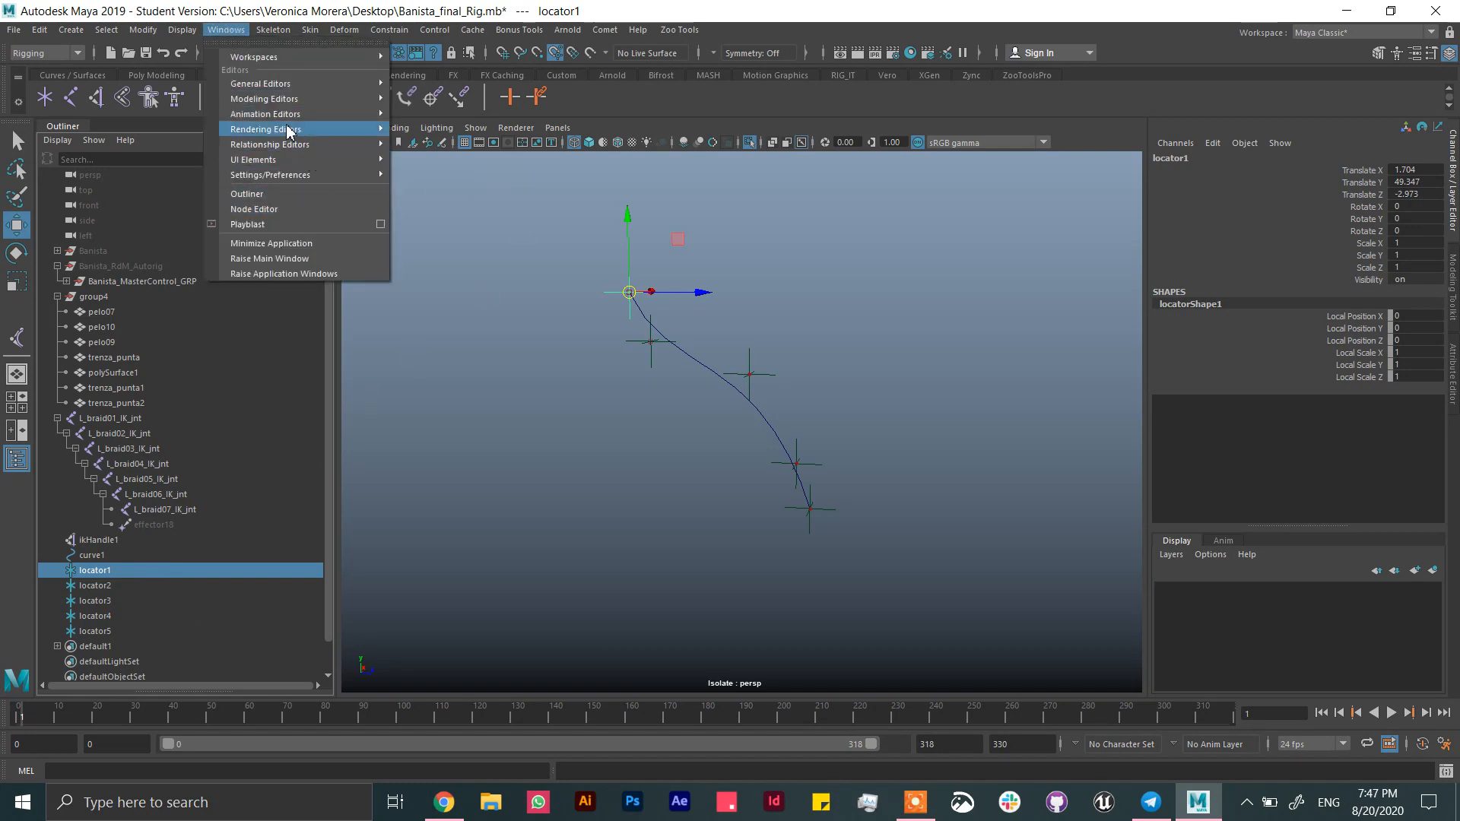
pyautogui.moveTo(308, 164)
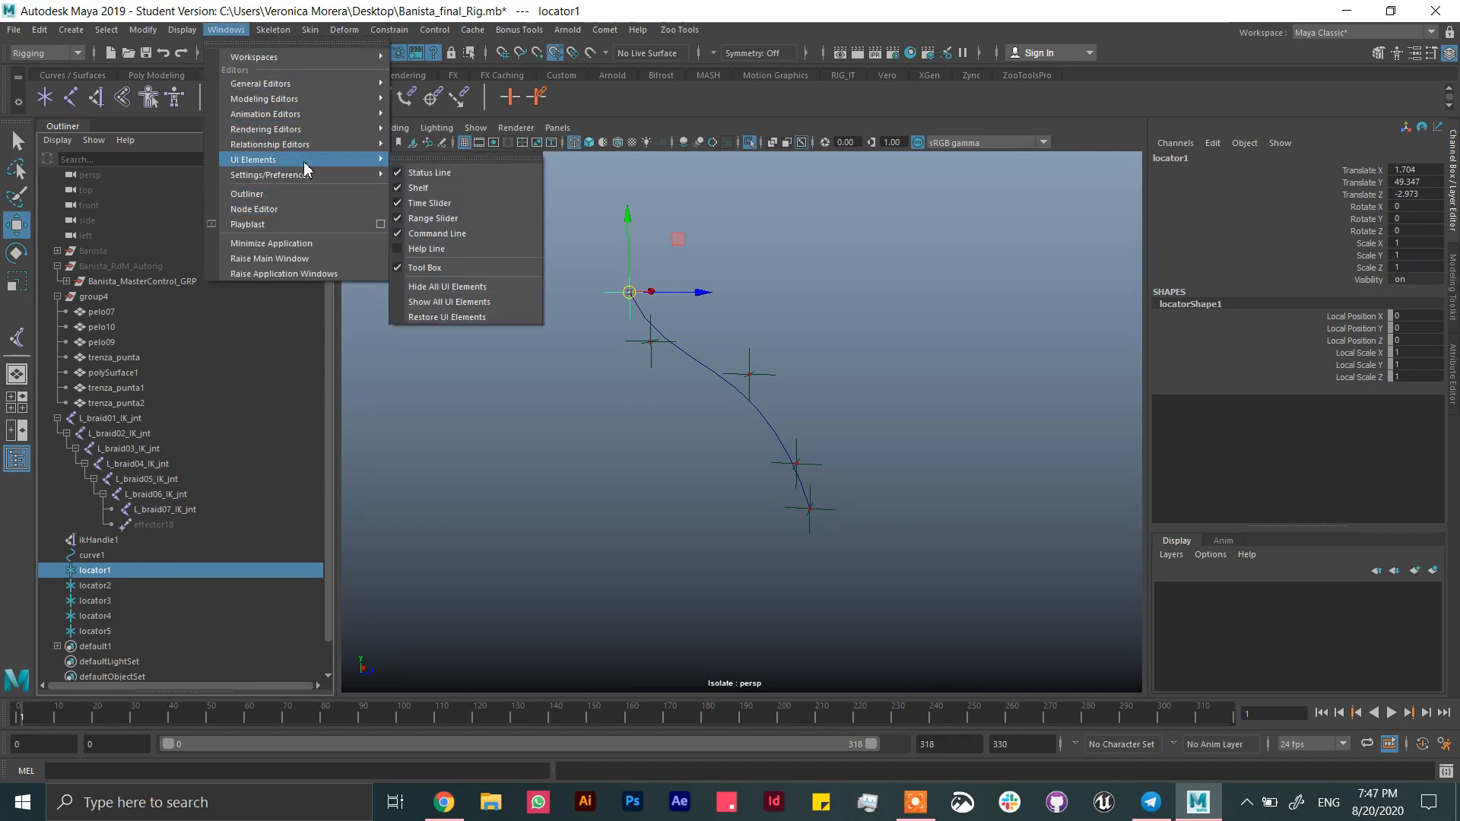
pyautogui.click(358, 209)
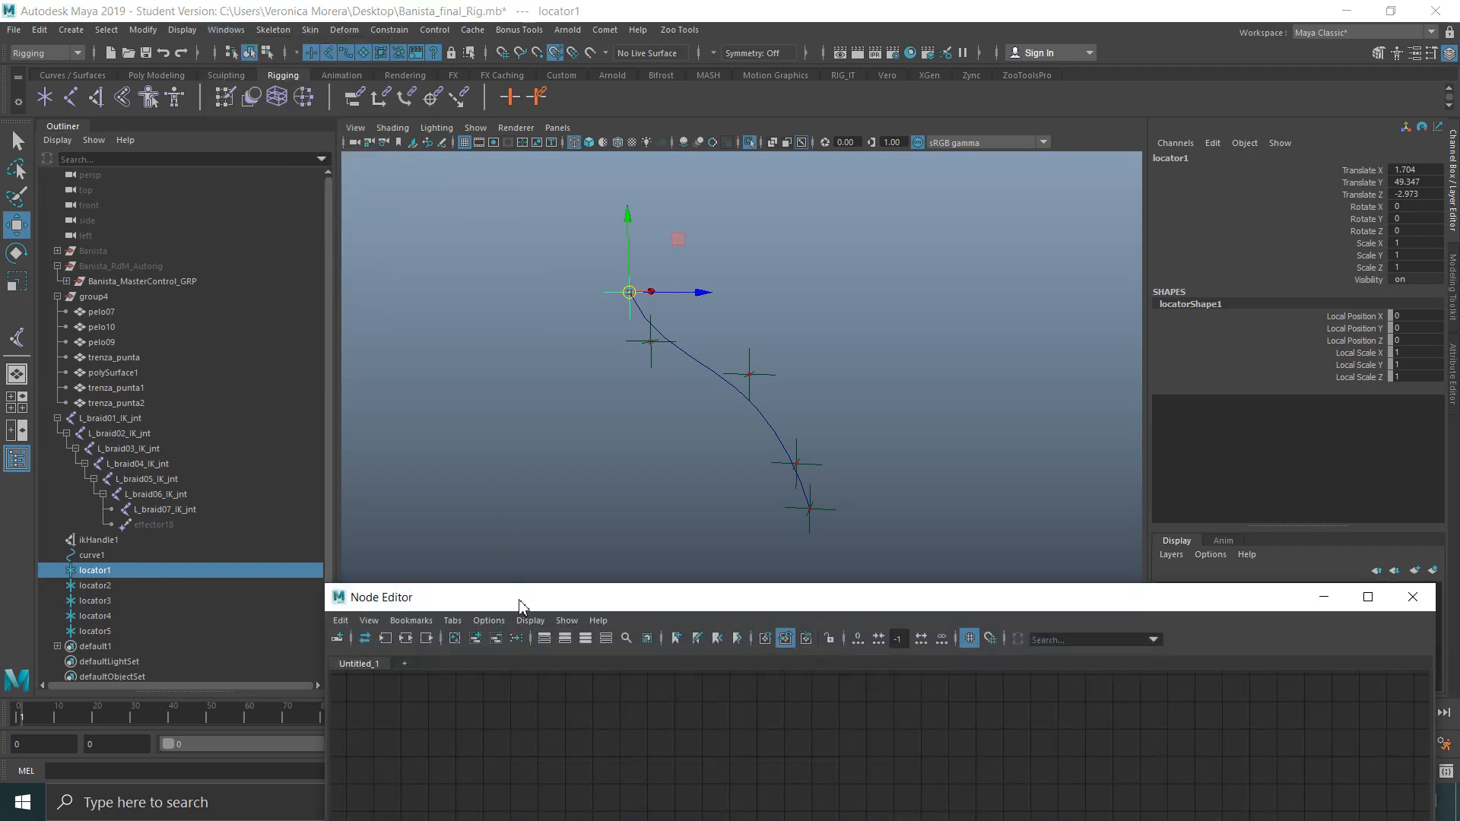
pyautogui.moveTo(519, 604); pyautogui.dragTo(537, 221)
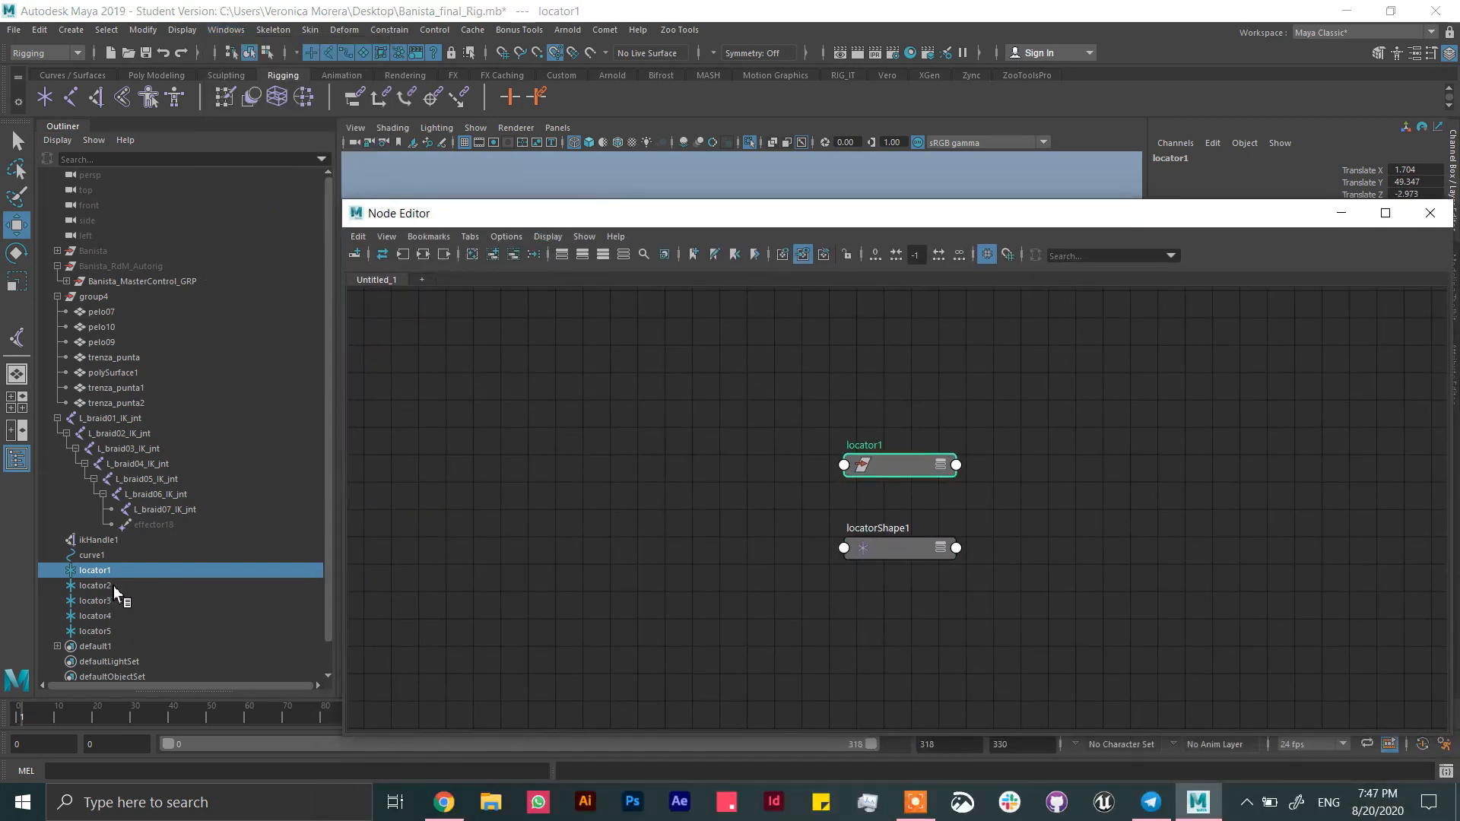
# - Try to graph all five locators in the Node Editor and remove their transform nodes so only the shape nodes remain
pyautogui.moveTo(112, 584); pyautogui.dragTo(113, 633)
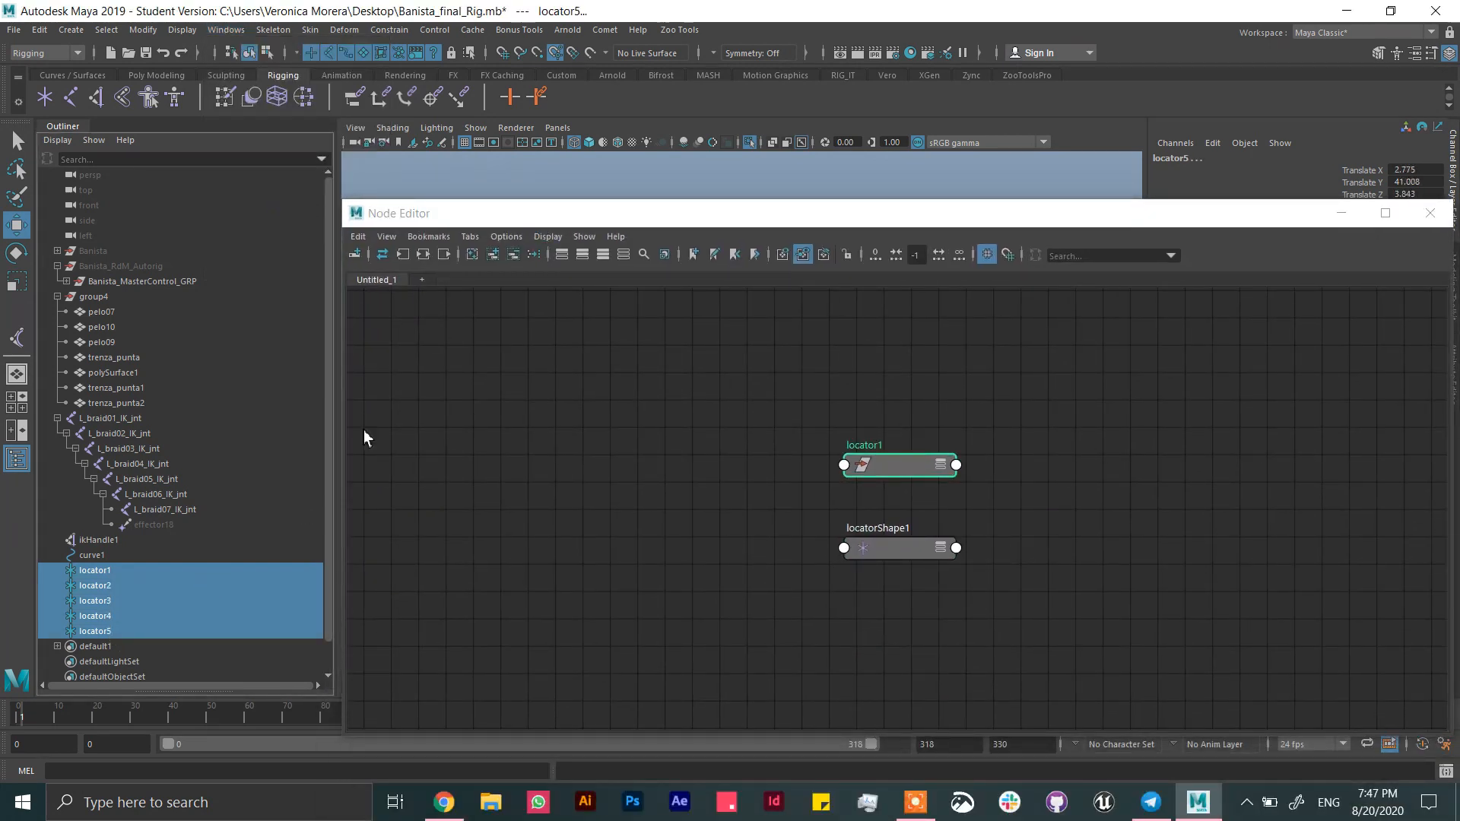
pyautogui.click(493, 256)
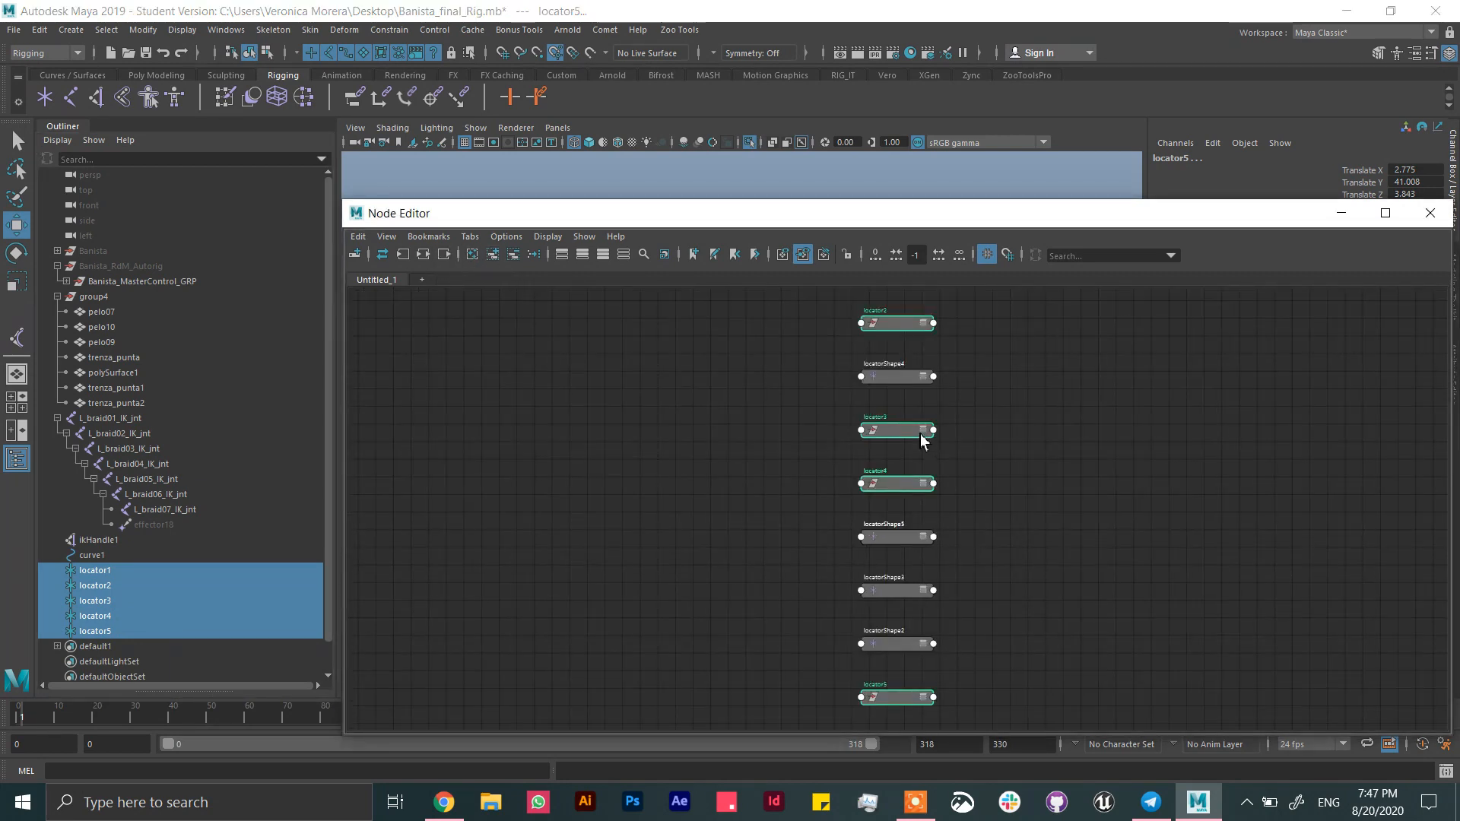
pyautogui.moveTo(920, 435); pyautogui.dragTo(623, 405)
pyautogui.keyDown('alt'); pyautogui.moveTo(641, 434); pyautogui.dragTo(801, 512, button='right'); pyautogui.keyUp('alt')
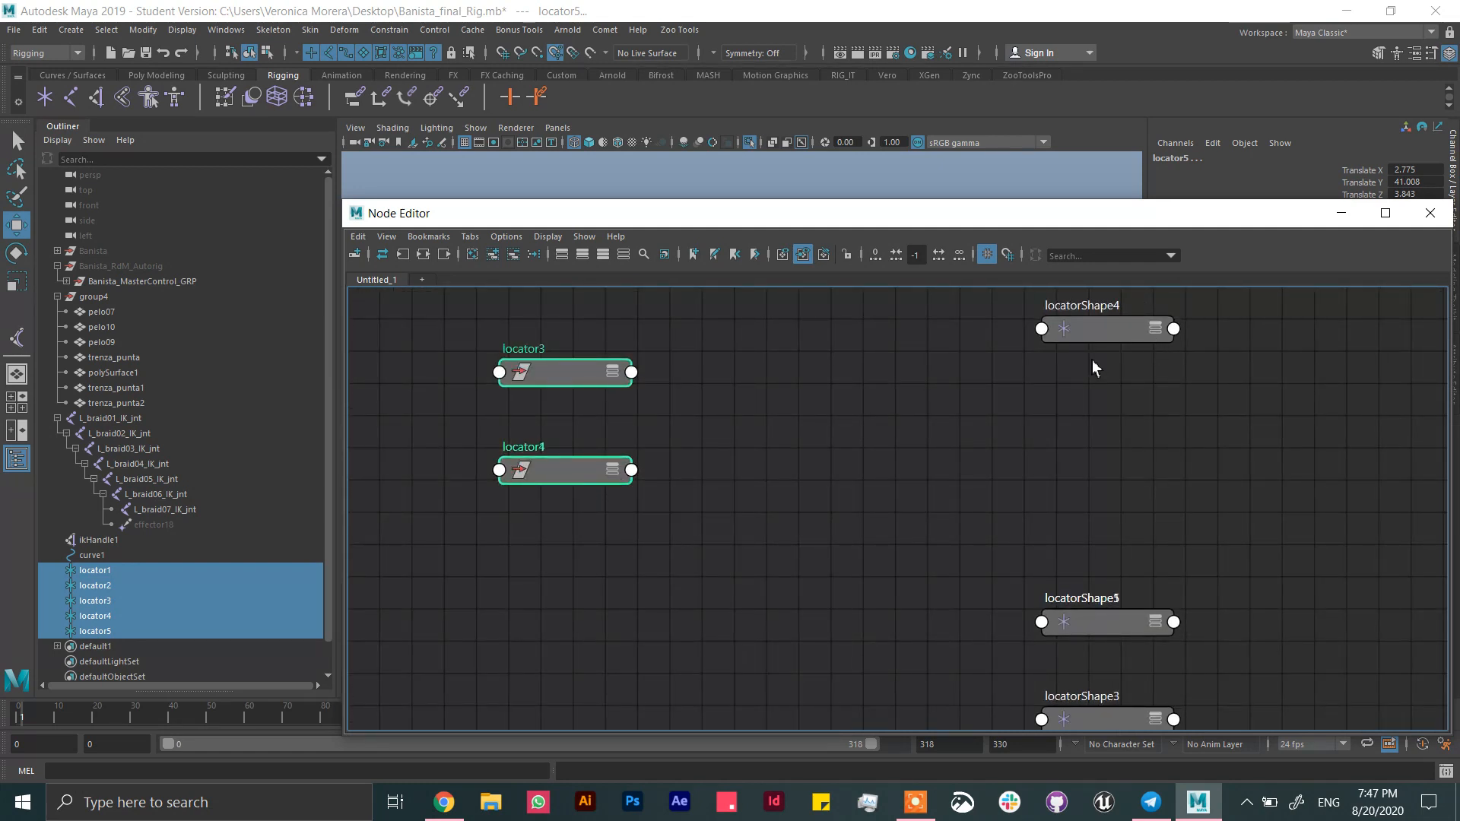
pyautogui.scroll(-3, 794, 597)
pyautogui.click(513, 255)
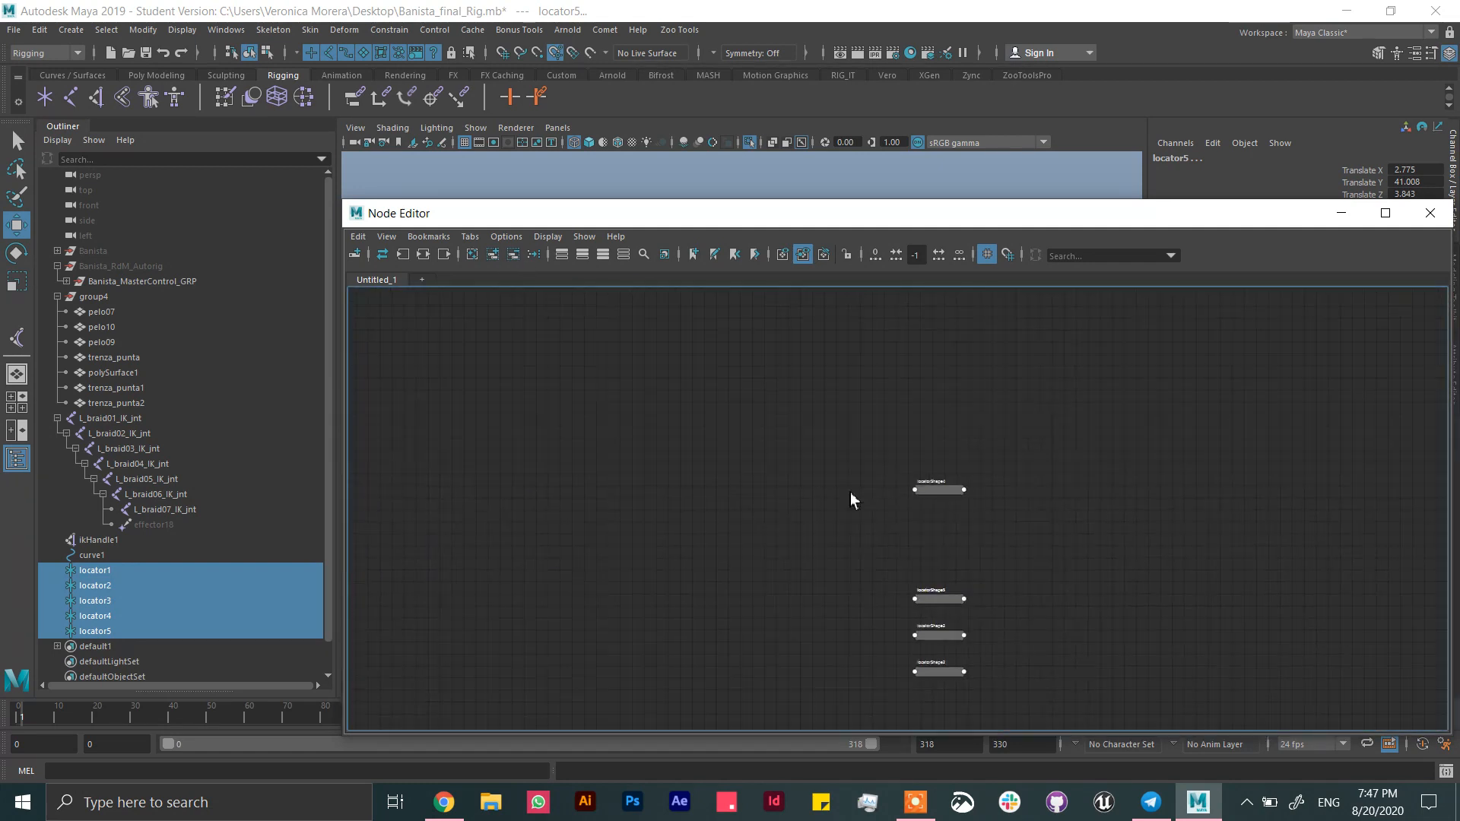
pyautogui.moveTo(857, 401); pyautogui.dragTo(1004, 675)
pyautogui.press('f')
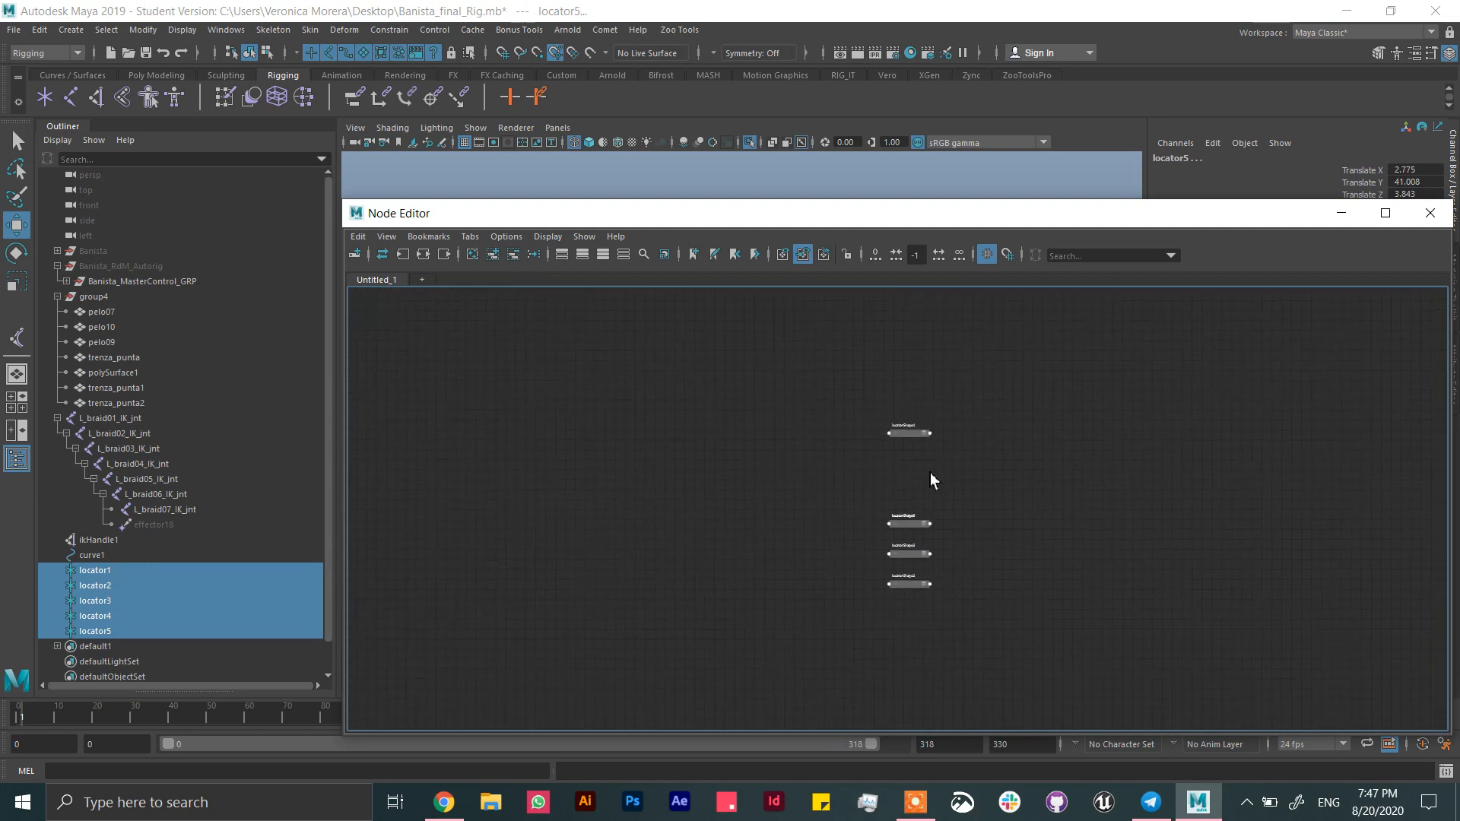
pyautogui.click(931, 473)
pyautogui.keyDown('alt'); pyautogui.moveTo(966, 530); pyautogui.dragTo(1147, 627, button='right'); pyautogui.keyUp('alt')
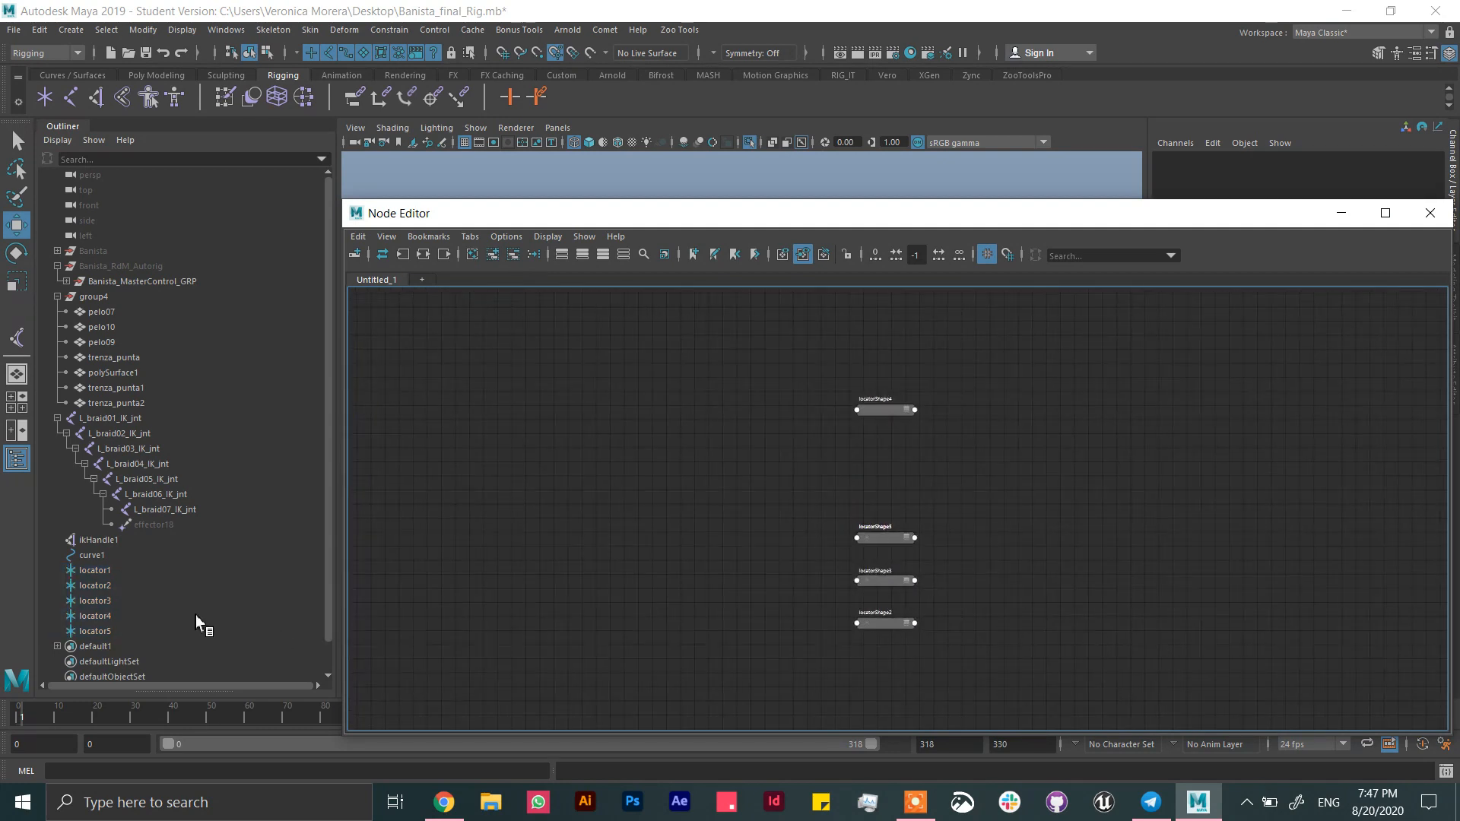
# - Select locator1 through locator5 and graph their input and output connections in the Node Editor
pyautogui.click(126, 576)
pyautogui.keyDown('shift'); pyautogui.click(122, 635); pyautogui.keyUp('shift')
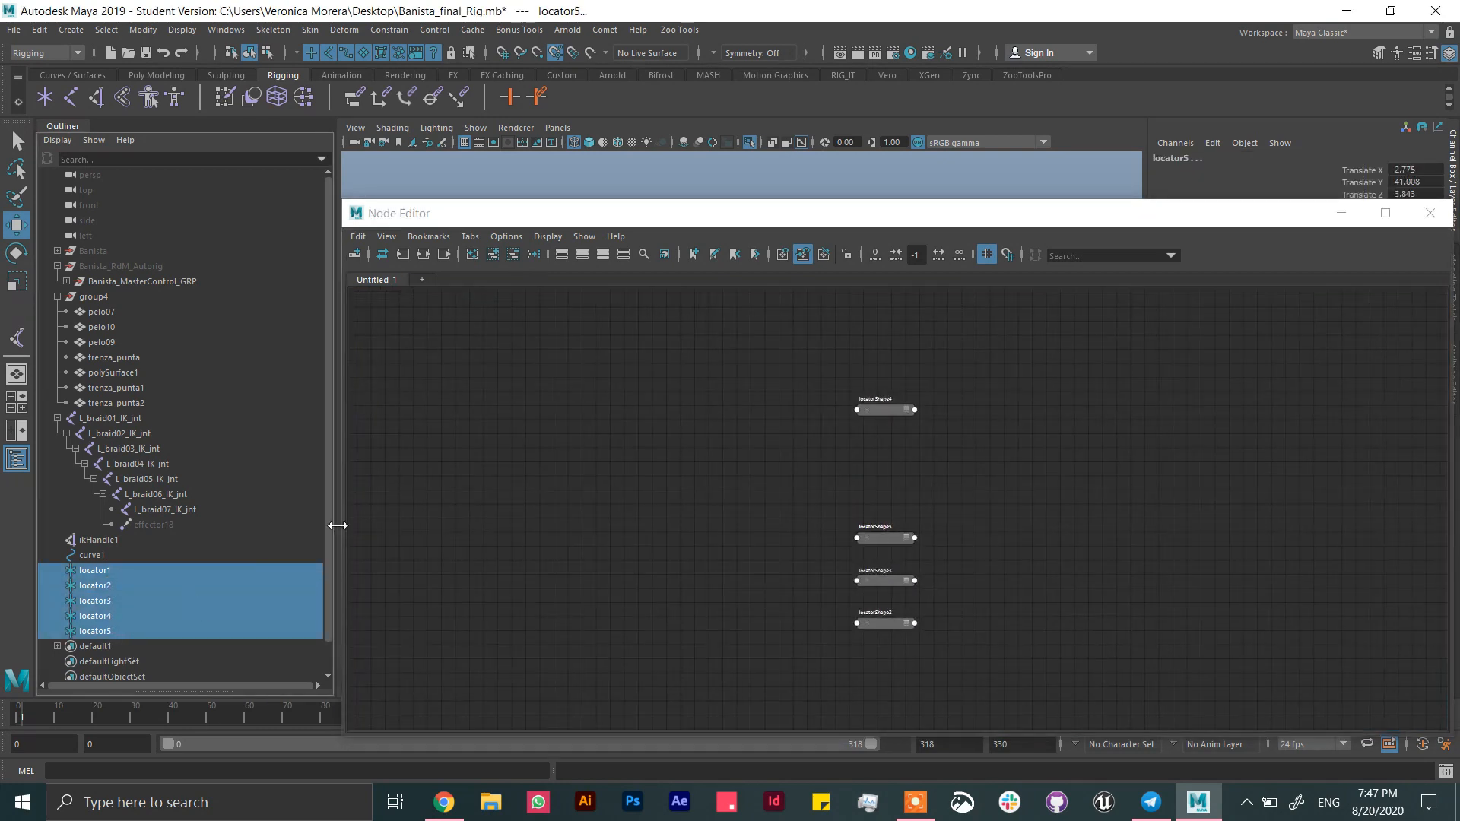
pyautogui.click(499, 259)
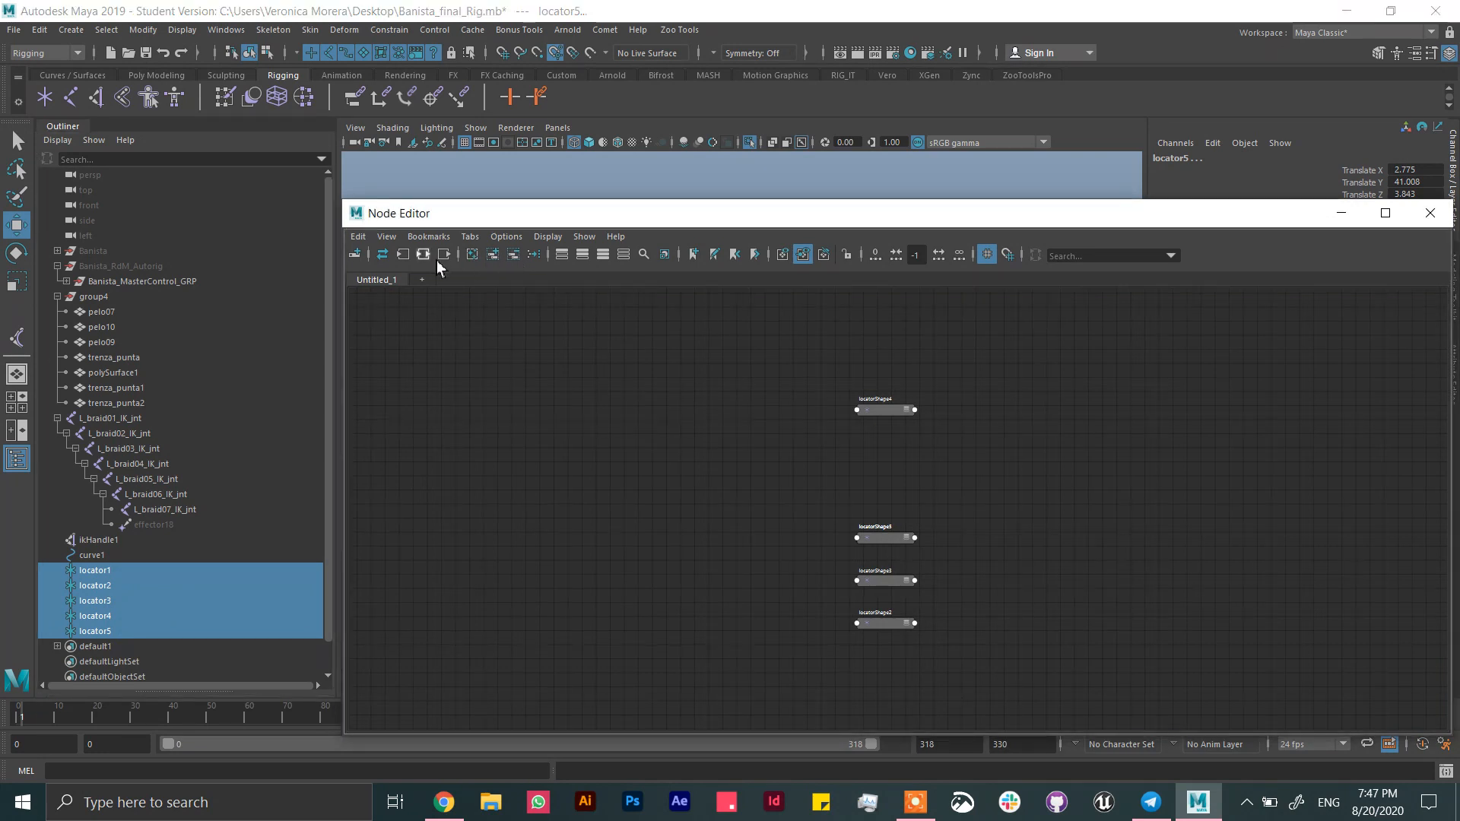
pyautogui.click(475, 254)
pyautogui.click(424, 256)
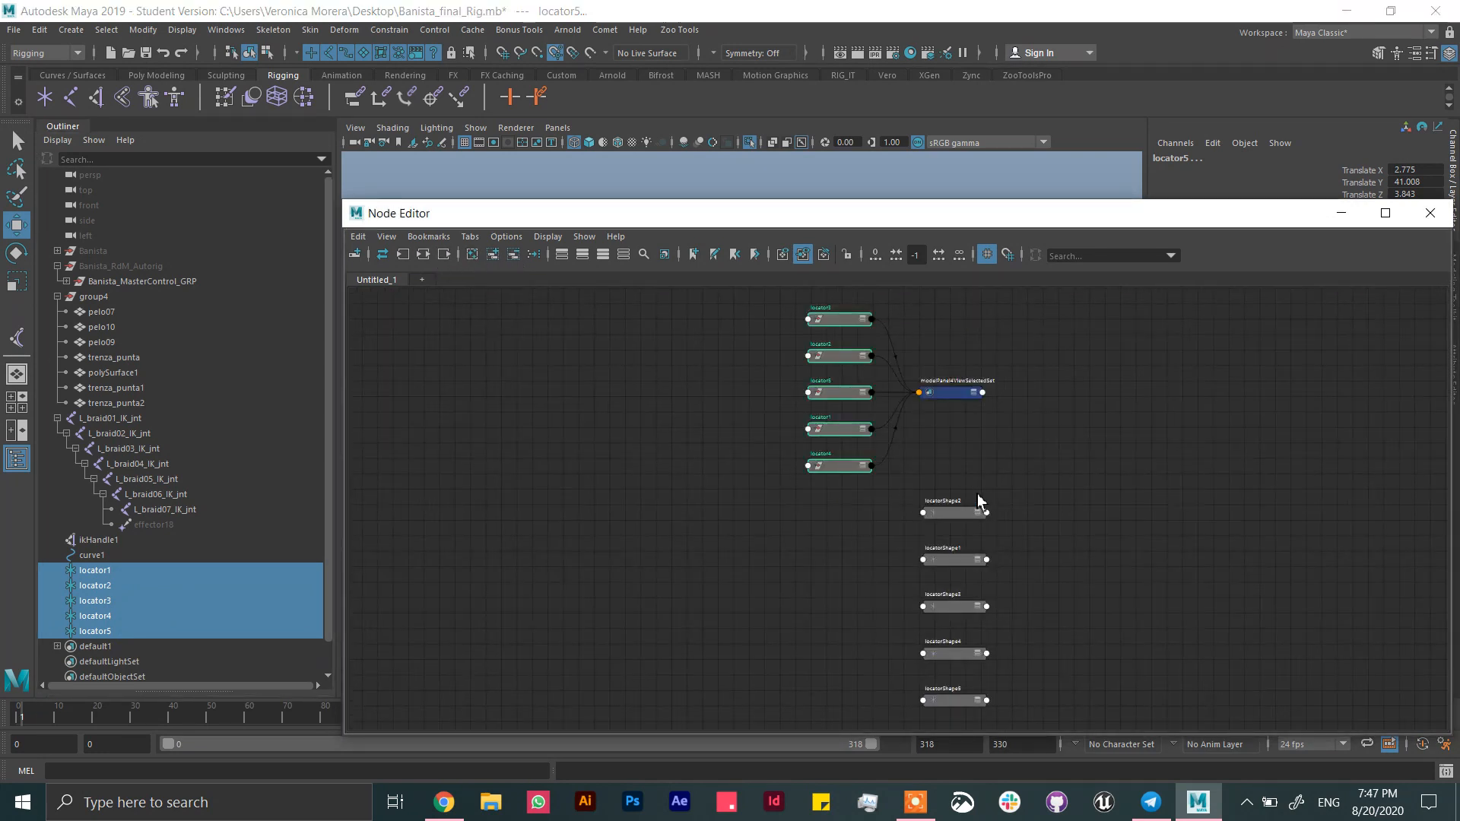
# - Remove the five locator transform nodes and the connected set node from the graph, leaving only the locator shape nodes
pyautogui.keyDown('alt'); pyautogui.moveTo(967, 500); pyautogui.dragTo(862, 465, button='middle'); pyautogui.keyUp('alt')
pyautogui.keyDown('alt'); pyautogui.moveTo(862, 466); pyautogui.dragTo(919, 499, button='right'); pyautogui.keyUp('alt')
pyautogui.keyDown('alt'); pyautogui.moveTo(889, 467); pyautogui.dragTo(830, 315, button='middle'); pyautogui.keyUp('alt')
pyautogui.keyDown('alt'); pyautogui.moveTo(770, 444); pyautogui.dragTo(691, 622, button='middle'); pyautogui.keyUp('alt')
pyautogui.keyDown('alt'); pyautogui.moveTo(750, 439); pyautogui.dragTo(716, 561, button='middle'); pyautogui.keyUp('alt')
pyautogui.moveTo(454, 335); pyautogui.dragTo(728, 592)
pyautogui.click(514, 255)
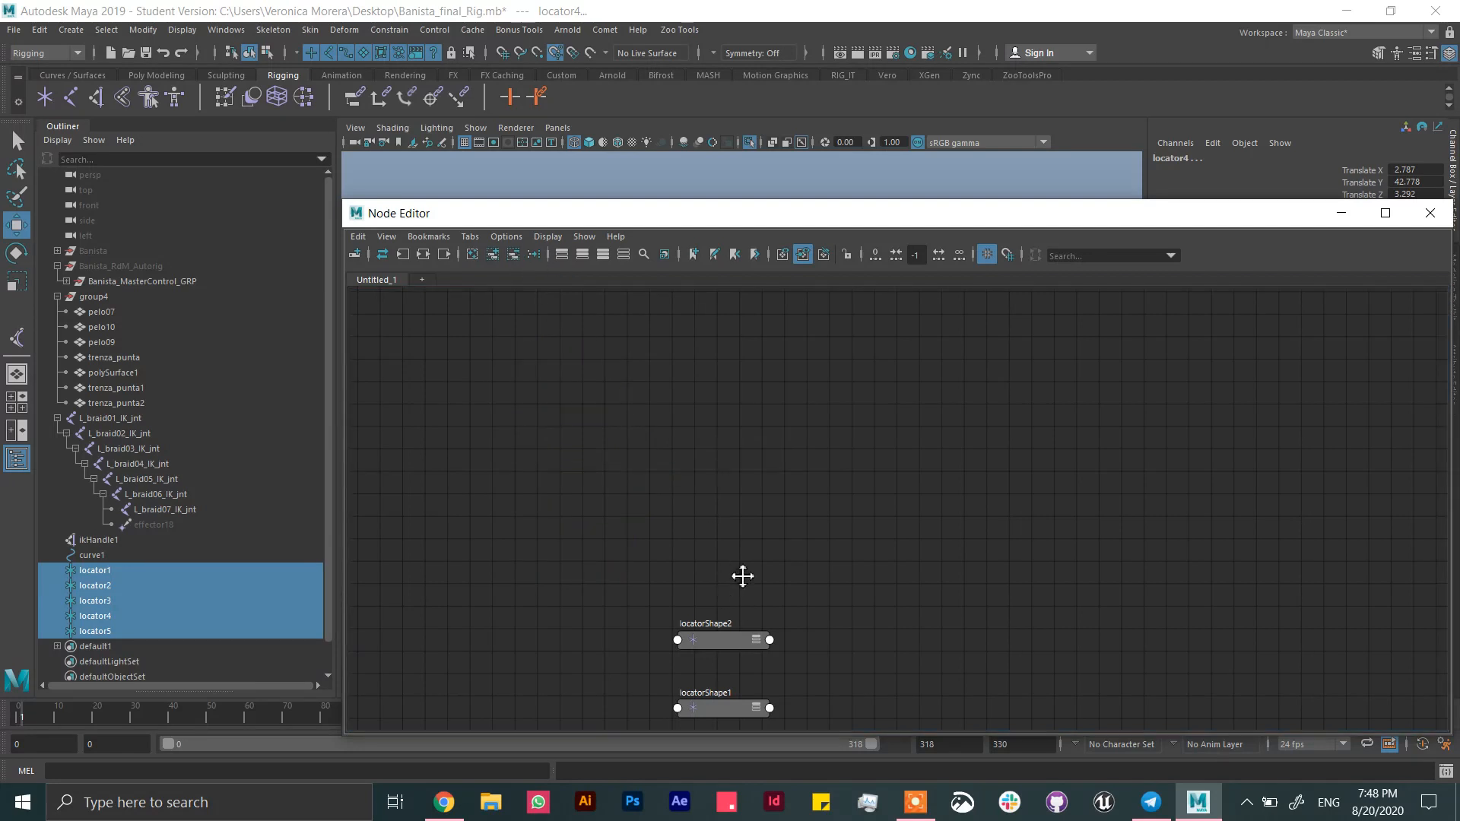
pyautogui.press('a')
# - Arrange the locator shape nodes in an evenly spaced column, ordered from locatorShape1 to locatorShape5
pyautogui.moveTo(679, 502); pyautogui.dragTo(675, 371)
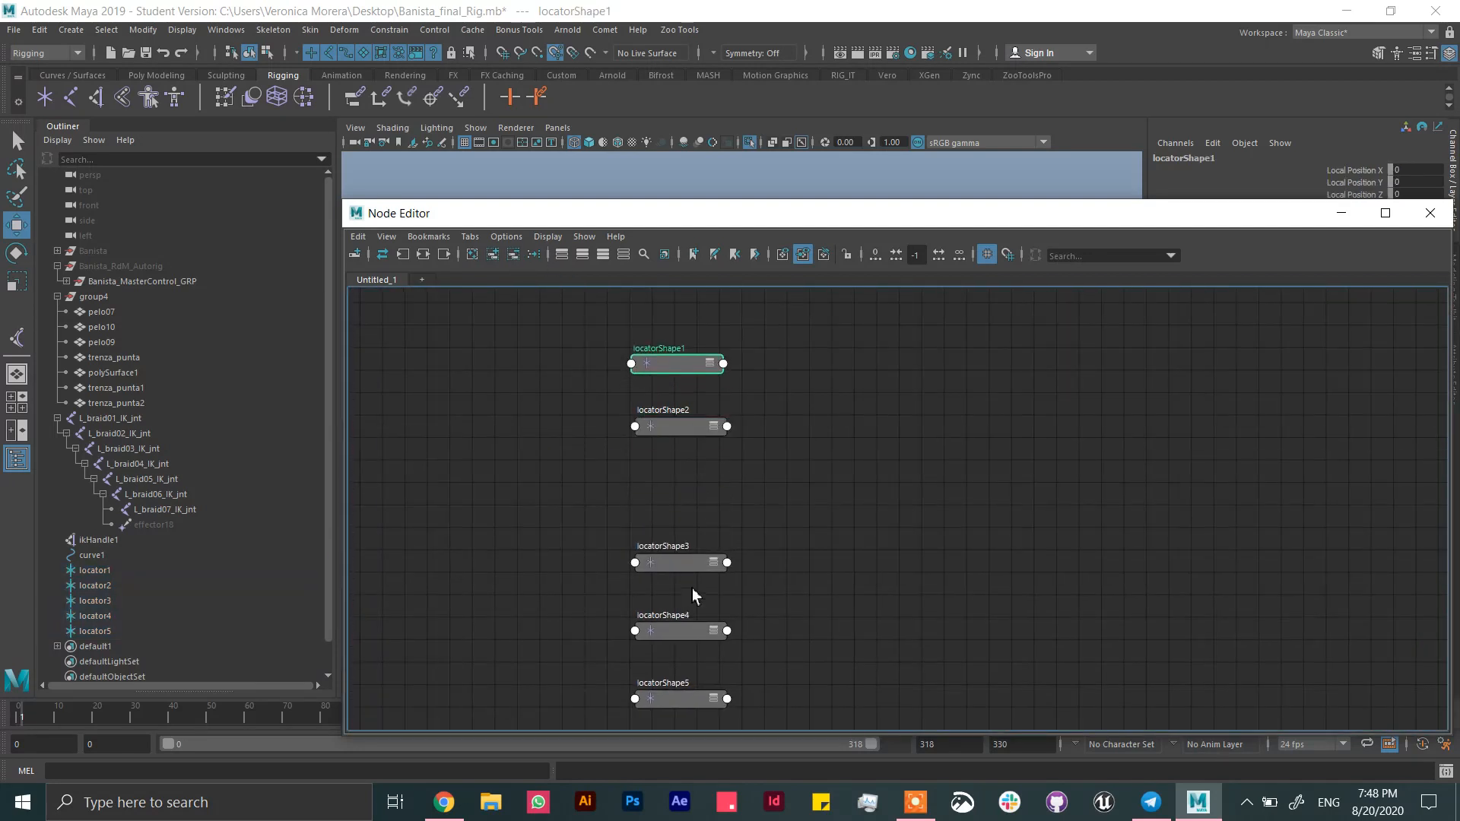
pyautogui.moveTo(694, 563); pyautogui.dragTo(692, 494)
pyautogui.moveTo(700, 630); pyautogui.dragTo(700, 560)
pyautogui.moveTo(698, 698); pyautogui.dragTo(709, 620)
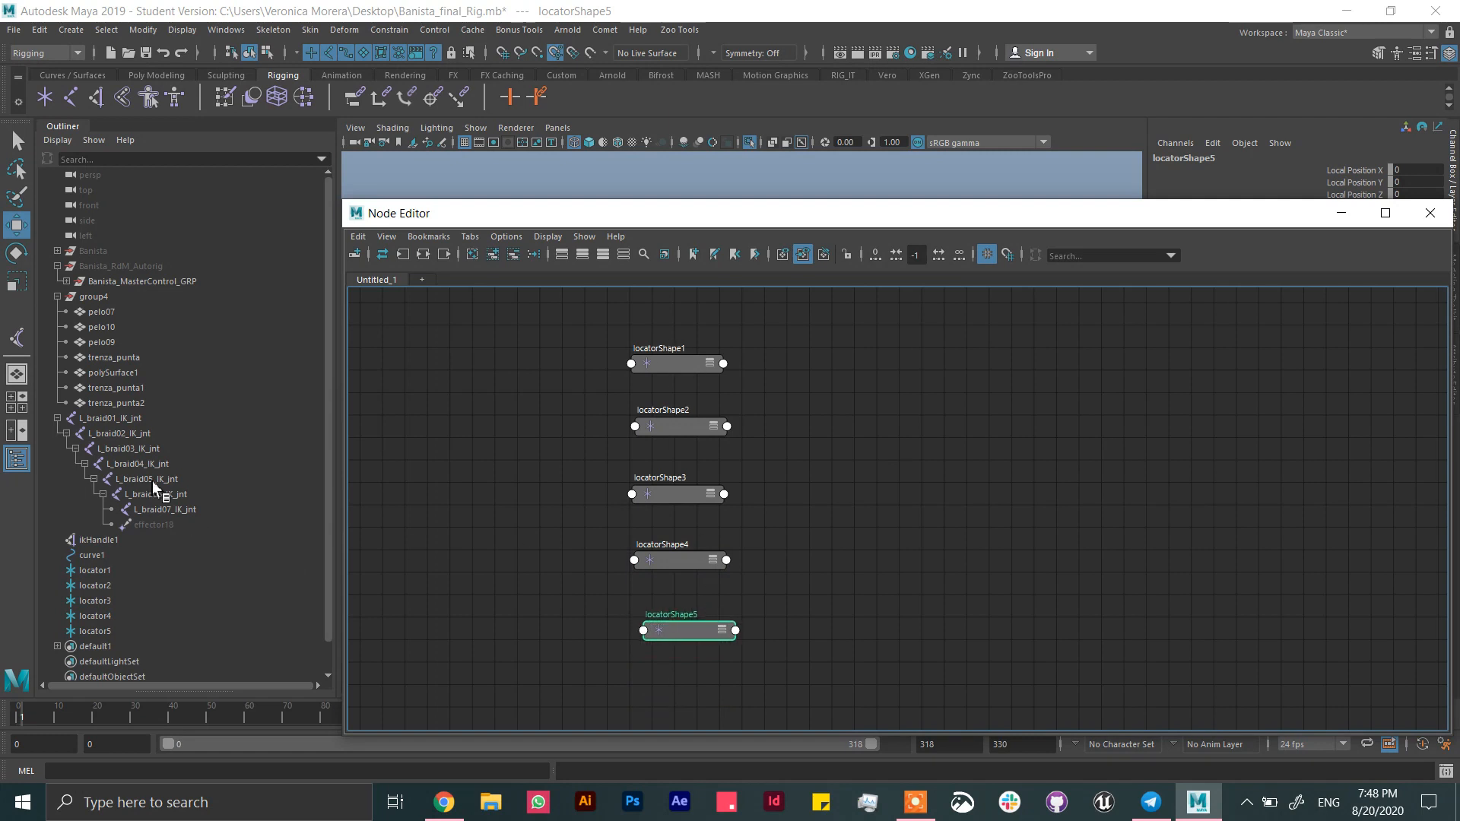
# - Add curve1 to the node graph and place its curveShape15 node beside the column of locator shapes
pyautogui.click(114, 556)
pyautogui.moveTo(161, 559); pyautogui.dragTo(897, 496)
pyautogui.moveTo(1162, 572); pyautogui.dragTo(894, 493)
pyautogui.click(652, 351)
pyautogui.click(869, 485)
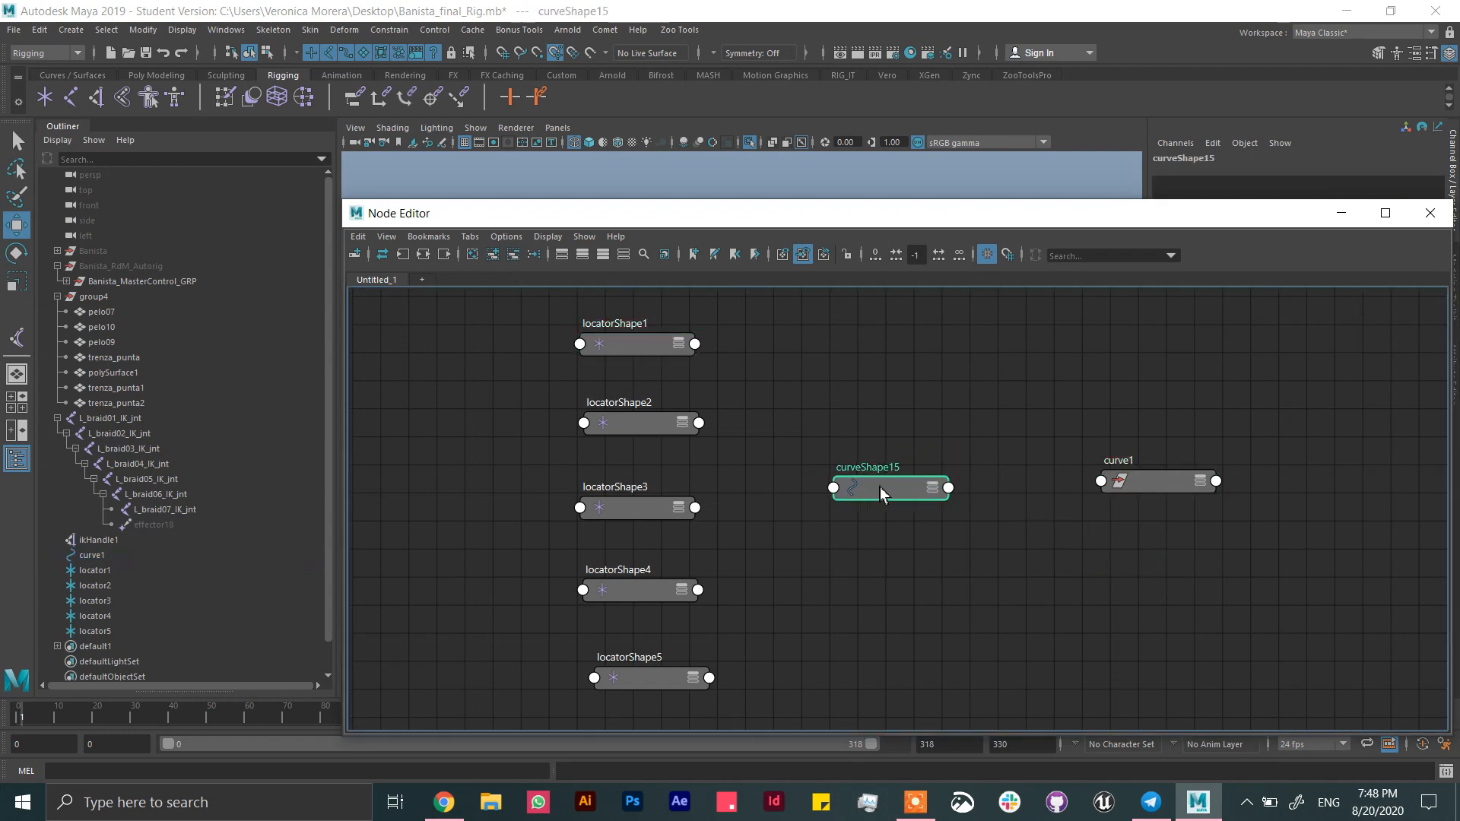
# - Show all attributes of curveShape15, expand its Control Points, and reposition the node and the Node Editor window
pyautogui.press('2')
pyautogui.press('3')
pyautogui.moveTo(887, 496); pyautogui.dragTo(878, 325)
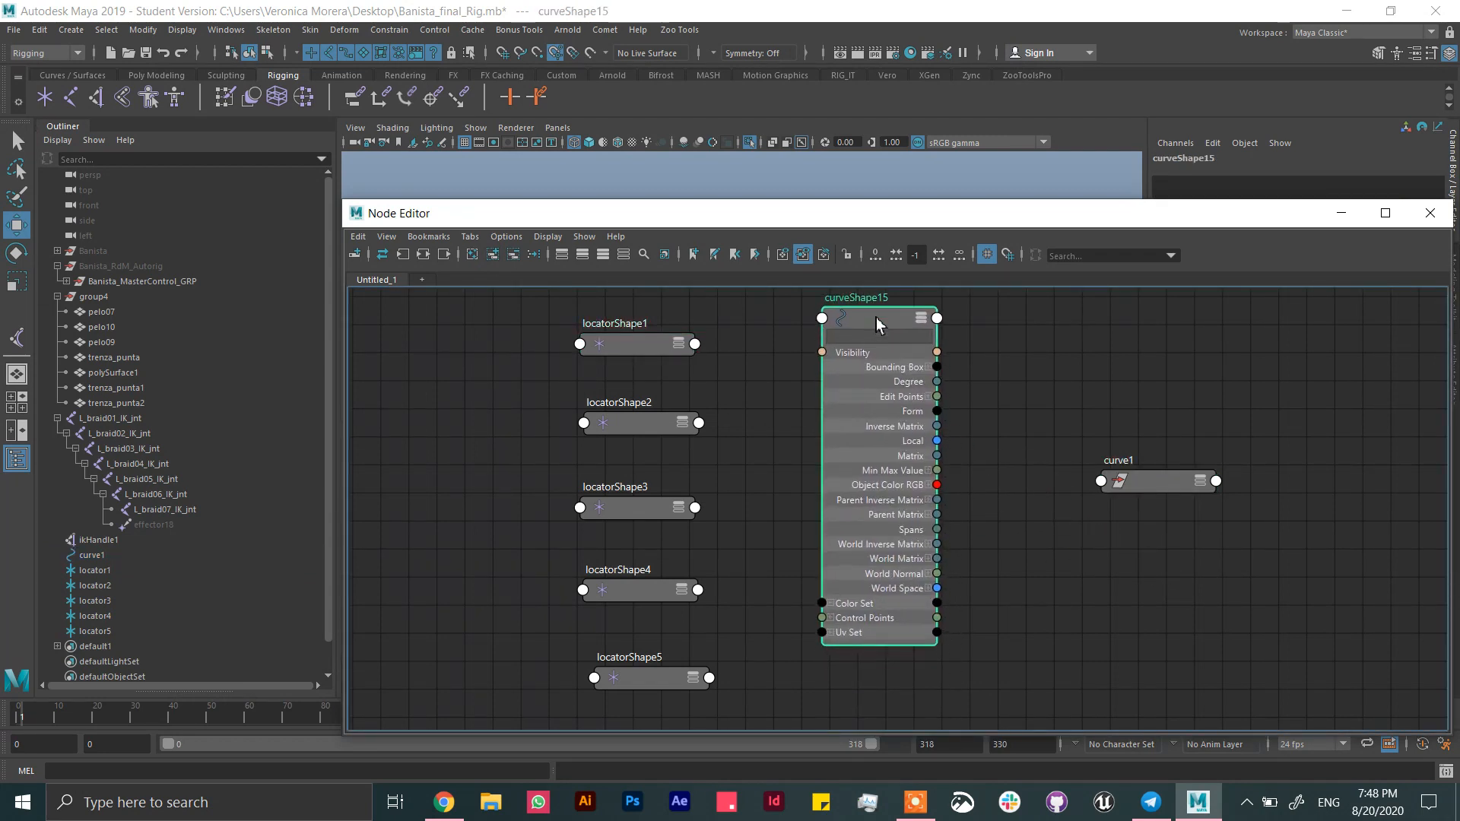
pyautogui.click(831, 618)
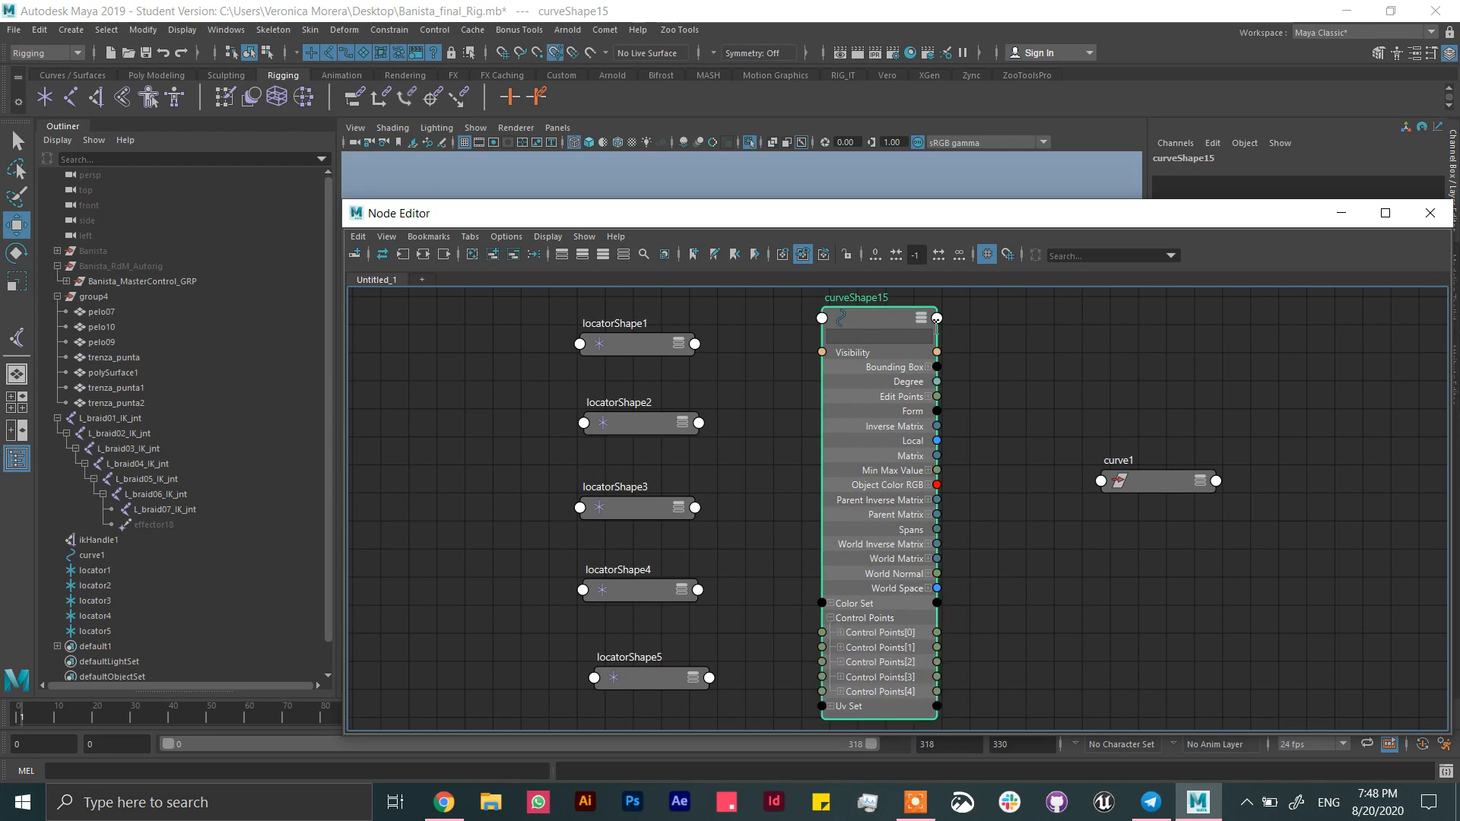
pyautogui.moveTo(903, 219); pyautogui.dragTo(832, 176)
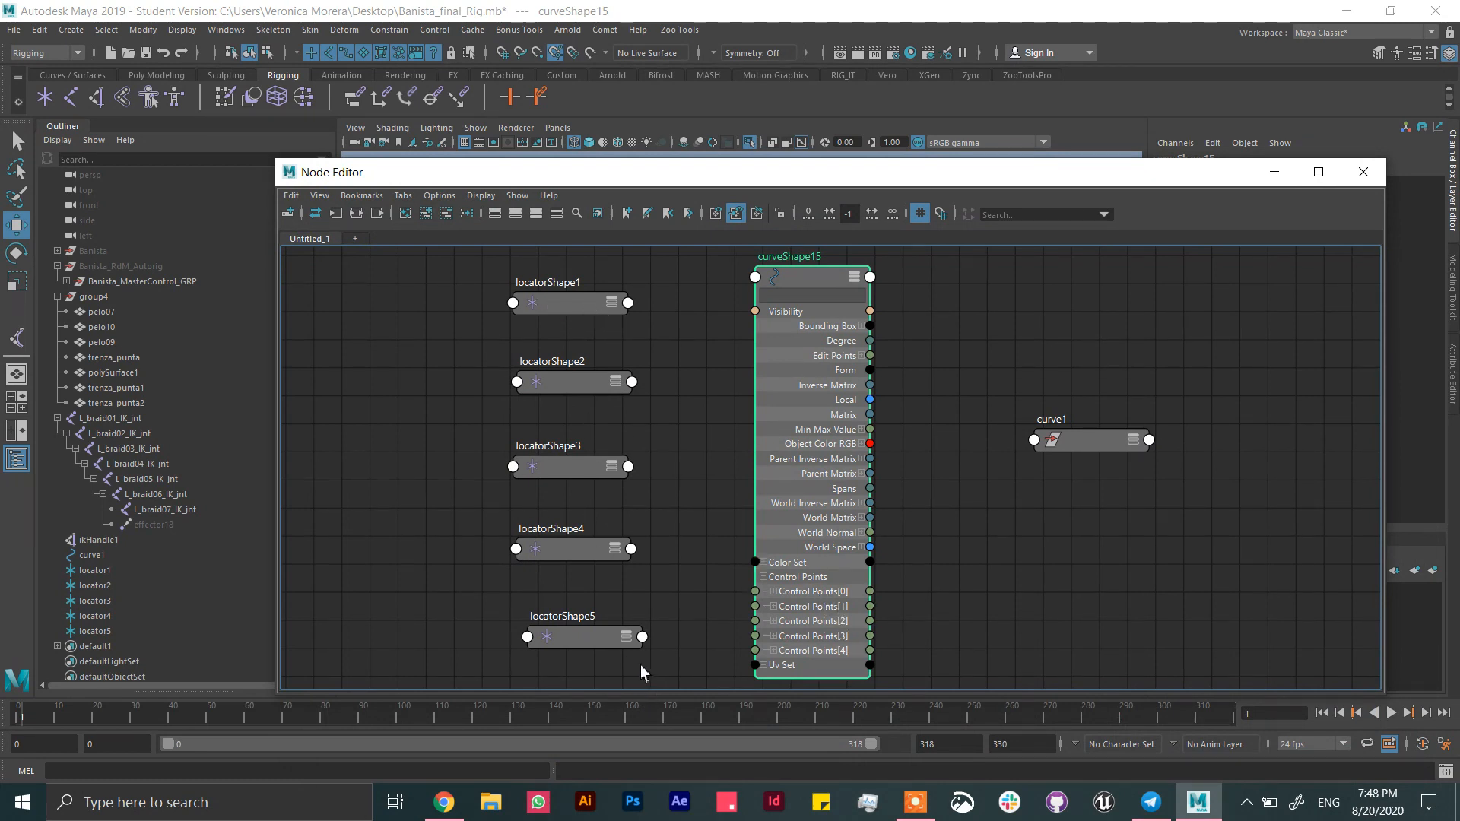
# - Align the locatorShape5 and locatorShape1 nodes, and connect locatorShape1's World Position[0] to Control Points[0] of curveShape15
pyautogui.moveTo(609, 636); pyautogui.dragTo(586, 636)
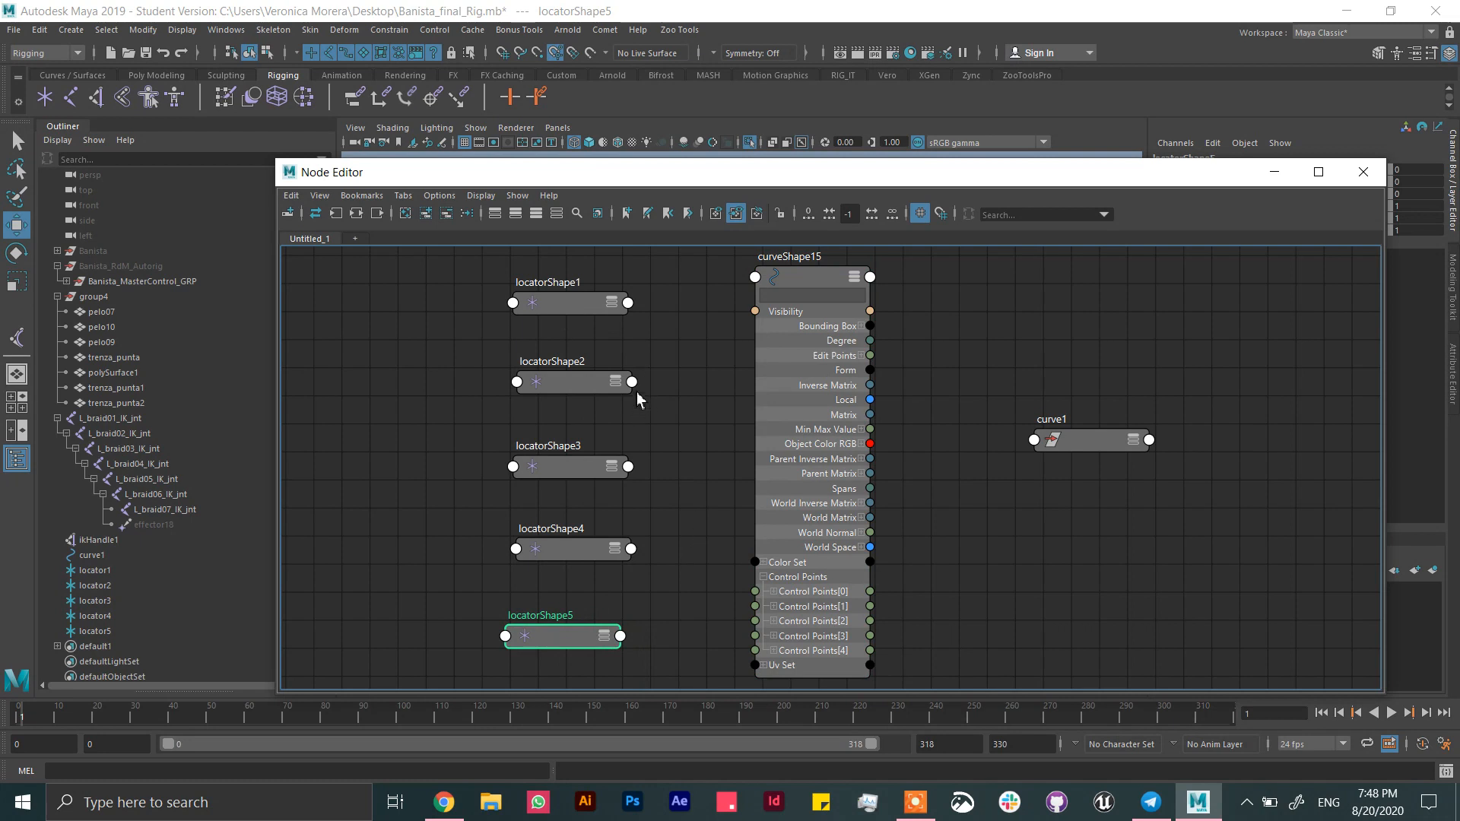
pyautogui.moveTo(606, 304); pyautogui.dragTo(598, 296)
pyautogui.click(619, 294)
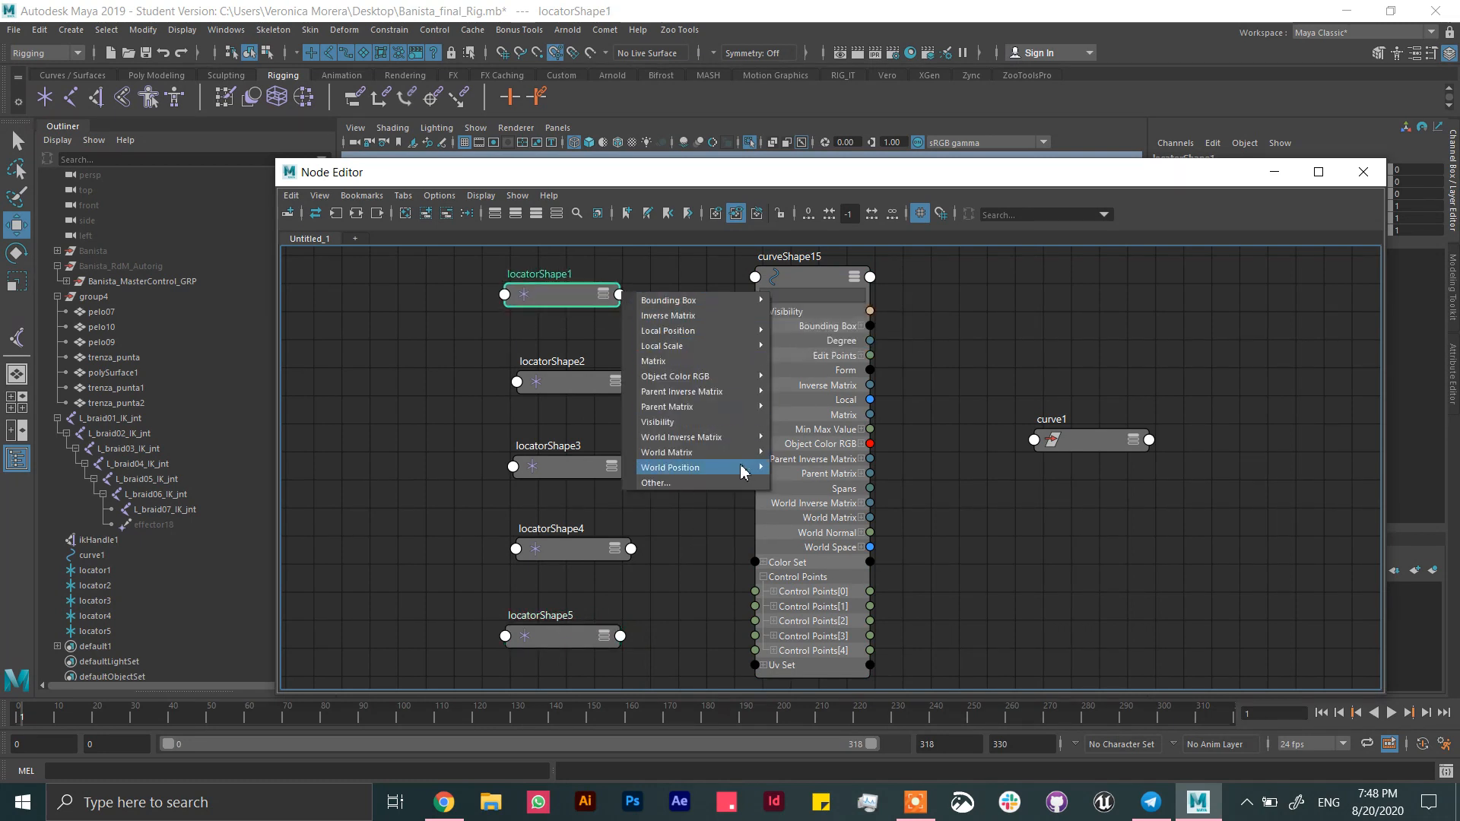
pyautogui.moveTo(700, 467)
pyautogui.moveTo(880, 468)
pyautogui.click(965, 472)
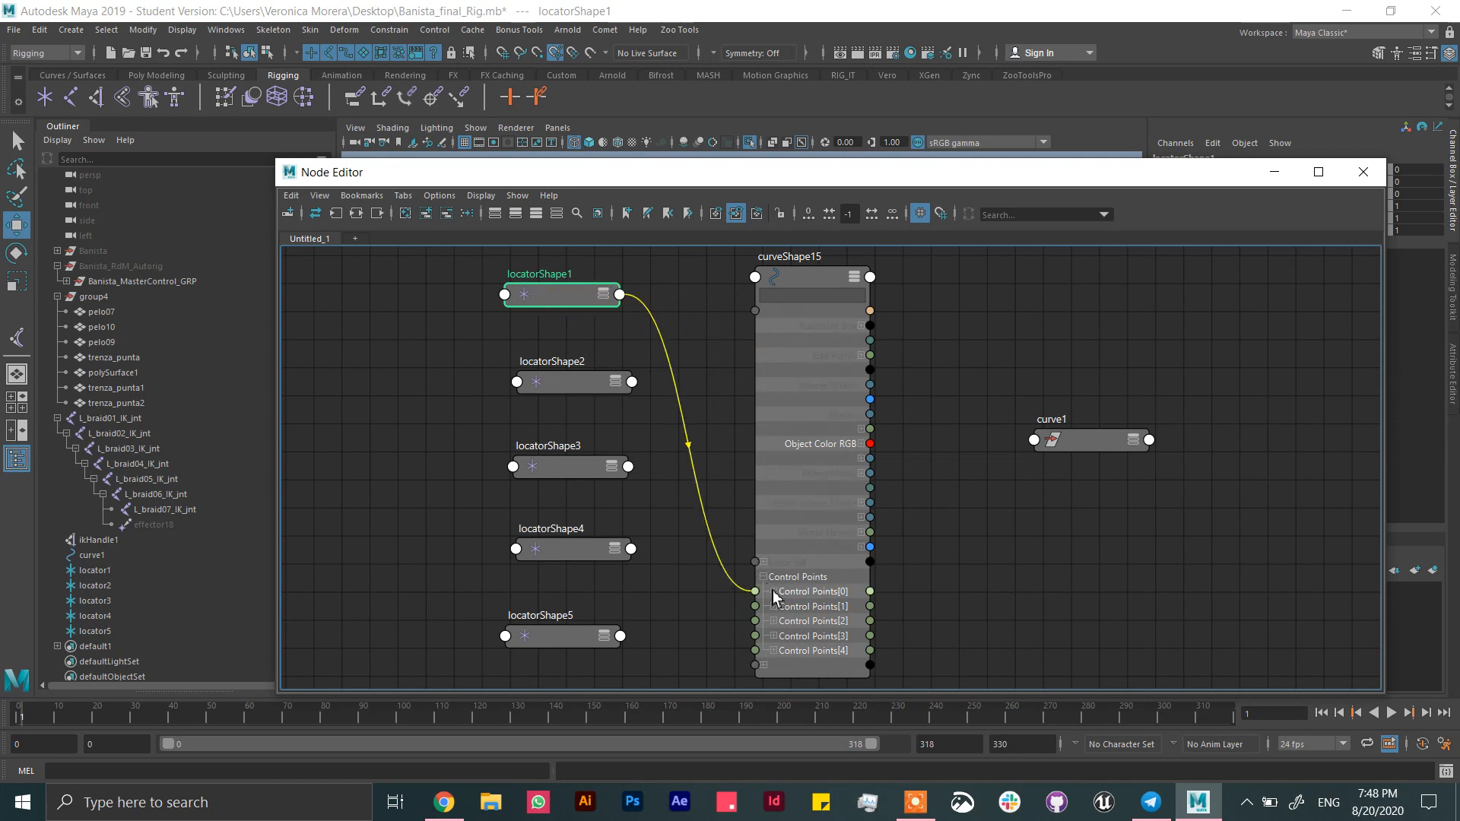
pyautogui.click(762, 594)
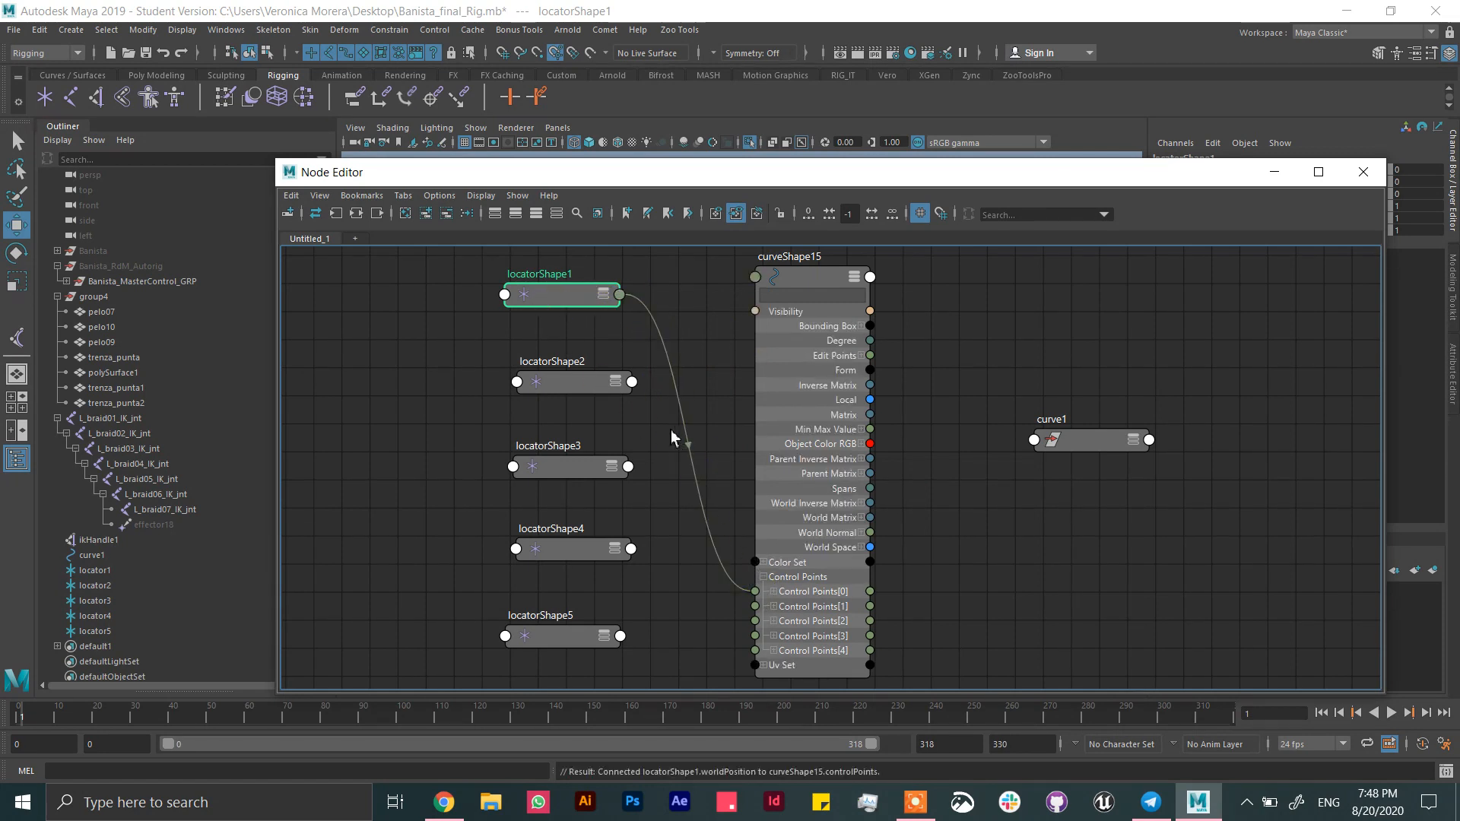
# - Connect locatorShape2's World Position[0] to Control Points[1] of curveShape15
pyautogui.click(632, 381)
pyautogui.moveTo(734, 558)
pyautogui.moveTo(835, 558)
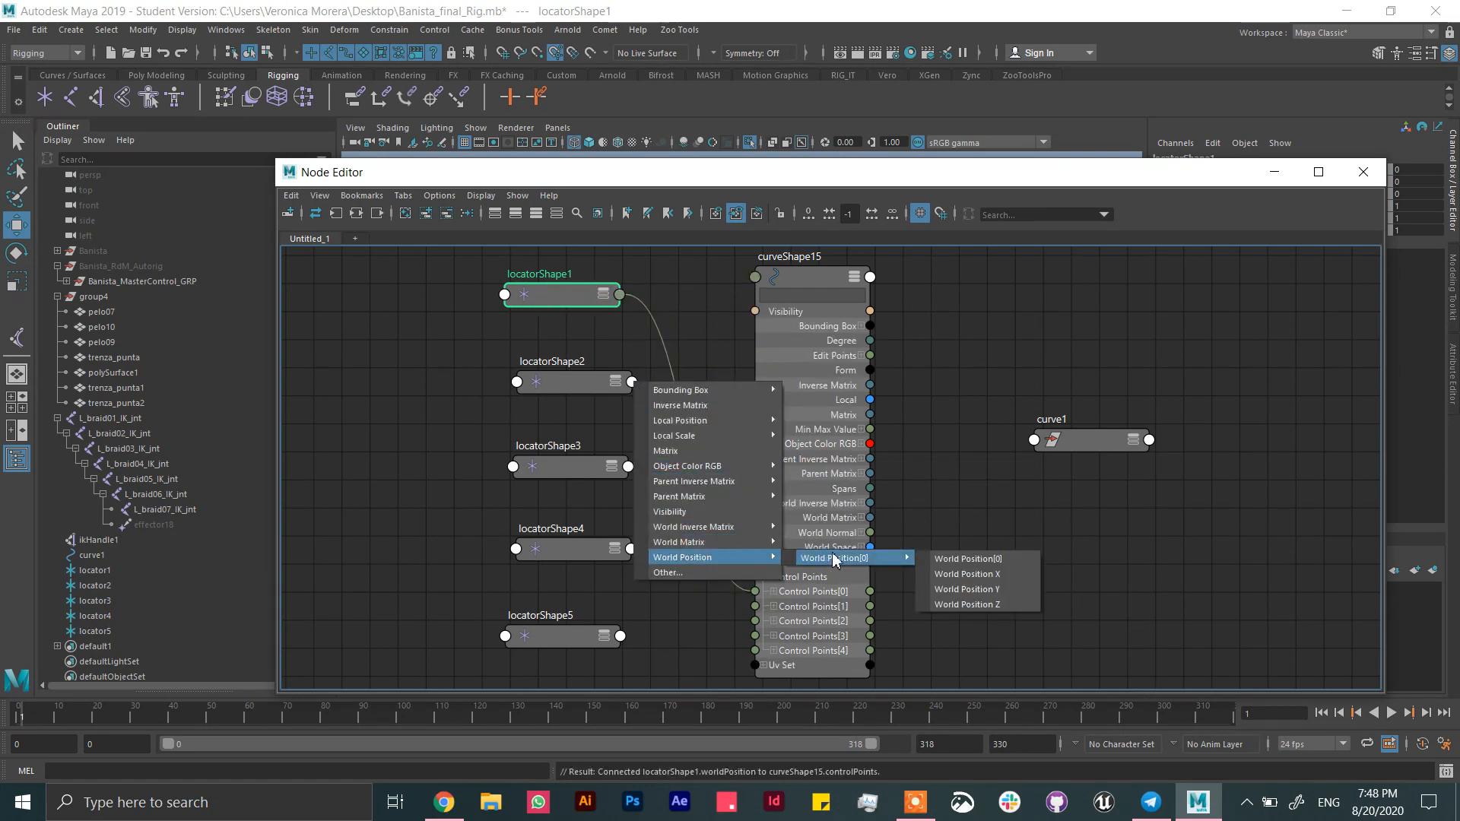
pyautogui.click(966, 559)
pyautogui.click(755, 606)
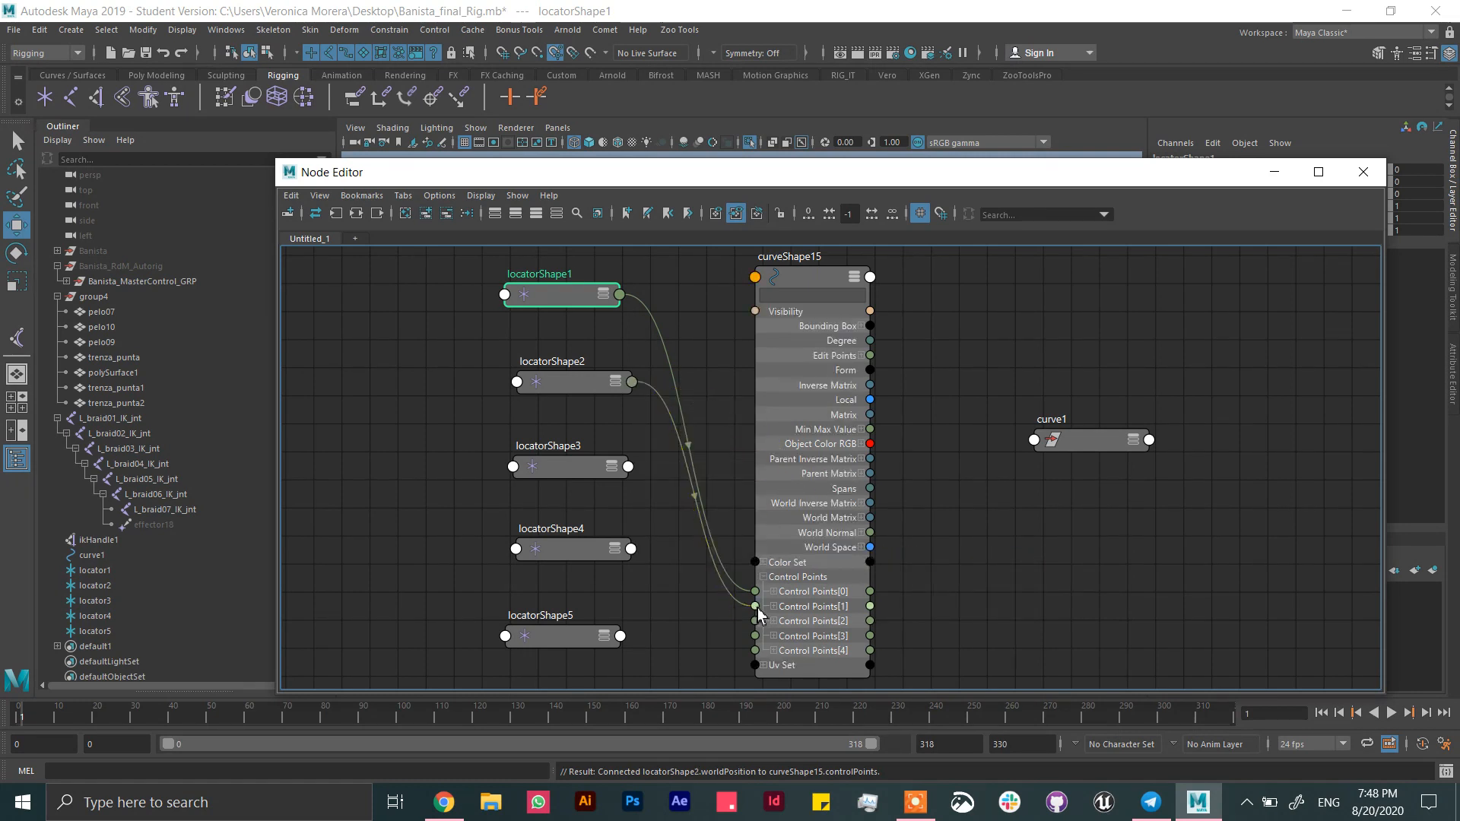
# - Connect locatorShape3's World Position[0] to Control Points[2] of curveShape15
pyautogui.click(628, 466)
pyautogui.moveTo(736, 643)
pyautogui.moveTo(843, 645)
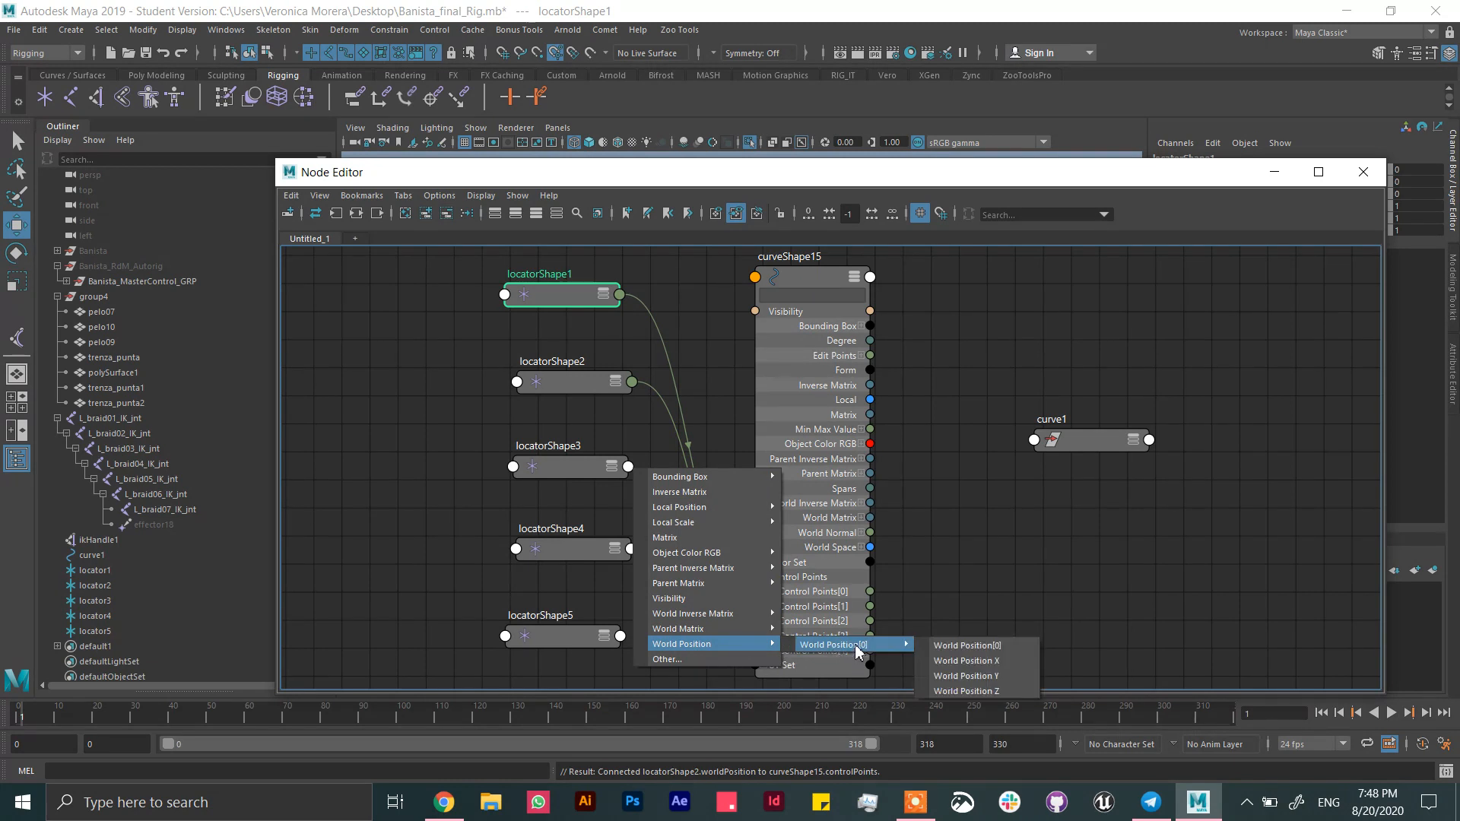
pyautogui.click(966, 644)
pyautogui.click(756, 620)
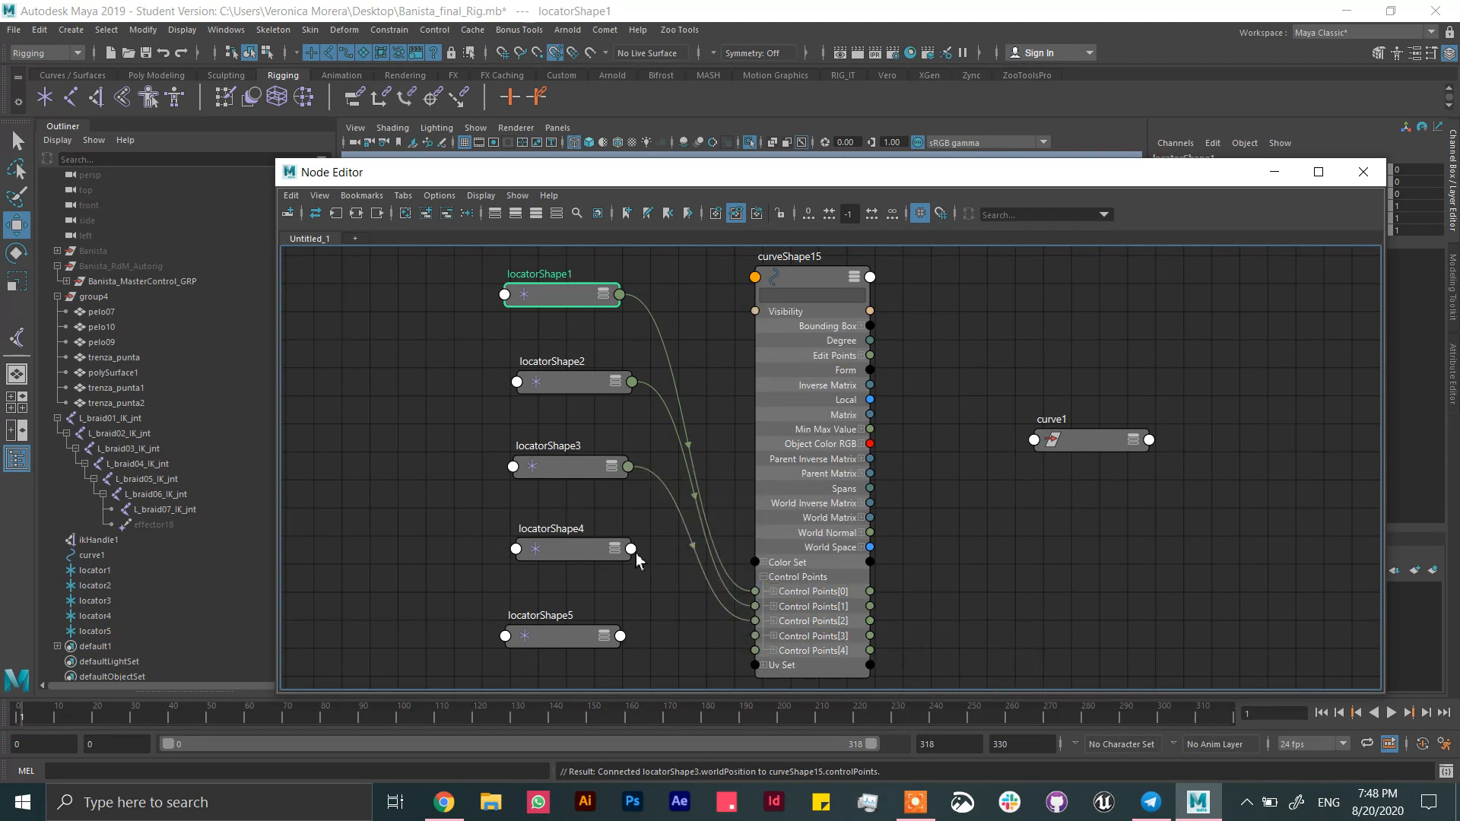
# - Connect locatorShape4's World Position[0] to Control Points[3] of curveShape15
pyautogui.click(631, 548)
pyautogui.moveTo(727, 725)
pyautogui.moveTo(829, 729)
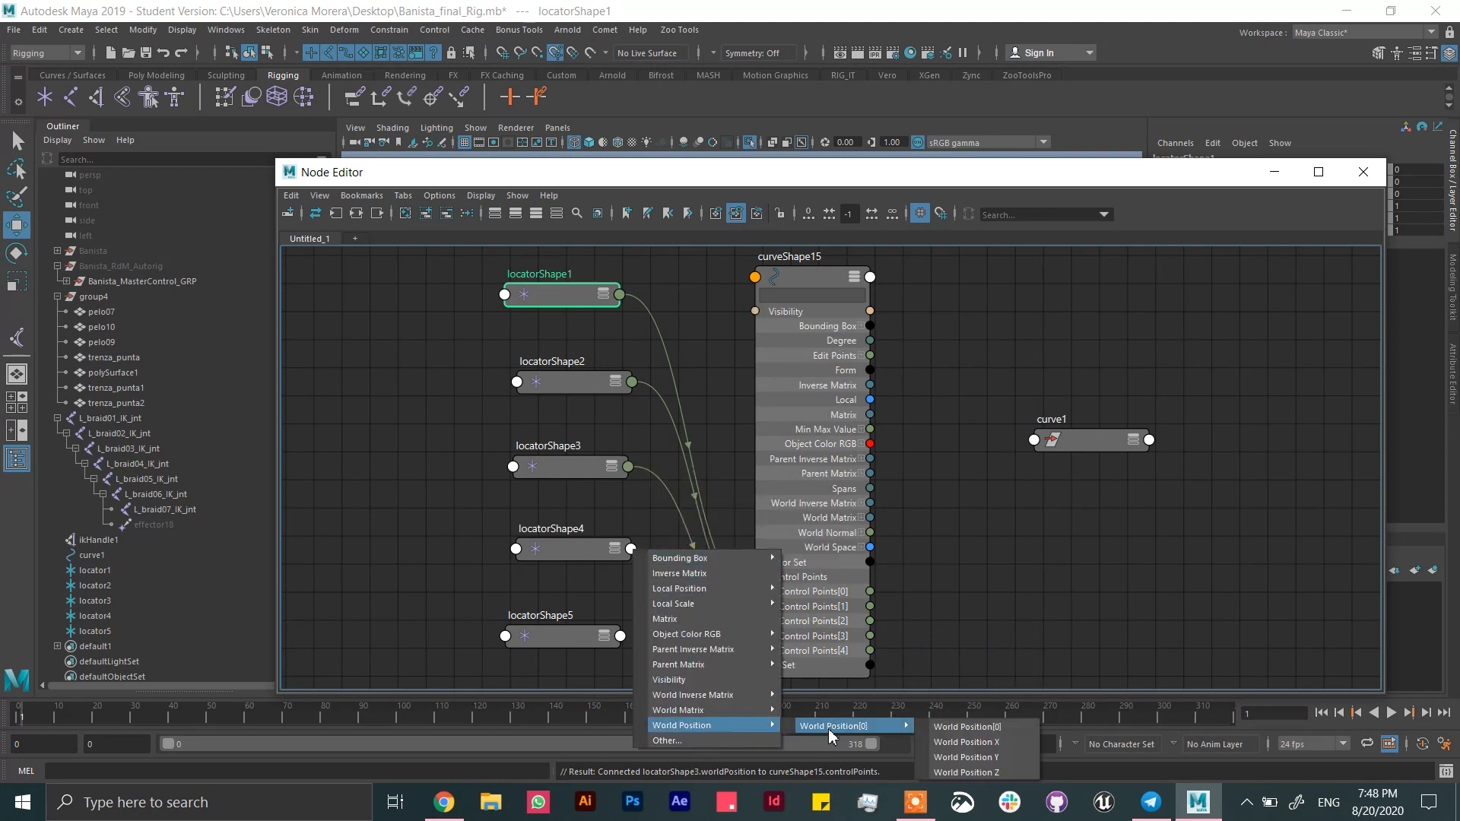
pyautogui.click(967, 727)
pyautogui.click(756, 636)
# - Connect locatorShape5's World Position[0] to Control Points[4] of curveShape15
pyautogui.click(620, 635)
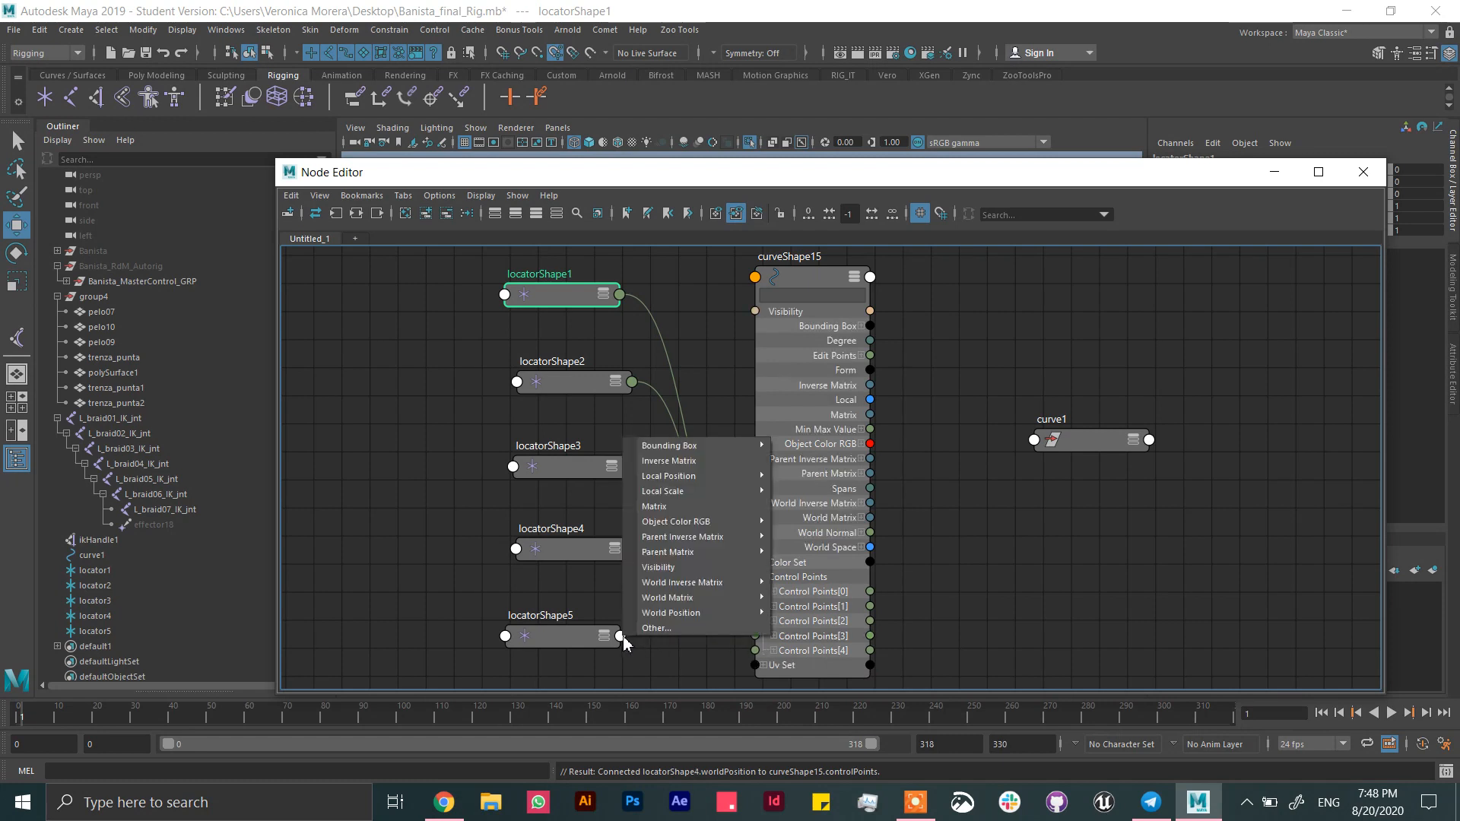
pyautogui.moveTo(708, 612)
pyautogui.moveTo(836, 613)
pyautogui.click(967, 615)
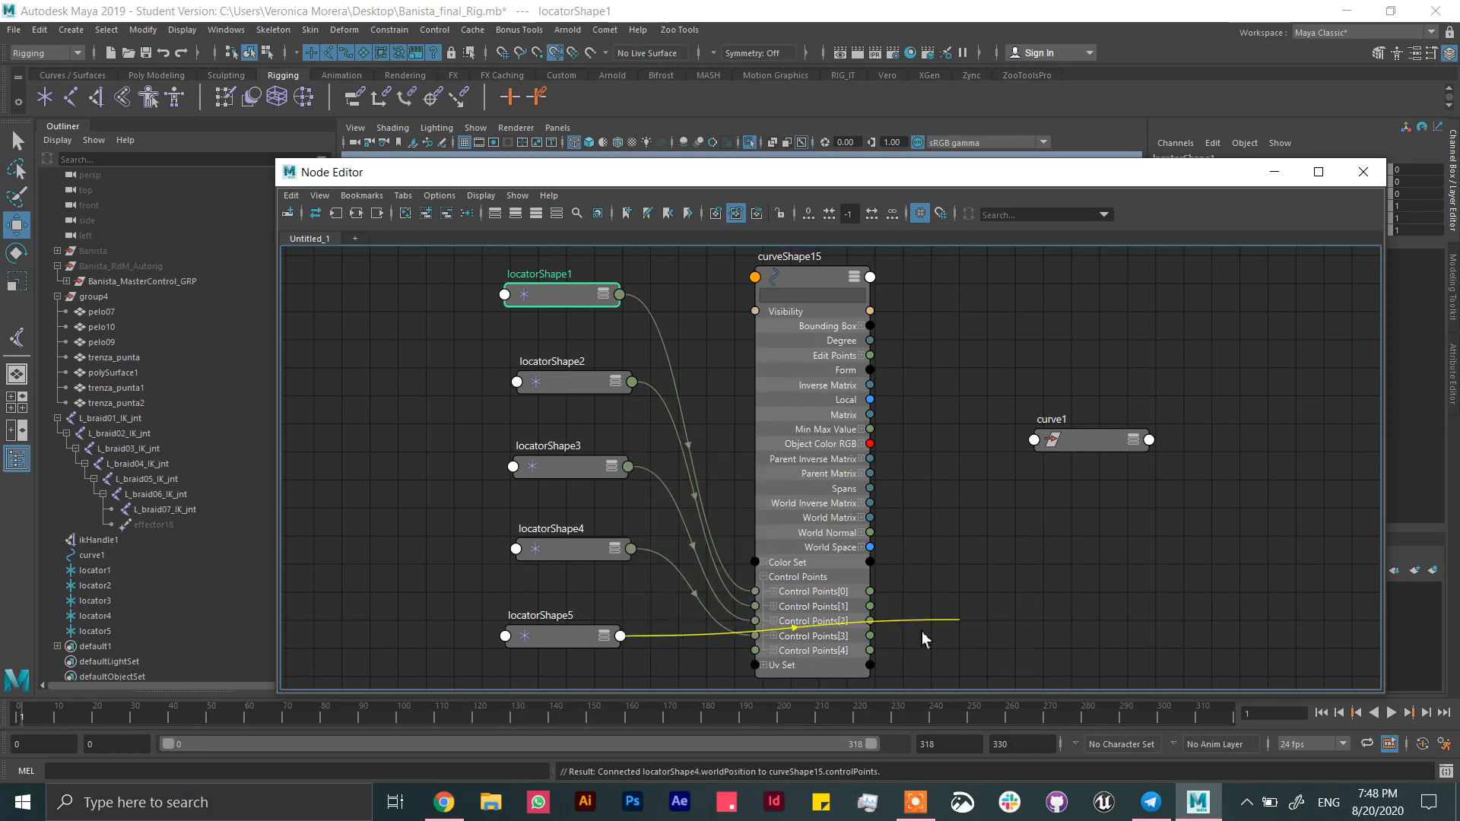
pyautogui.click(756, 651)
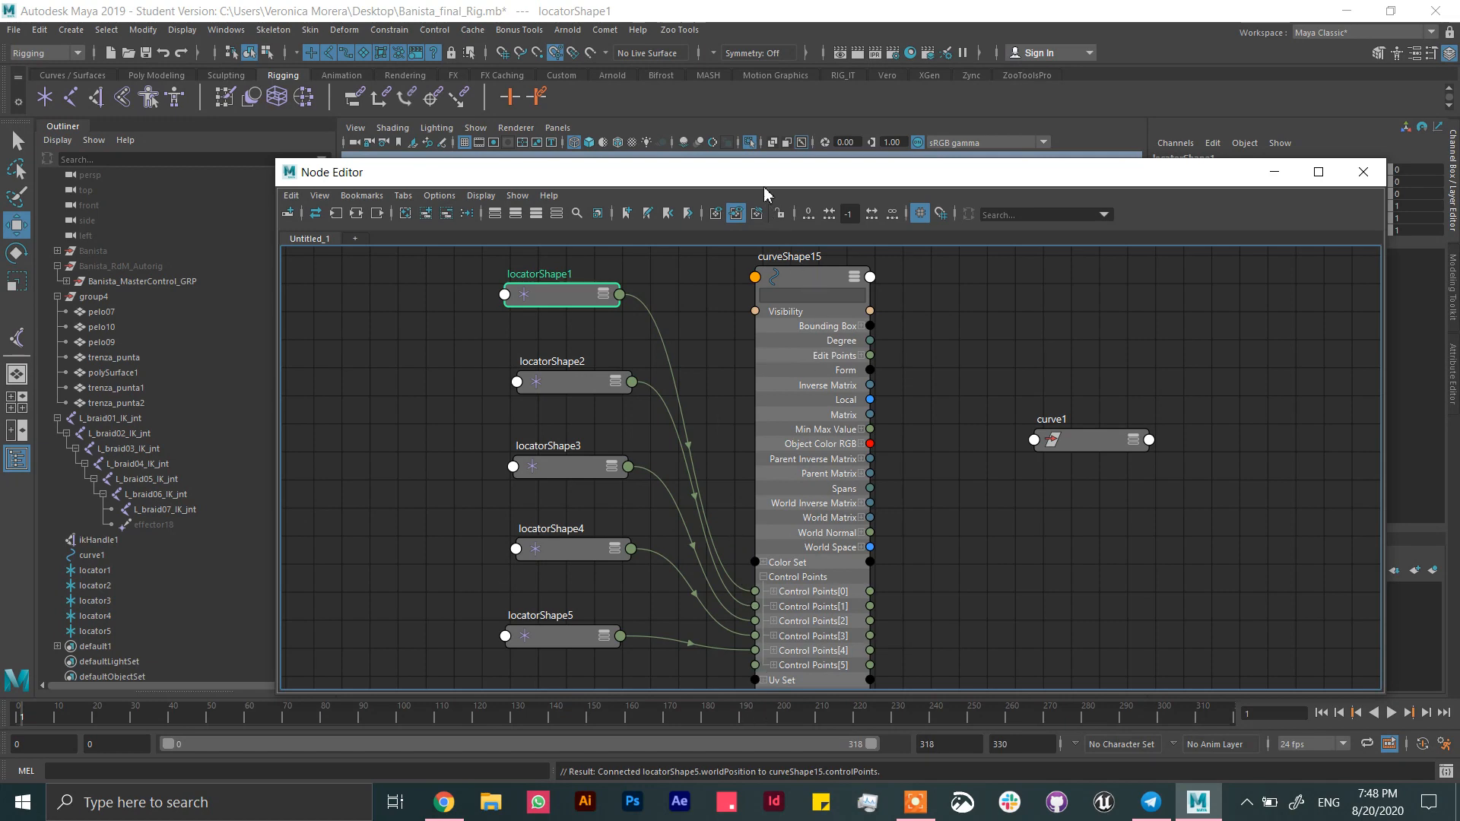
# - Move the Node Editor clear of the viewport and turn off Isolate Select to show the braid mesh and joints
pyautogui.moveTo(766, 181); pyautogui.dragTo(760, 662)
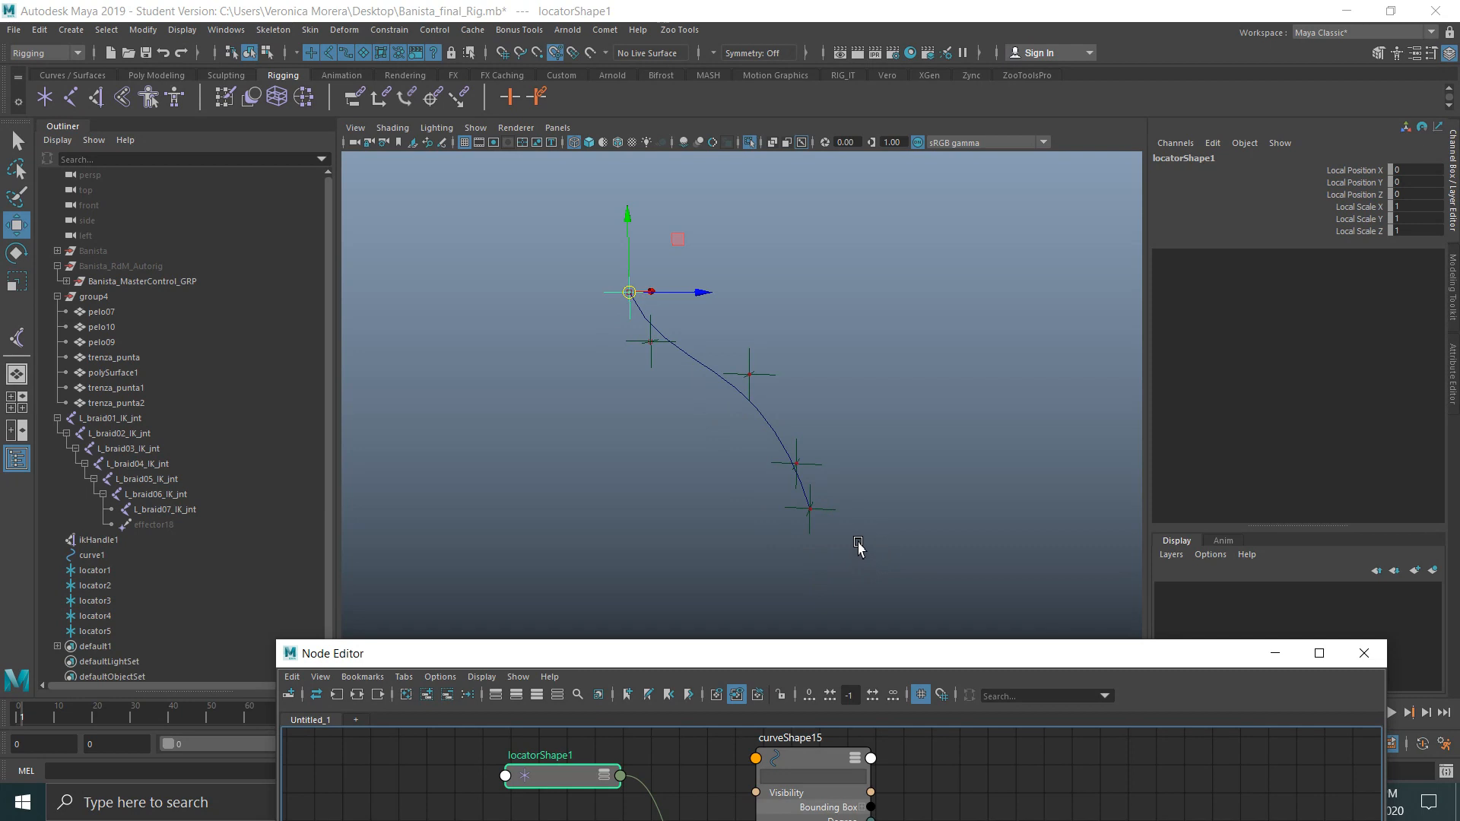
pyautogui.click(751, 143)
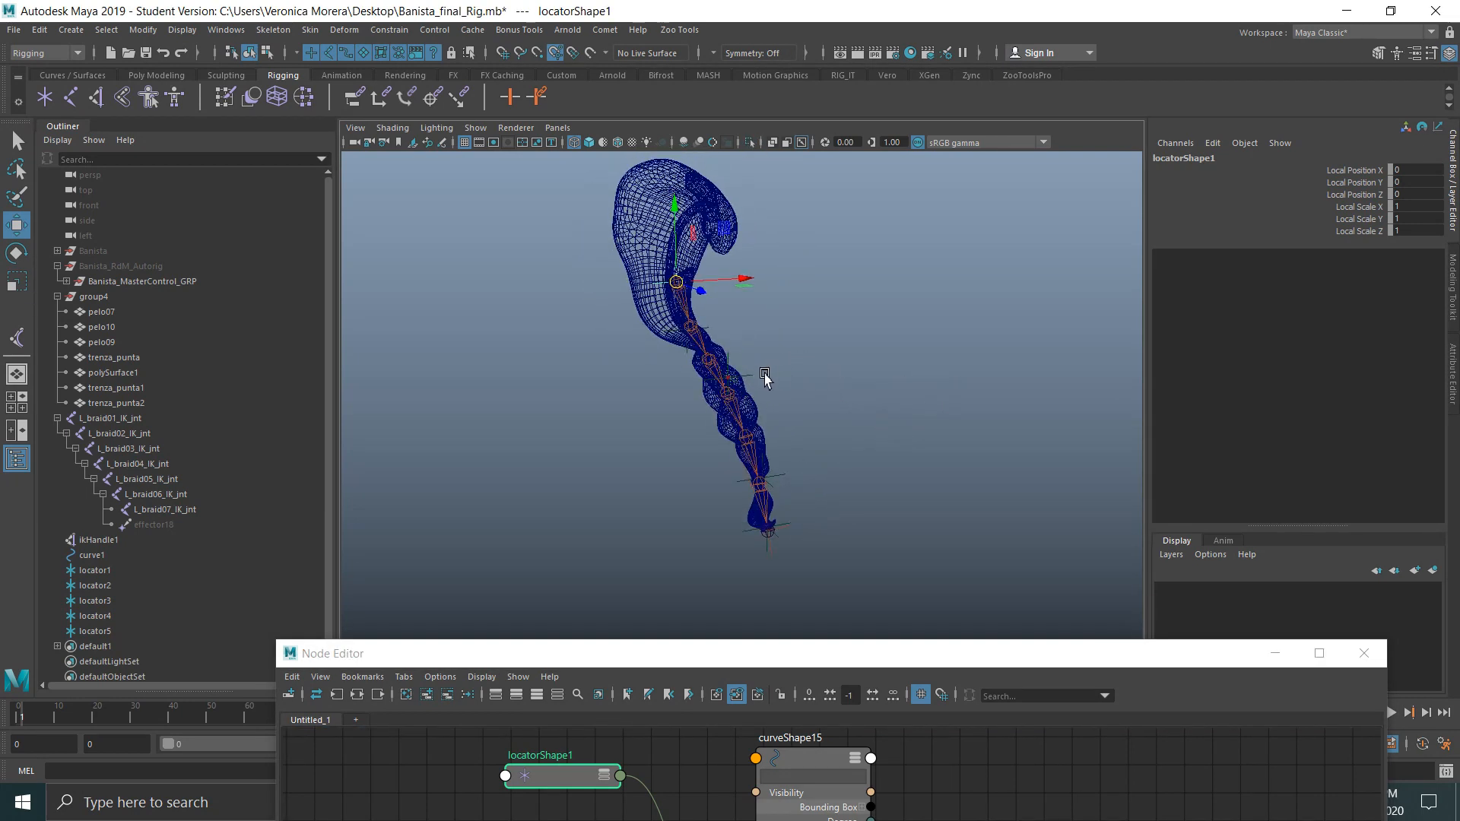
# - Try moving the braid's locators to test how they drive the curve, and undo the move
pyautogui.click(749, 376)
pyautogui.moveTo(755, 394); pyautogui.dragTo(712, 321)
pyautogui.click(723, 308)
pyautogui.hotkey('ctrl', 'z')
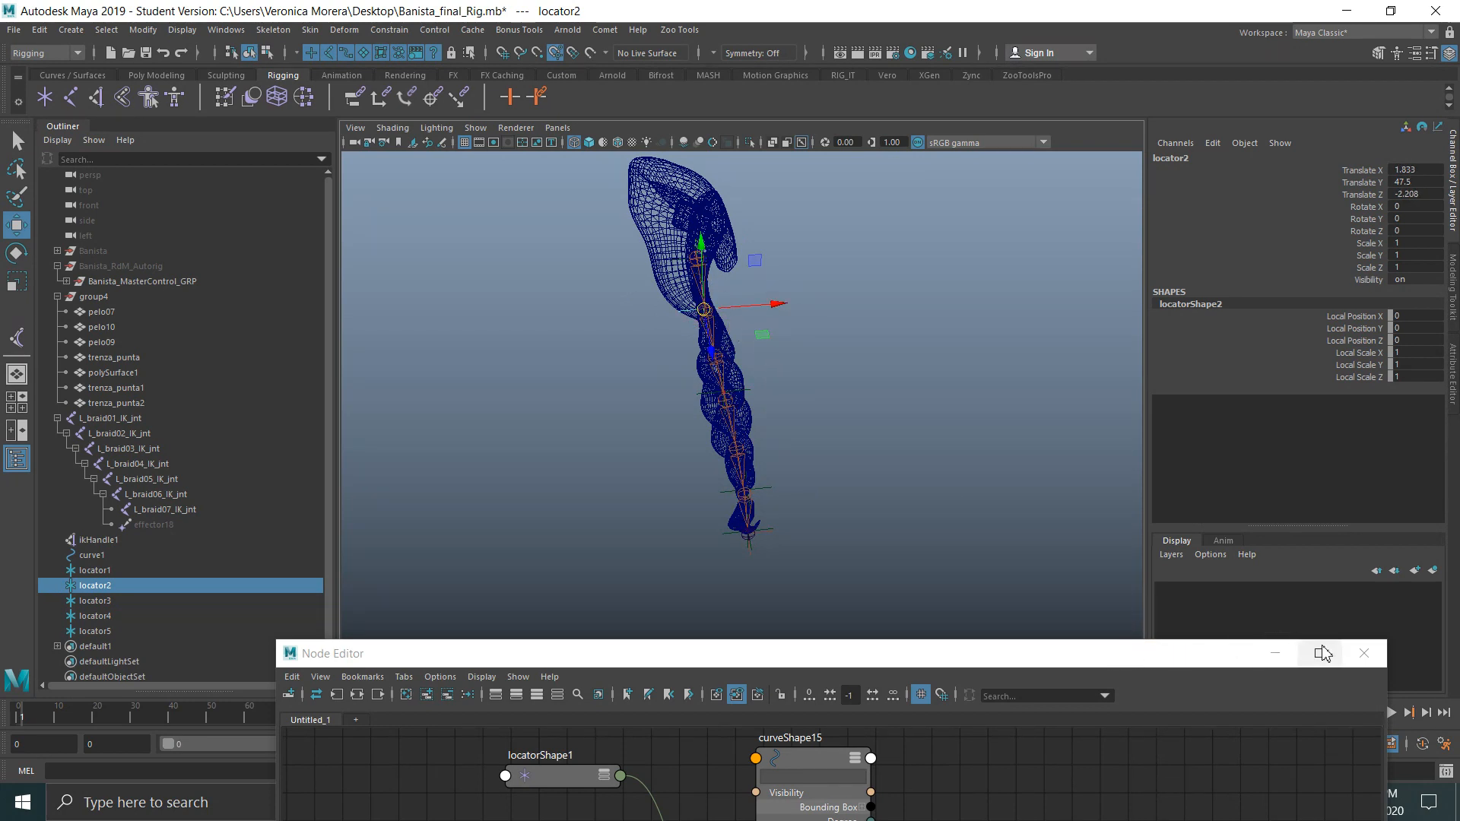
# - Close the Node Editor and select locator1 through locator5 in the Outliner
pyautogui.click(1364, 653)
pyautogui.keyDown('alt'); pyautogui.moveTo(884, 456); pyautogui.dragTo(788, 474); pyautogui.keyUp('alt')
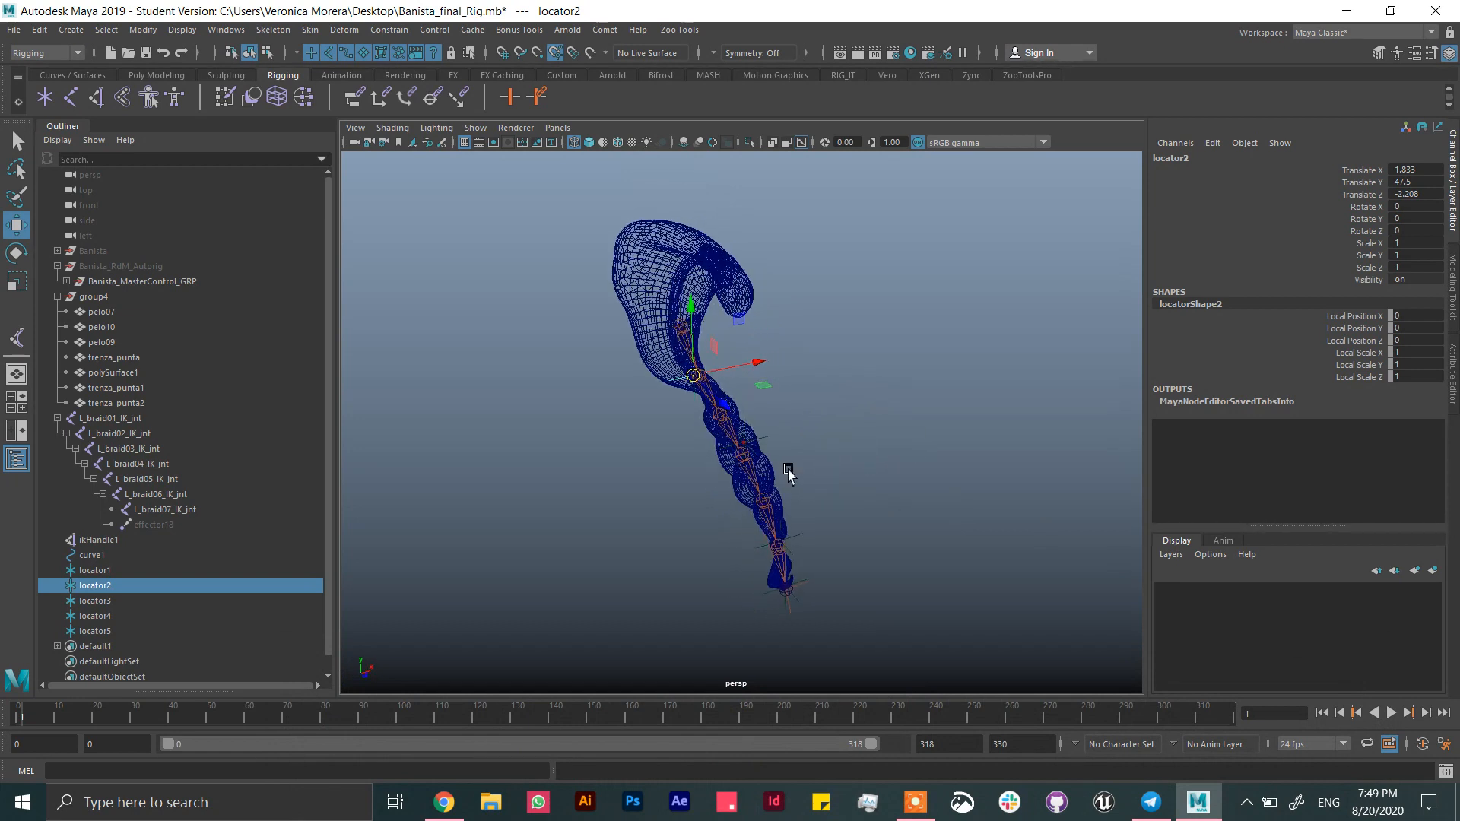
pyautogui.moveTo(102, 571); pyautogui.dragTo(129, 627)
# - Try Comet circleZ and circleY shapes on the five selected locators, undoing each attempt
pyautogui.click(605, 29)
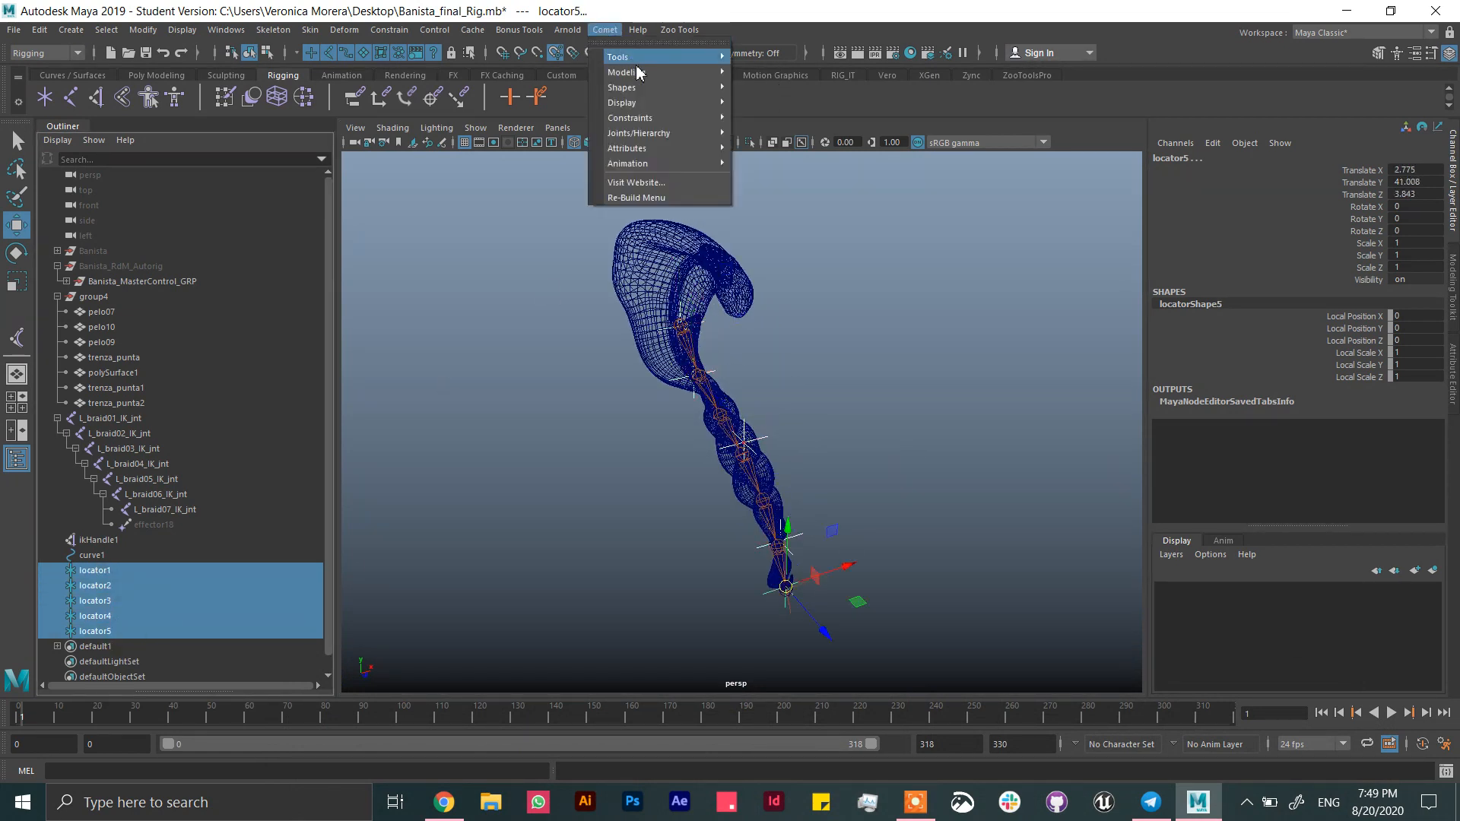
pyautogui.moveTo(670, 89)
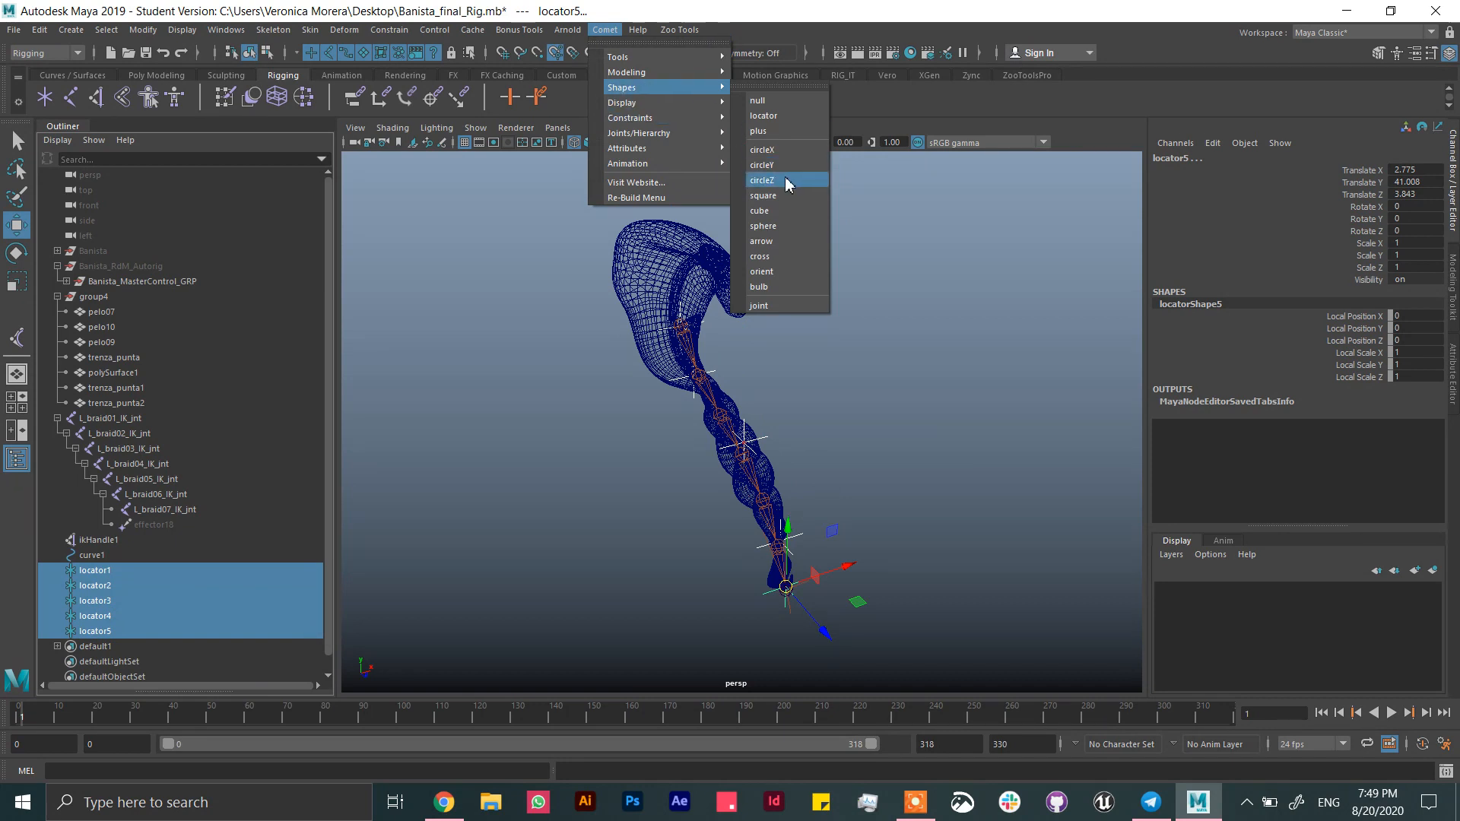
pyautogui.click(763, 165)
pyautogui.hotkey('ctrl', 'z')
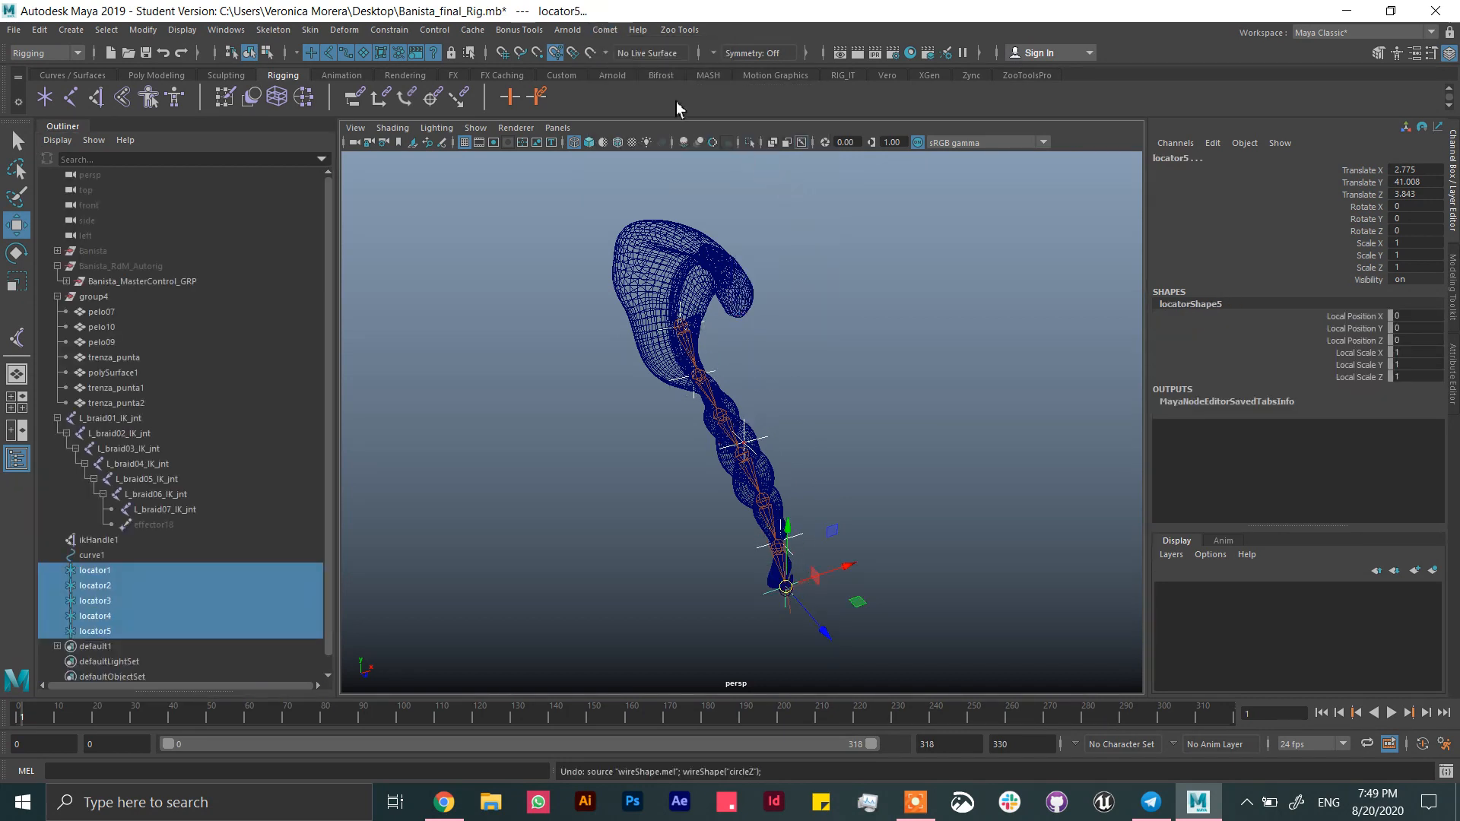
pyautogui.click(604, 29)
pyautogui.moveTo(655, 87)
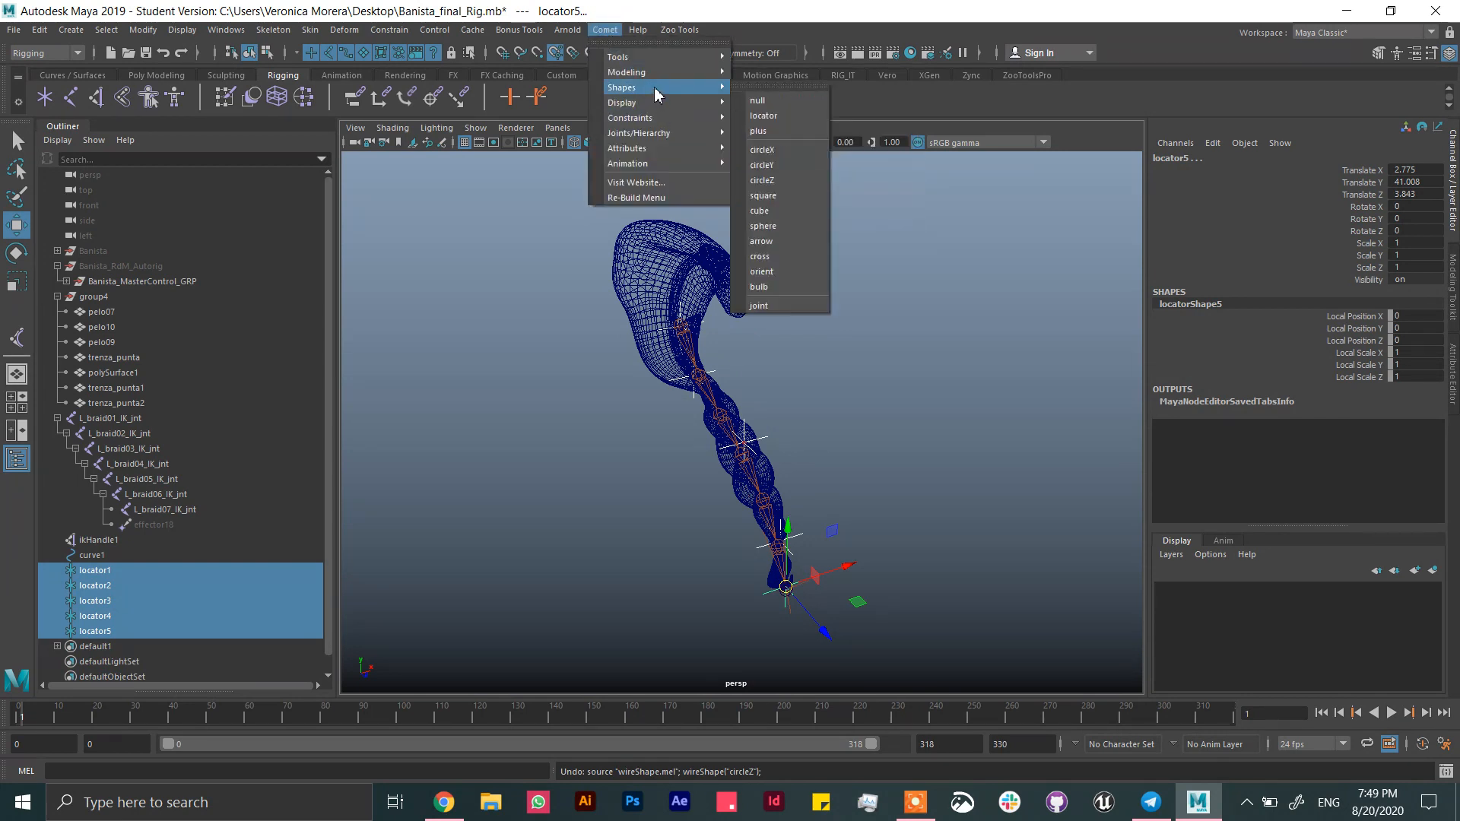
pyautogui.click(763, 165)
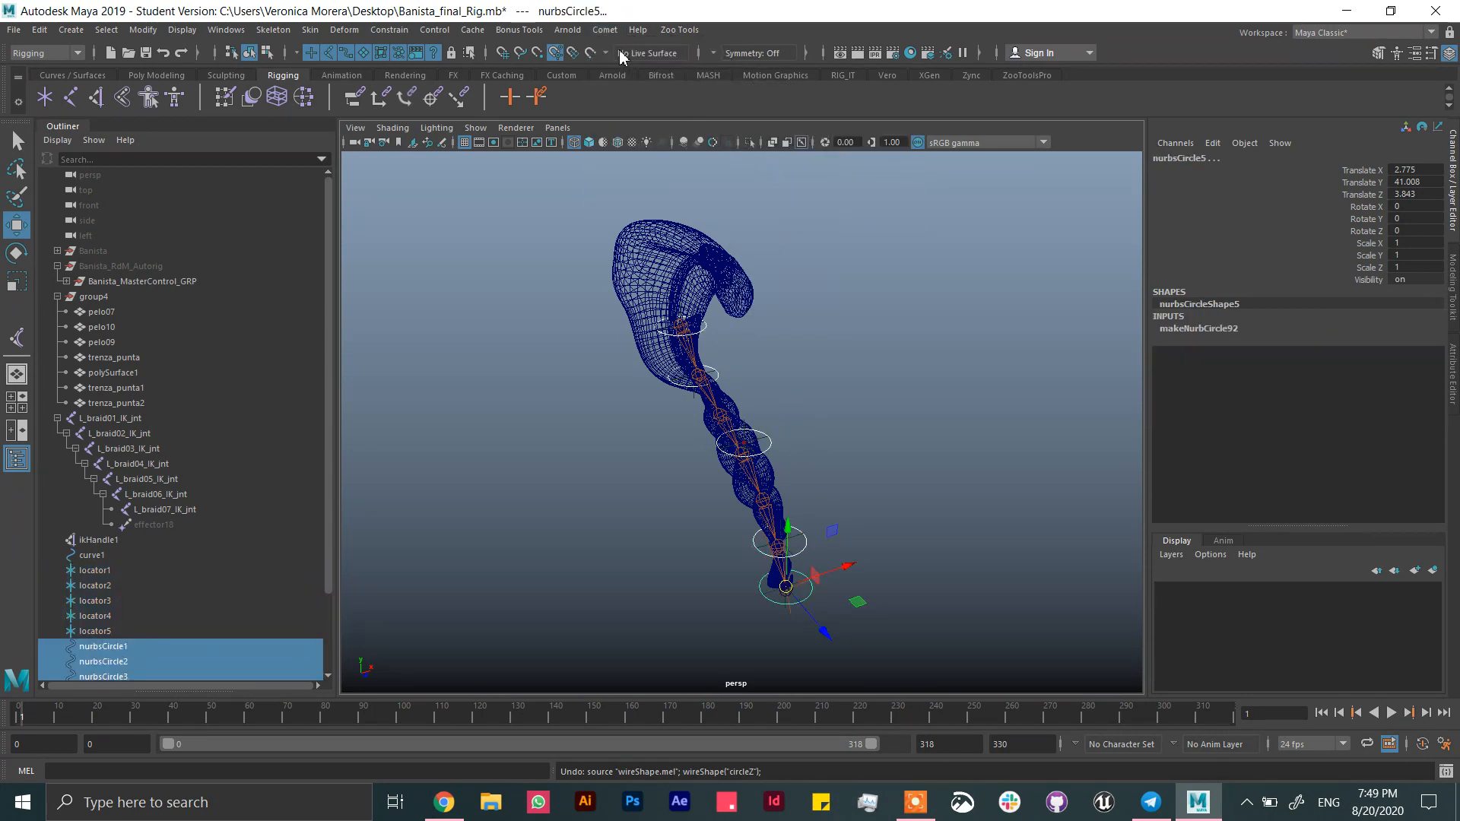
pyautogui.hotkey('ctrl', 'z')
# - Try Comet circleX shapes on the five selected locators, inspect their orientation, and undo them
pyautogui.click(605, 29)
pyautogui.moveTo(655, 88)
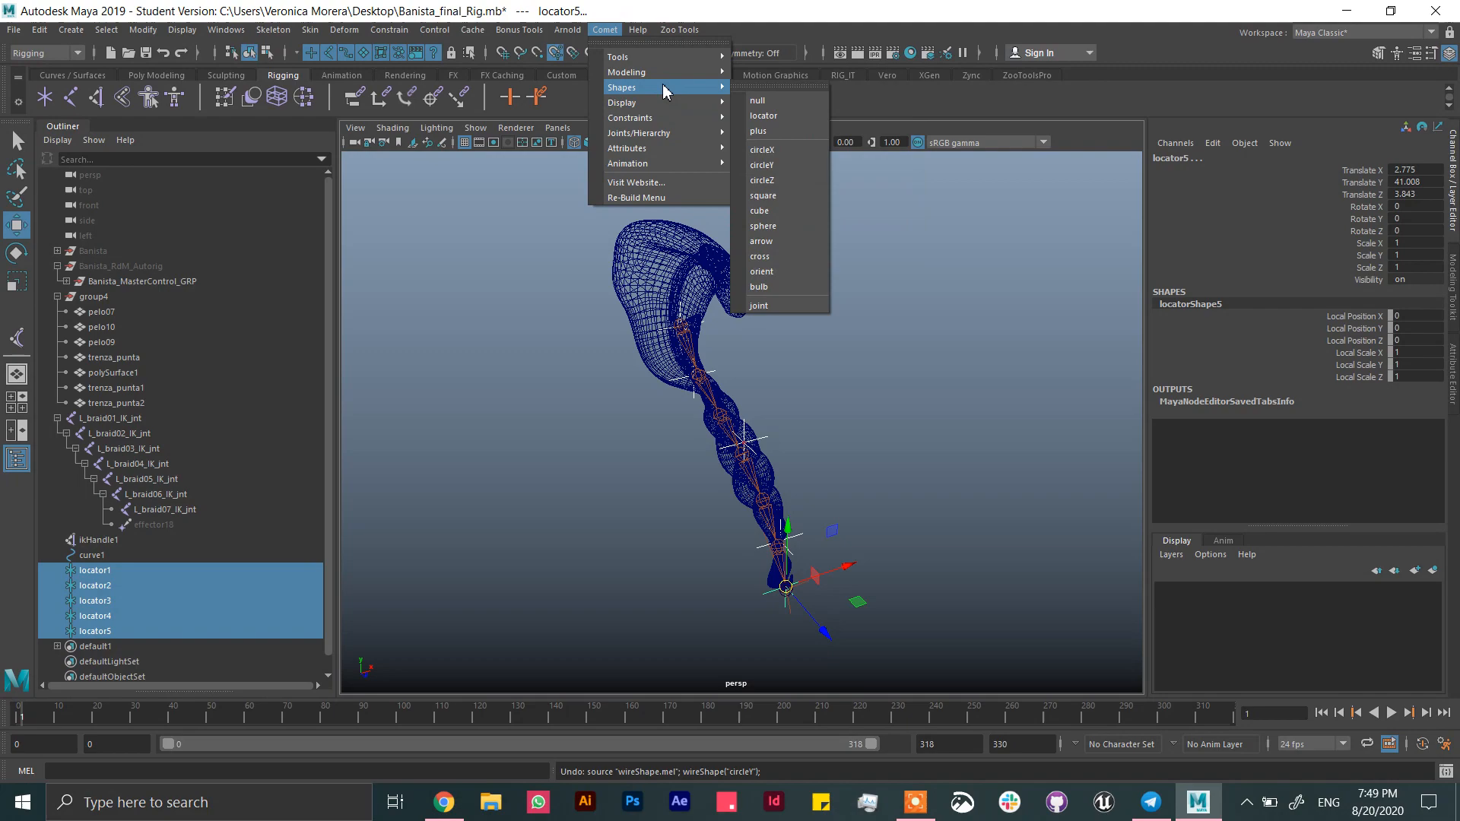
pyautogui.click(787, 154)
pyautogui.keyDown('alt'); pyautogui.moveTo(831, 433); pyautogui.dragTo(649, 383); pyautogui.keyUp('alt')
pyautogui.scroll(4, 727, 440)
pyautogui.keyDown('alt'); pyautogui.moveTo(762, 451); pyautogui.dragTo(759, 387); pyautogui.keyUp('alt')
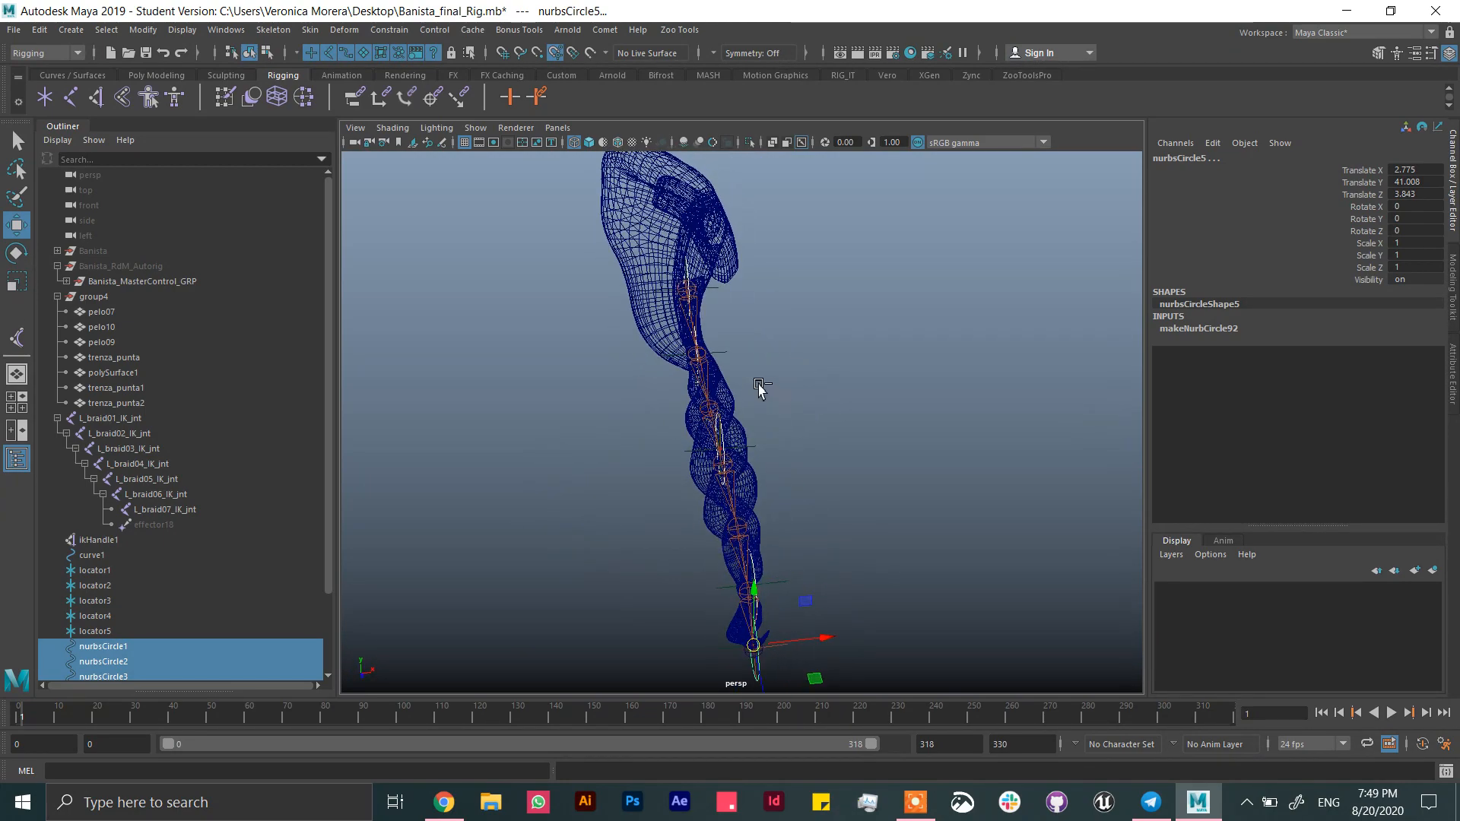
pyautogui.hotkey('ctrl', 'z')
# - Create Comet circleZ control shapes at the five selected locators
pyautogui.click(604, 30)
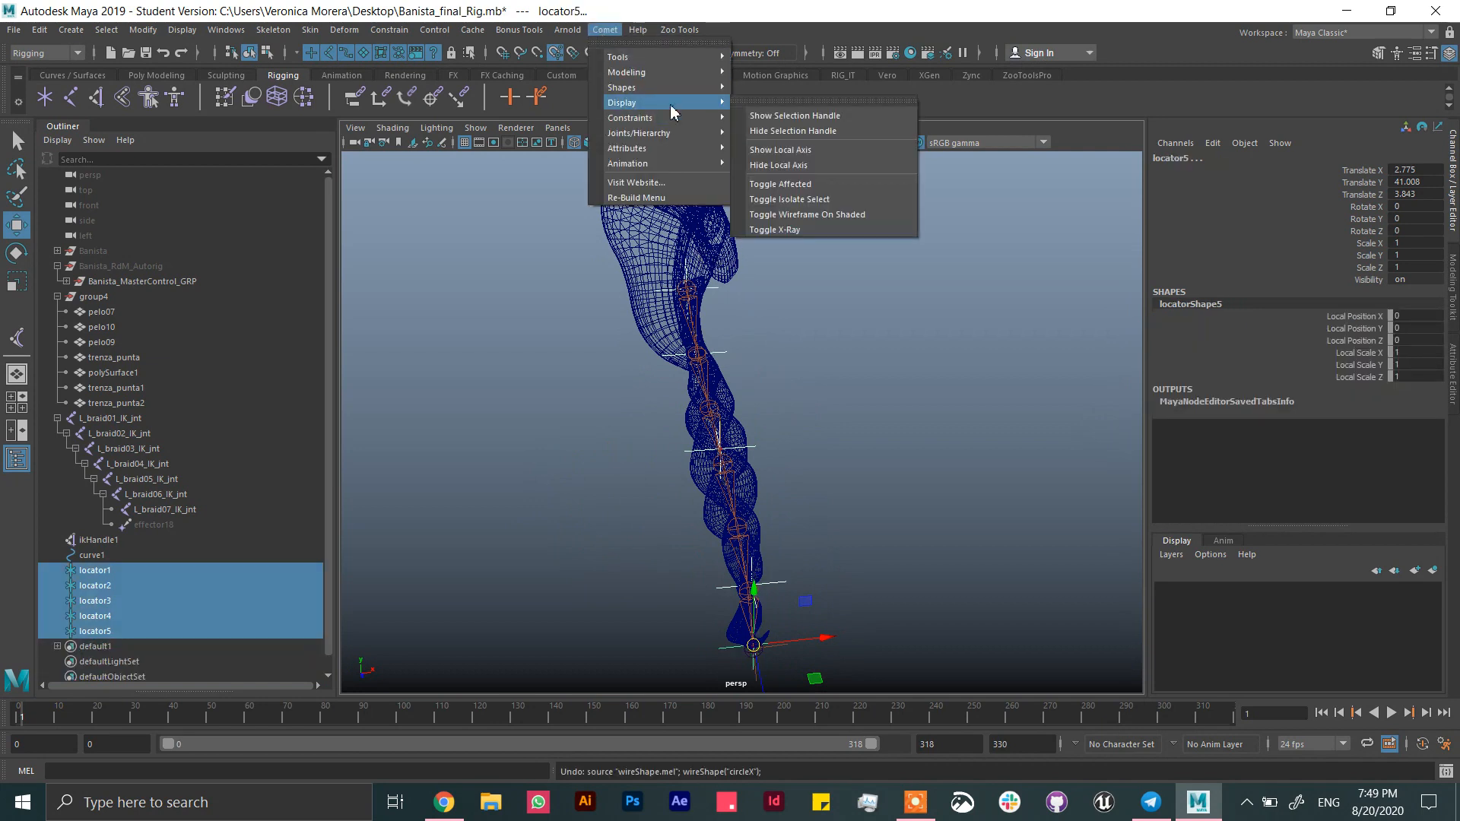
pyautogui.moveTo(667, 91)
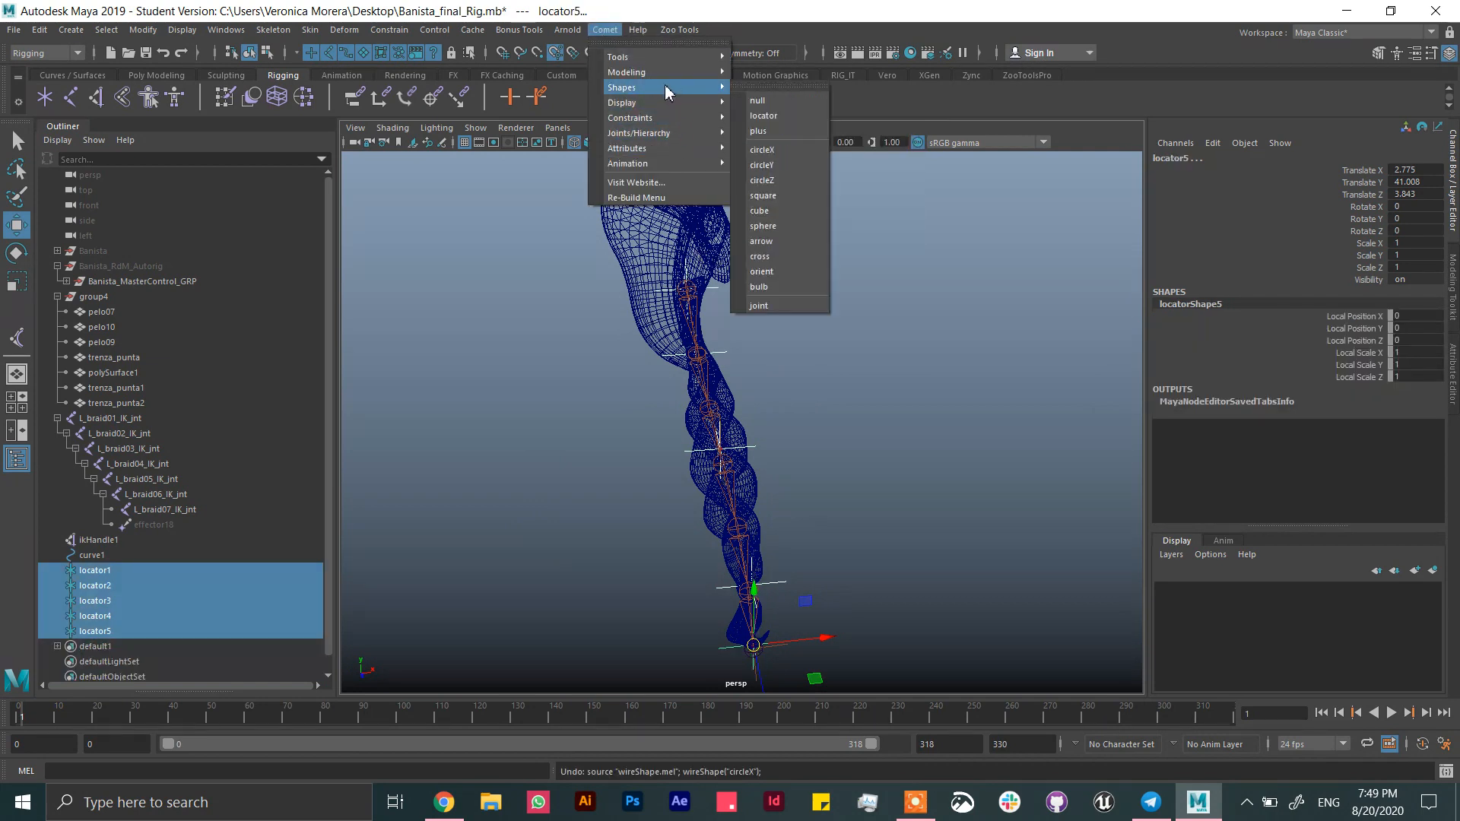
pyautogui.click(763, 181)
pyautogui.keyDown('alt'); pyautogui.moveTo(898, 457); pyautogui.dragTo(682, 556); pyautogui.keyUp('alt')
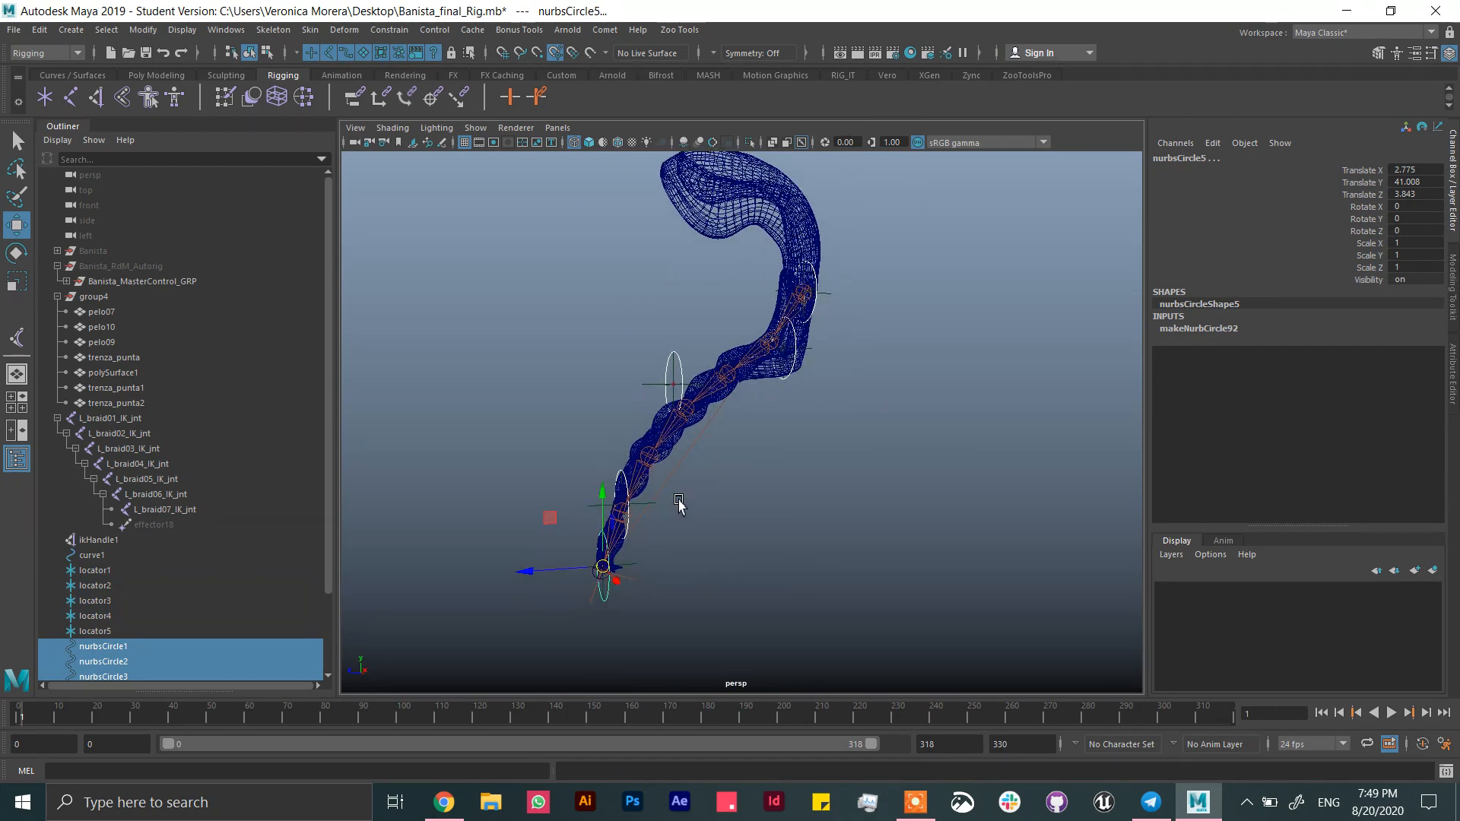
pyautogui.scroll(-3, 335, 631)
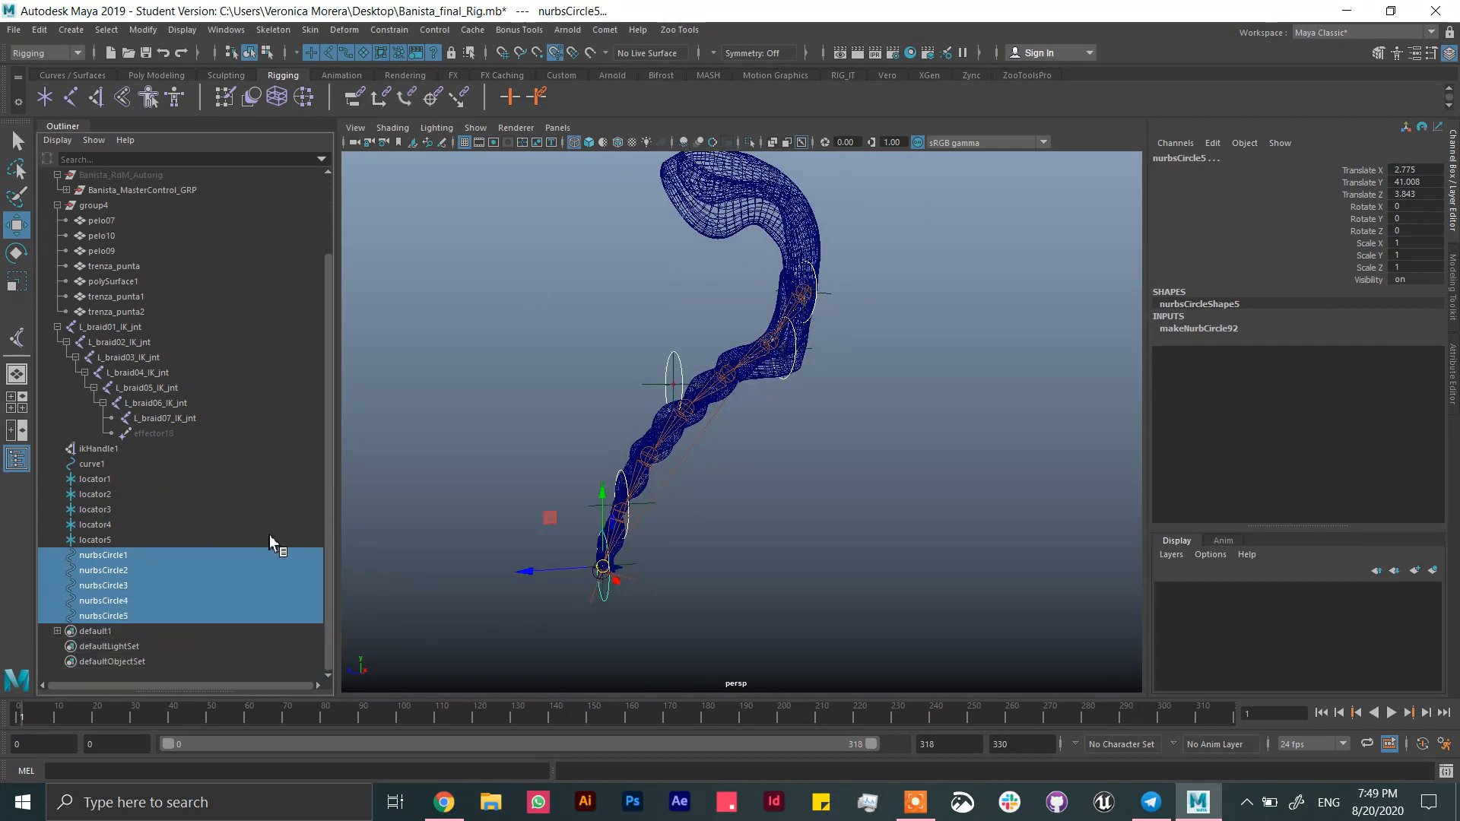
# - Rename and number the five circles with cometRename, using the base name L_braidIk_, start number 1 and padding 2
pyautogui.click(605, 30)
pyautogui.moveTo(648, 56)
pyautogui.click(795, 66)
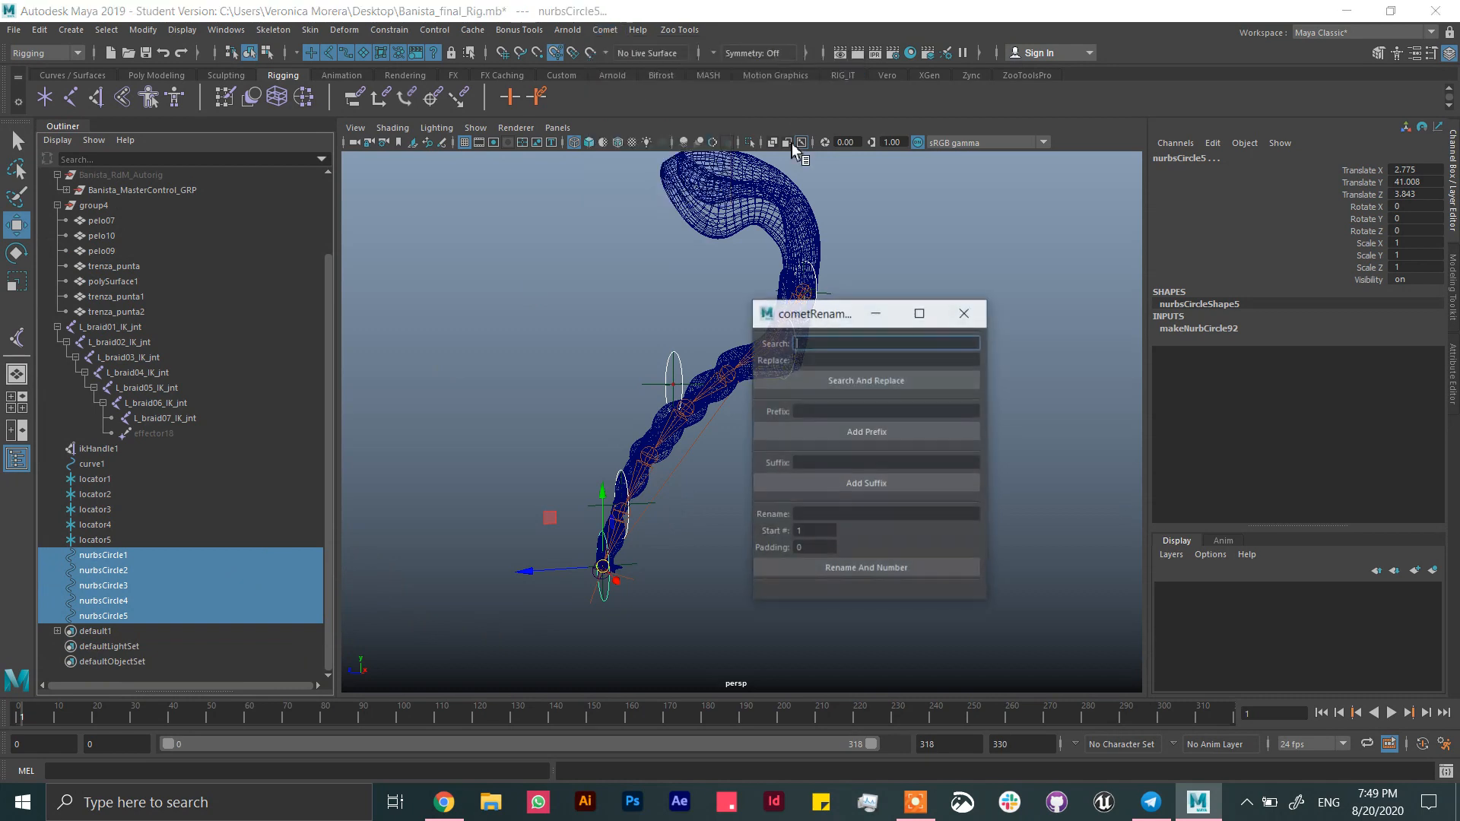
pyautogui.click(829, 514)
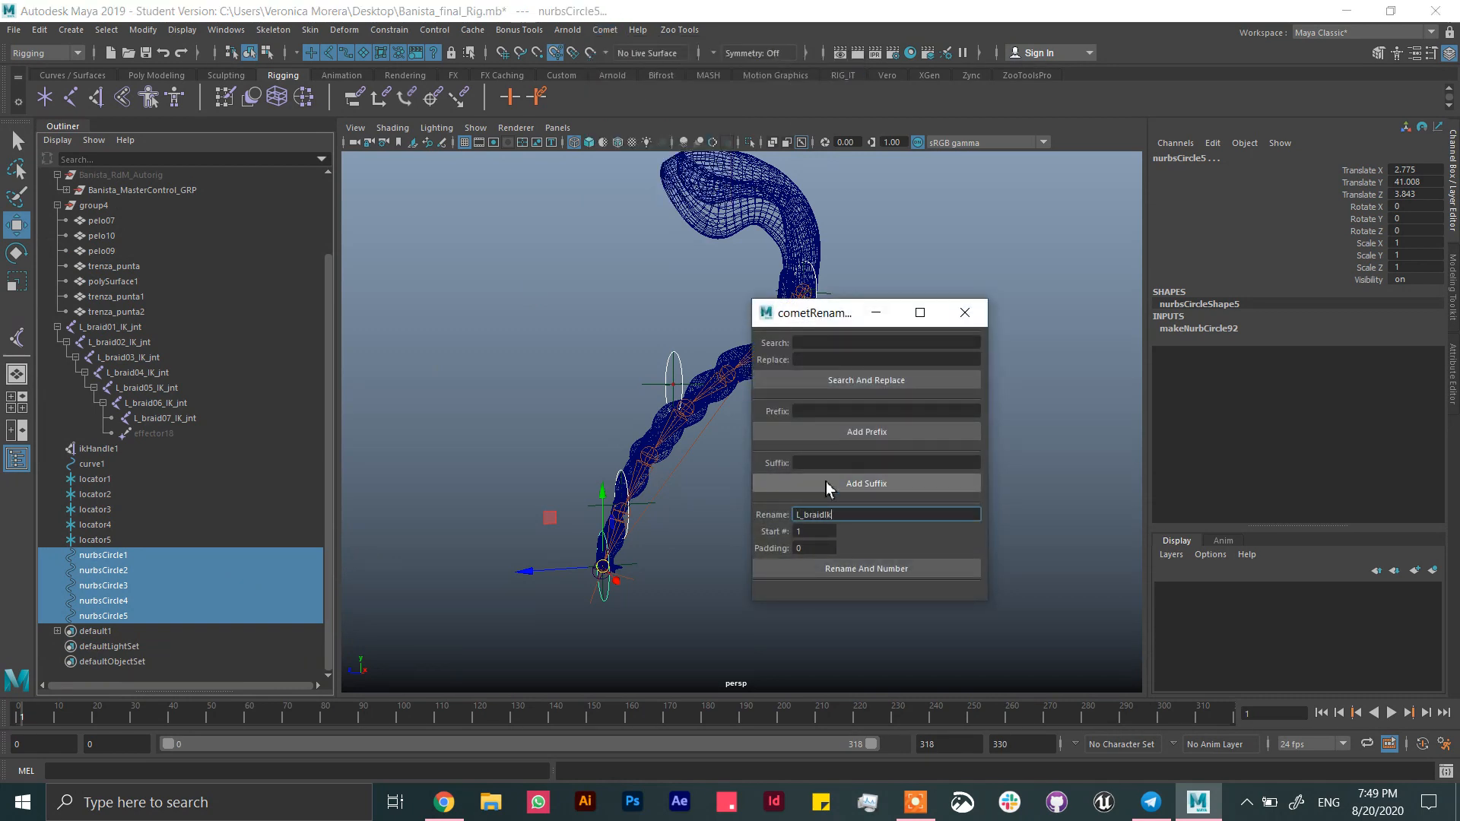
pyautogui.click(815, 546)
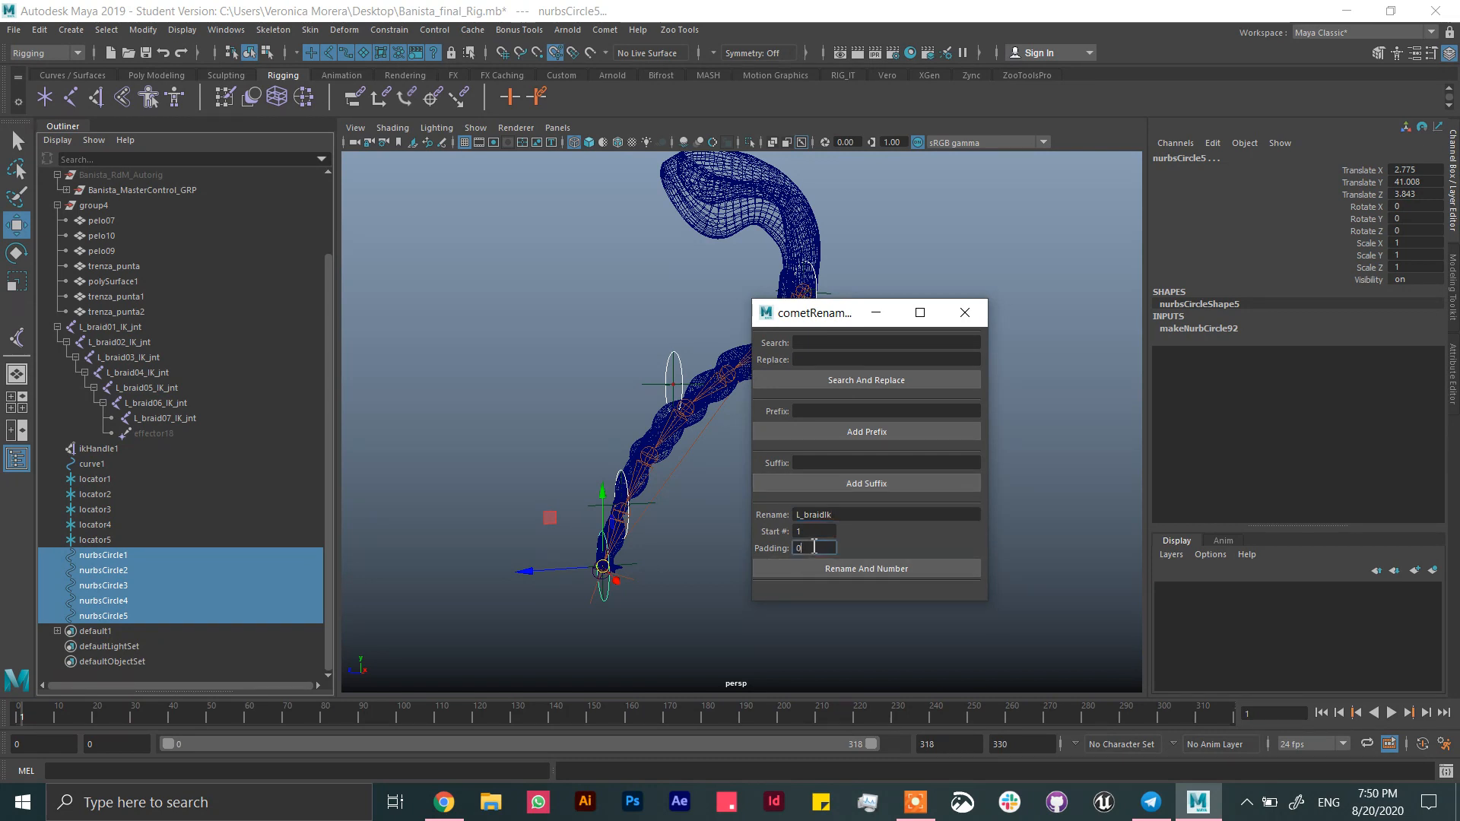
pyautogui.click(873, 515)
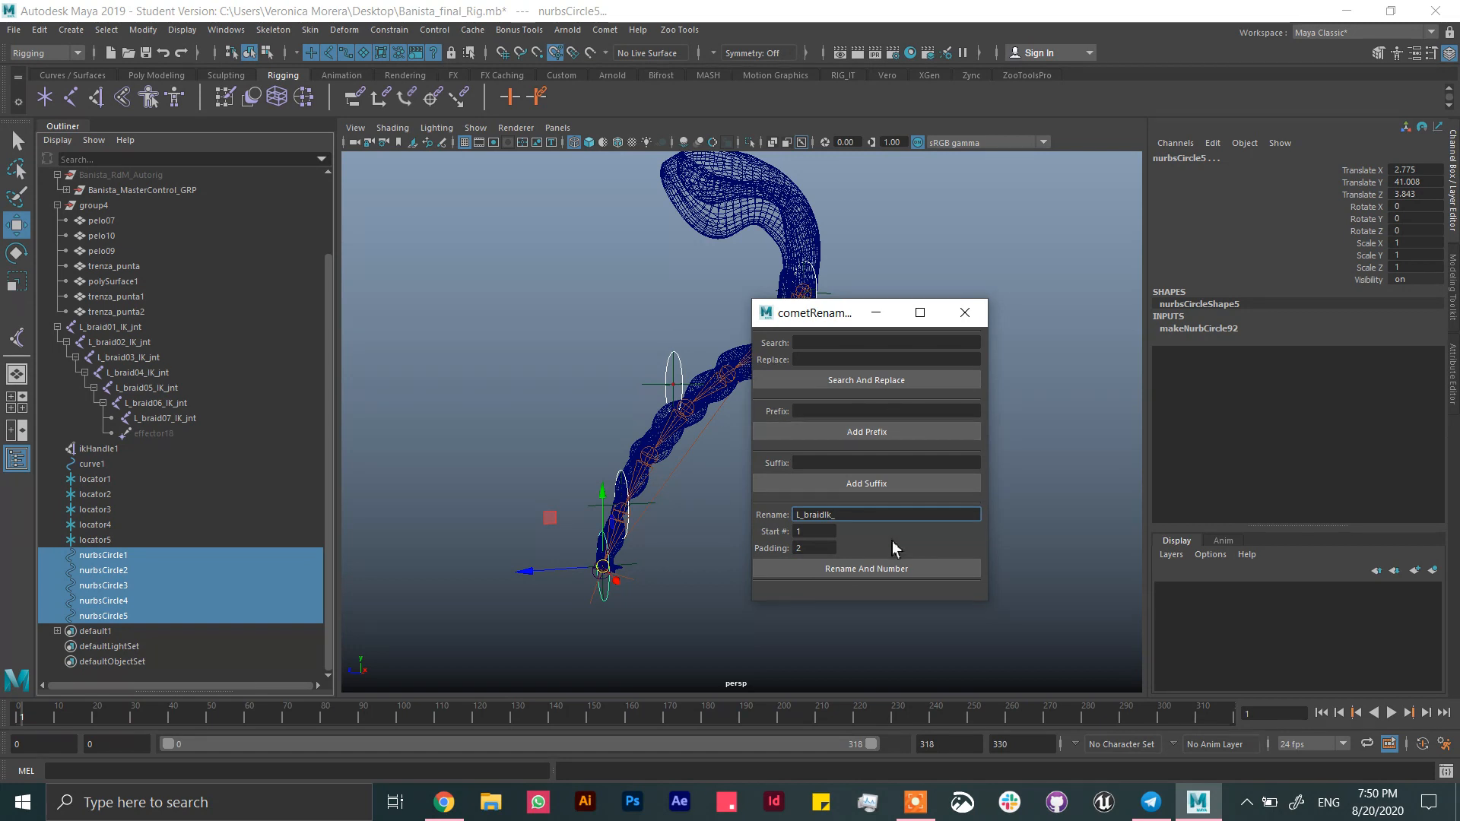
pyautogui.click(895, 569)
# - Add the suffix _ctrl to the five renamed circles and close the rename tool
pyautogui.click(827, 461)
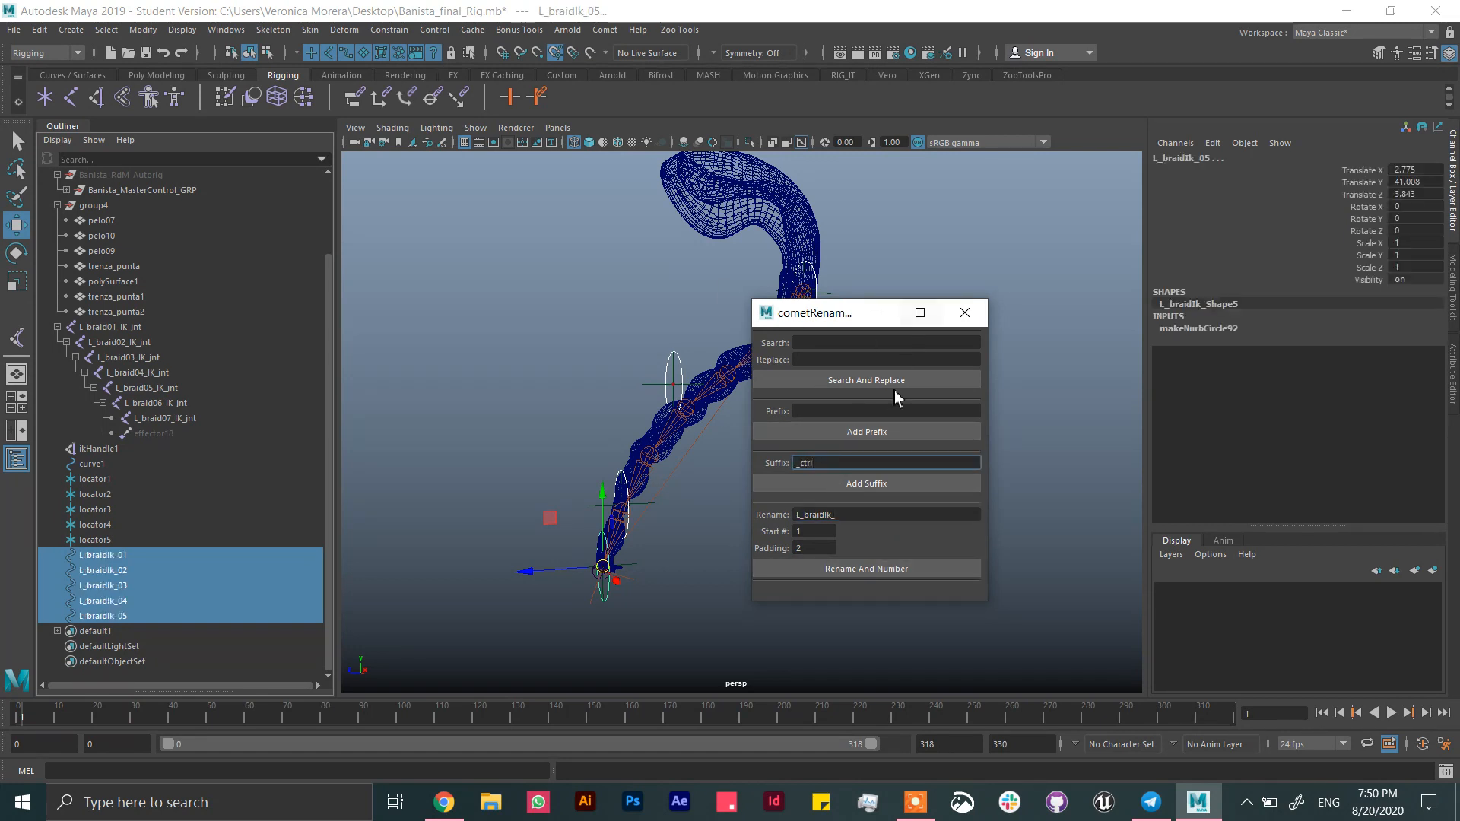
pyautogui.click(867, 483)
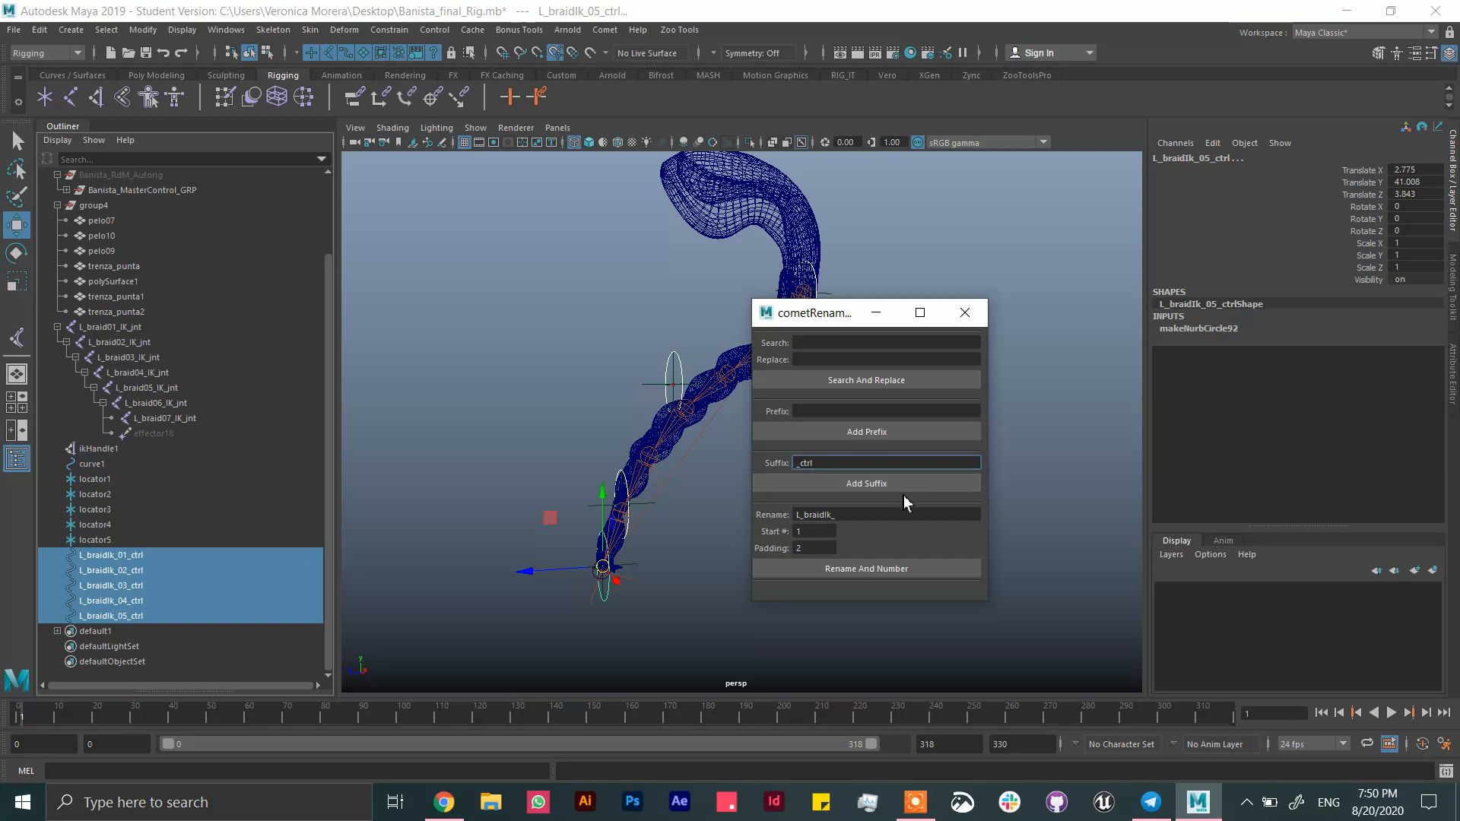
pyautogui.click(968, 317)
# - Parent locator1 through locator5 under the matching controls L_braidIk_01_ctrl through L_braidIk_05_ctrl in the Outliner
pyautogui.click(112, 480)
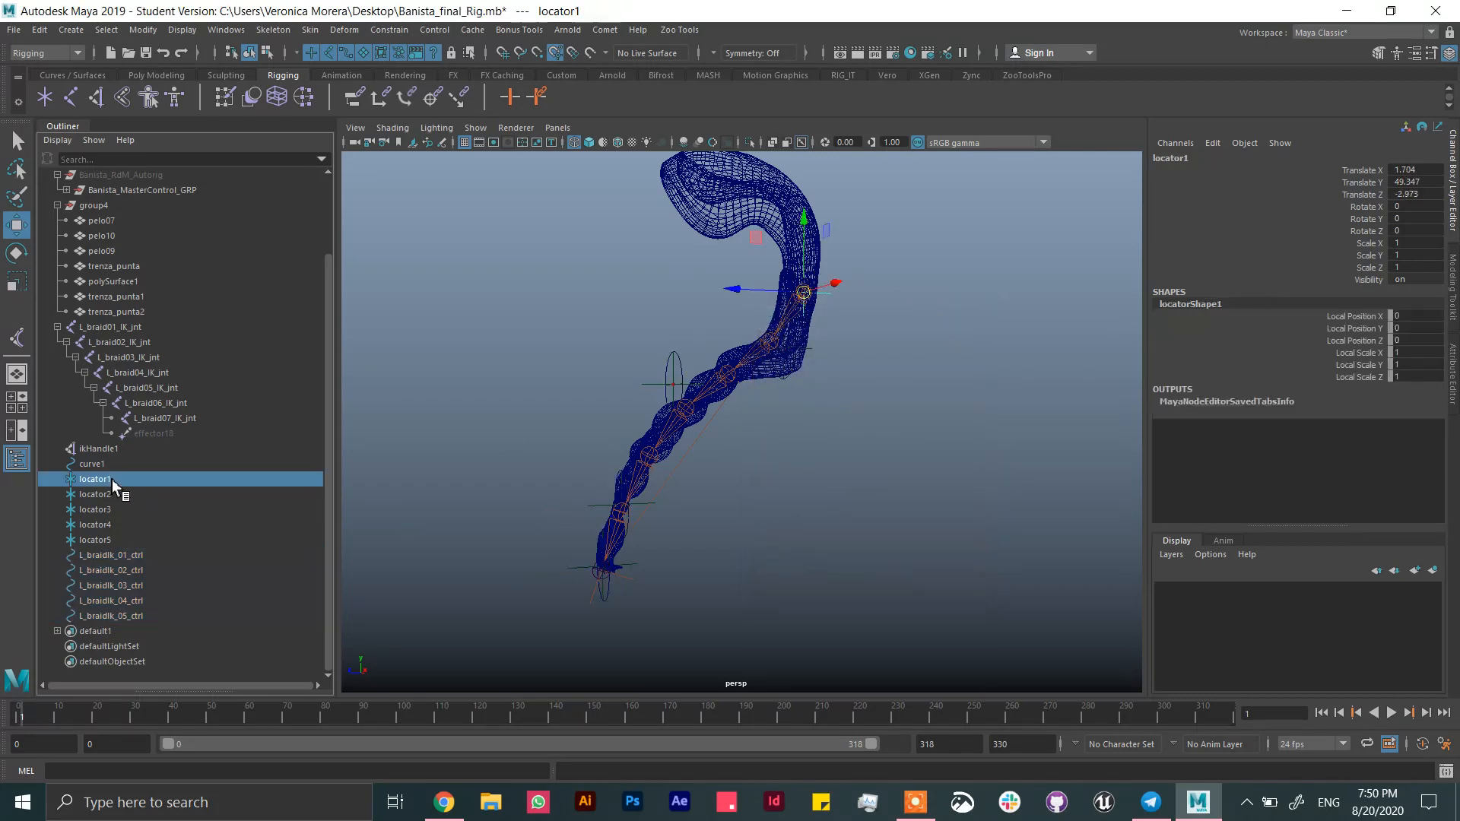
pyautogui.moveTo(113, 480); pyautogui.dragTo(126, 555, button='middle')
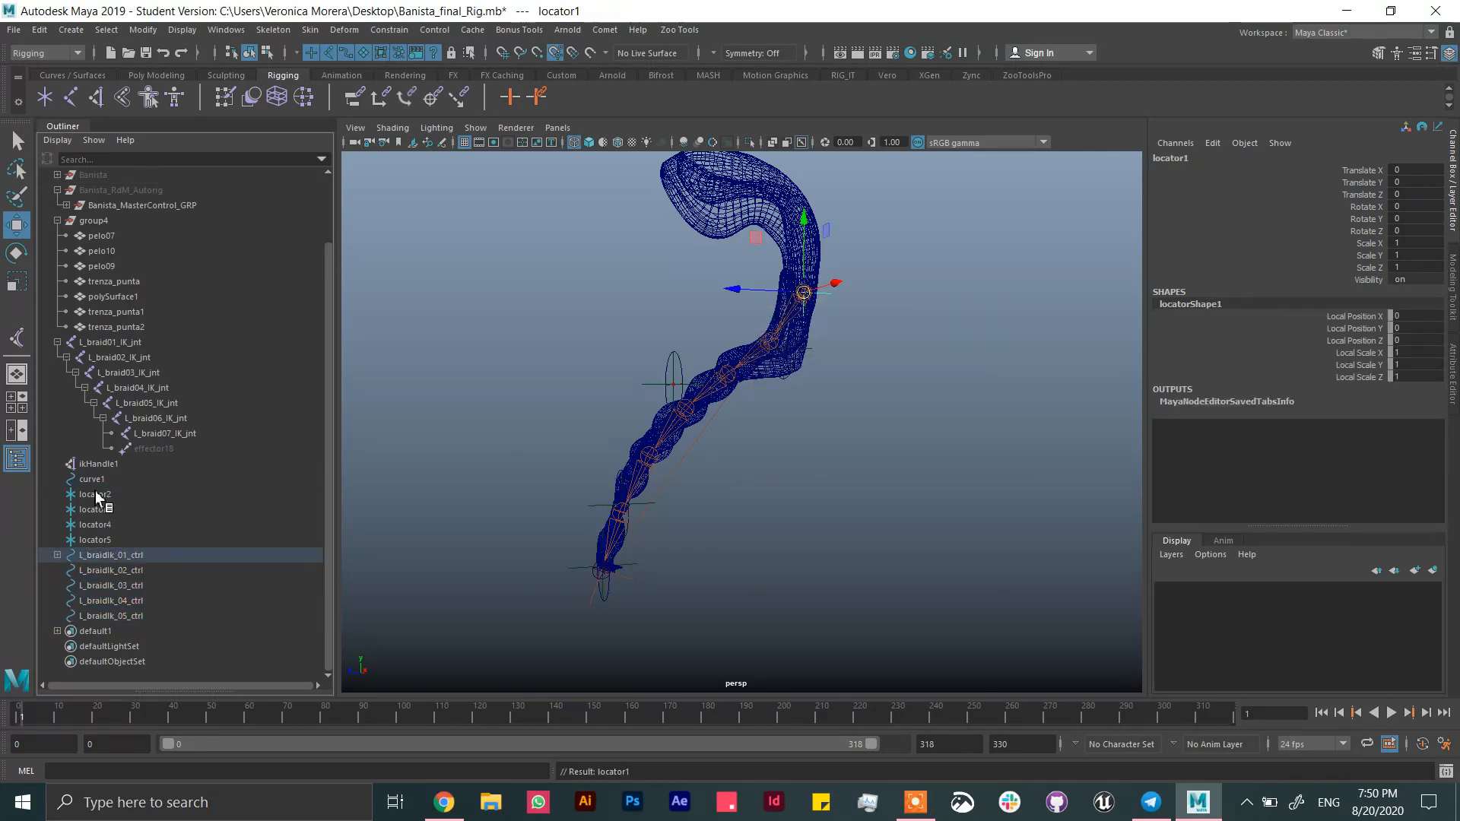
pyautogui.click(97, 496)
pyautogui.moveTo(95, 505); pyautogui.dragTo(130, 572, button='middle')
pyautogui.click(91, 511)
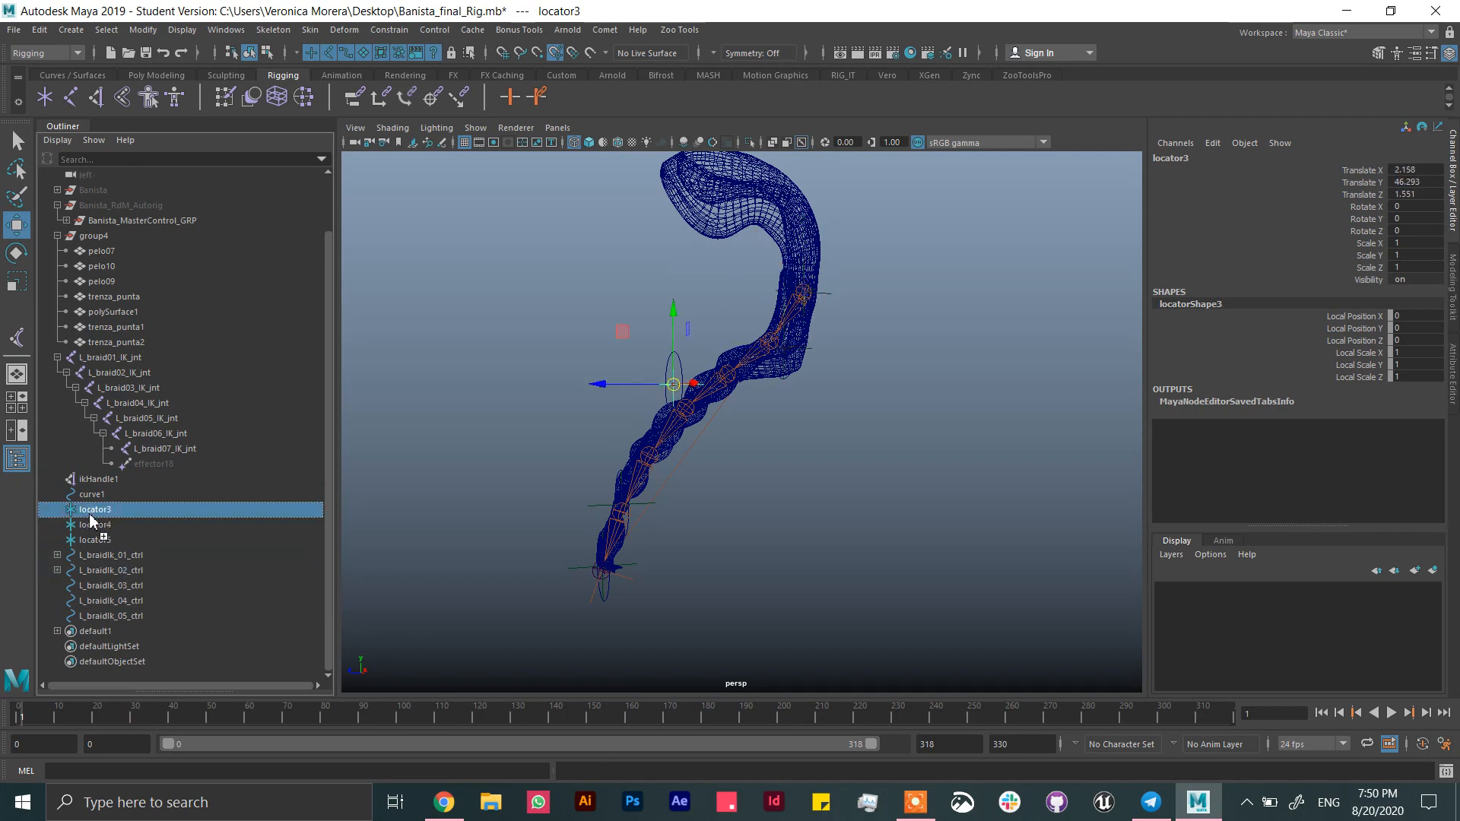
pyautogui.moveTo(90, 521); pyautogui.dragTo(120, 584, button='middle')
pyautogui.click(98, 523)
pyautogui.moveTo(93, 528); pyautogui.dragTo(122, 603, button='middle')
pyautogui.click(103, 540)
pyautogui.moveTo(99, 541); pyautogui.dragTo(108, 614, button='middle')
# - Apply Comet's zeroOut to L_braidIk_01_ctrl through L_braidIk_05_ctrl to give each control a zero group
pyautogui.click(112, 556)
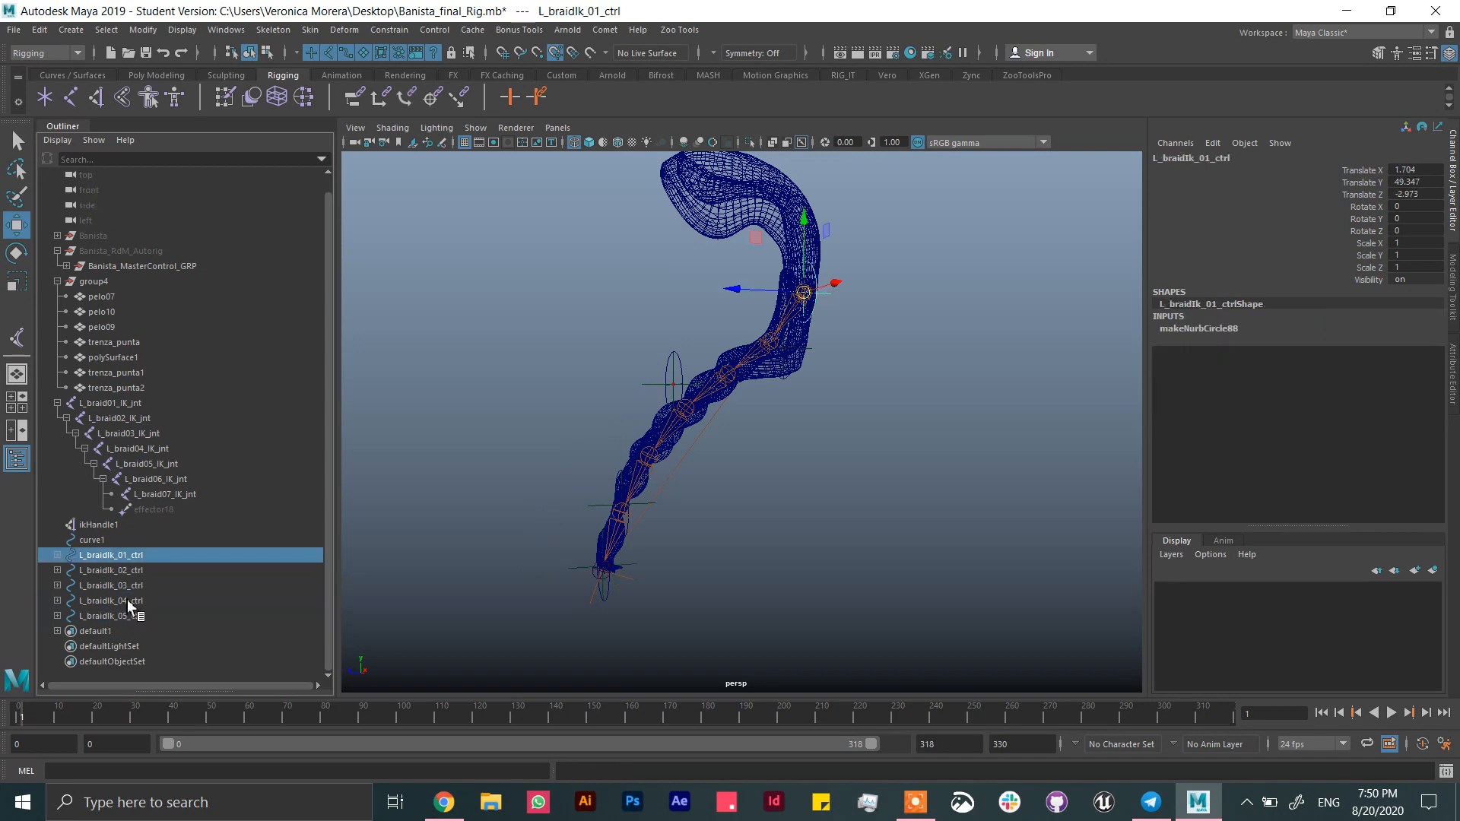
pyautogui.keyDown('shift'); pyautogui.click(129, 616); pyautogui.keyUp('shift')
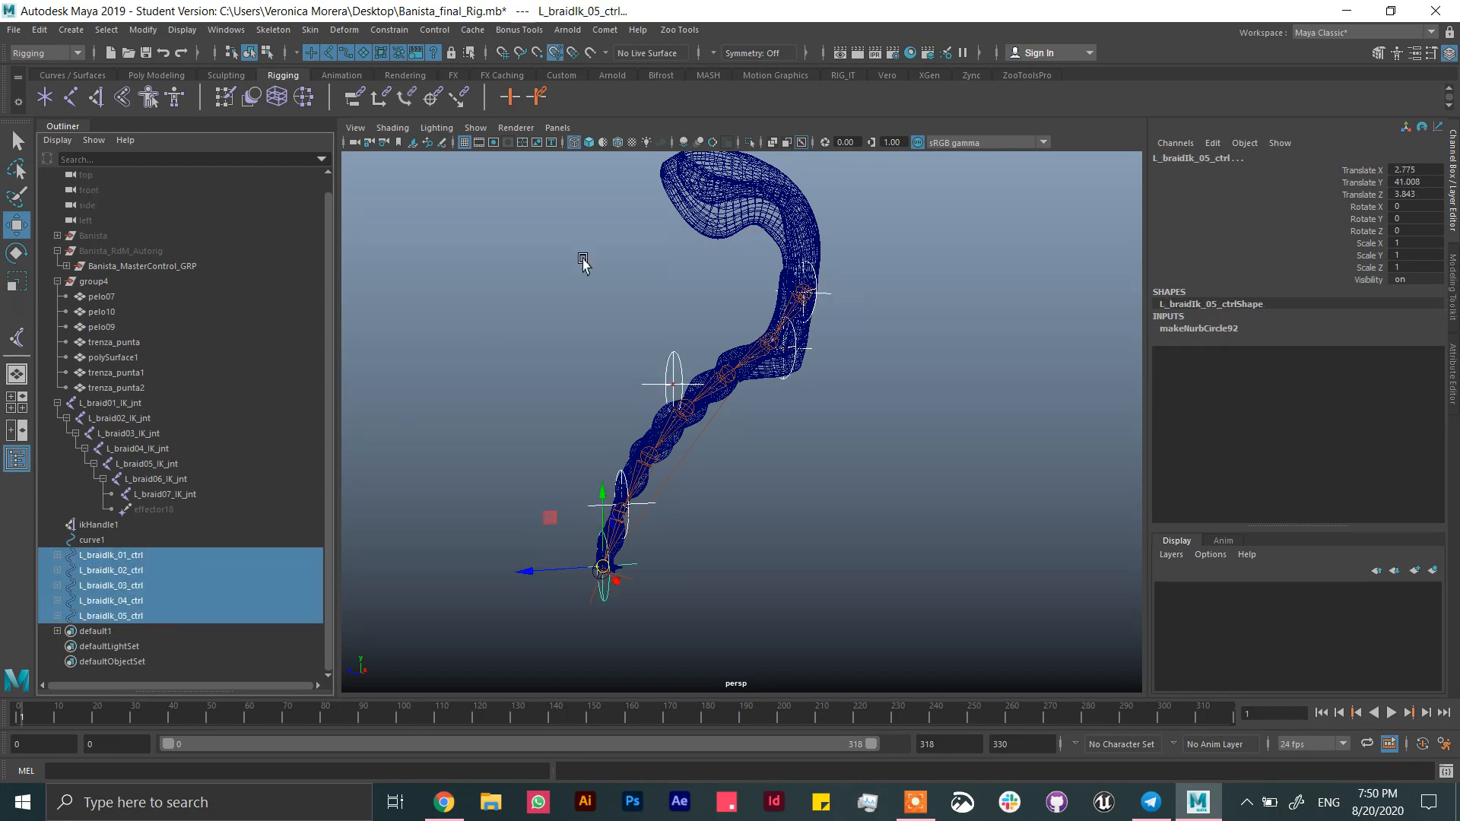
pyautogui.click(607, 30)
pyautogui.moveTo(668, 135)
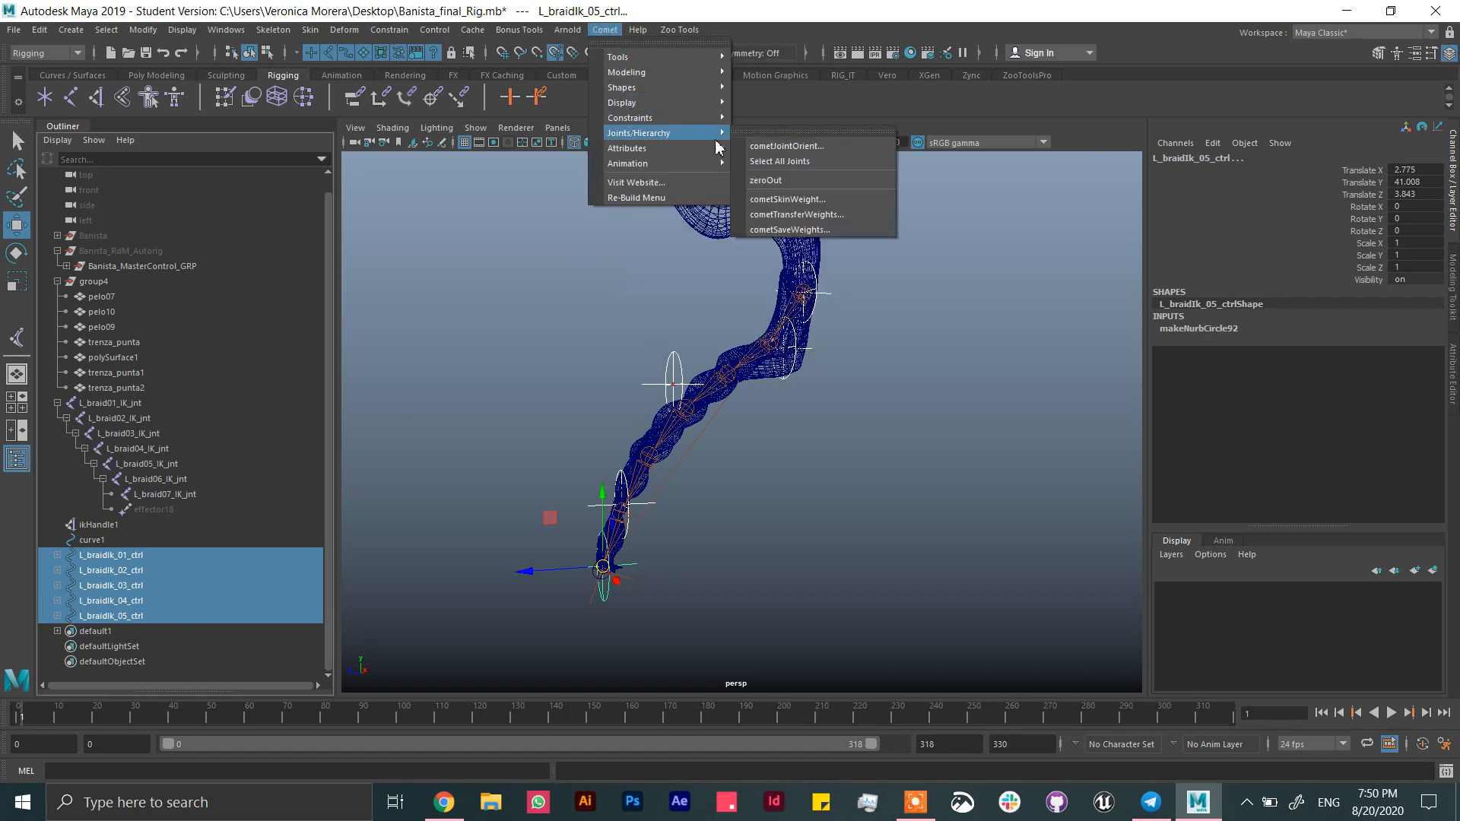
pyautogui.click(793, 181)
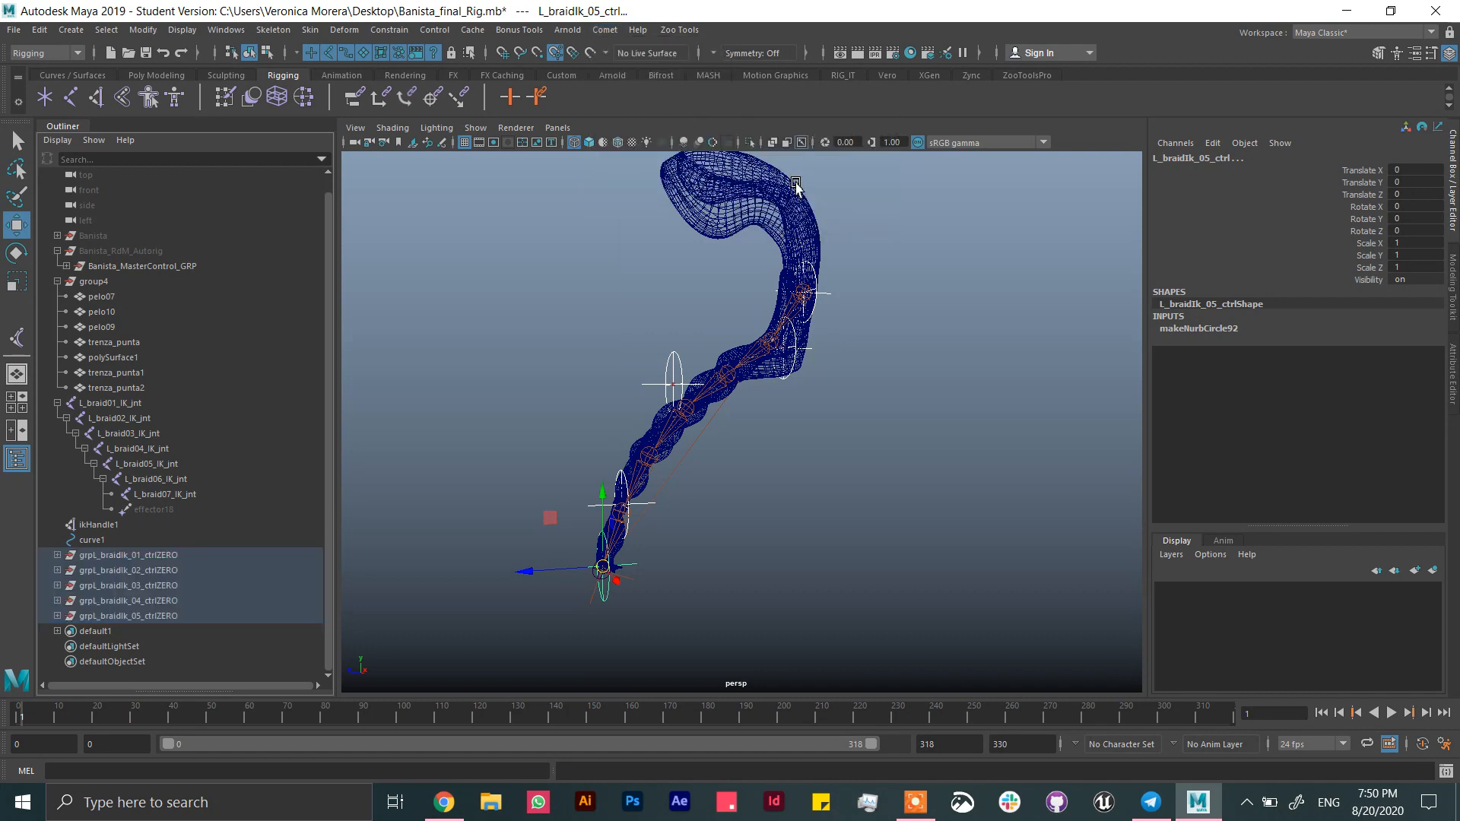
# - Apply Comet's zeroOut to grpL_braidIk_01_ctrlZERO through grpL_braidIk_05_ctrlZERO to add a second zero group above each, and check the resulting hierarchy
pyautogui.click(200, 555)
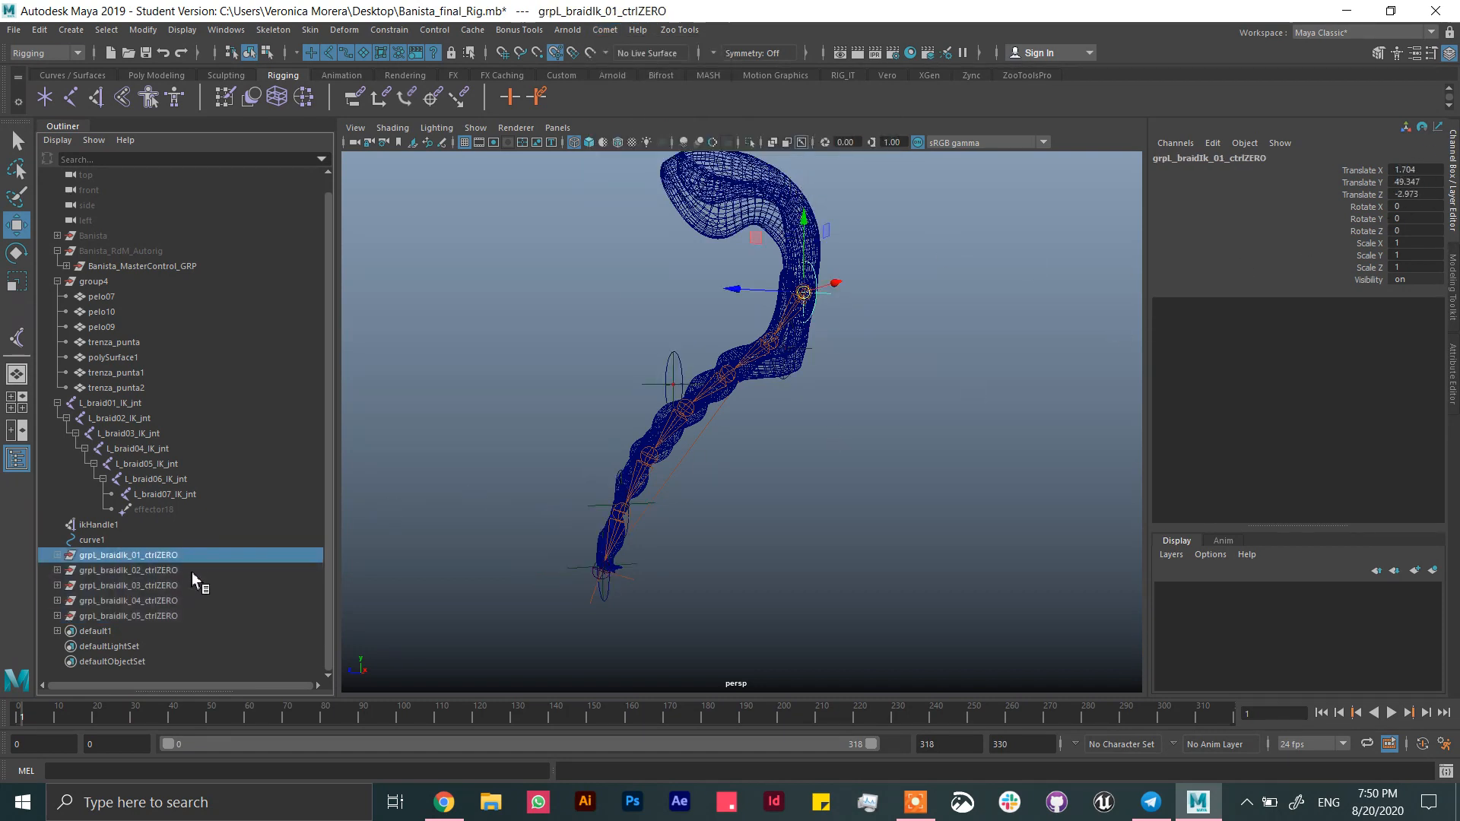
pyautogui.keyDown('shift'); pyautogui.click(175, 616); pyautogui.keyUp('shift')
pyautogui.click(605, 30)
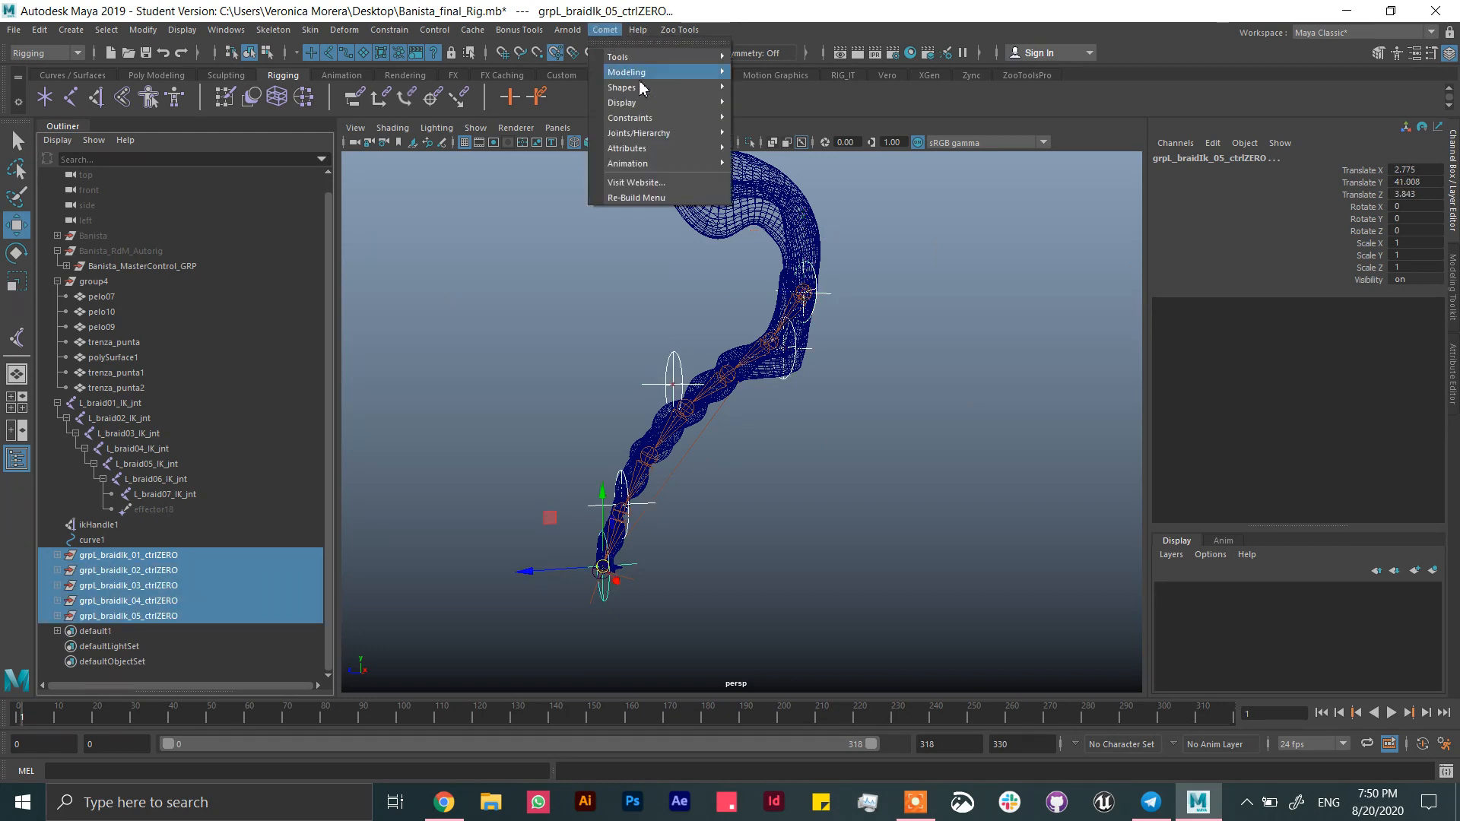
pyautogui.moveTo(684, 133)
pyautogui.click(791, 183)
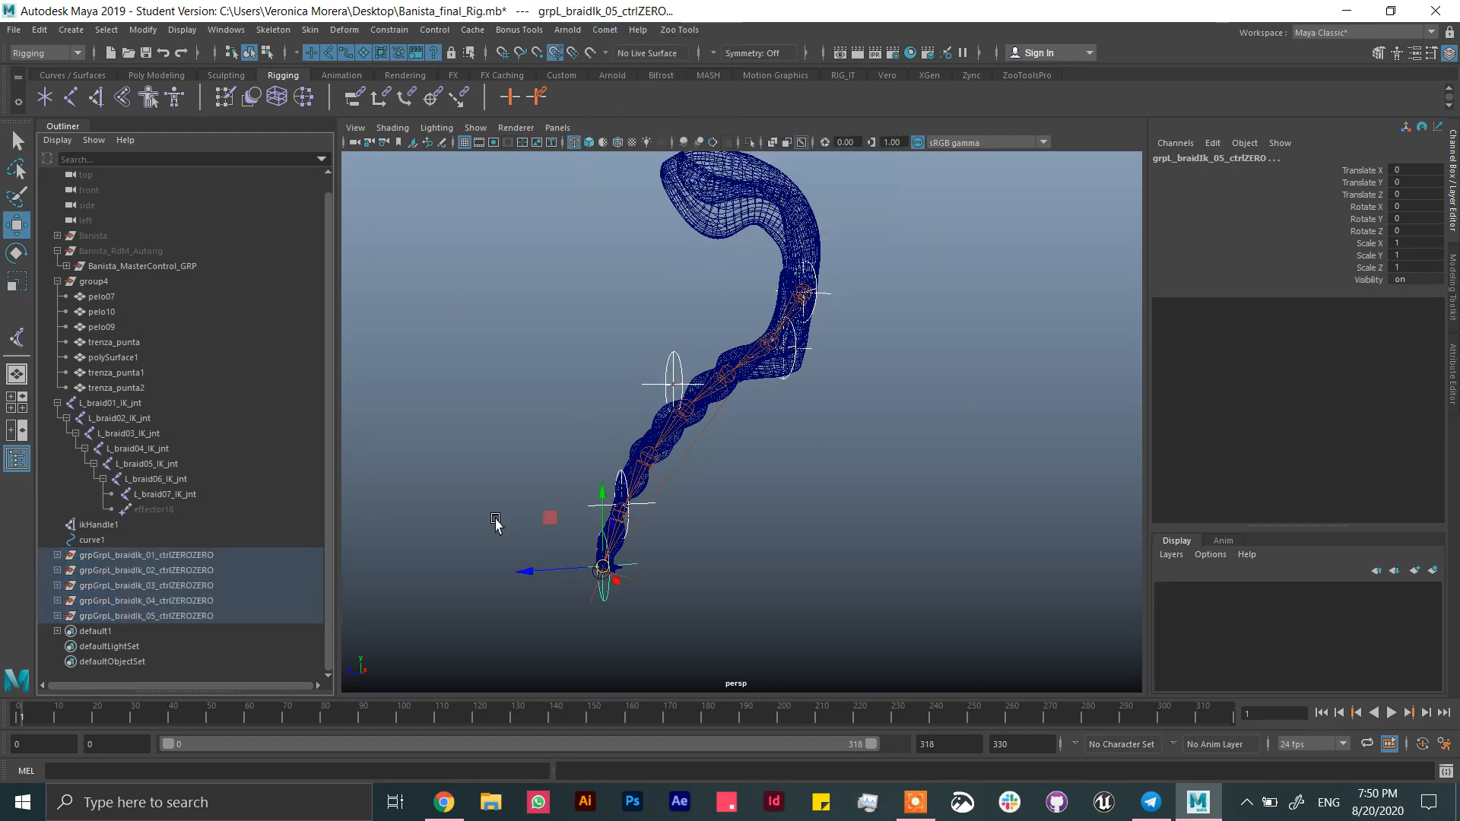
pyautogui.click(57, 556)
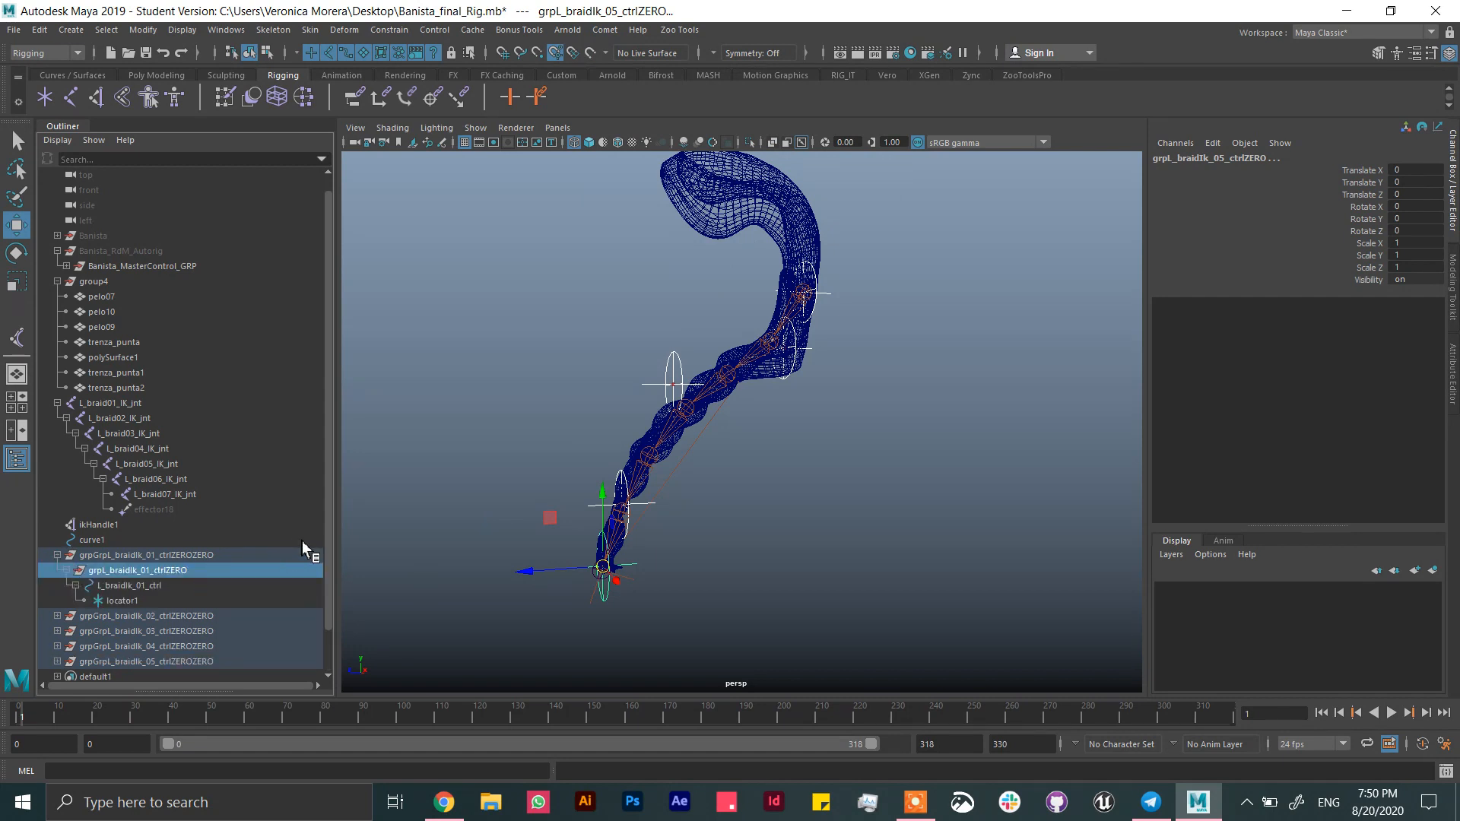
pyautogui.scroll(-1, 328, 504)
pyautogui.click(57, 570)
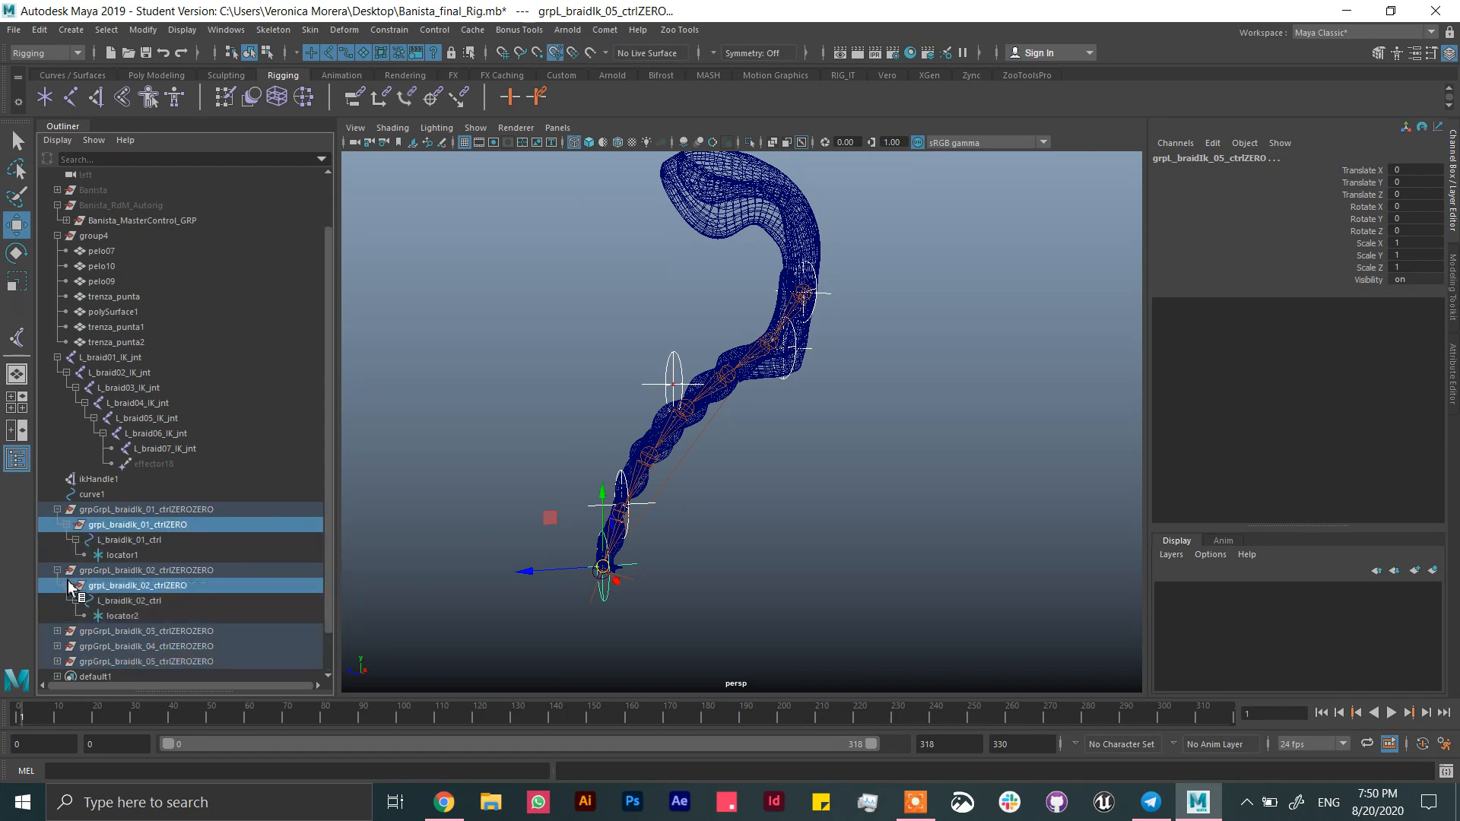
pyautogui.click(58, 509)
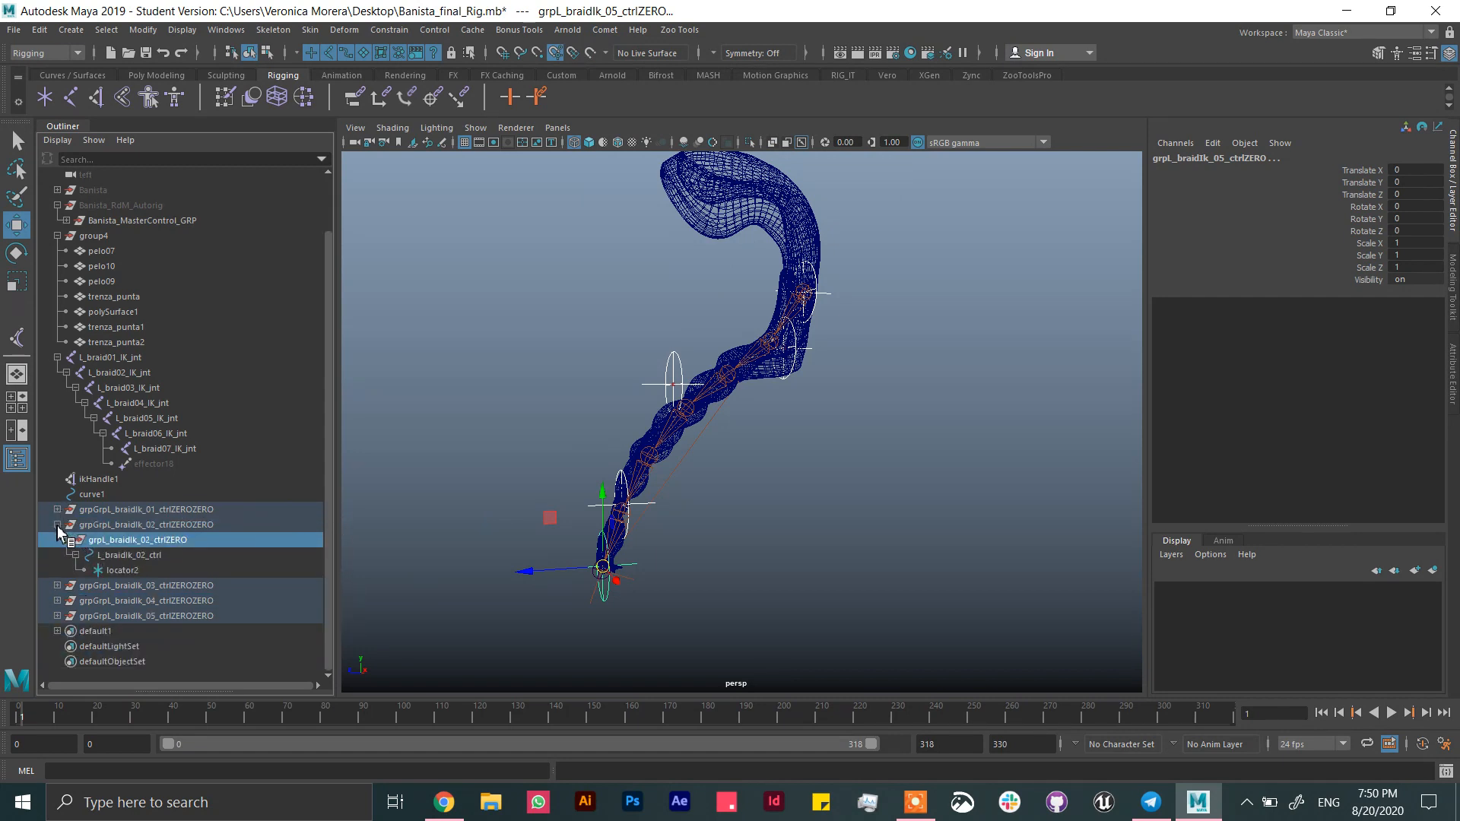
pyautogui.click(58, 524)
# - Group the five outer ZEROZERO groups under one parent group and expand its full hierarchy in the Outliner
pyautogui.click(131, 556)
pyautogui.keyDown('shift'); pyautogui.click(163, 615); pyautogui.keyUp('shift')
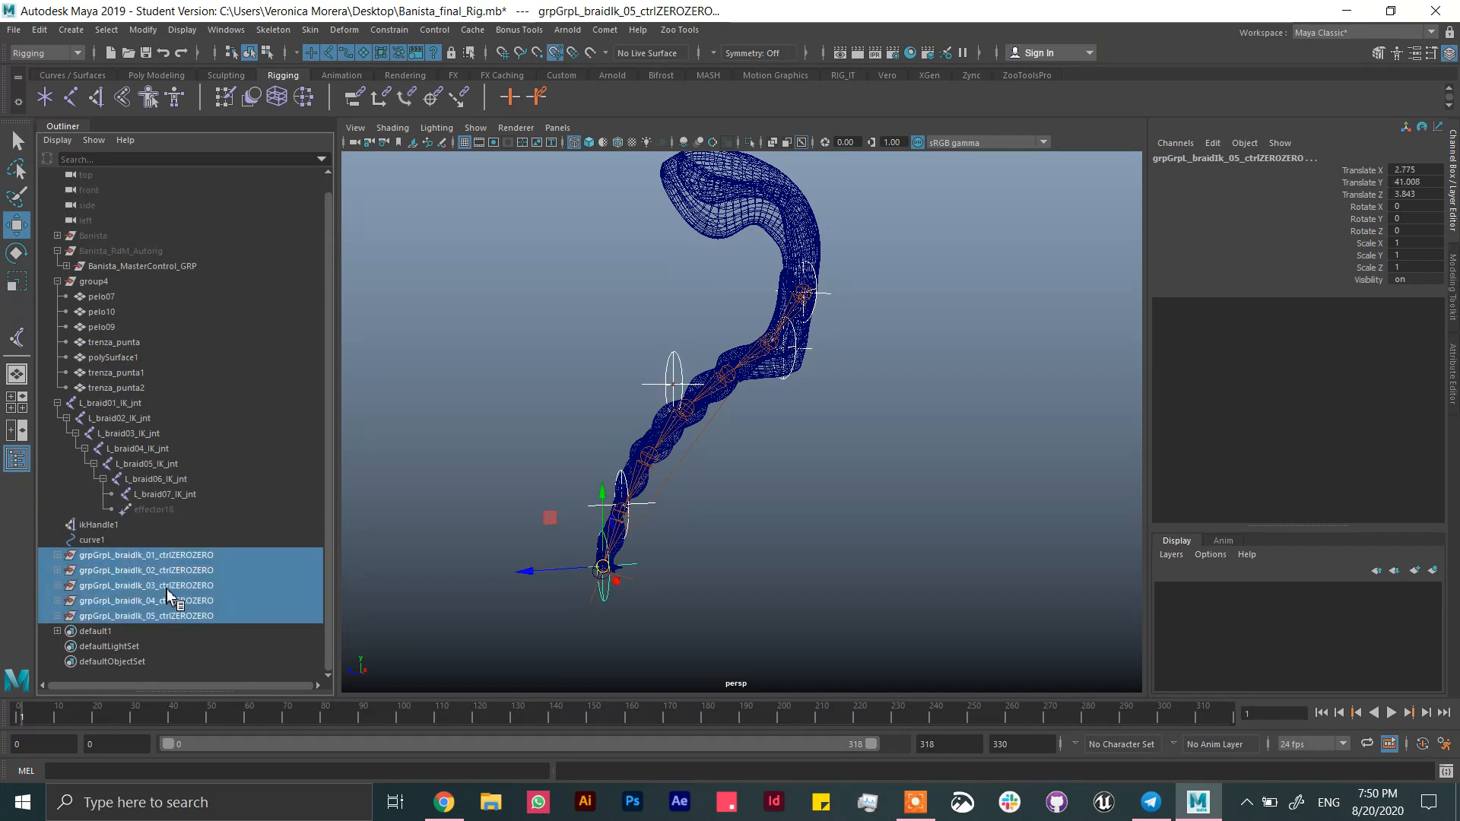
pyautogui.hotkey('ctrl', 'g')
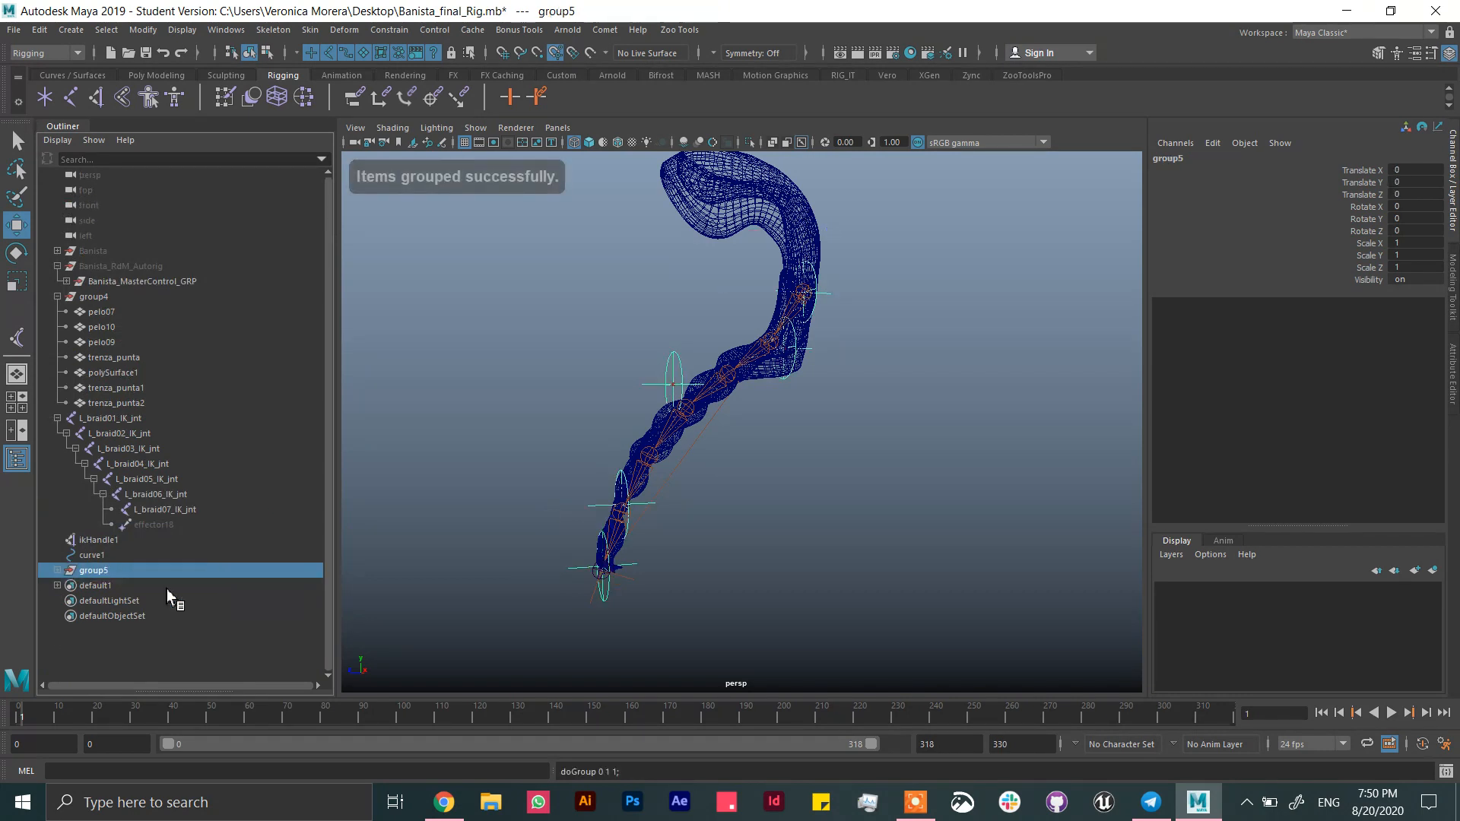
pyautogui.click(58, 572)
pyautogui.moveTo(328, 434); pyautogui.dragTo(346, 623)
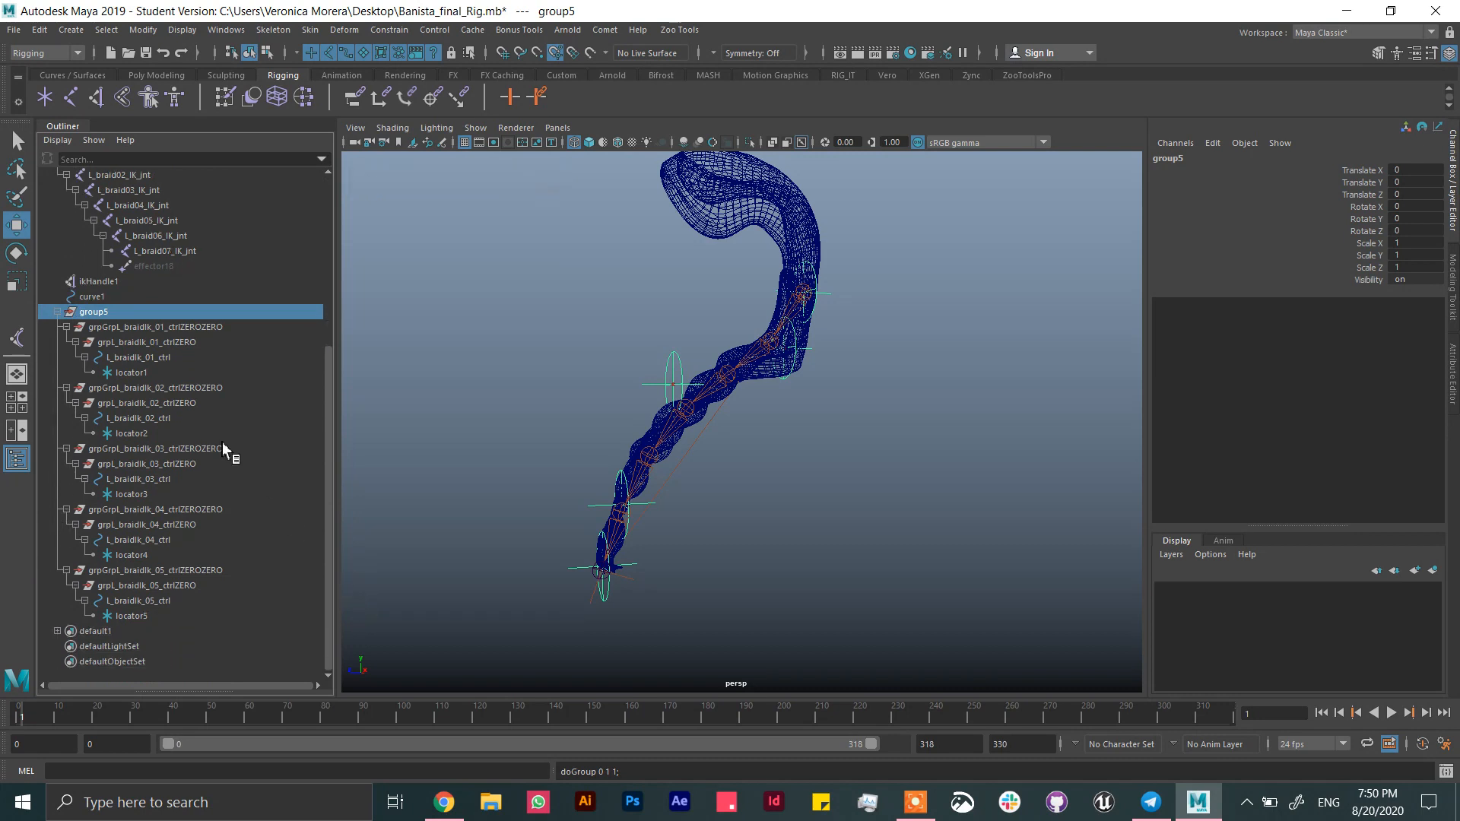
# - Rename and number the five inner zero groups with cometRename using base name L_braidParent and start number 1, and add the suffix _grp
pyautogui.click(181, 343)
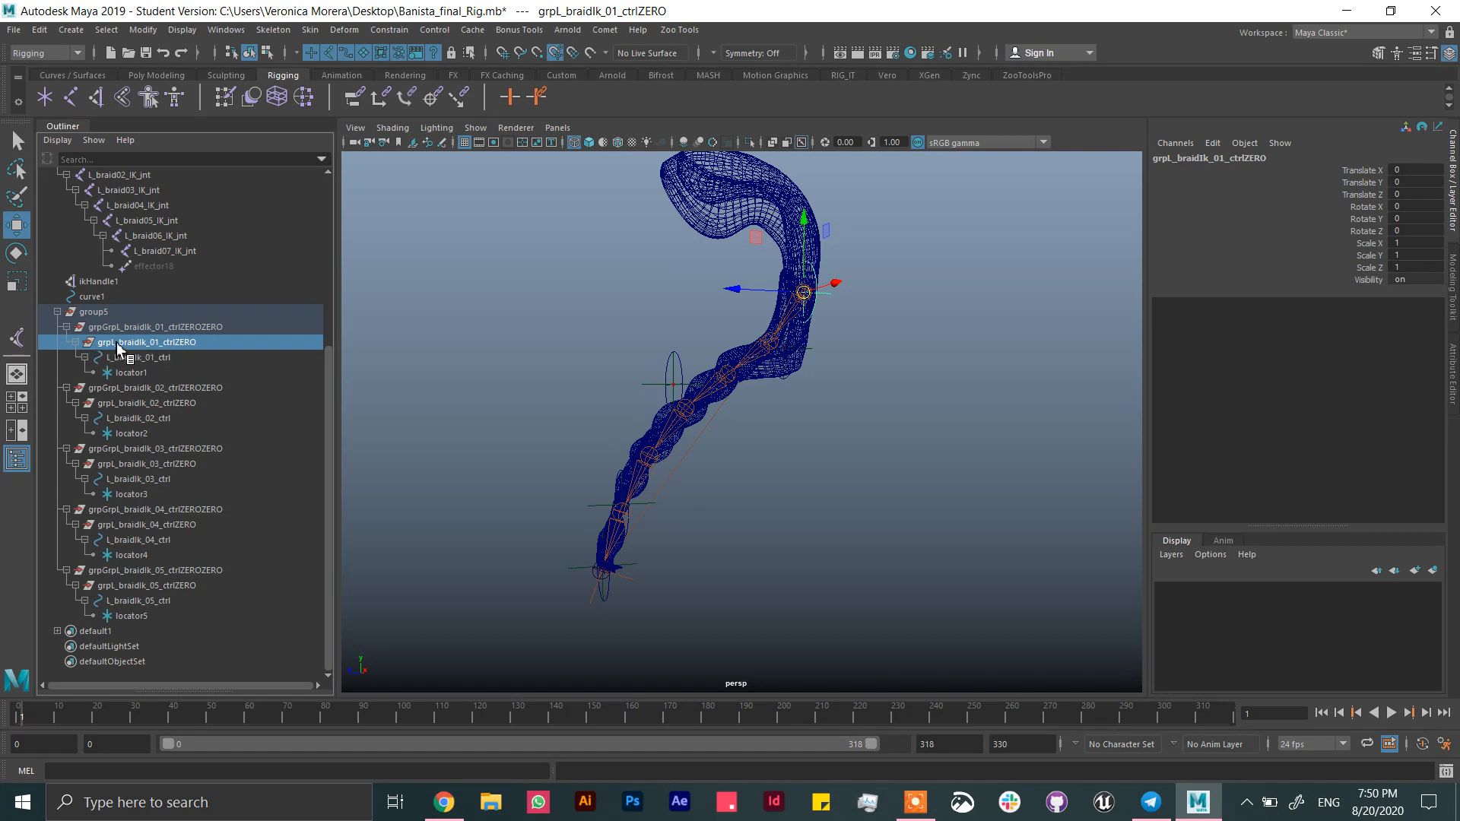
pyautogui.click(139, 356)
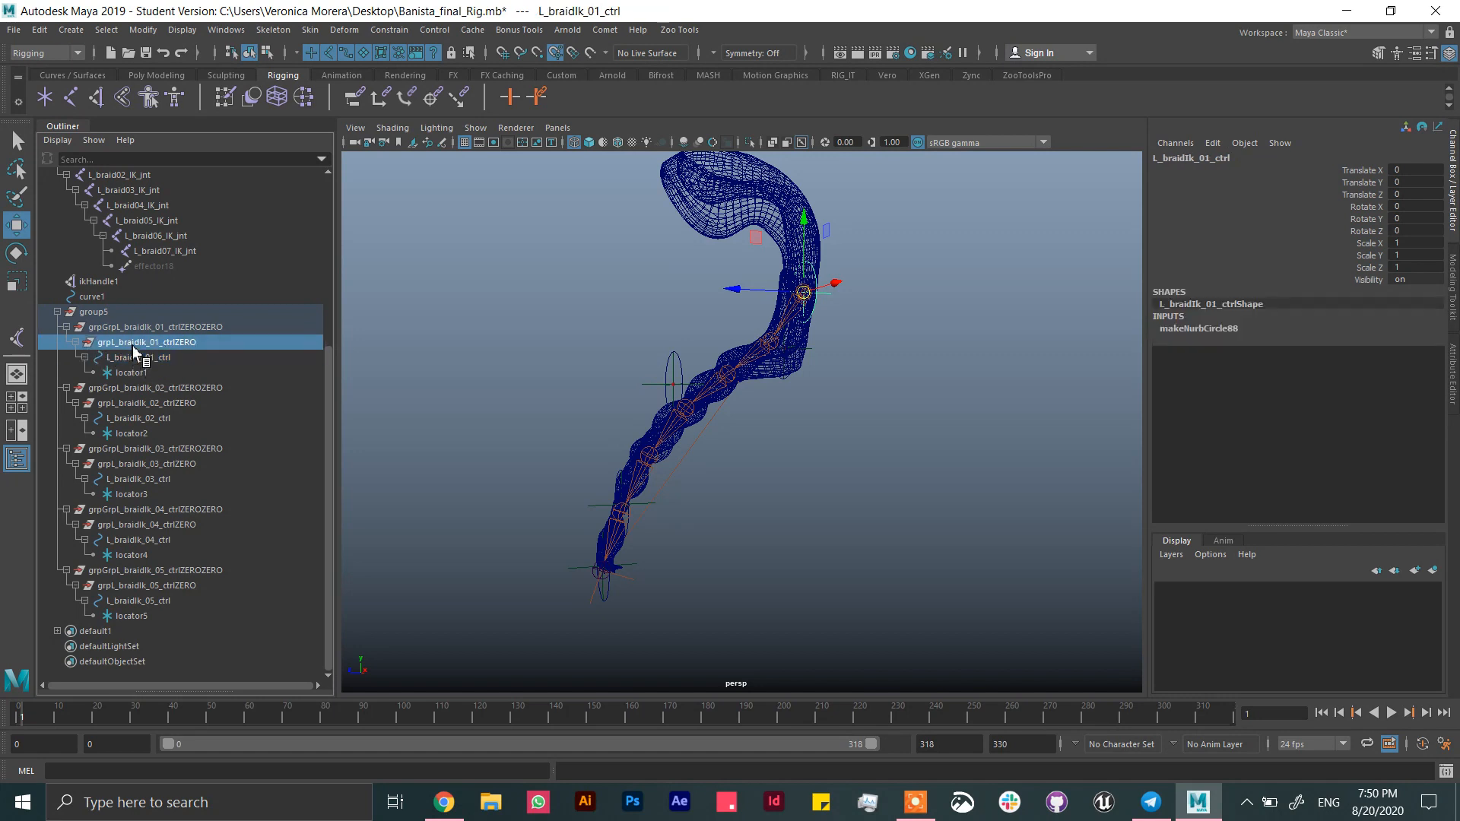
pyautogui.keyDown('ctrl'); pyautogui.click(188, 403); pyautogui.keyUp('ctrl')
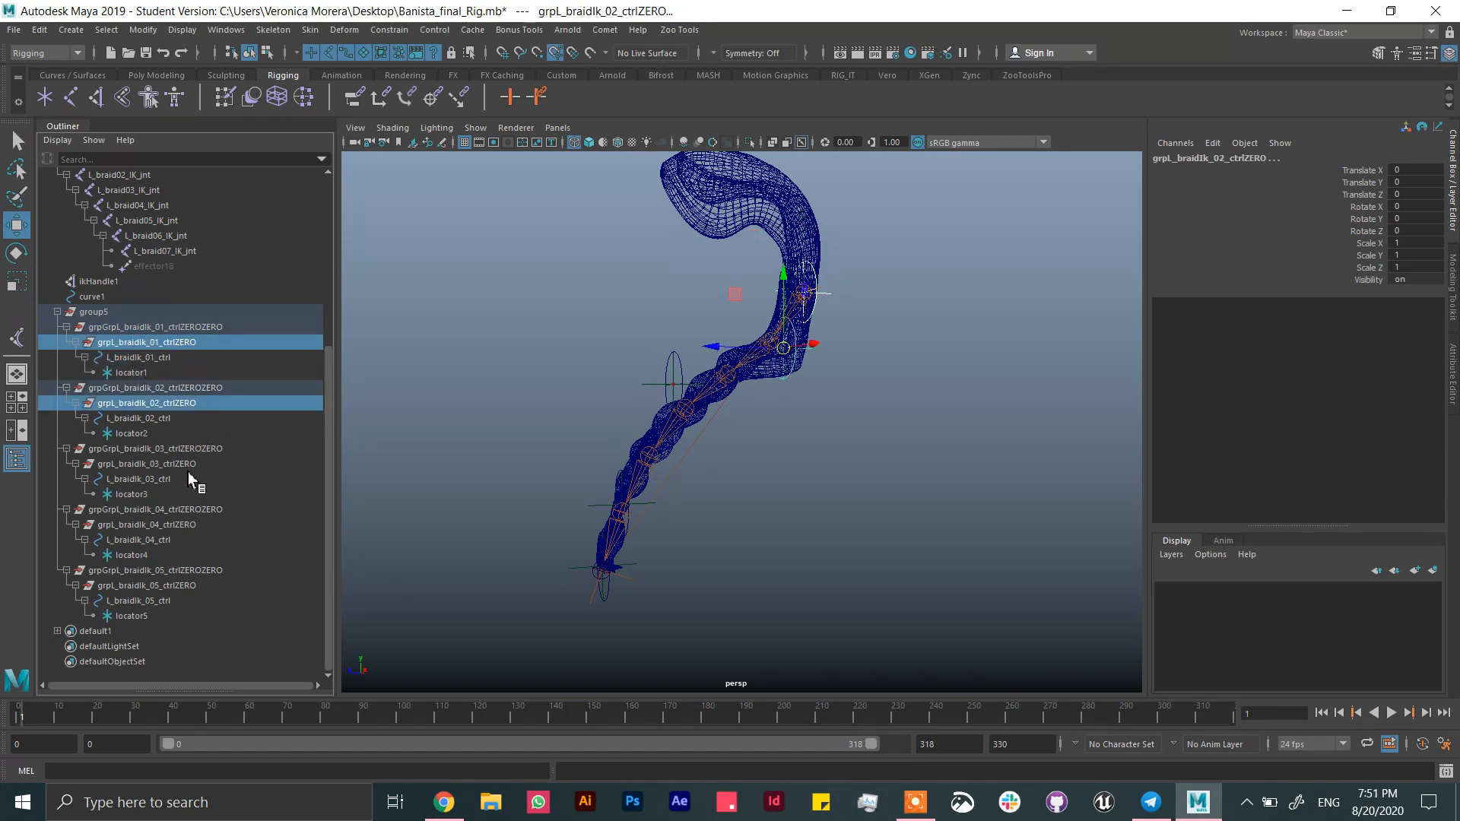
pyautogui.keyDown('ctrl'); pyautogui.click(190, 463); pyautogui.keyUp('ctrl')
pyautogui.keyDown('ctrl'); pyautogui.click(190, 525); pyautogui.keyUp('ctrl')
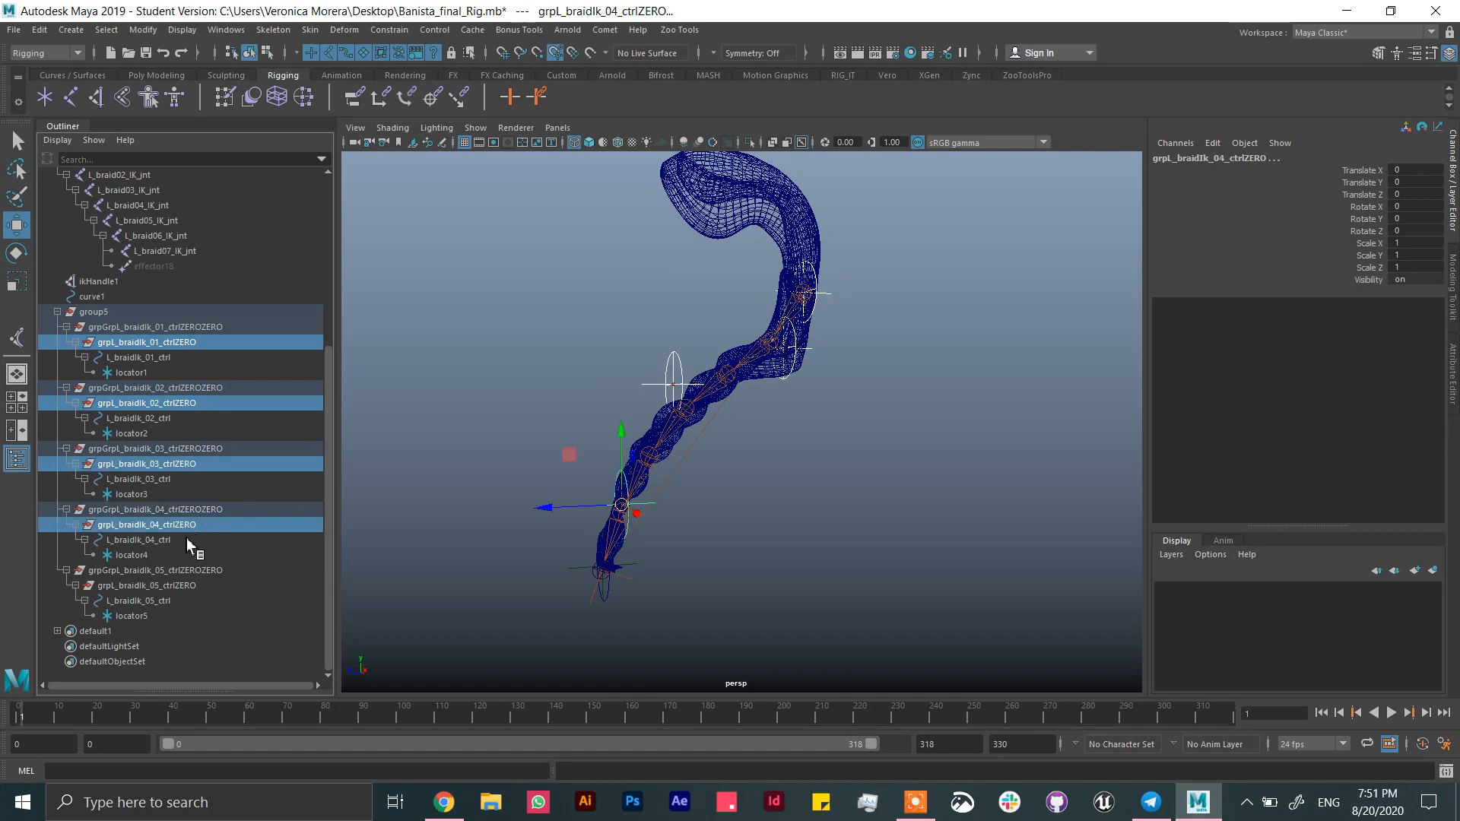
pyautogui.keyDown('ctrl'); pyautogui.click(190, 587); pyautogui.keyUp('ctrl')
pyautogui.click(605, 30)
pyautogui.moveTo(643, 61)
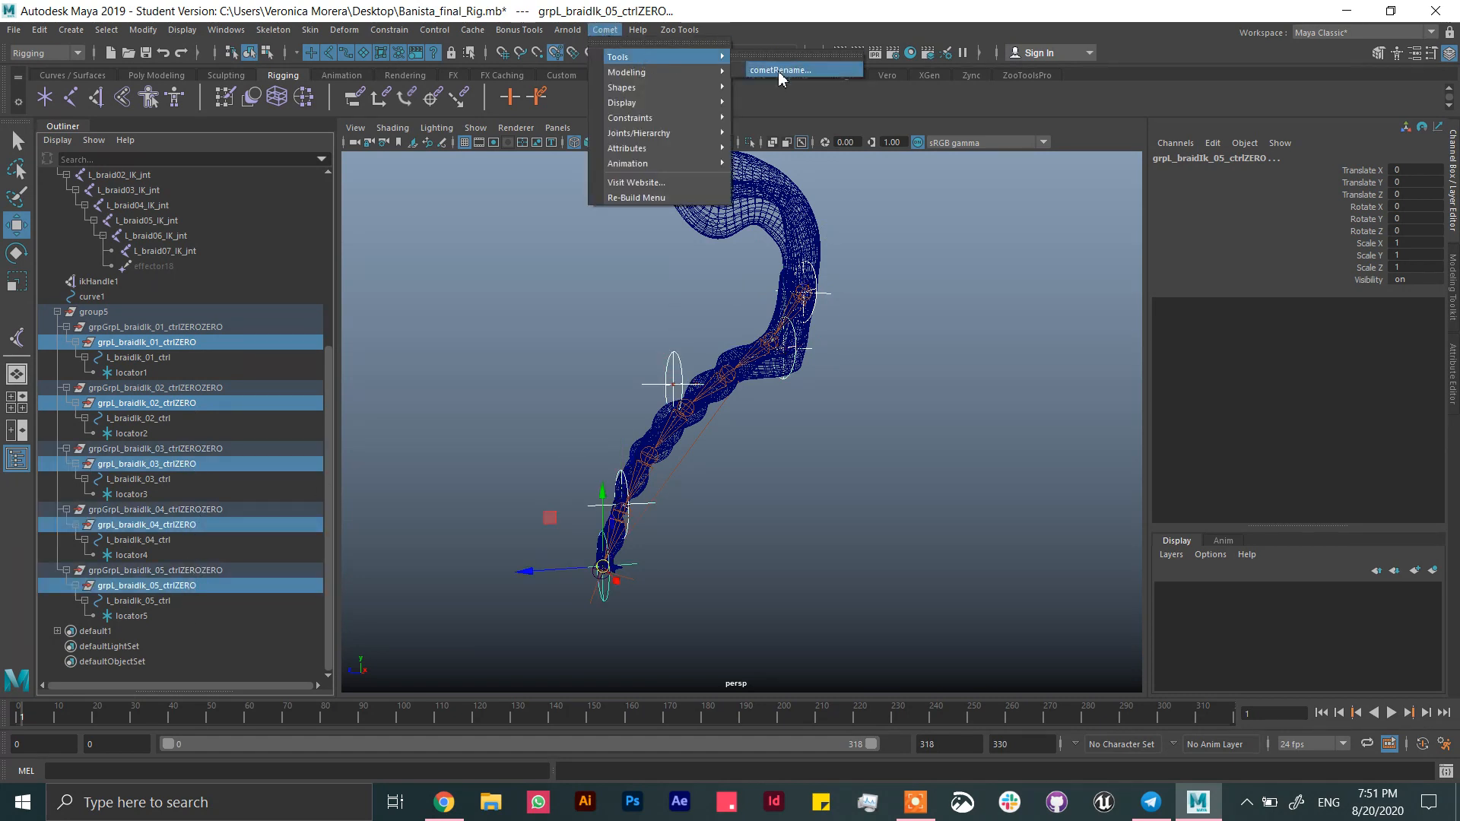
pyautogui.click(783, 74)
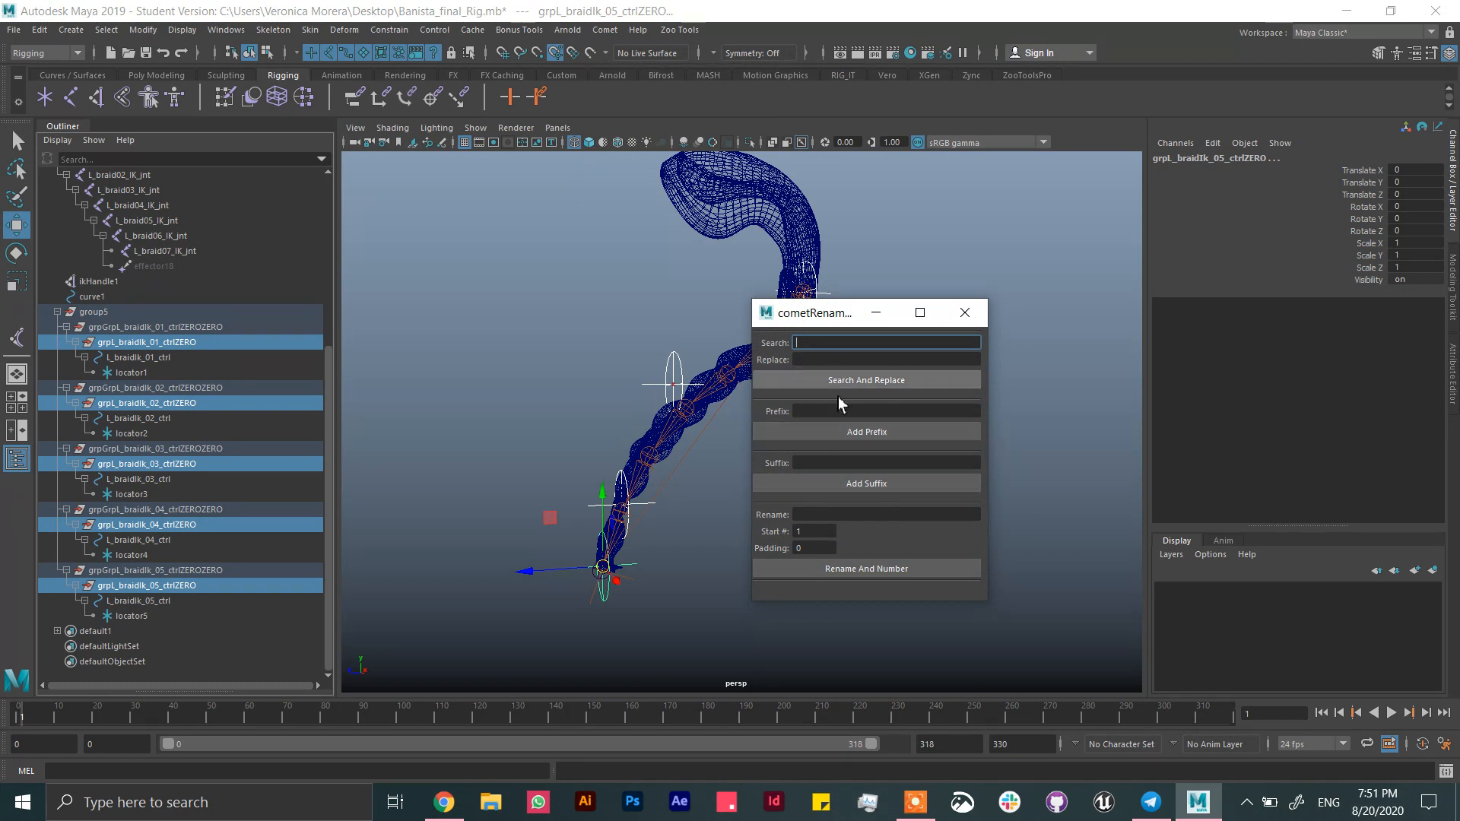
pyautogui.click(828, 514)
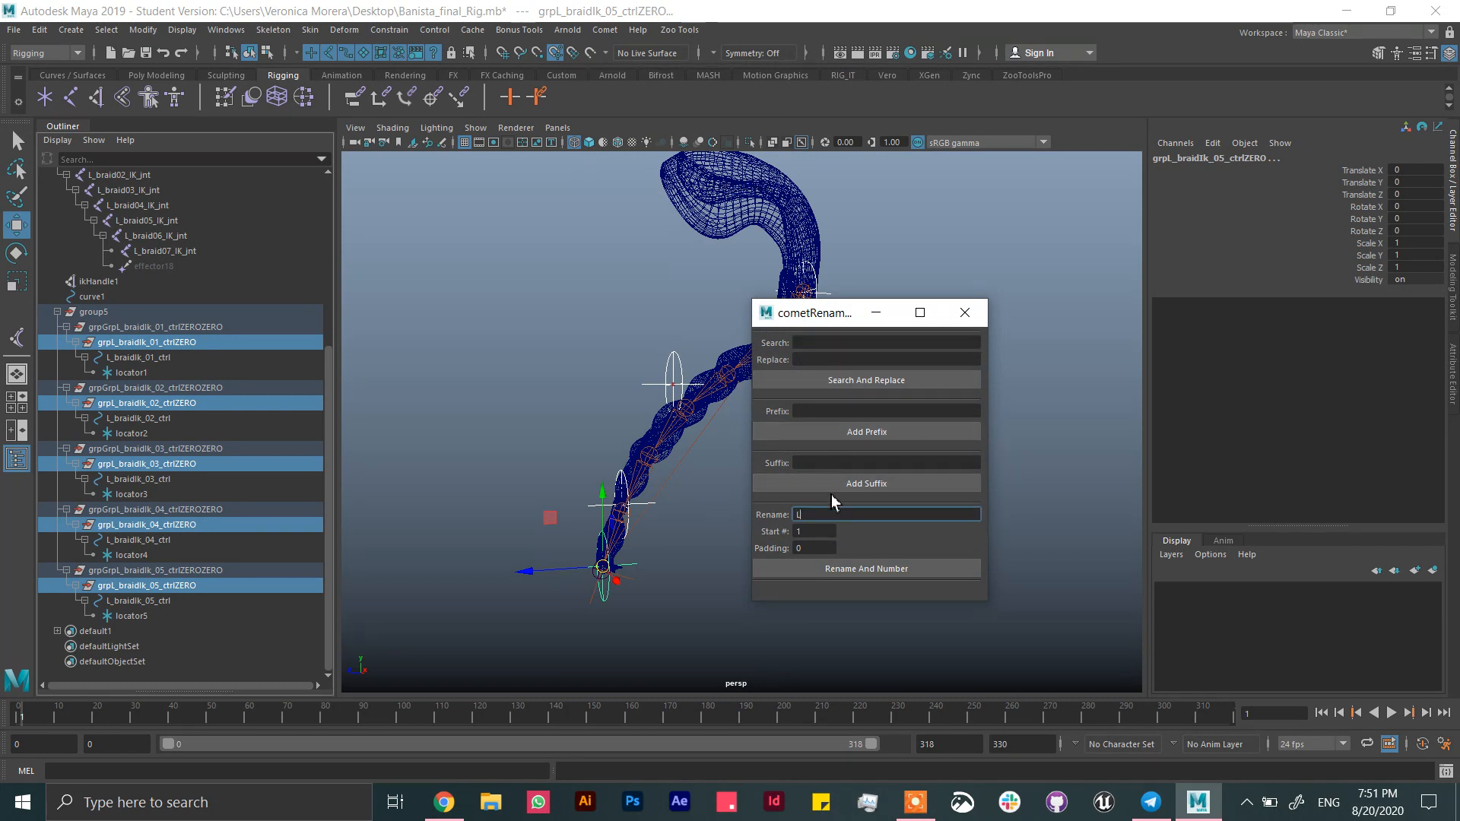
pyautogui.write('L_braid')
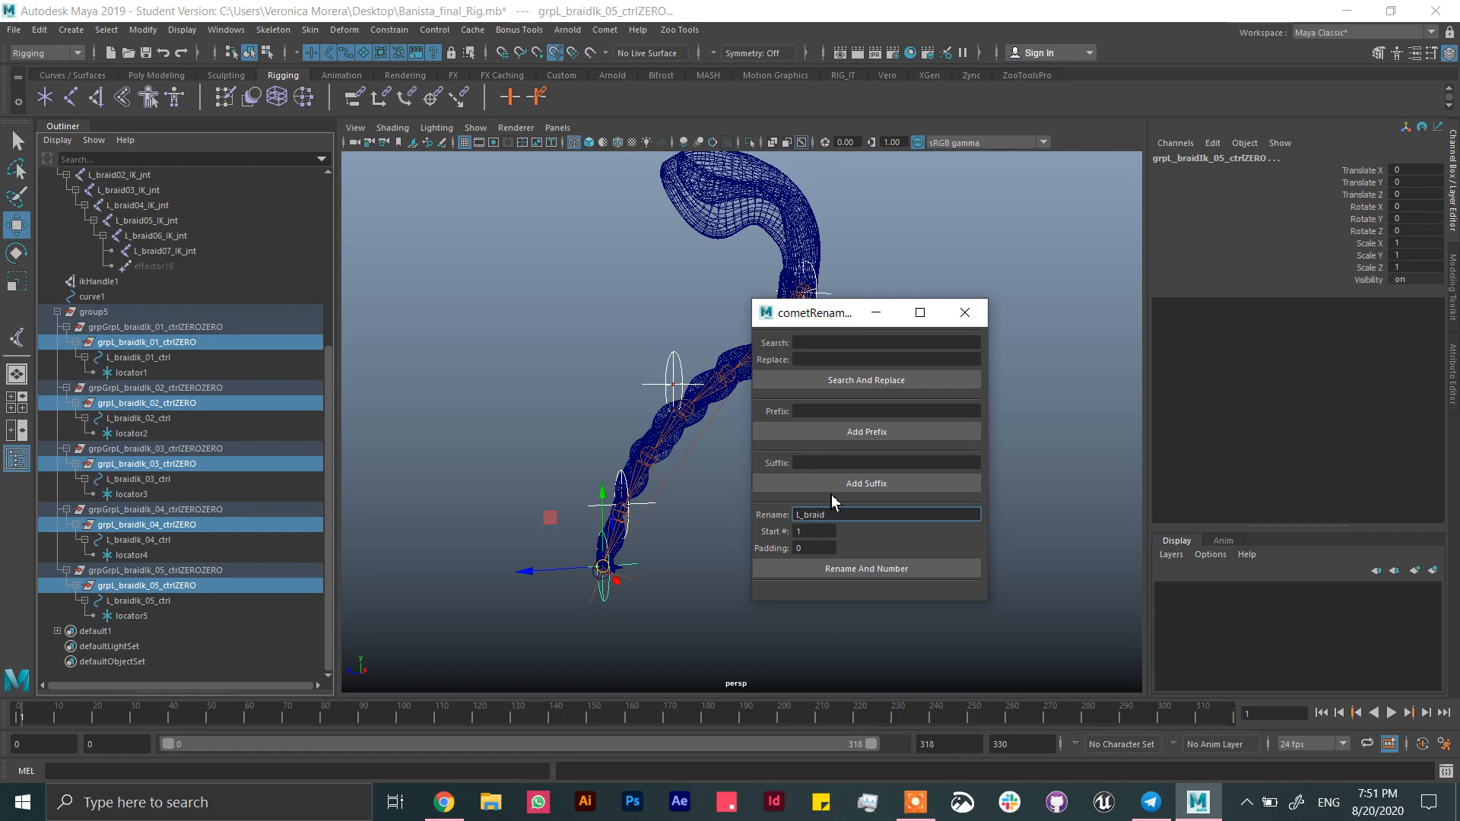
pyautogui.press('capslock')
pyautogui.write('idParent_gr')
pyautogui.click(815, 461)
pyautogui.write('_')
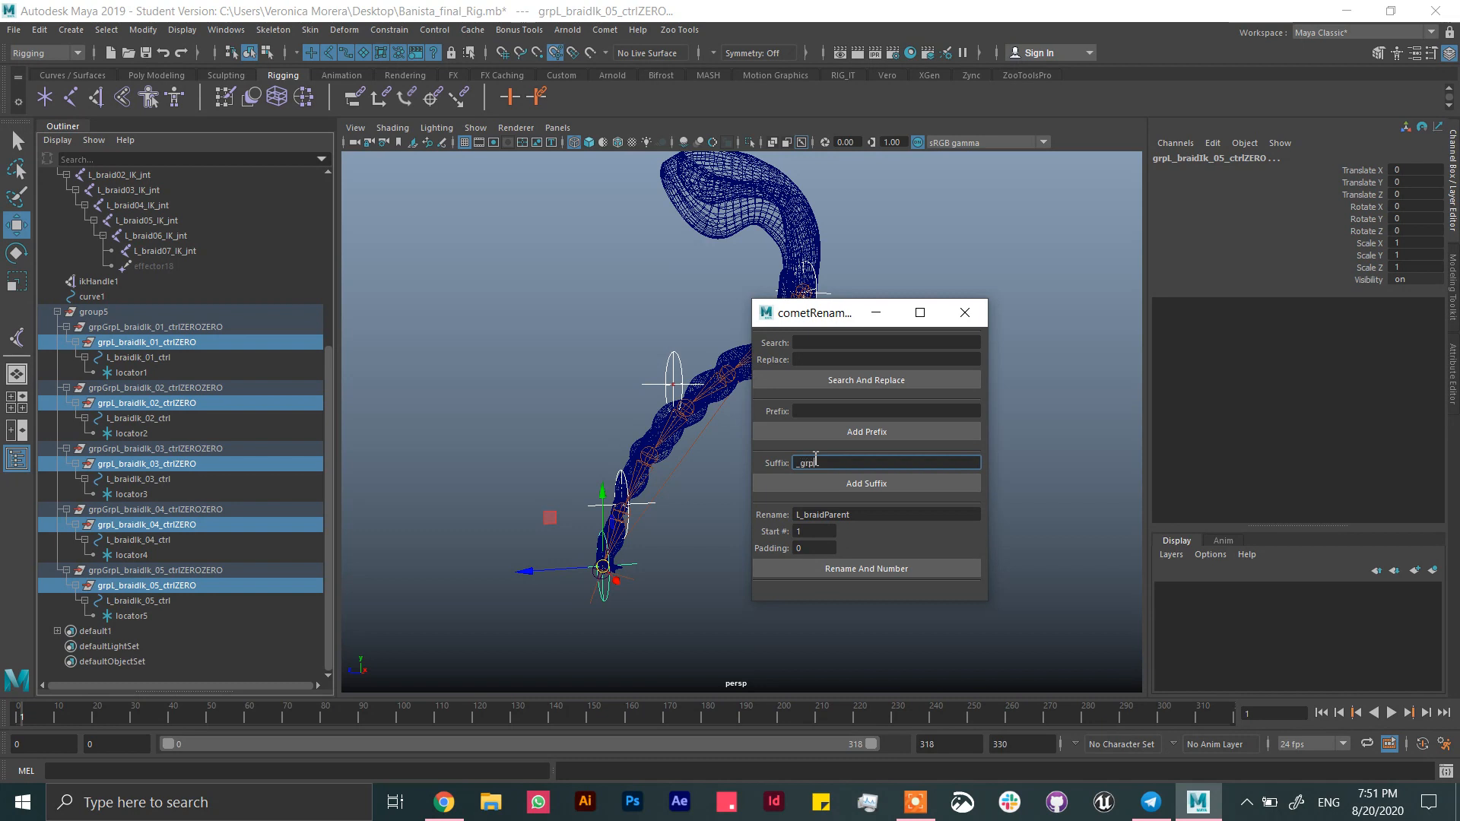
pyautogui.click(835, 566)
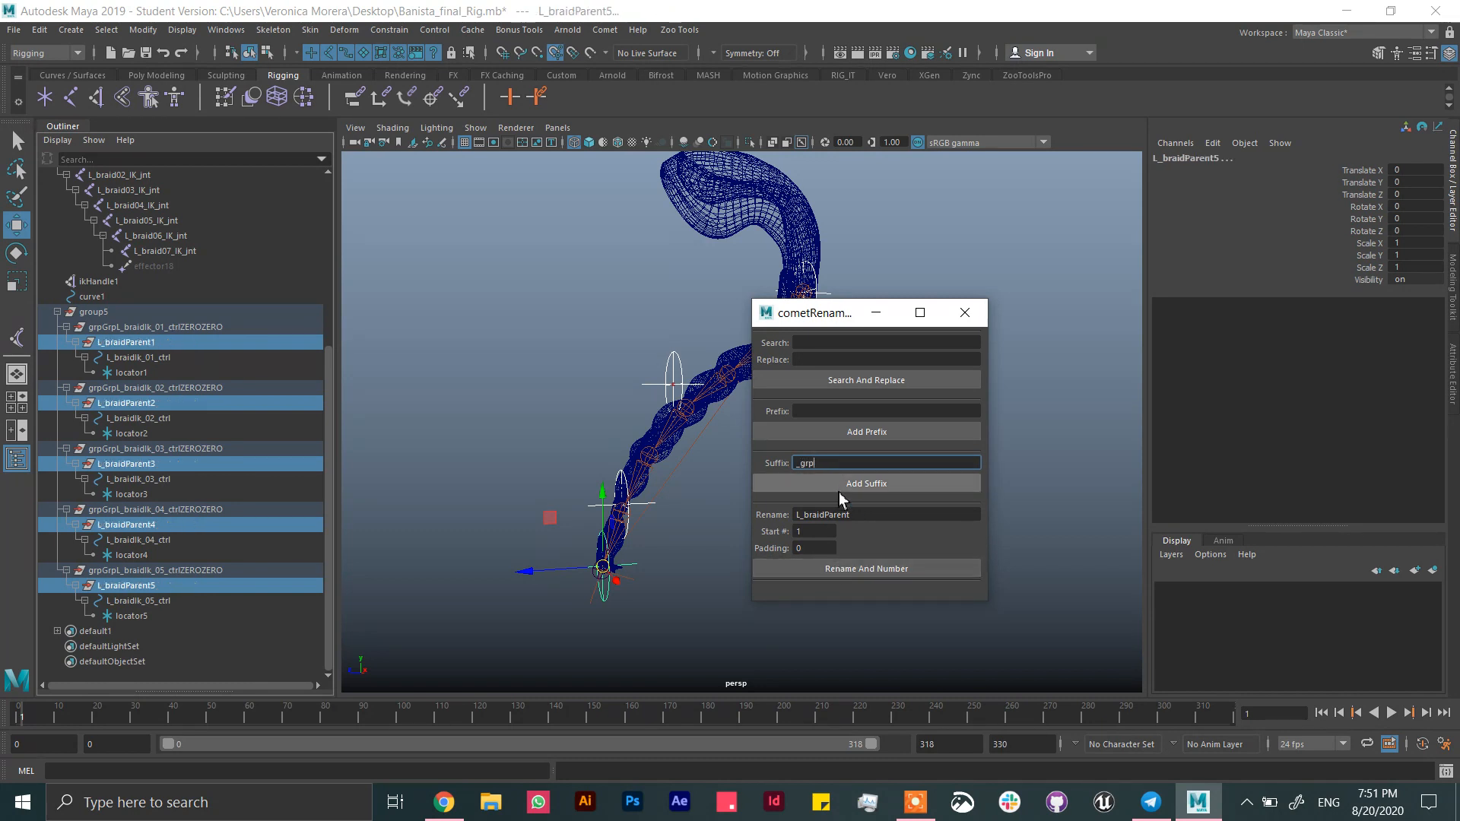
pyautogui.click(838, 483)
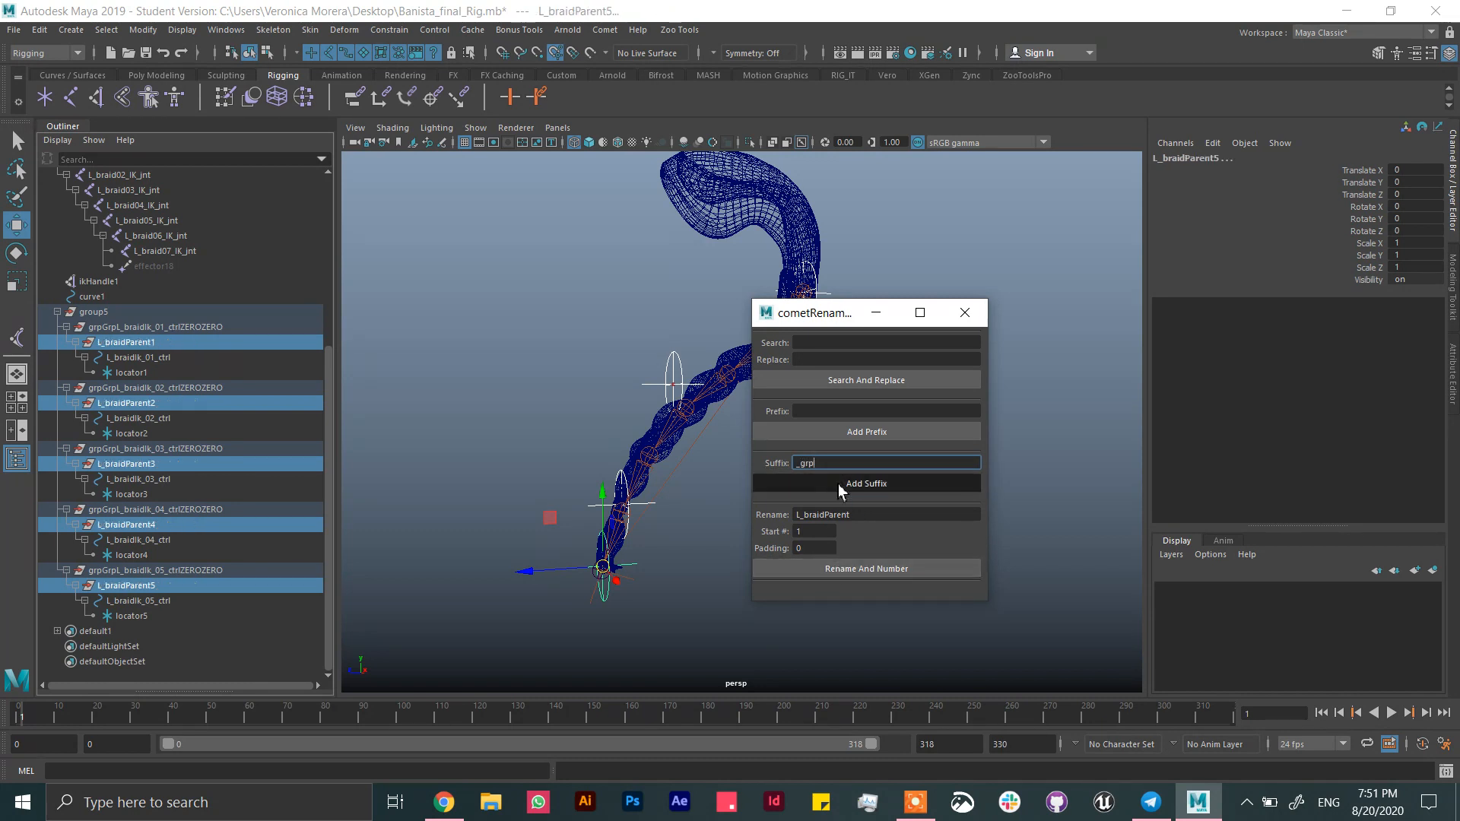
pyautogui.click(964, 313)
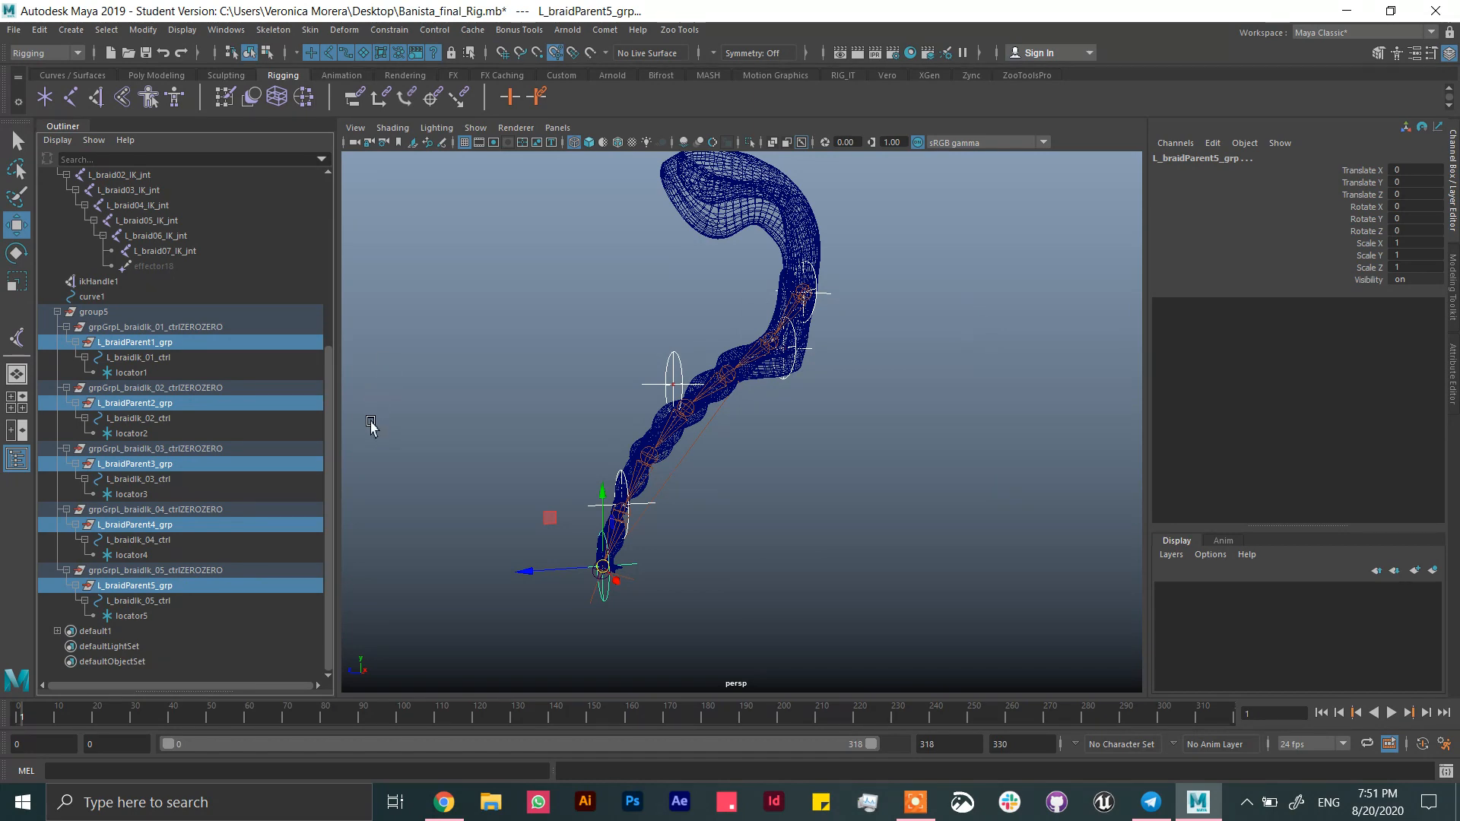
# - Clear the selection and create five empty groups at the top level of the Outliner
pyautogui.keyDown('alt'); pyautogui.moveTo(629, 446); pyautogui.dragTo(823, 266); pyautogui.keyUp('alt')
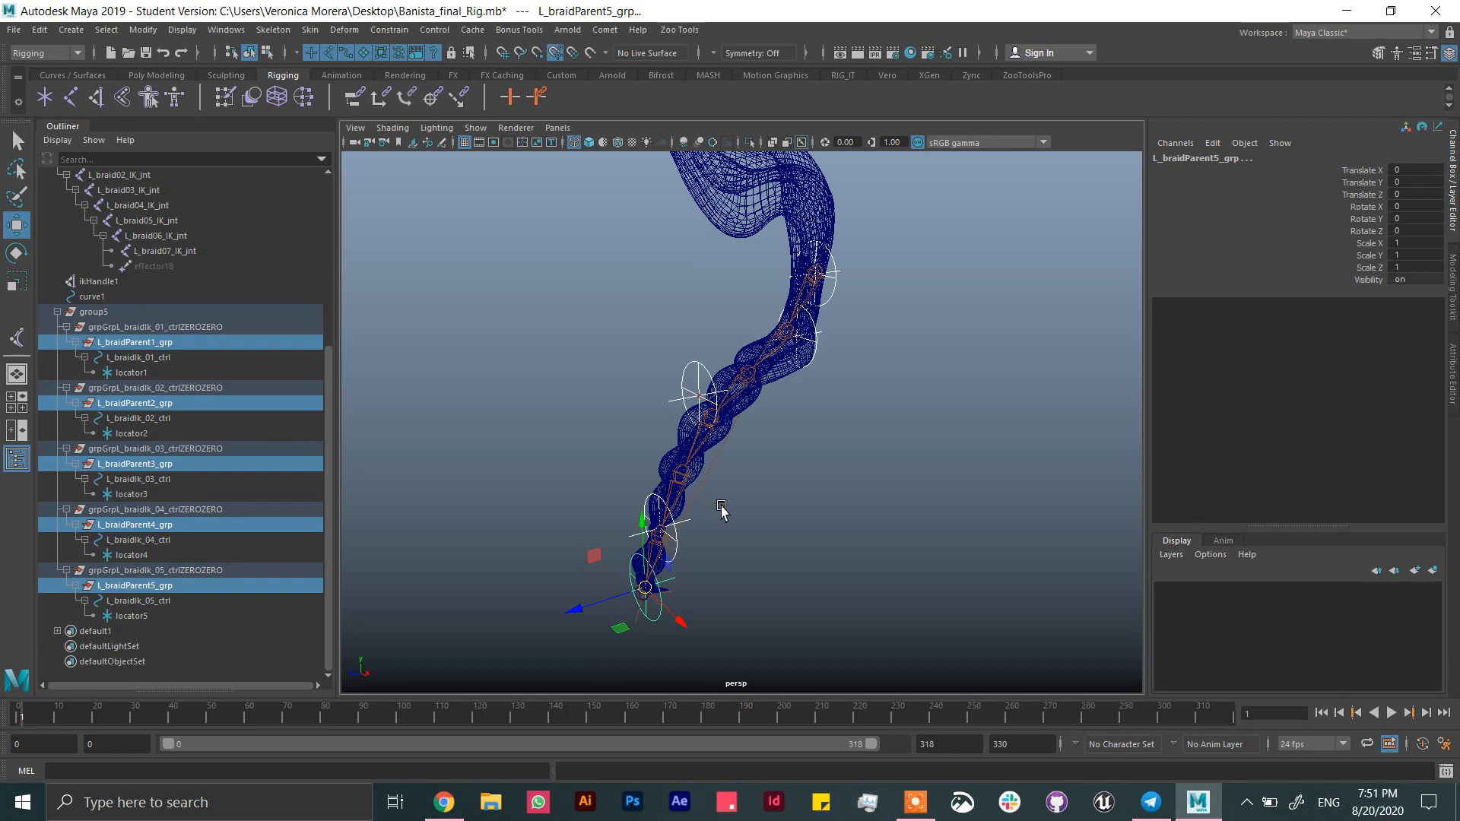
pyautogui.keyDown('alt'); pyautogui.moveTo(537, 481); pyautogui.dragTo(552, 433); pyautogui.keyUp('alt')
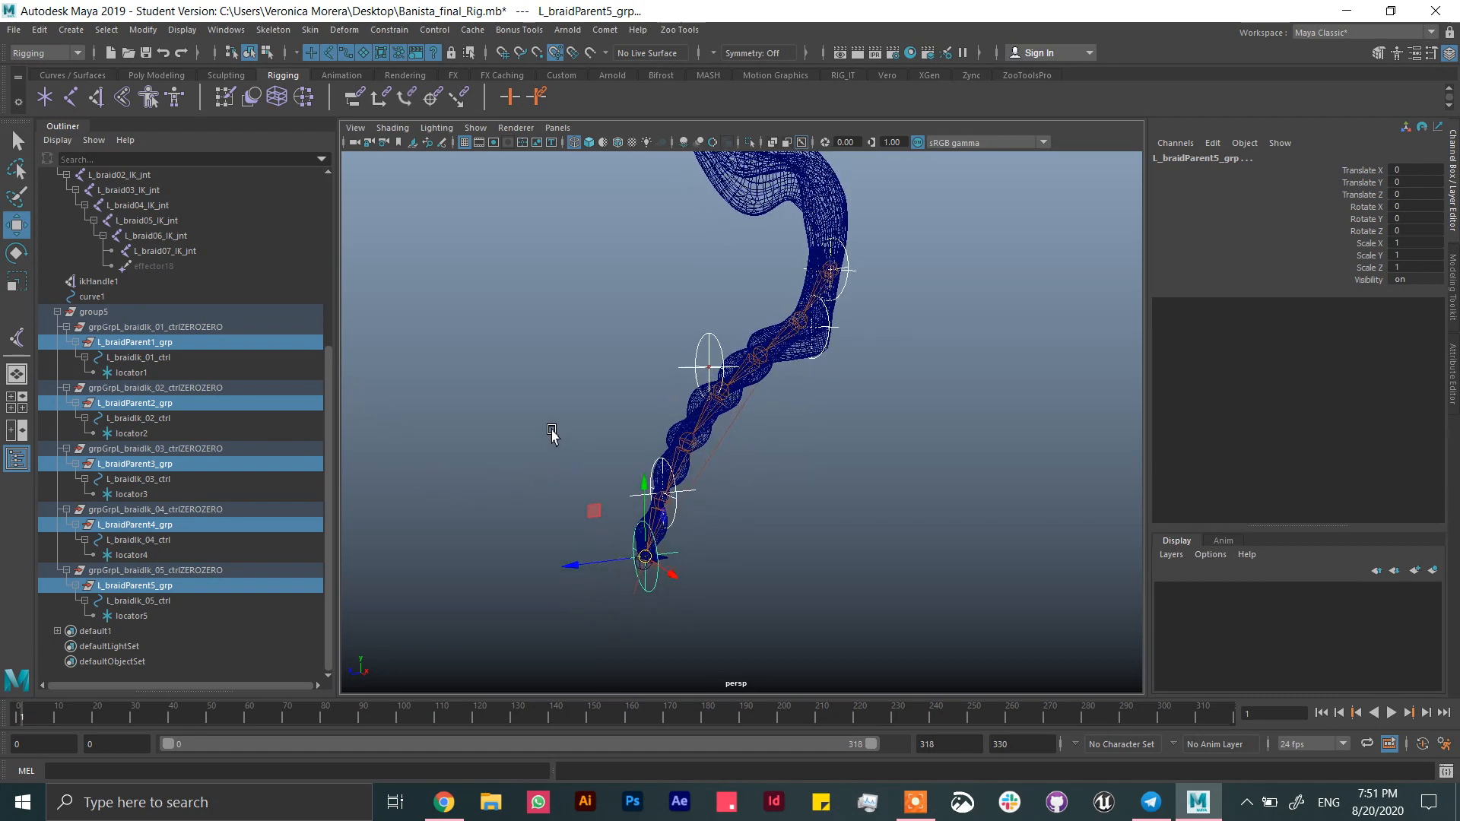
pyautogui.click(559, 443)
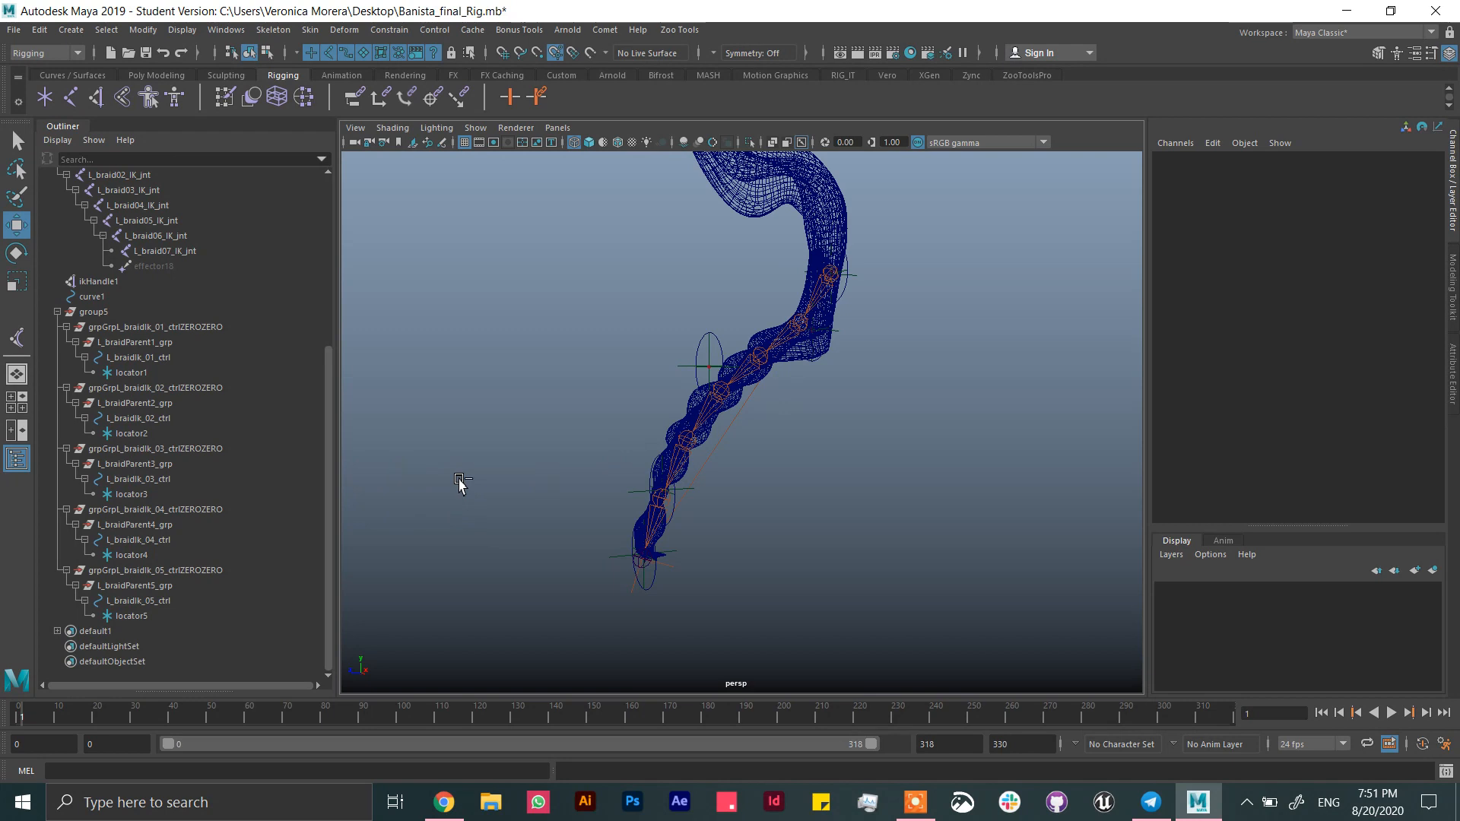
pyautogui.hotkey('ctrl', 'g')
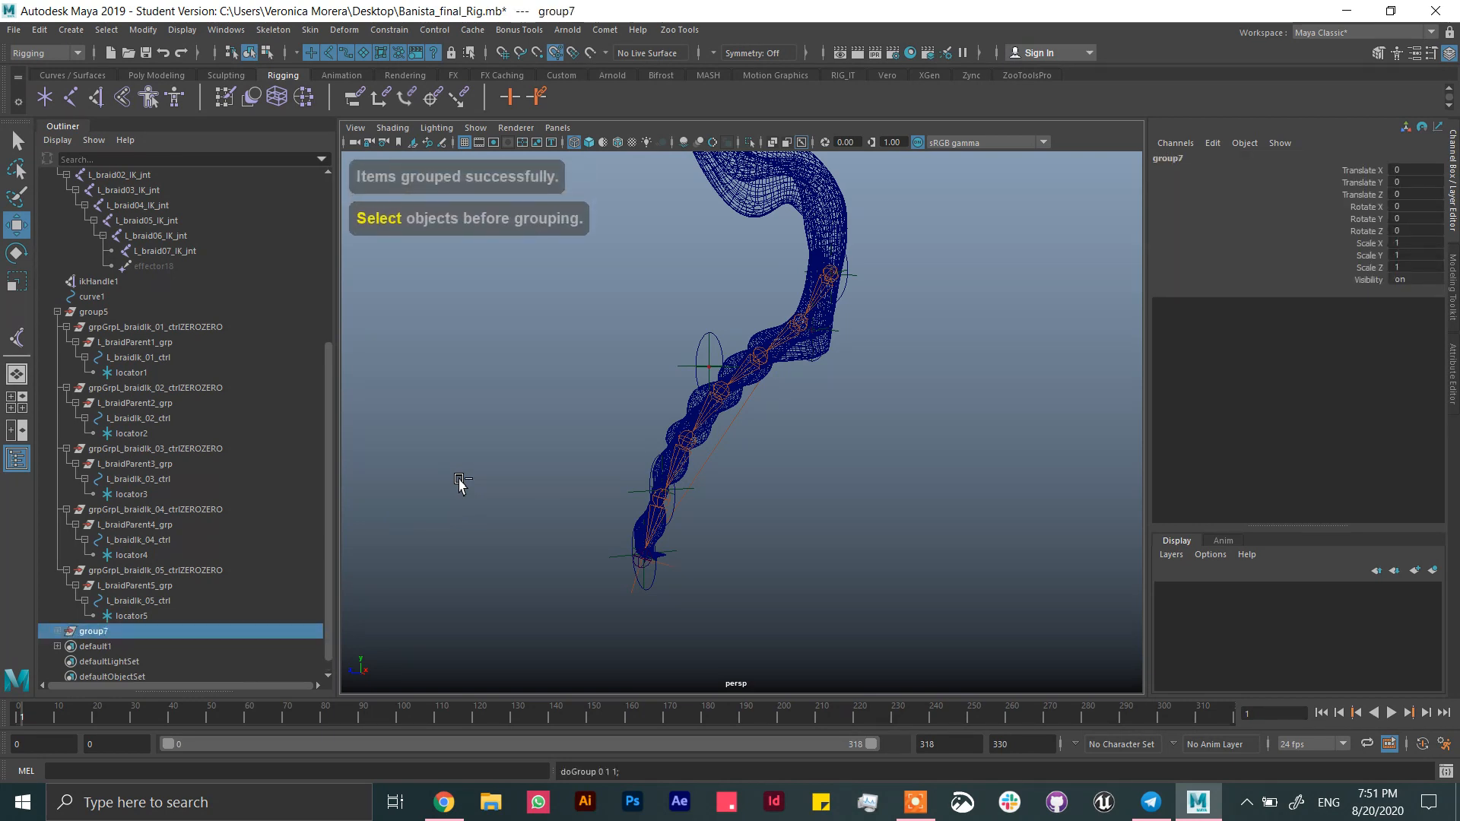
pyautogui.hotkey('ctrl', 'z')
pyautogui.hotkey('ctrl', 'g')
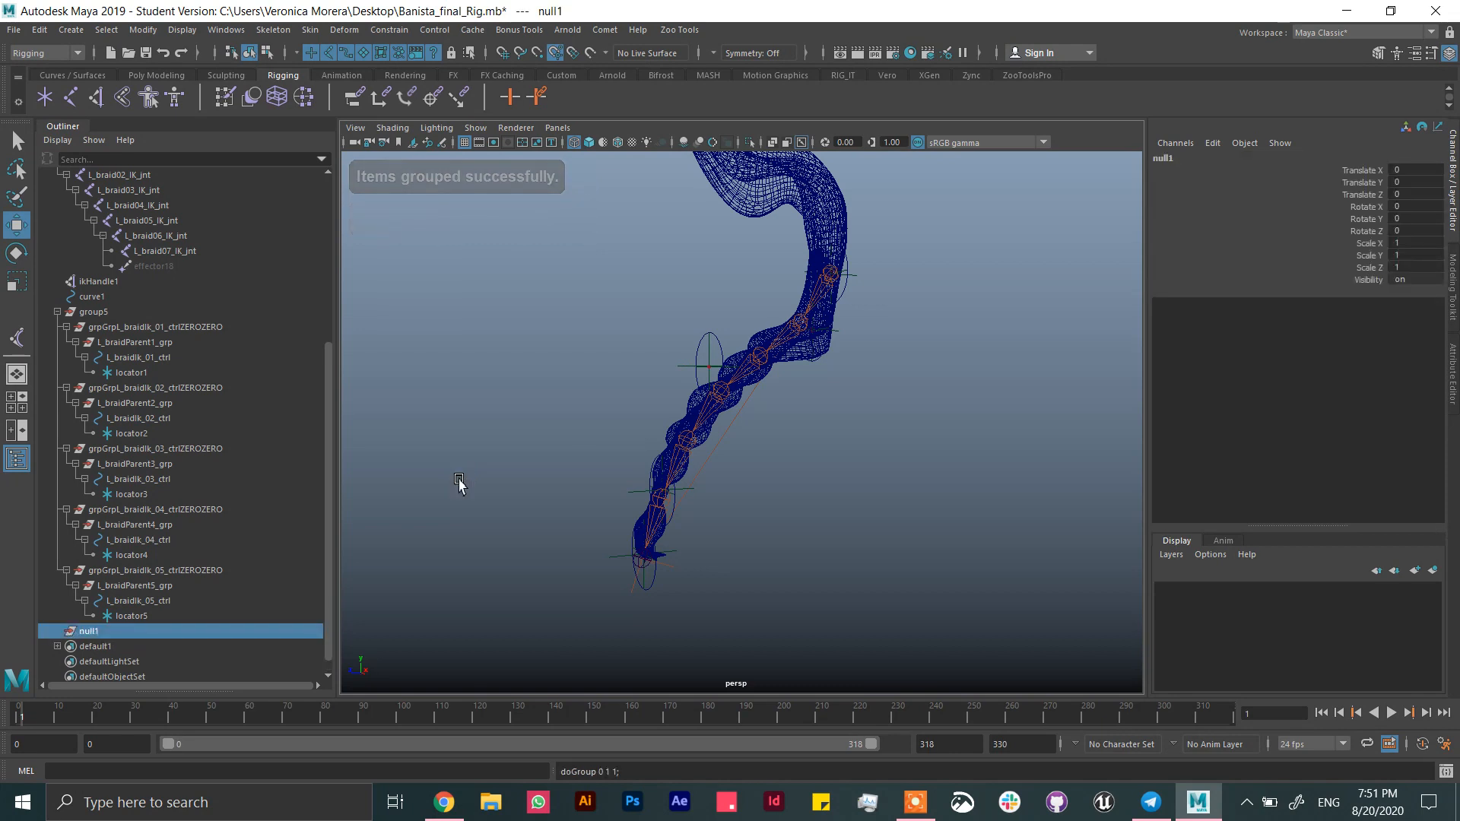
pyautogui.hotkey('ctrl', 'g')
pyautogui.hotkey('ctrl', 'g')
pyautogui.hotkey('ctrl', 'g')
pyautogui.hotkey('ctrl', 'g')
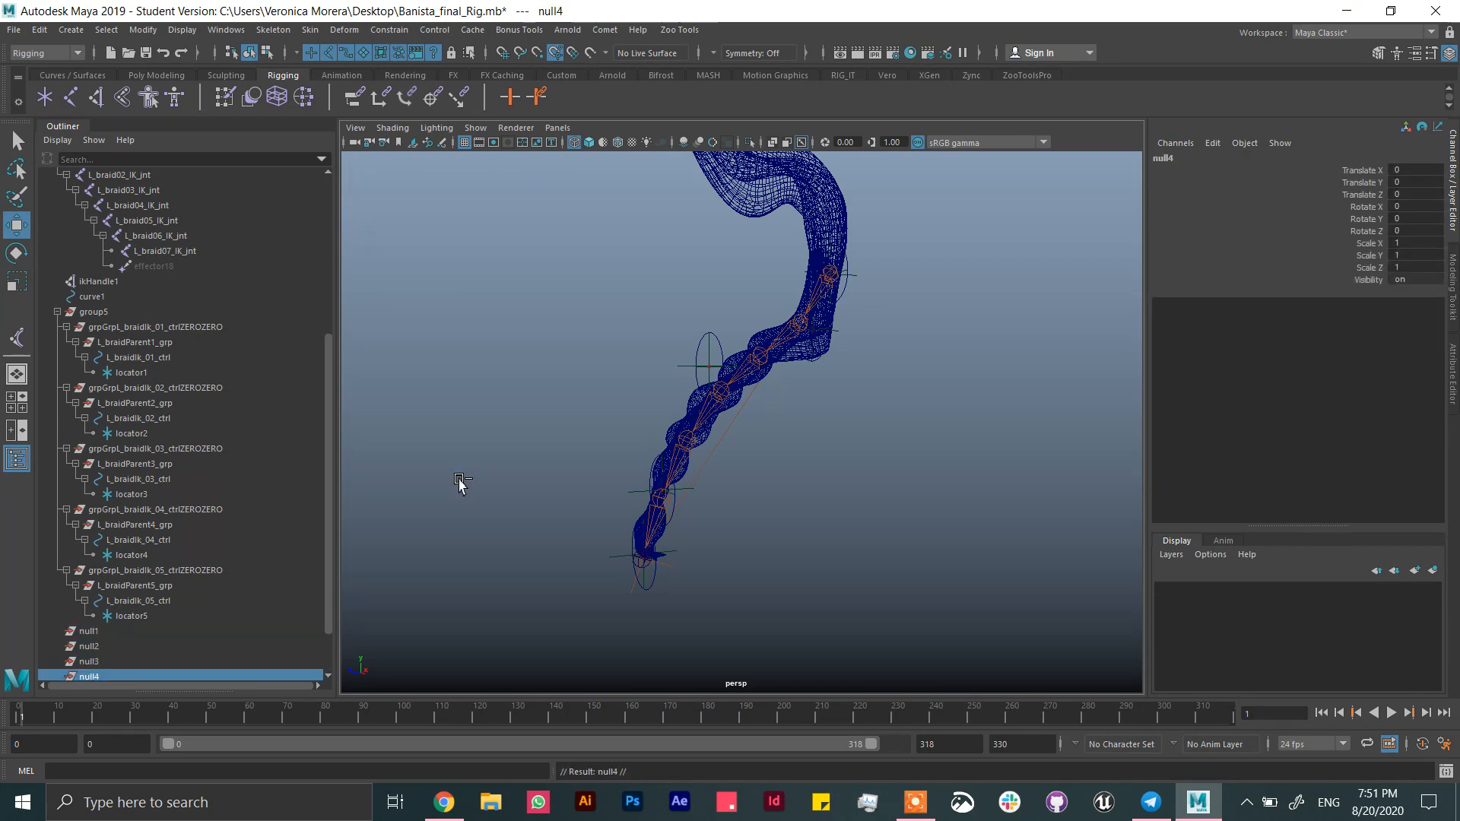
pyautogui.scroll(-3, 190, 547)
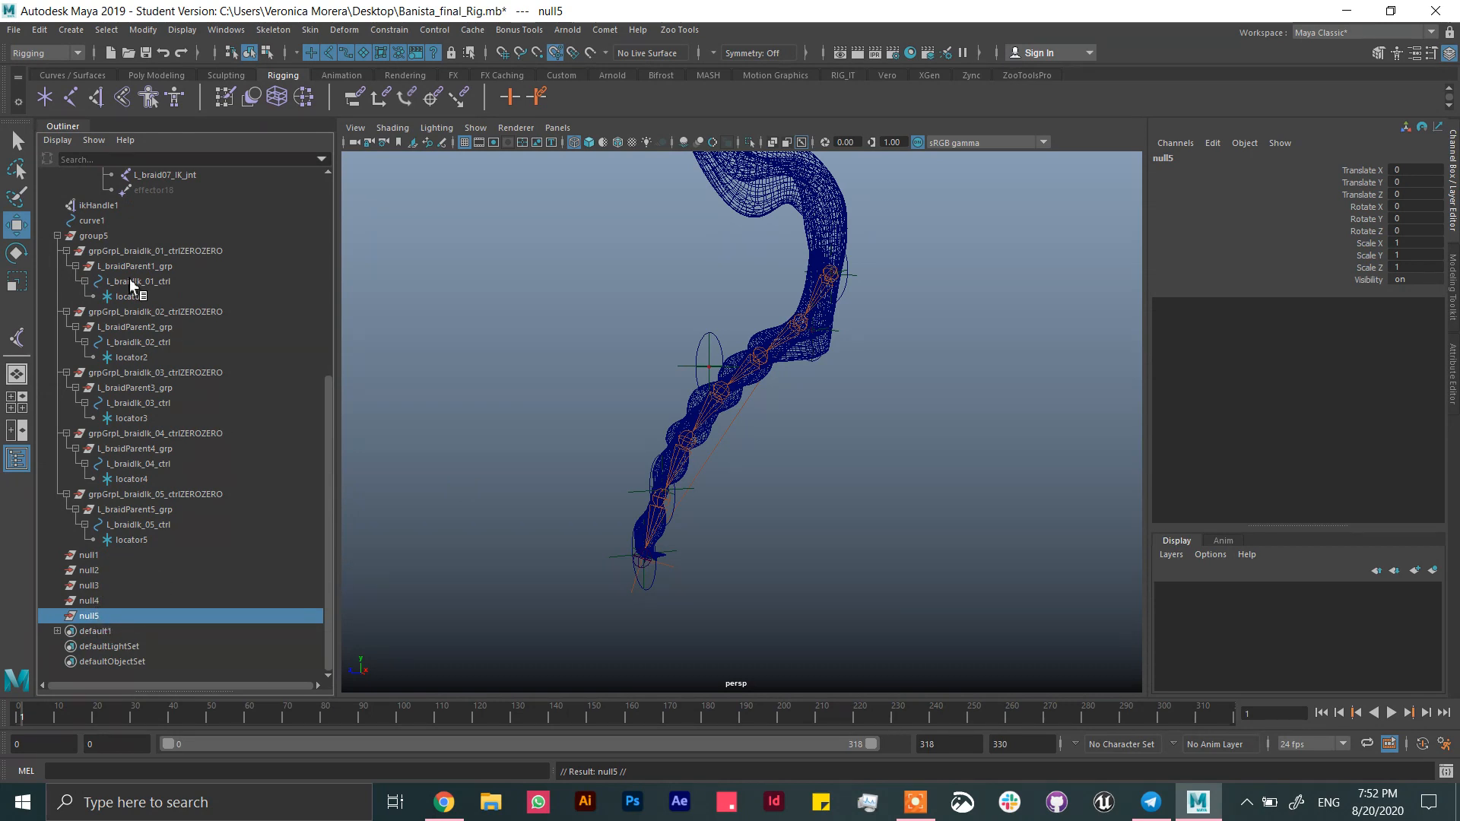
pyautogui.moveTo(131, 285); pyautogui.dragTo(597, 514, button='middle')
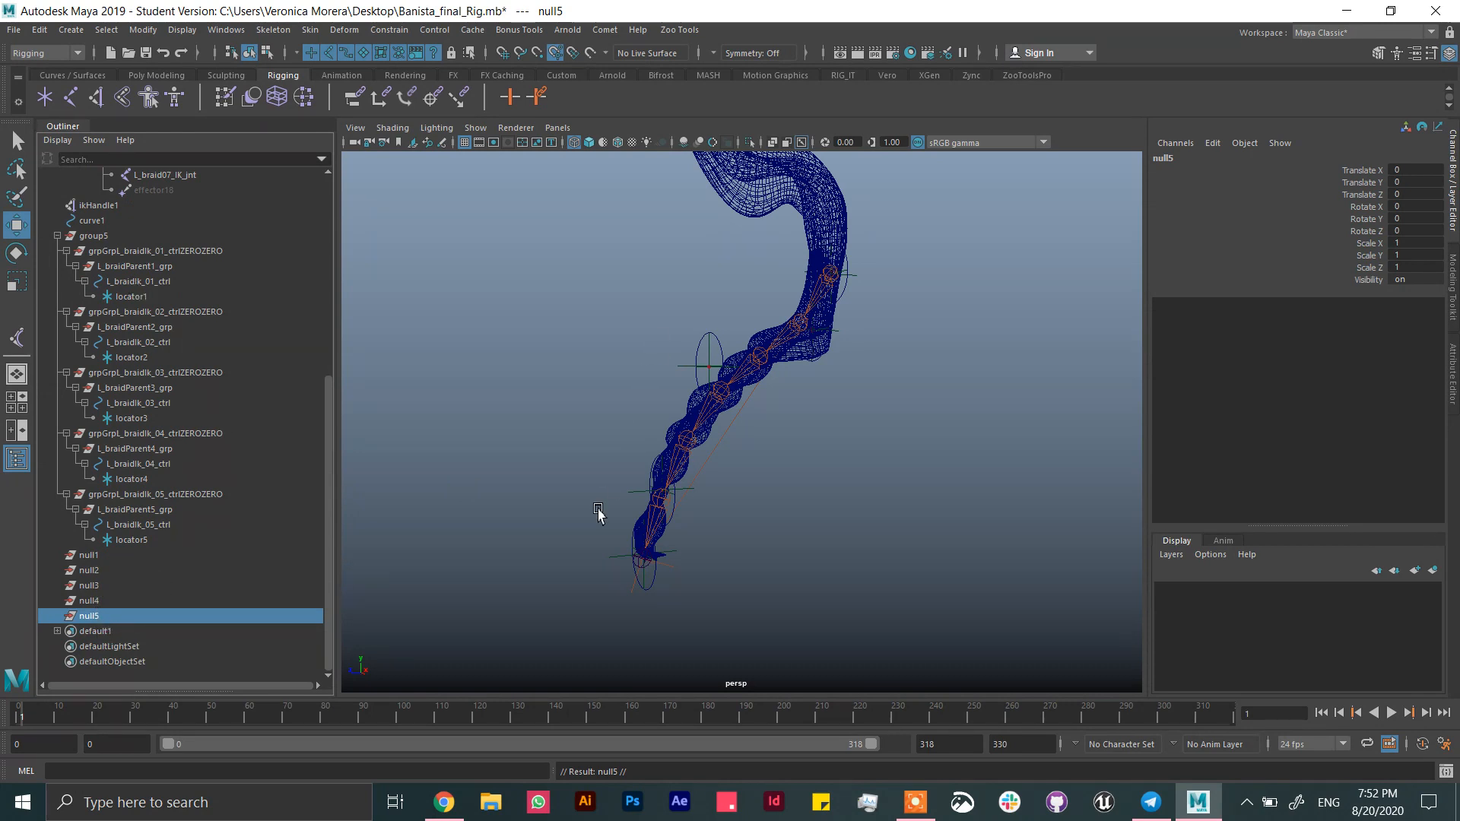
# - Select null1 through null5 and enter L_braid as the rename text in cometRename
pyautogui.click(124, 558)
pyautogui.keyDown('shift'); pyautogui.click(117, 617); pyautogui.keyUp('shift')
pyautogui.click(606, 30)
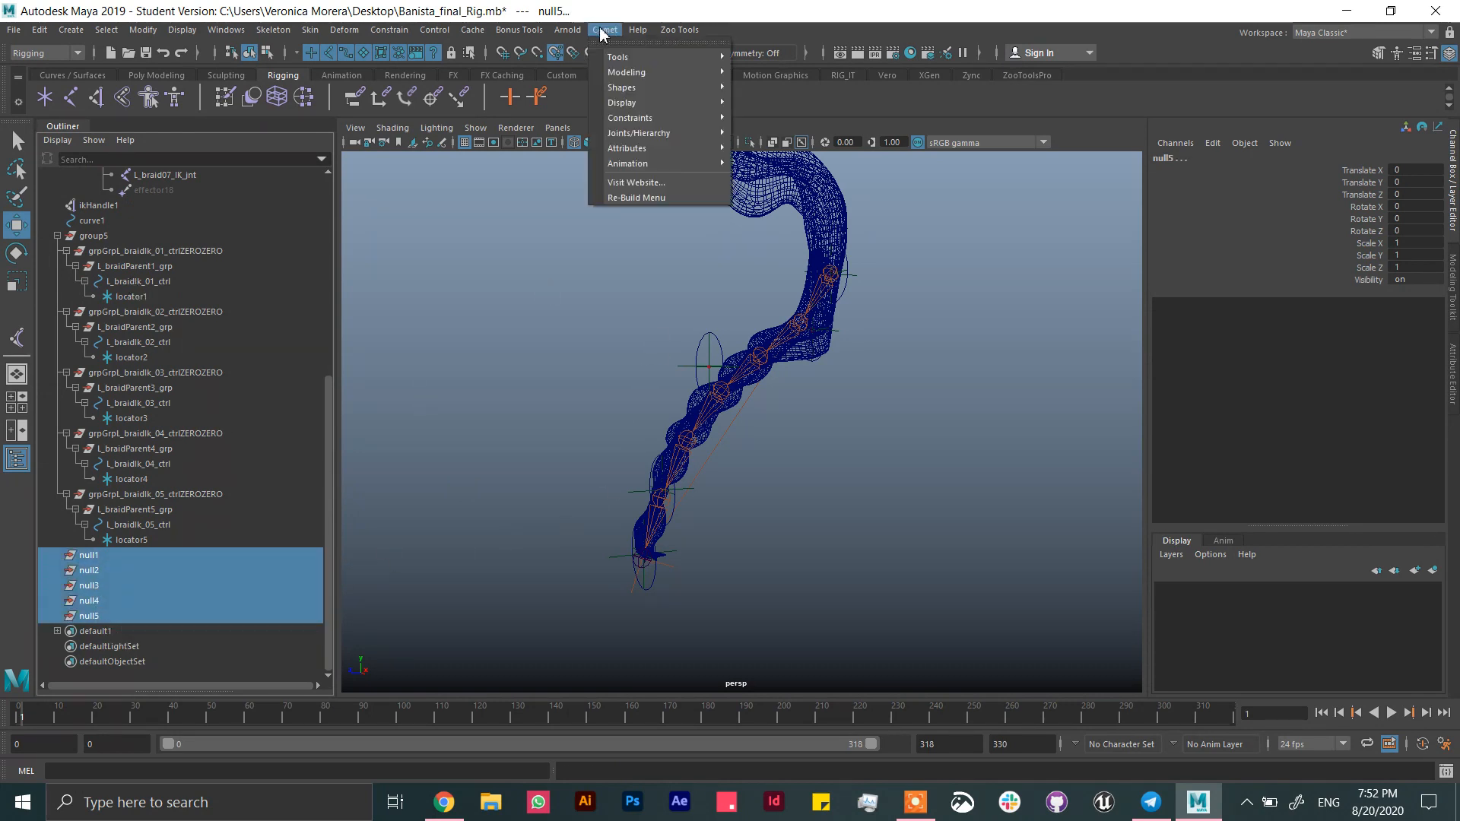
pyautogui.moveTo(645, 55)
pyautogui.click(788, 67)
pyautogui.click(821, 517)
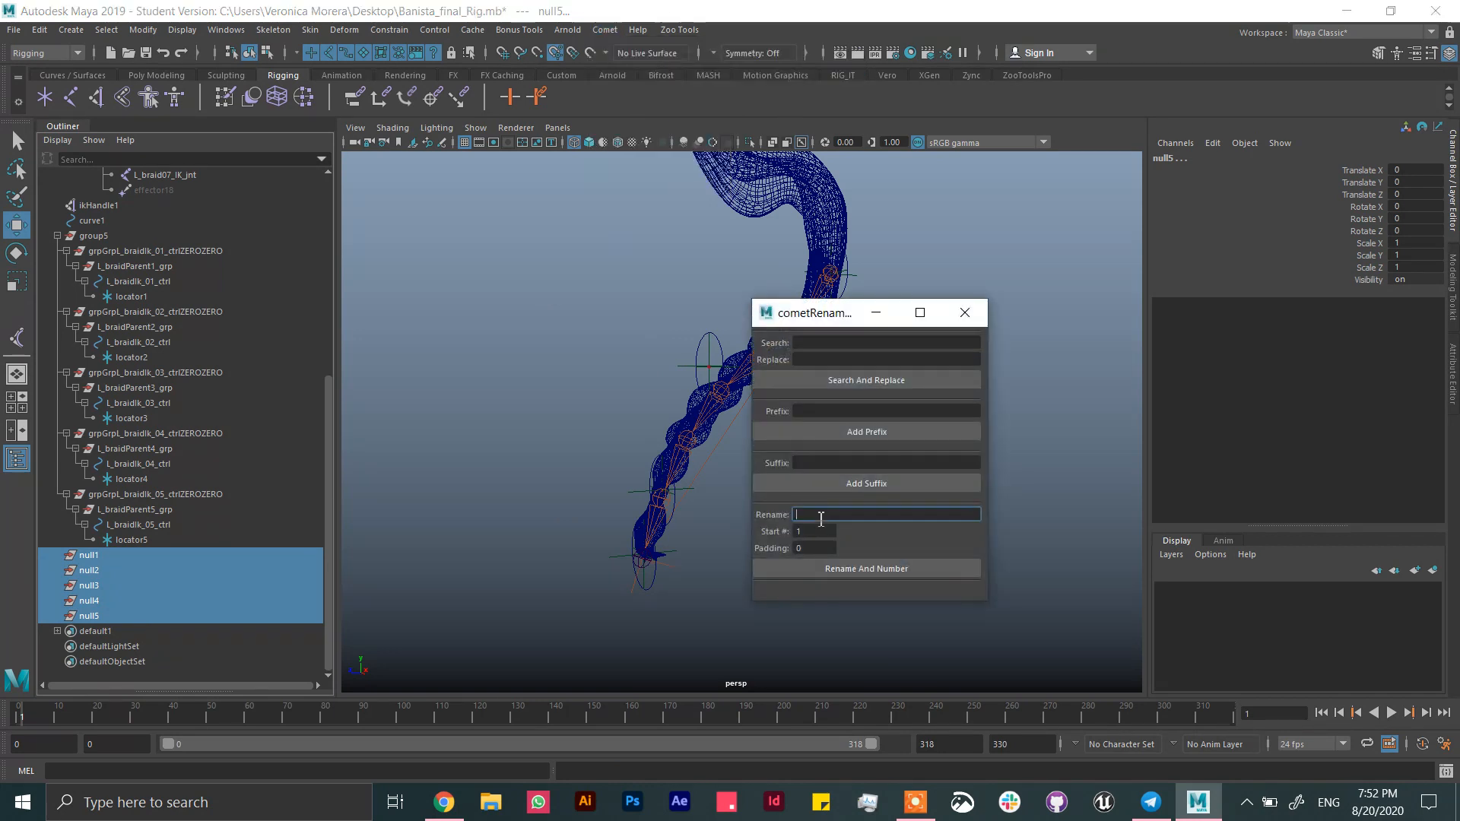
pyautogui.write('L_braid')
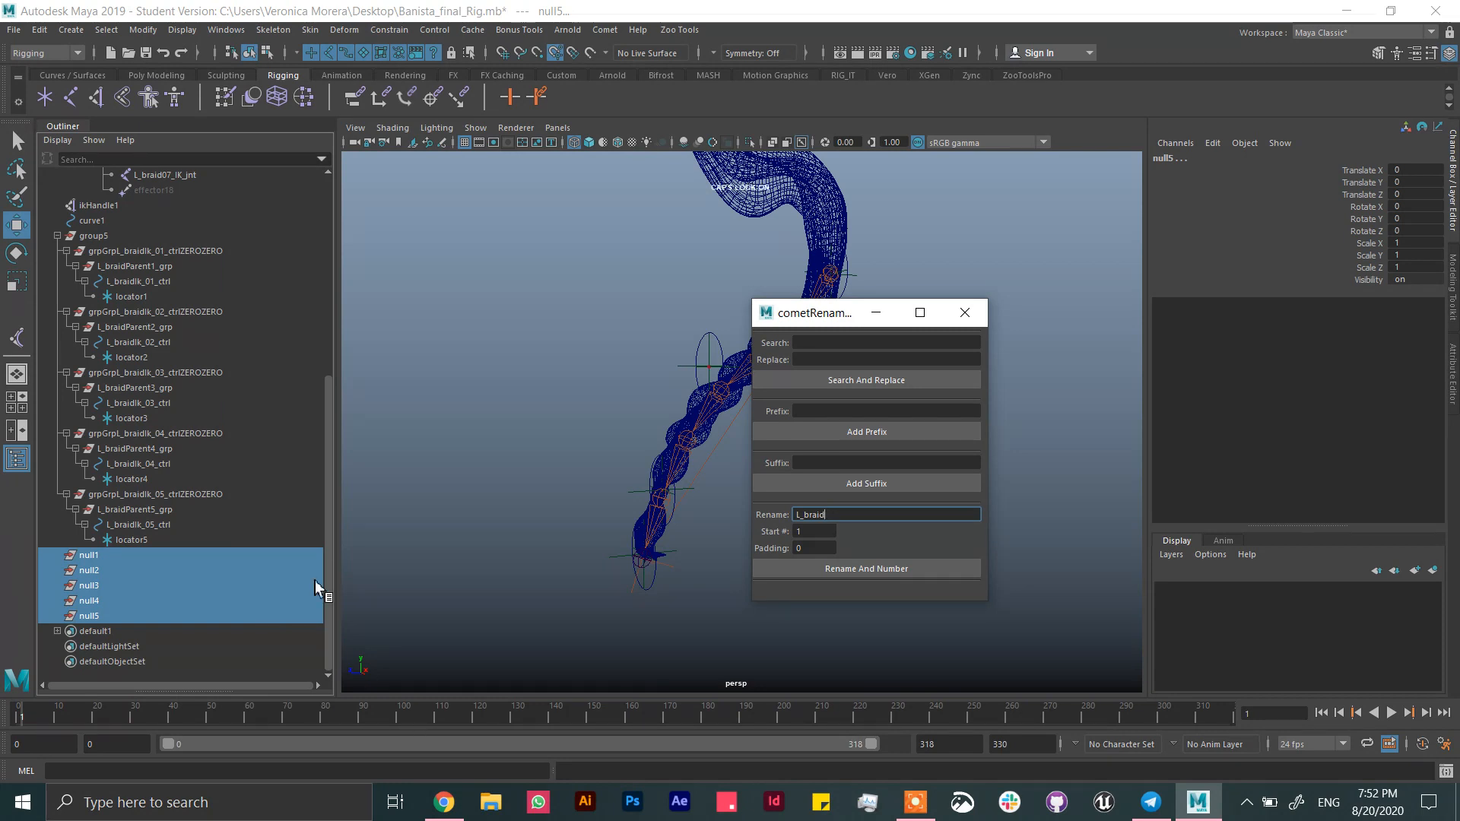
# - Unhide the Banista_RdM_Autorig group and select the spine control Spine_FK_03_CC on the body rig
pyautogui.moveTo(328, 447); pyautogui.dragTo(175, 239)
pyautogui.click(144, 236)
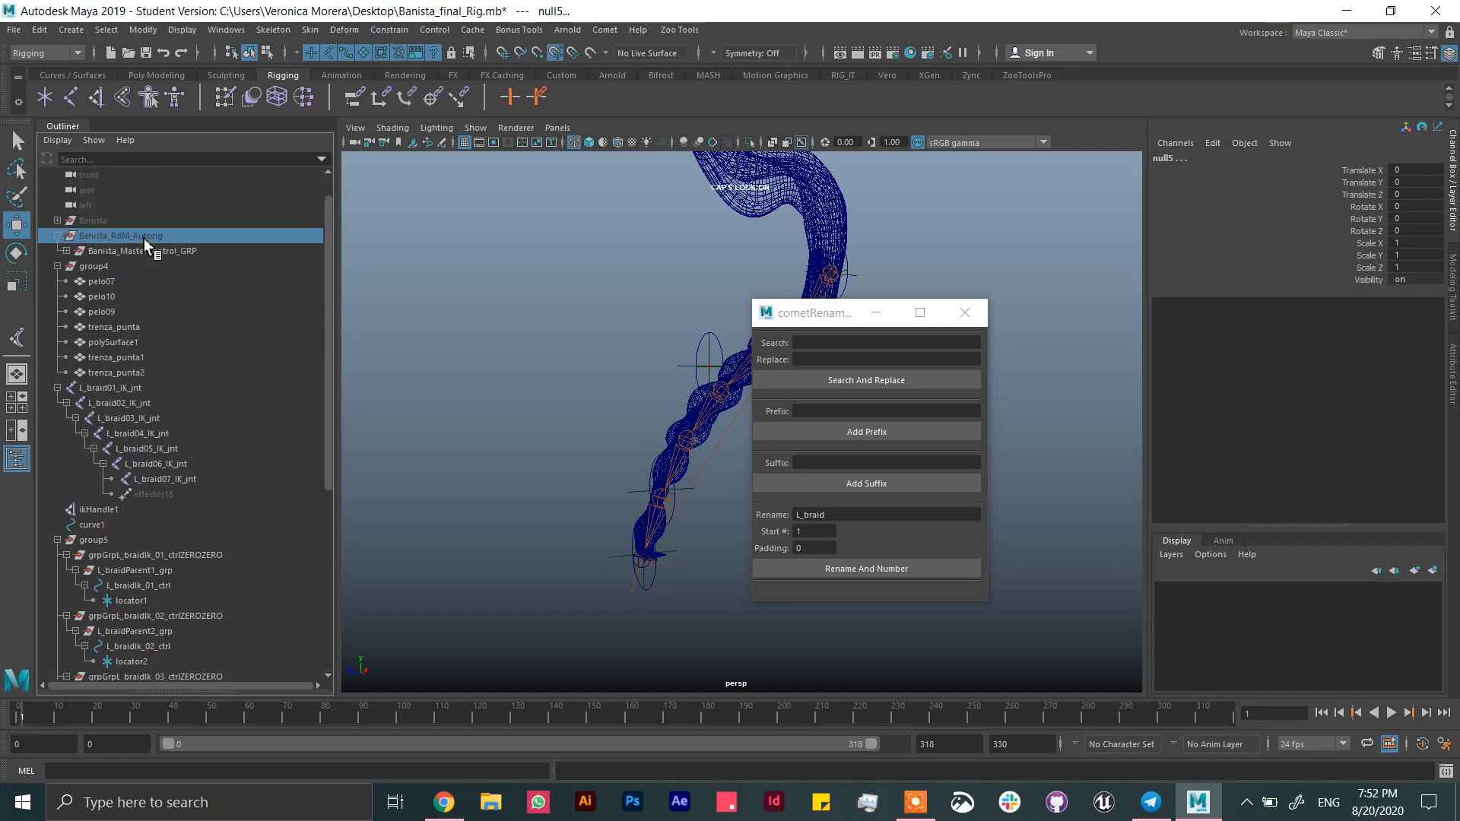
pyautogui.press('h')
pyautogui.keyDown('alt'); pyautogui.moveTo(700, 384); pyautogui.dragTo(666, 453); pyautogui.keyUp('alt')
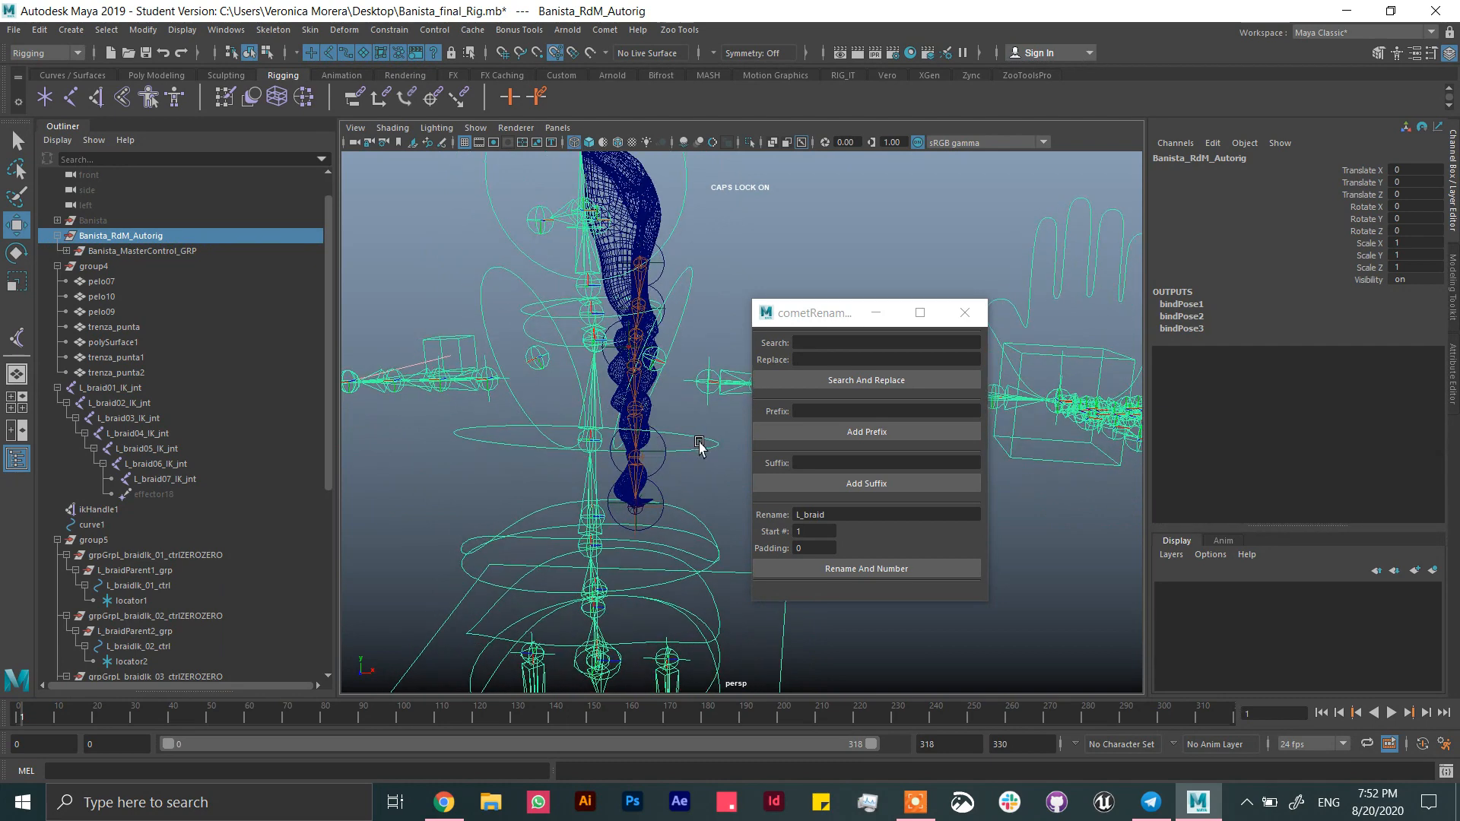
pyautogui.click(699, 442)
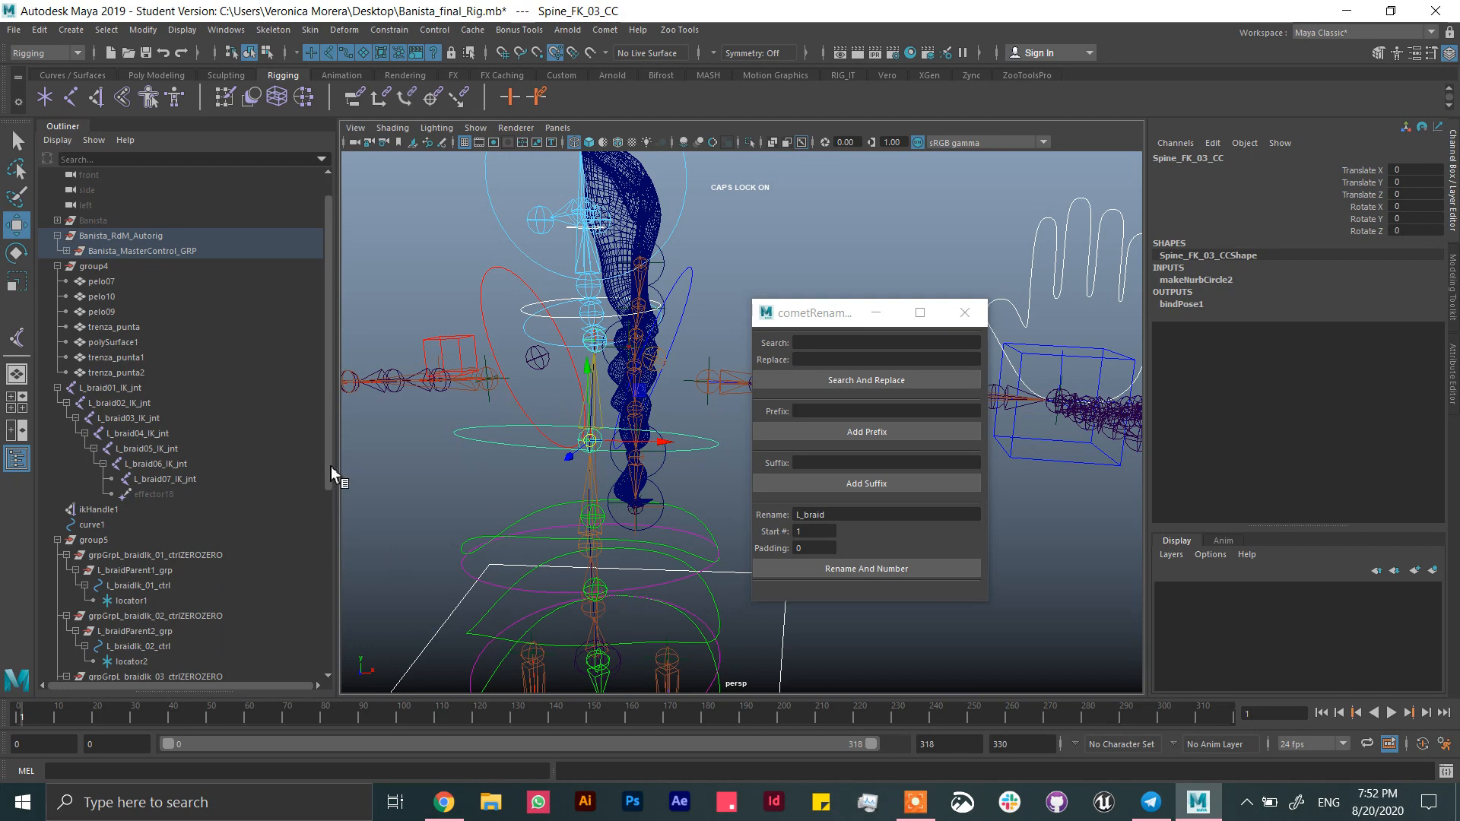
# - Rename and number null1 through null5 with cometRename using base name L_braidsSpineFk_3_parent, start number 1 and padding 2, and add the suffix _grp
pyautogui.moveTo(332, 476); pyautogui.dragTo(334, 655)
pyautogui.click(104, 558)
pyautogui.keyDown('shift'); pyautogui.click(111, 613); pyautogui.keyUp('shift')
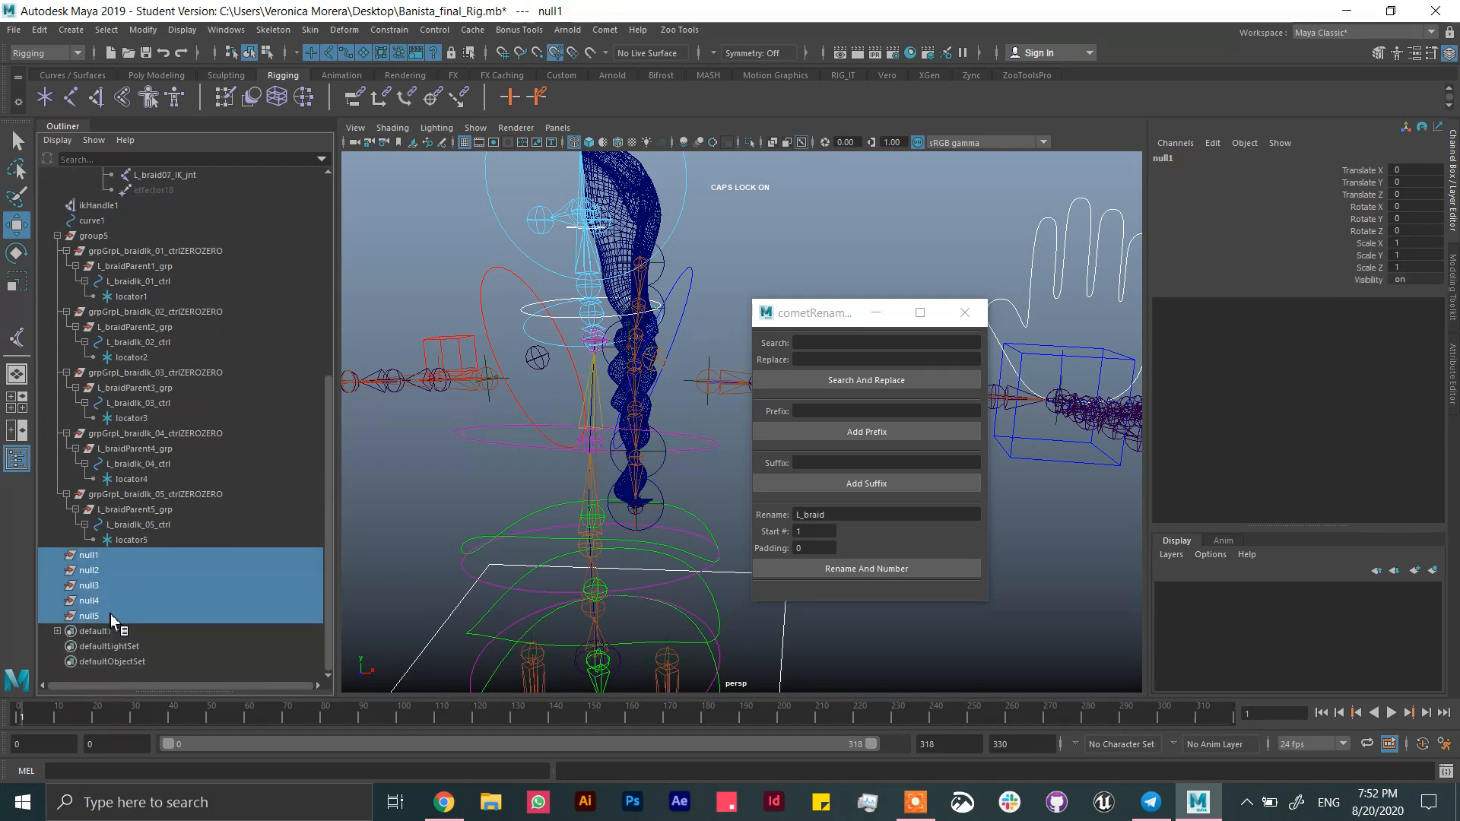
pyautogui.click(850, 515)
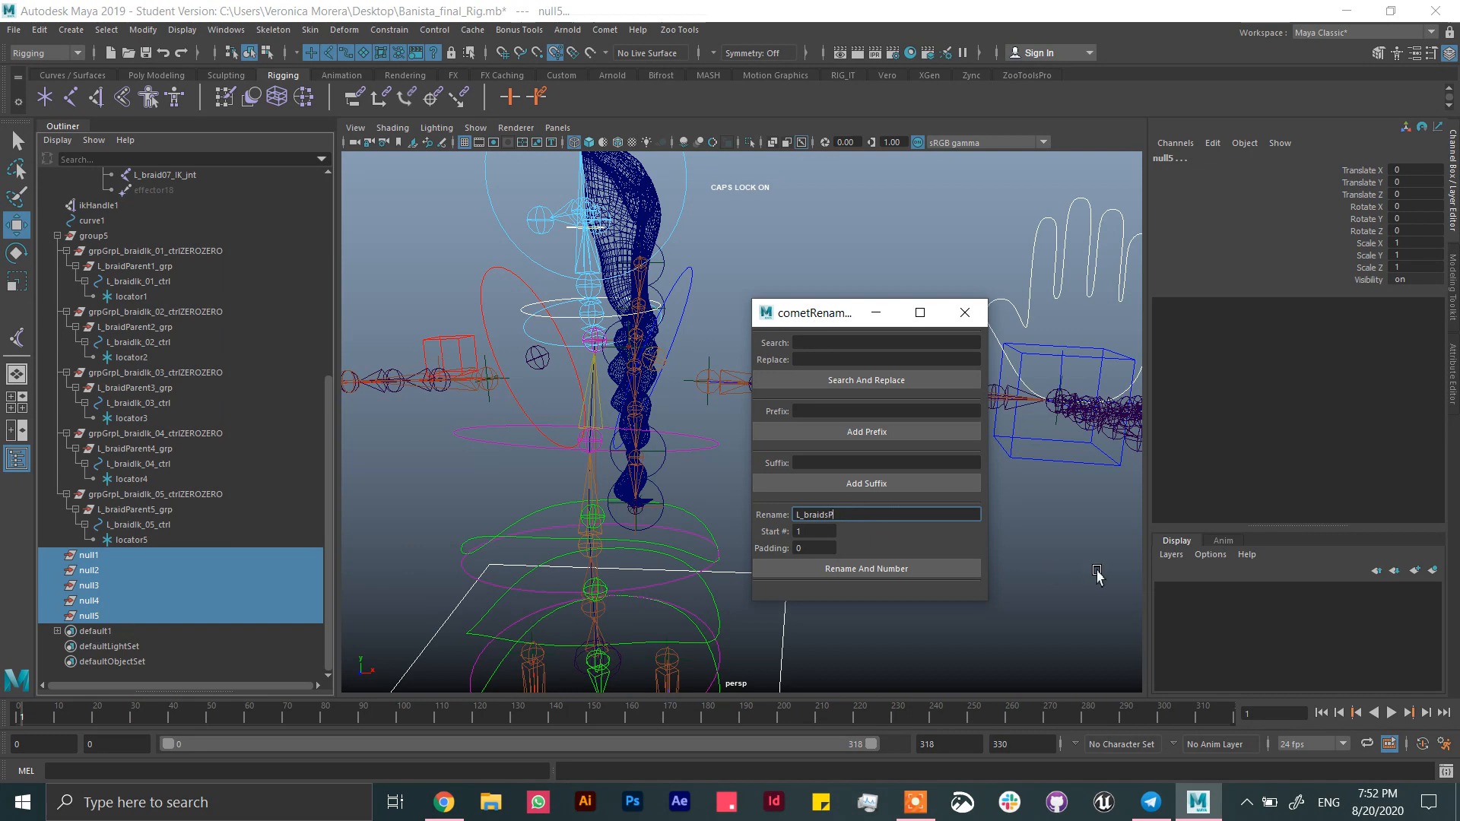
pyautogui.write('sSpineFk_3_')
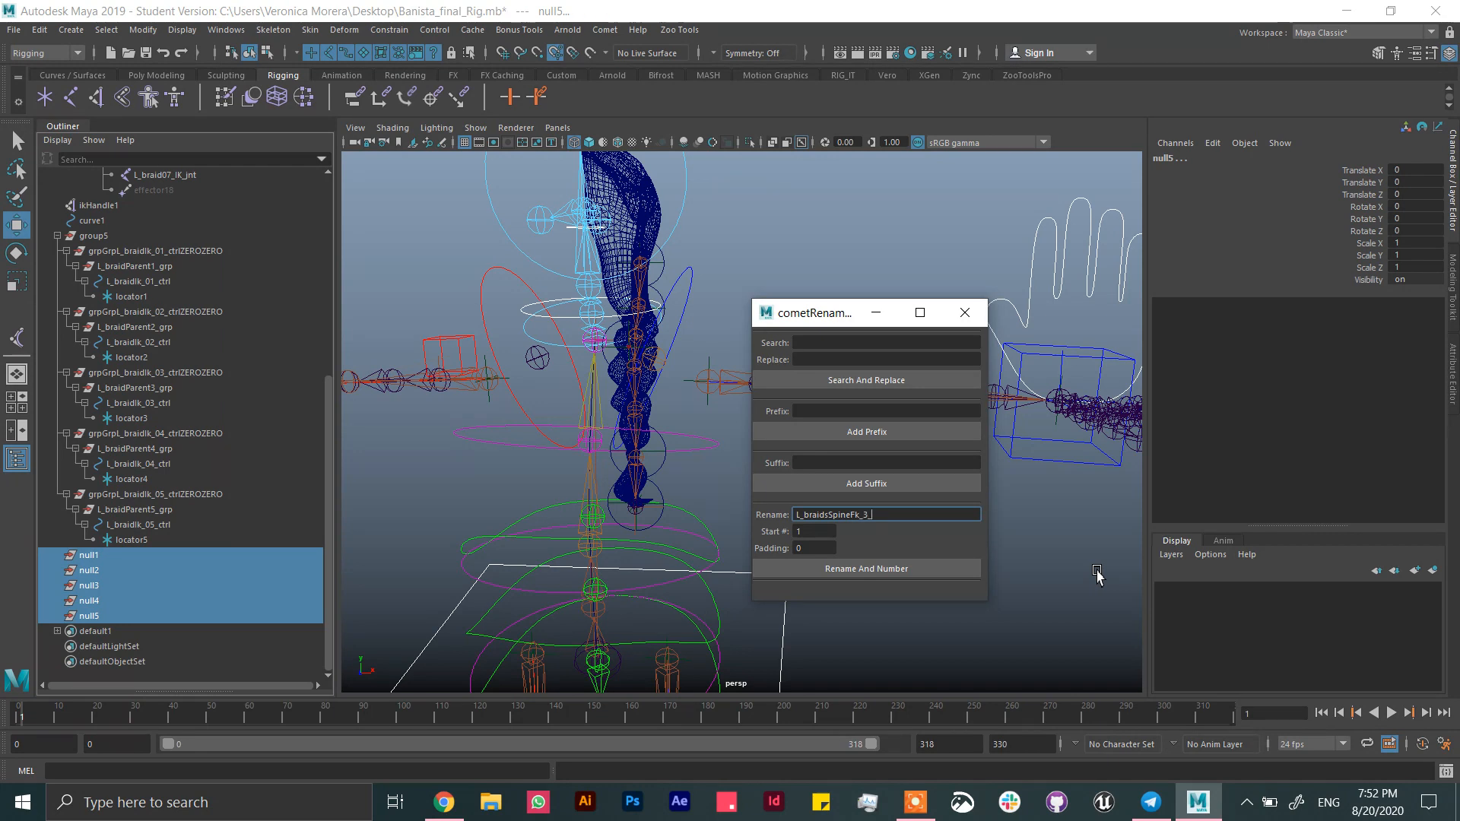
pyautogui.write('parent')
pyautogui.click(830, 464)
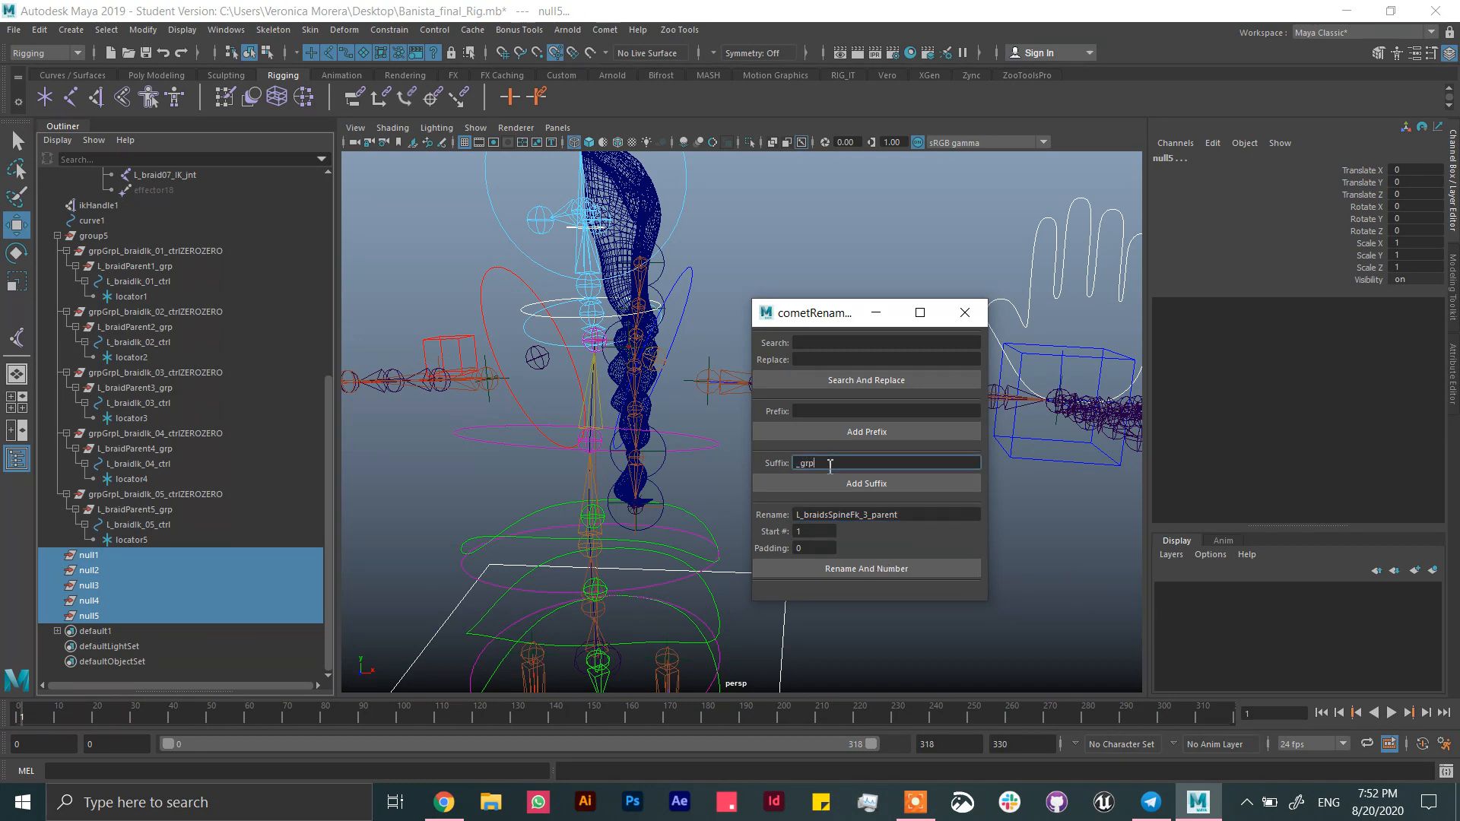
pyautogui.click(816, 548)
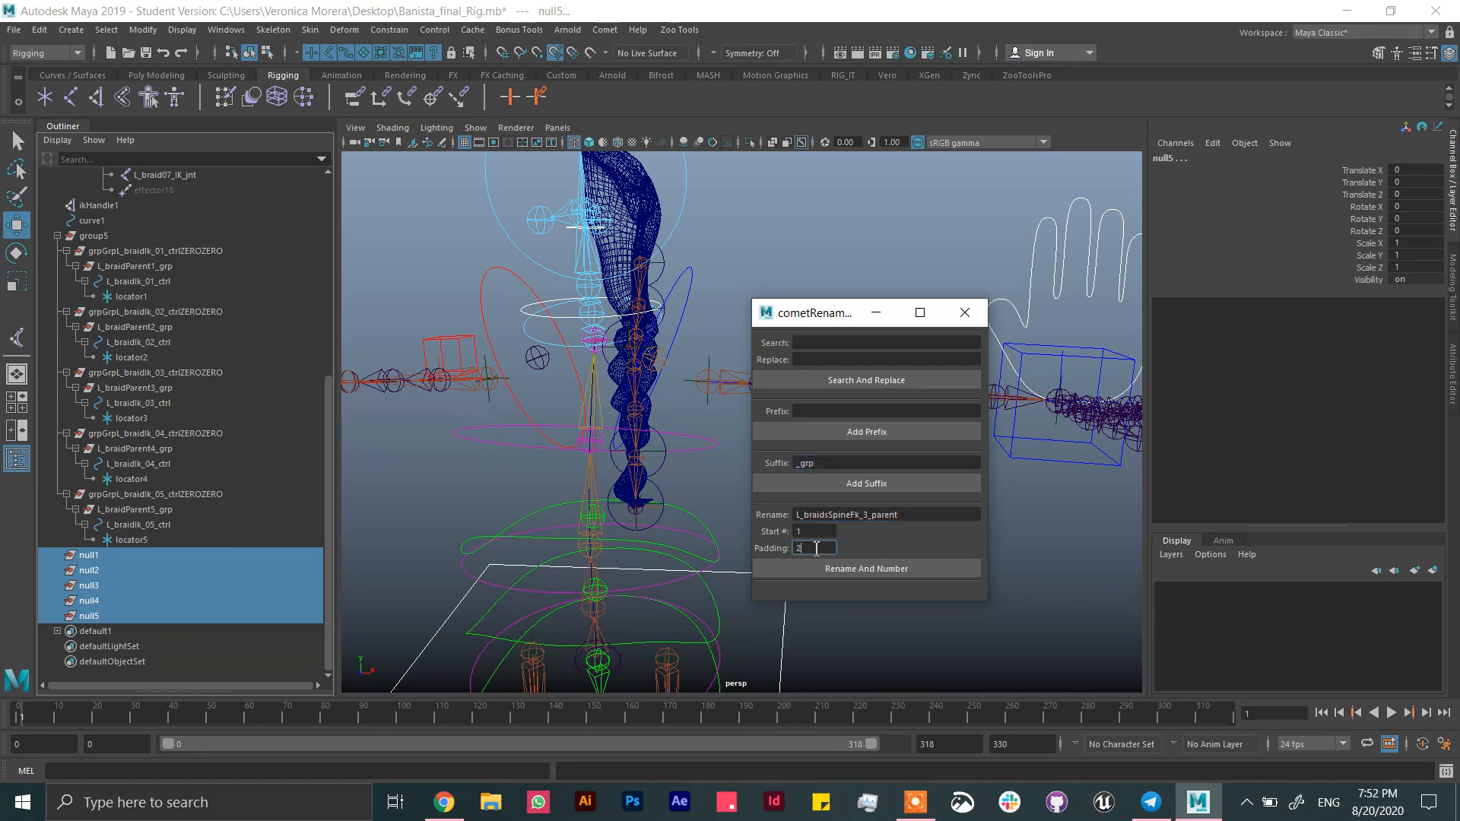
pyautogui.click(851, 568)
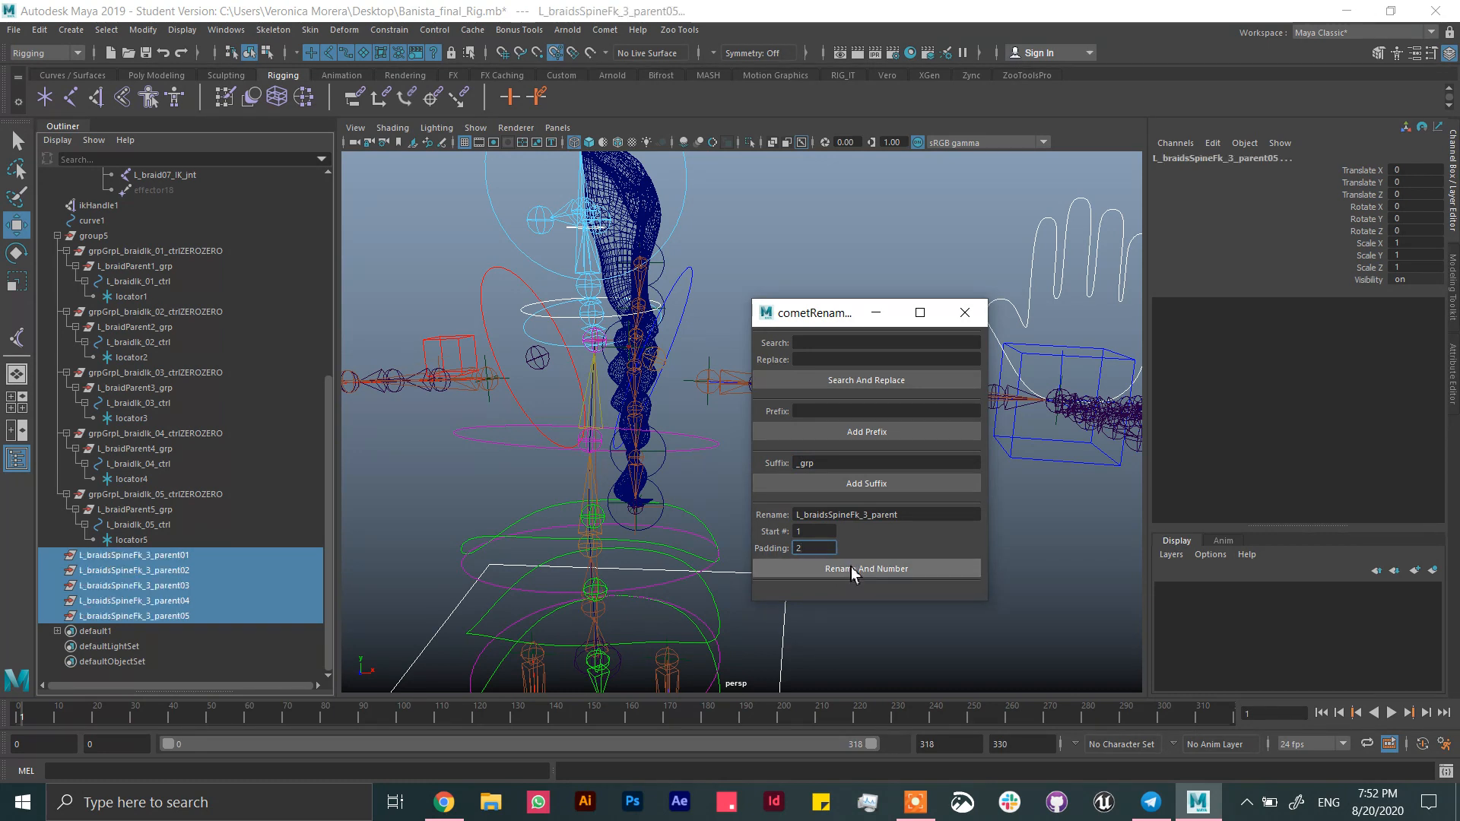
pyautogui.click(836, 485)
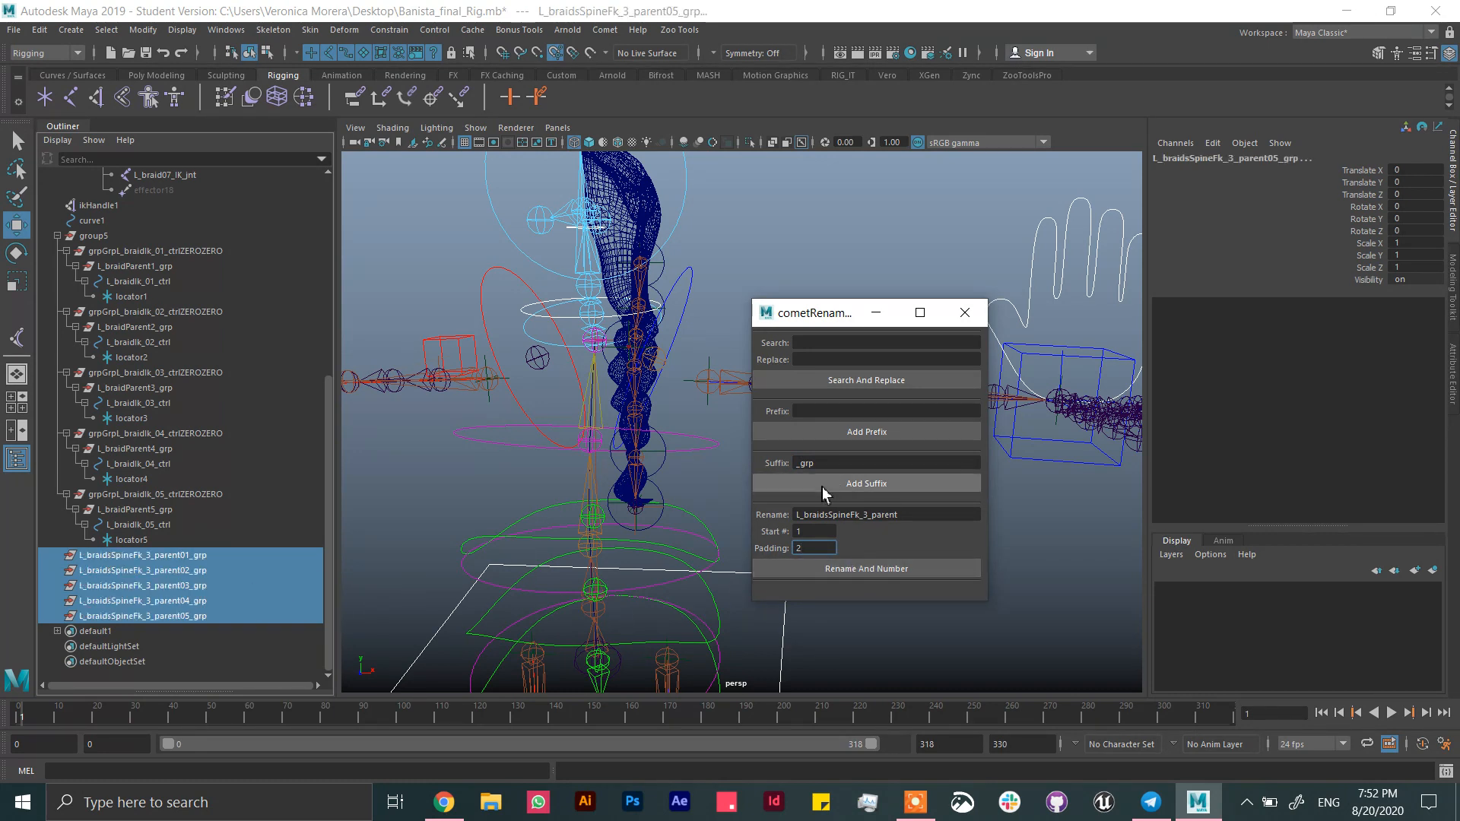
pyautogui.click(965, 312)
# - Delete the surplus groups L_braidsSpineFk_3_parent01_grp and L_braidsSpineFk_3_parent02_grp
pyautogui.click(188, 556)
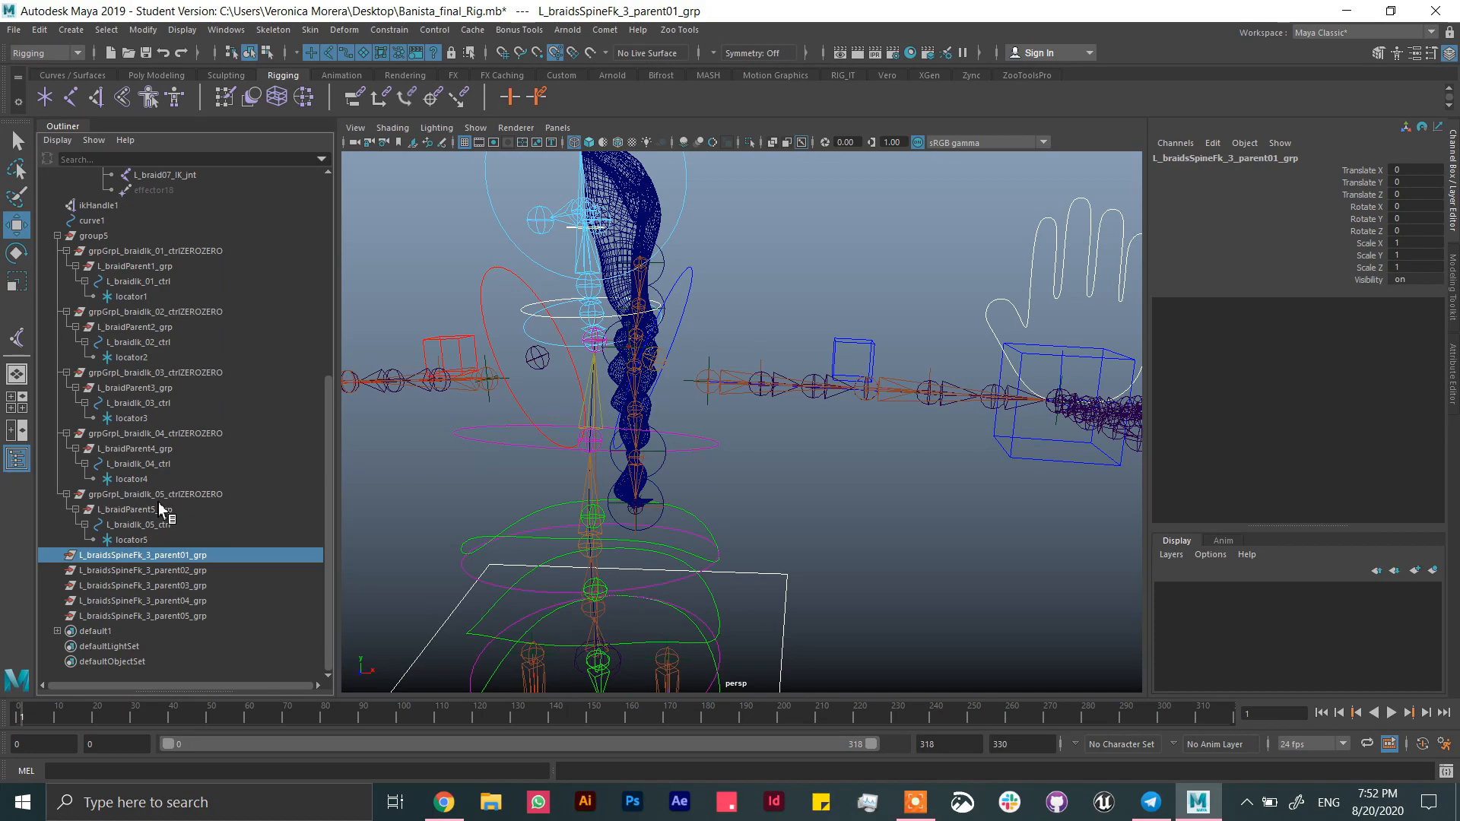
pyautogui.keyDown('alt'); pyautogui.moveTo(469, 386); pyautogui.dragTo(480, 506); pyautogui.keyUp('alt')
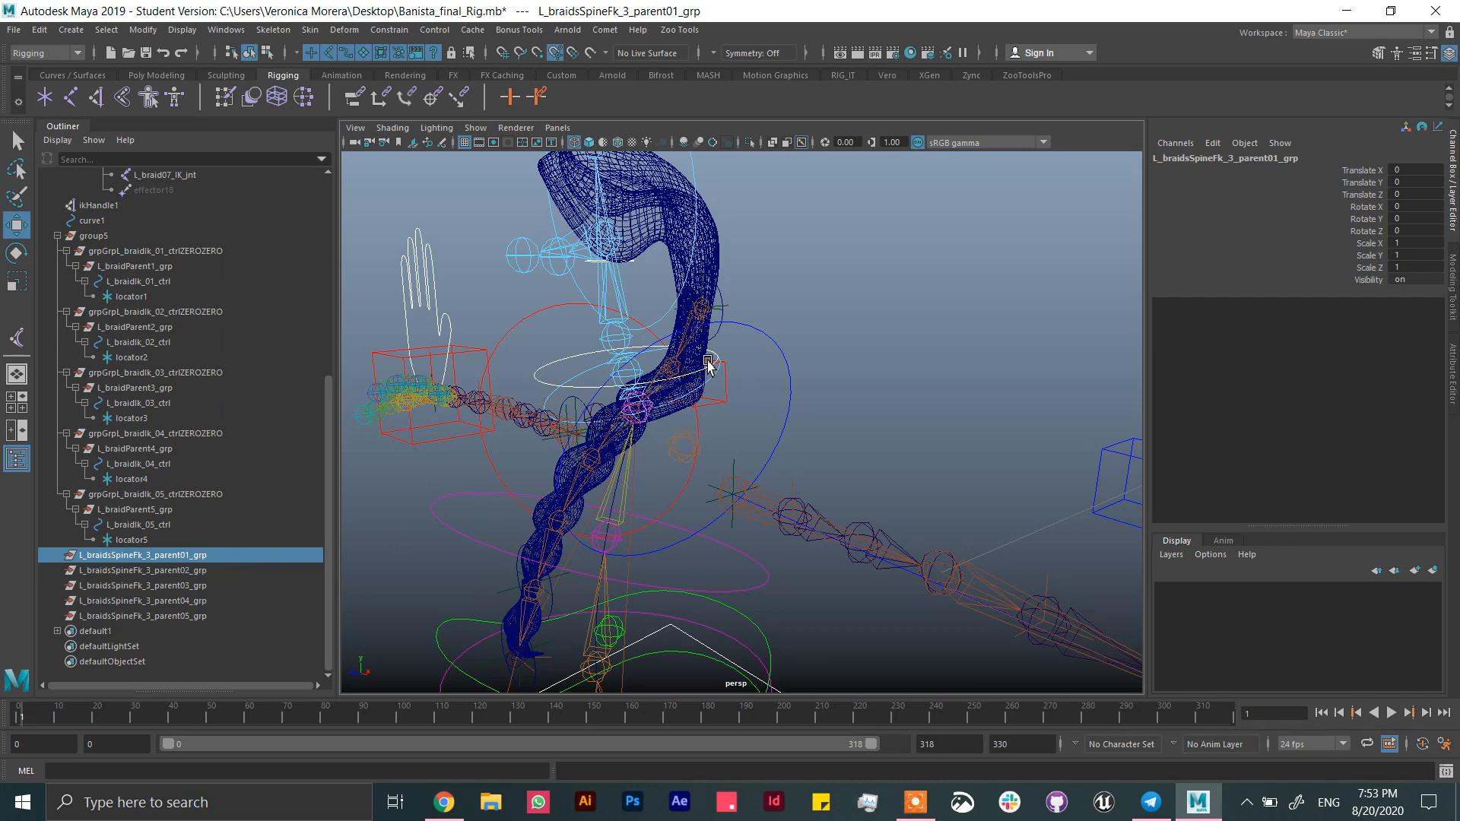
pyautogui.keyDown('alt'); pyautogui.moveTo(744, 344); pyautogui.dragTo(776, 340); pyautogui.keyUp('alt')
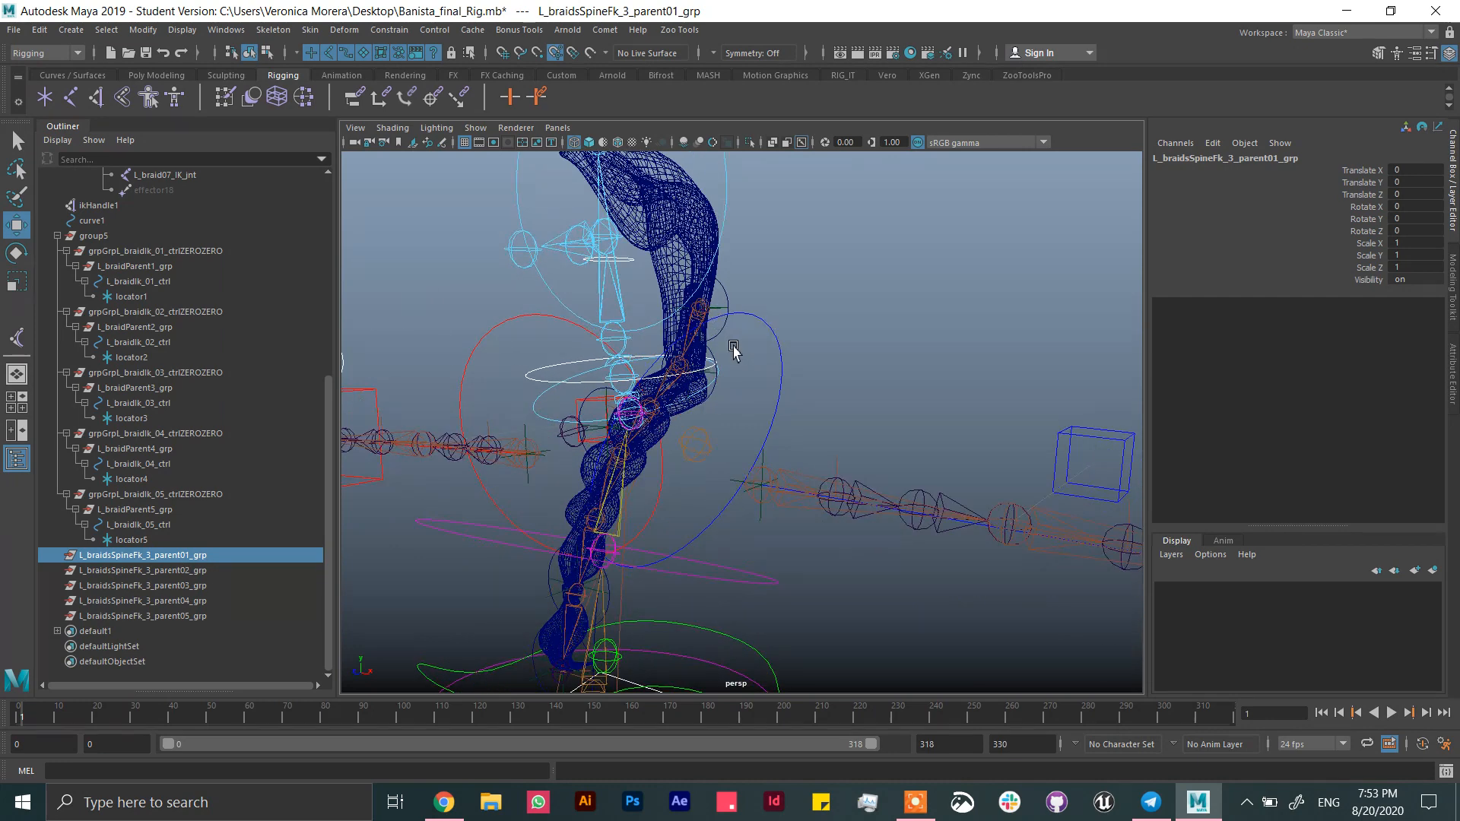
pyautogui.keyDown('alt'); pyautogui.moveTo(736, 349); pyautogui.dragTo(740, 391); pyautogui.keyUp('alt')
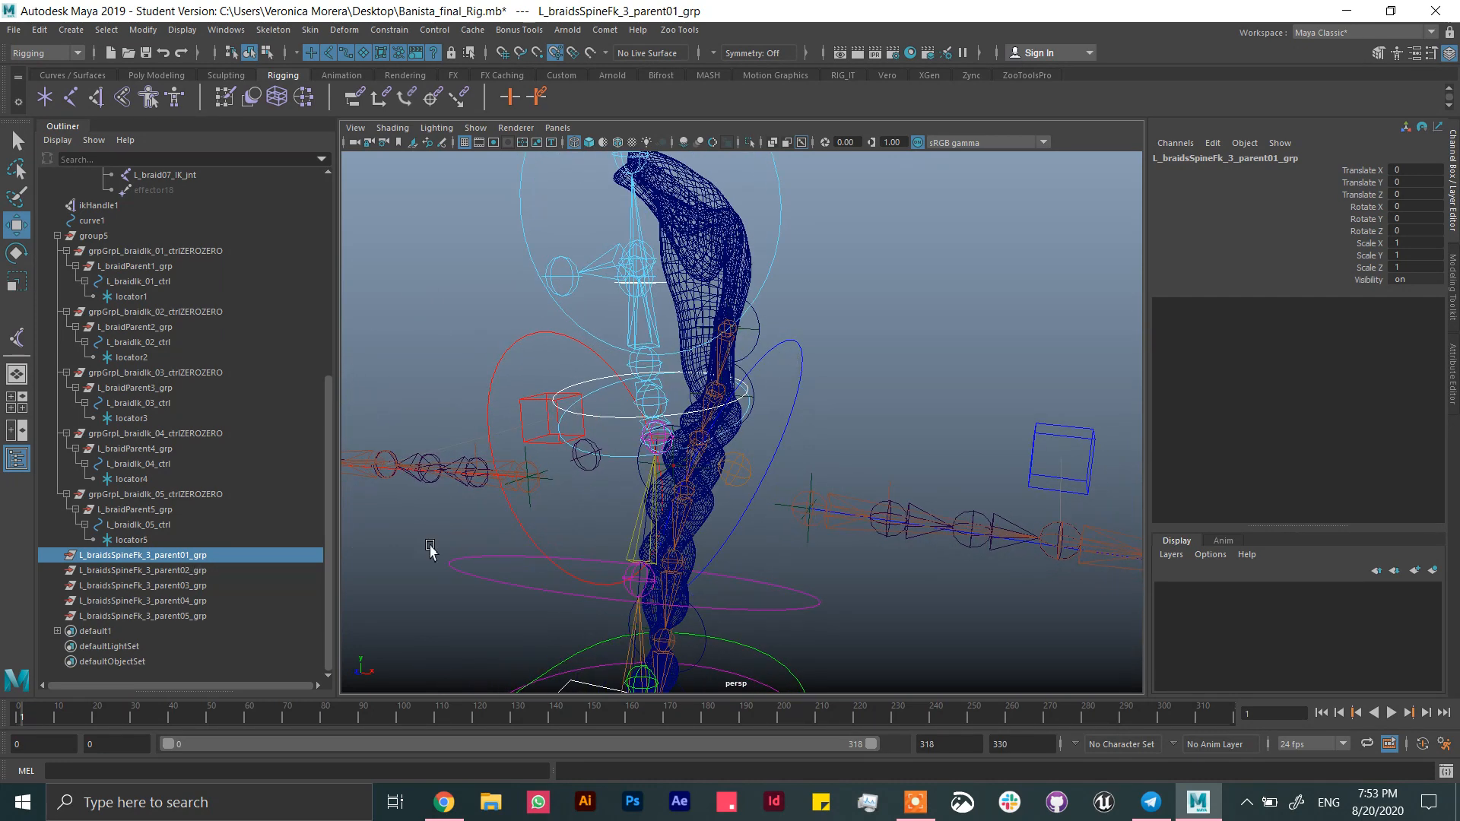
pyautogui.keyDown('alt'); pyautogui.moveTo(427, 547); pyautogui.dragTo(624, 471); pyautogui.keyUp('alt')
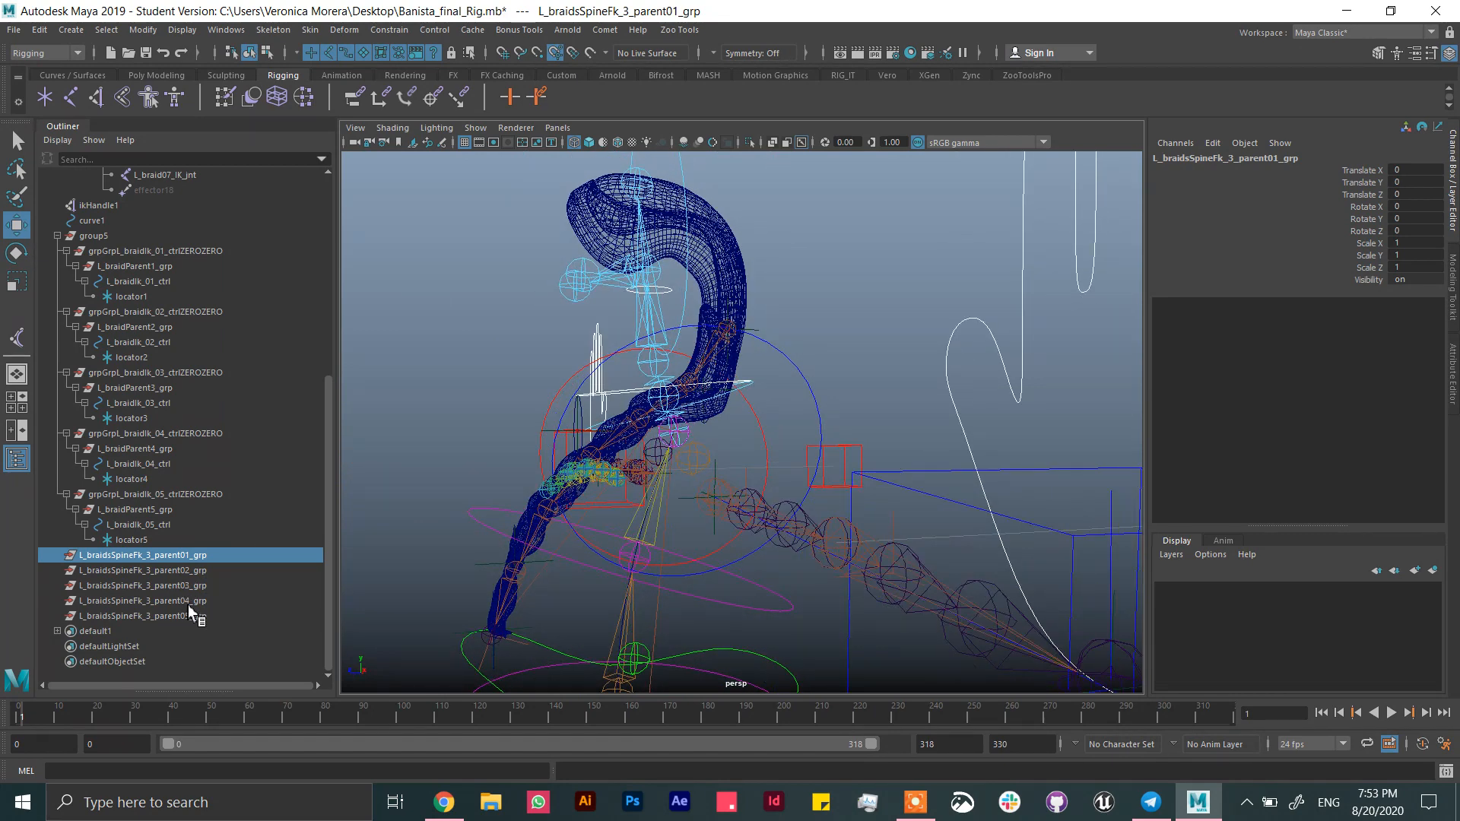
pyautogui.keyDown('ctrl'); pyautogui.click(190, 570); pyautogui.keyUp('ctrl')
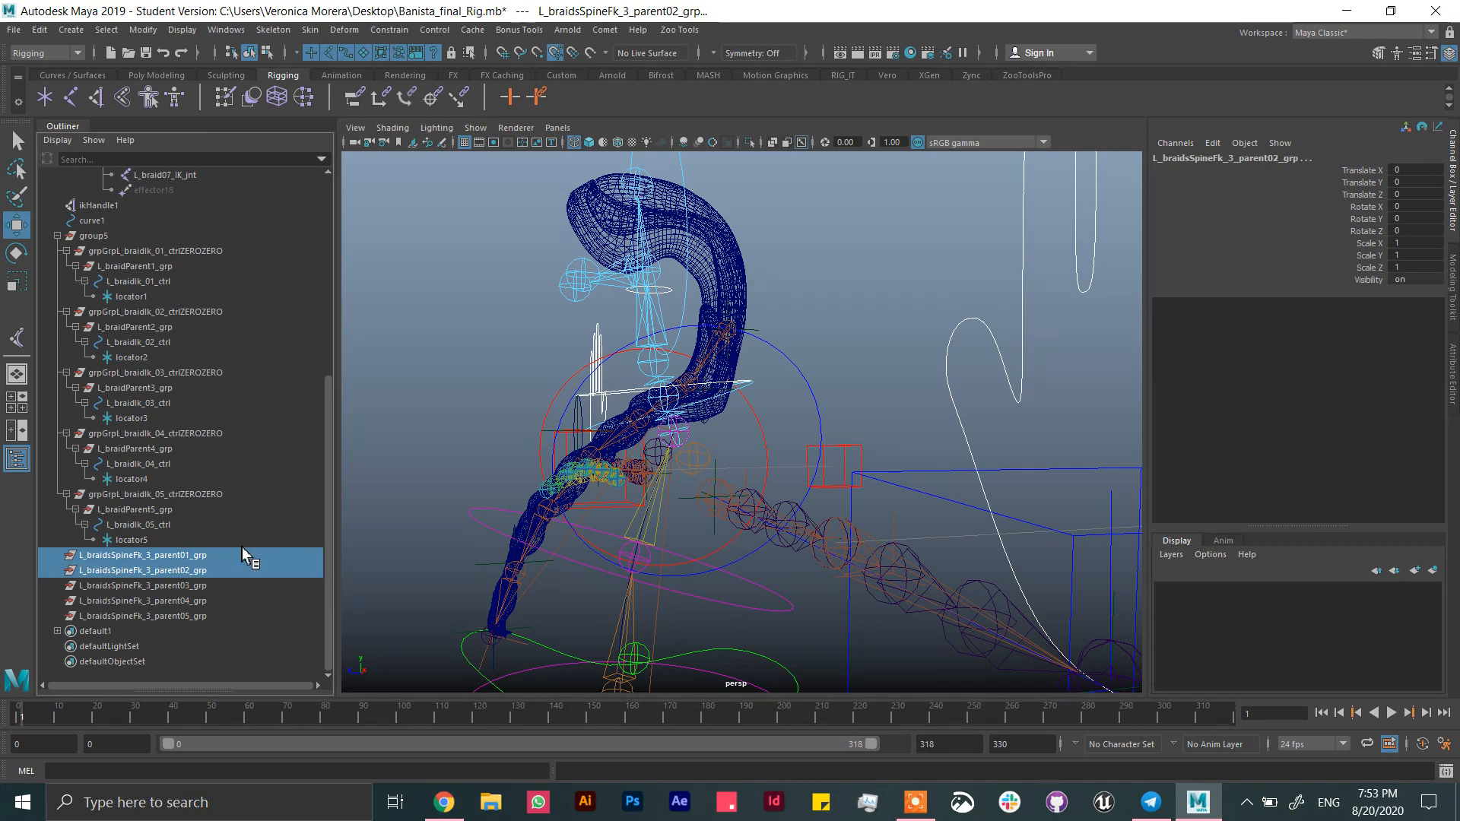
pyautogui.press('Delete')
# - Parent-constrain L_braidParent3_grp, L_braidParent4_grp and L_braidParent5_grp to L_braidsSpineFk_3_parent03_grp, parent04_grp and parent05_grp respectively
pyautogui.click(186, 585)
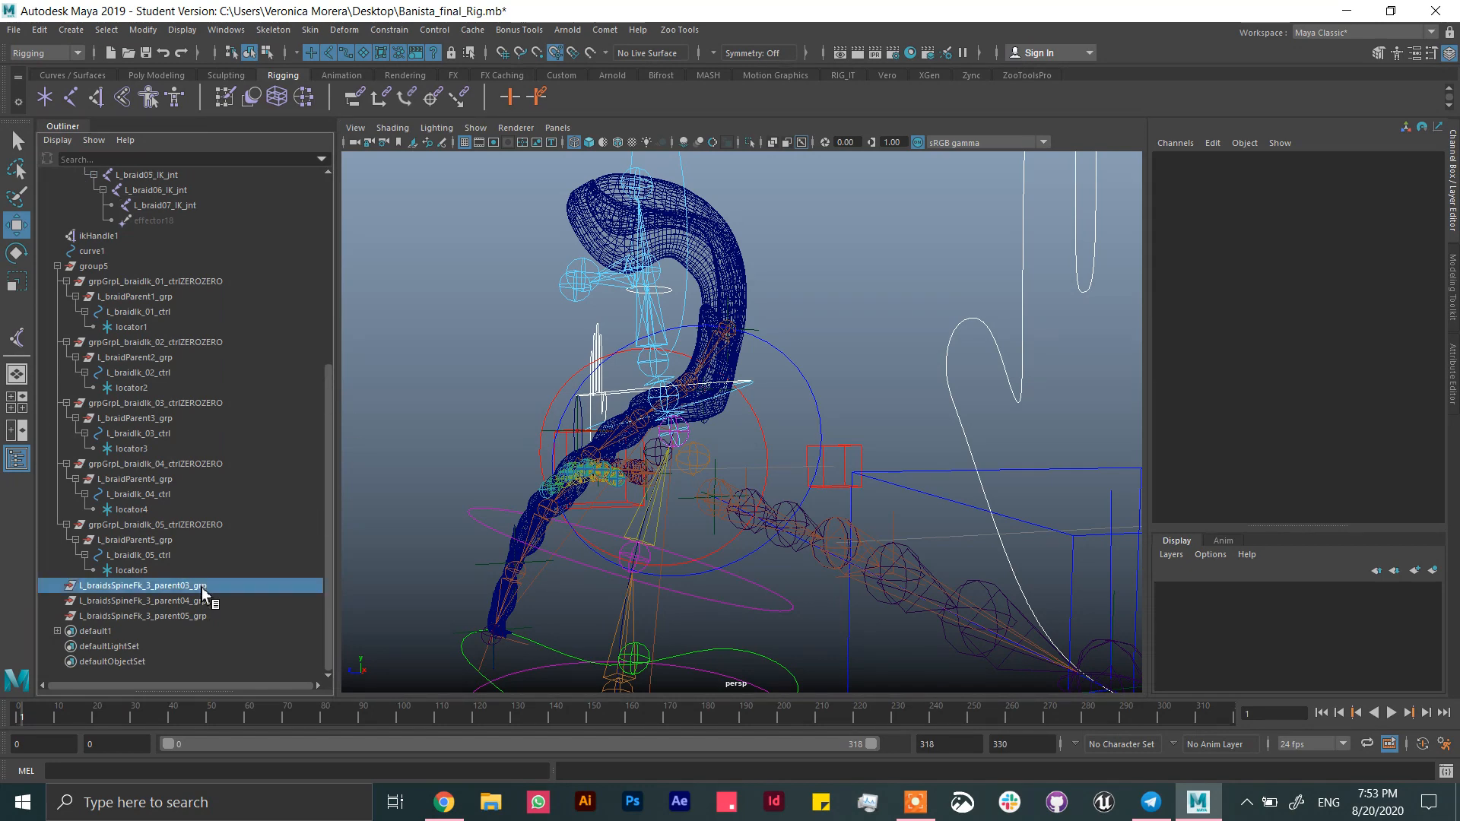
pyautogui.keyDown('ctrl'); pyautogui.click(171, 420); pyautogui.keyUp('ctrl')
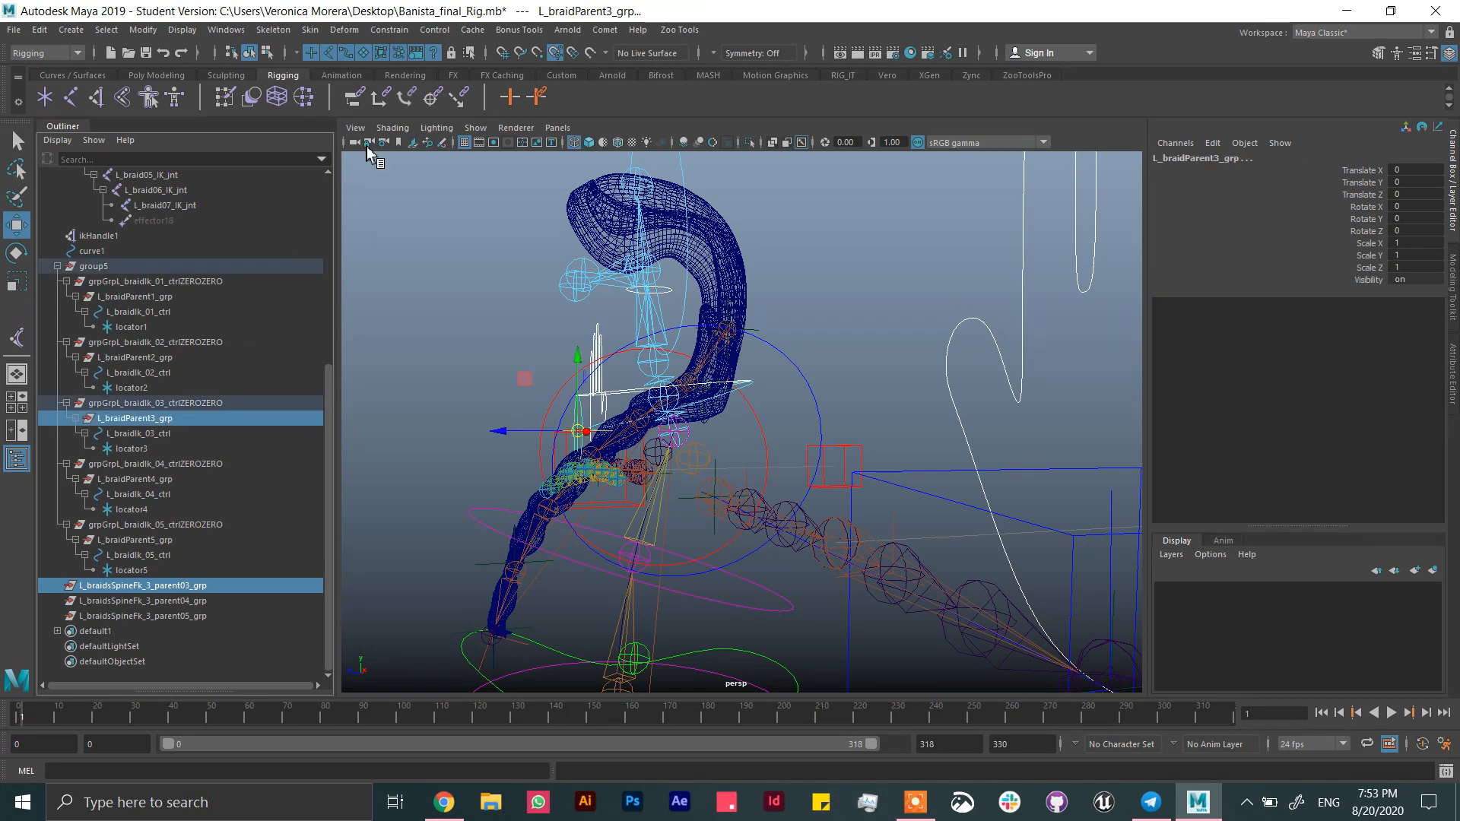
pyautogui.click(354, 97)
pyautogui.click(169, 616)
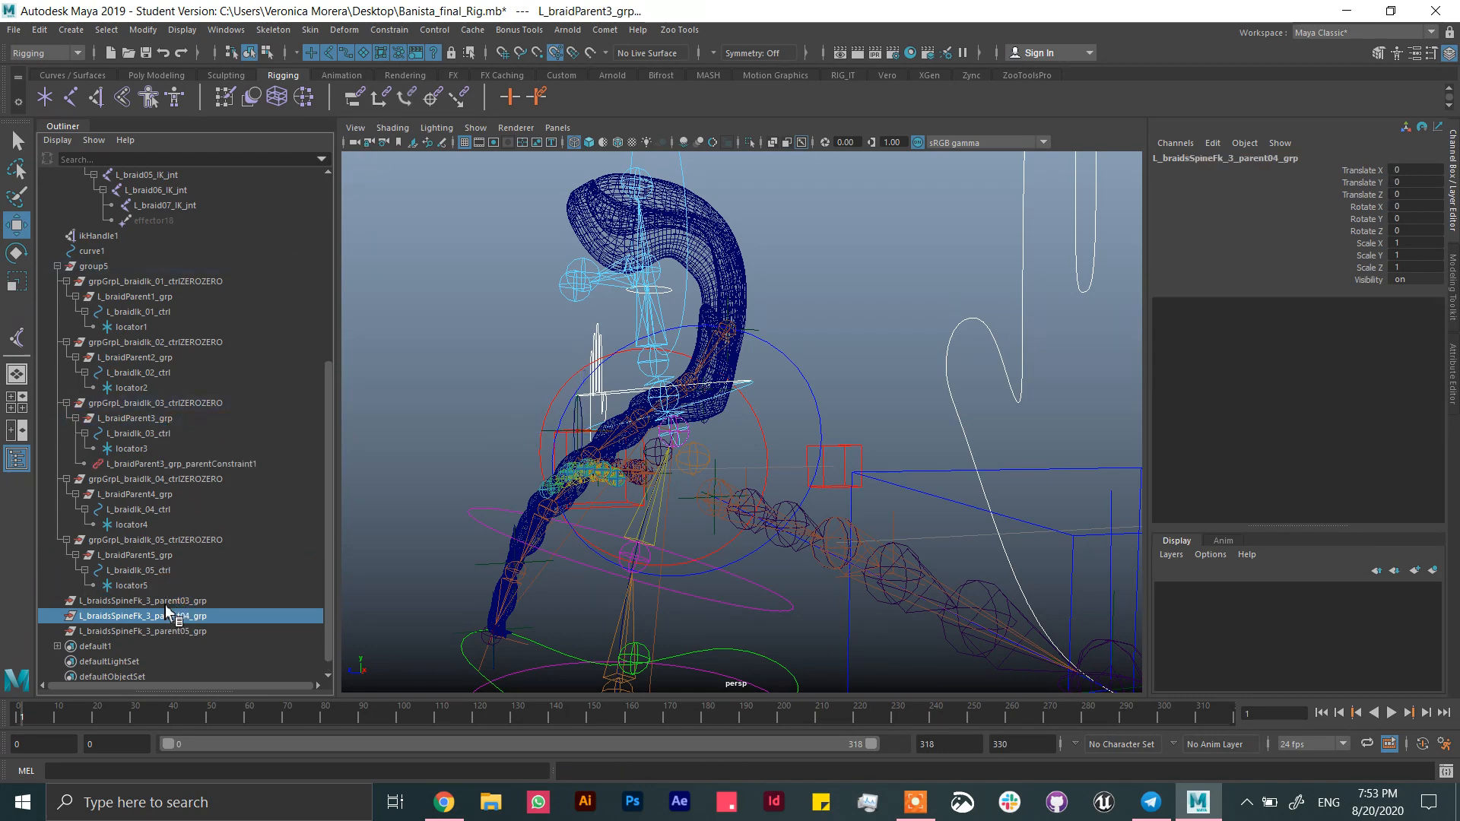
pyautogui.keyDown('ctrl'); pyautogui.click(151, 495); pyautogui.keyUp('ctrl')
pyautogui.click(354, 97)
pyautogui.click(182, 647)
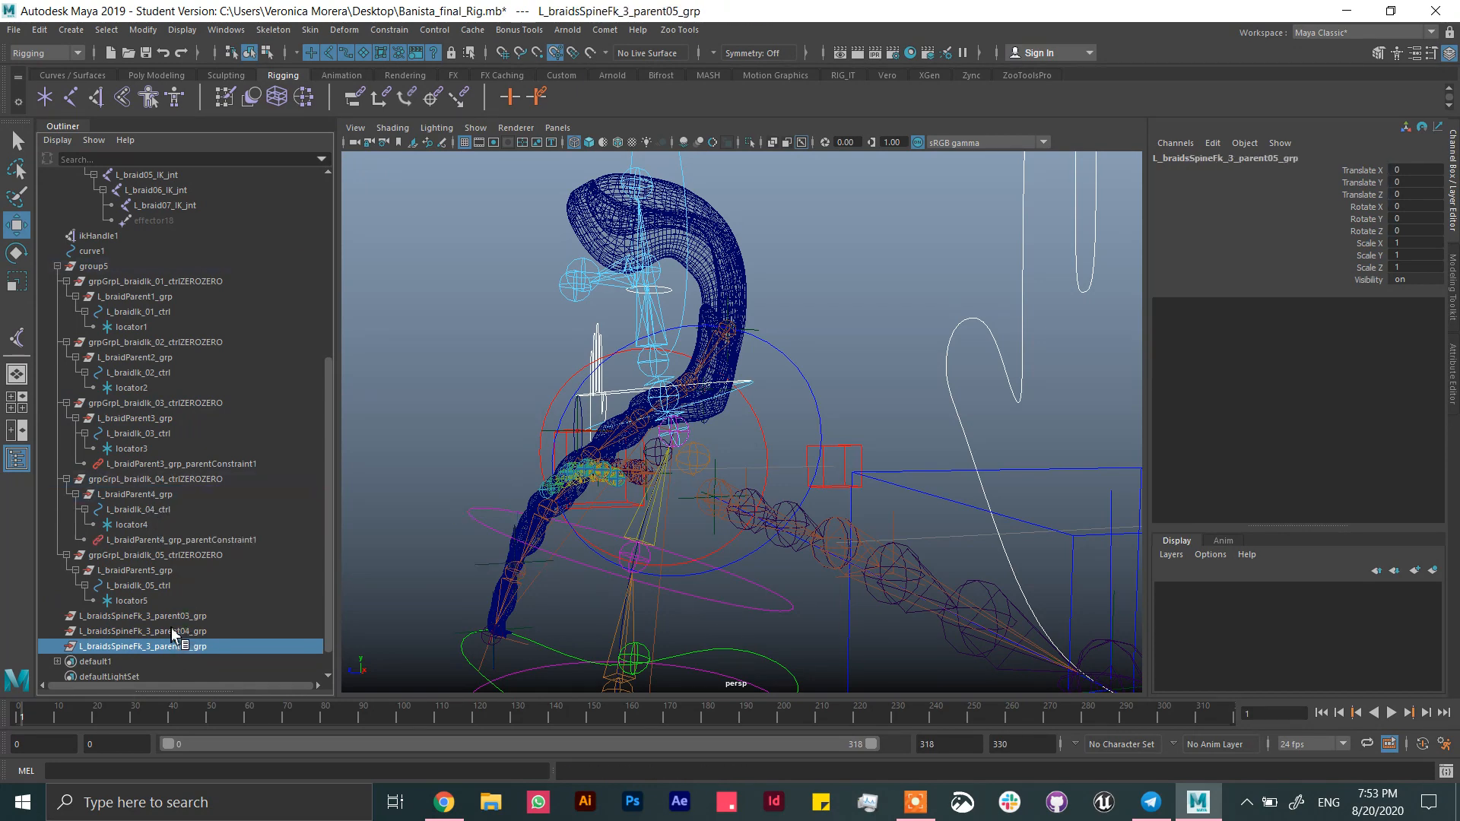
pyautogui.keyDown('ctrl'); pyautogui.click(146, 570); pyautogui.keyUp('ctrl')
pyautogui.press('g')
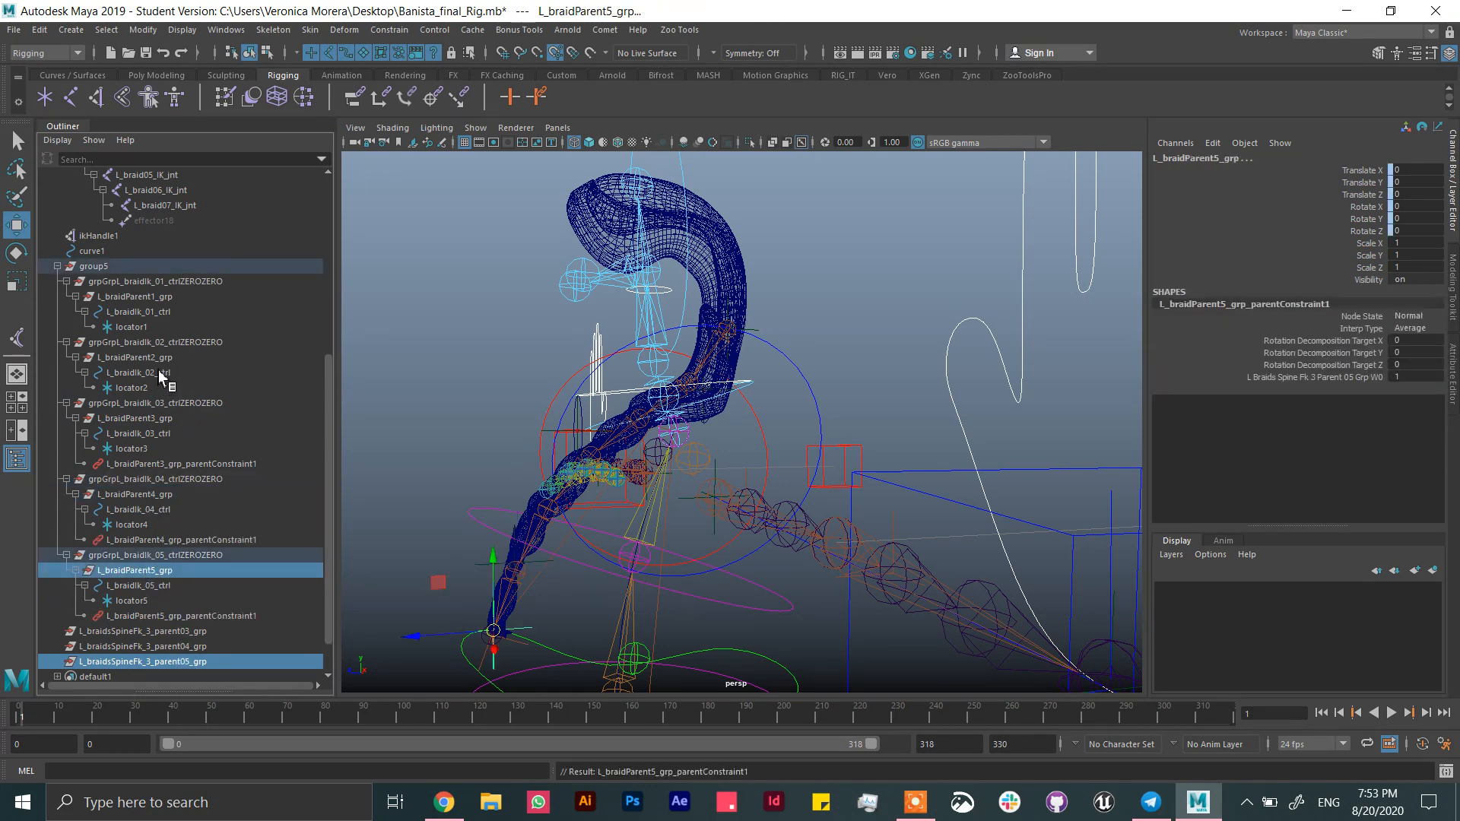
# - Move L_braidIk_01_ctrl and L_braidIk_02_ctrl directly under their ZEROZERO groups and delete the emptied L_braidParent1_grp and L_braidParent2_grp
pyautogui.click(141, 373)
pyautogui.moveTo(141, 372); pyautogui.dragTo(134, 279, button='middle')
pyautogui.click(147, 312)
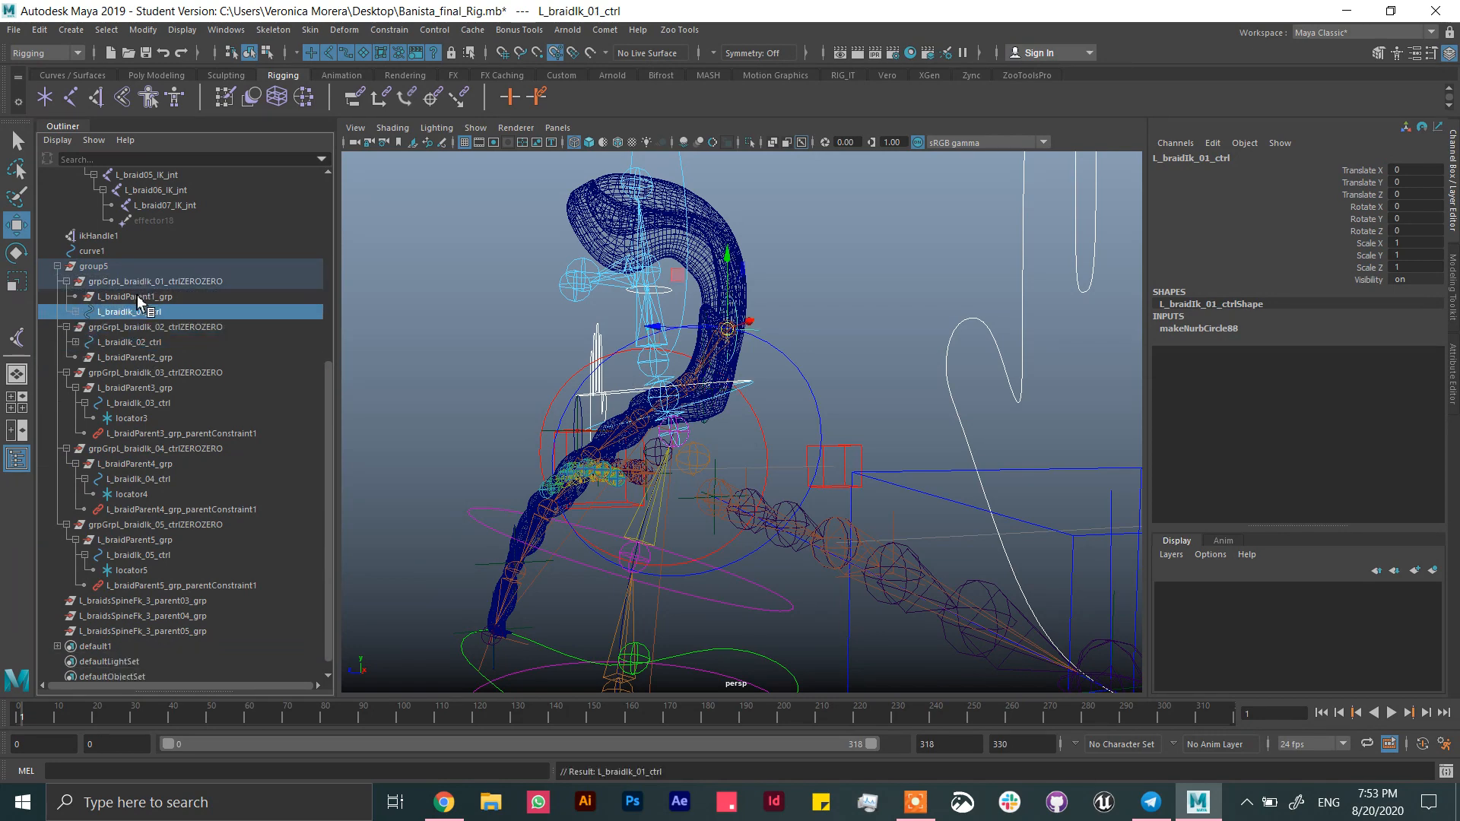
pyautogui.click(137, 295)
pyautogui.keyDown('ctrl'); pyautogui.click(146, 357); pyautogui.keyUp('ctrl')
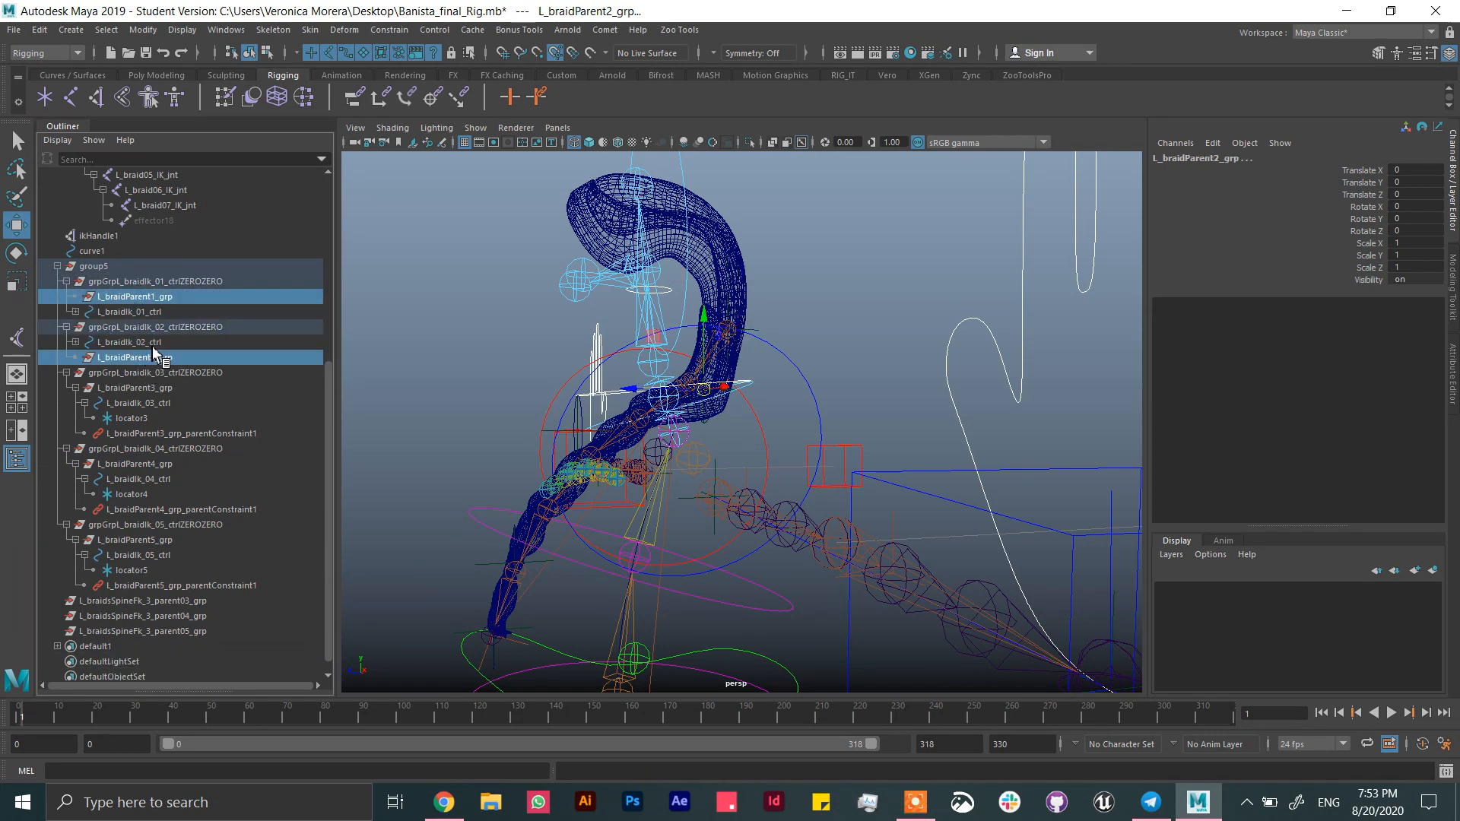
pyautogui.press('Delete')
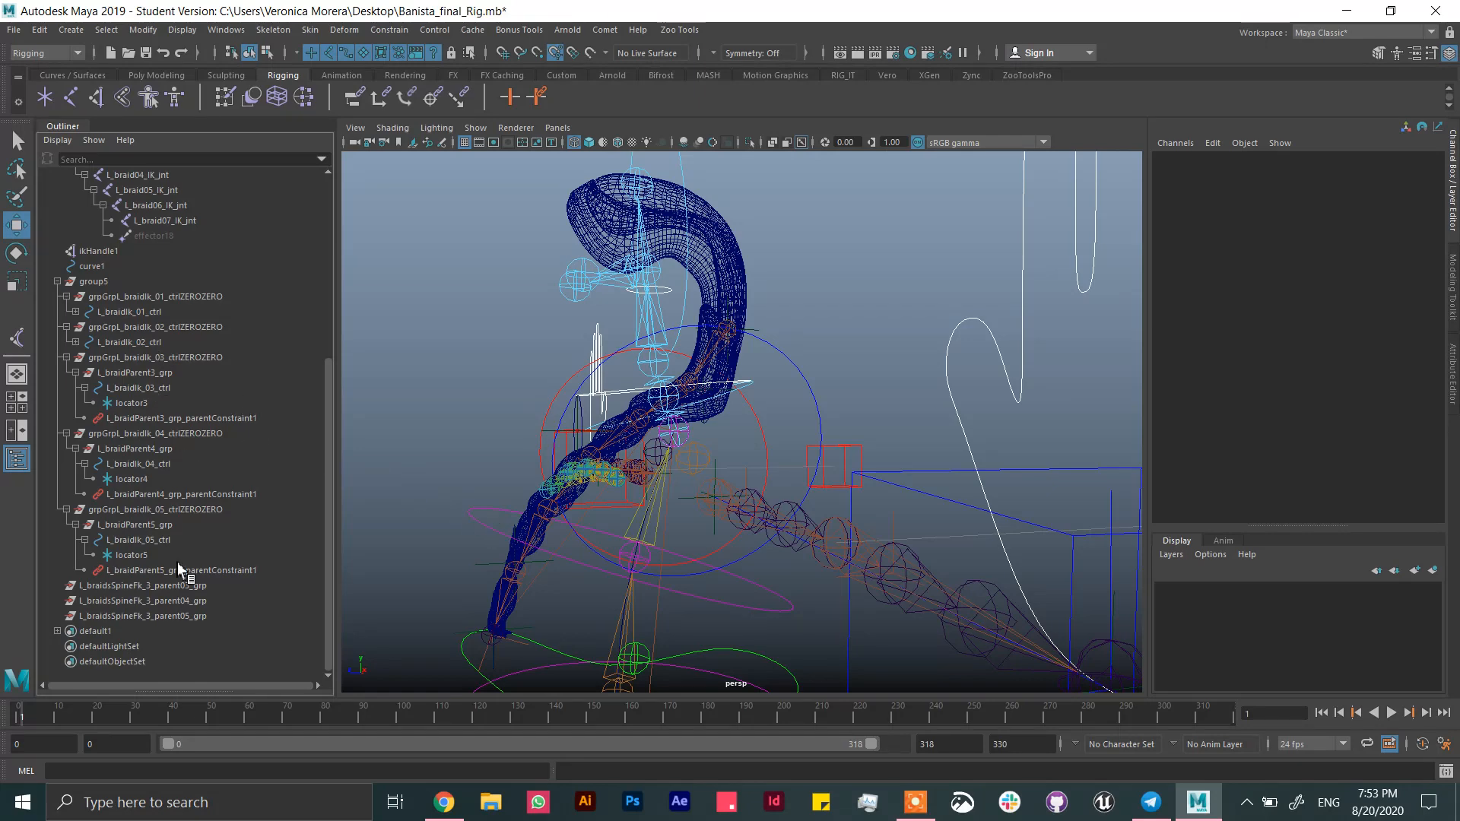
# - Parent the three L_braidsSpineFk_3_parent groups (03 to 05) under the spine control Spine_FK_03_CC
pyautogui.keyDown('alt'); pyautogui.moveTo(831, 478); pyautogui.dragTo(867, 498); pyautogui.keyUp('alt')
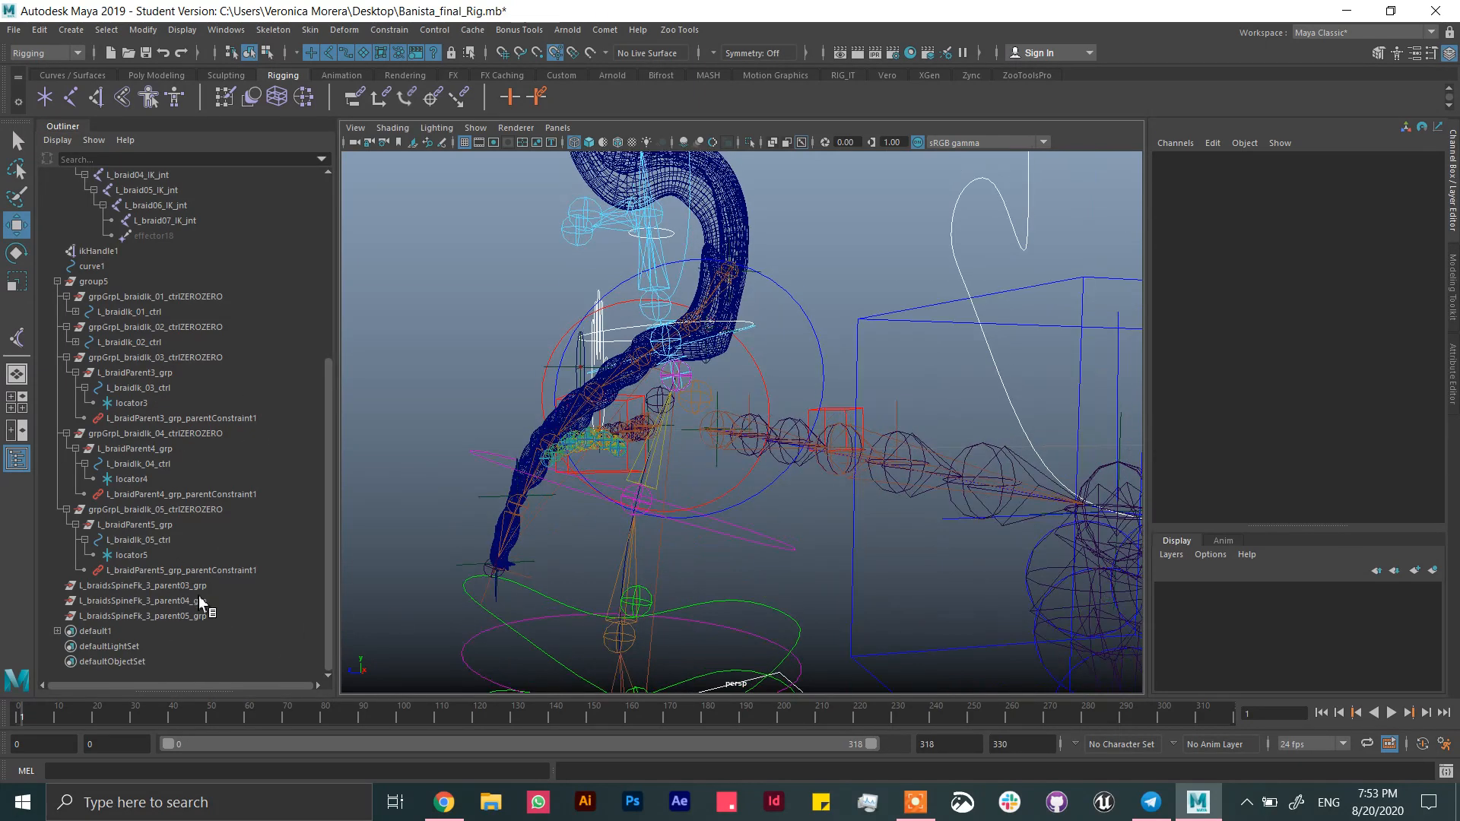
pyautogui.moveTo(200, 587); pyautogui.dragTo(204, 617)
pyautogui.keyDown('alt'); pyautogui.moveTo(510, 582); pyautogui.dragTo(758, 519); pyautogui.keyUp('alt')
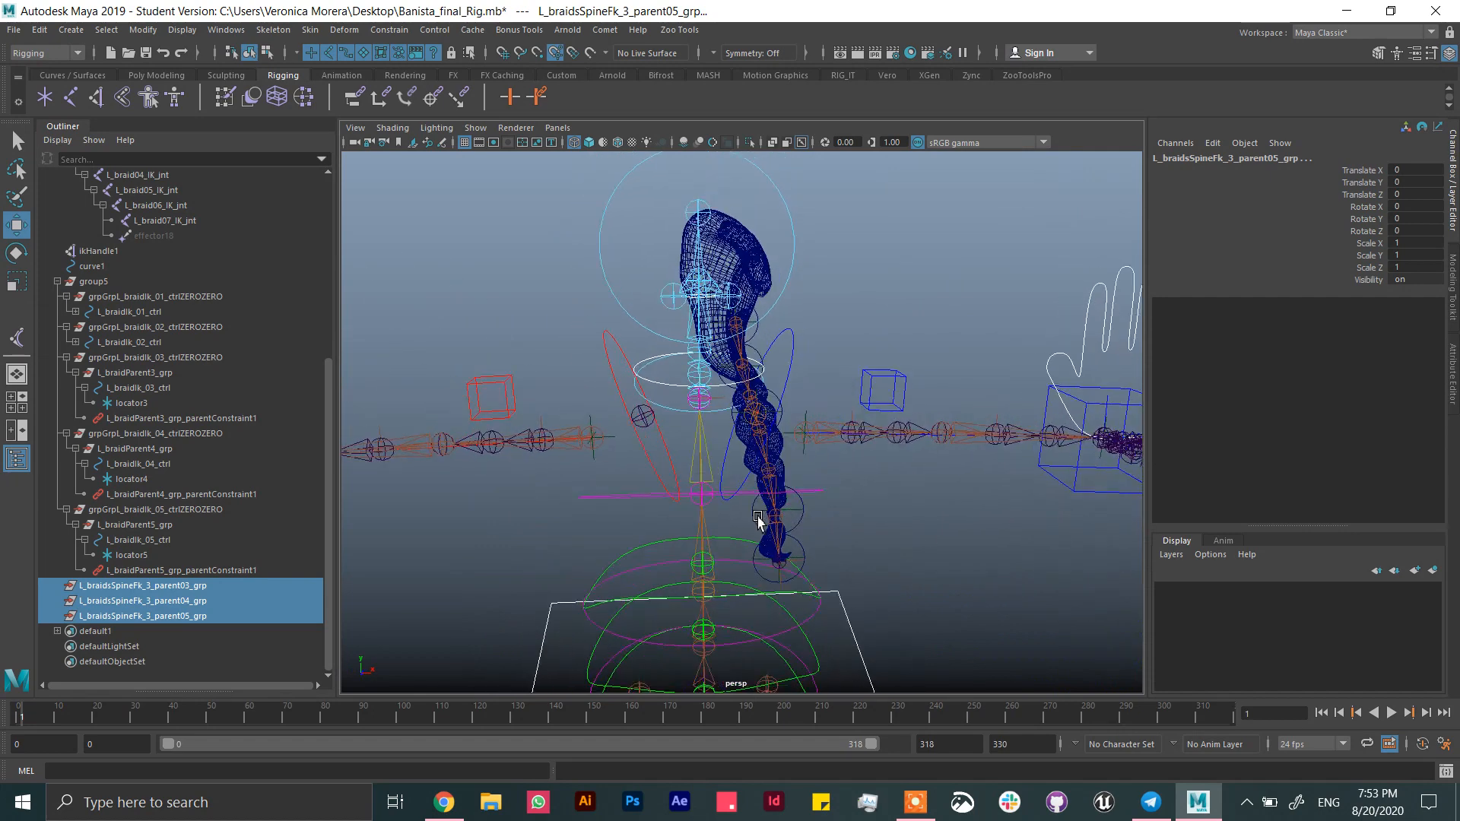
pyautogui.click(617, 495)
pyautogui.hotkey('ctrl', 'z')
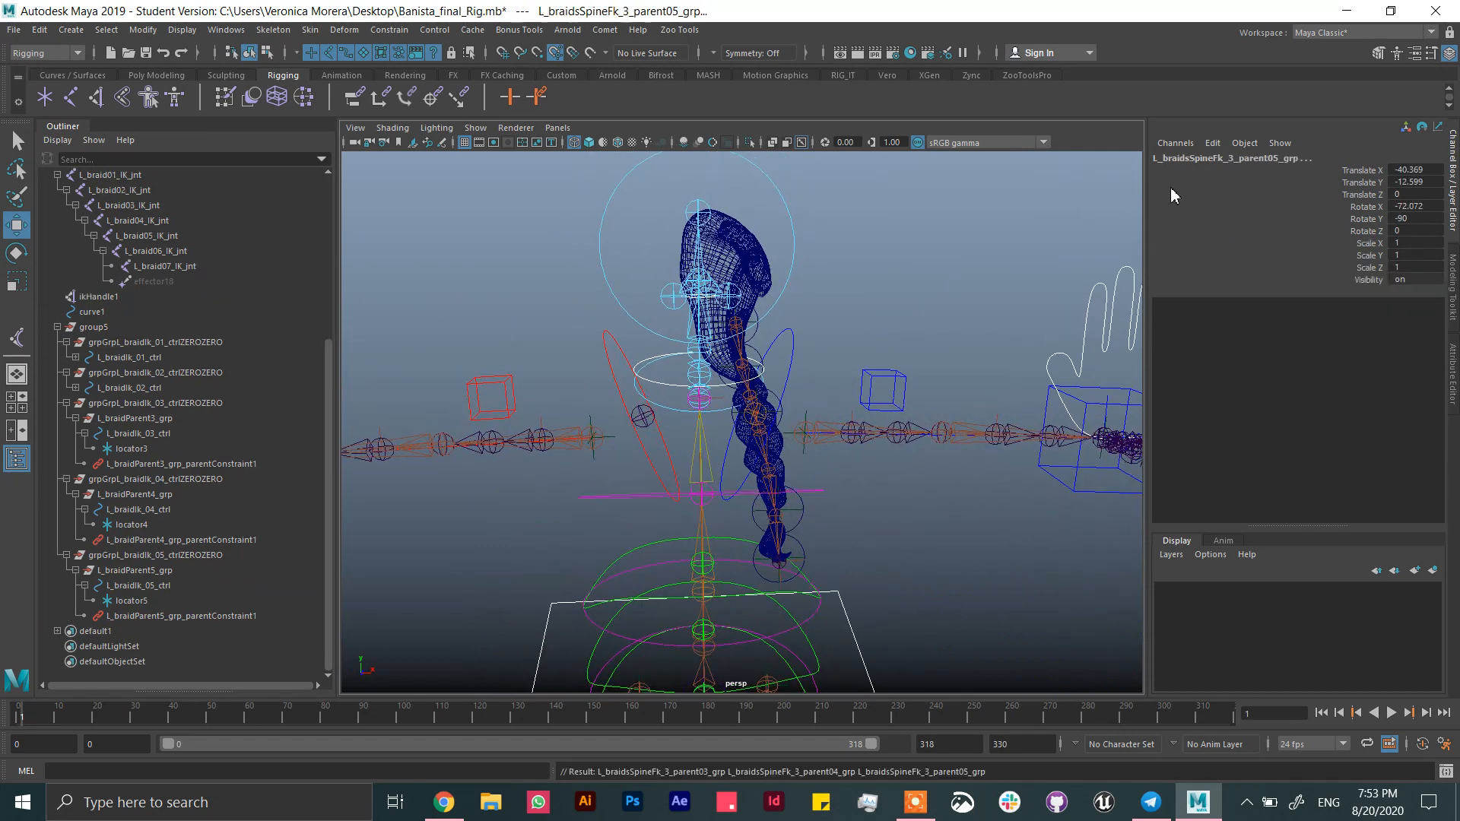
# - Rotate Spine_FK_03_CC to test how the braid follows, undo the rotation and clear the selection
pyautogui.click(658, 500)
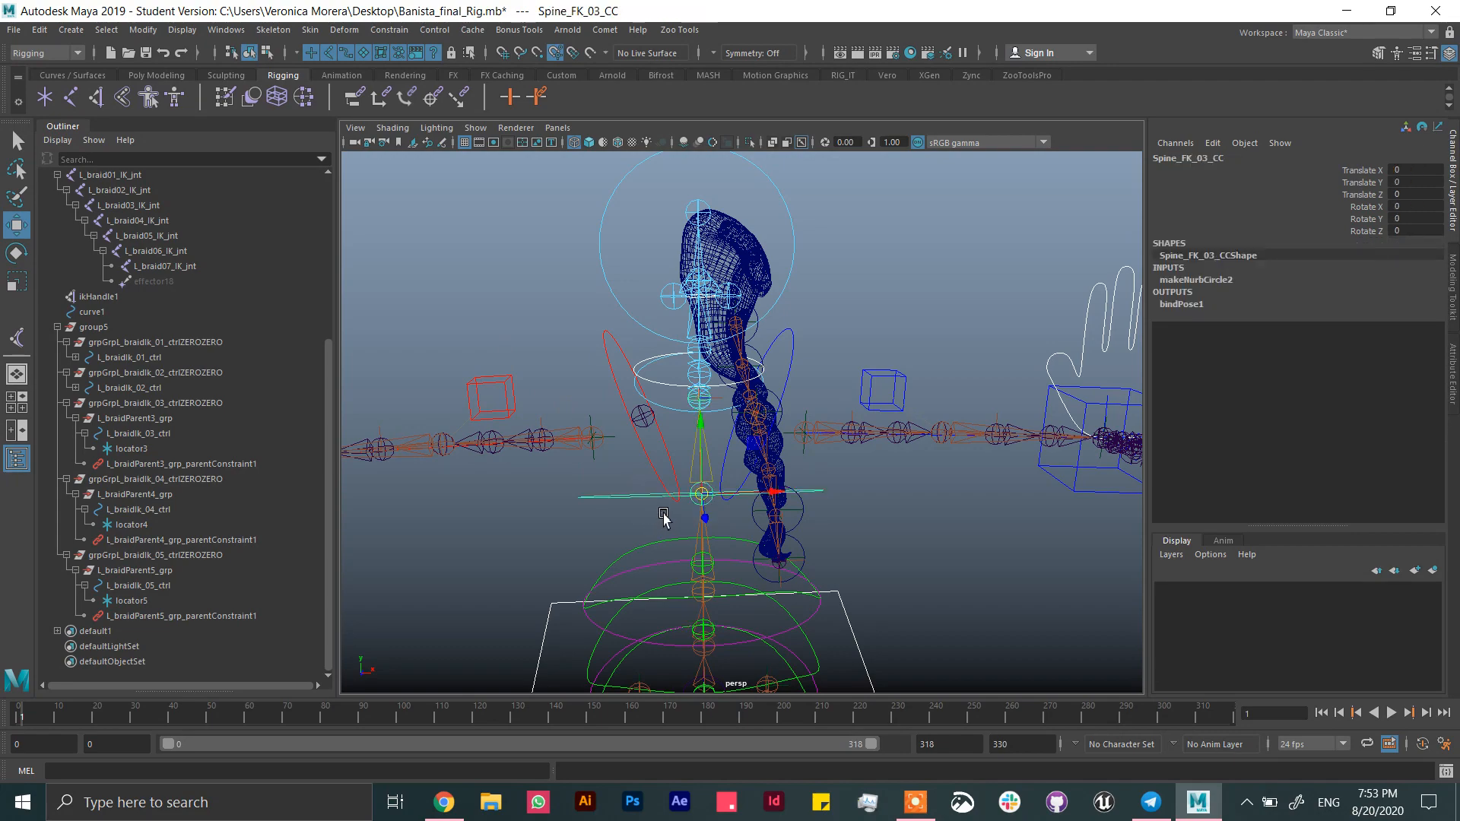
pyautogui.press('e')
pyautogui.moveTo(749, 487); pyautogui.dragTo(829, 472)
pyautogui.hotkey('ctrl', 'z')
pyautogui.hotkey('ctrl', 'z')
pyautogui.click(932, 460)
pyautogui.keyDown('alt'); pyautogui.moveTo(829, 472); pyautogui.dragTo(897, 476, button='right'); pyautogui.keyUp('alt')
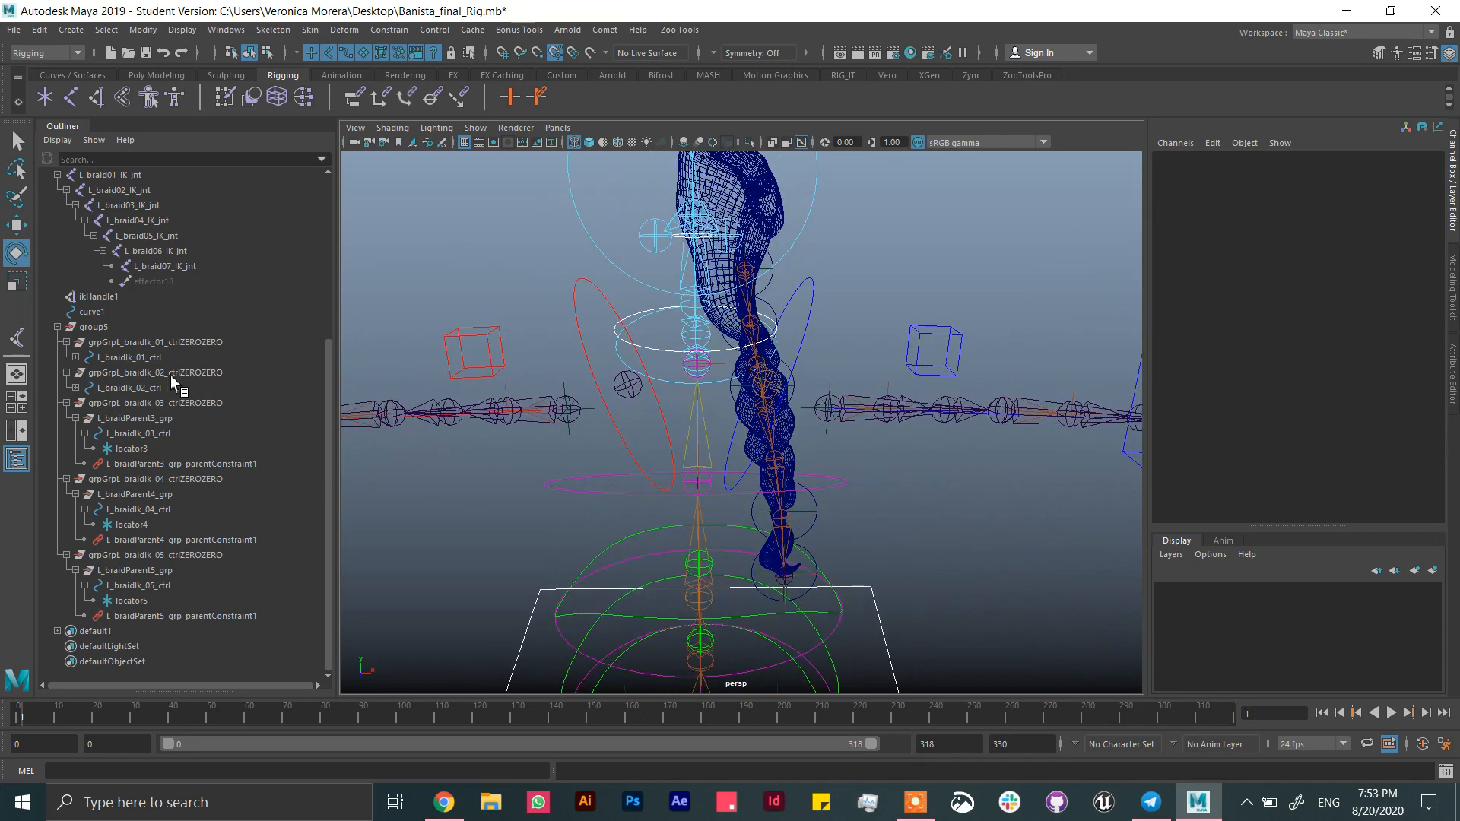
# - Collapse the L_braid01_IK_jnt hierarchy and group ikHandle1 with curve1
pyautogui.scroll(5, 66, 335)
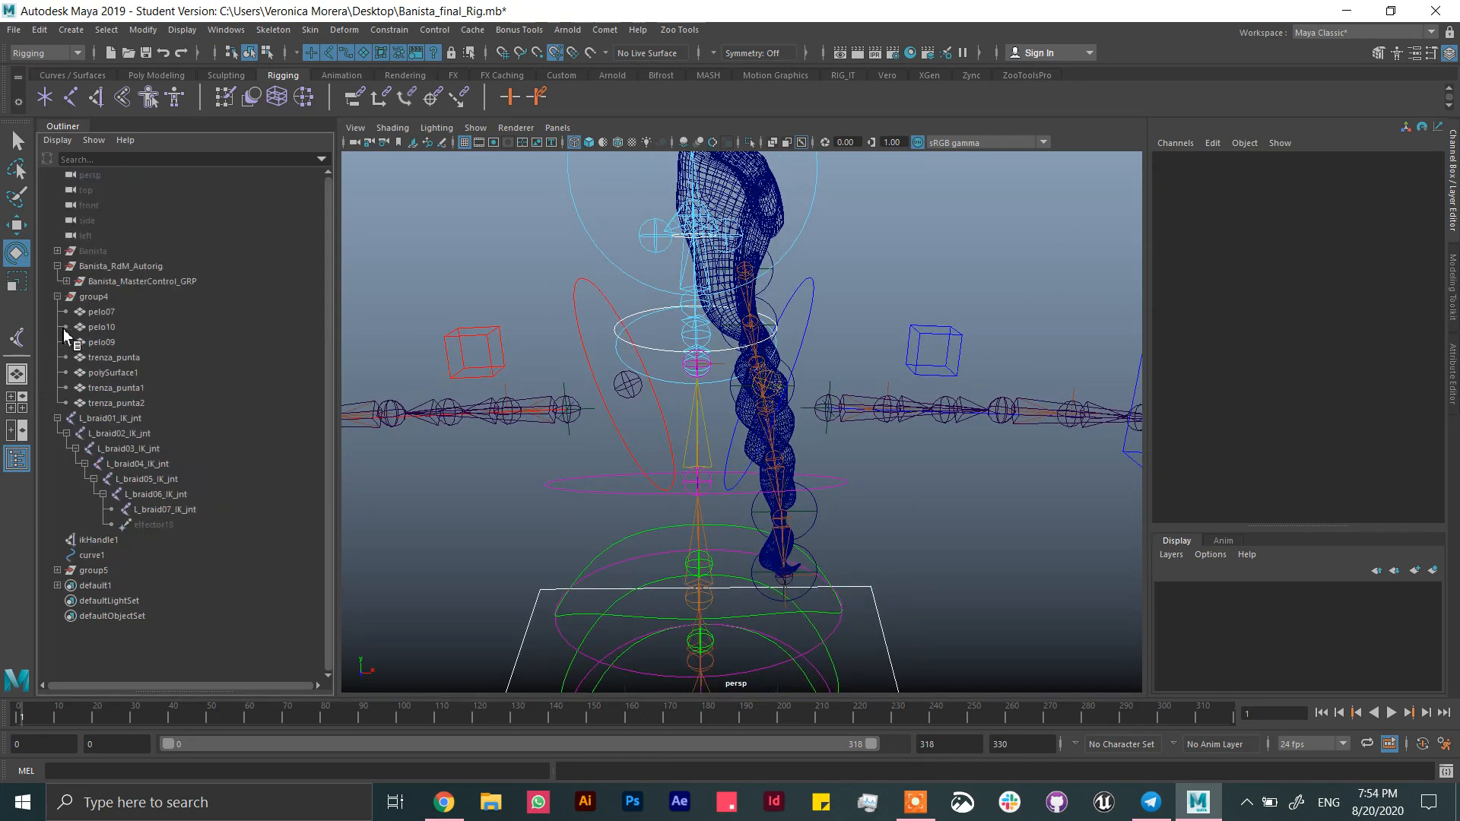
pyautogui.click(57, 418)
pyautogui.click(114, 420)
pyautogui.keyDown('shift'); pyautogui.click(117, 435); pyautogui.keyUp('shift')
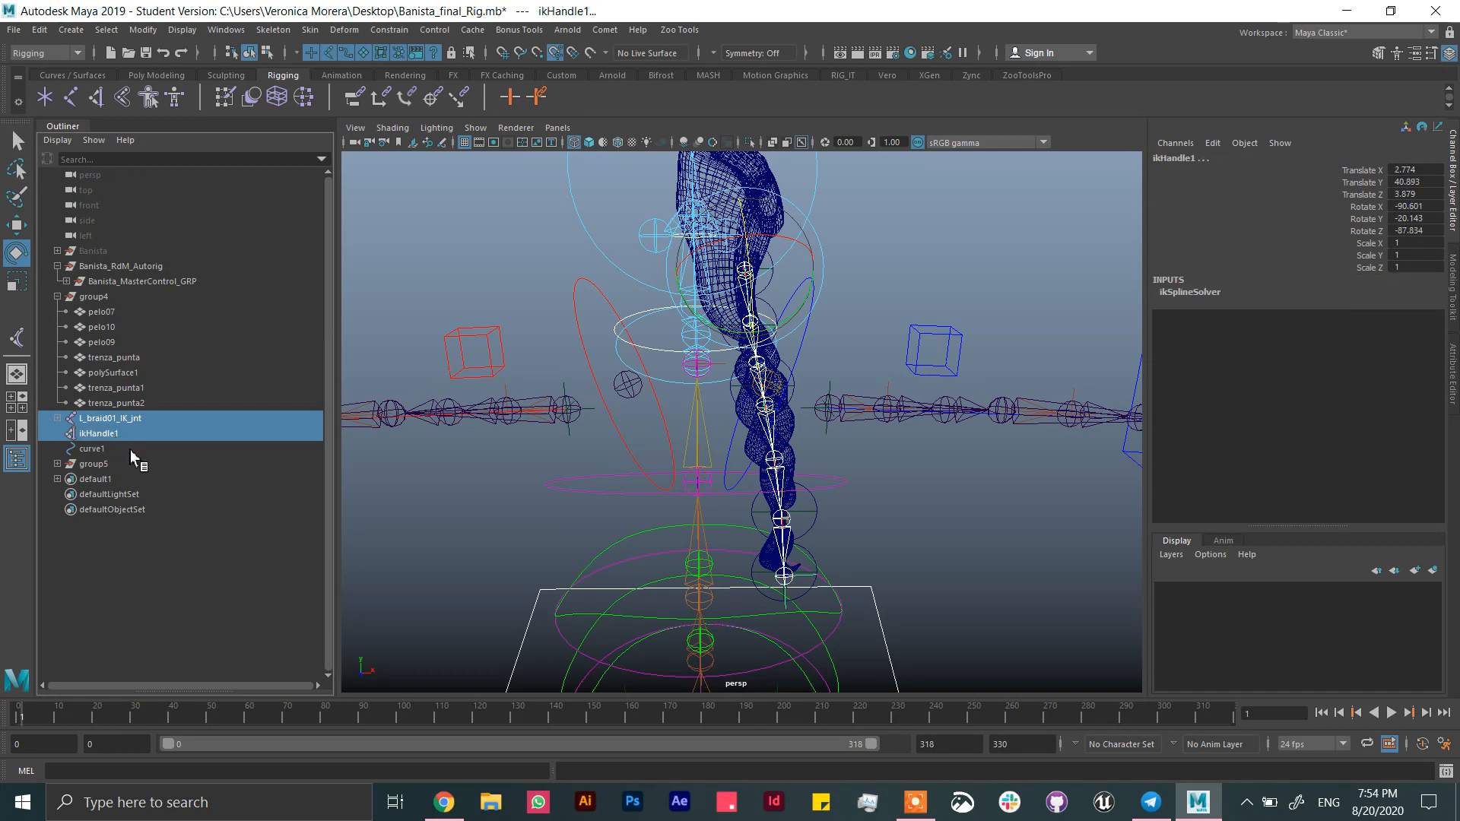
pyautogui.click(125, 449)
pyautogui.keyDown('shift'); pyautogui.click(109, 434); pyautogui.keyUp('shift')
pyautogui.hotkey('ctrl', 'g')
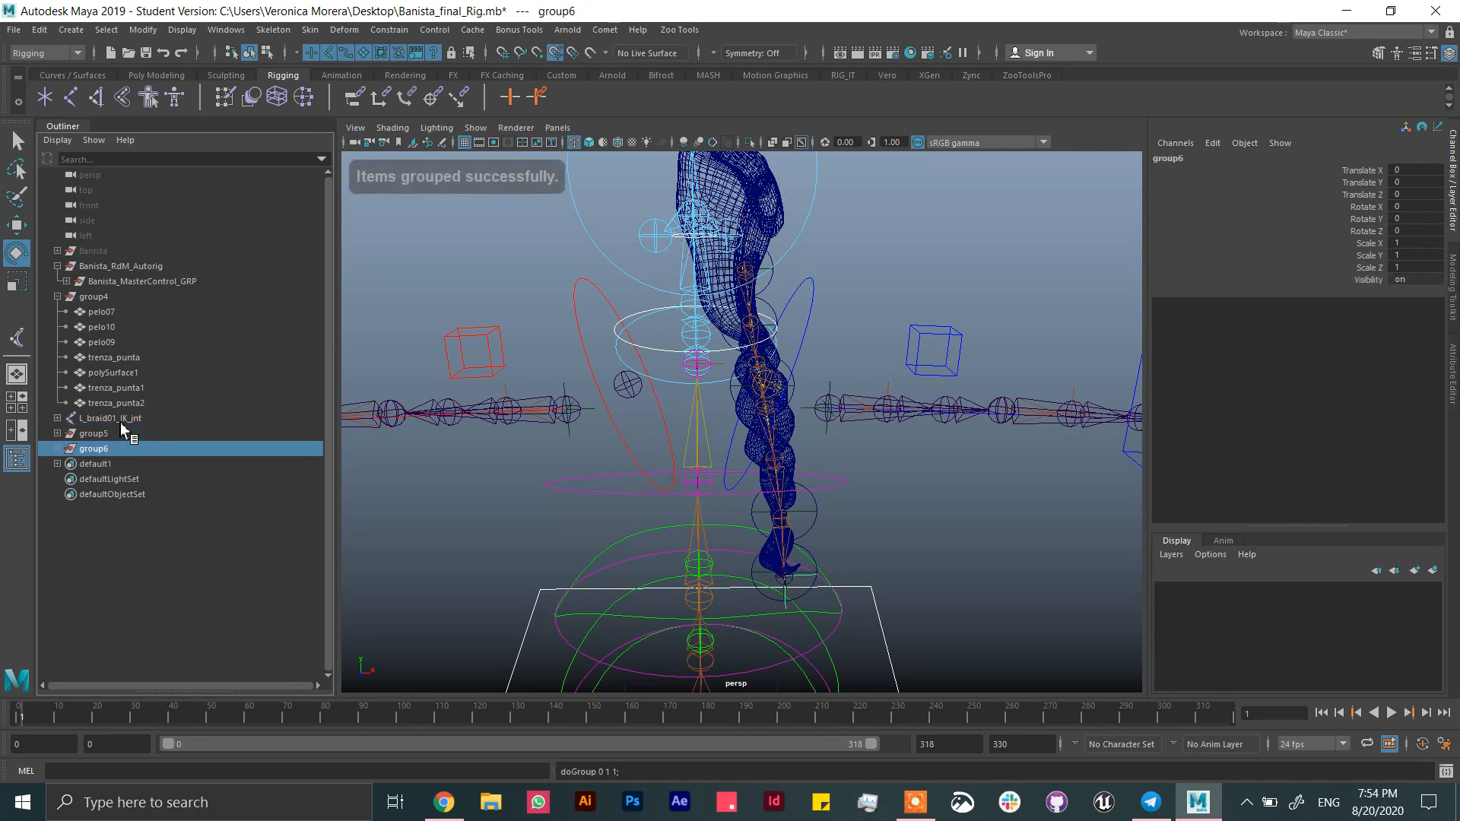
# - Group L_braid01_IK_jnt, group5 and group6 together and name the new group L_braid_grp
pyautogui.keyDown('shift'); pyautogui.click(115, 449); pyautogui.keyUp('shift')
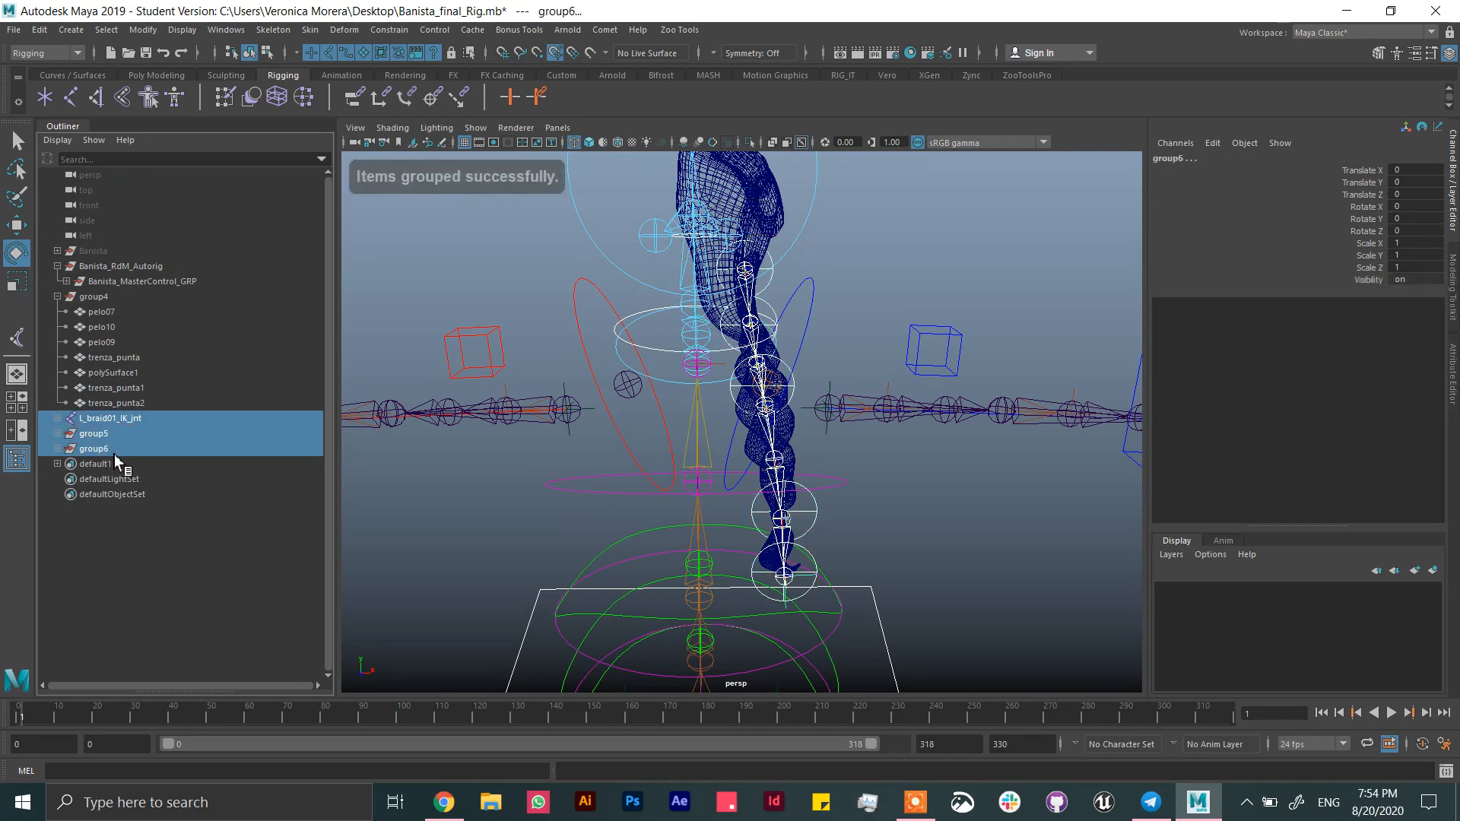
pyautogui.hotkey('ctrl', 'g')
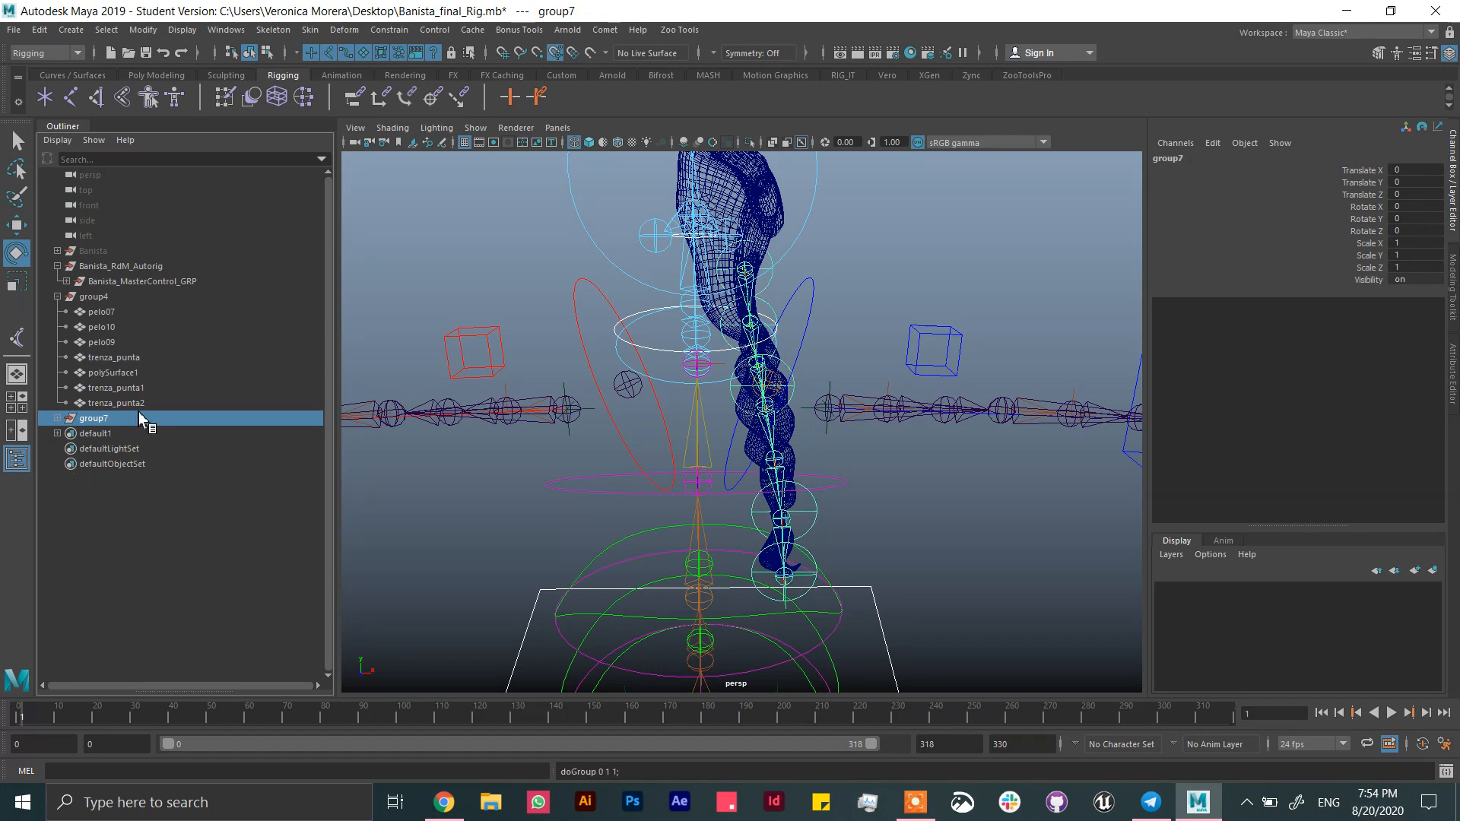
pyautogui.doubleClick(141, 419)
pyautogui.write('L_braid')
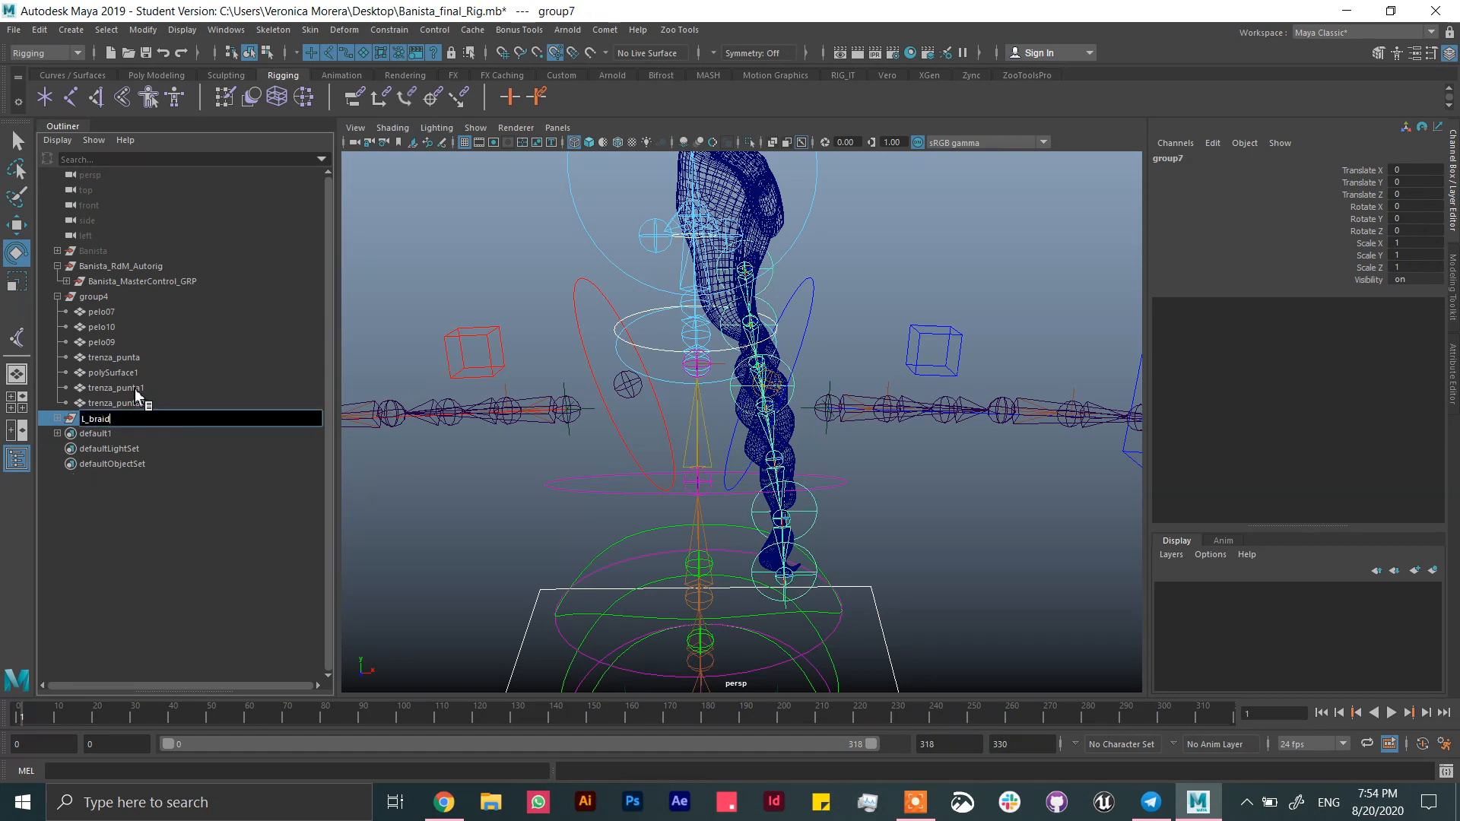
pyautogui.write('_grp')
pyautogui.press('Return')
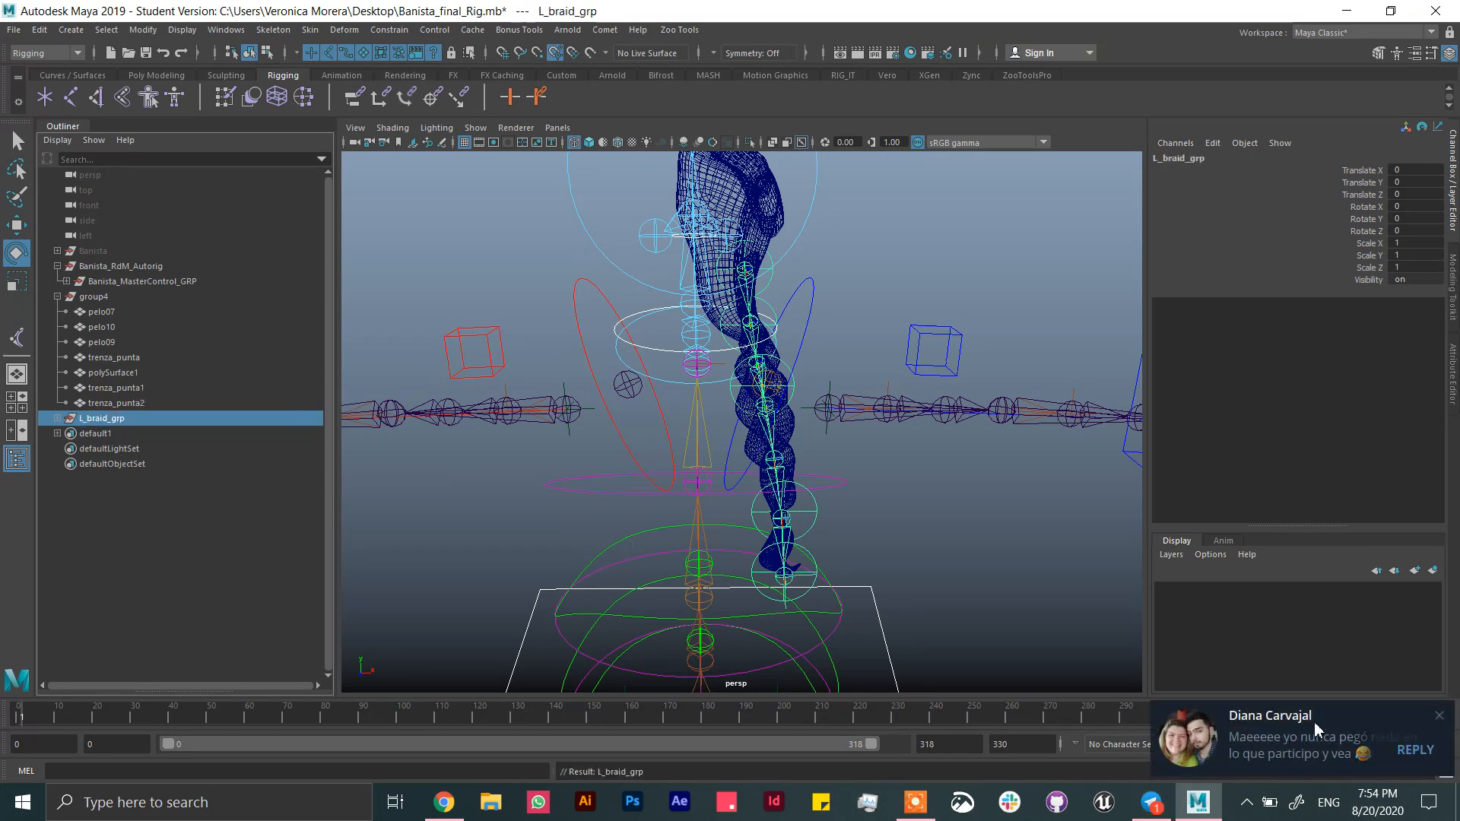
pyautogui.click(1439, 715)
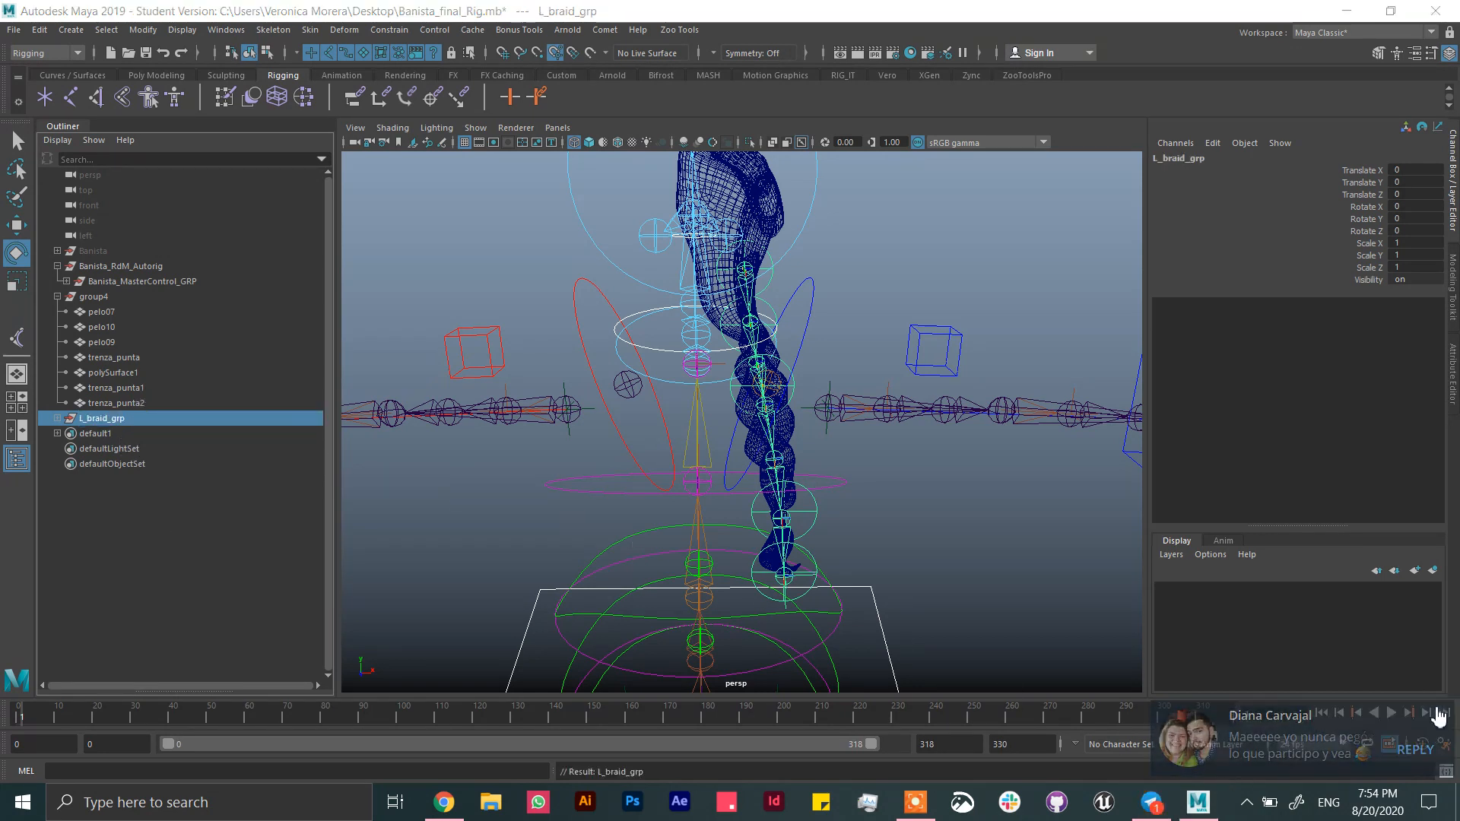
# - Rename group6, which holds curve1 and ikHandle1 inside L_braid_grp, to noTrans
pyautogui.click(57, 418)
pyautogui.moveTo(106, 448); pyautogui.dragTo(128, 462)
pyautogui.click(128, 464)
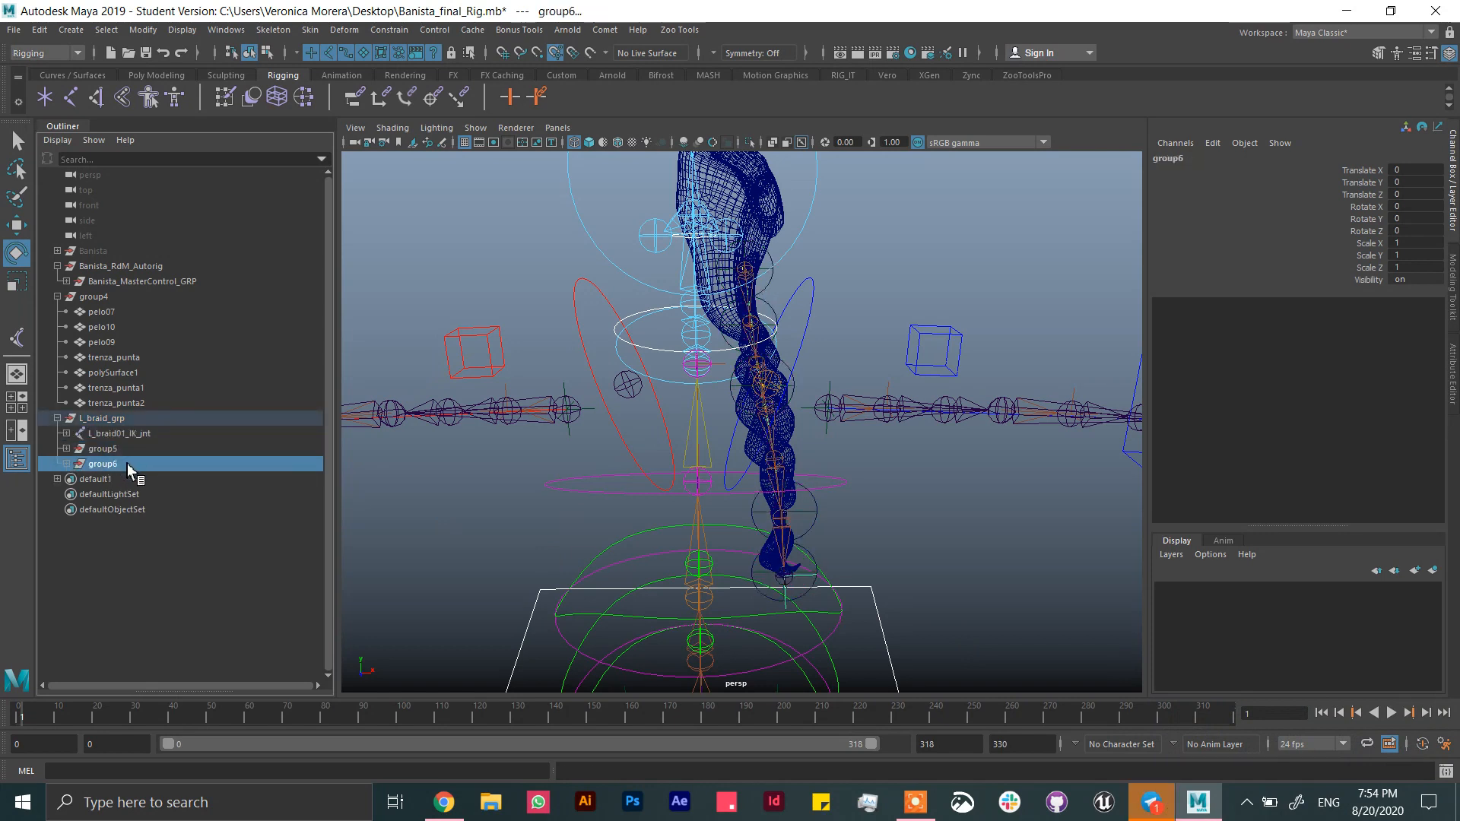
pyautogui.click(67, 464)
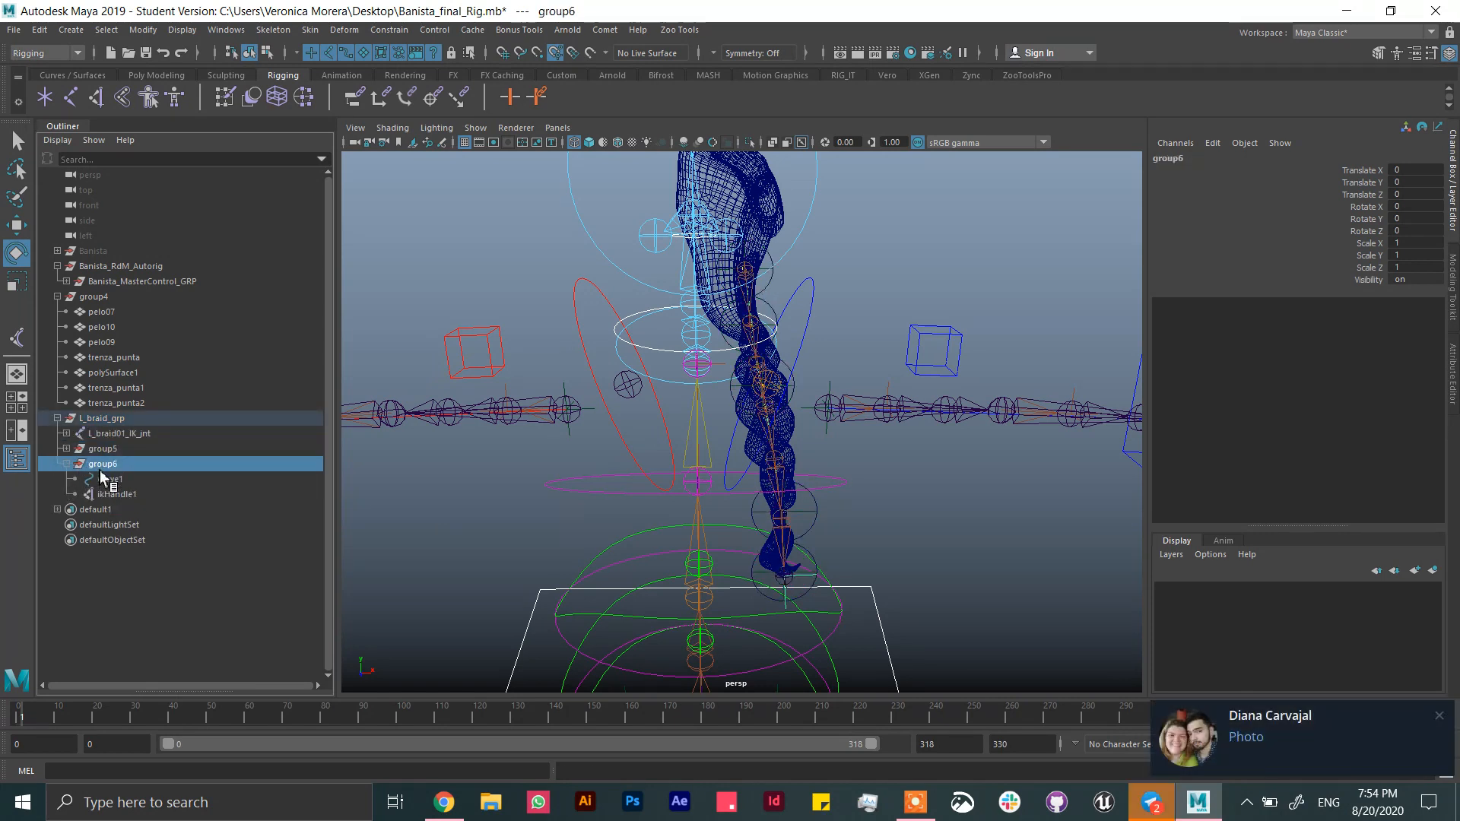
pyautogui.doubleClick(114, 463)
pyautogui.write('noTrans')
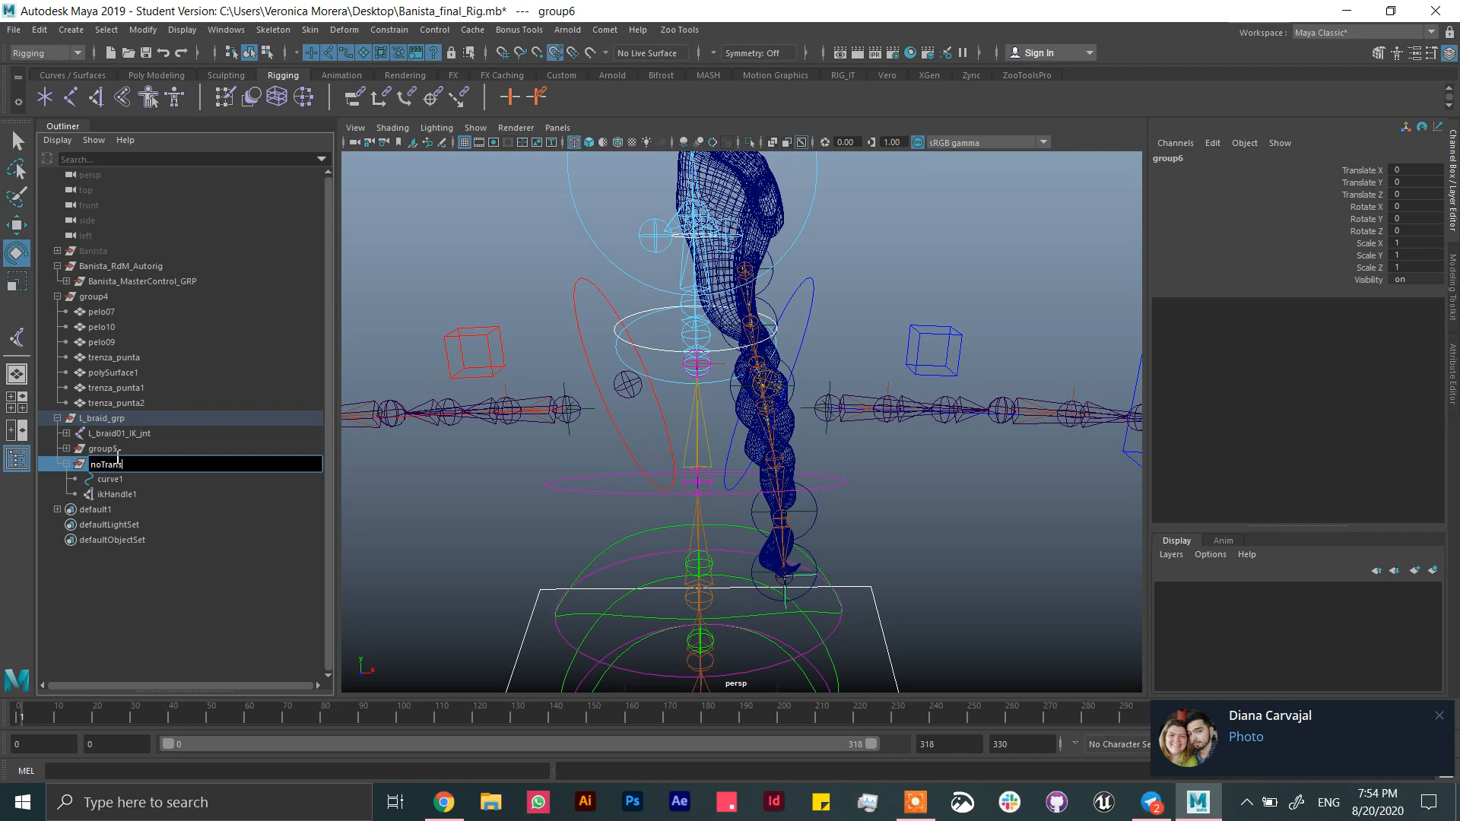
pyautogui.press('Return')
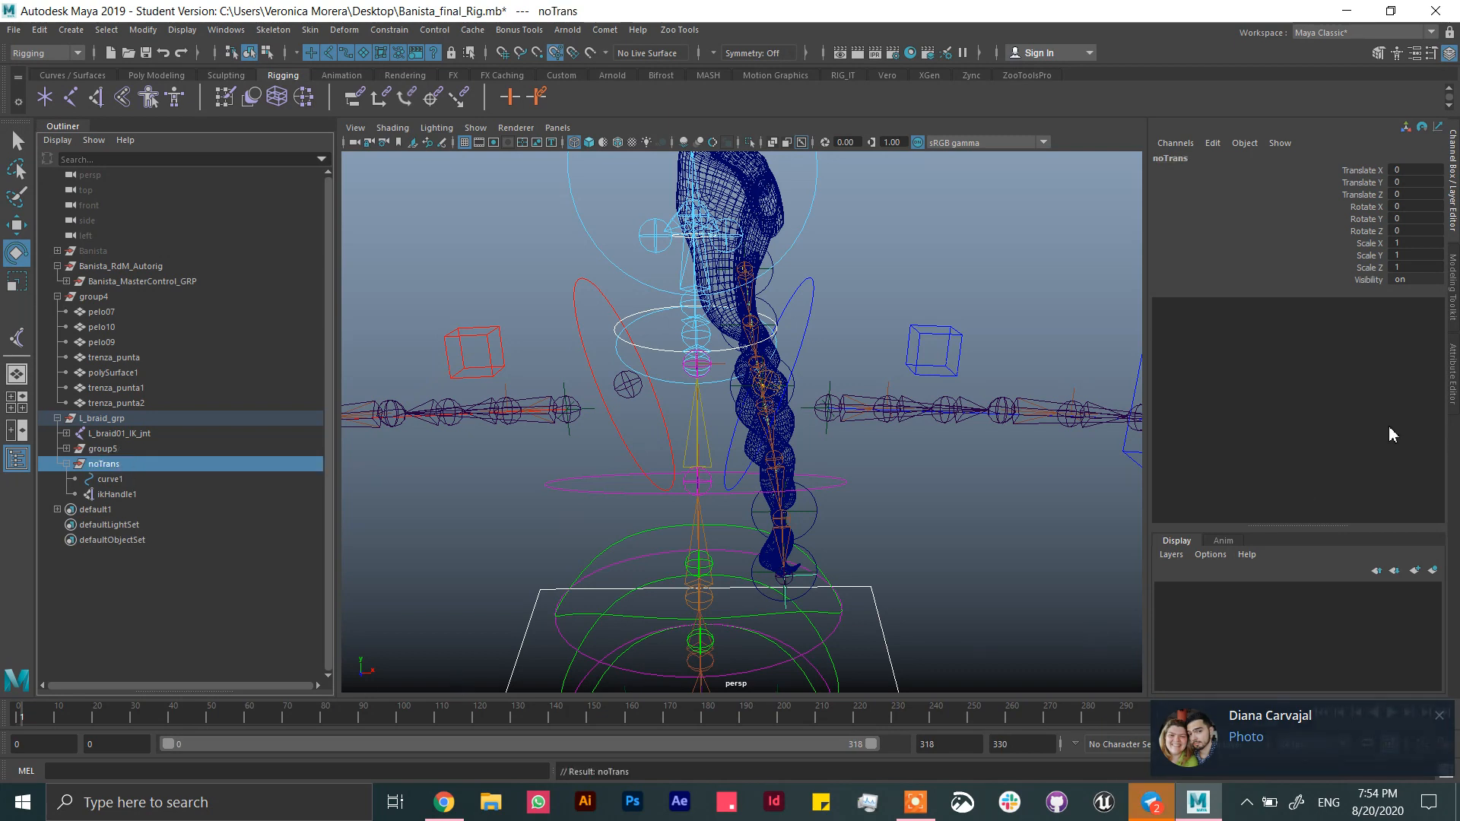
# - Turn off Inherits Transform for the noTrans group and collapse its hierarchy in the scene list
pyautogui.hotkey('ctrl', 'a')
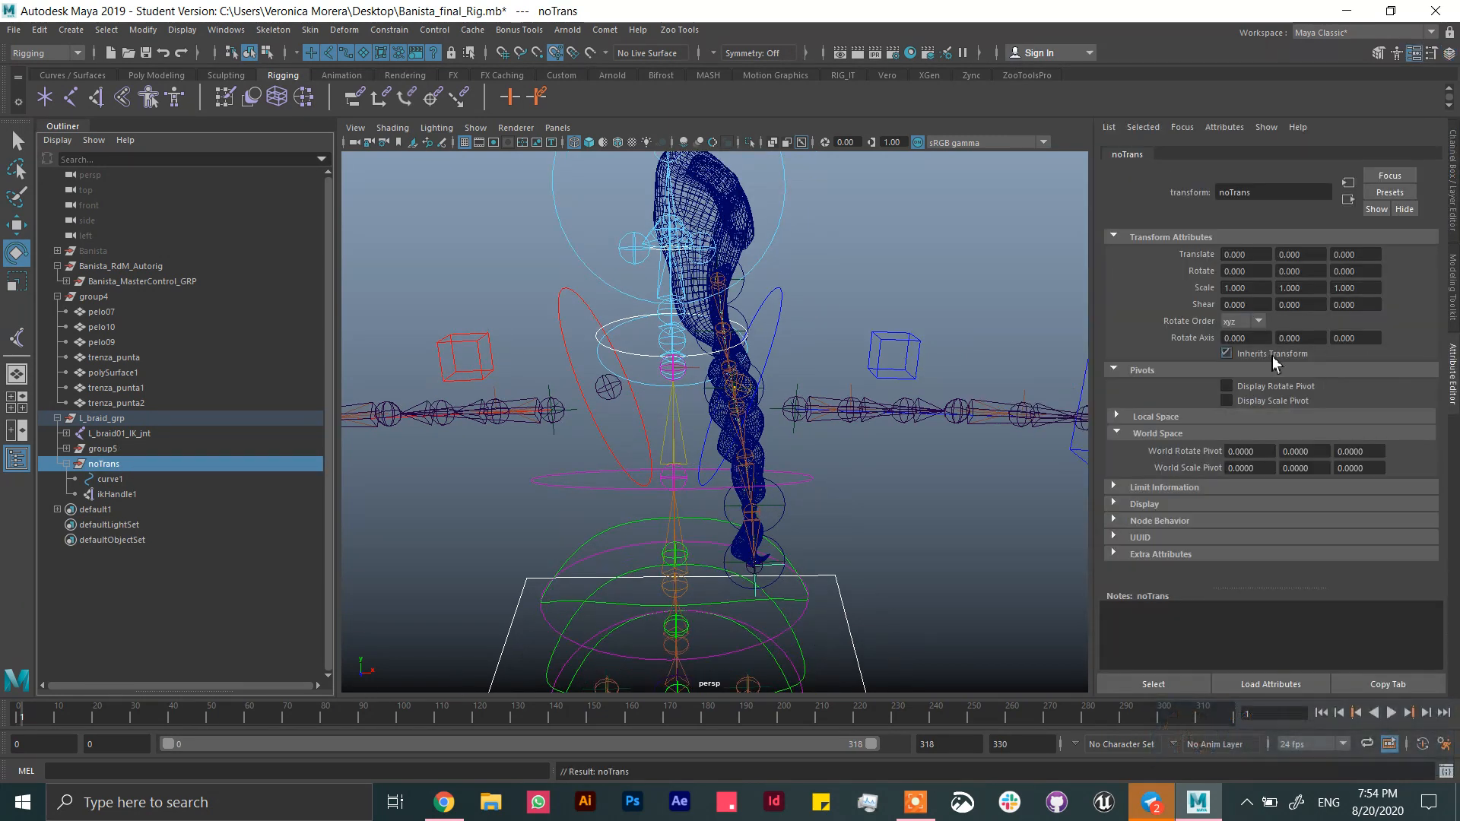
pyautogui.click(1266, 355)
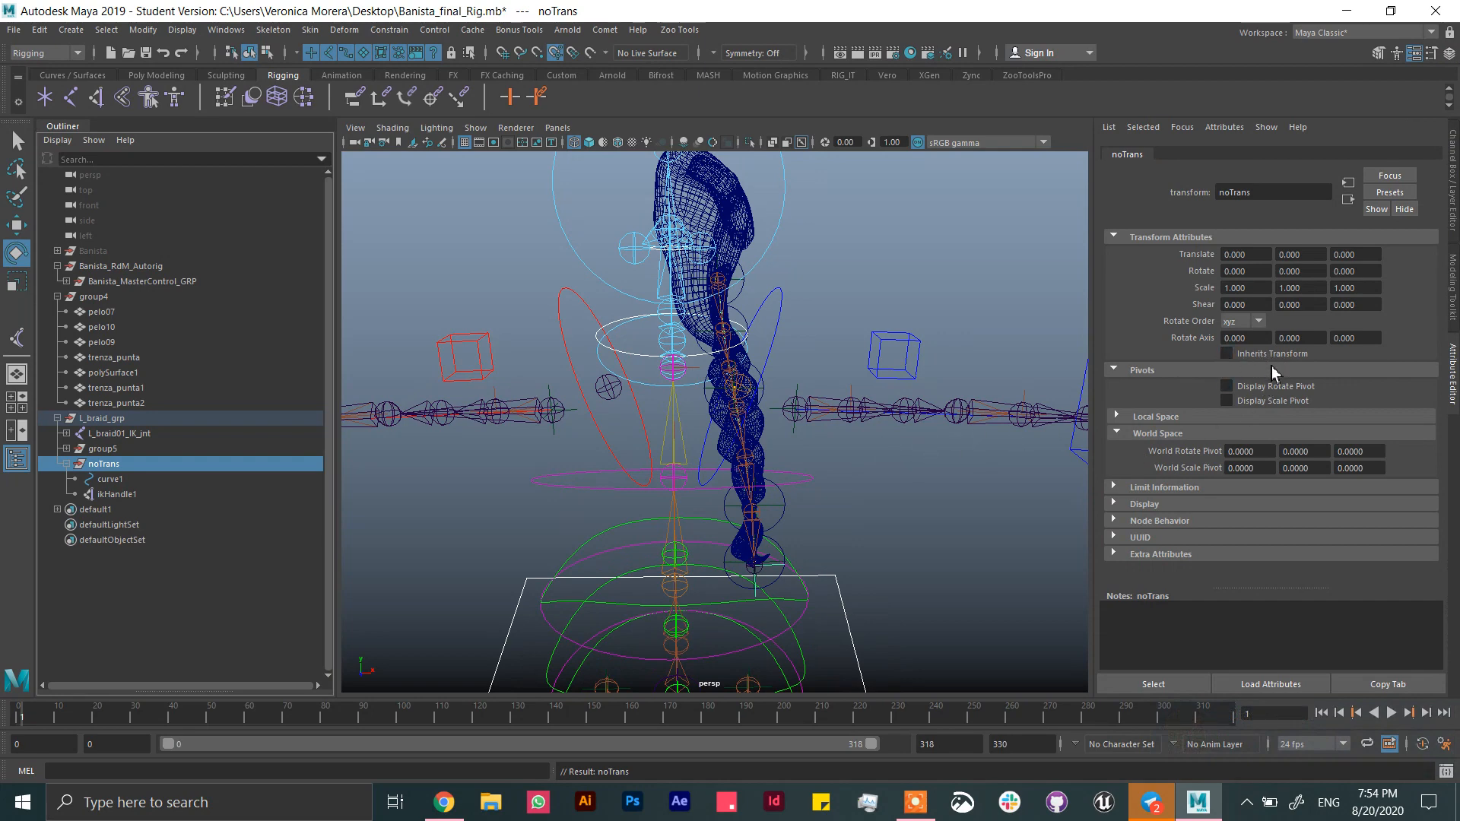
pyautogui.keyDown('alt'); pyautogui.moveTo(875, 415); pyautogui.dragTo(796, 511); pyautogui.keyUp('alt')
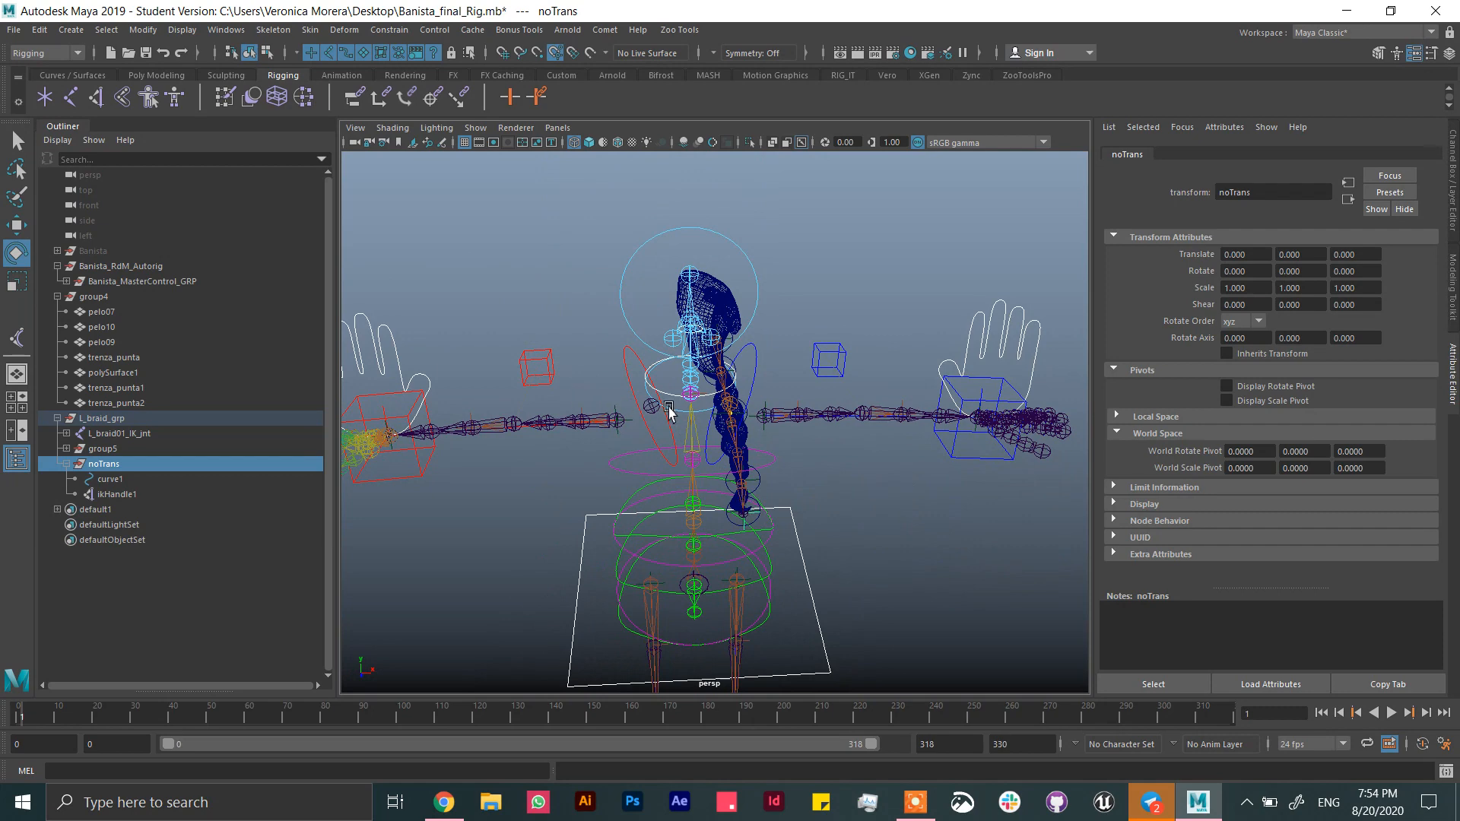
pyautogui.keyDown('alt'); pyautogui.moveTo(668, 406); pyautogui.dragTo(828, 456, button='right'); pyautogui.keyUp('alt')
pyautogui.click(66, 464)
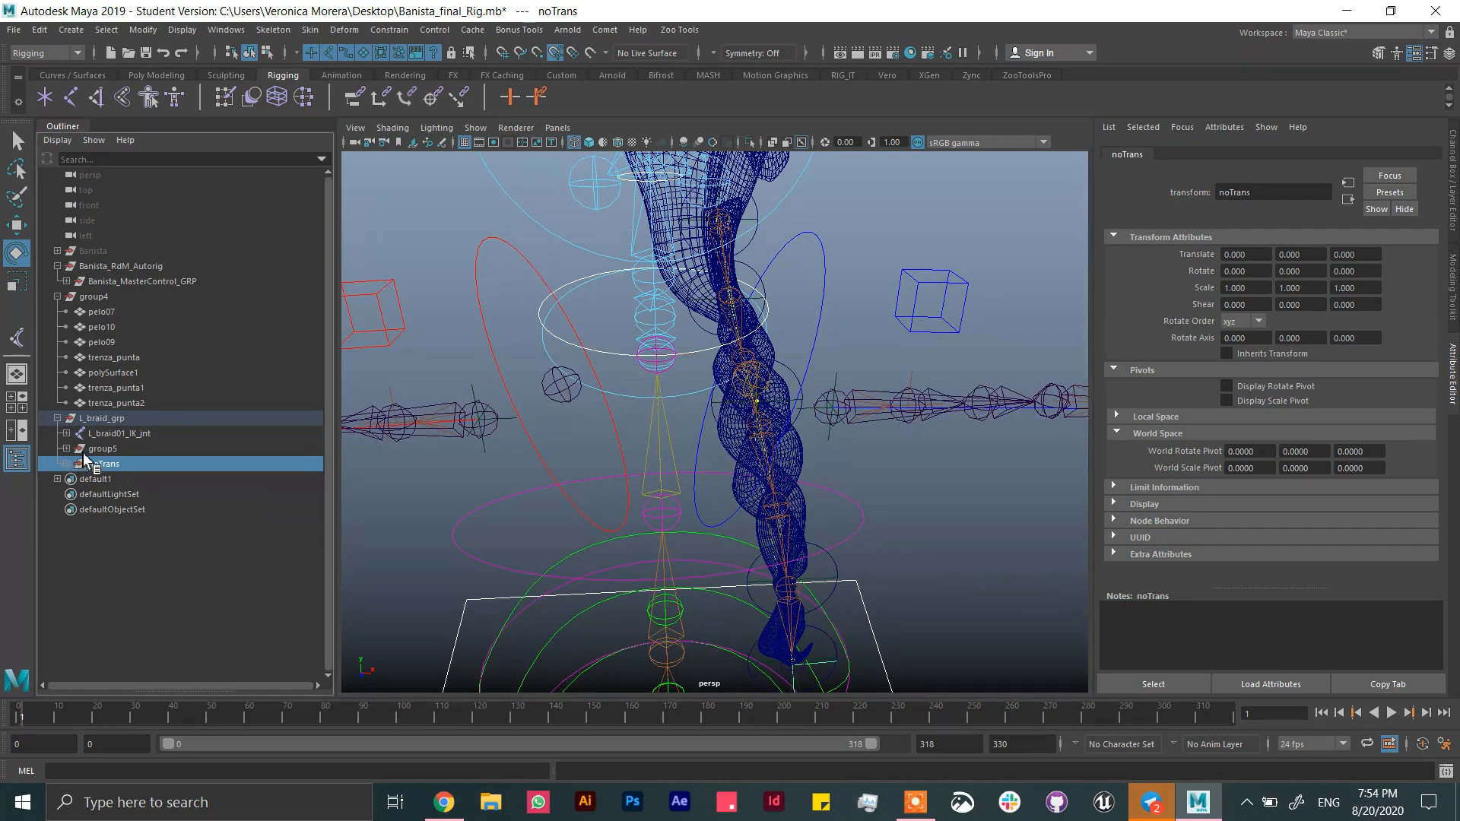
# - Rename group5, which holds the braid IK control groups, to l_ctrl_grp
pyautogui.click(95, 448)
pyautogui.click(67, 449)
pyautogui.doubleClick(108, 448)
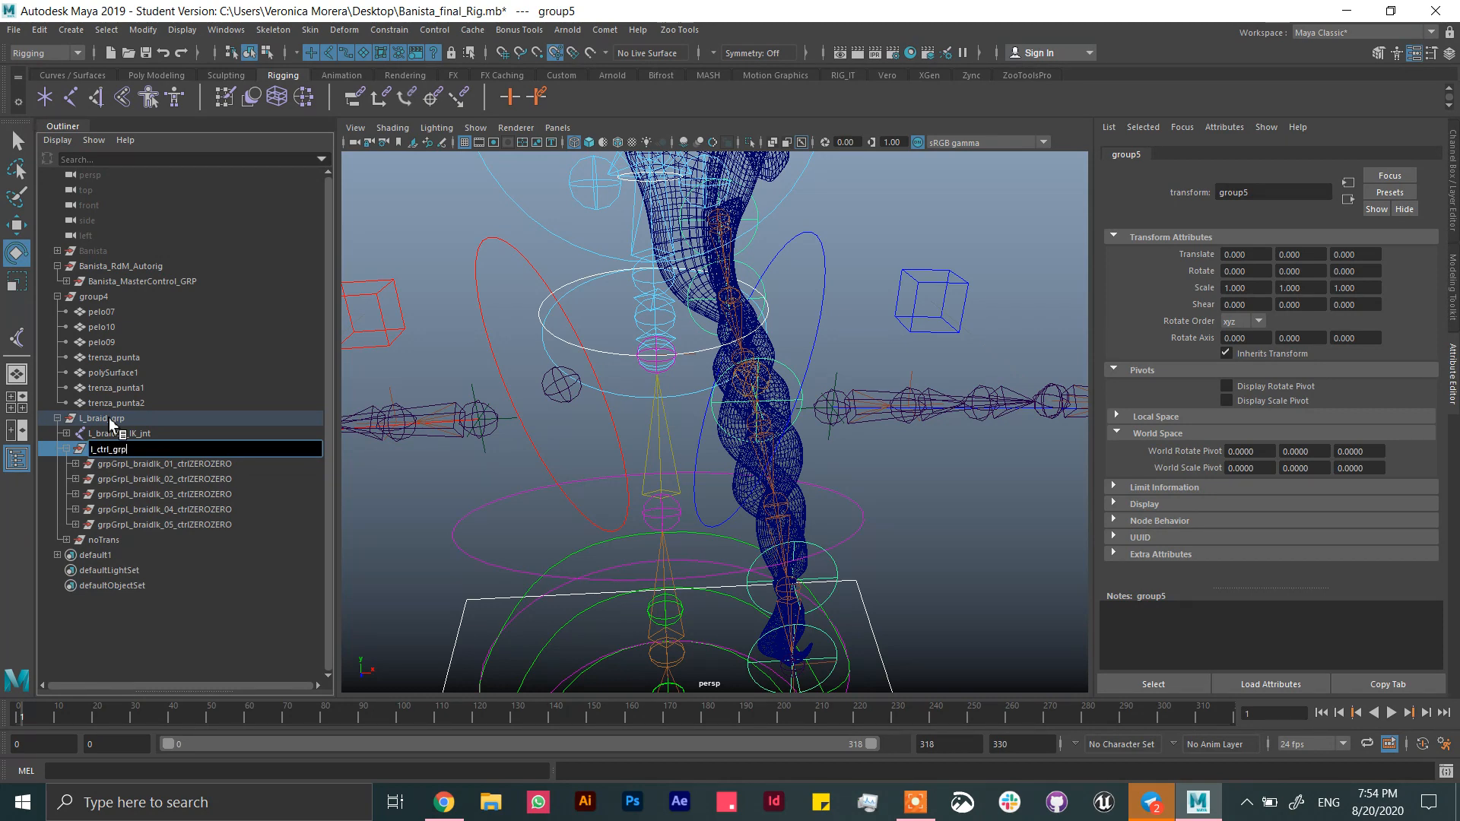
pyautogui.press('Return')
pyautogui.click(1454, 220)
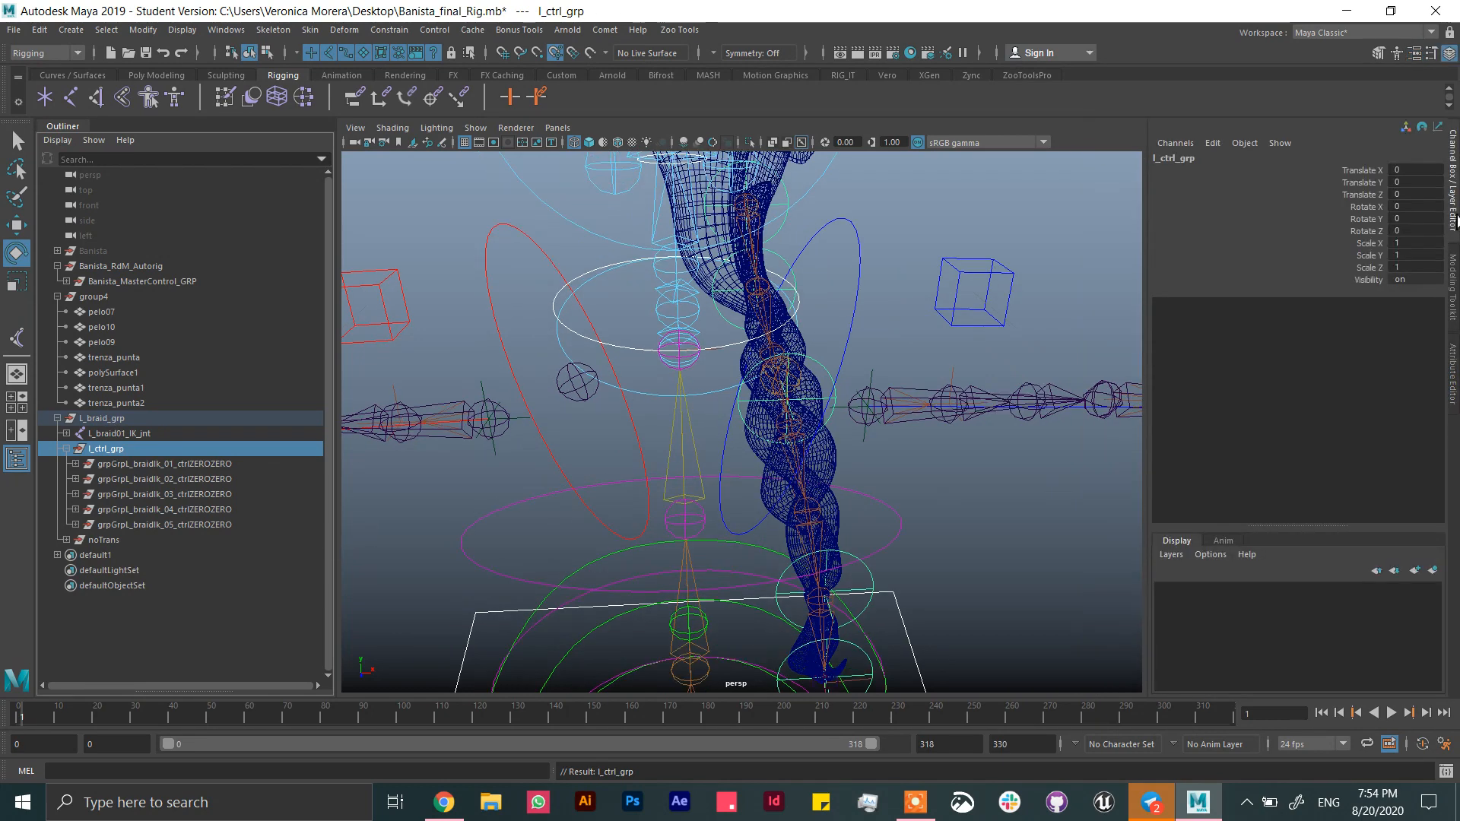
# - Duplicate the L_braid01_IK_jnt chain and delete the effector at the end of the copy
pyautogui.keyDown('alt'); pyautogui.moveTo(905, 471); pyautogui.dragTo(482, 429); pyautogui.keyUp('alt')
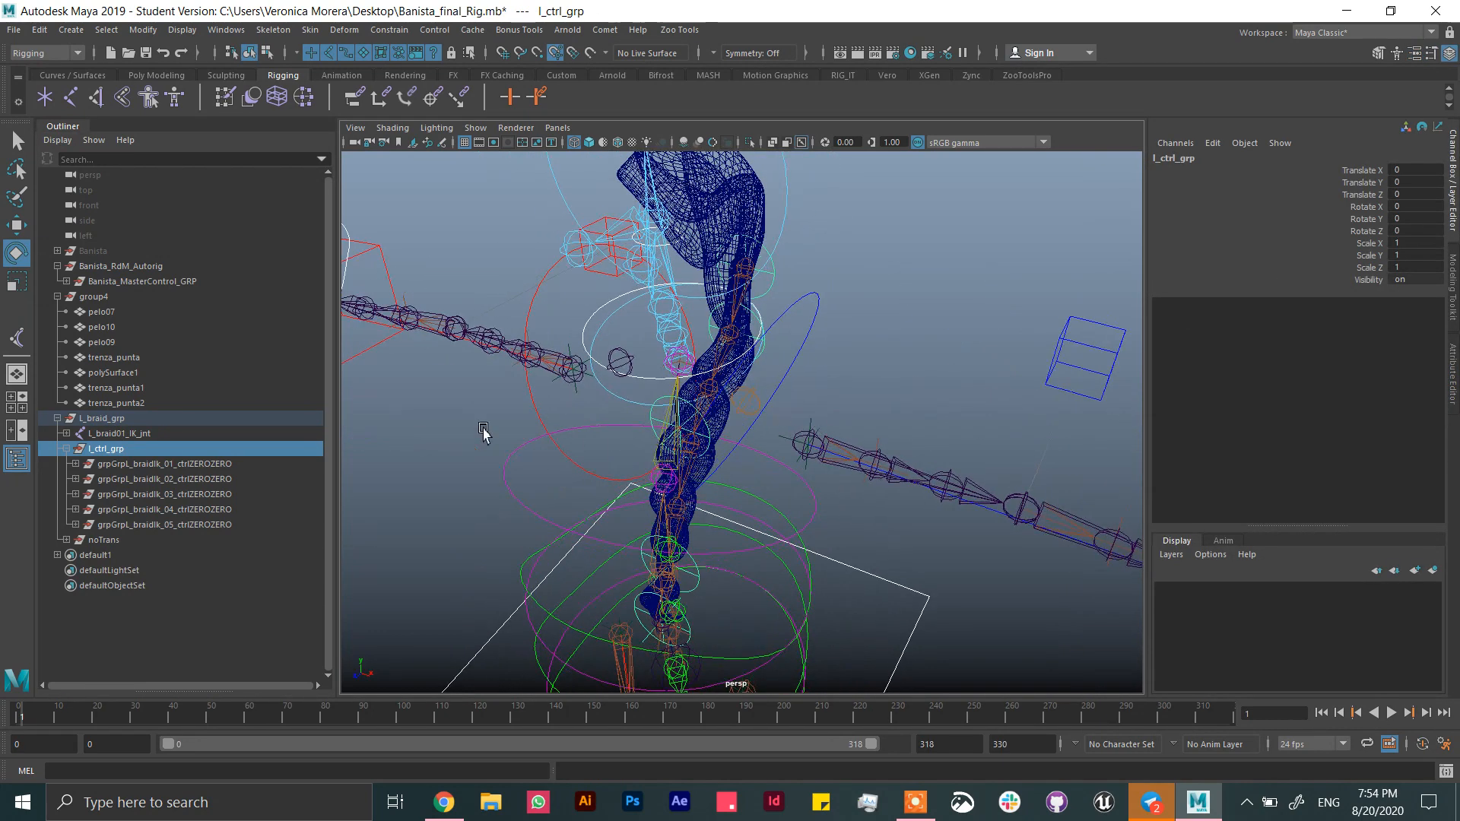
pyautogui.click(137, 432)
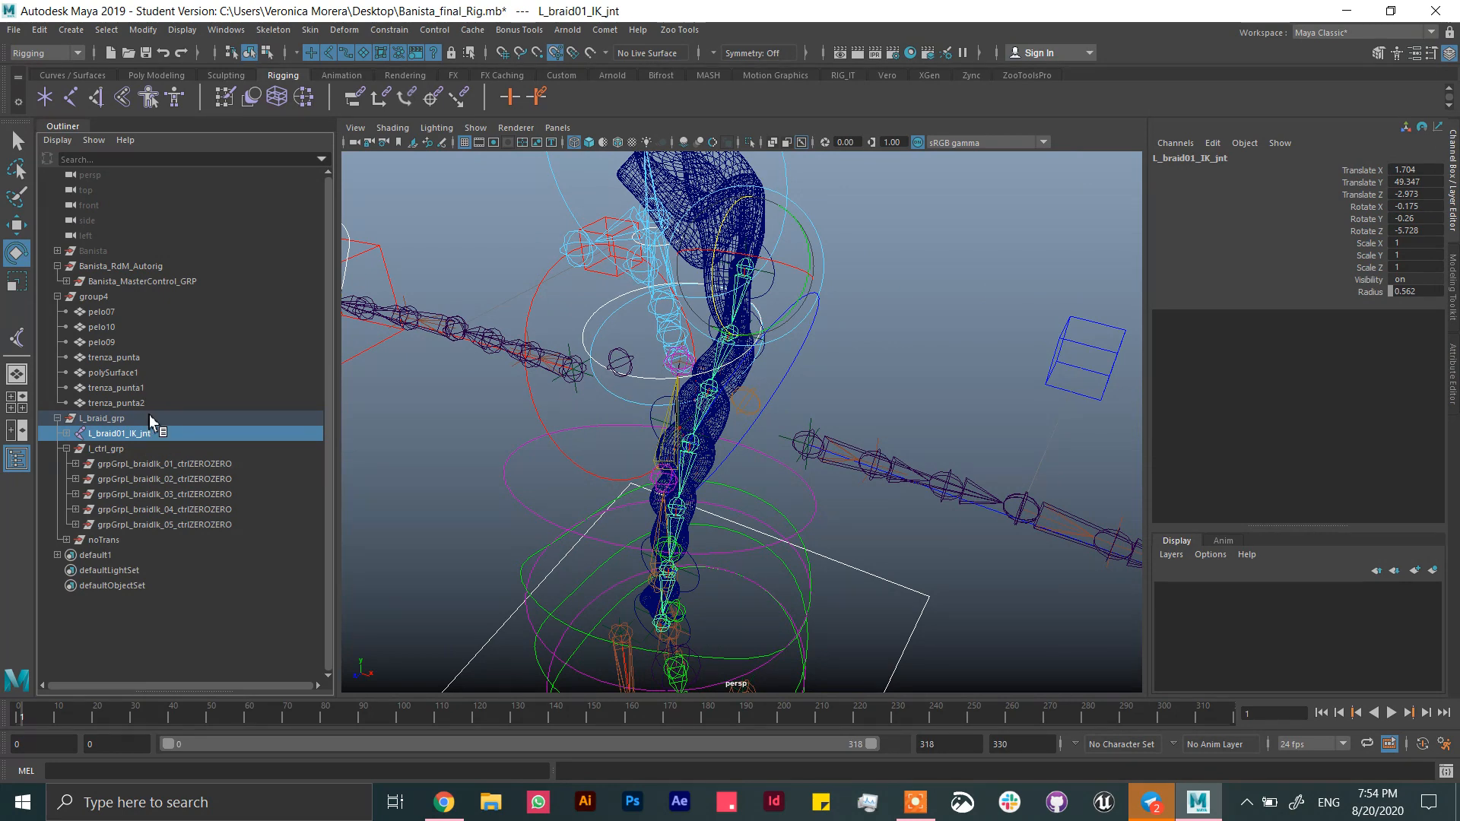
pyautogui.hotkey('ctrl', 'd')
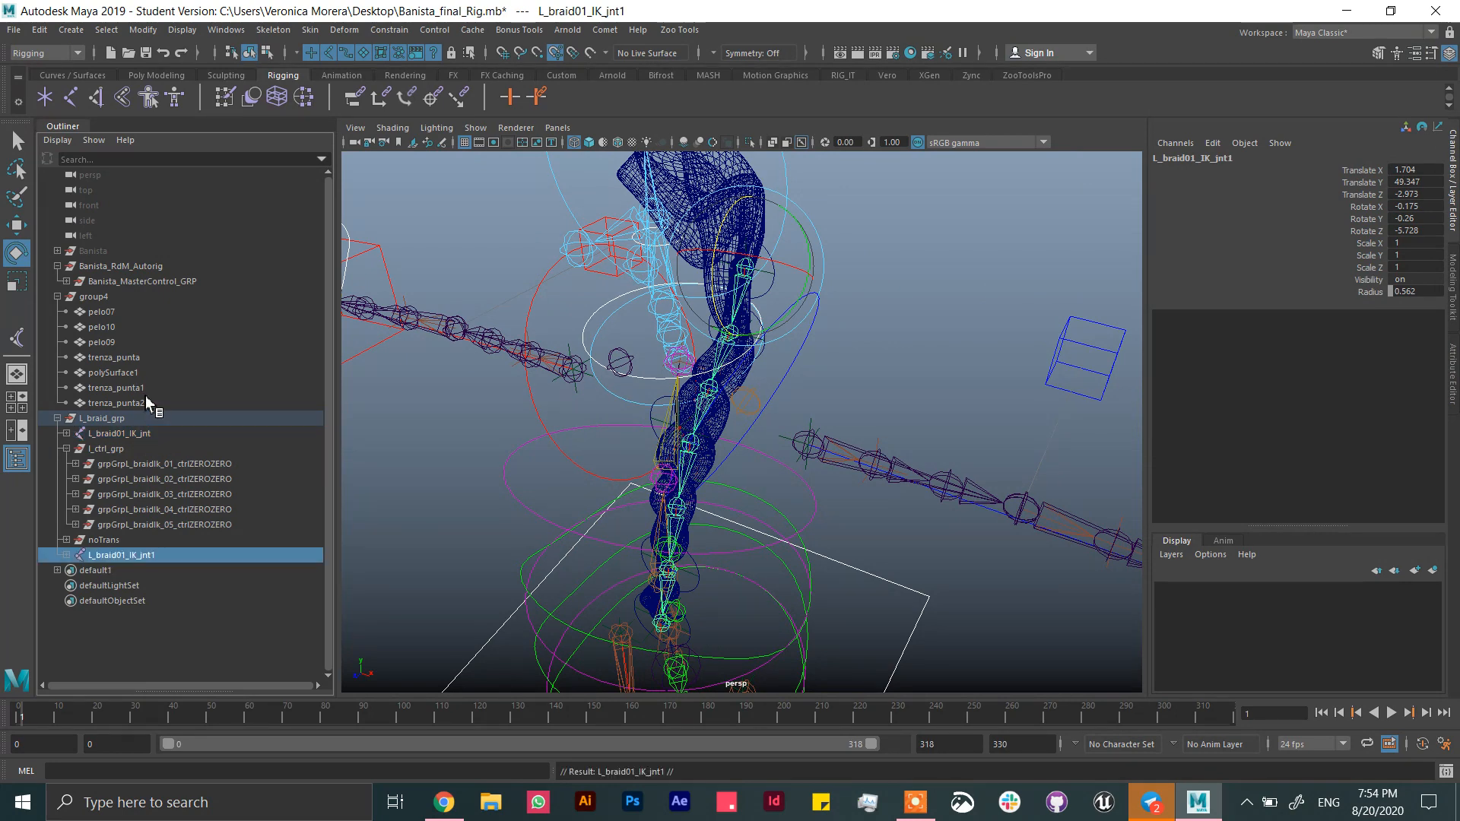
pyautogui.keyDown('shift'); pyautogui.click(66, 554); pyautogui.keyUp('shift')
pyautogui.click(181, 663)
pyautogui.press('Delete')
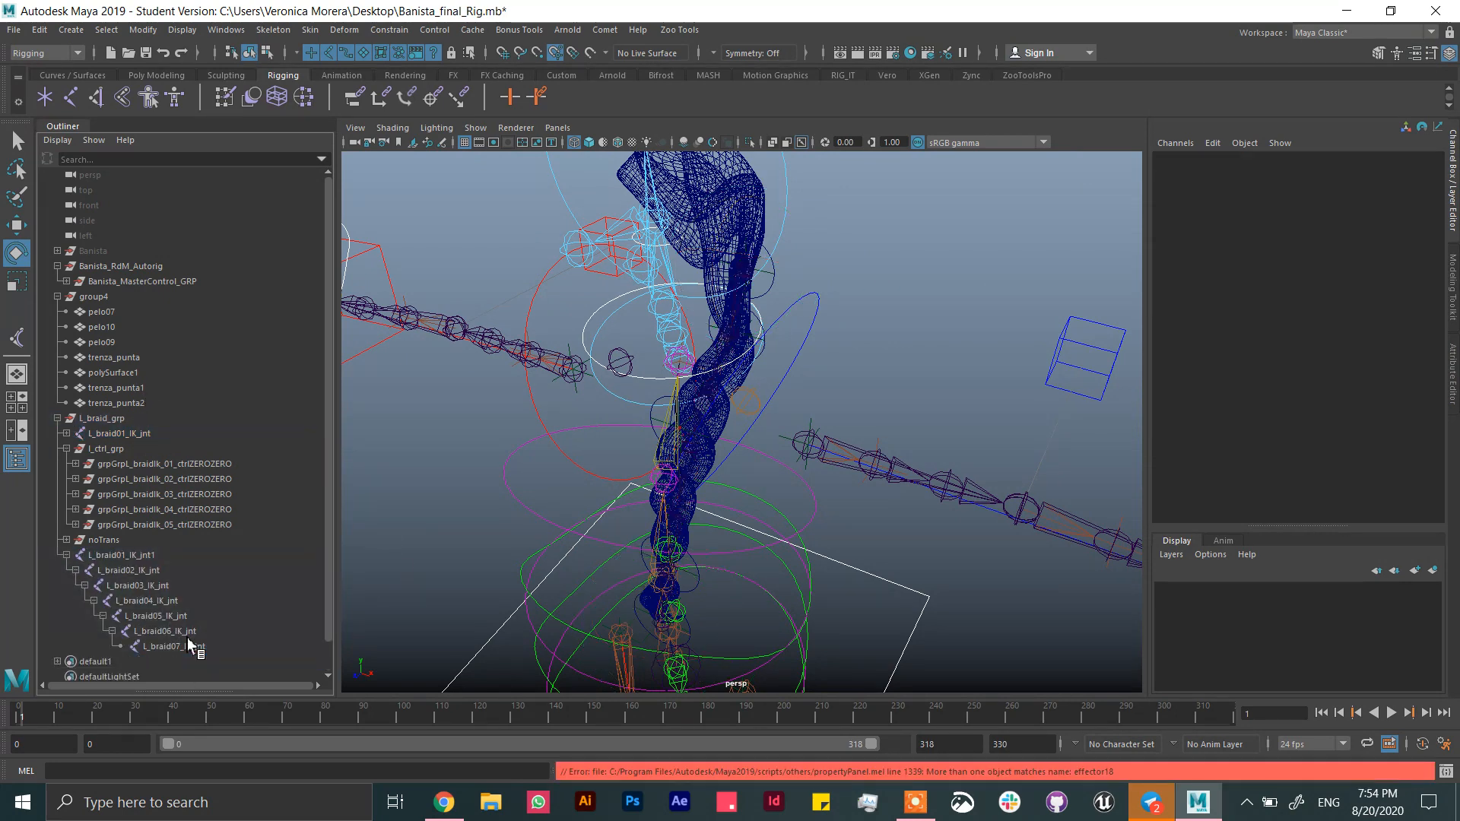
# - Replace IK with FK in all joint names of the duplicated chain and rename its root joint to L_braid01_FK_jnt
pyautogui.click(144, 556)
pyautogui.keyDown('shift'); pyautogui.click(214, 647); pyautogui.keyUp('shift')
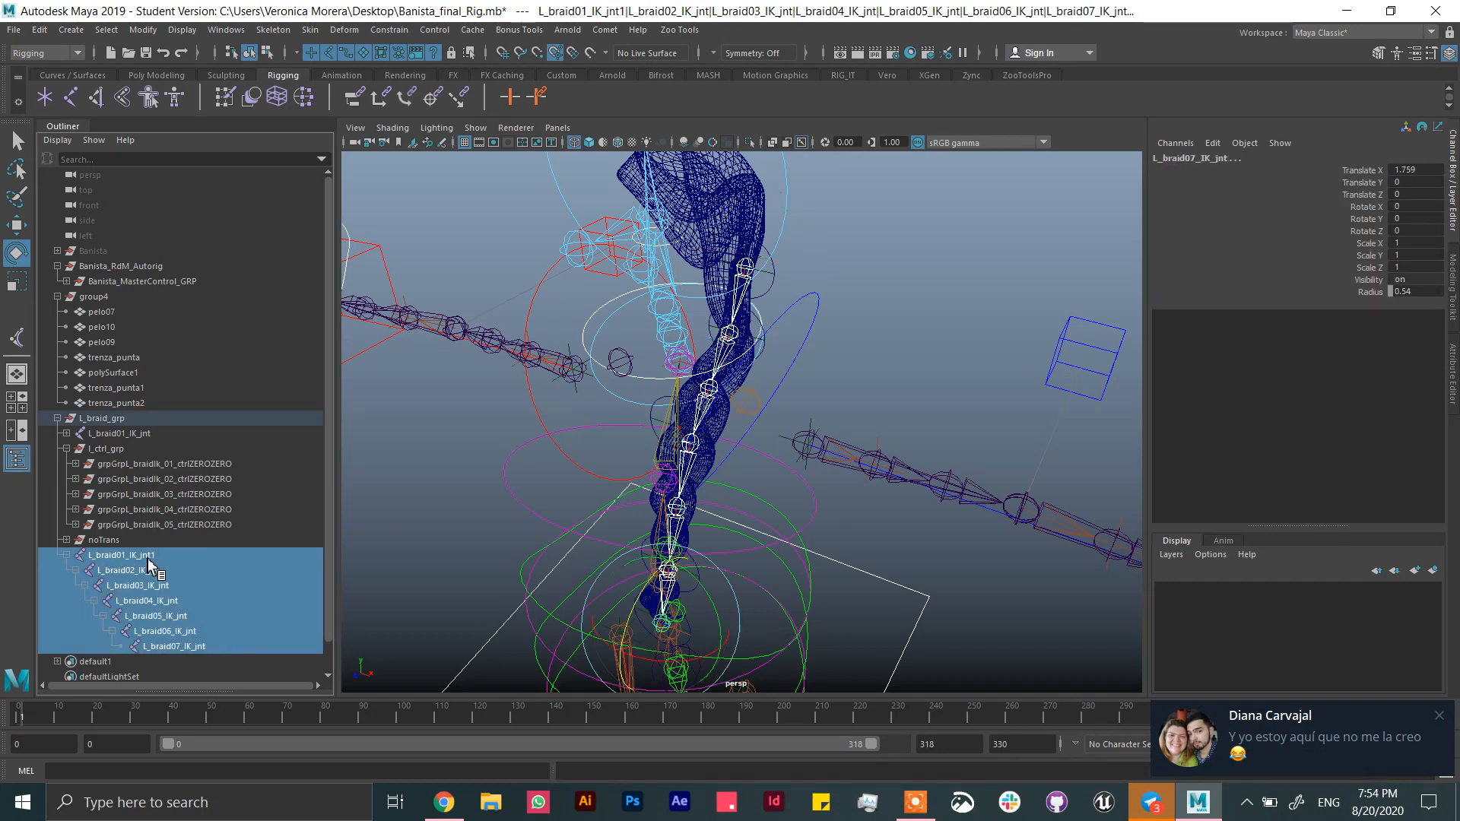
pyautogui.click(605, 30)
pyautogui.moveTo(662, 57)
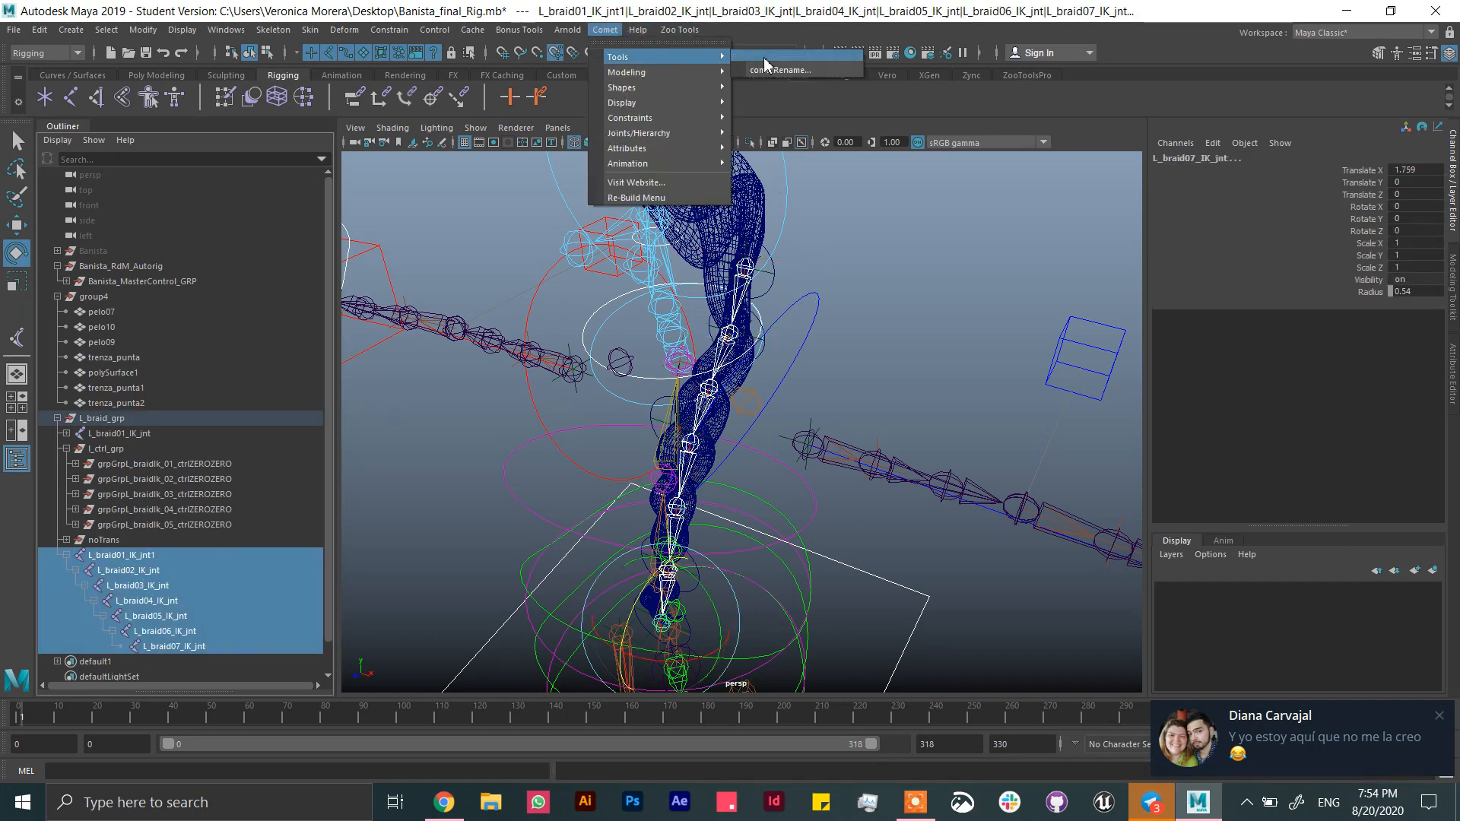
pyautogui.click(768, 69)
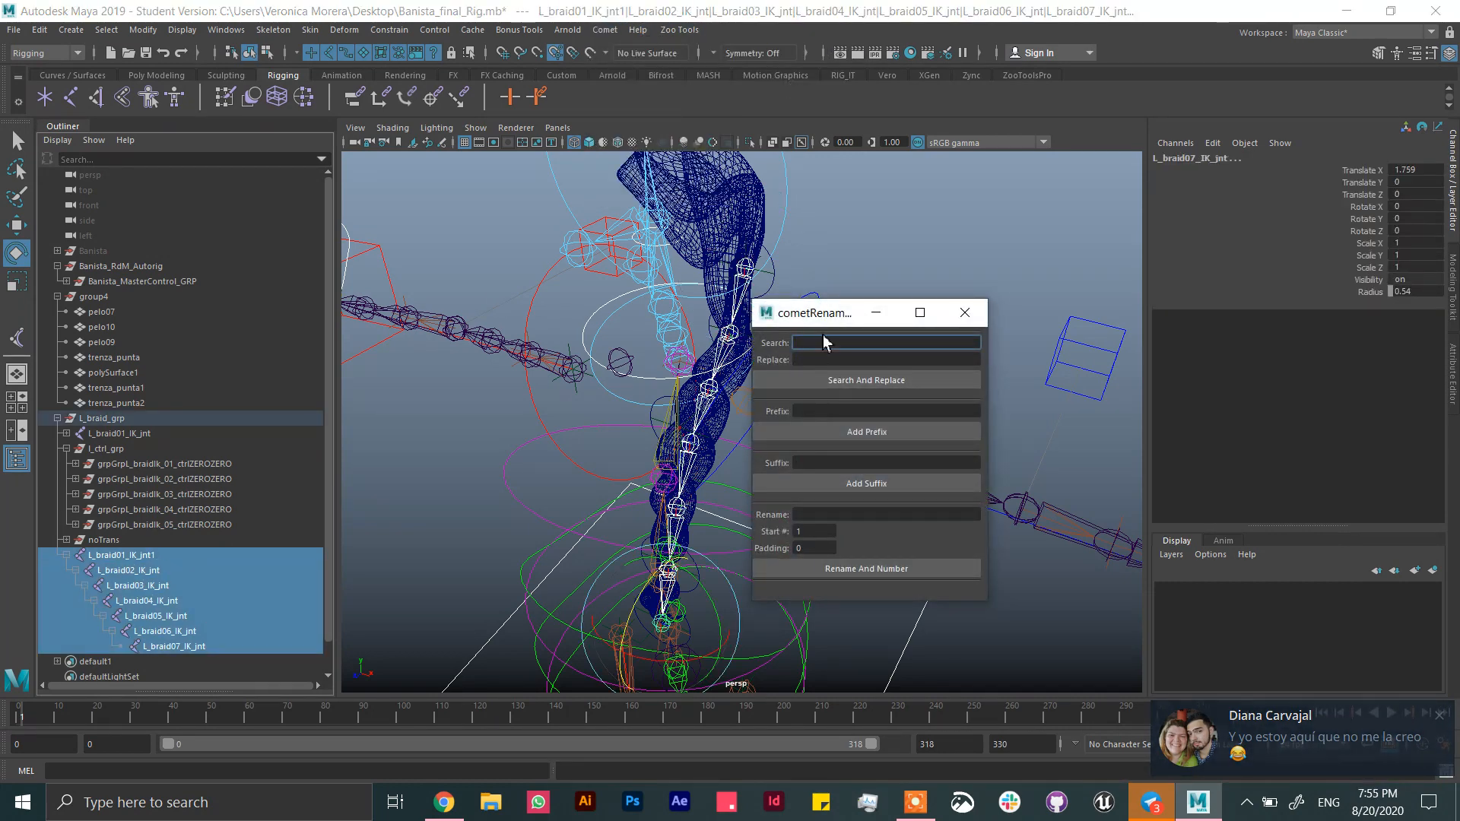
pyautogui.press('capslock')
pyautogui.write('IK')
pyautogui.press('Tab')
pyautogui.write('FK')
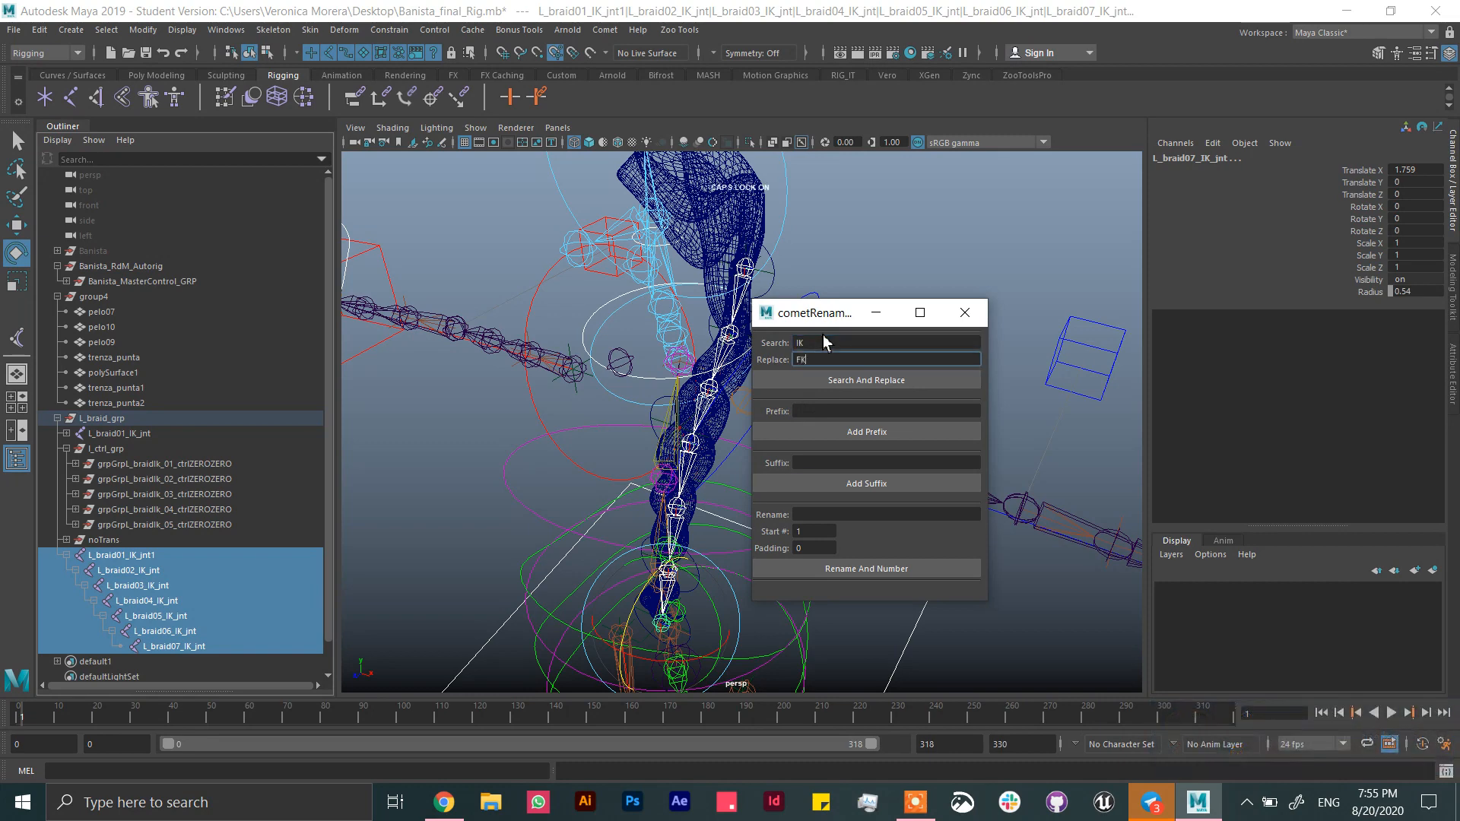
pyautogui.click(838, 383)
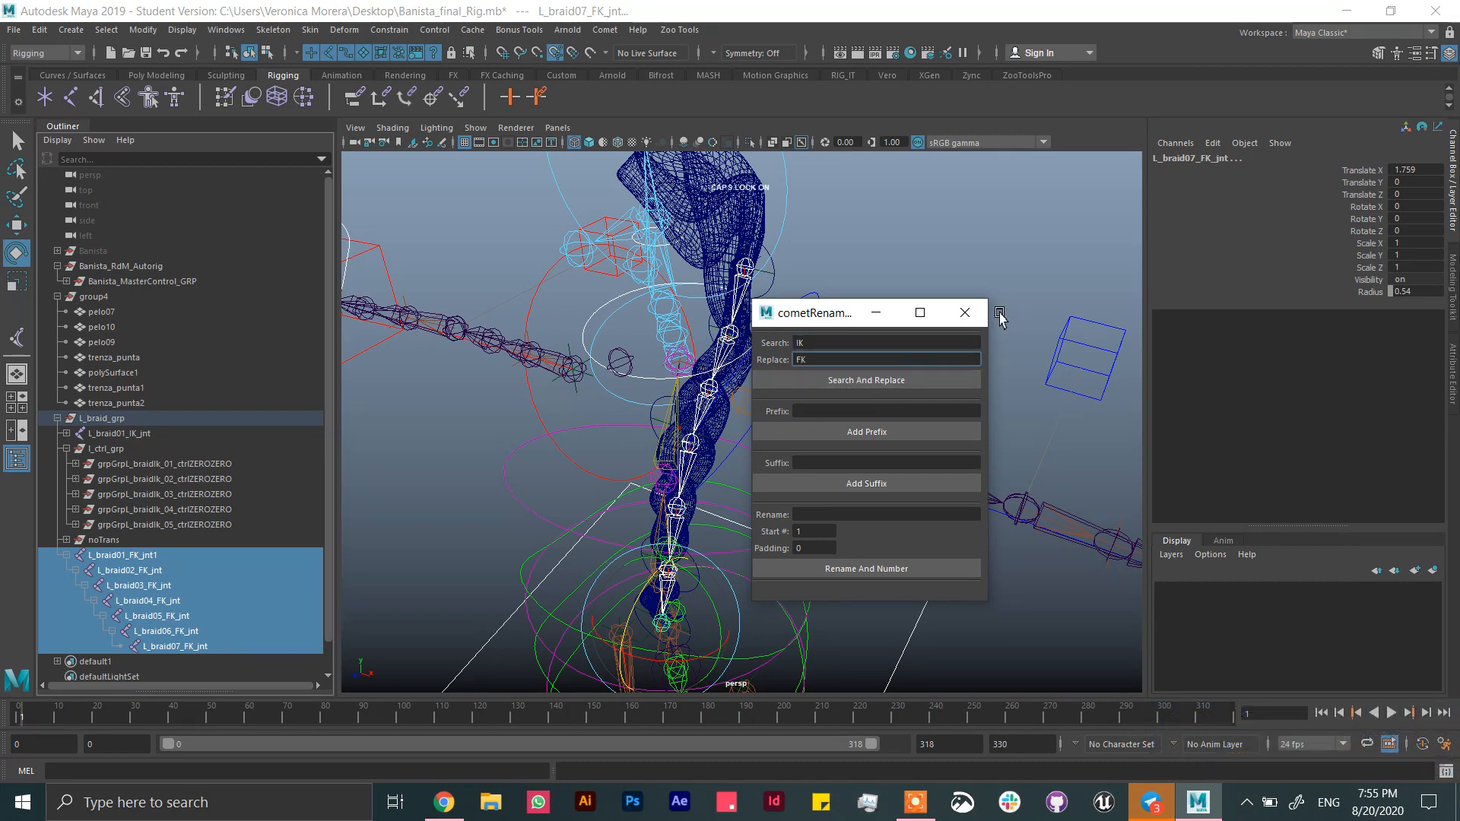
pyautogui.click(964, 312)
pyautogui.doubleClick(175, 556)
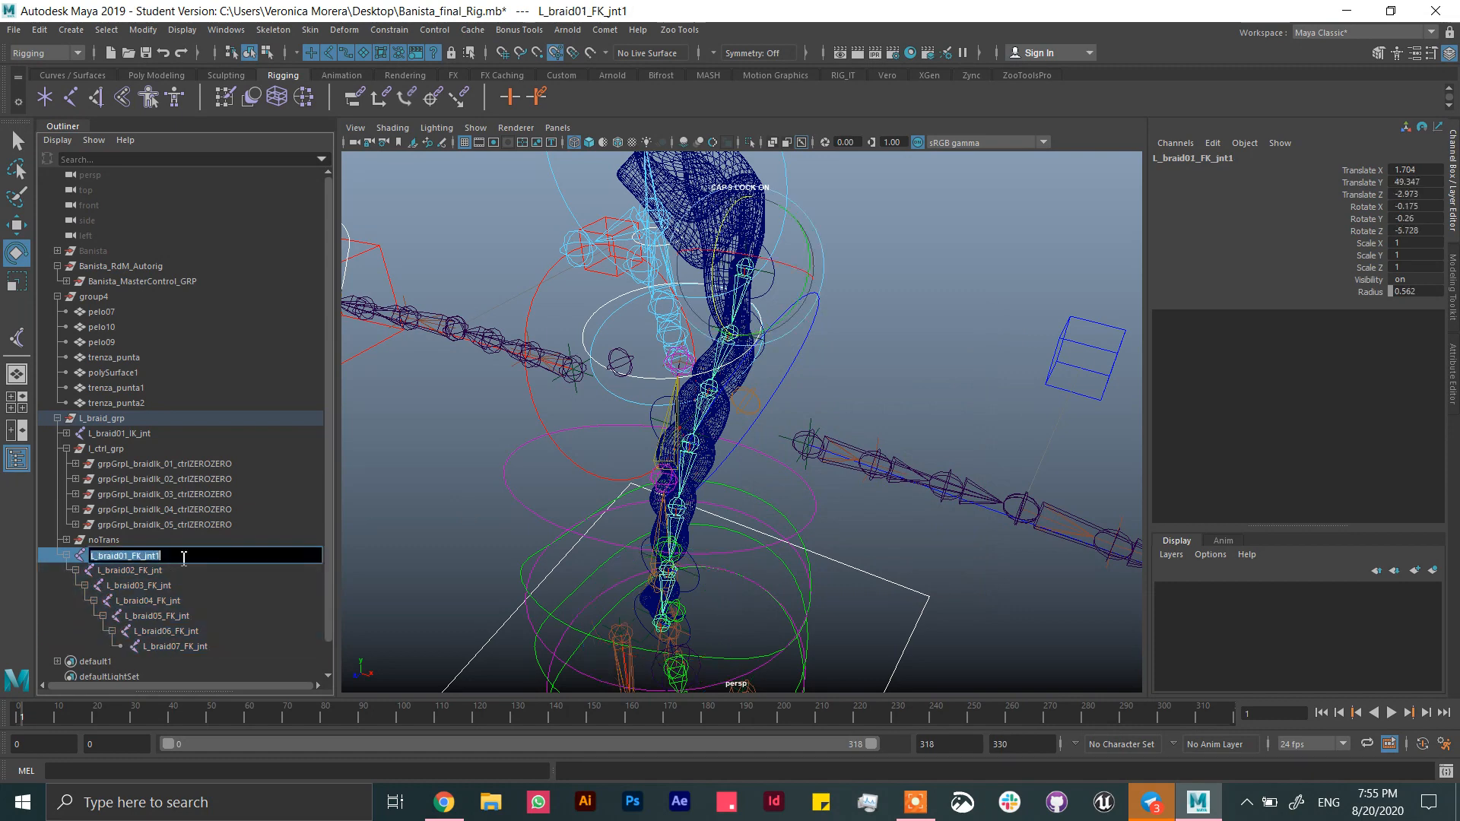
pyautogui.press('Return')
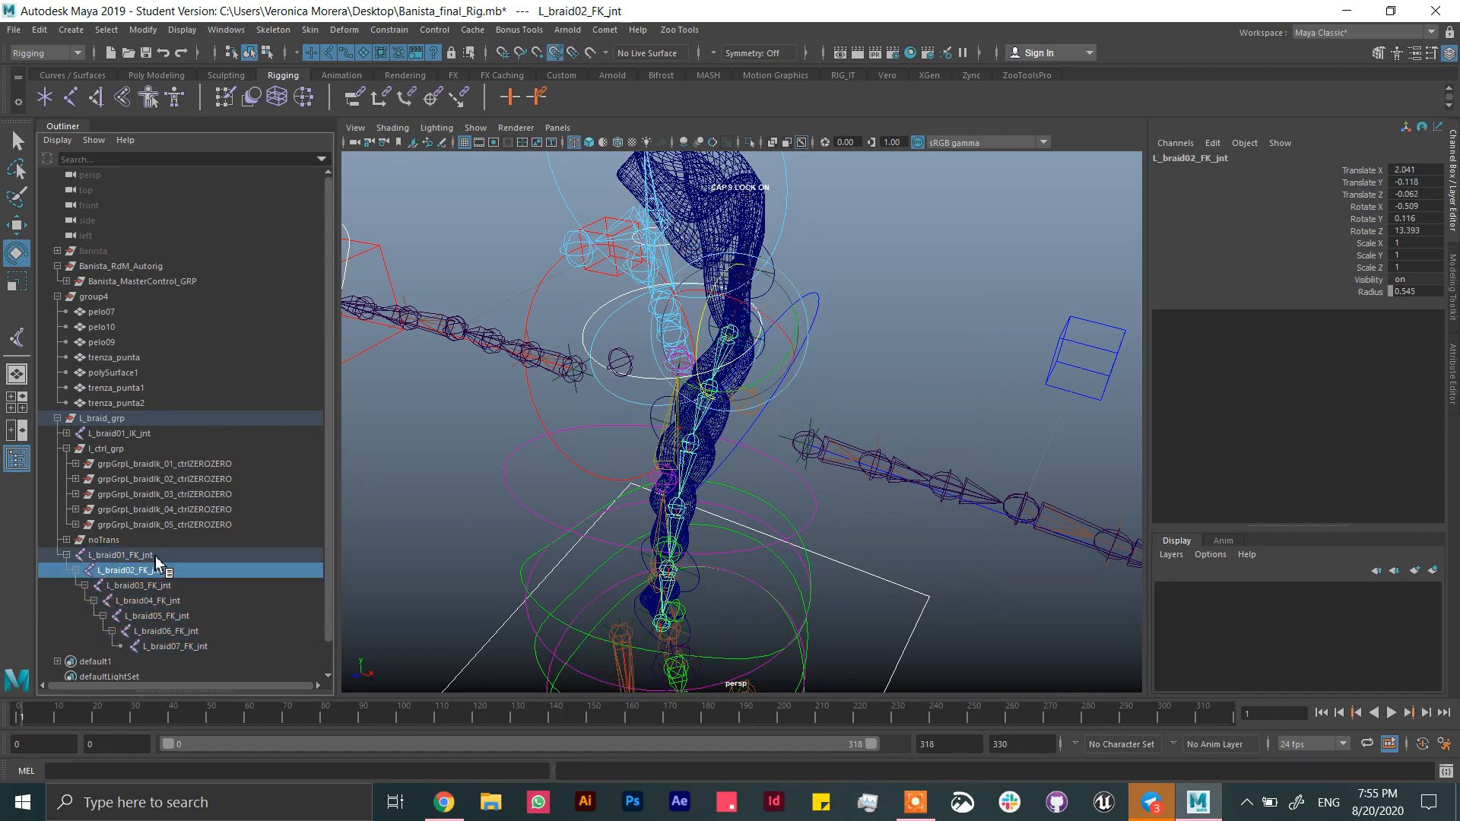
# - Create Comet bulb control shapes on the joints L_braid01_FK_jnt through L_braid06_FK_jnt
pyautogui.keyDown('ctrl'); pyautogui.click(166, 585); pyautogui.keyUp('ctrl')
pyautogui.keyDown('ctrl'); pyautogui.click(155, 570); pyautogui.keyUp('ctrl')
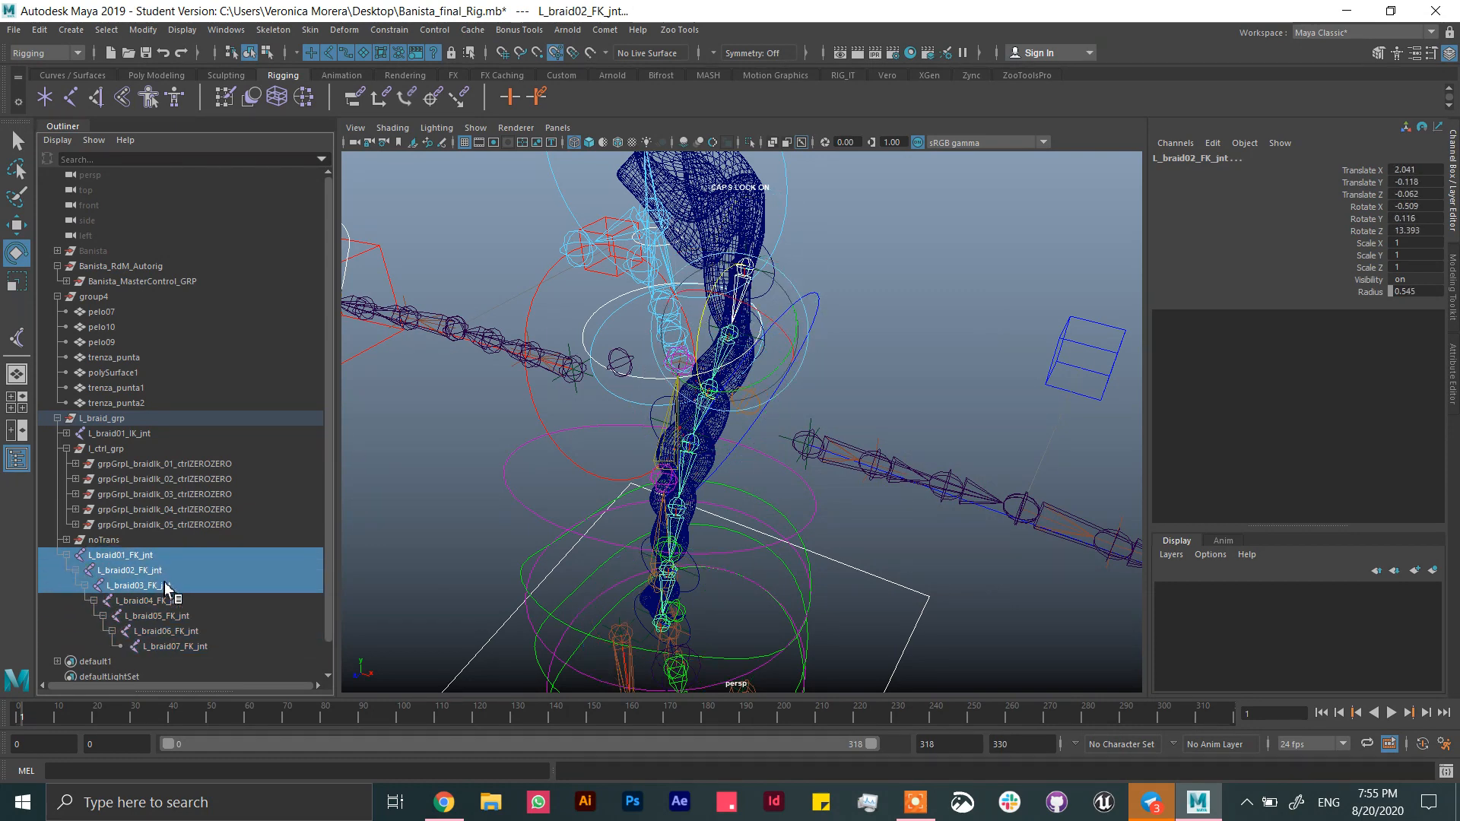
pyautogui.click(147, 558)
pyautogui.keyDown('ctrl'); pyautogui.click(152, 570); pyautogui.keyUp('ctrl')
pyautogui.keyDown('ctrl'); pyautogui.click(160, 586); pyautogui.keyUp('ctrl')
pyautogui.keyDown('ctrl'); pyautogui.click(172, 600); pyautogui.keyUp('ctrl')
pyautogui.keyDown('ctrl'); pyautogui.click(186, 616); pyautogui.keyUp('ctrl')
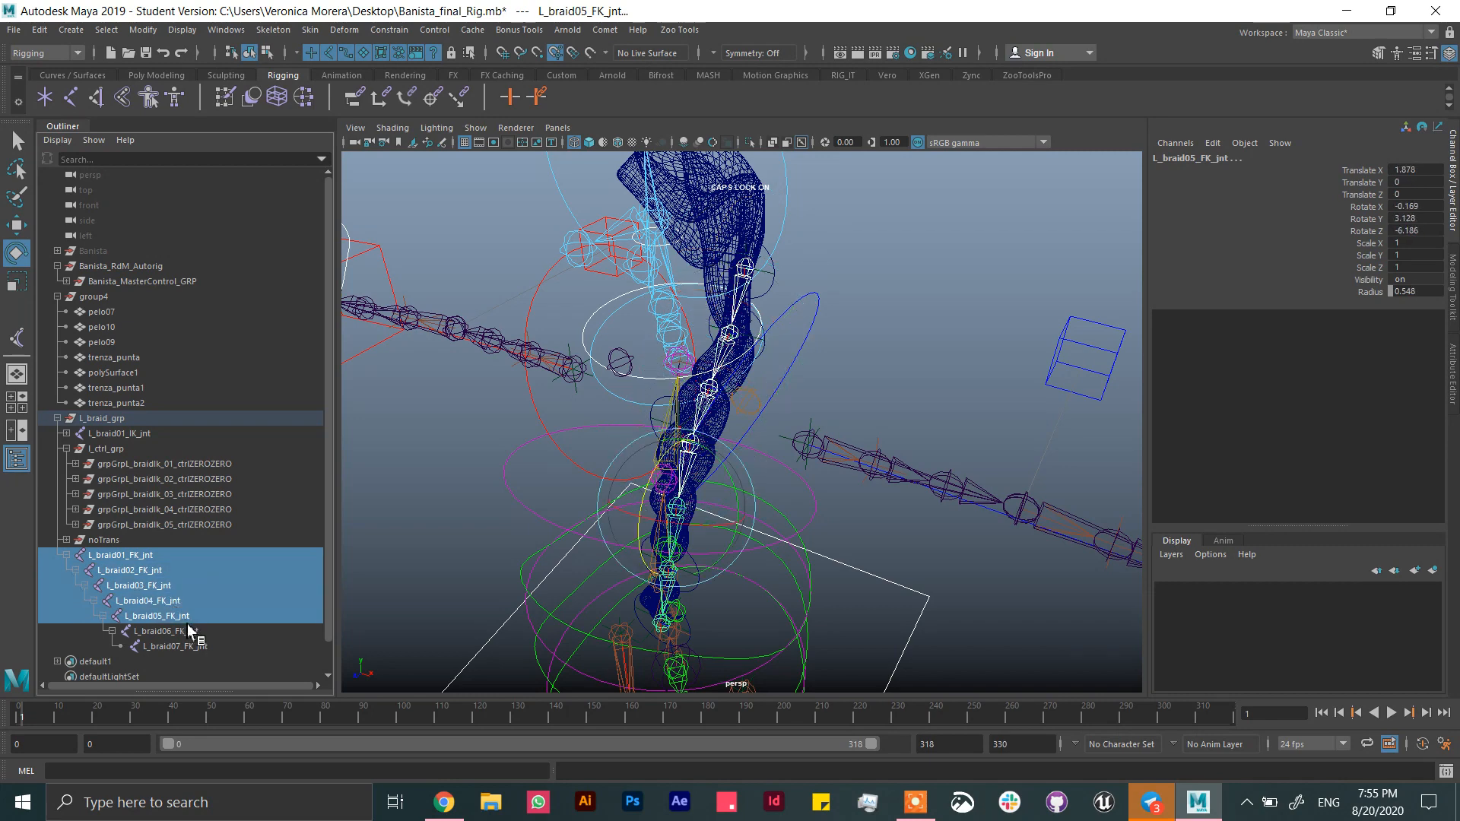
pyautogui.keyDown('ctrl'); pyautogui.click(207, 631); pyautogui.keyUp('ctrl')
pyautogui.click(606, 30)
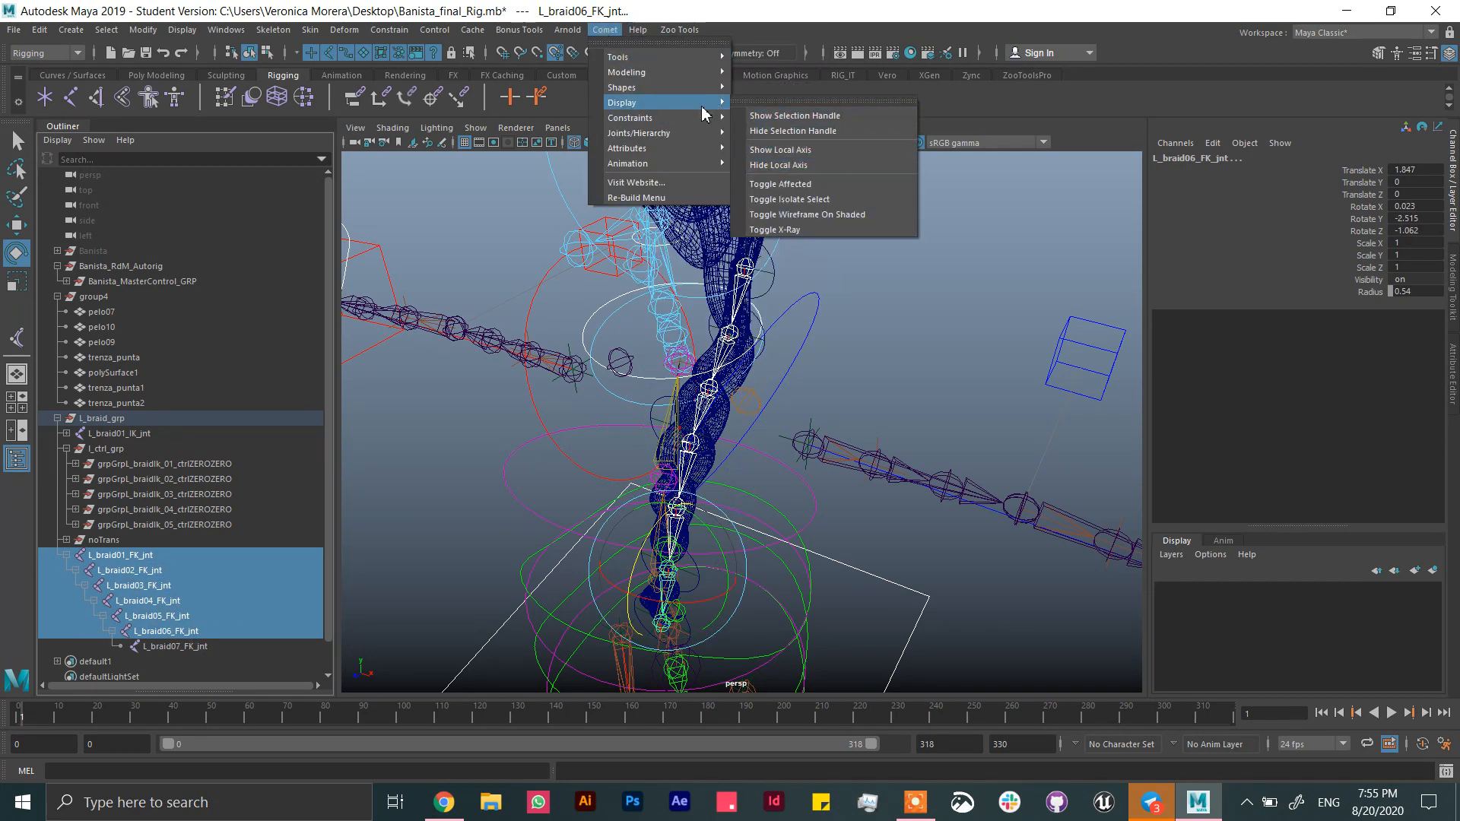
pyautogui.moveTo(707, 87)
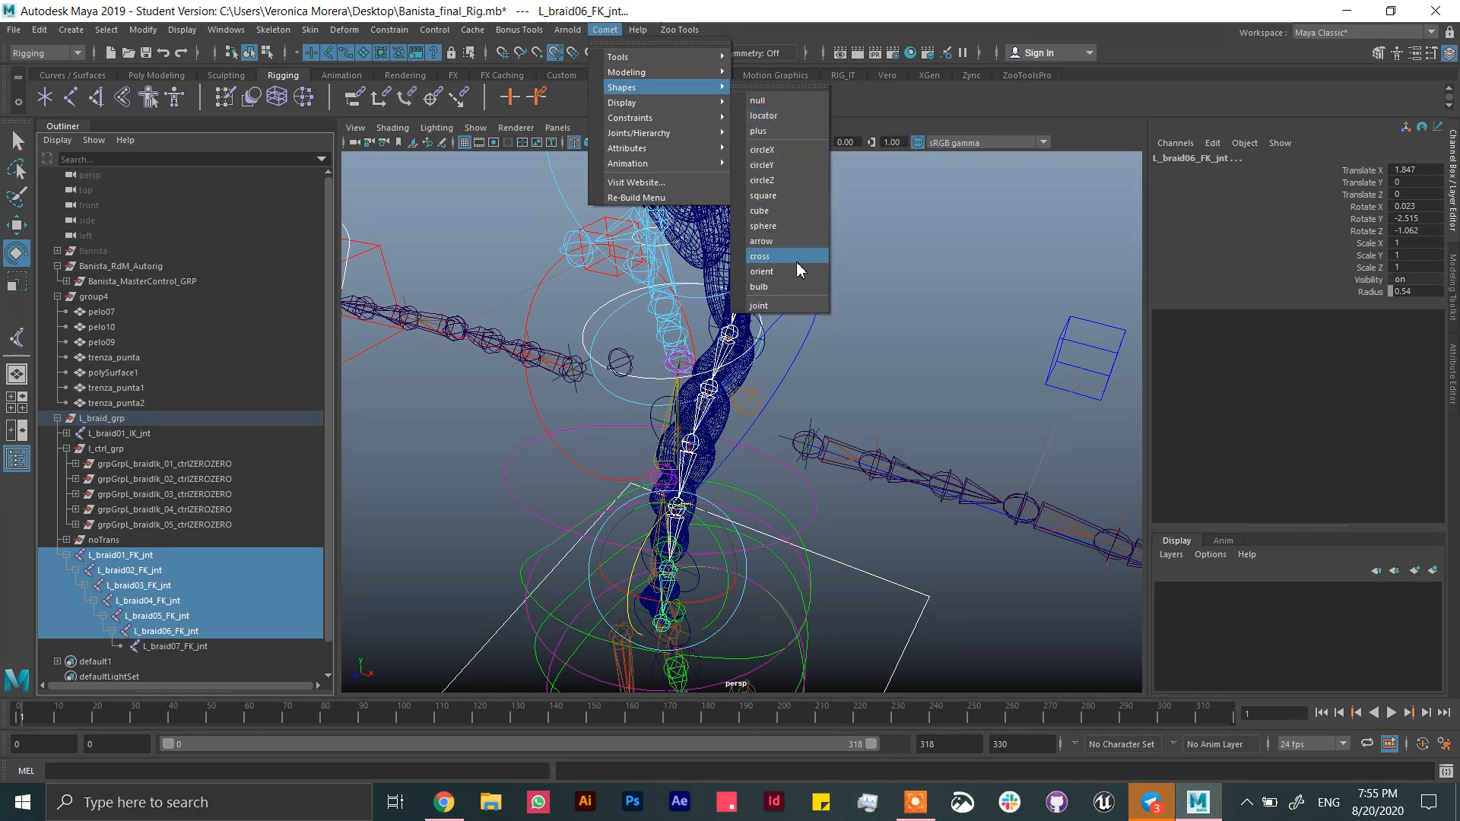
pyautogui.click(795, 286)
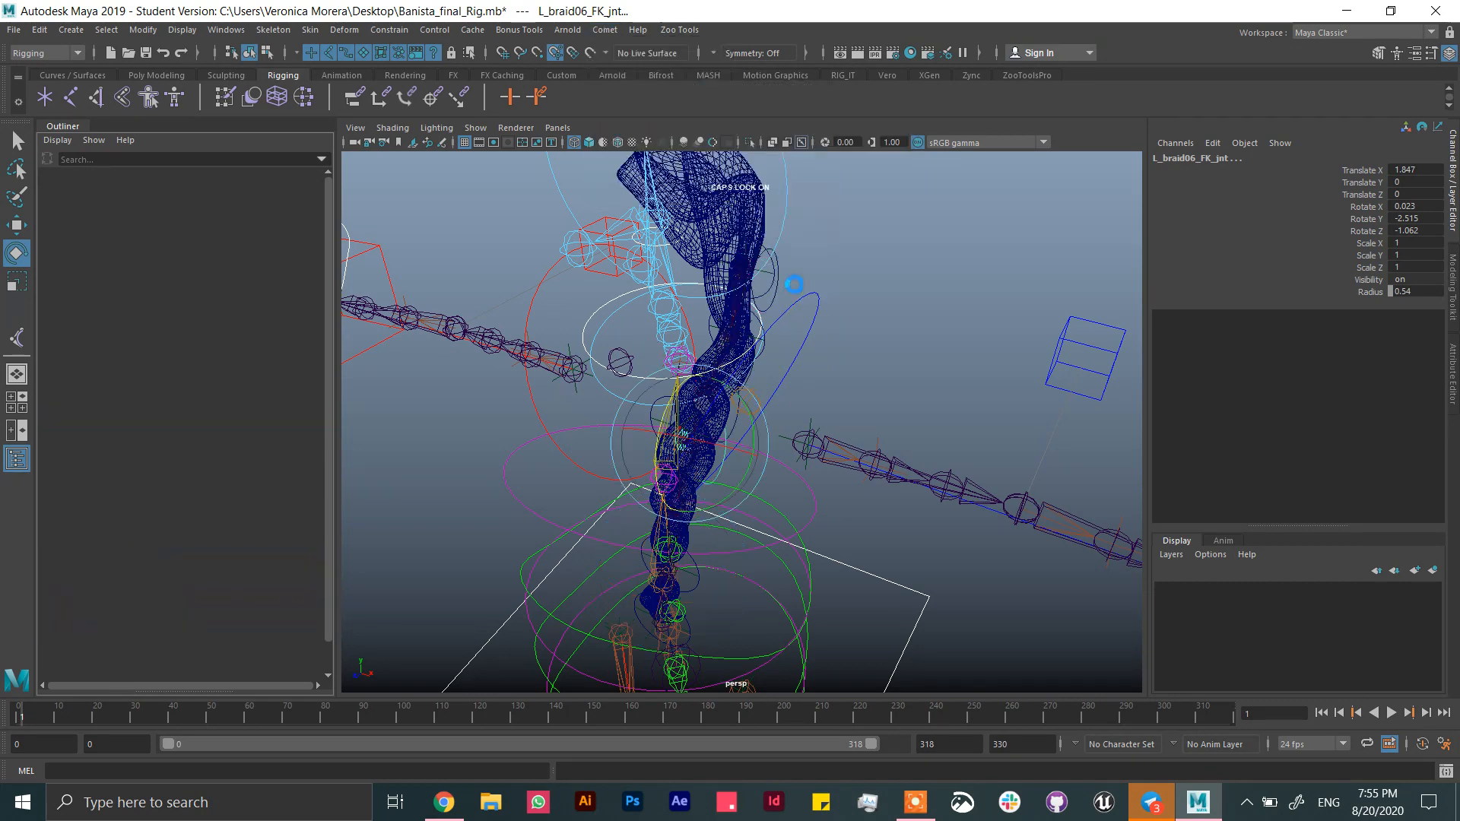
# - Rotate the control vertices of all six bulb curves in component mode so the bulbs extend out from the side of the braid
pyautogui.keyDown('alt'); pyautogui.moveTo(817, 466); pyautogui.dragTo(844, 407); pyautogui.keyUp('alt')
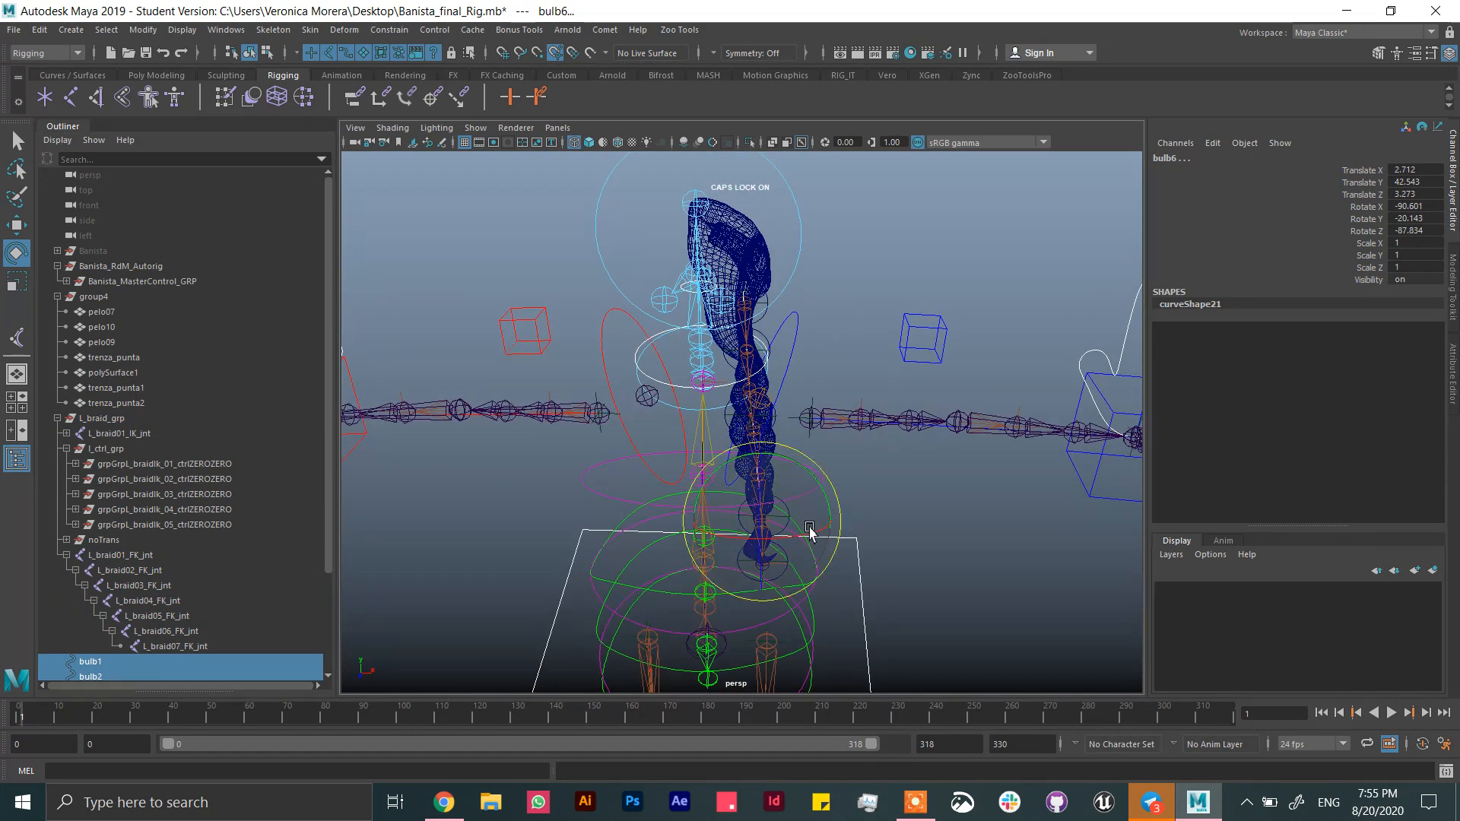
pyautogui.press('F8')
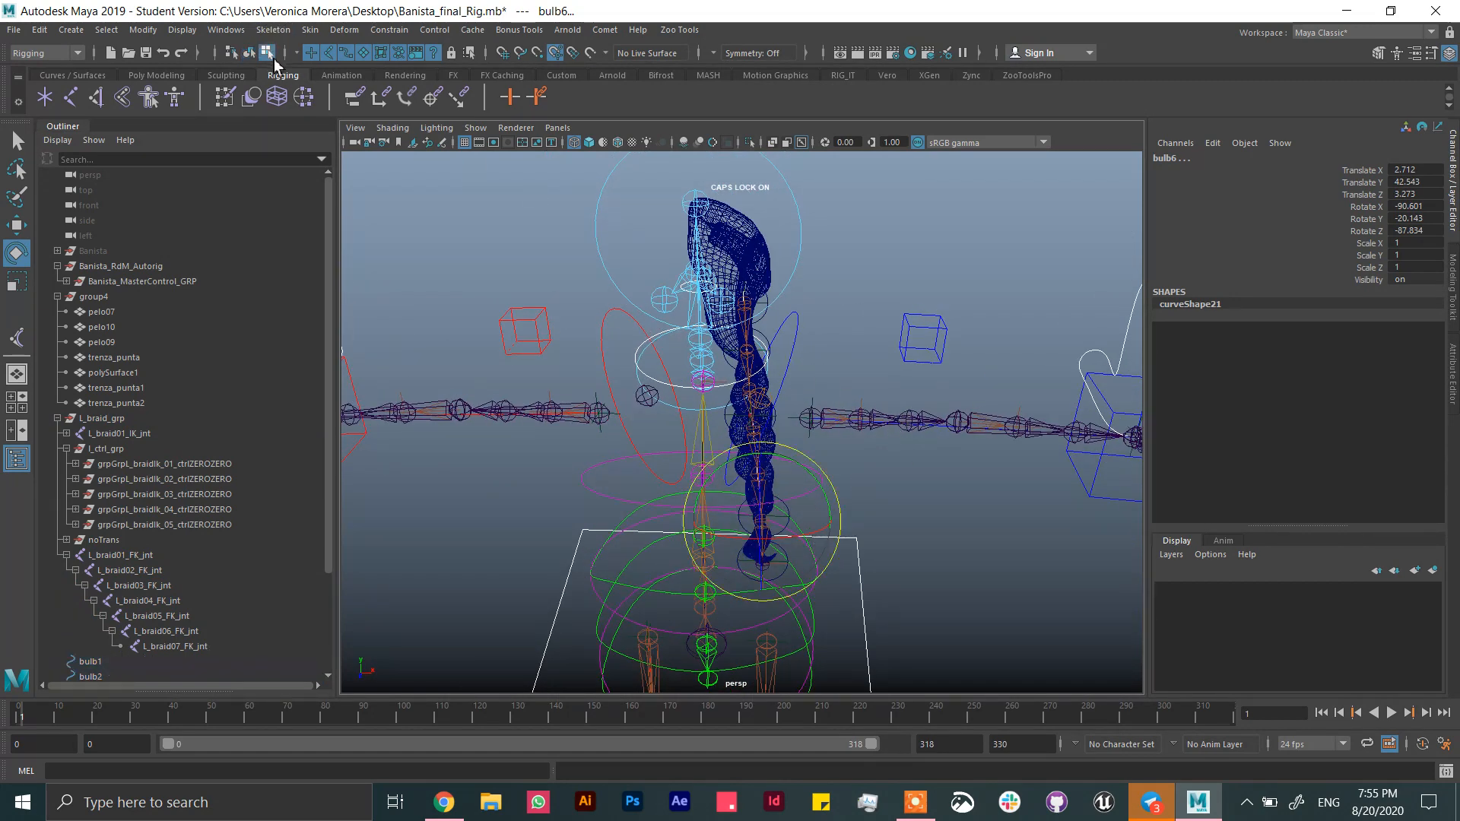
pyautogui.moveTo(646, 243); pyautogui.dragTo(908, 661)
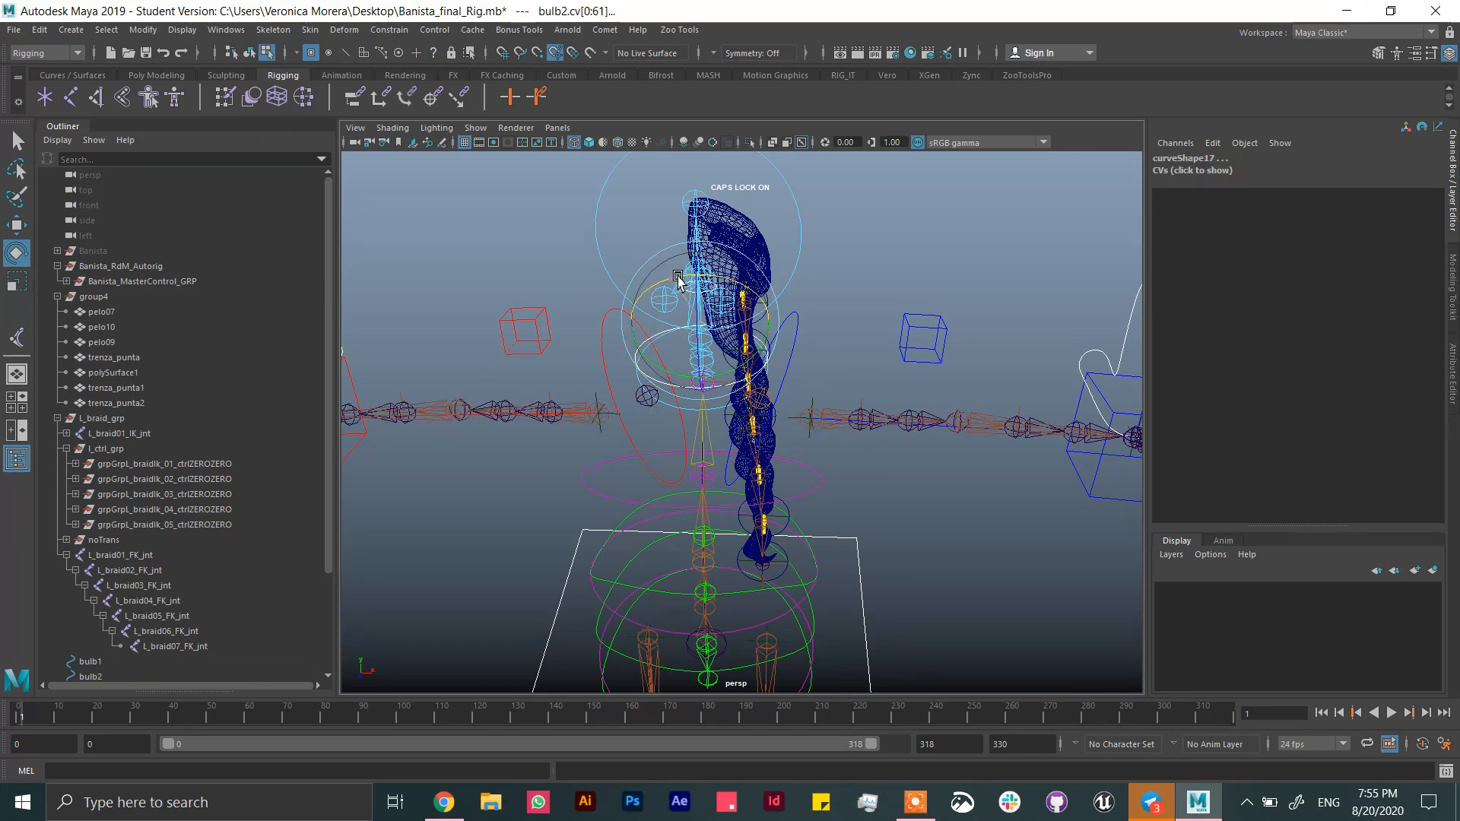
pyautogui.moveTo(678, 281); pyautogui.dragTo(748, 290)
pyautogui.hotkey('ctrl', 'z')
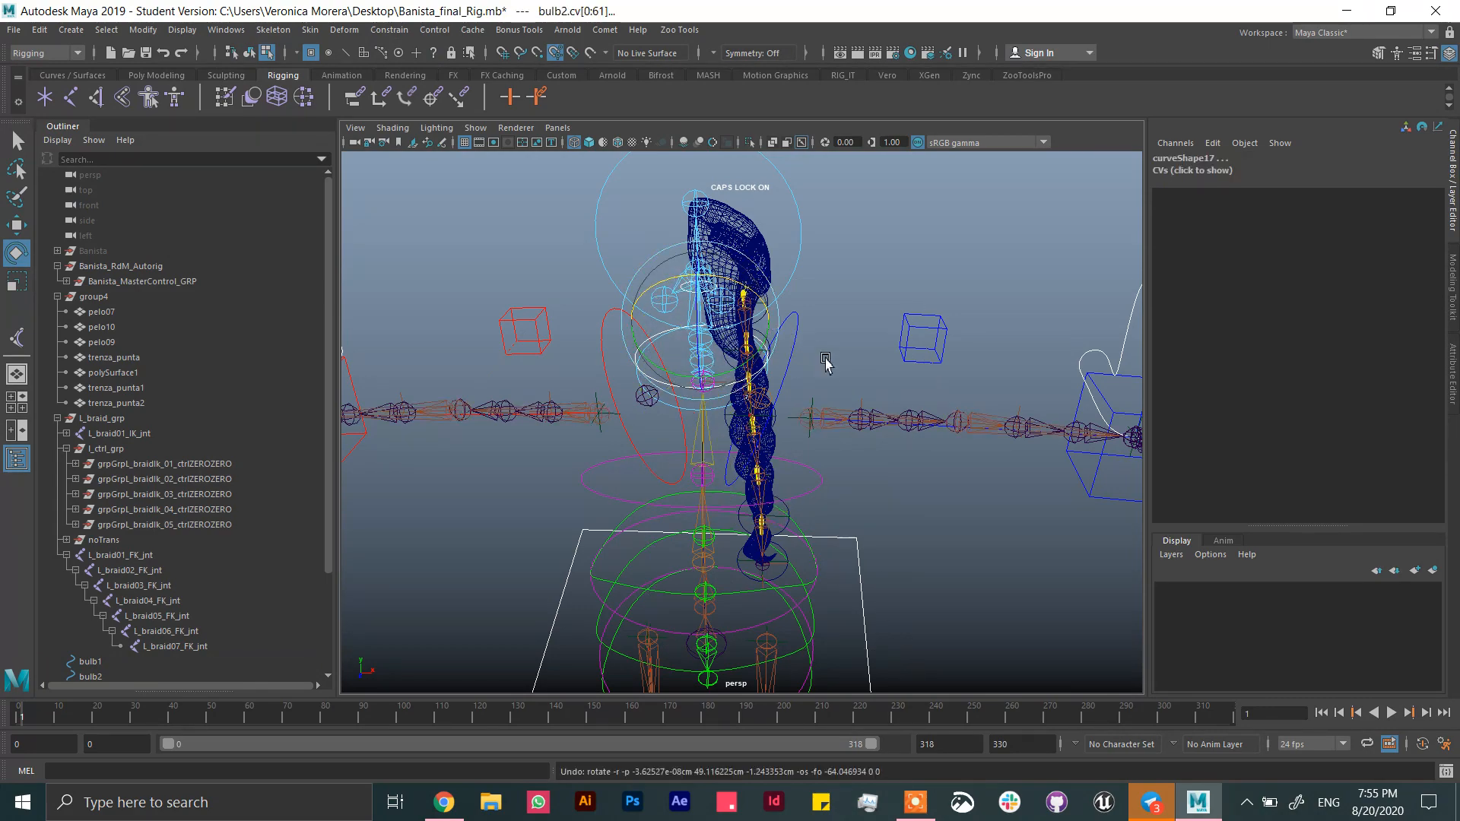
pyautogui.keyDown('alt'); pyautogui.moveTo(826, 364); pyautogui.dragTo(714, 312); pyautogui.keyUp('alt')
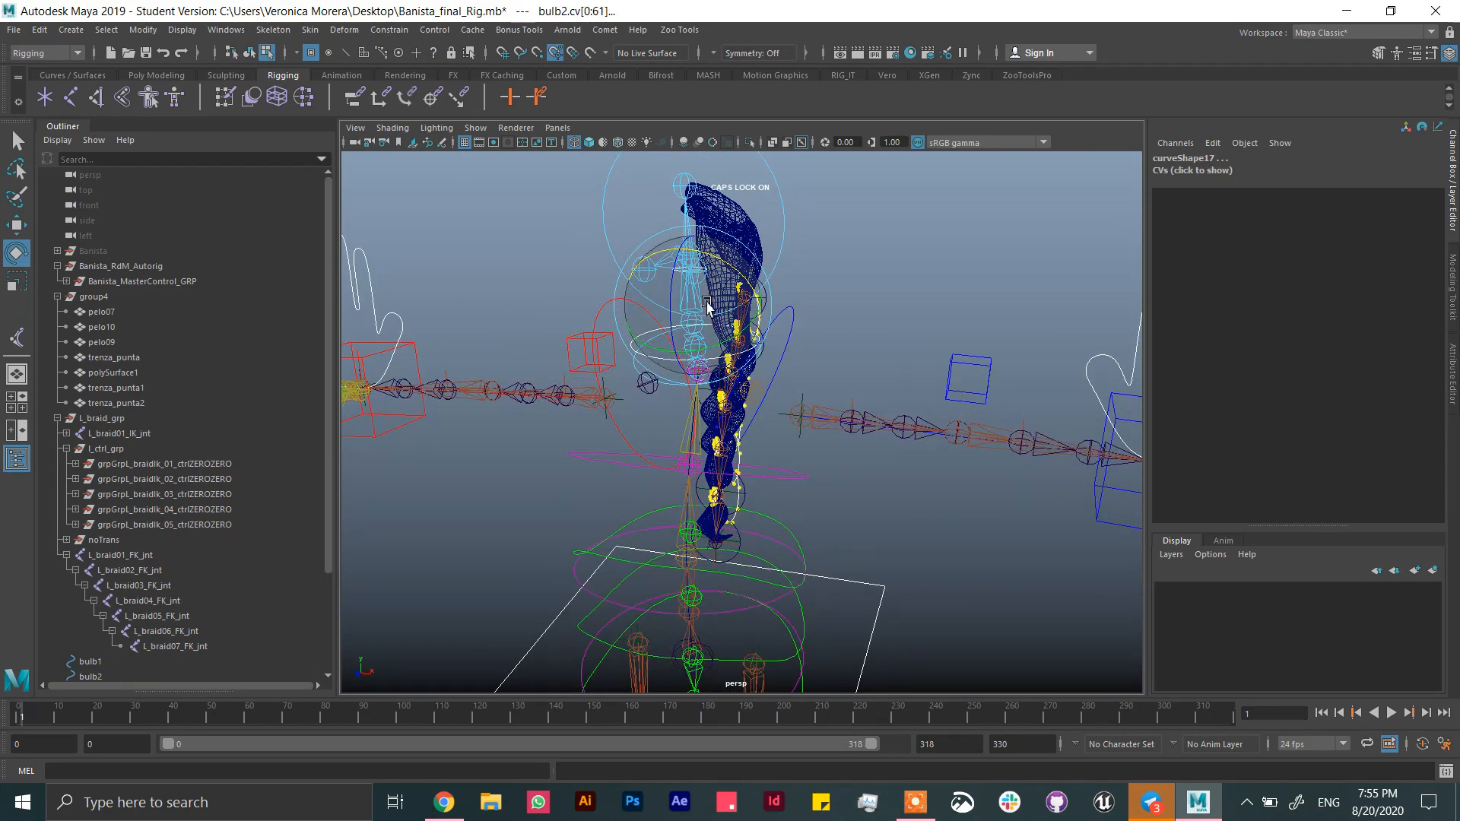
pyautogui.rightClick(707, 304)
pyautogui.click(742, 443)
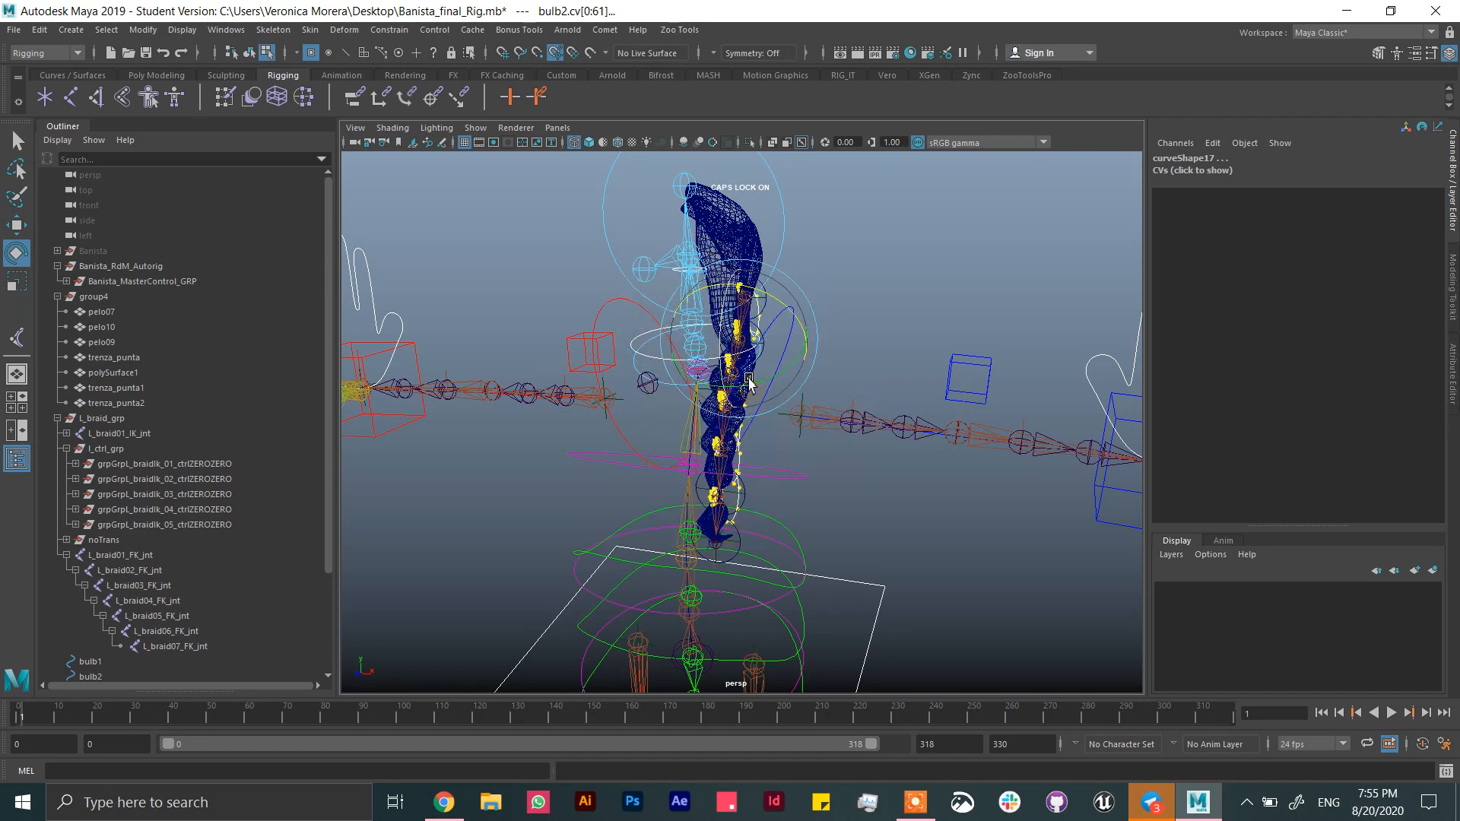
pyautogui.moveTo(749, 383); pyautogui.dragTo(705, 323)
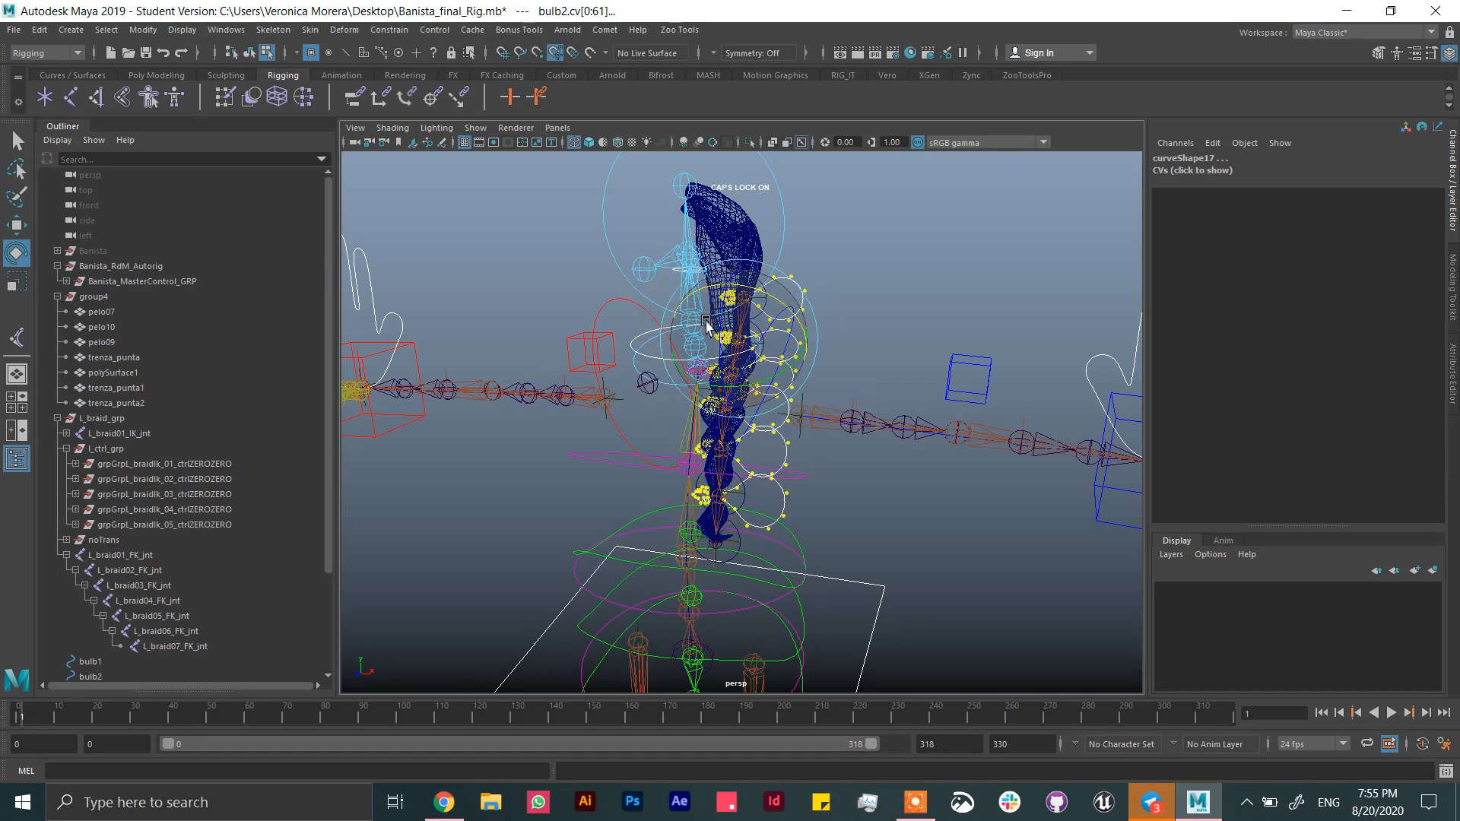
pyautogui.press('r')
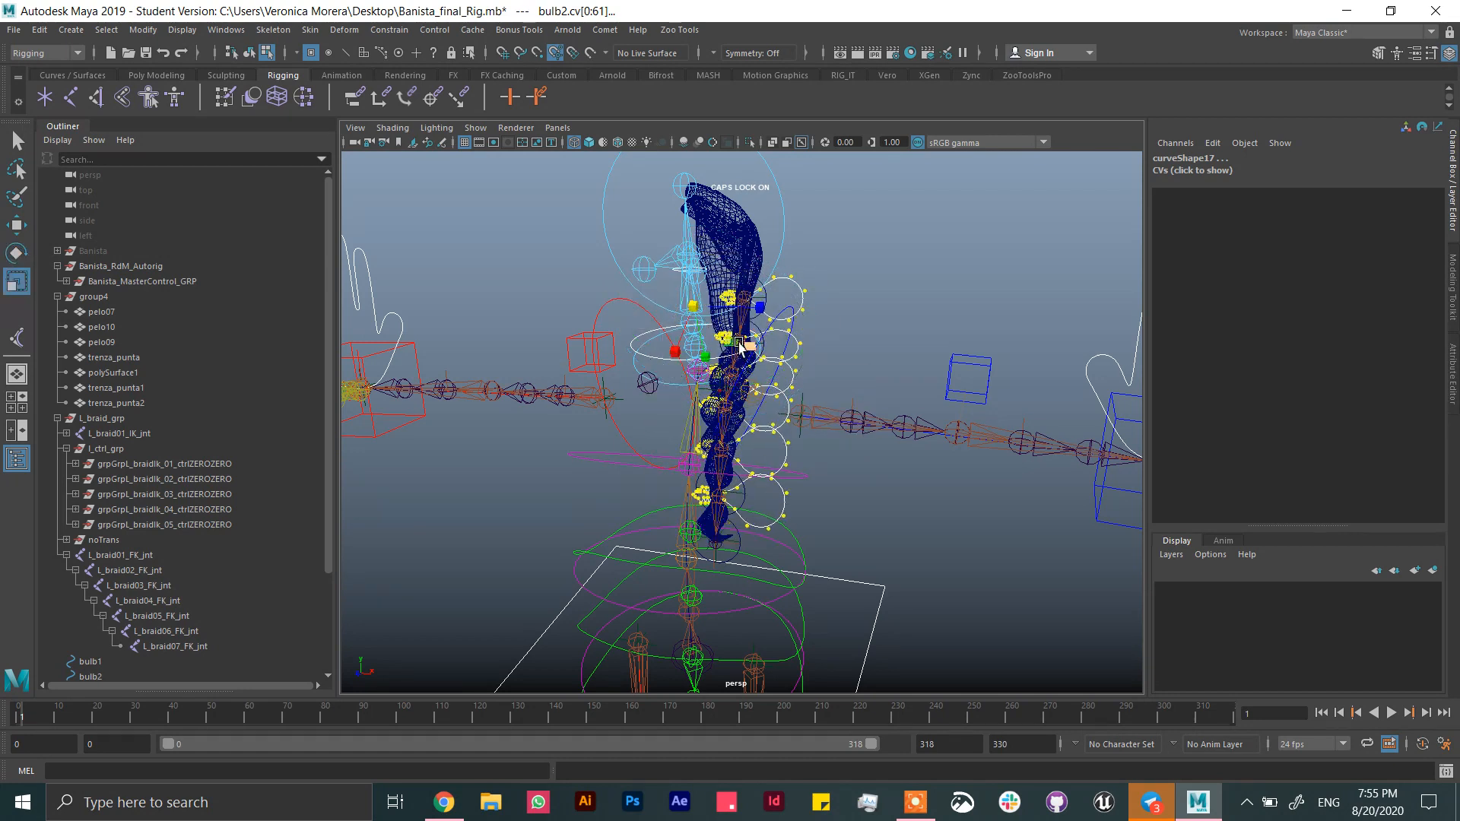
pyautogui.rightClick(697, 308)
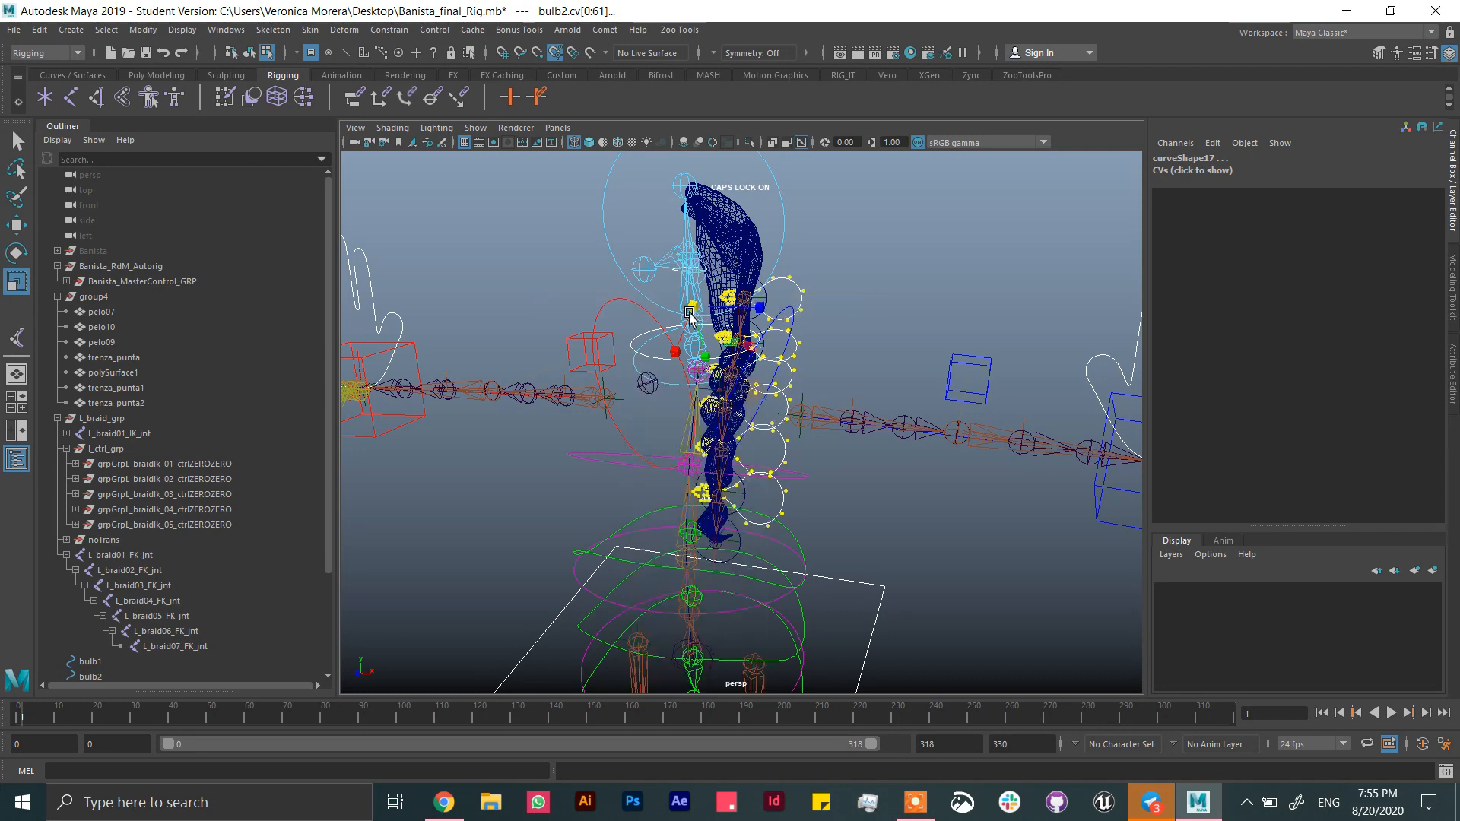
pyautogui.moveTo(691, 306); pyautogui.dragTo(687, 302)
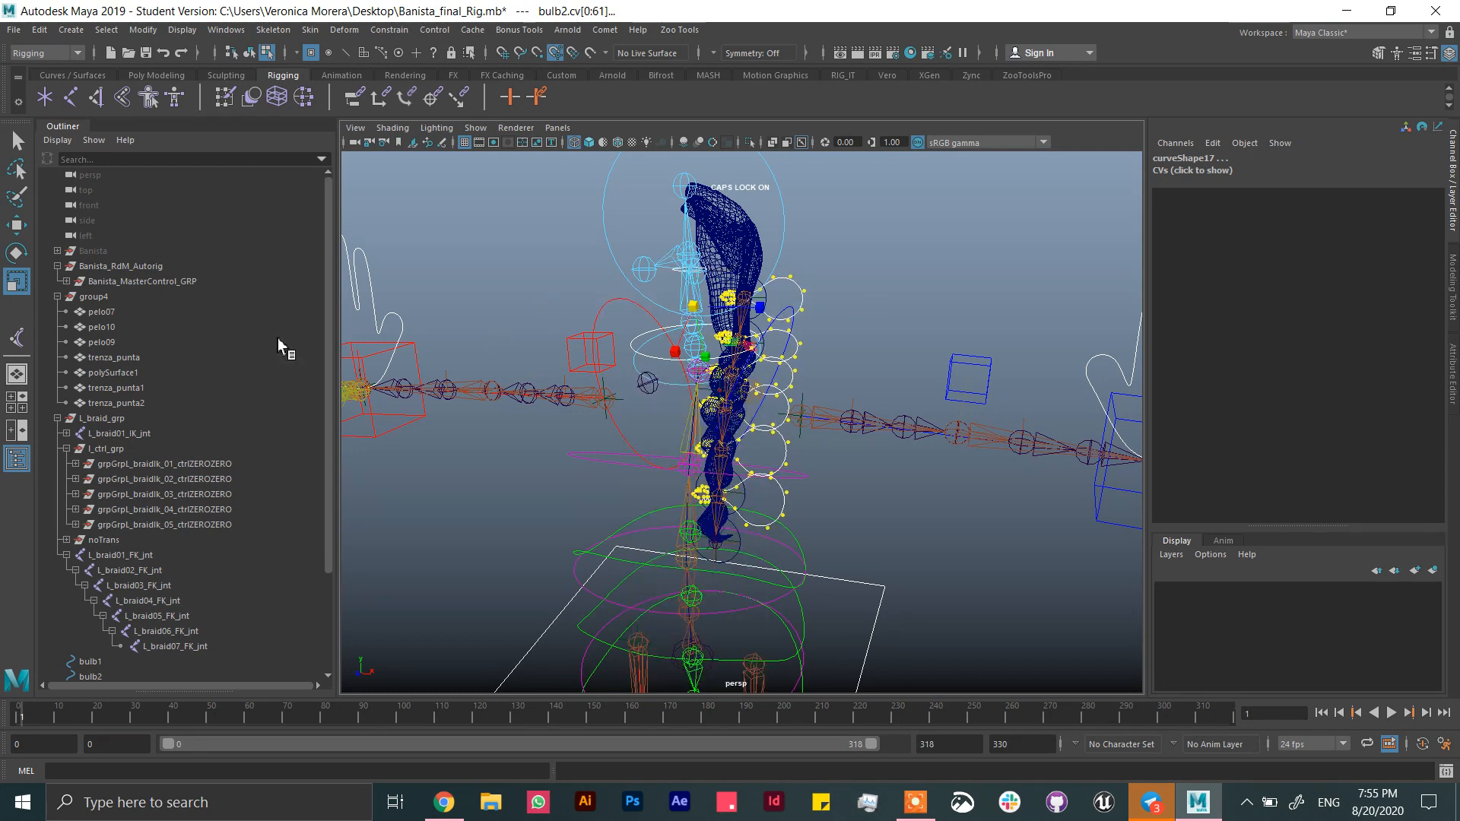
pyautogui.hotkey('ctrl', 'z')
pyautogui.doubleClick(17, 281)
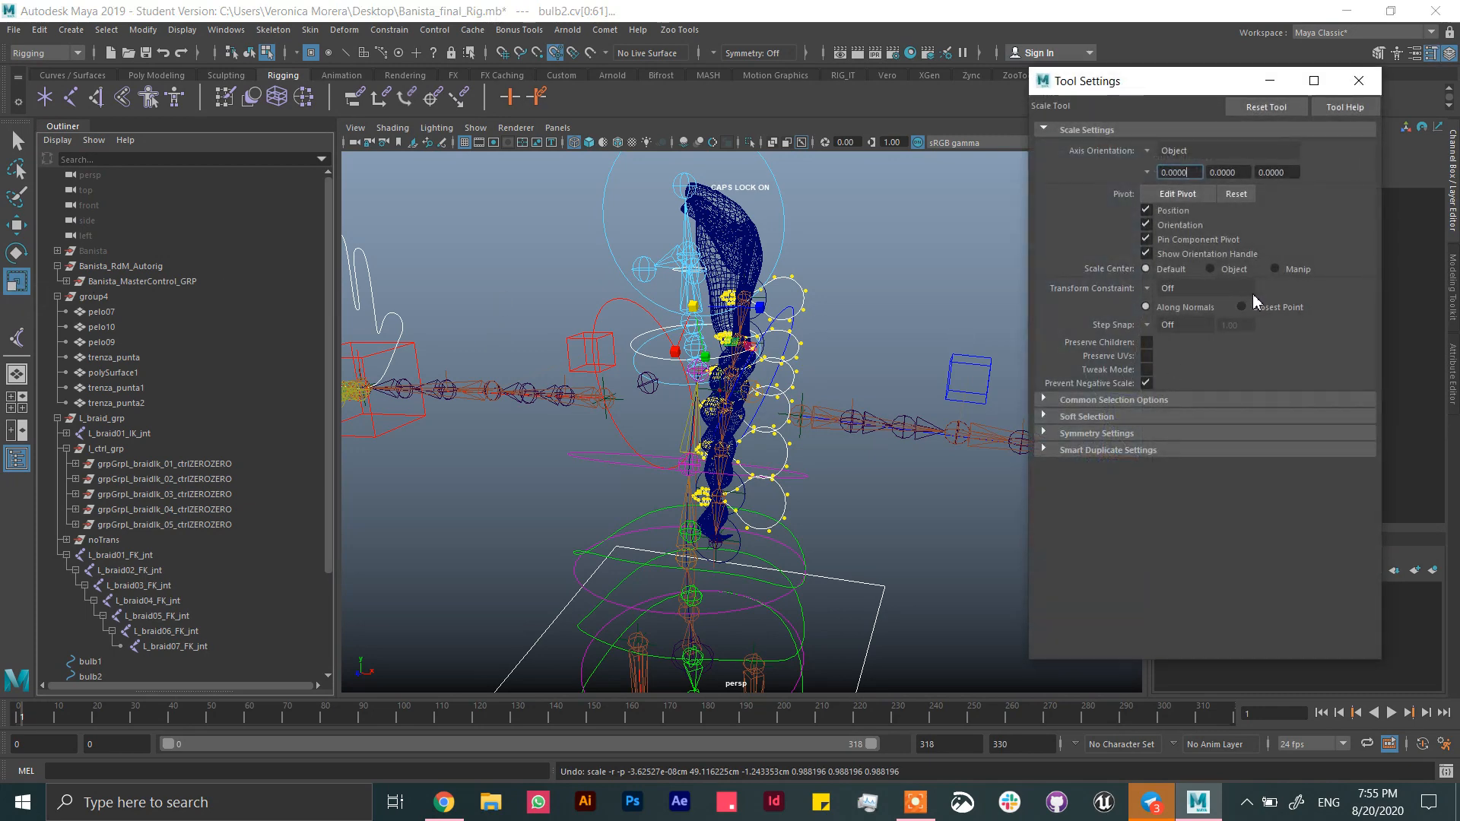
pyautogui.click(1199, 400)
pyautogui.click(1204, 397)
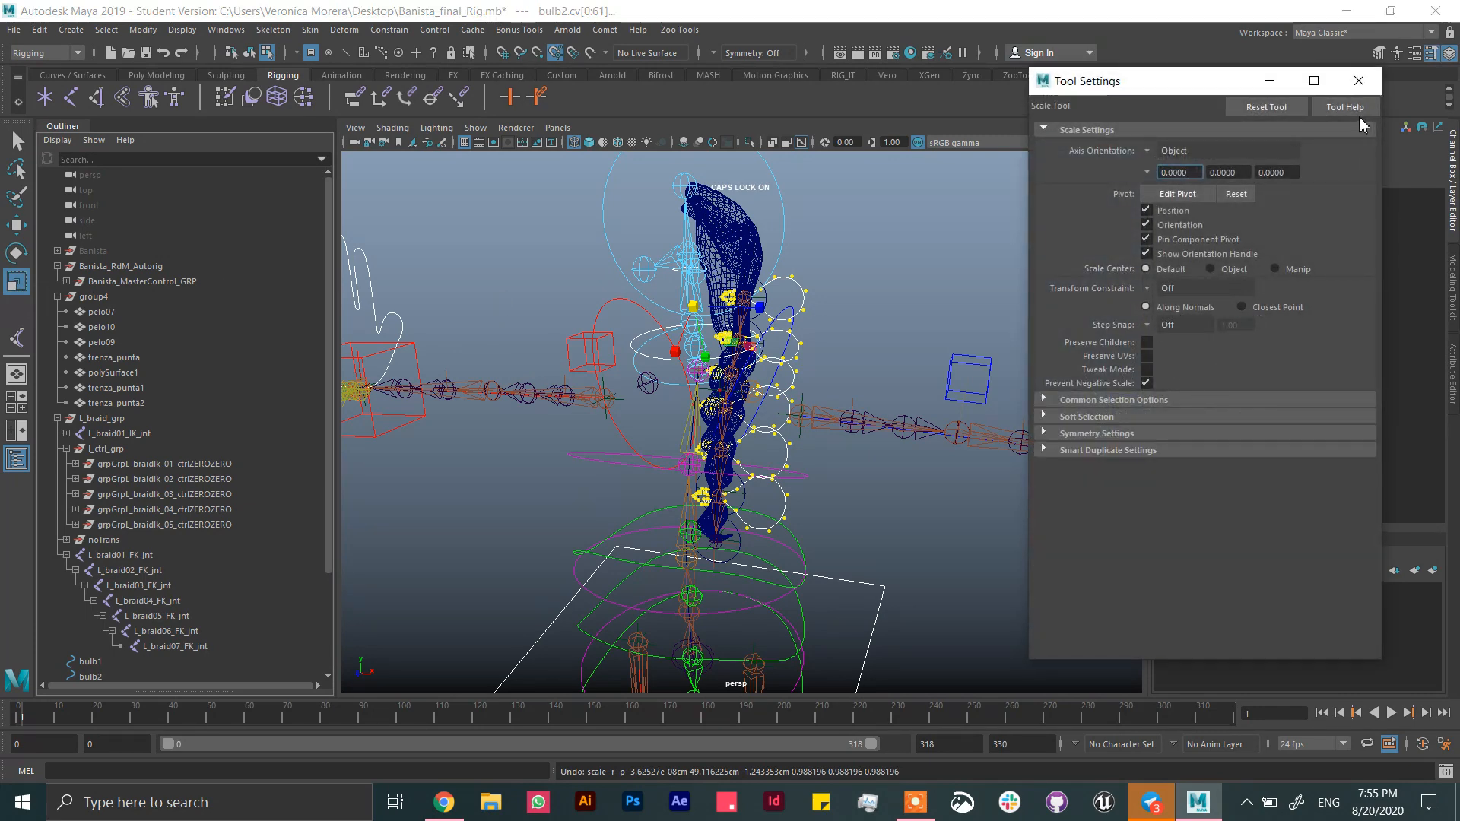
pyautogui.click(1359, 81)
# - Show the braid in shaded display and return to object selection mode
pyautogui.keyDown('alt'); pyautogui.moveTo(914, 411); pyautogui.dragTo(800, 298); pyautogui.keyUp('alt')
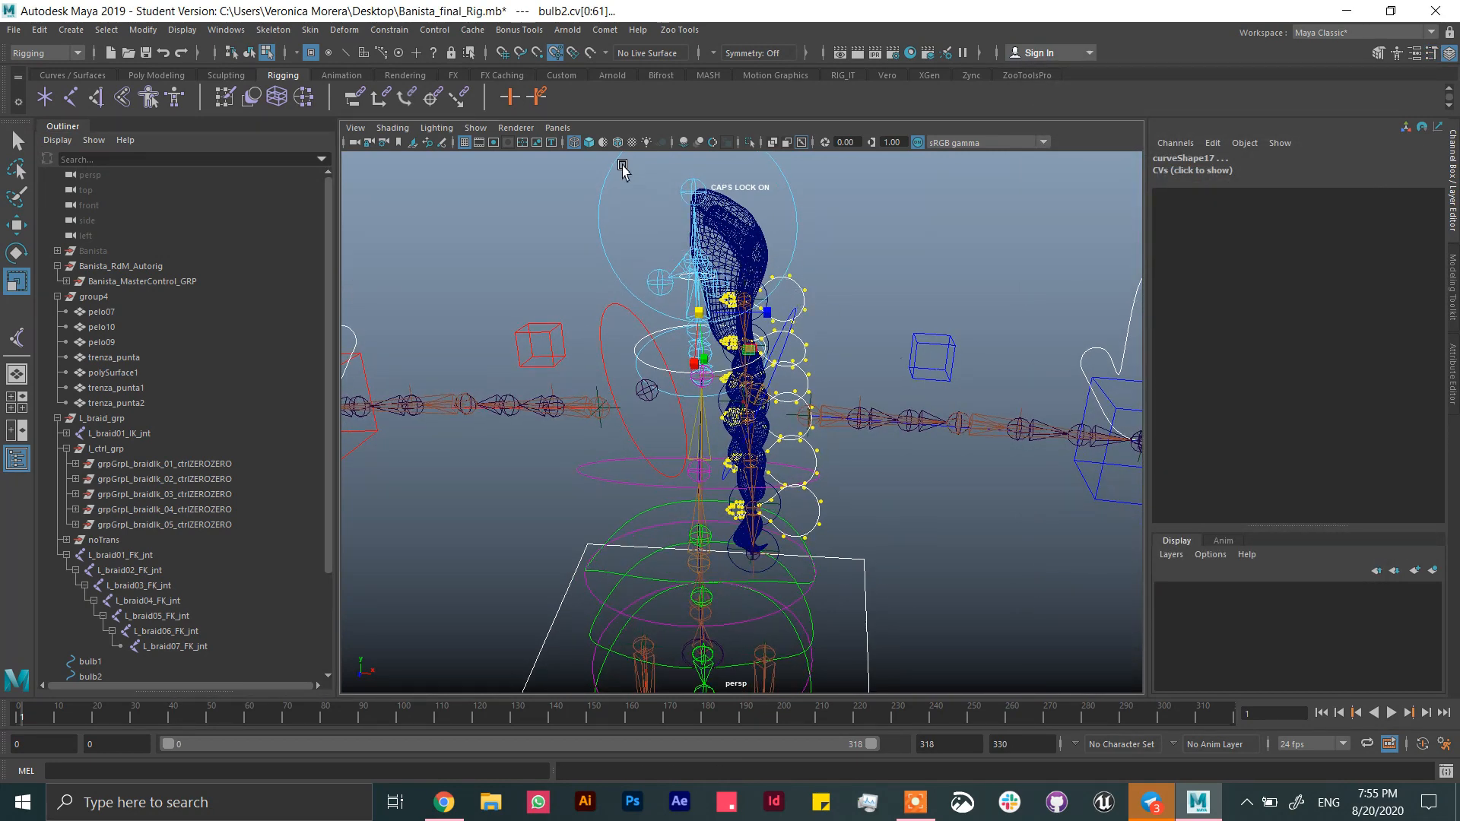
pyautogui.moveTo(622, 169)
pyautogui.keyDown('alt'); pyautogui.mouseDown()
pyautogui.moveTo(847, 426)
pyautogui.moveTo(896, 433)
pyautogui.moveTo(905, 326)
pyautogui.mouseUp(); pyautogui.keyUp('alt')
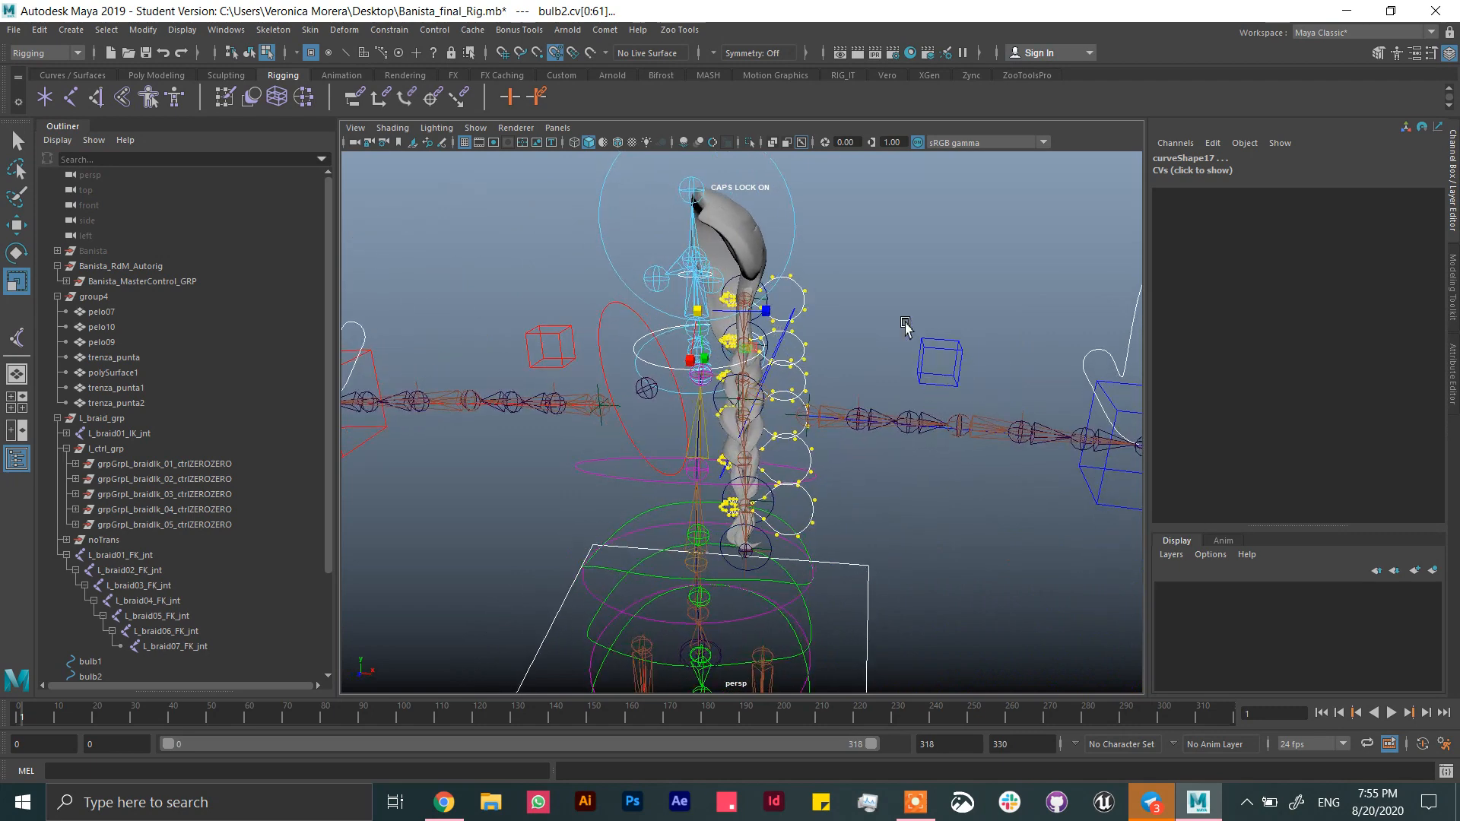
pyautogui.click(827, 378)
pyautogui.click(250, 52)
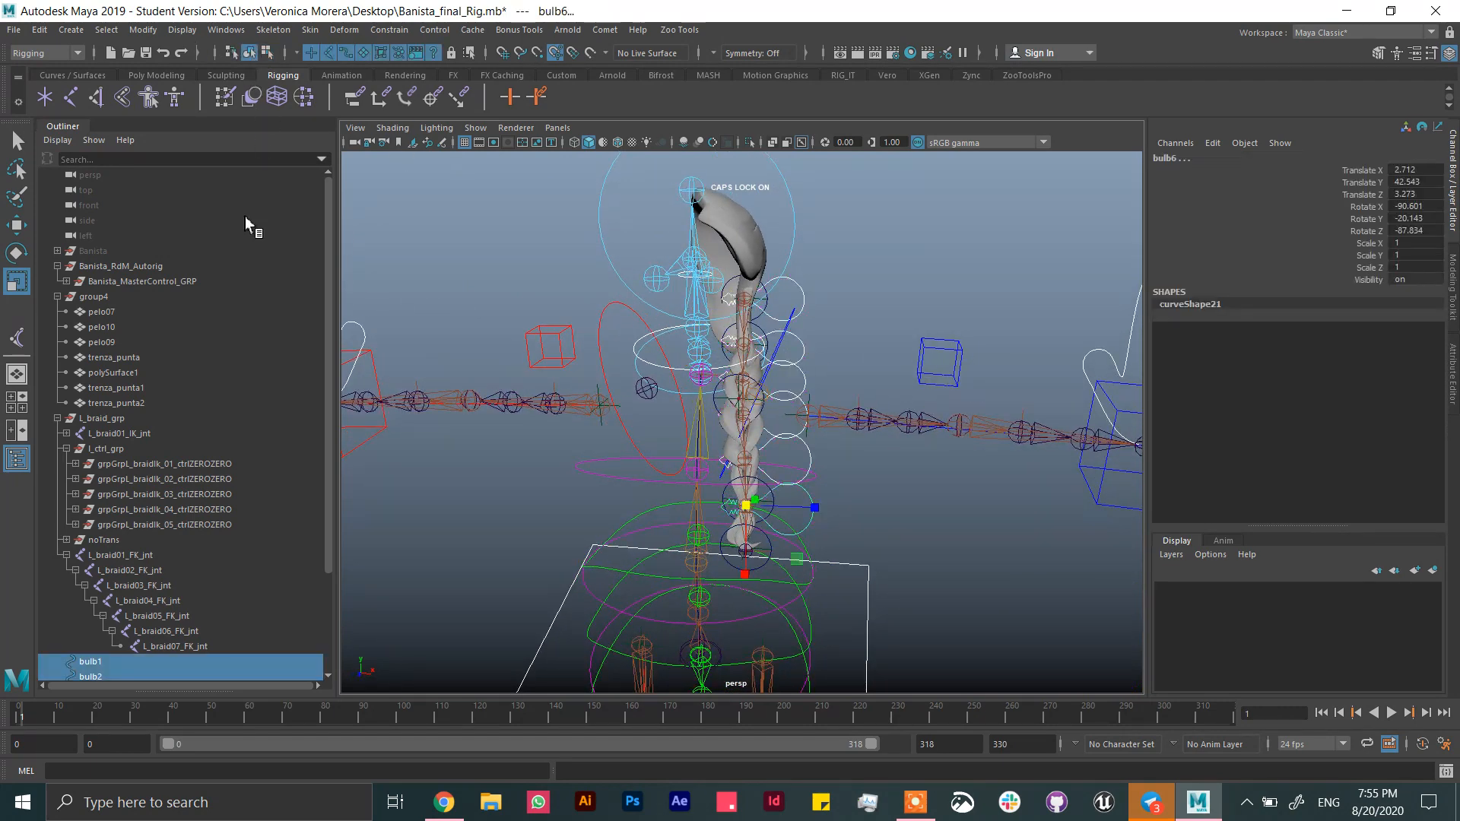
# - Rename the curves bulb1 to bulb6 with Comet Rename as L_braidFK_, numbered from 1 with padding 2 and the suffix _ctrl
pyautogui.scroll(-3, 329, 523)
pyautogui.click(91, 540)
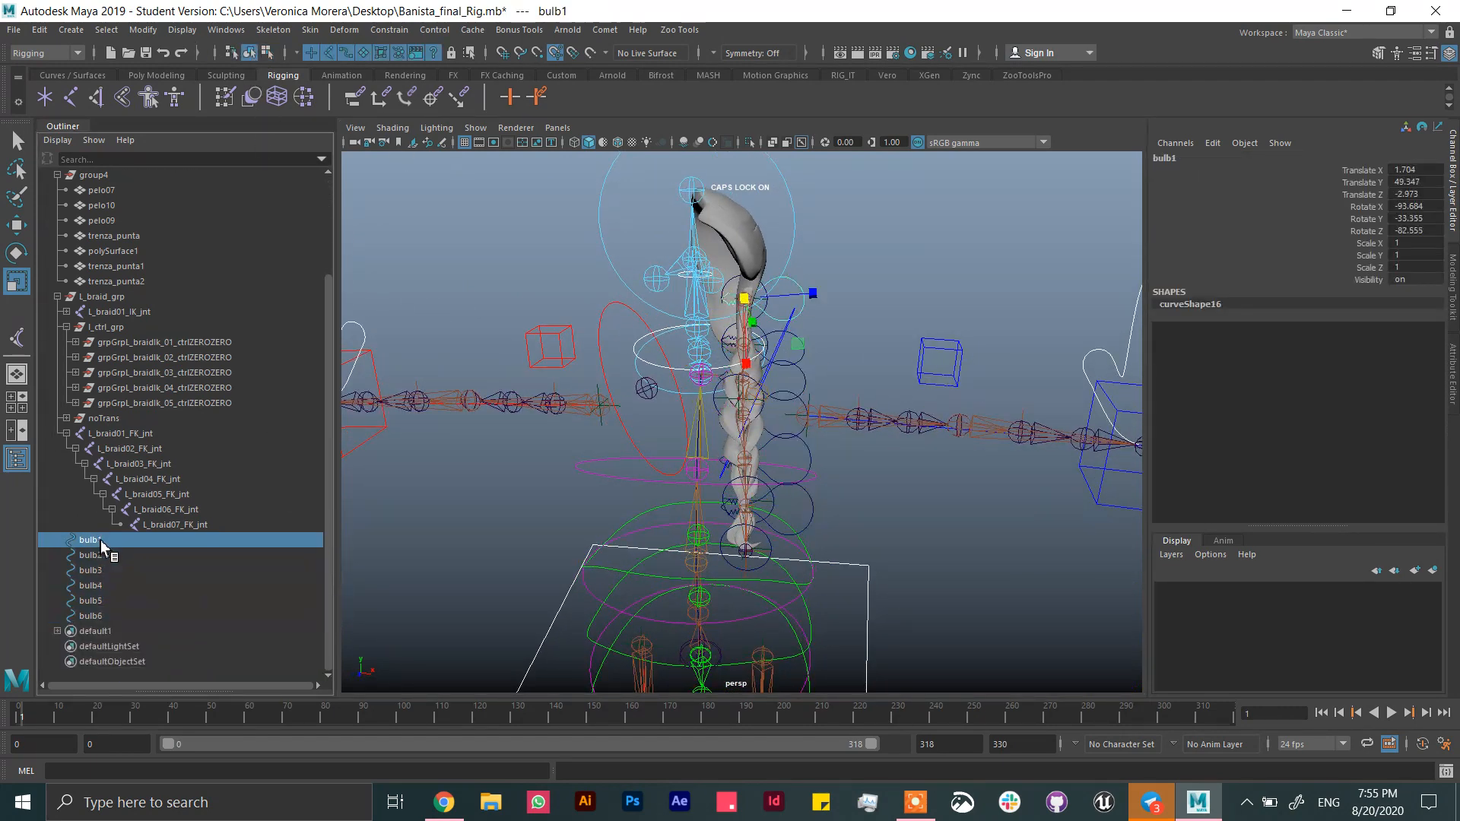
pyautogui.keyDown('shift'); pyautogui.click(106, 618); pyautogui.keyUp('shift')
pyautogui.click(605, 29)
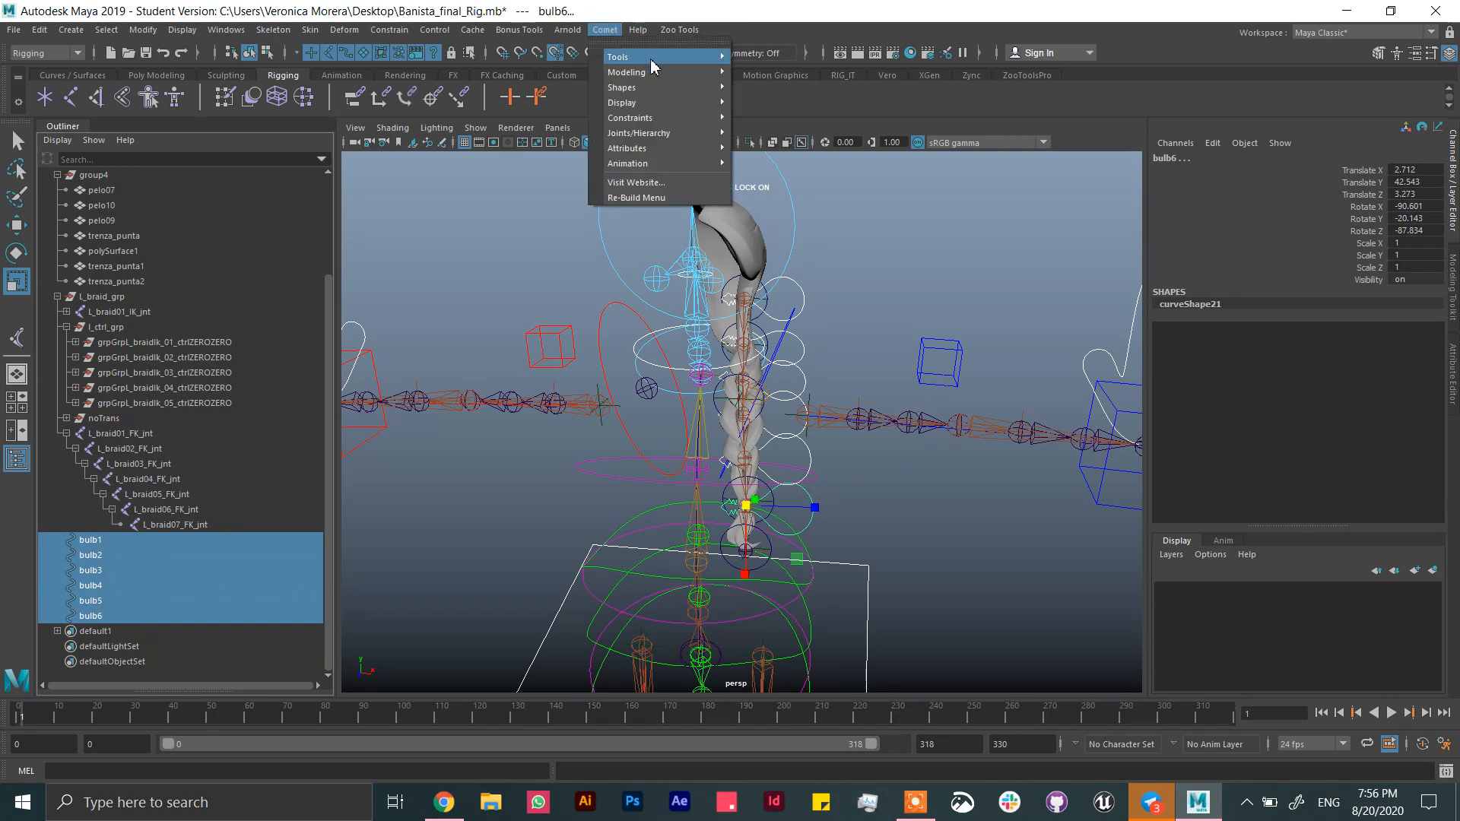
pyautogui.moveTo(669, 57)
pyautogui.click(780, 70)
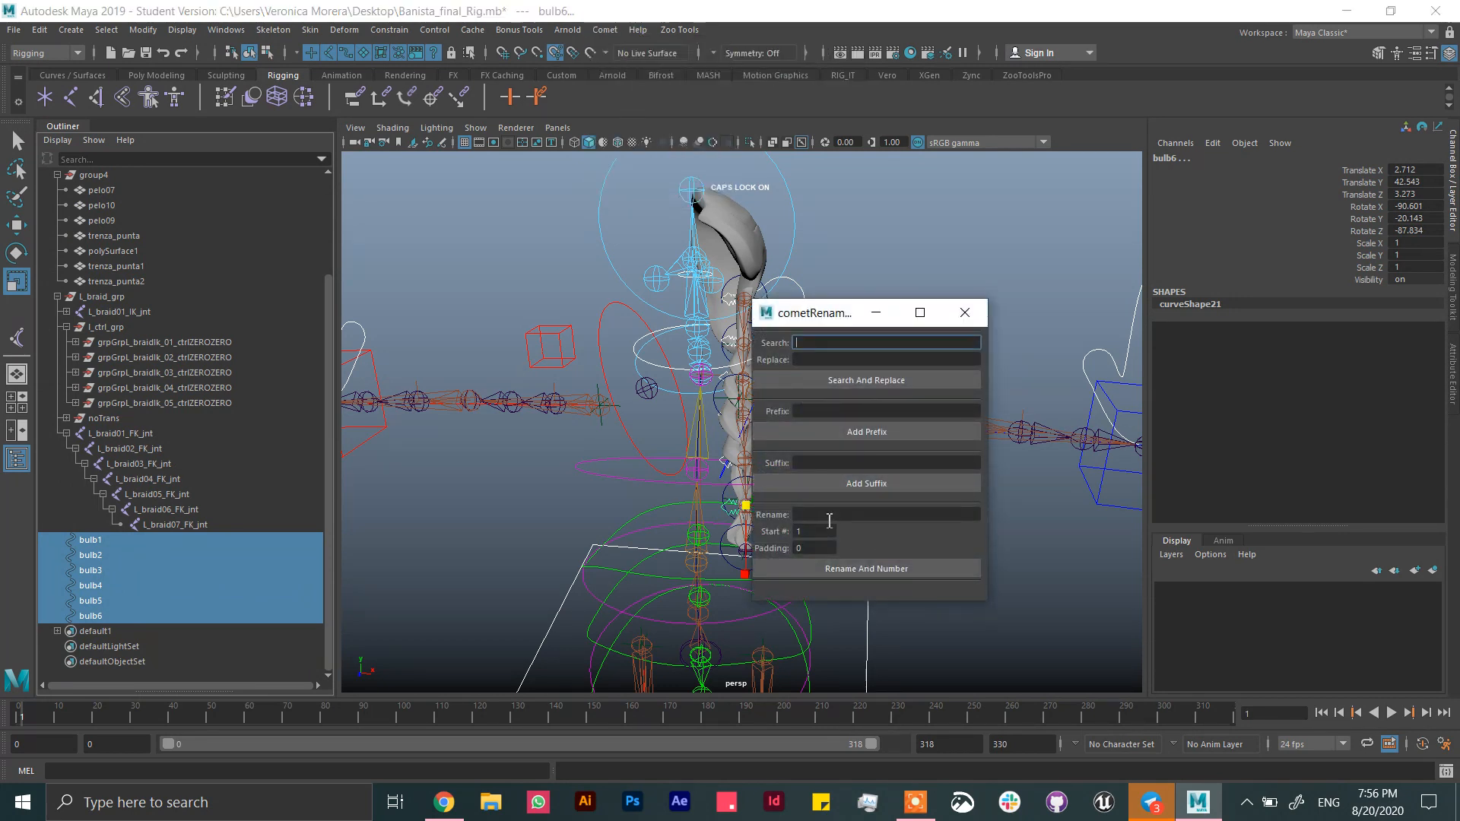
pyautogui.write('l_BRAID')
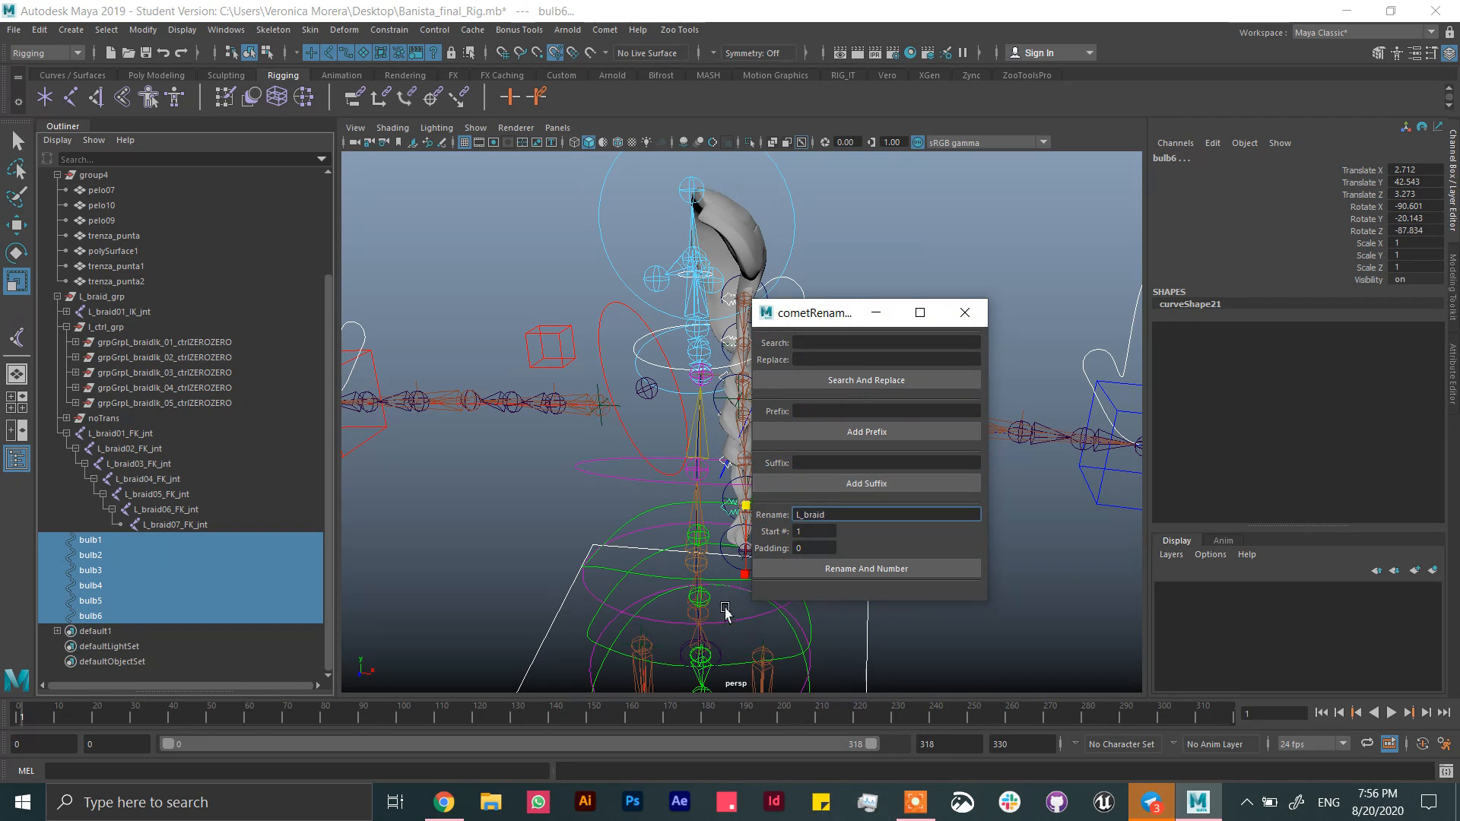
pyautogui.click(806, 548)
pyautogui.click(864, 517)
pyautogui.click(837, 461)
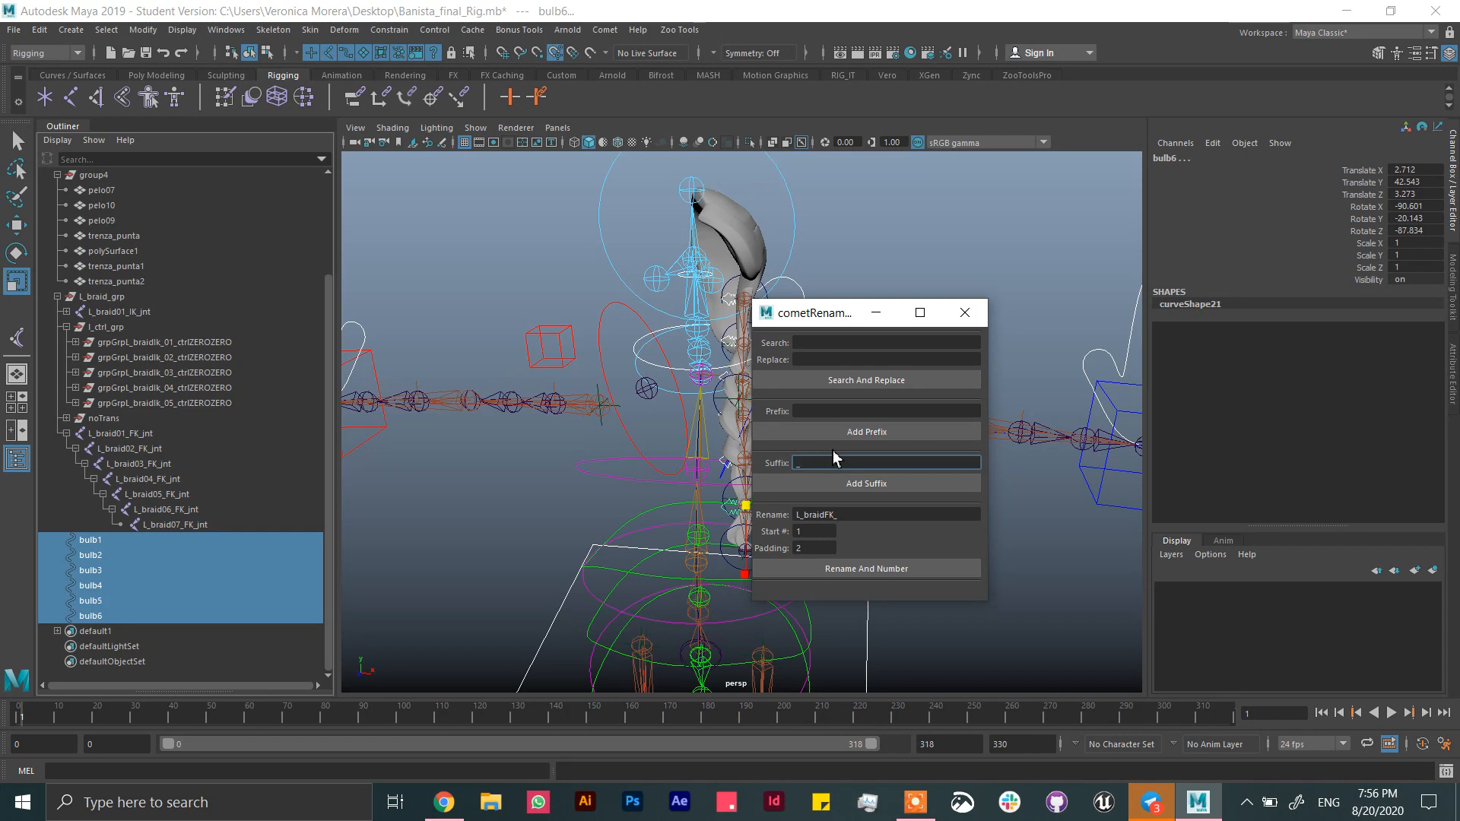
pyautogui.press('Return')
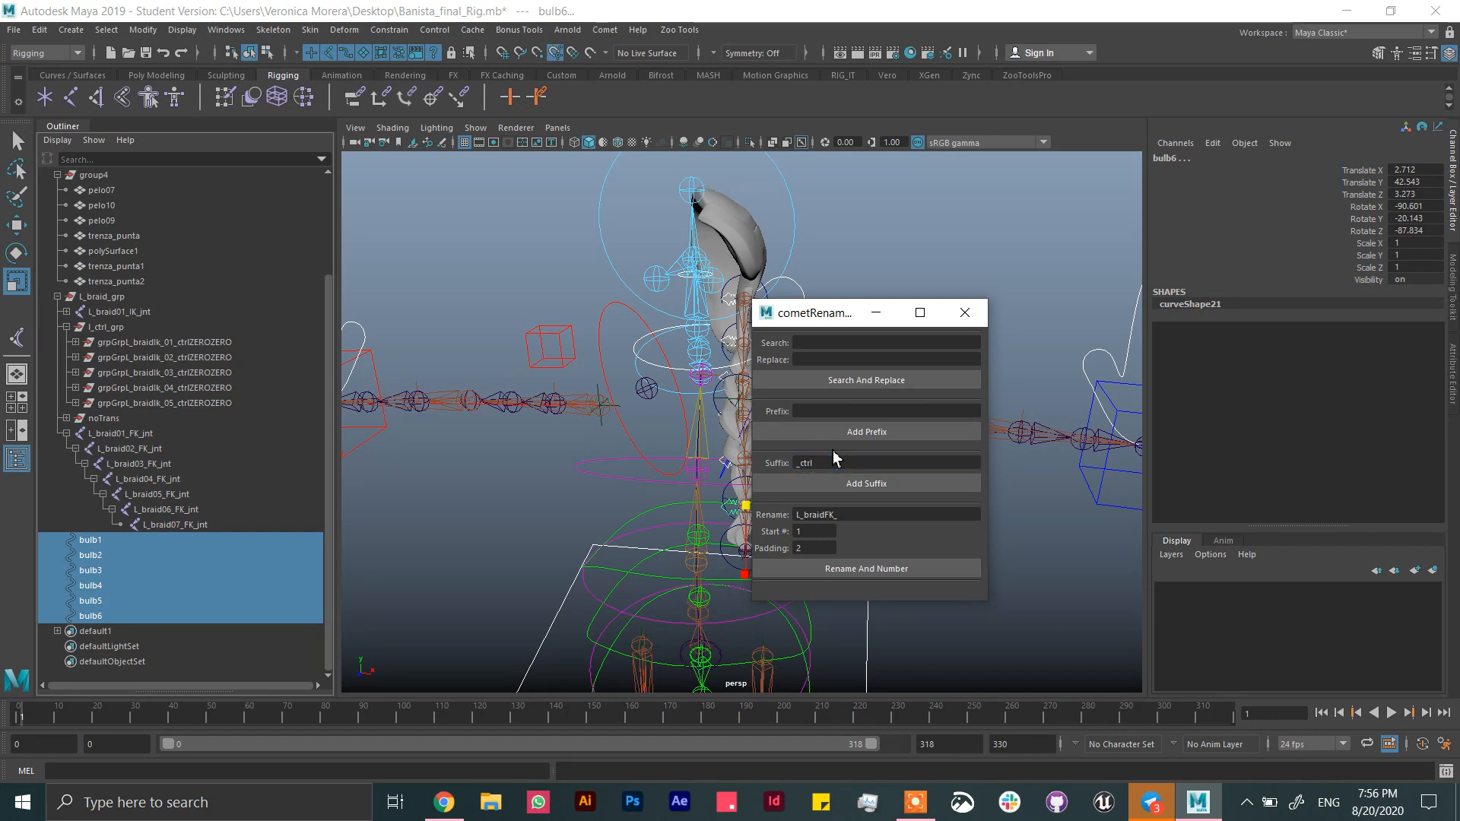
pyautogui.click(863, 570)
pyautogui.click(864, 485)
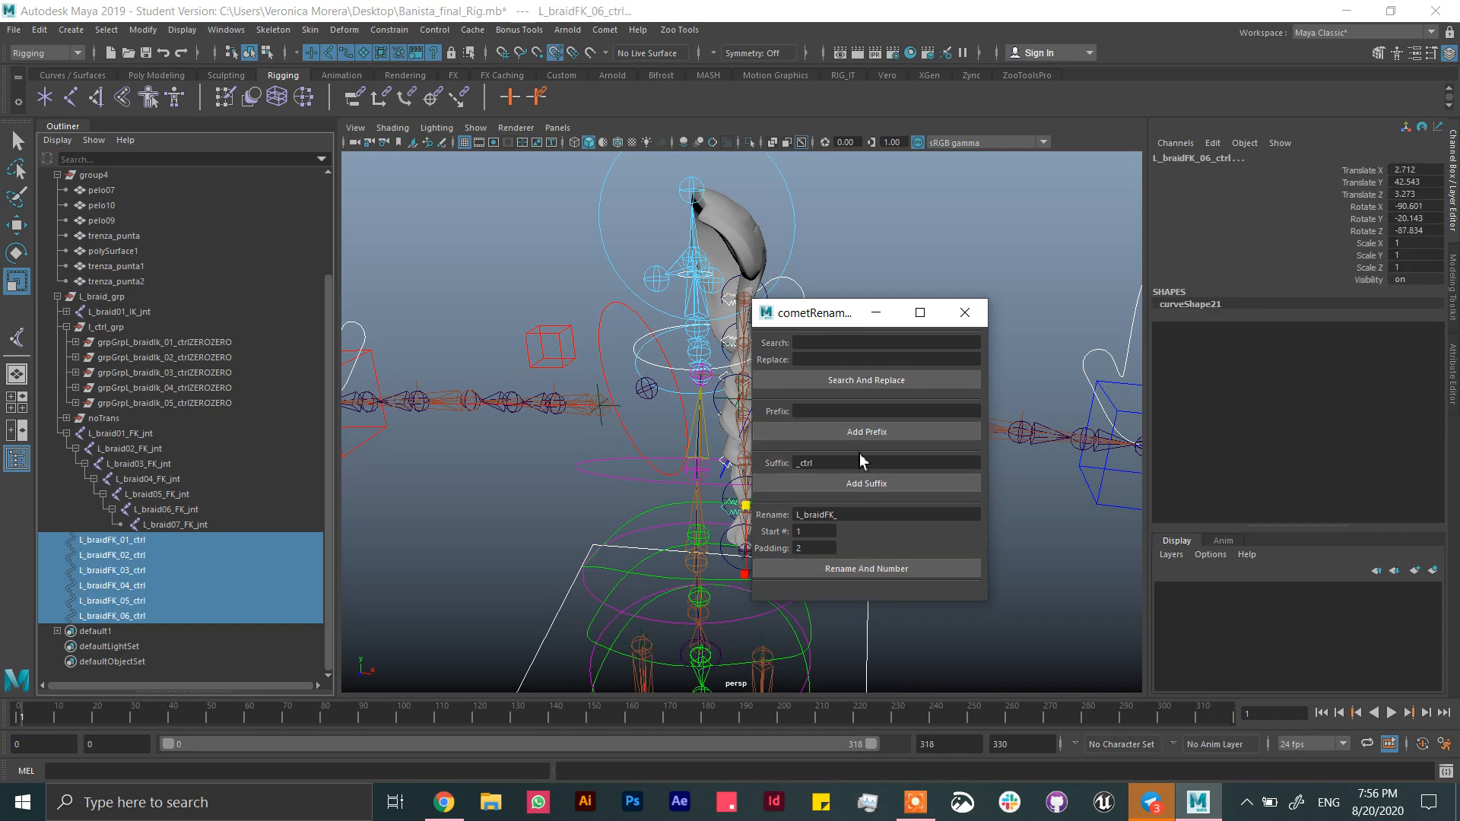
pyautogui.click(965, 312)
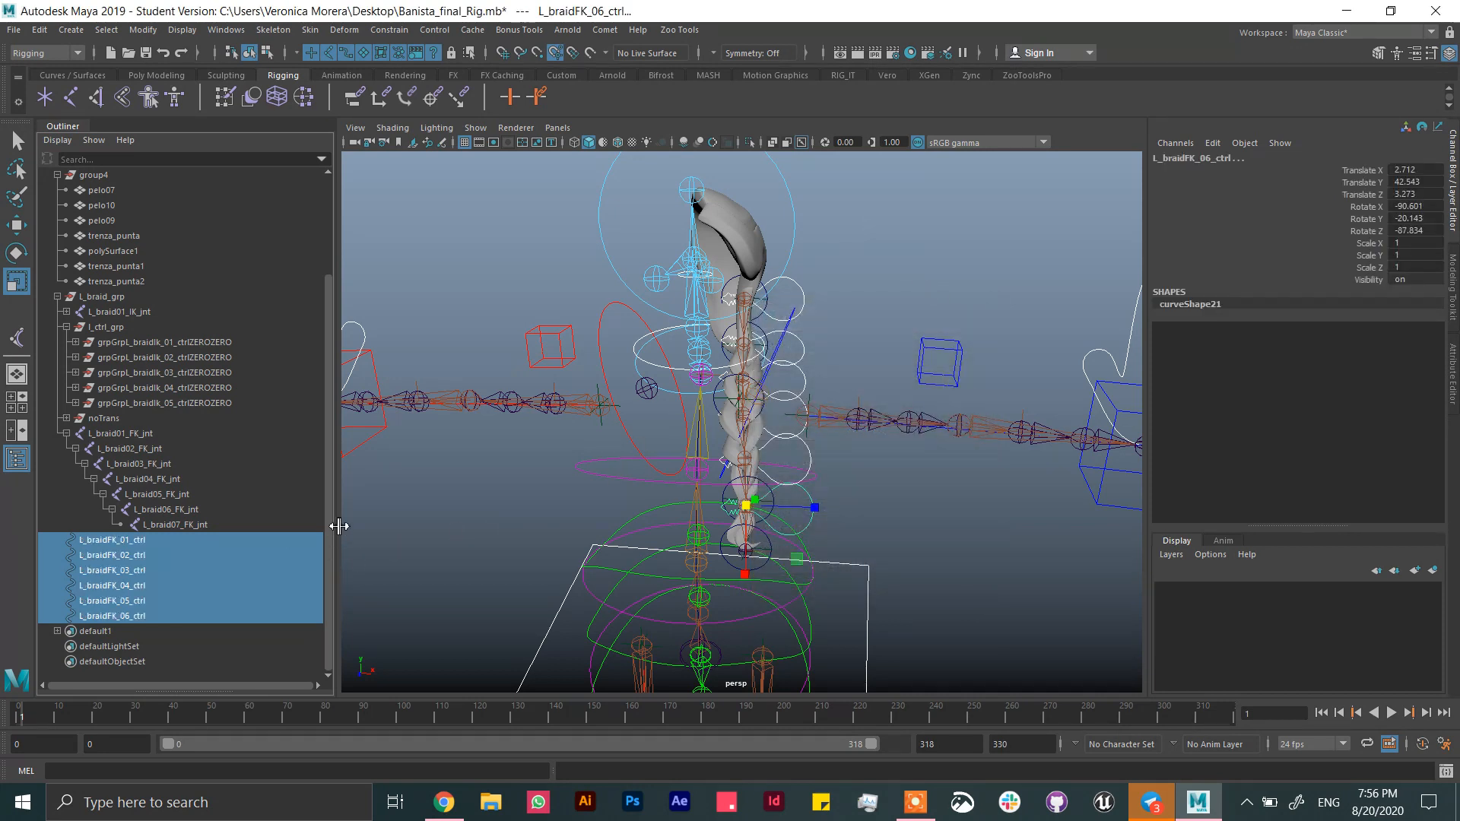
# - Parent each control from L_braidFK_01_ctrl to L_braidFK_06_ctrl under the FK braid joint with the matching number
pyautogui.click(174, 540)
pyautogui.moveTo(137, 541); pyautogui.dragTo(152, 458)
pyautogui.hotkey('ctrl', 'z')
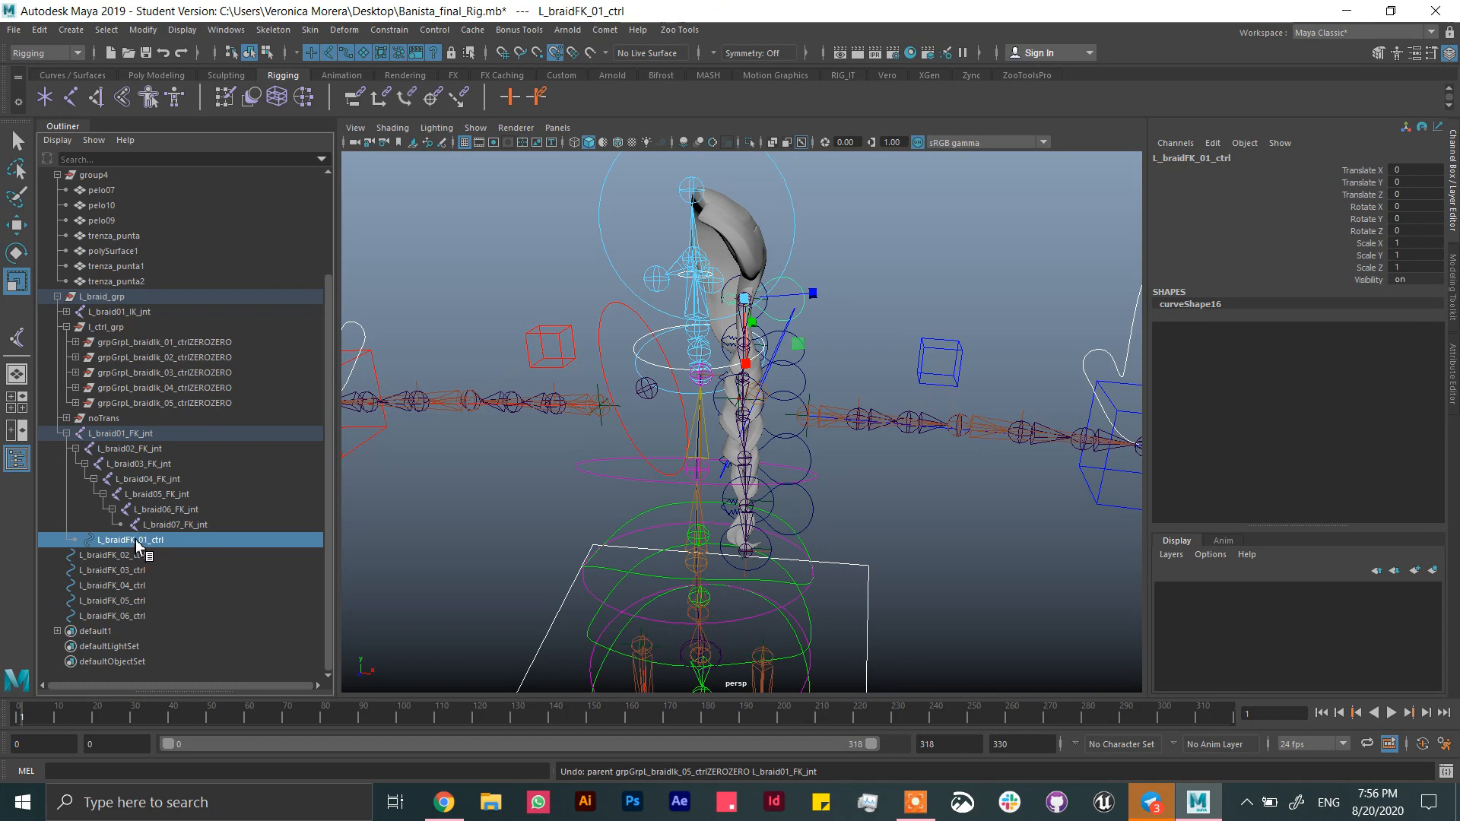
pyautogui.moveTo(130, 555); pyautogui.dragTo(147, 473)
pyautogui.moveTo(148, 586); pyautogui.dragTo(145, 268)
pyautogui.moveTo(144, 600); pyautogui.dragTo(90, 441)
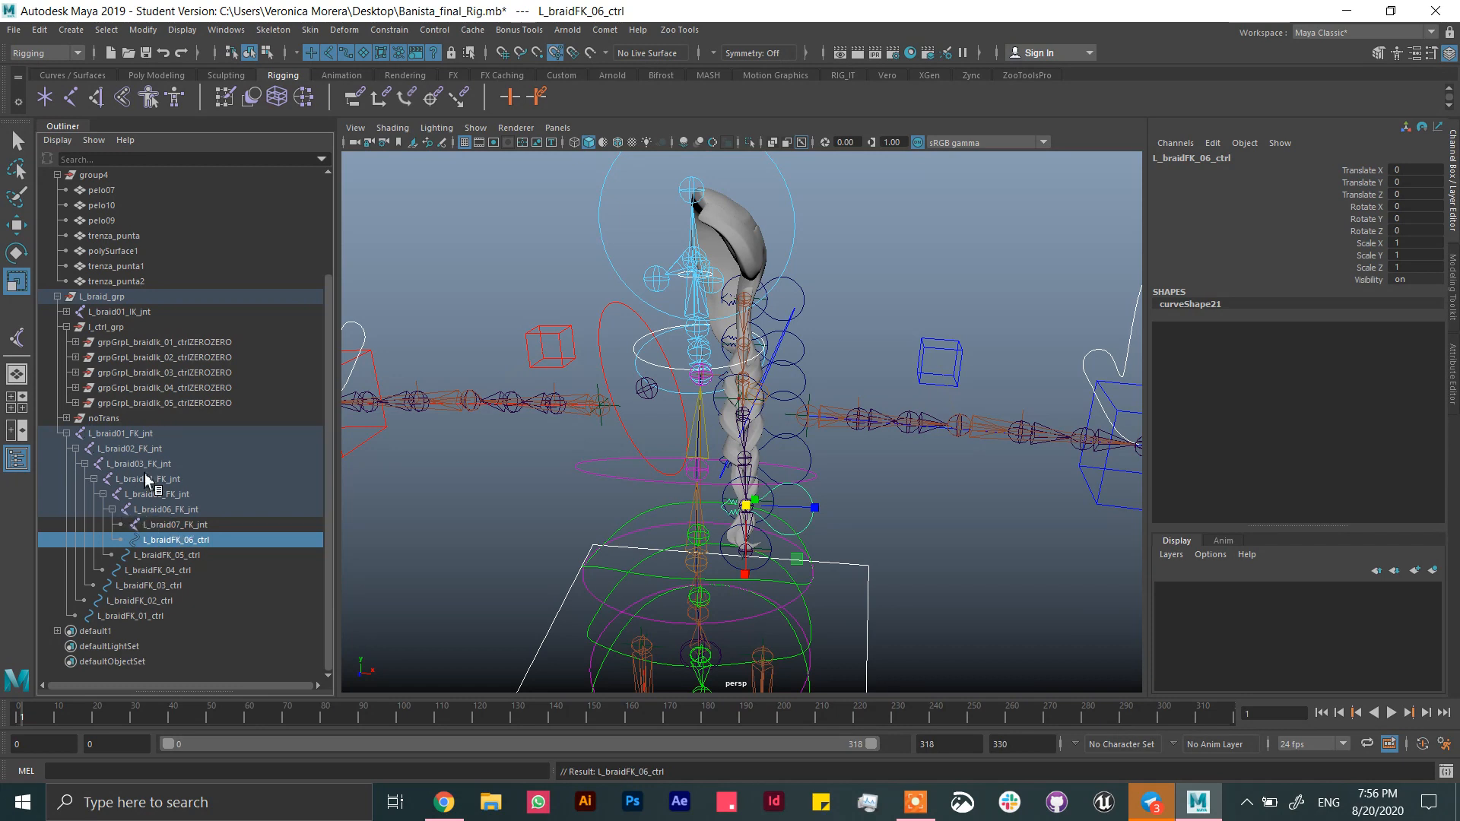
pyautogui.click(130, 450)
pyautogui.moveTo(131, 456); pyautogui.dragTo(156, 622)
pyautogui.moveTo(111, 461); pyautogui.dragTo(83, 603)
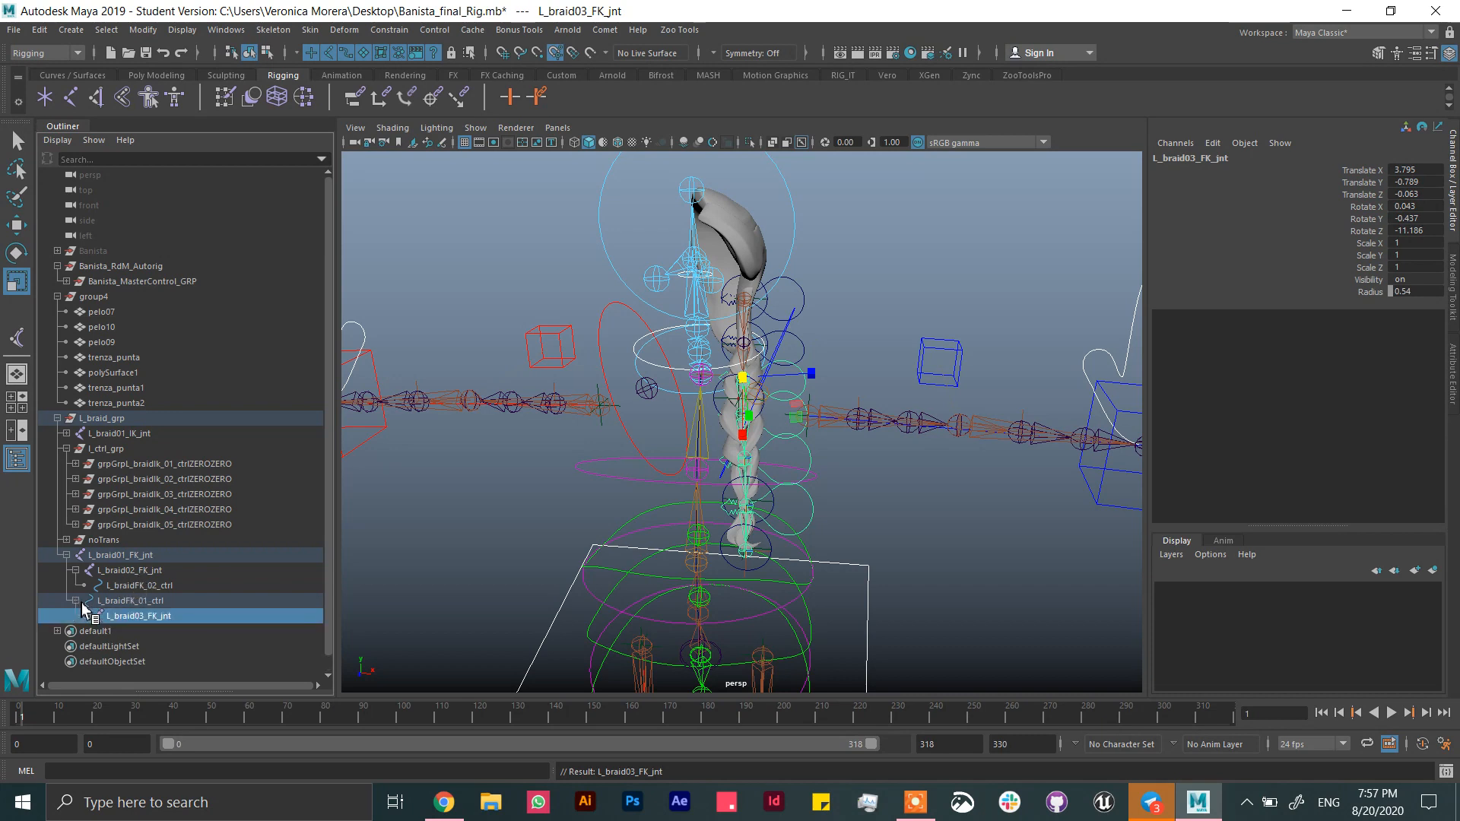
pyautogui.hotkey('ctrl', 'z')
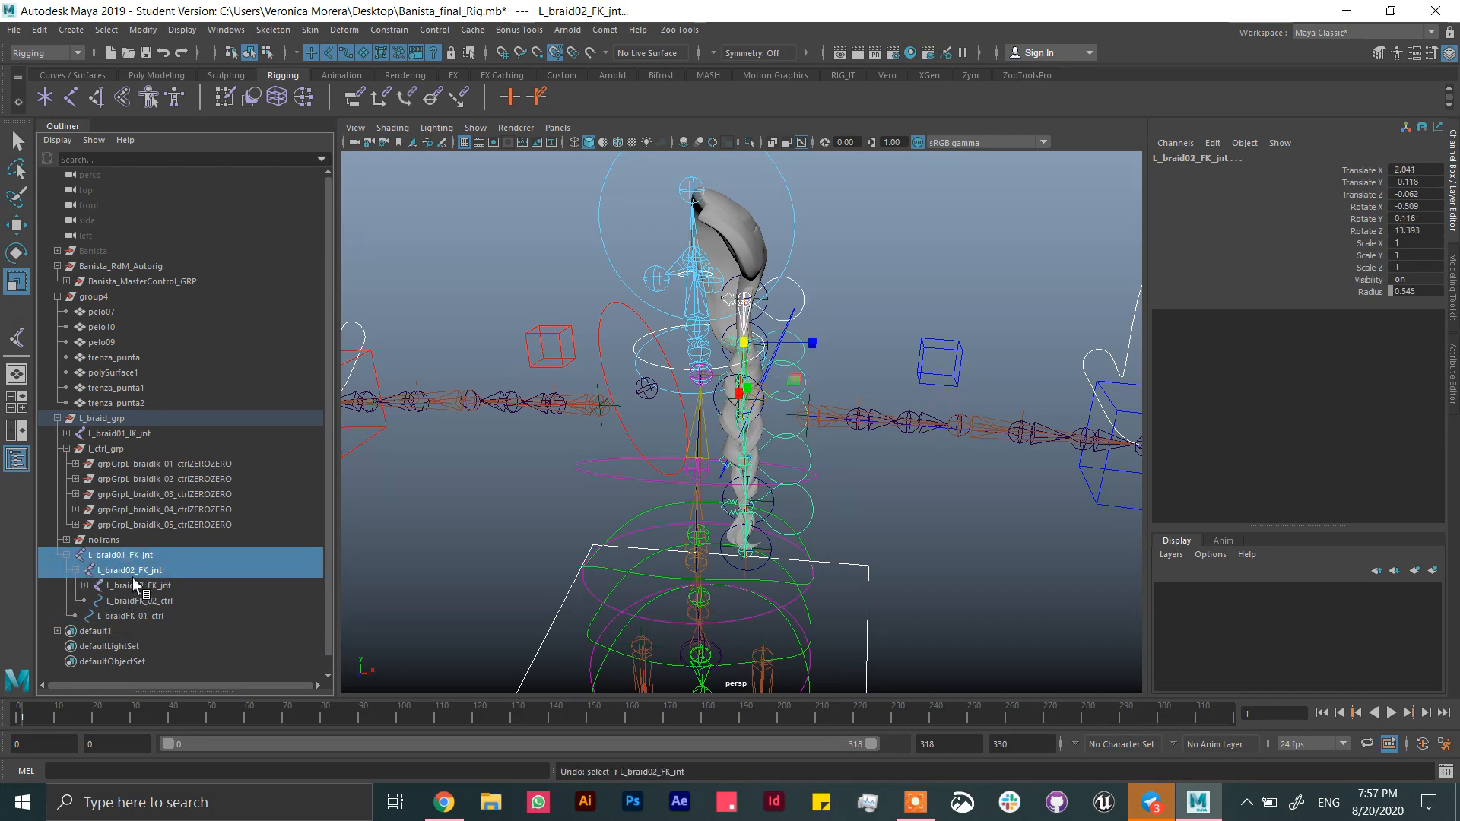
# - Parent L_braid02_FK_jnt under L_braidFK_01_ctrl and L_braid03_FK_jnt under L_braidFK_02_ctrl
pyautogui.keyDown('ctrl'); pyautogui.click(154, 618); pyautogui.keyUp('ctrl')
pyautogui.press('p')
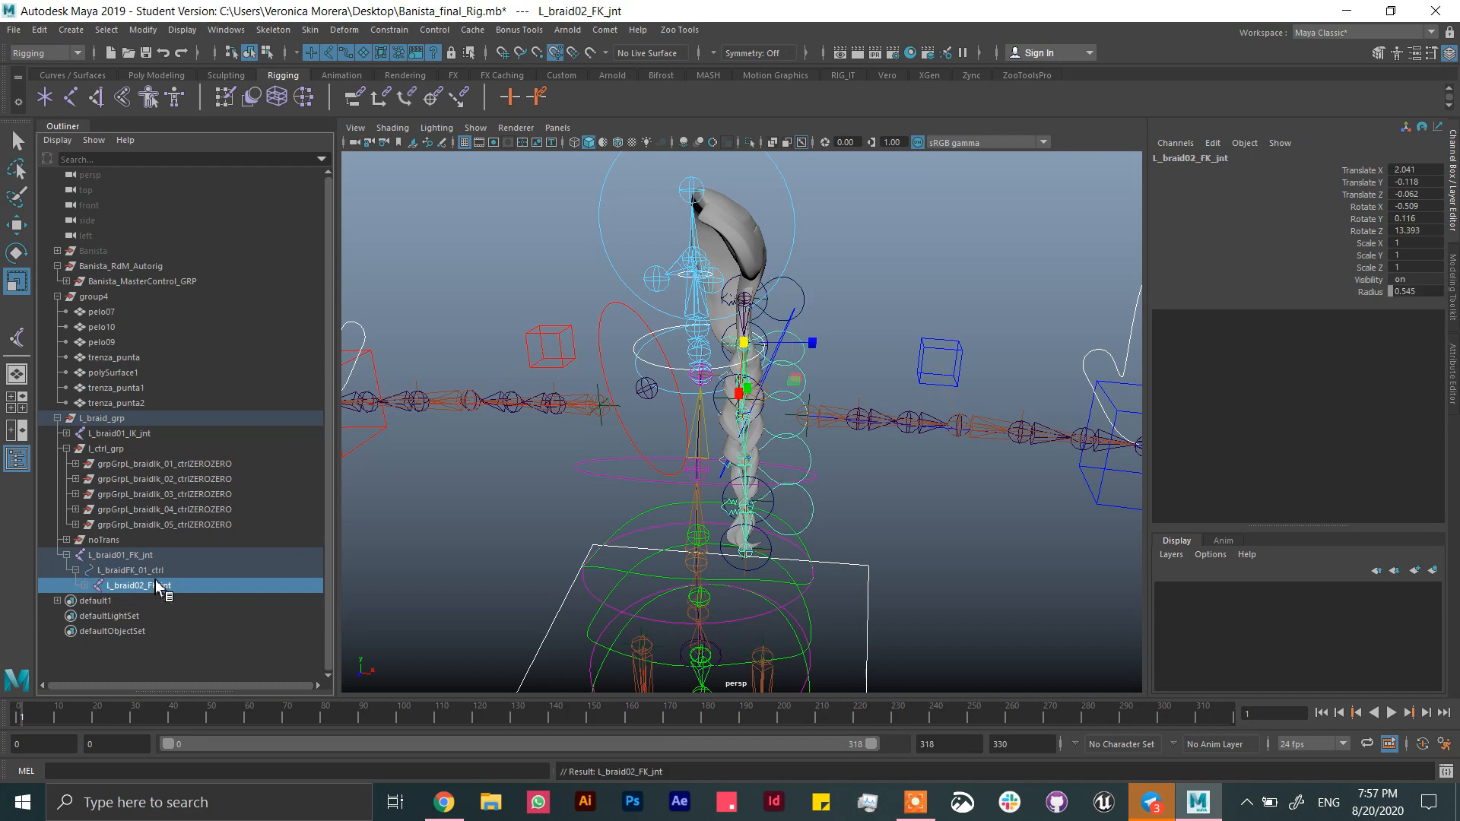
pyautogui.click(93, 601)
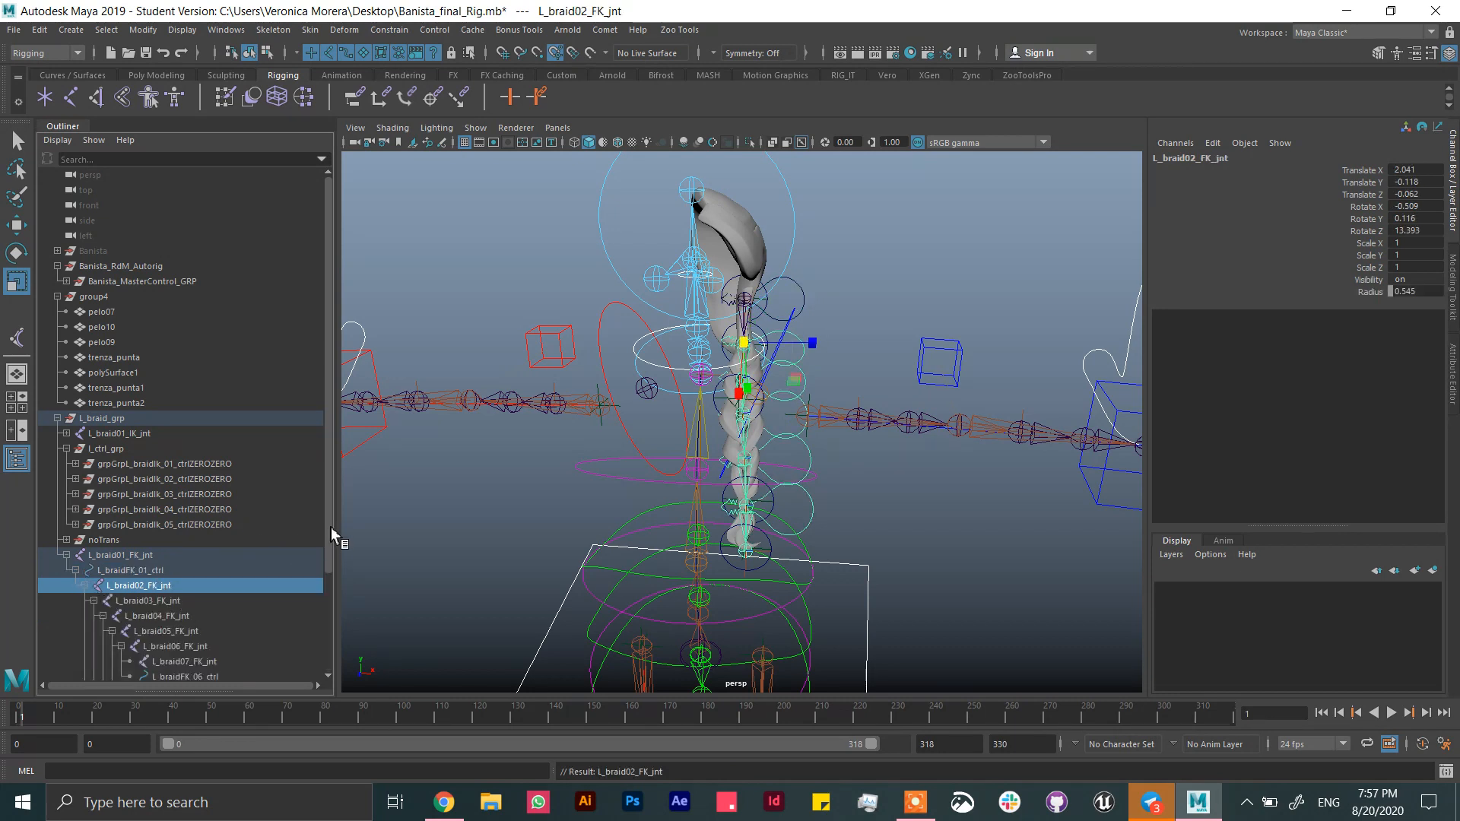
pyautogui.scroll(-4, 329, 539)
pyautogui.press('Down')
pyautogui.moveTo(166, 571); pyautogui.dragTo(172, 616, button='middle')
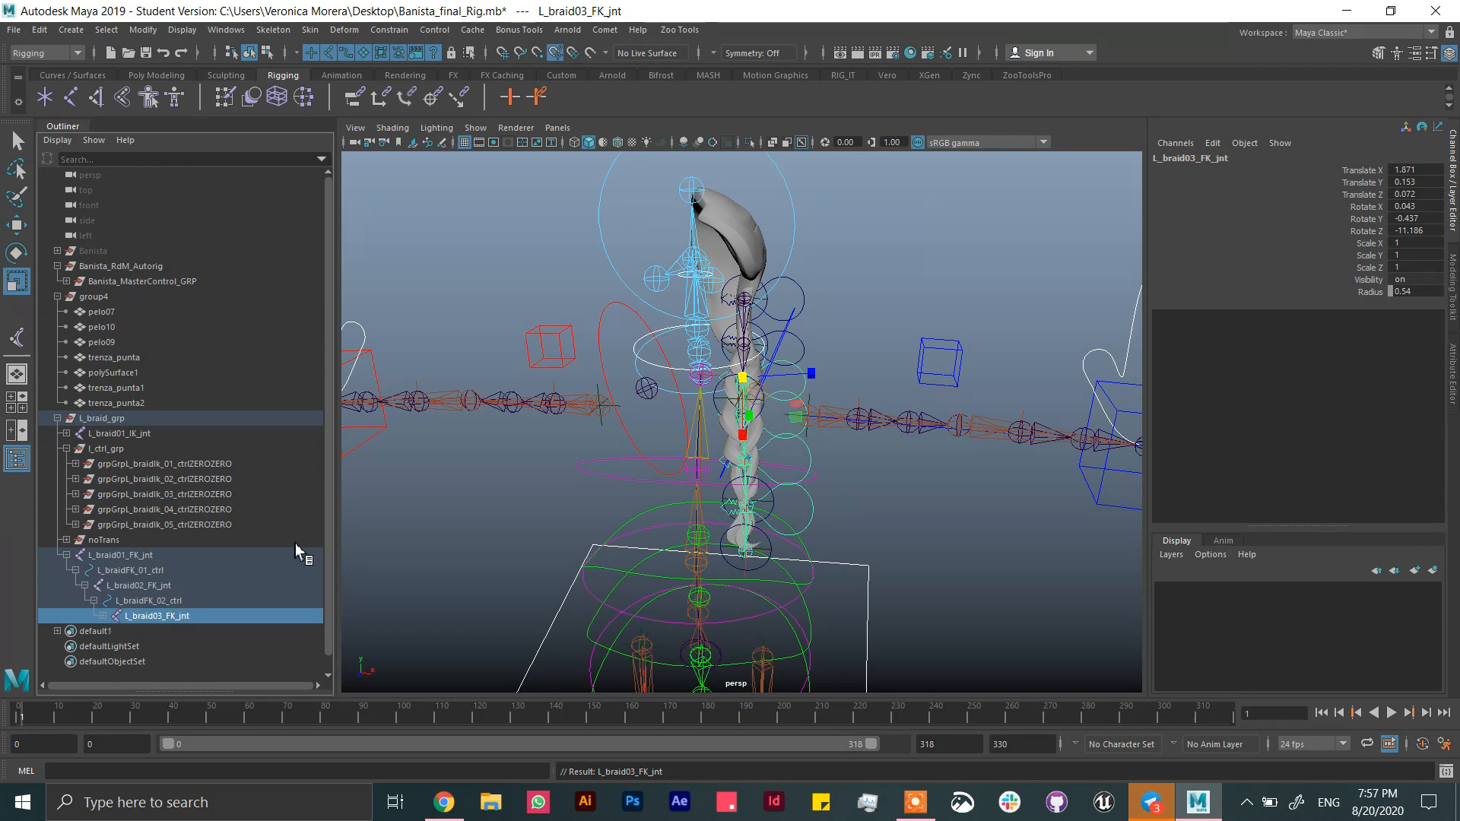
# - Parent L_braid04_FK_jnt under L_braidFK_03_ctrl and L_braid05_FK_jnt under L_braidFK_04_ctrl
pyautogui.click(103, 616)
pyautogui.scroll(-4, 330, 500)
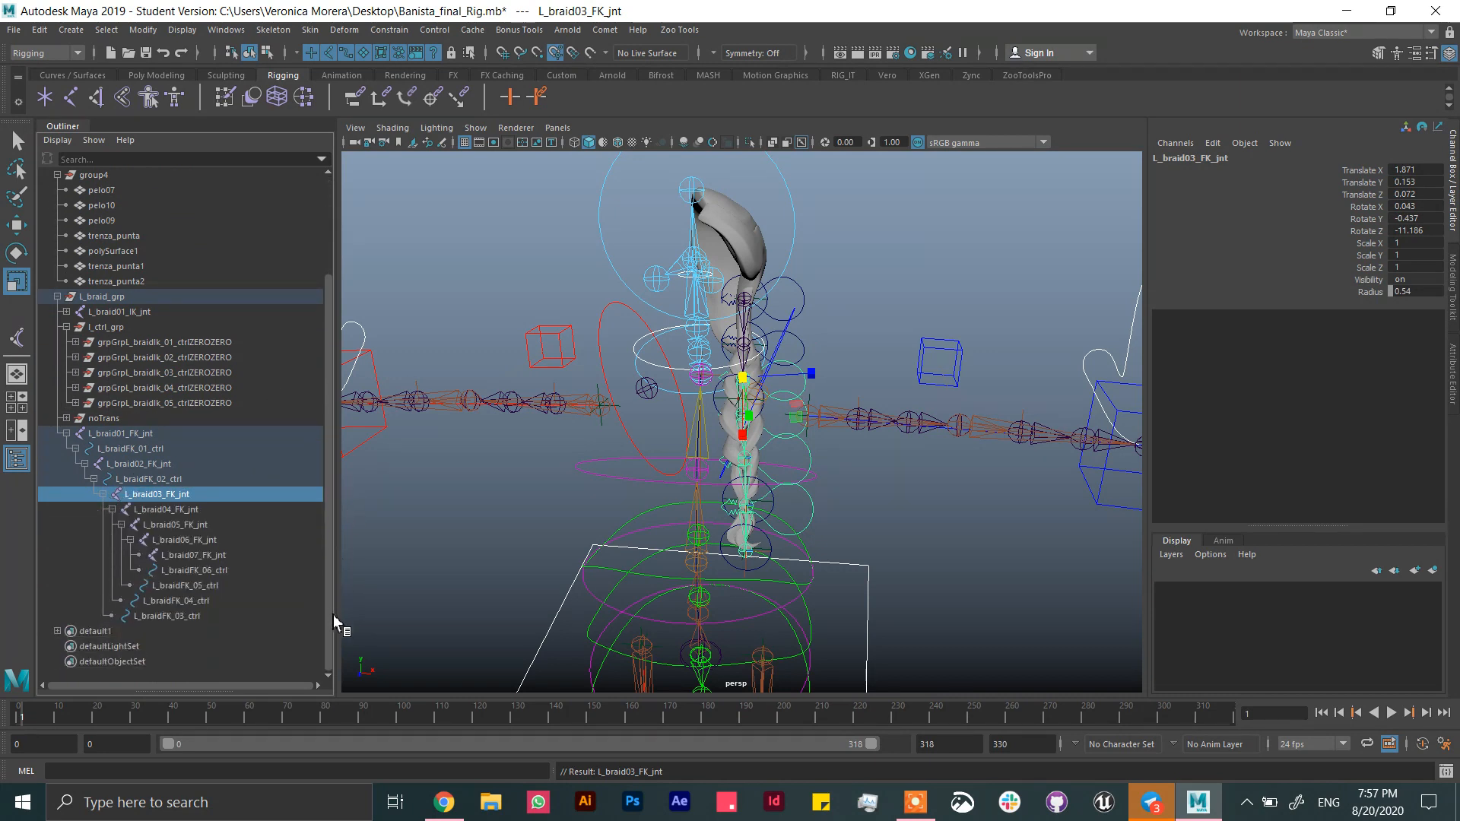
pyautogui.click(178, 511)
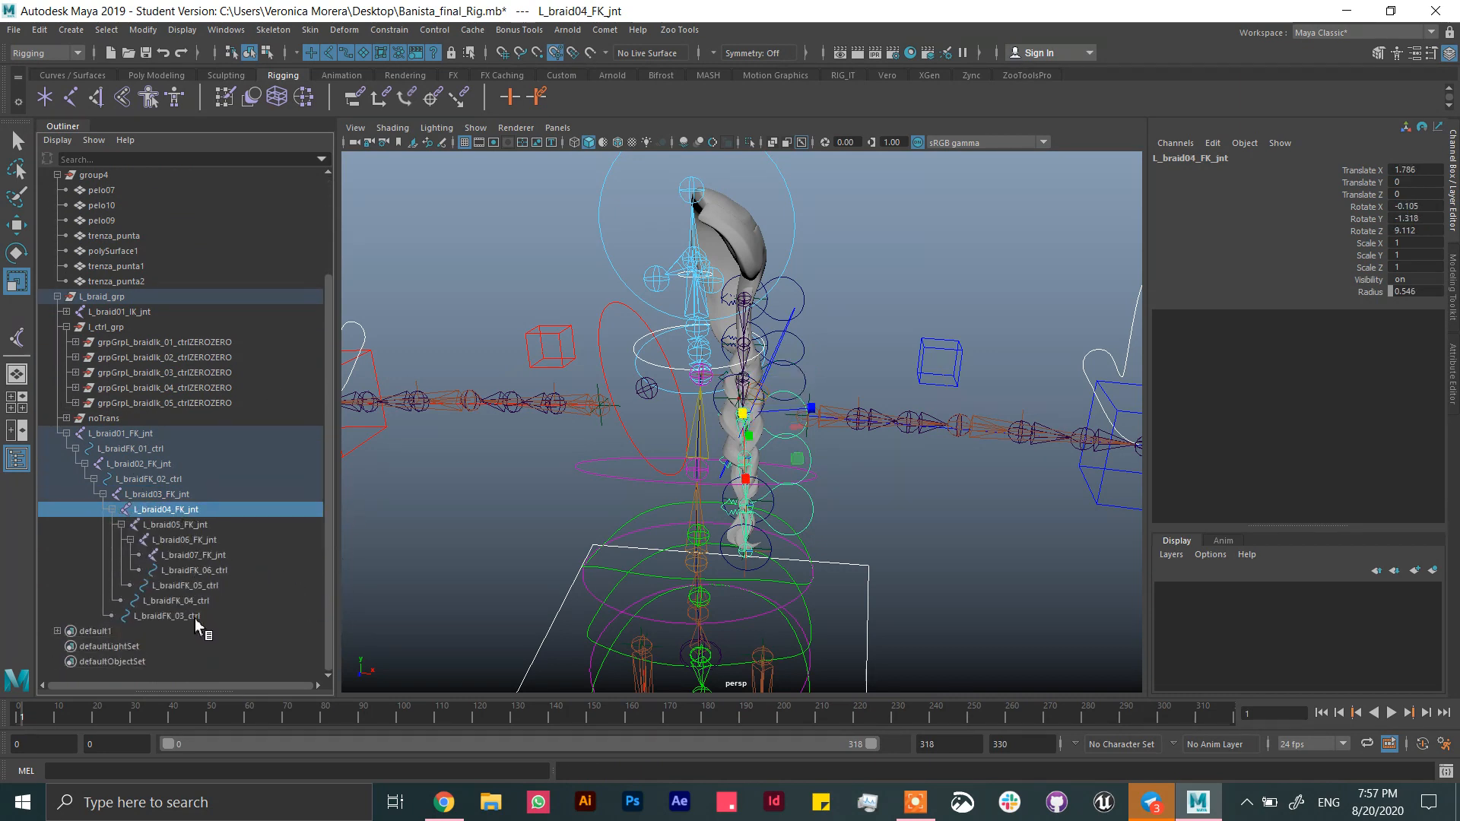
pyautogui.moveTo(196, 621); pyautogui.dragTo(206, 626, button='middle')
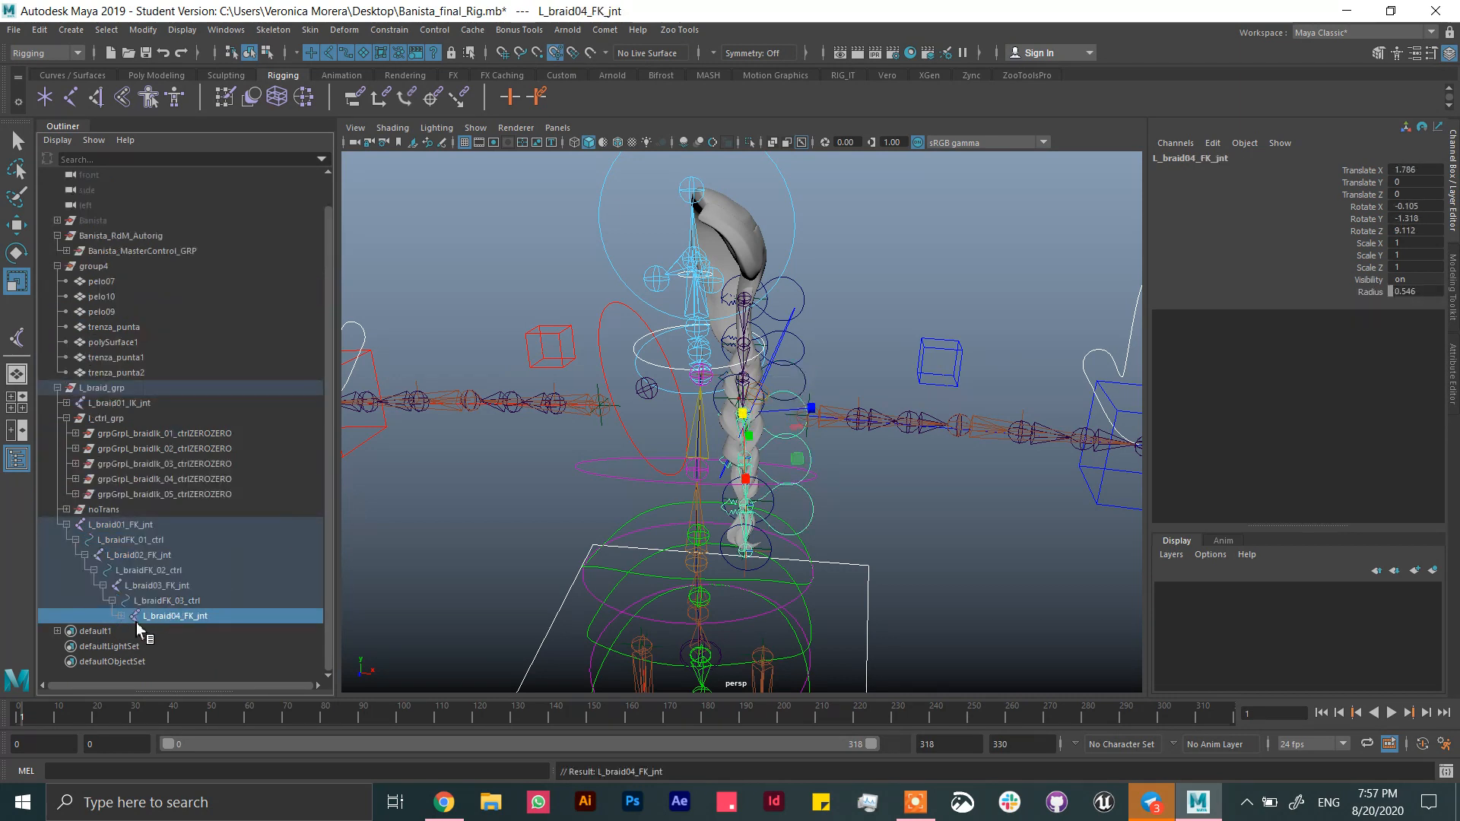
pyautogui.click(121, 615)
pyautogui.scroll(-3, 330, 546)
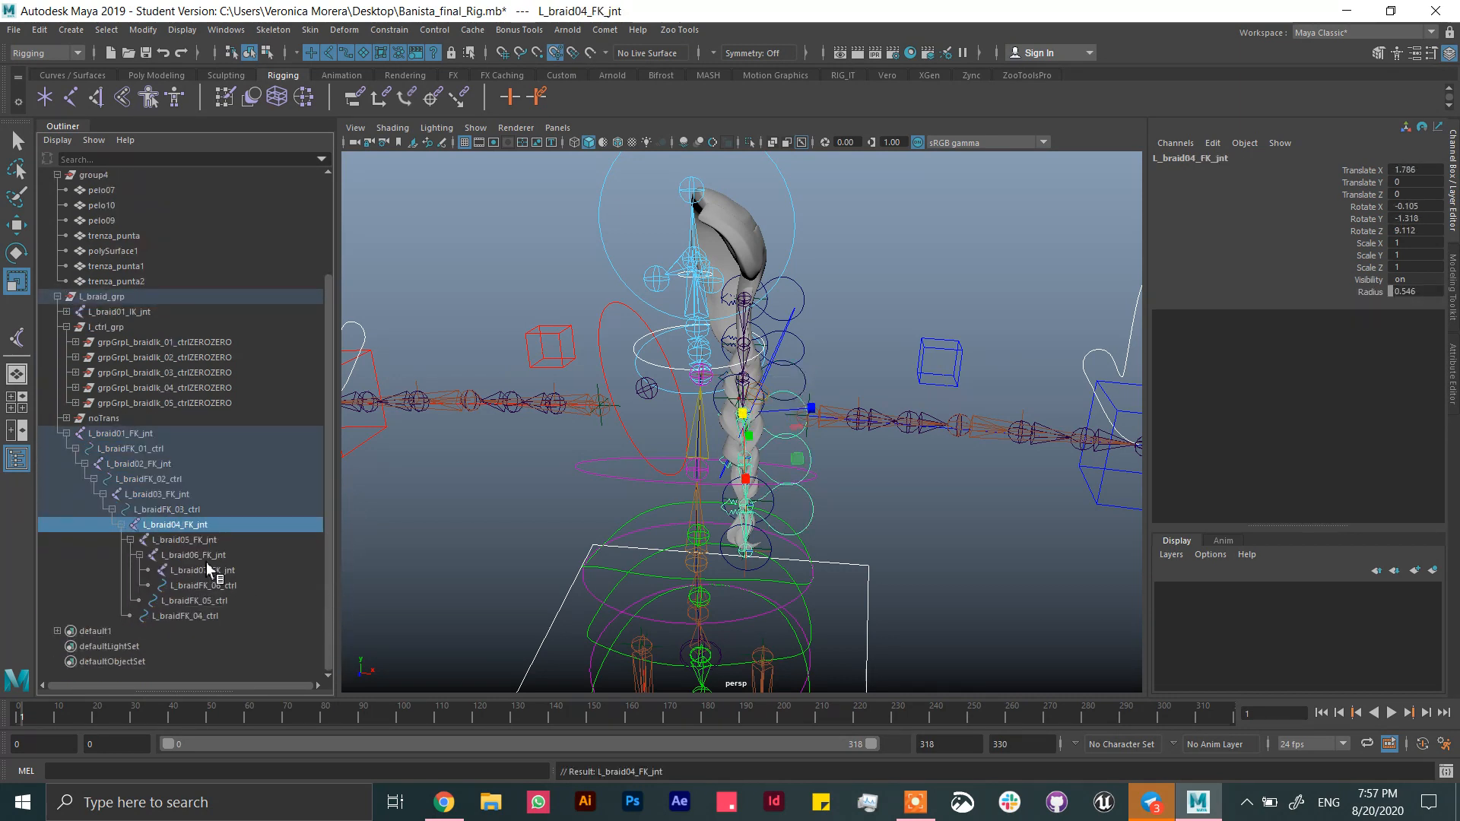
pyautogui.click(194, 540)
pyautogui.keyDown('ctrl'); pyautogui.click(224, 616); pyautogui.keyUp('ctrl')
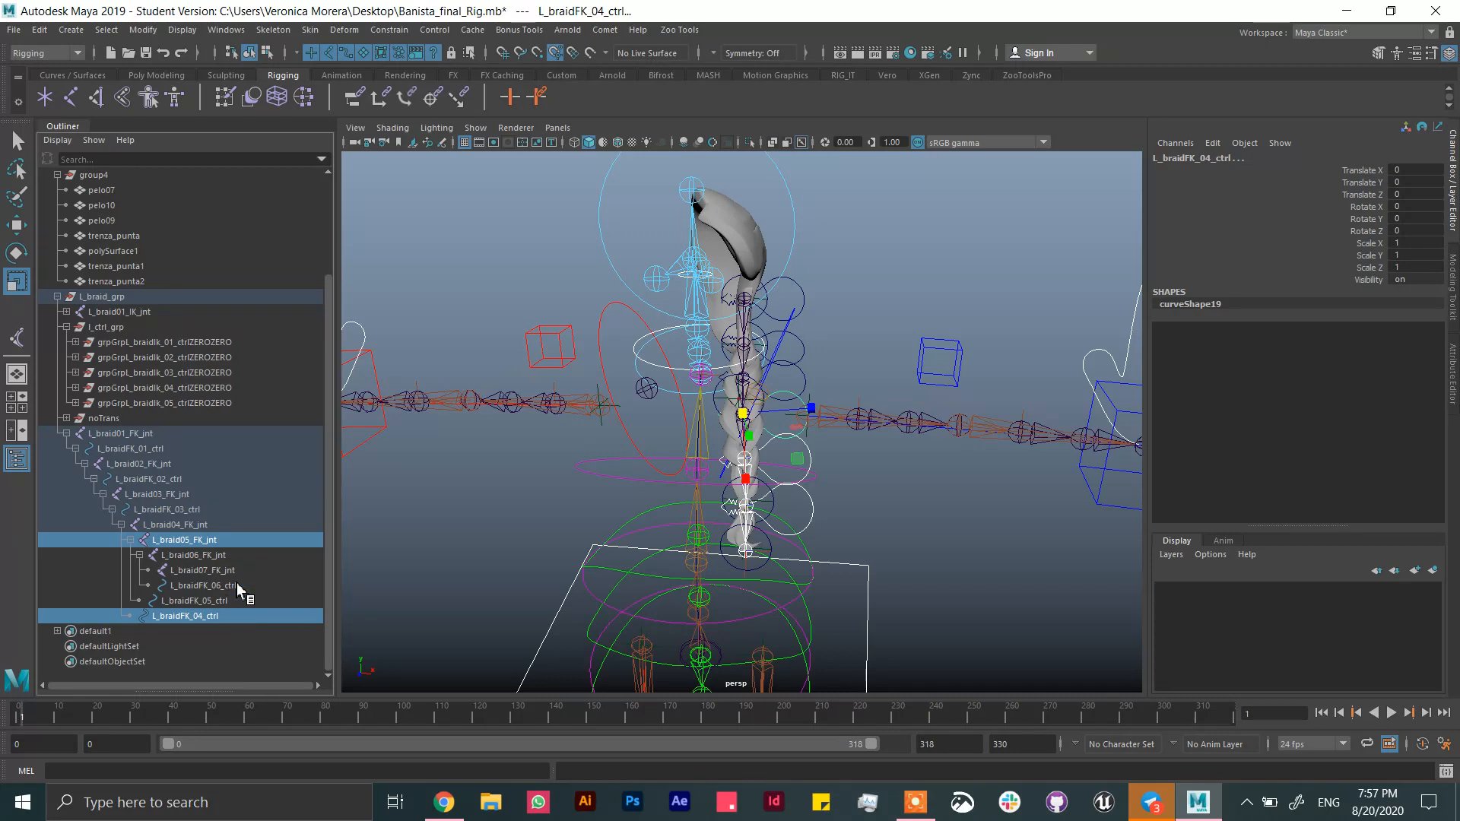
pyautogui.press('p')
# - Parent L_braid06_FK_jnt under L_braidFK_05_ctrl and L_braid07_FK_jnt under L_braidFK_06_ctrl
pyautogui.click(140, 616)
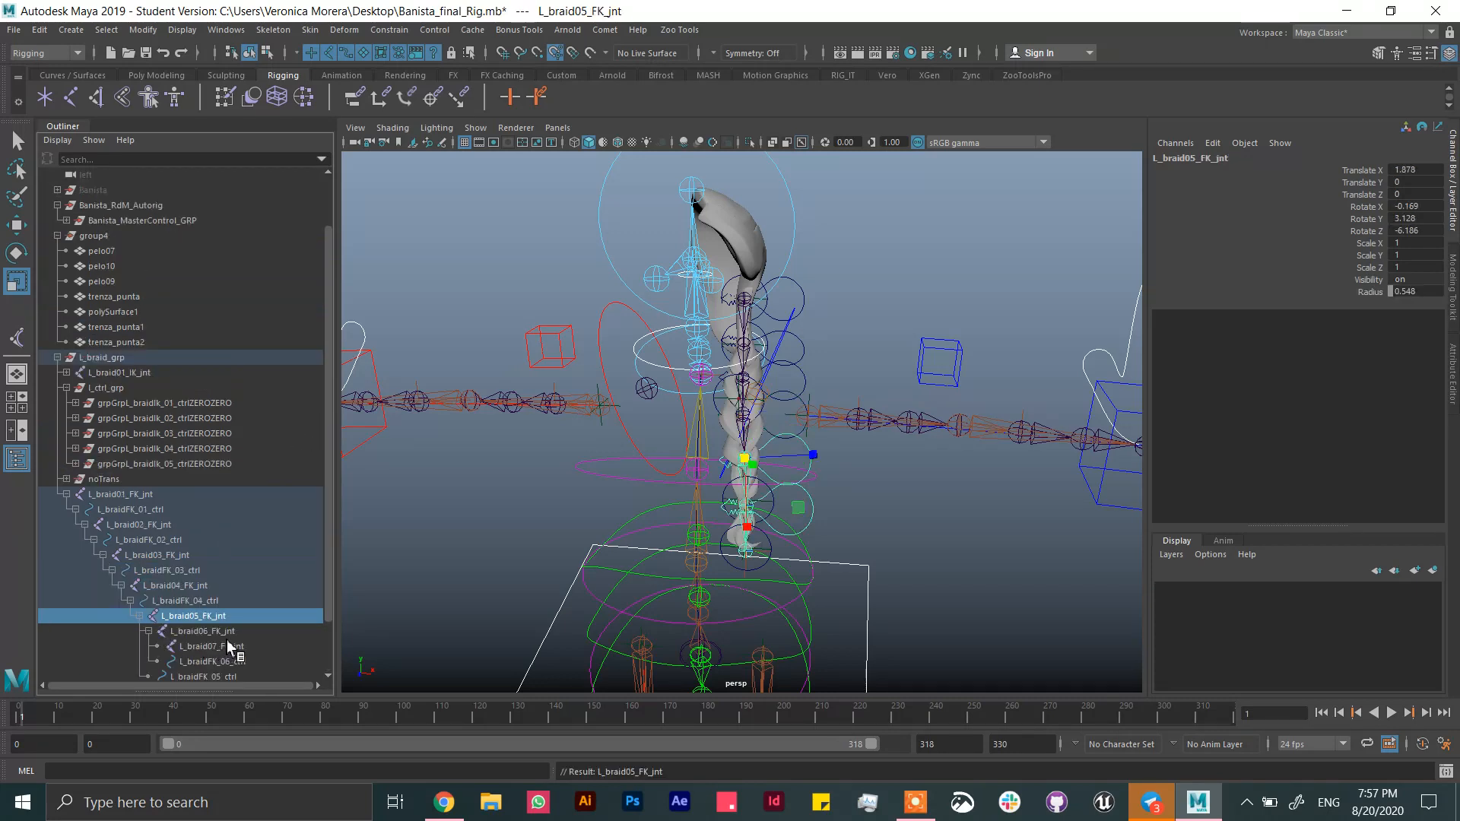
pyautogui.click(201, 632)
pyautogui.scroll(-2, 327, 581)
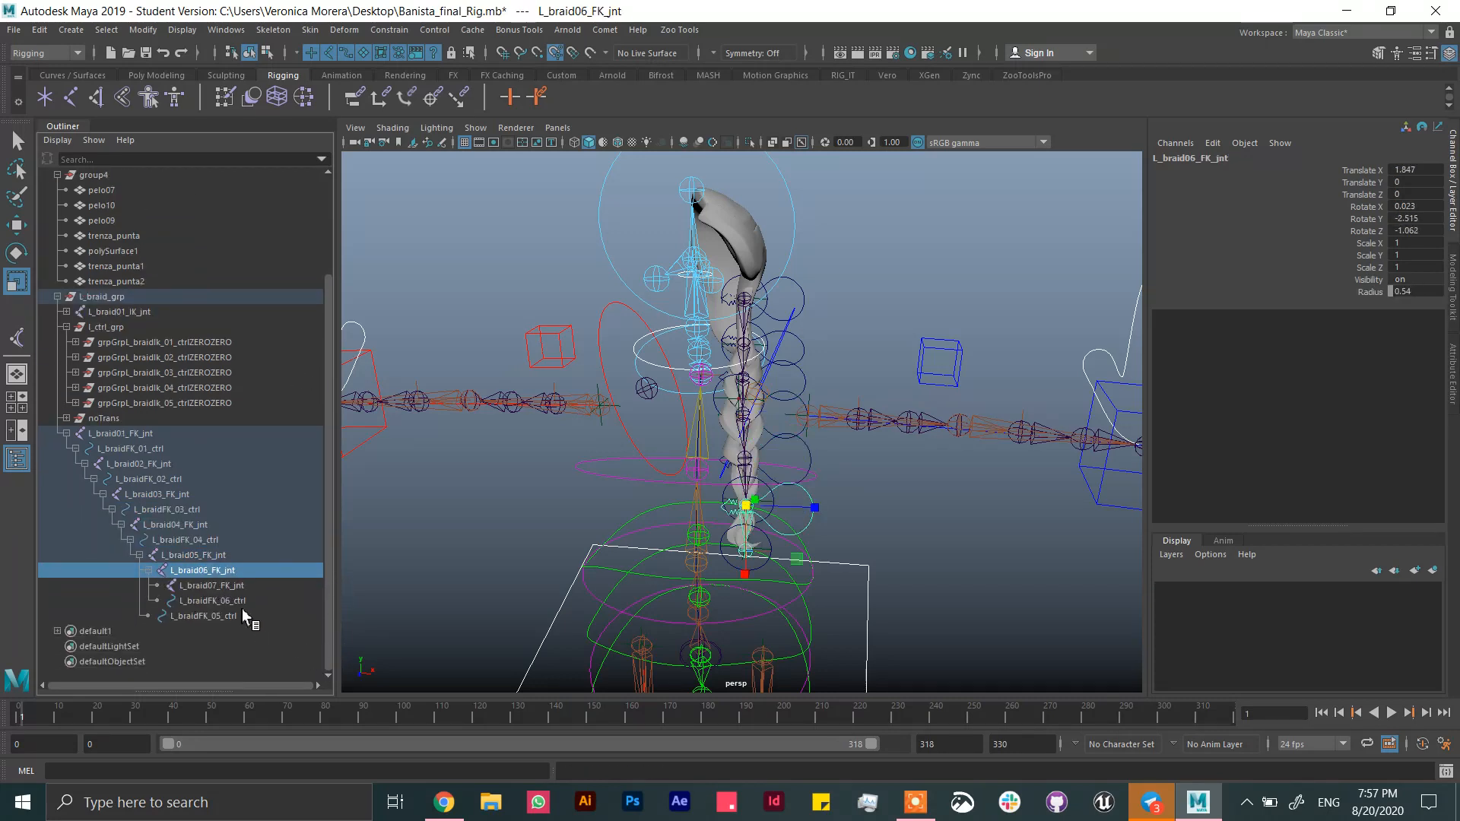
pyautogui.moveTo(240, 625); pyautogui.dragTo(240, 631, button='middle')
pyautogui.click(157, 616)
pyautogui.click(234, 646)
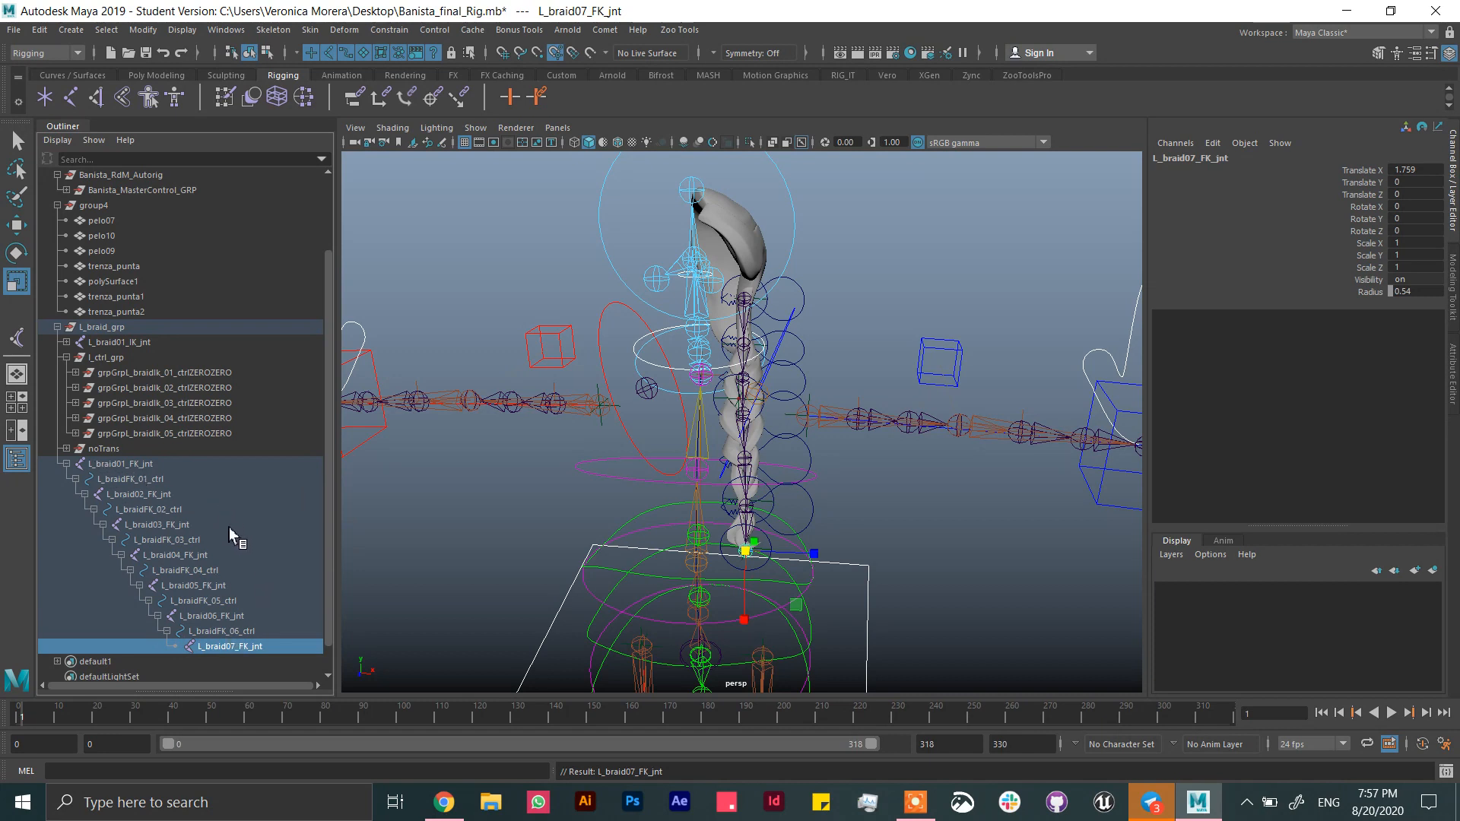
pyautogui.click(155, 479)
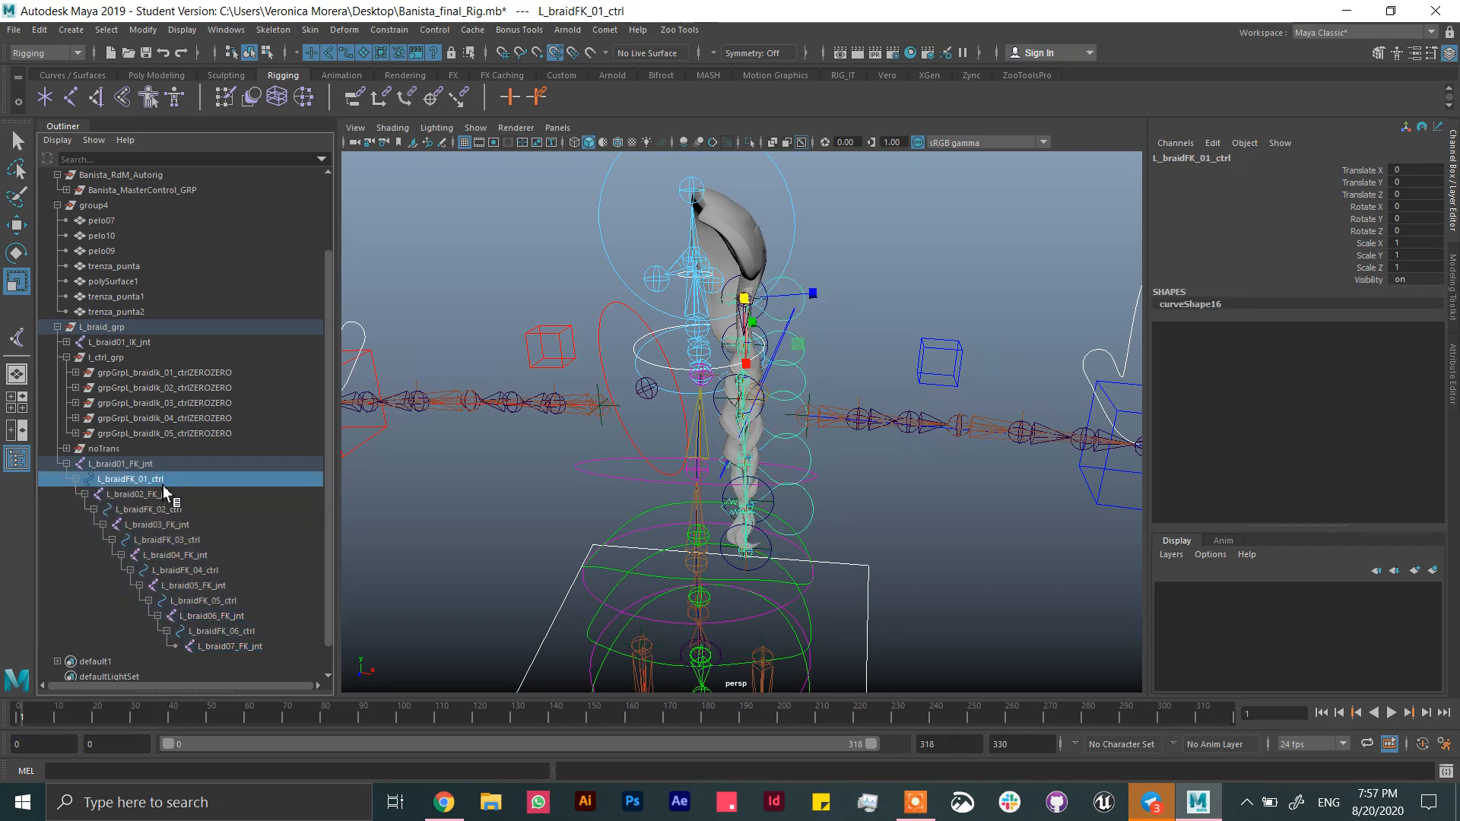
pyautogui.click(164, 511)
pyautogui.click(158, 479)
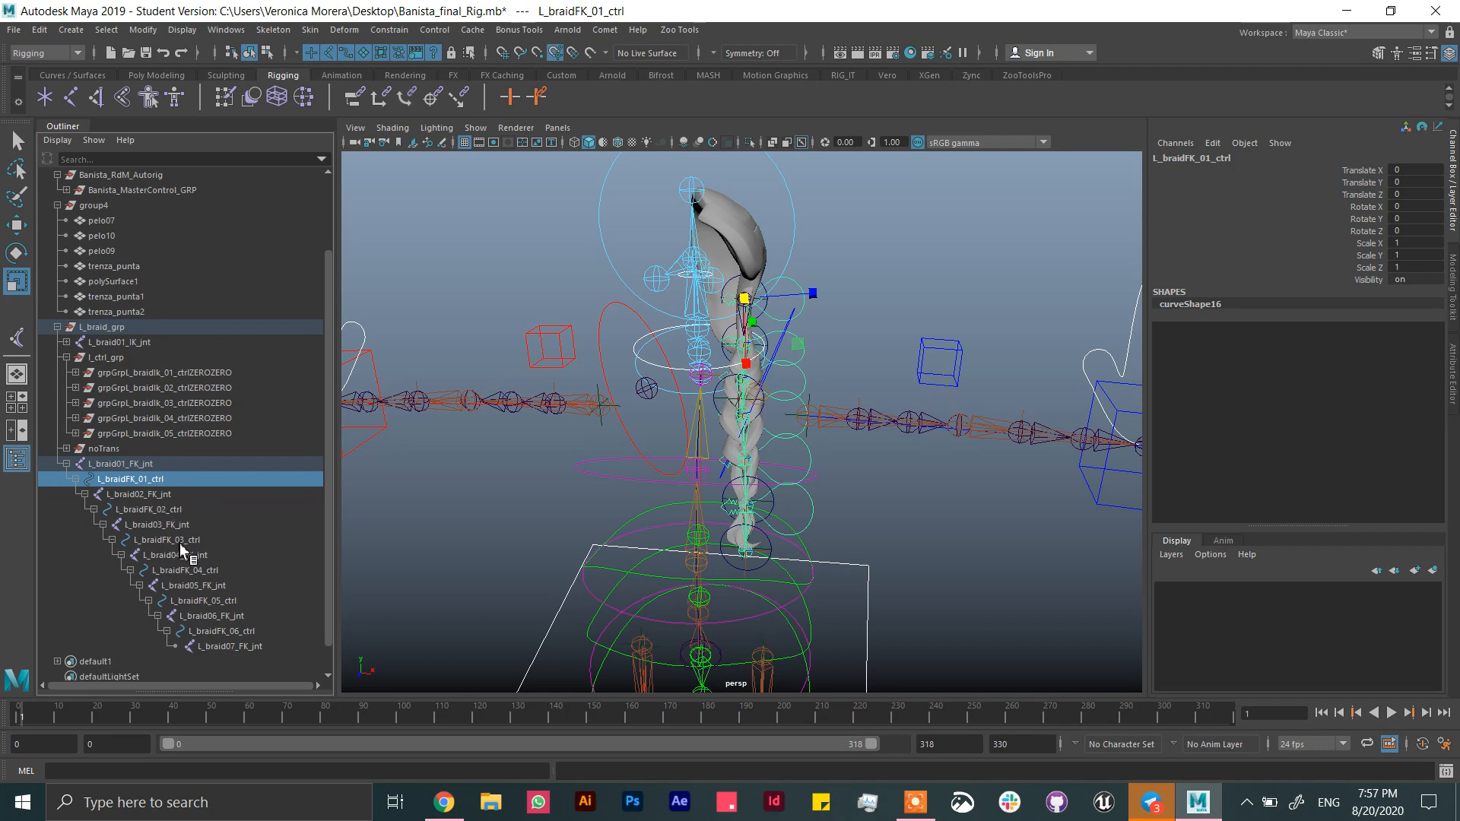
pyautogui.keyDown('ctrl'); pyautogui.click(181, 511); pyautogui.keyUp('ctrl')
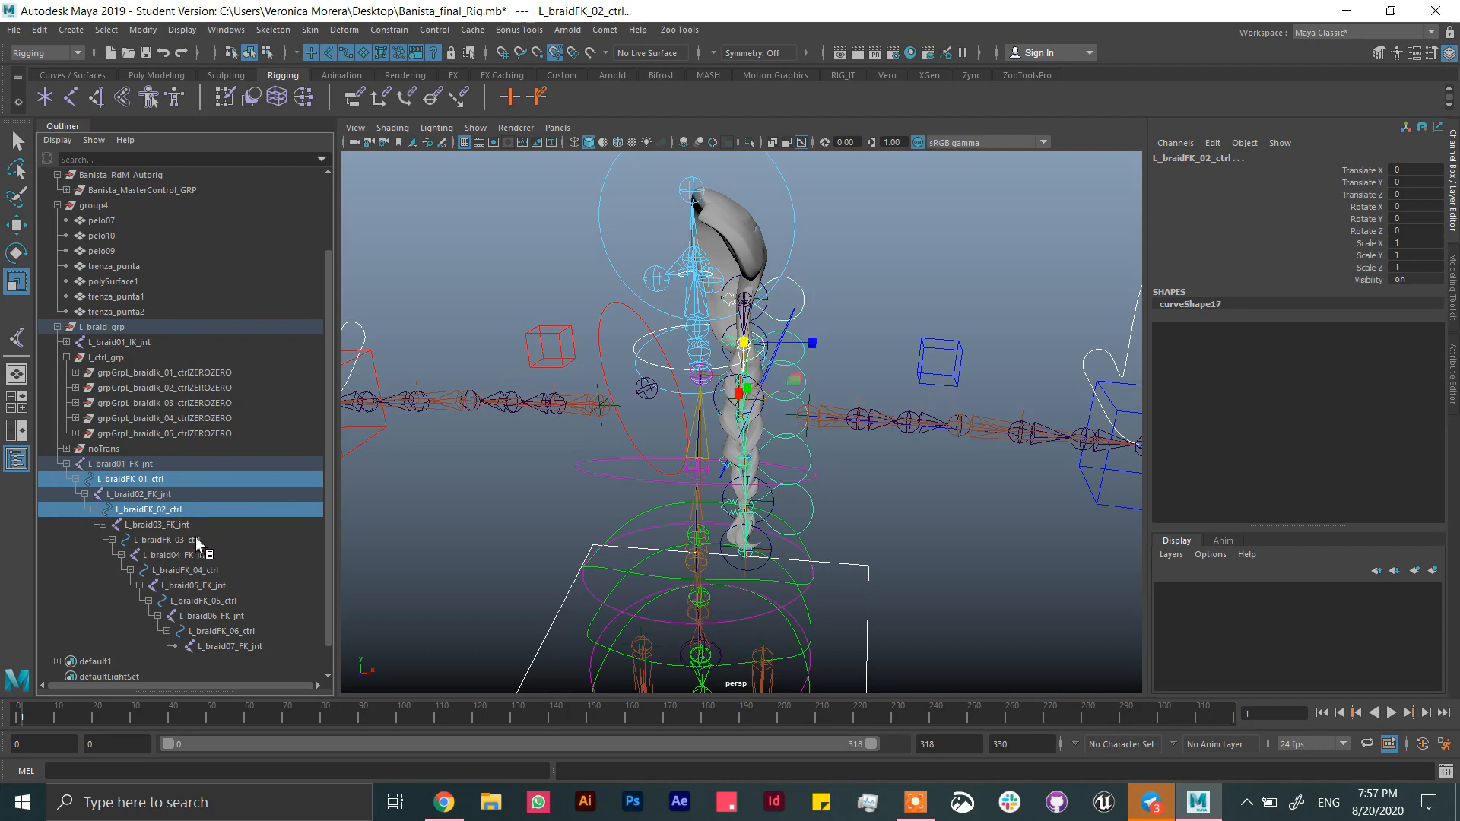
pyautogui.keyDown('ctrl'); pyautogui.click(199, 540); pyautogui.keyUp('ctrl')
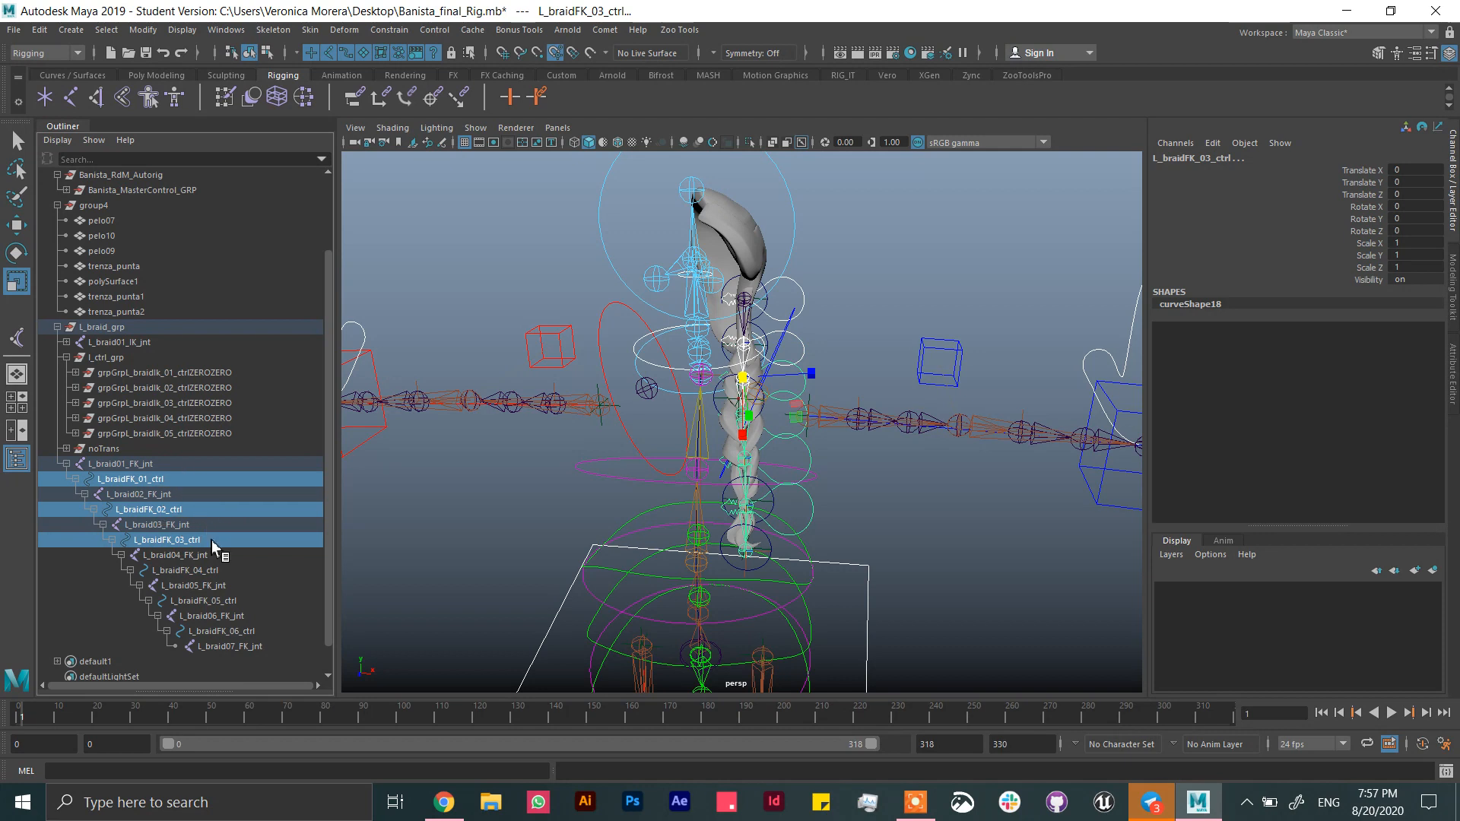
pyautogui.click(163, 465)
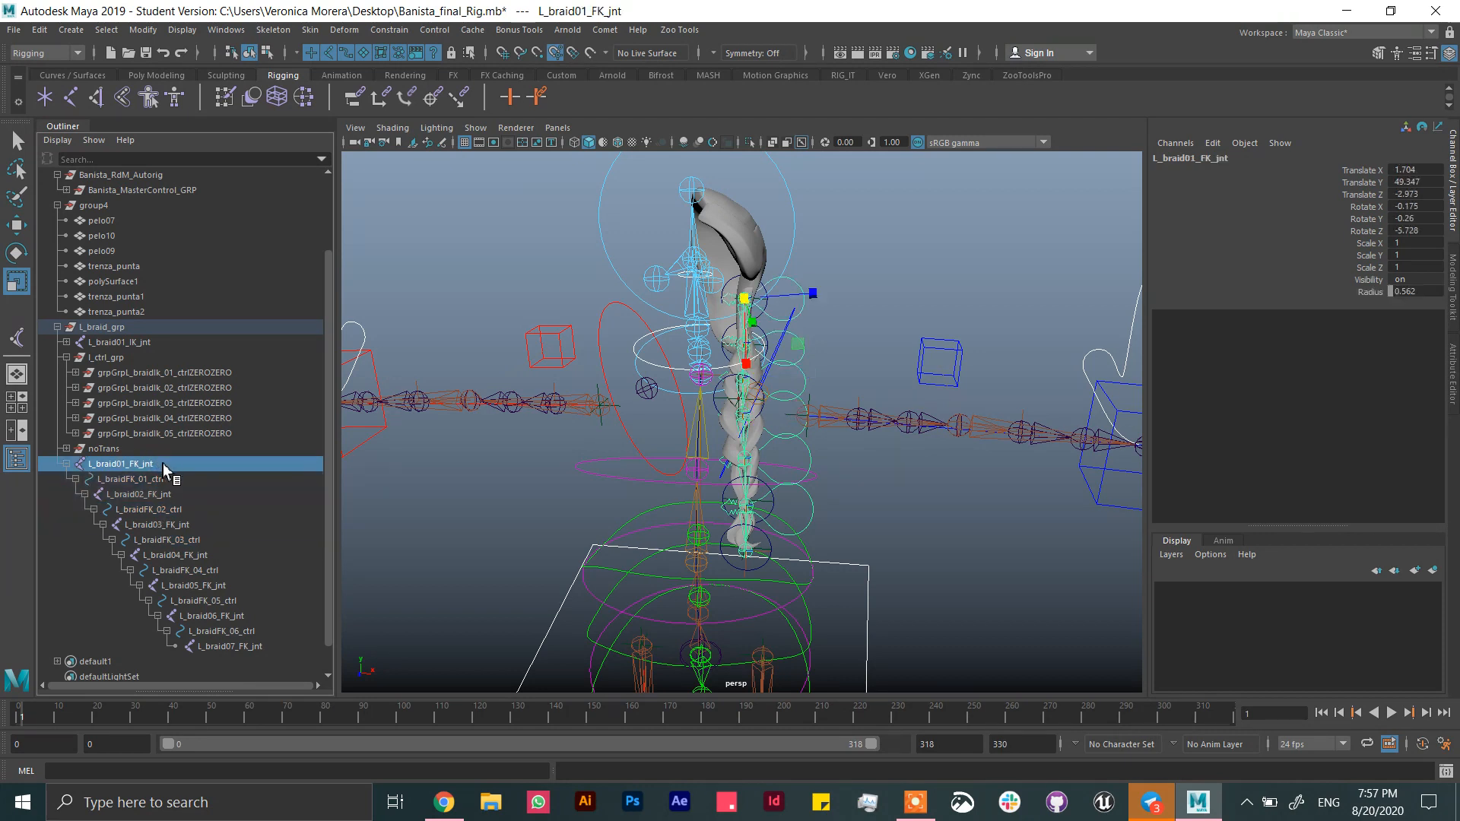
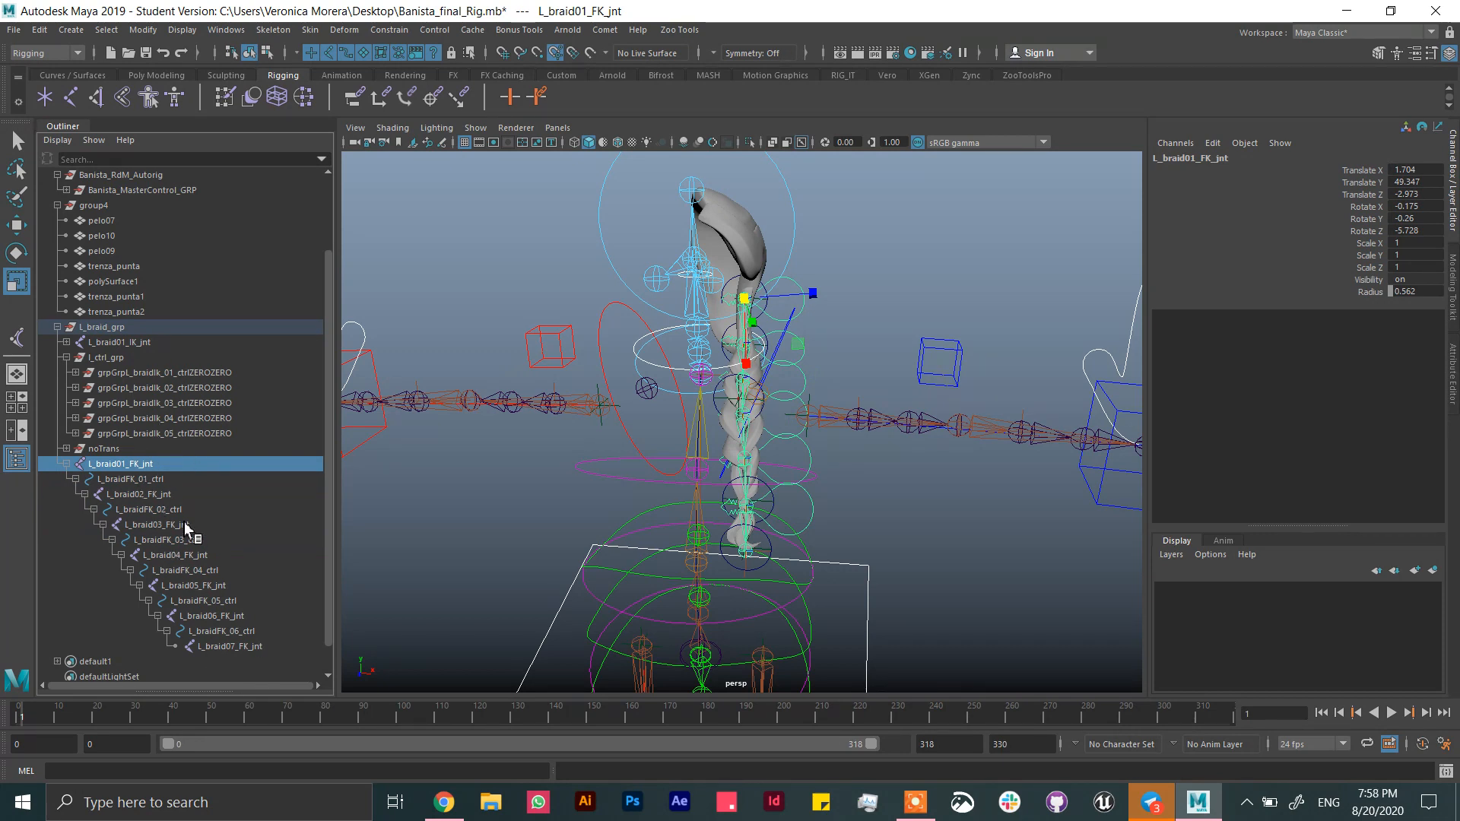
# - Open the Connection Editor and load the joints L_braid01_IK_jnt through L_braid07_IK_jnt as the output side
pyautogui.click(238, 34)
pyautogui.moveTo(262, 84)
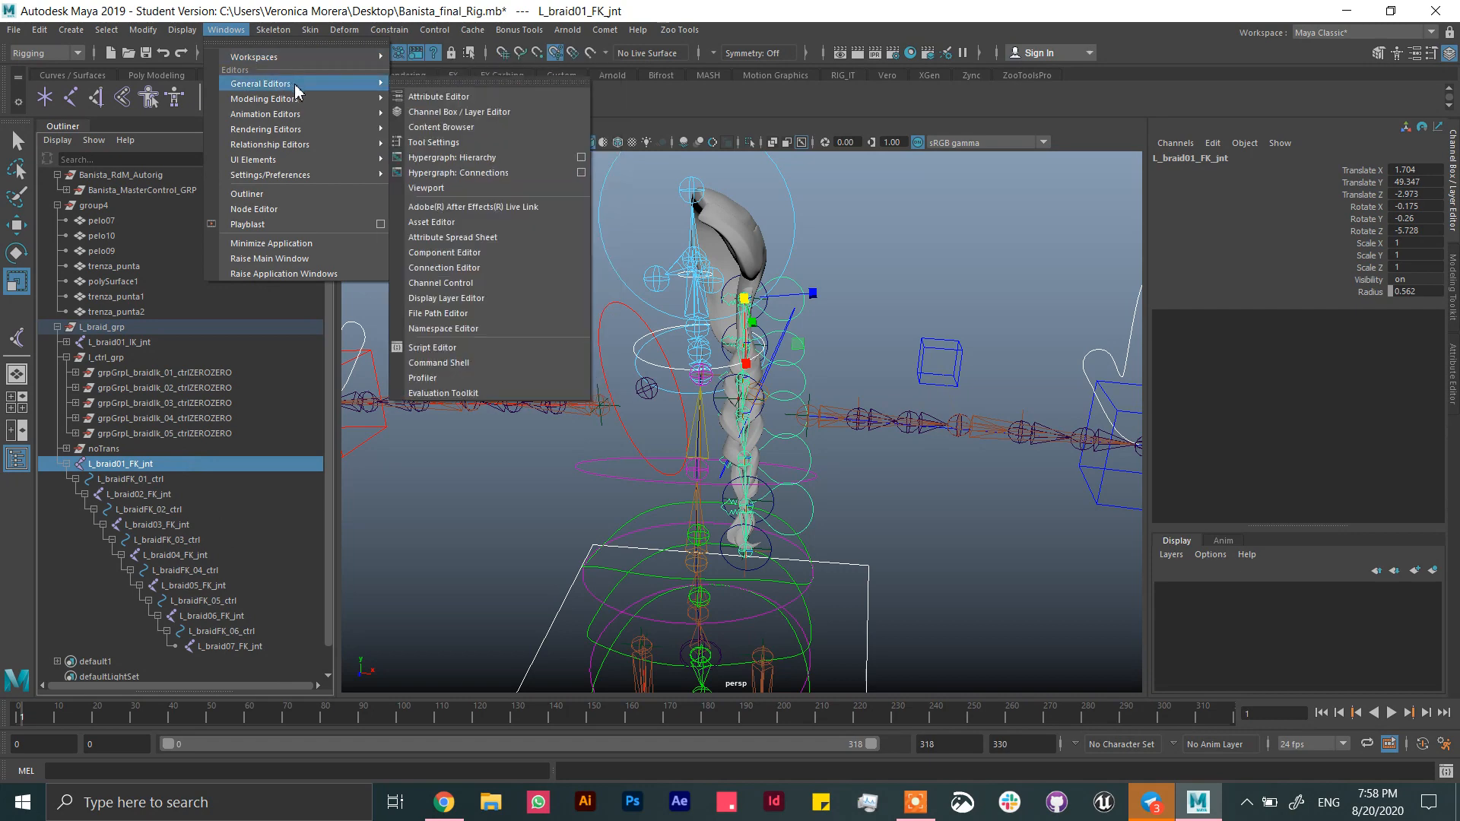
pyautogui.click(468, 268)
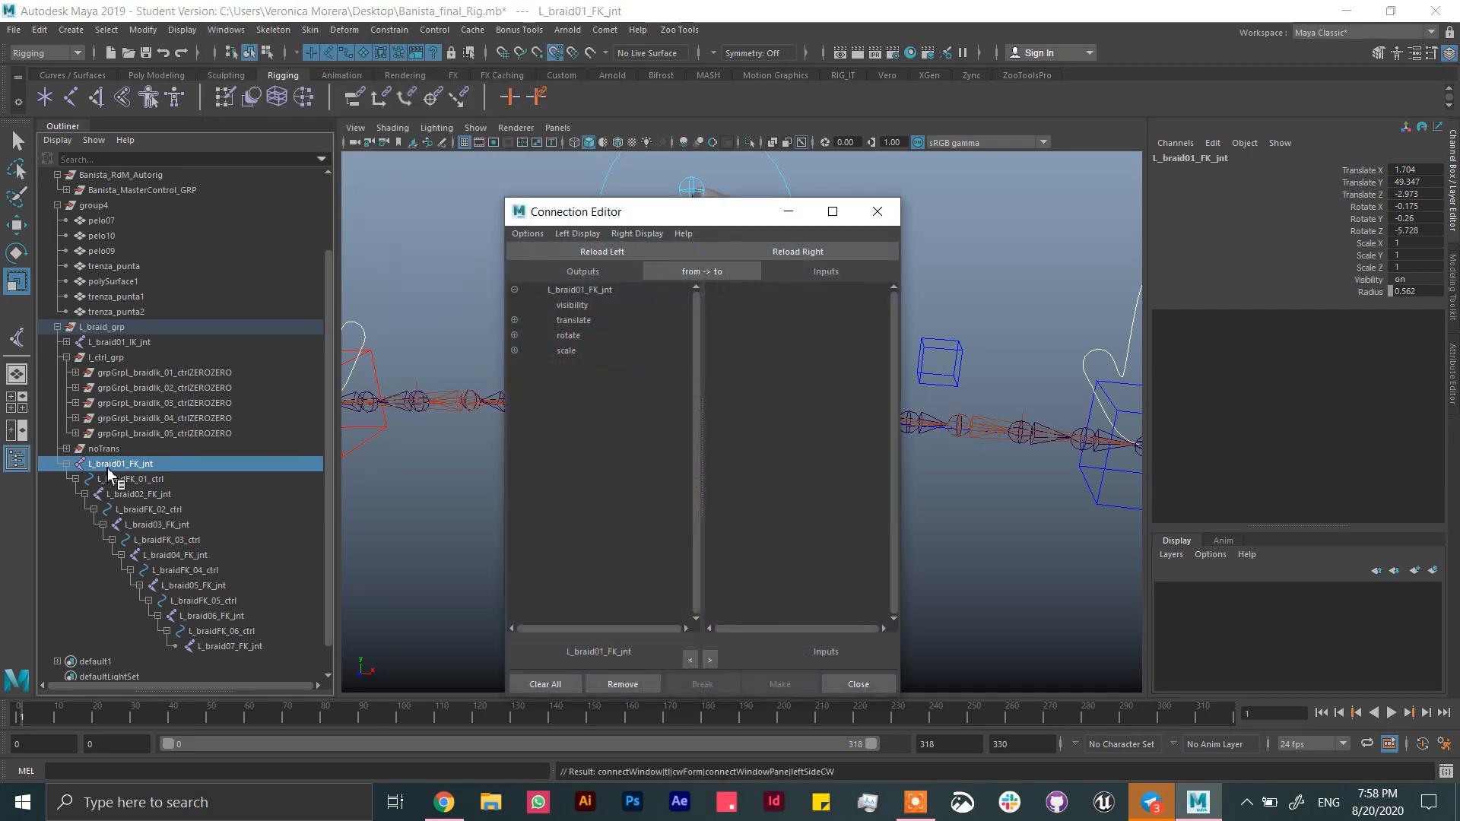
pyautogui.click(66, 342)
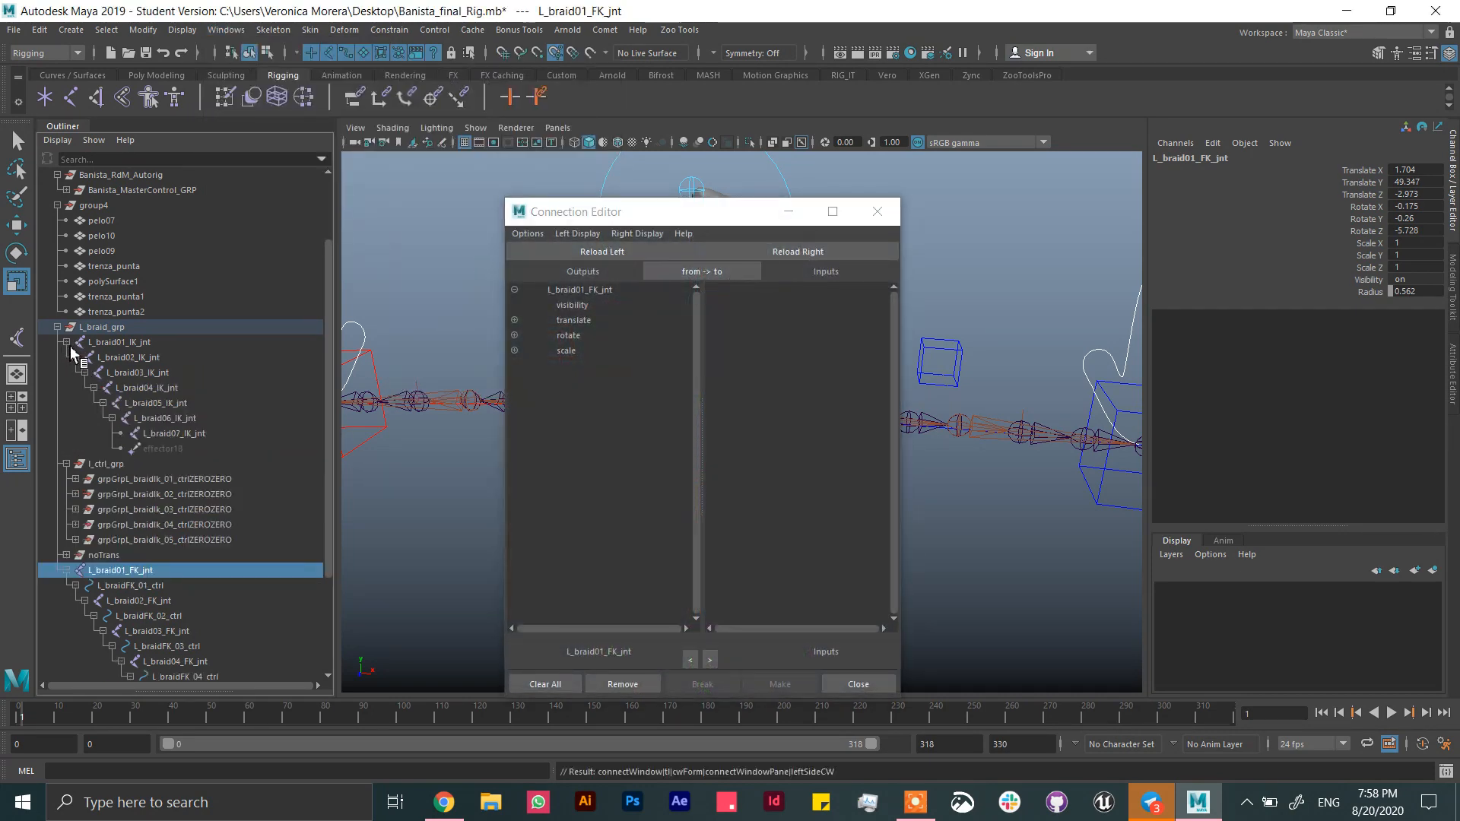
pyautogui.click(156, 344)
pyautogui.moveTo(172, 372); pyautogui.dragTo(456, 327)
pyautogui.click(605, 257)
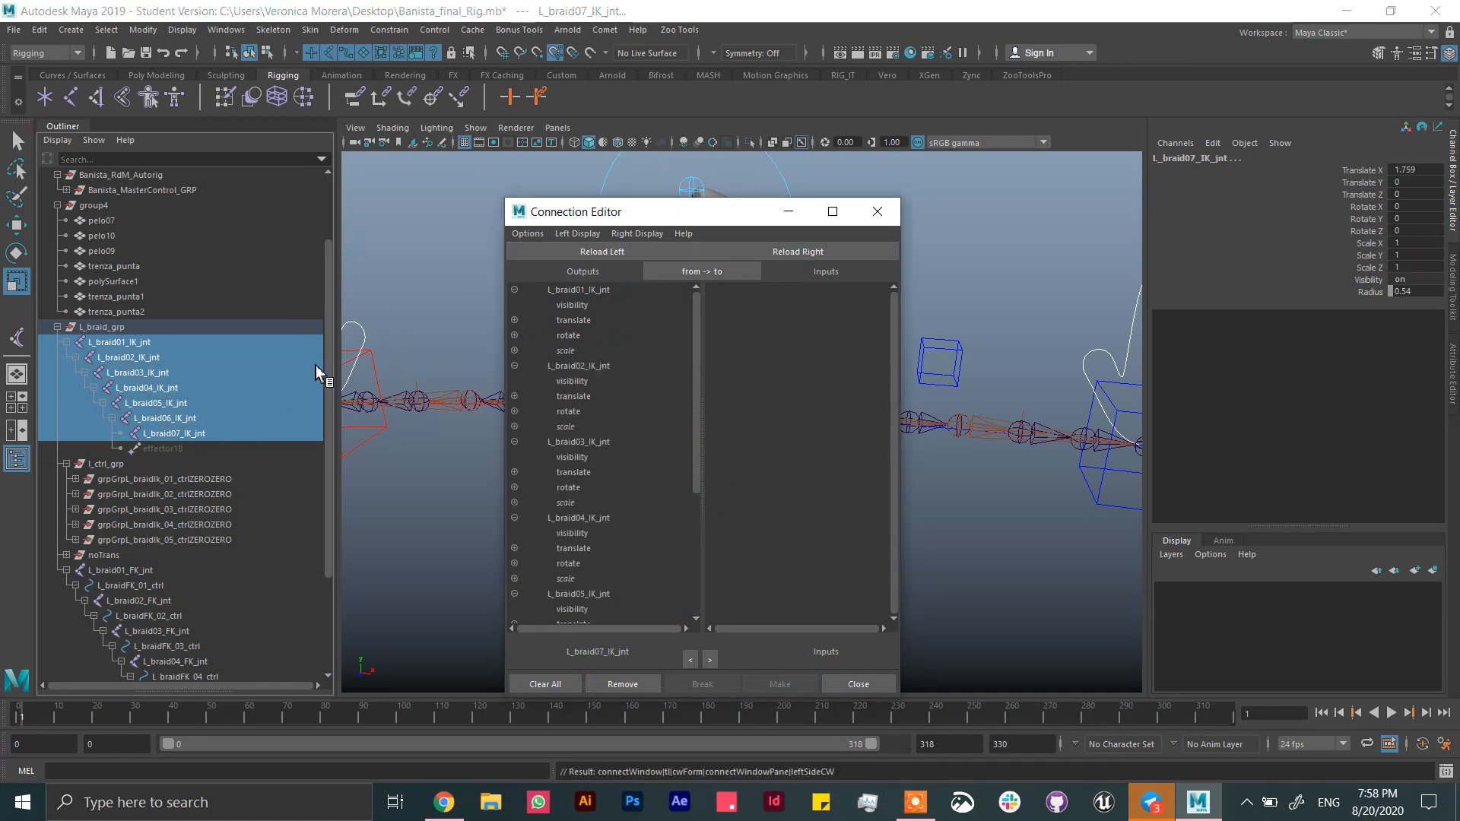
# - Load only the FK joints L_braid01_FK_jnt through L_braid07_FK_jnt, without their controls, as the Connection Editor's input side
pyautogui.moveTo(328, 379); pyautogui.dragTo(331, 539)
pyautogui.click(141, 433)
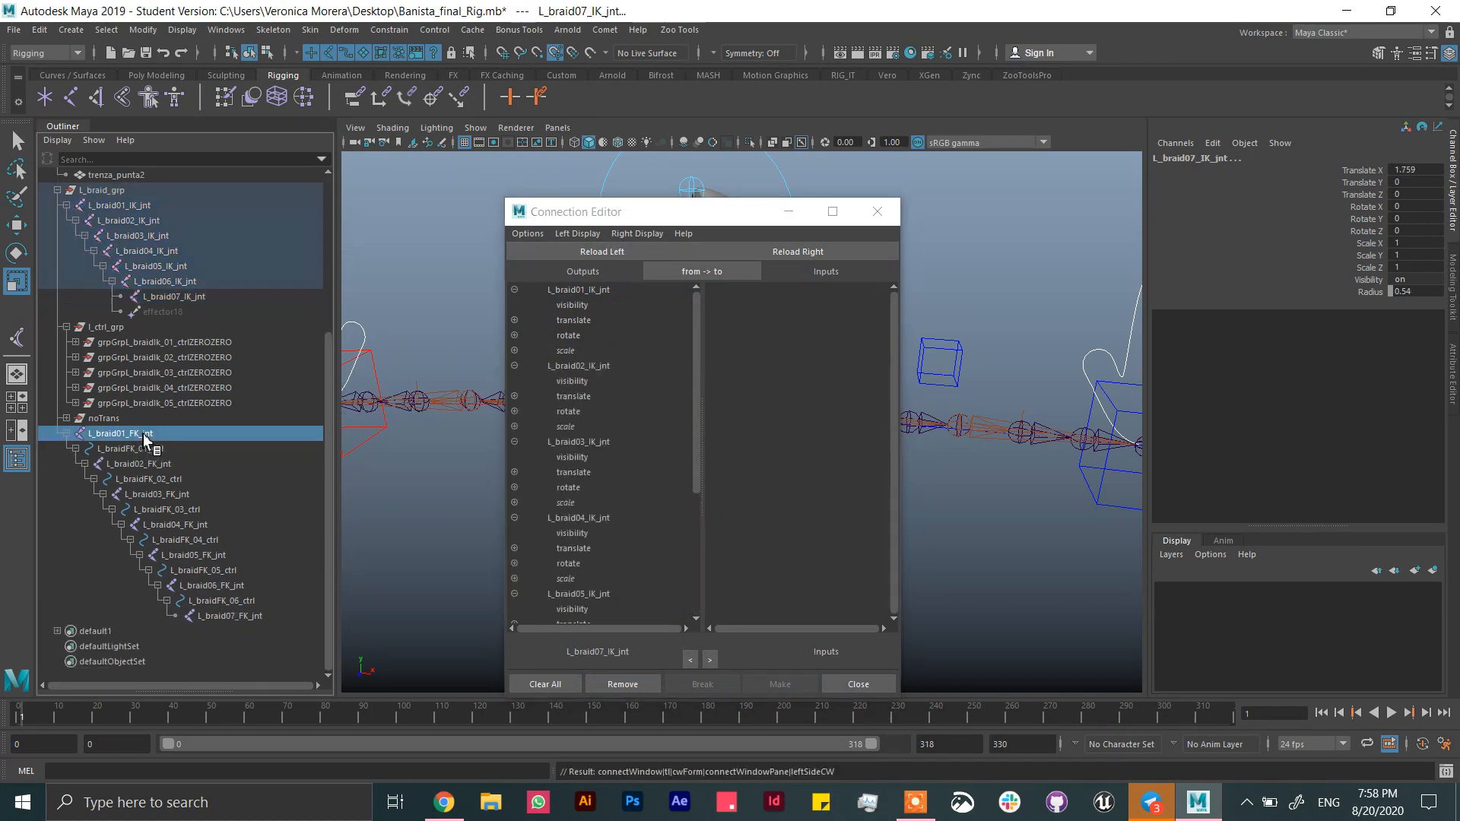
pyautogui.keyDown('ctrl'); pyautogui.click(176, 463); pyautogui.keyUp('ctrl')
pyautogui.keyDown('ctrl'); pyautogui.click(195, 495); pyautogui.keyUp('ctrl')
pyautogui.keyDown('ctrl'); pyautogui.click(211, 525); pyautogui.keyUp('ctrl')
pyautogui.keyDown('ctrl'); pyautogui.click(228, 540); pyautogui.keyUp('ctrl')
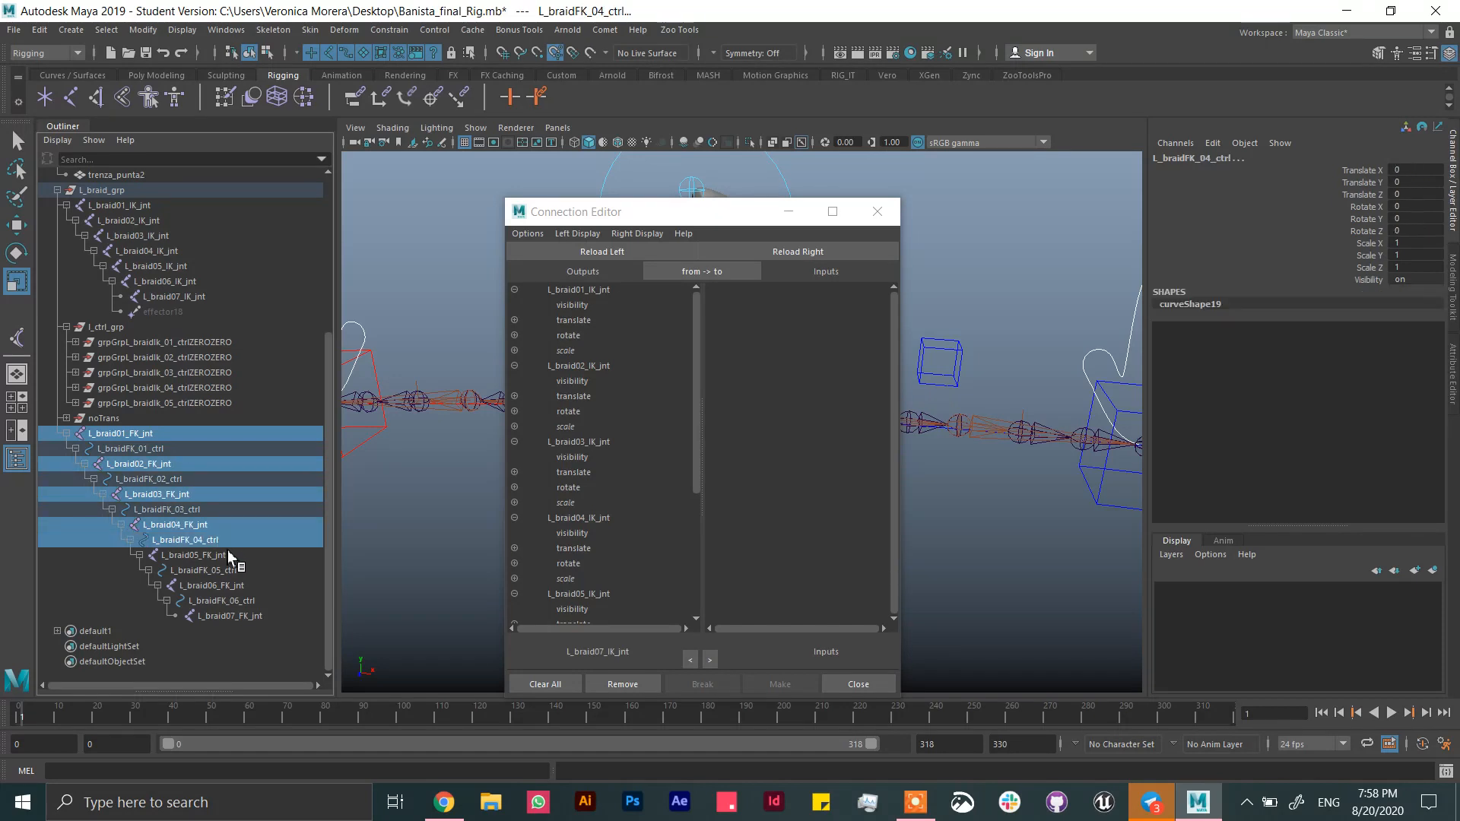
pyautogui.keyDown('ctrl'); pyautogui.click(230, 541); pyautogui.keyUp('ctrl')
pyautogui.keyDown('ctrl'); pyautogui.click(228, 555); pyautogui.keyUp('ctrl')
pyautogui.keyDown('ctrl'); pyautogui.click(246, 587); pyautogui.keyUp('ctrl')
pyautogui.keyDown('ctrl'); pyautogui.click(230, 616); pyautogui.keyUp('ctrl')
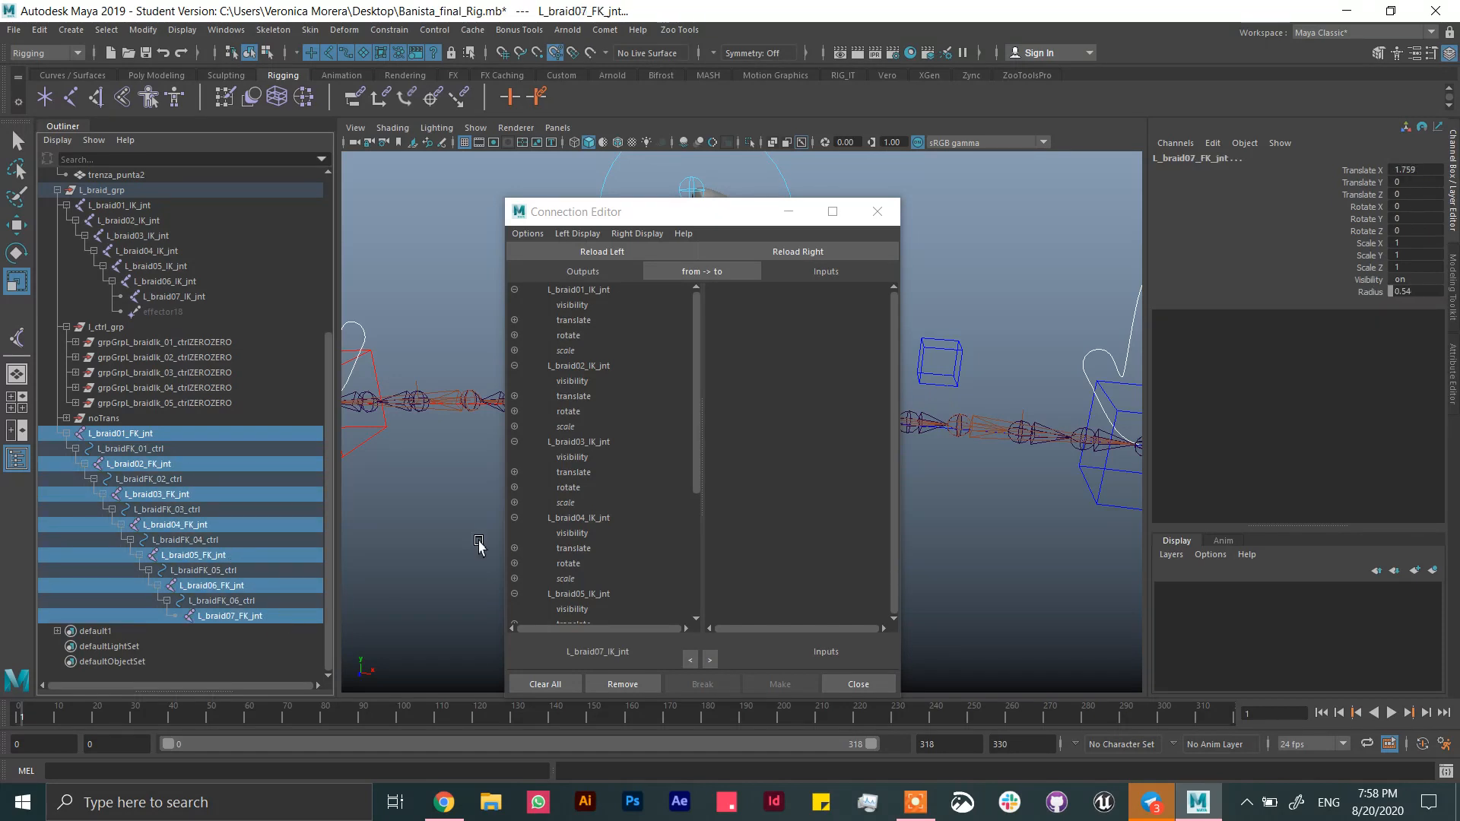
pyautogui.click(828, 255)
# - Connect the translate, rotate and scale of L_braid01_IK_jnt to the same attributes of L_braid01_FK_jnt
pyautogui.click(601, 320)
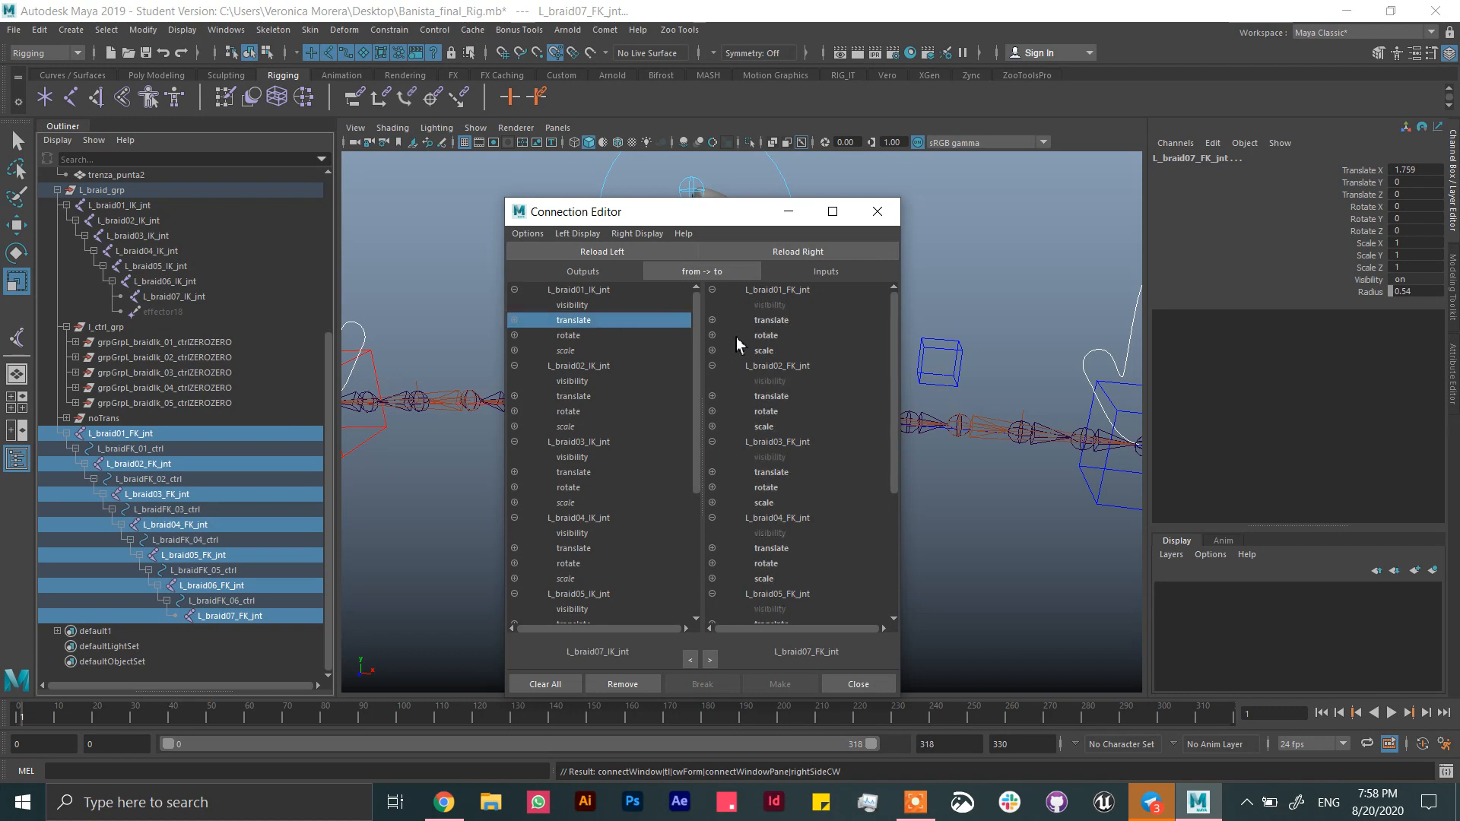
pyautogui.click(770, 320)
pyautogui.click(606, 337)
pyautogui.click(769, 336)
pyautogui.click(611, 353)
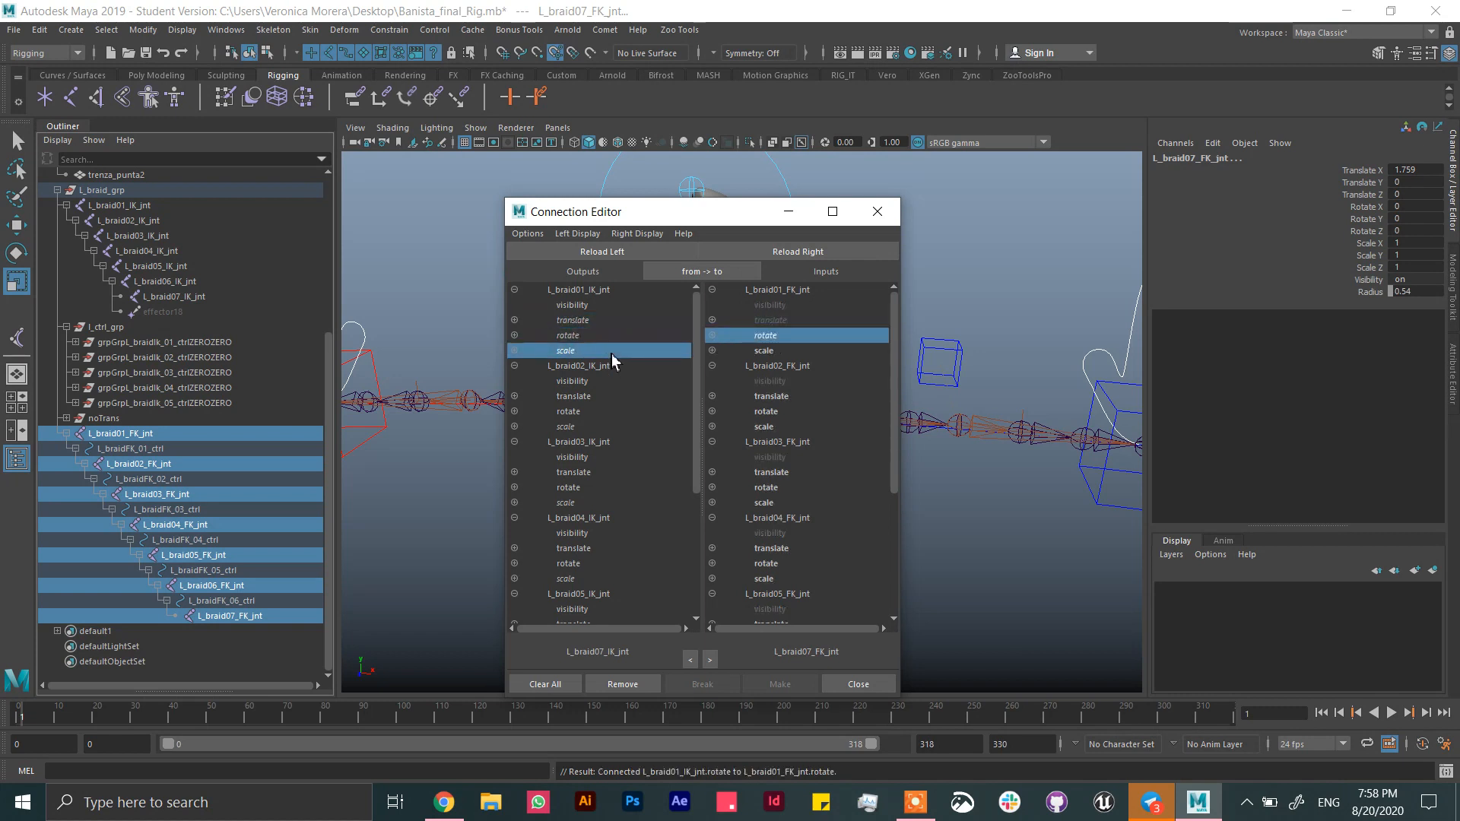
pyautogui.click(774, 351)
# - Connect the translate, rotate and scale of L_braid02_IK_jnt to the same attributes of L_braid02_FK_jnt
pyautogui.click(601, 396)
pyautogui.click(771, 396)
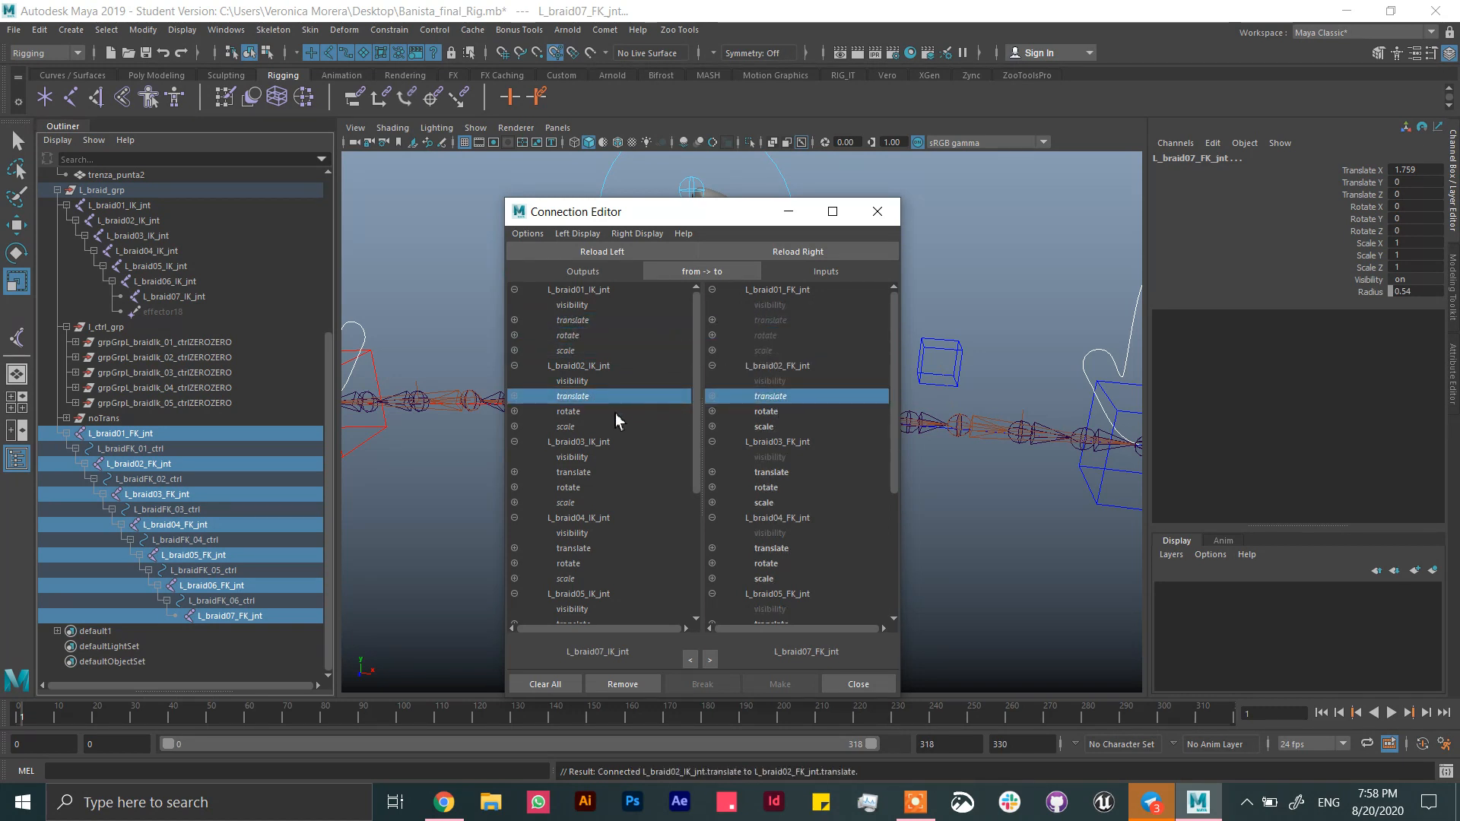
pyautogui.click(612, 411)
pyautogui.click(769, 412)
pyautogui.click(613, 425)
pyautogui.click(786, 428)
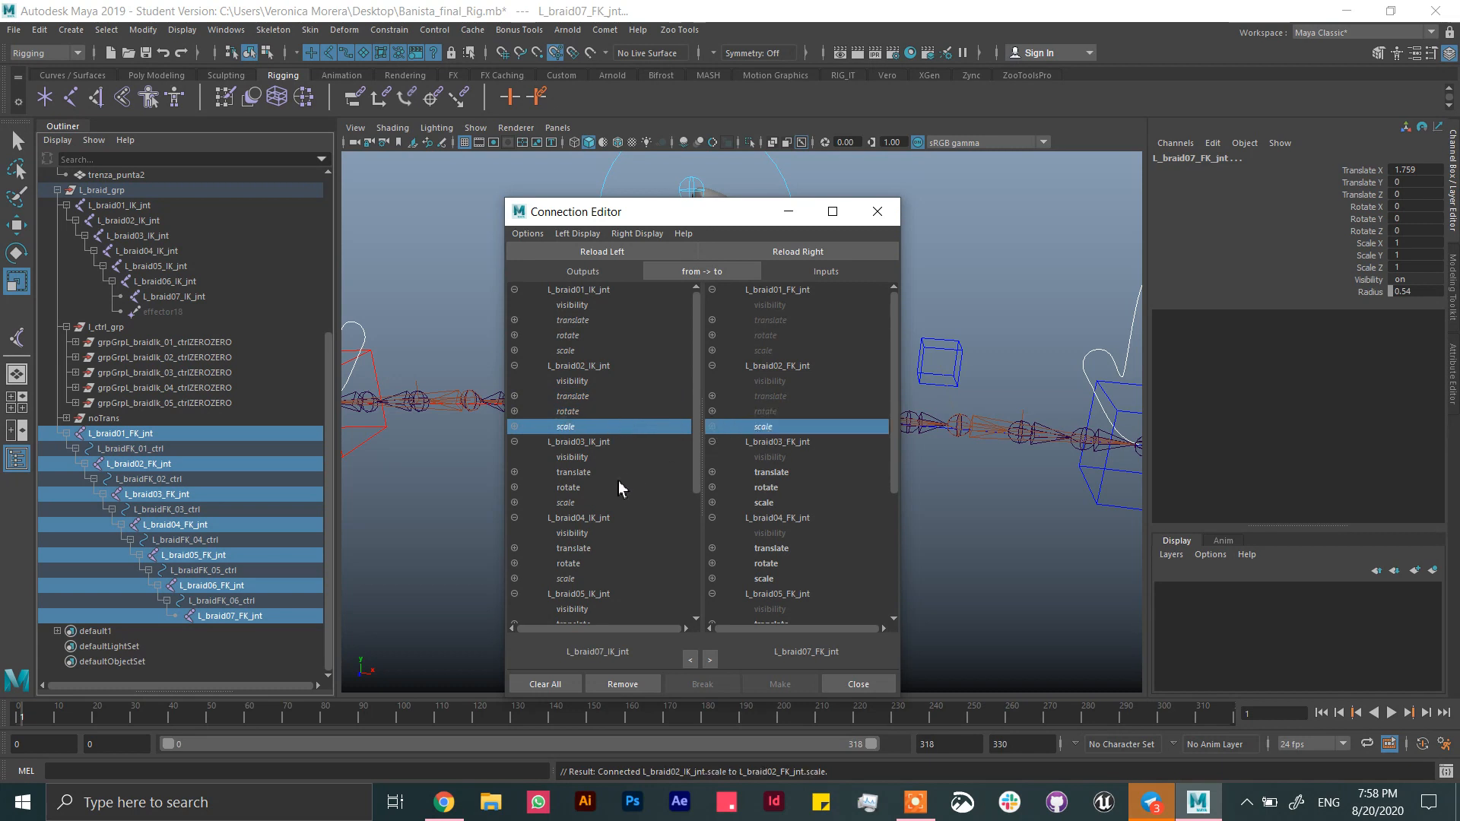
# - Connect the translate, rotate and scale of L_braid03_IK_jnt to the same attributes of L_braid03_FK_jnt
pyautogui.click(617, 473)
pyautogui.click(791, 474)
pyautogui.click(601, 487)
pyautogui.click(765, 489)
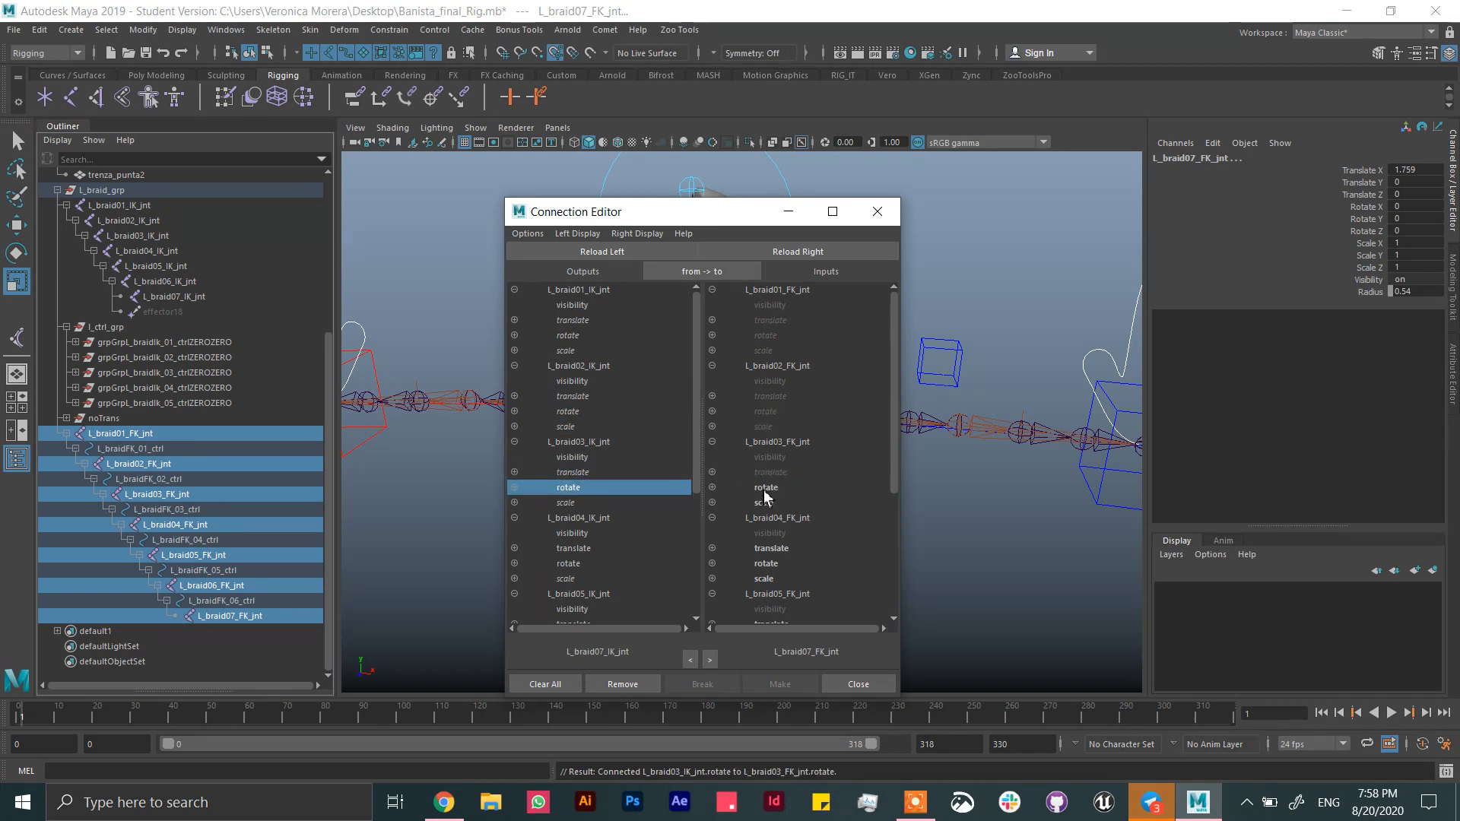
pyautogui.click(617, 502)
pyautogui.click(764, 503)
# - Connect the translate, rotate and scale of L_braid04_IK_jnt to the same attributes of L_braid04_FK_jnt
pyautogui.scroll(-4, 896, 508)
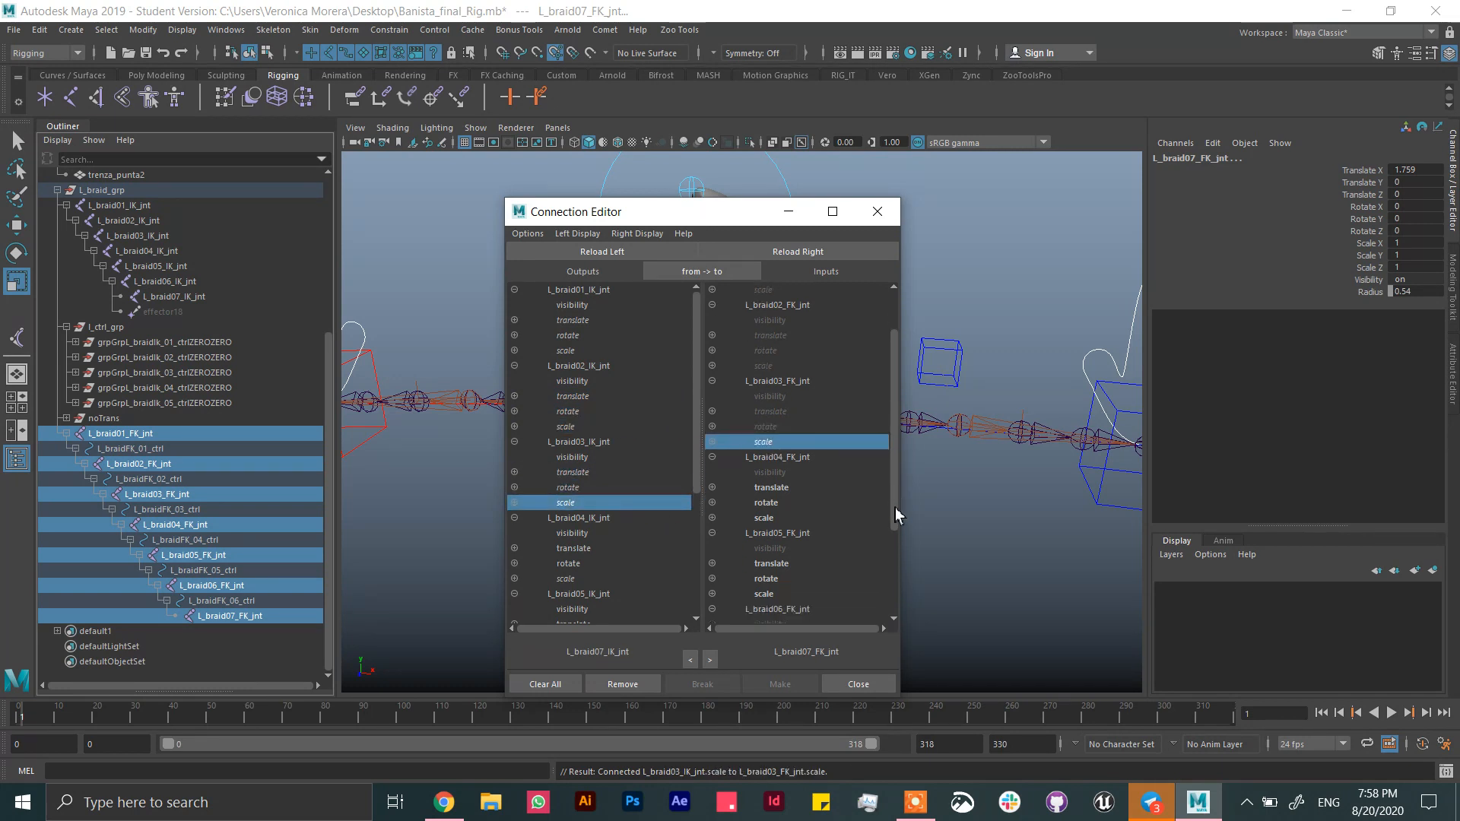
pyautogui.scroll(-4, 703, 472)
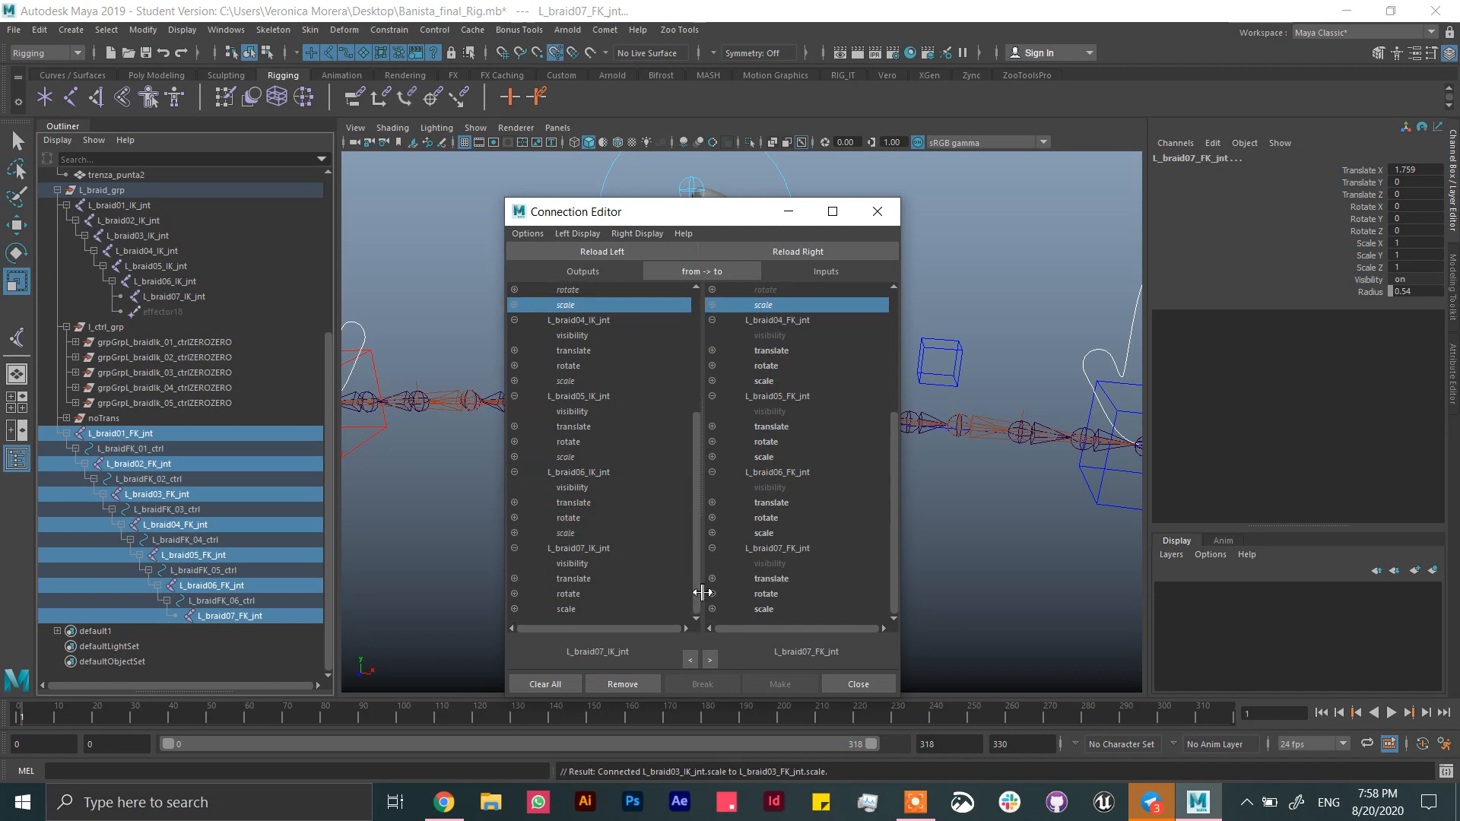
pyautogui.click(578, 350)
pyautogui.click(770, 350)
pyautogui.click(601, 366)
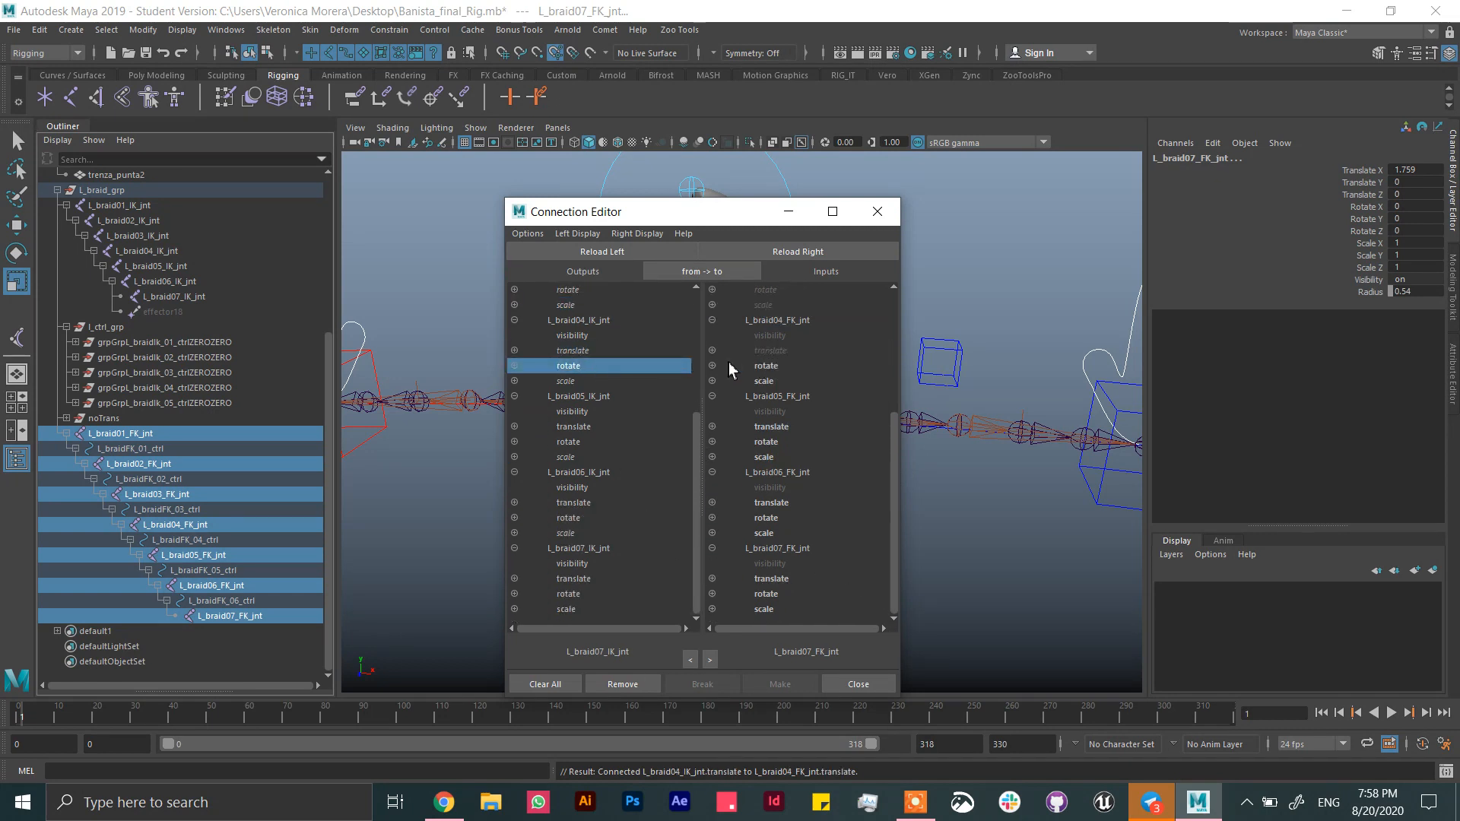
pyautogui.click(727, 366)
pyautogui.click(601, 381)
pyautogui.click(764, 380)
# - Connect the rotate, translate and scale of L_braid05_IK_jnt to the same attributes of L_braid05_FK_jnt
pyautogui.click(600, 442)
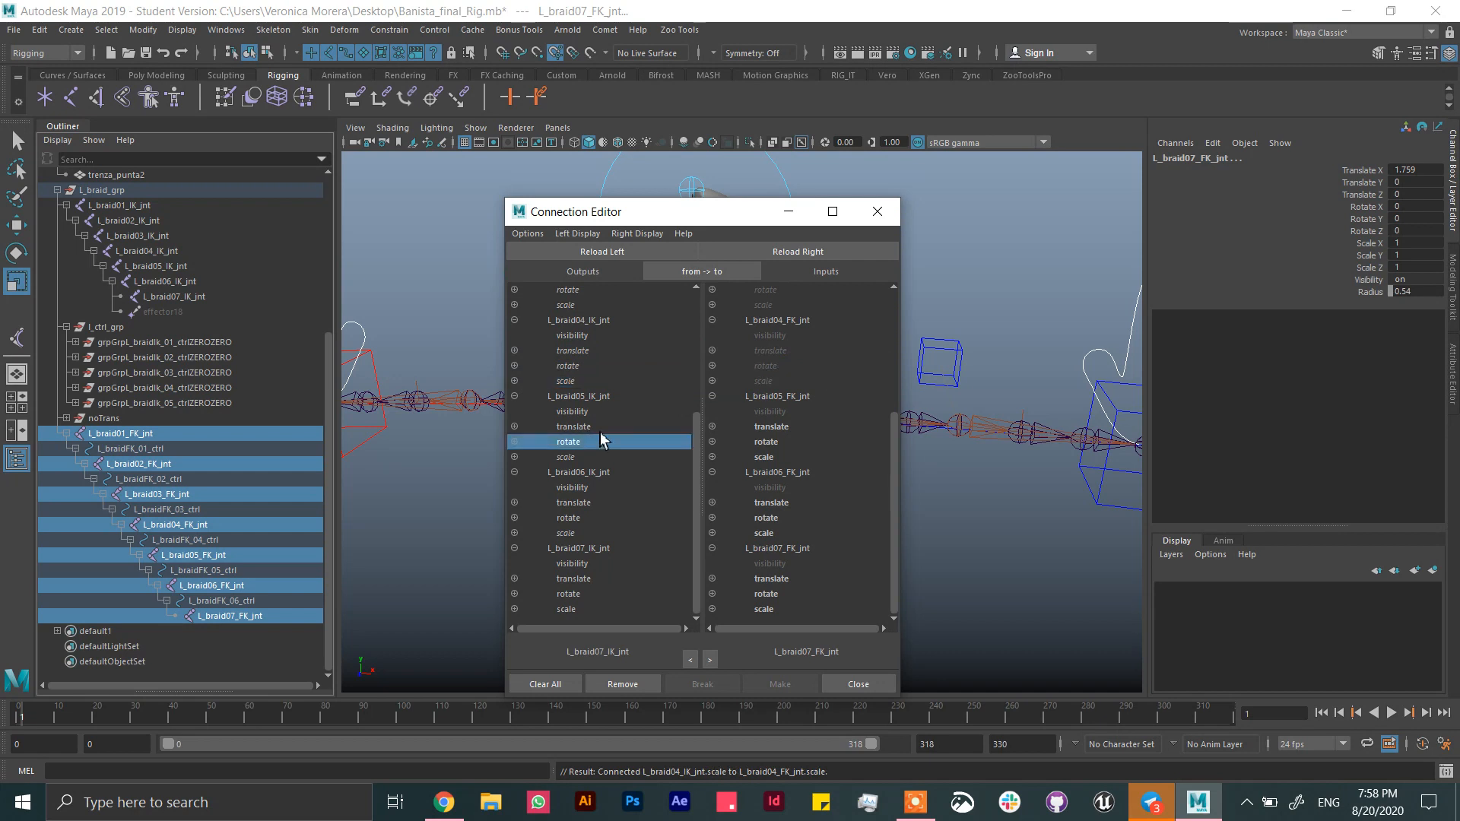
pyautogui.click(766, 442)
pyautogui.click(578, 427)
pyautogui.click(770, 427)
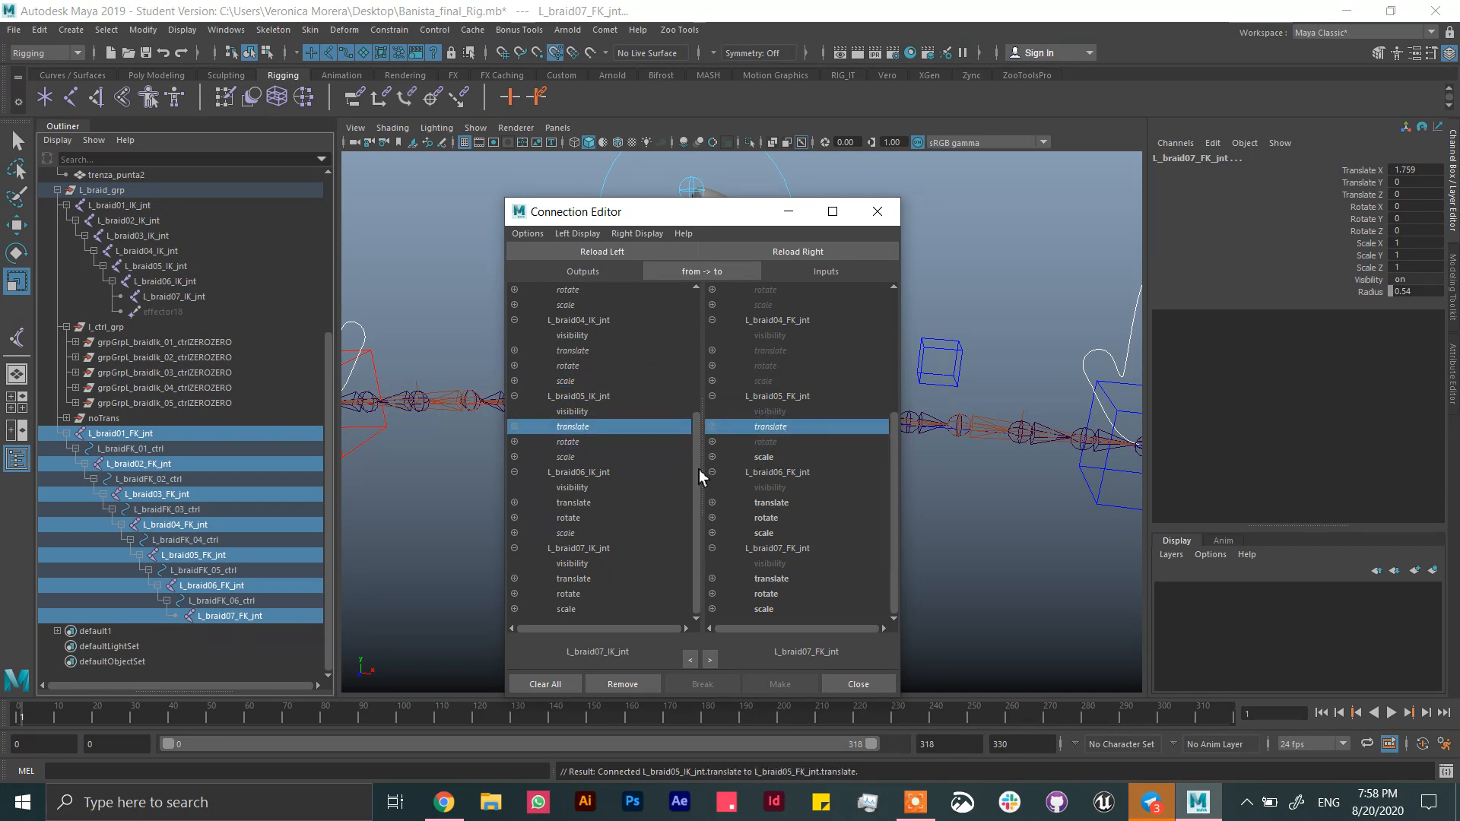
pyautogui.click(609, 457)
pyautogui.click(769, 457)
# - Connect the translate, rotate and scale of L_braid06_IK_jnt to the same attributes of L_braid06_FK_jnt
pyautogui.click(609, 502)
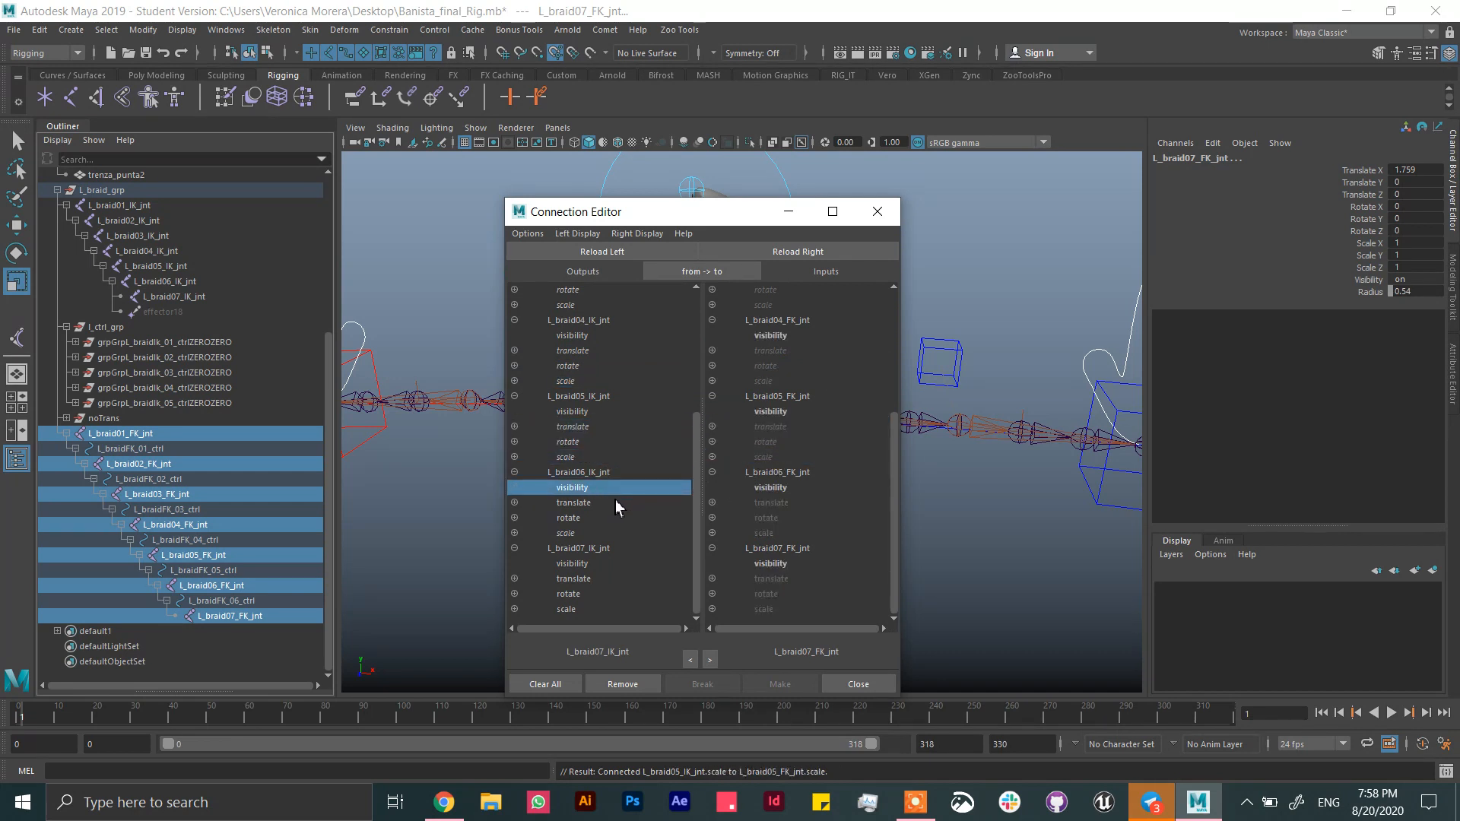
pyautogui.click(774, 502)
pyautogui.click(642, 518)
pyautogui.click(769, 518)
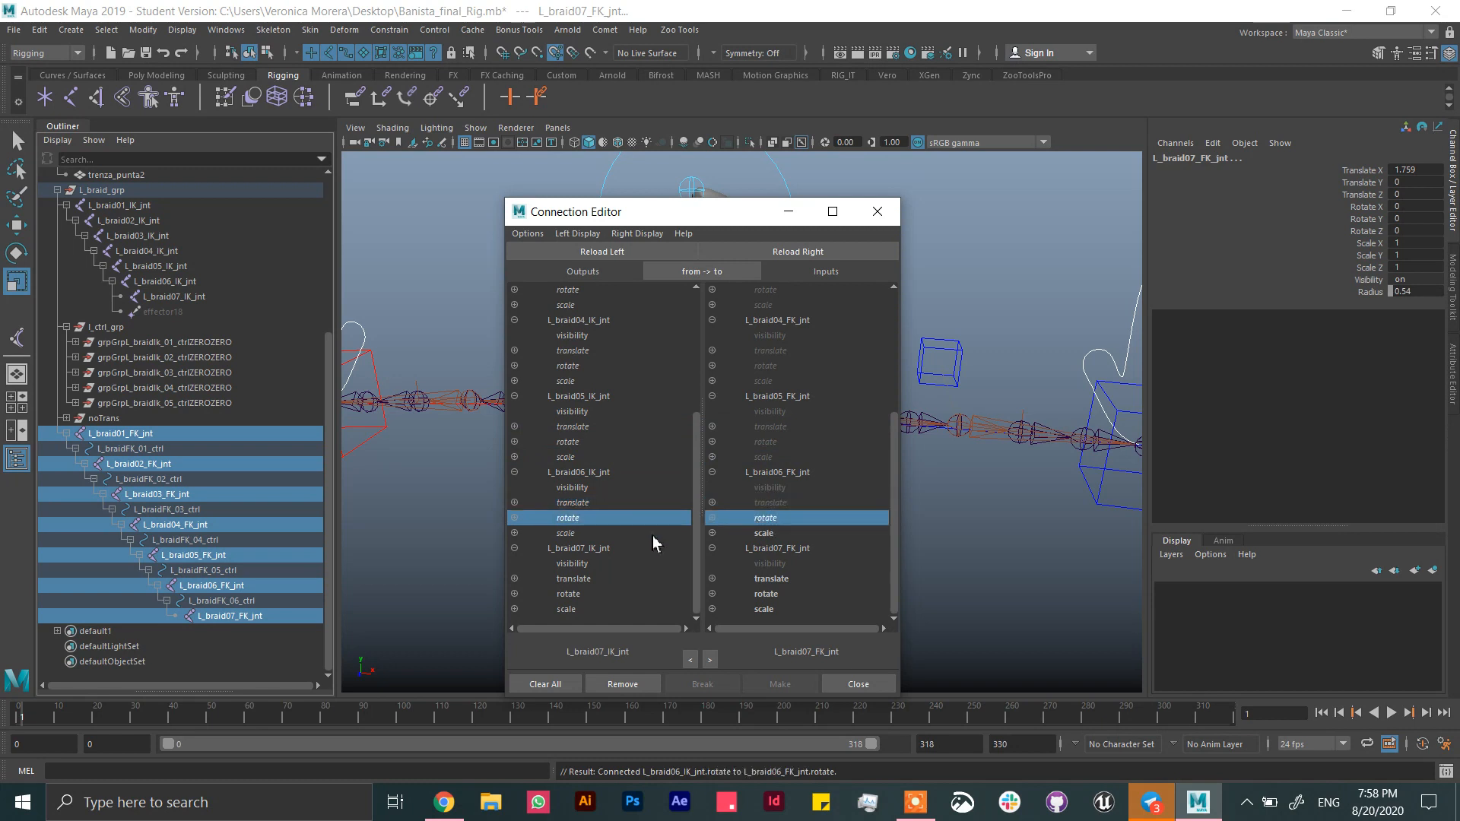
pyautogui.click(645, 534)
pyautogui.click(757, 533)
# - Connect the translate, rotate and scale of L_braid07_IK_jnt to the same attributes of L_braid07_FK_jnt and close the Connection Editor
pyautogui.click(628, 579)
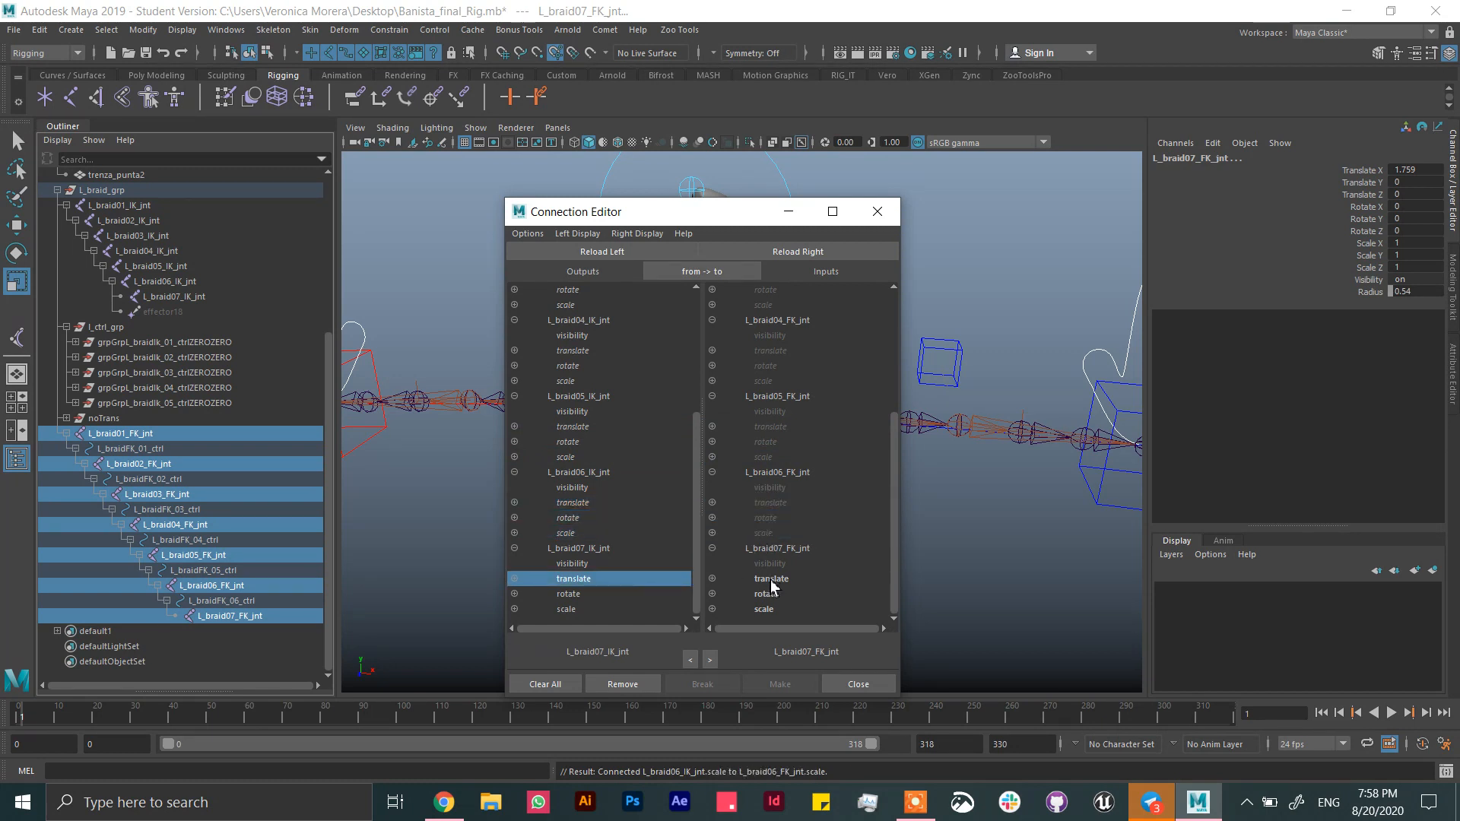
pyautogui.click(770, 579)
pyautogui.click(642, 596)
pyautogui.click(766, 594)
pyautogui.click(668, 610)
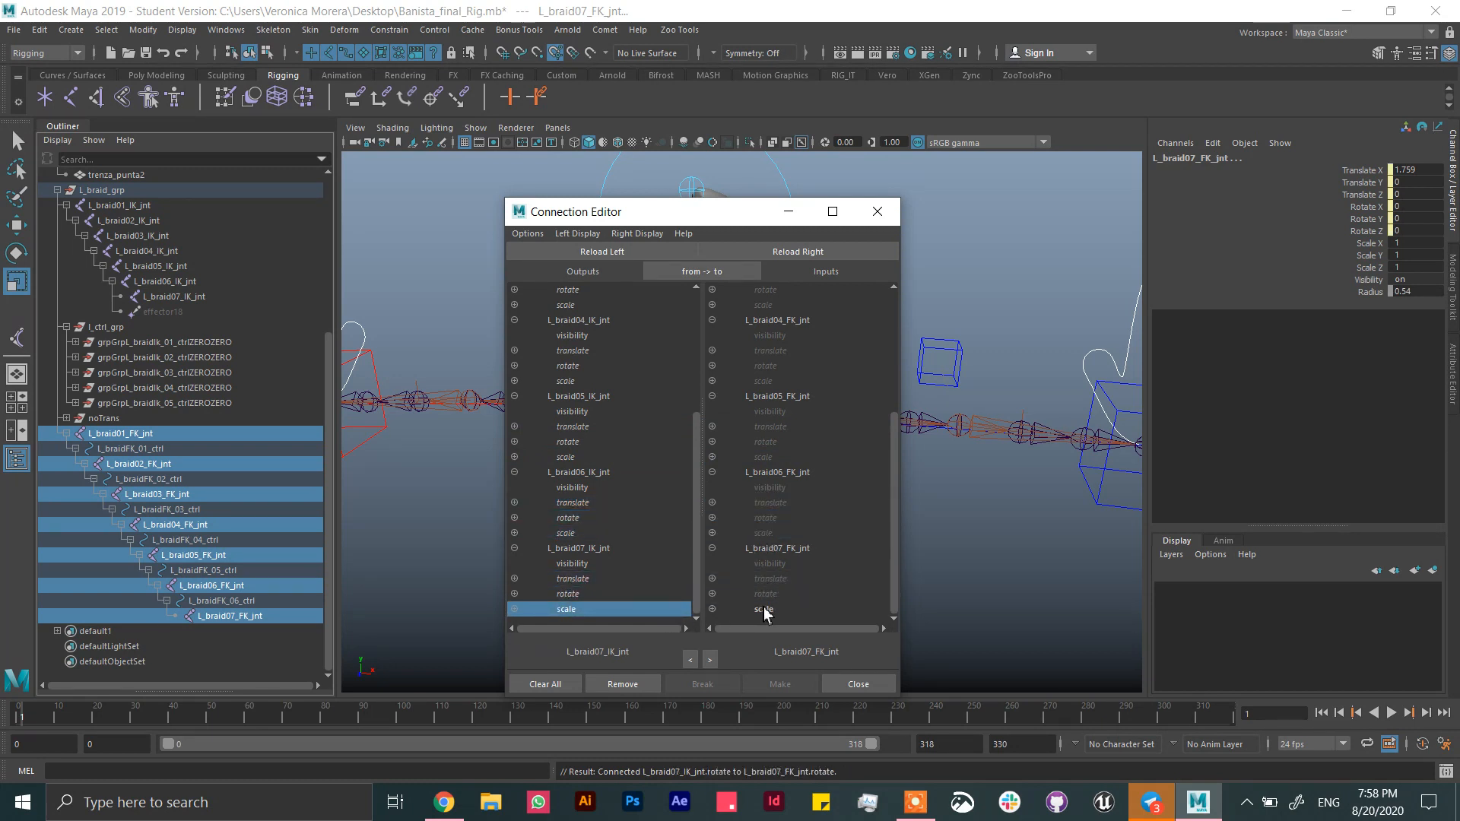
pyautogui.click(765, 610)
pyautogui.click(876, 211)
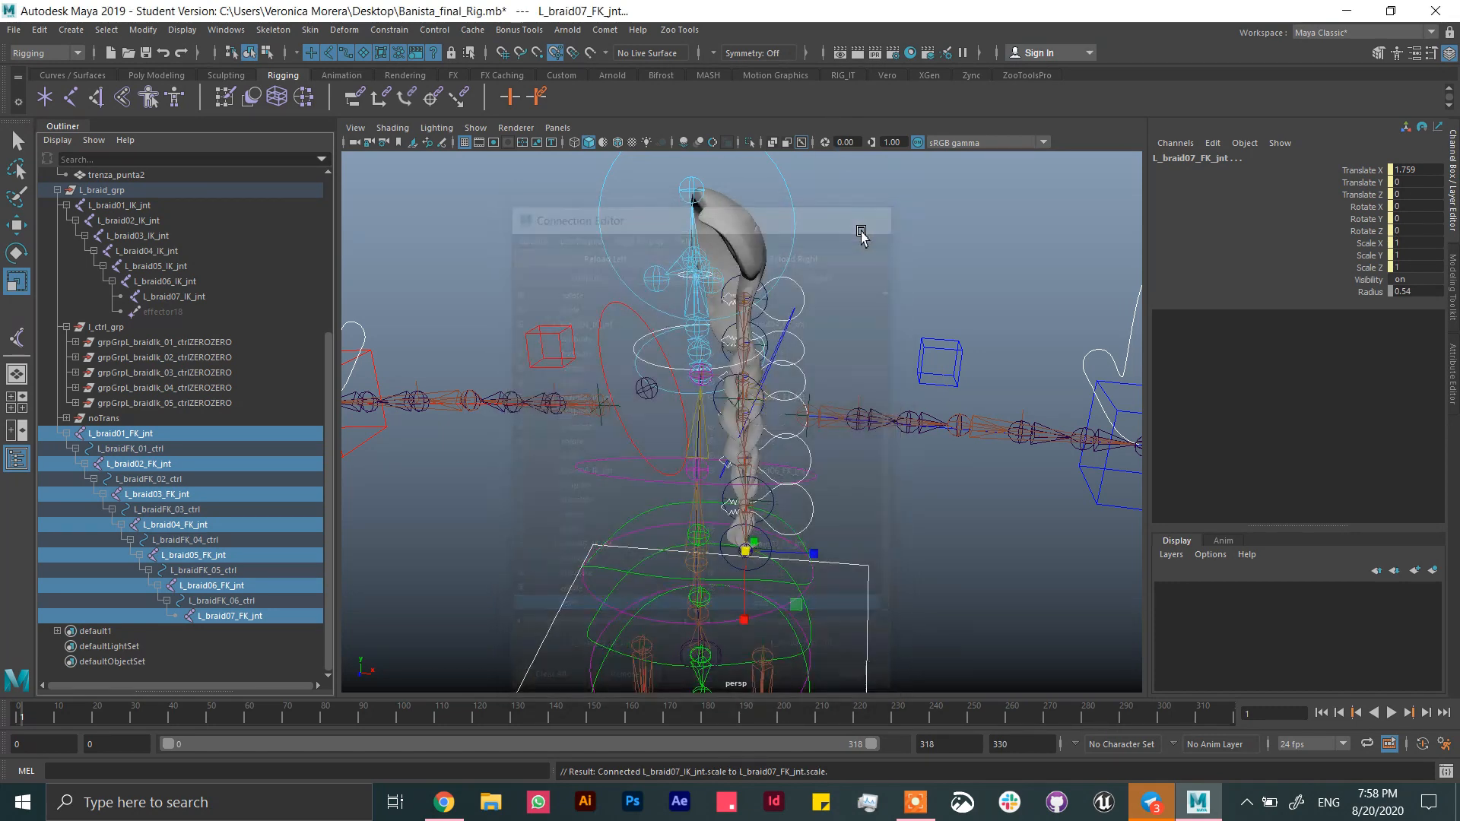
# - Test-rotate the controls L_braidFK_01_ctrl through L_braidFK_06_ctrl together to bend the braid, and undo the rotations
pyautogui.click(186, 449)
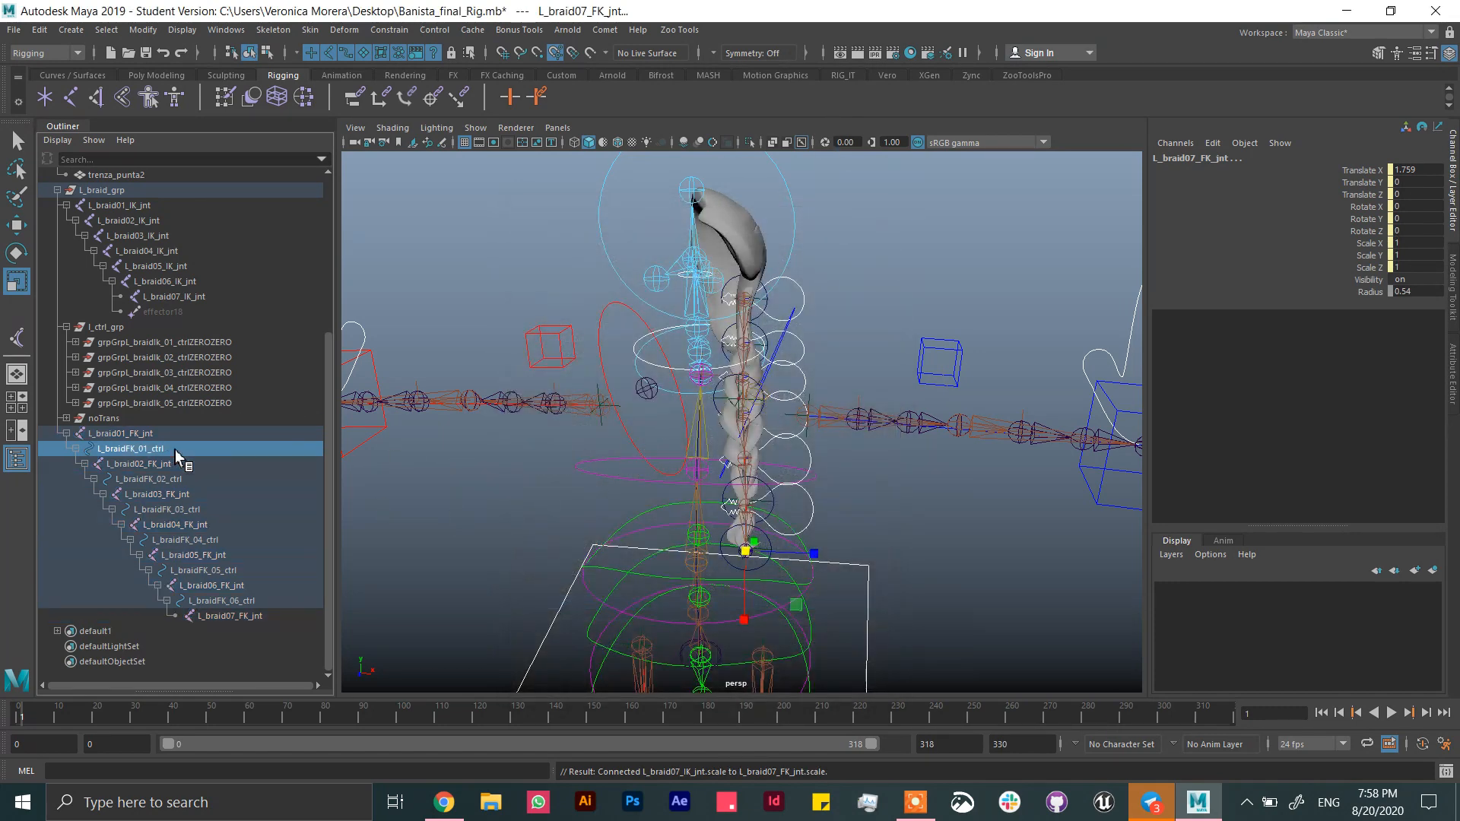
pyautogui.keyDown('ctrl'); pyautogui.click(179, 479); pyautogui.keyUp('ctrl')
pyautogui.keyDown('ctrl'); pyautogui.click(187, 509); pyautogui.keyUp('ctrl')
pyautogui.keyDown('ctrl'); pyautogui.click(199, 540); pyautogui.keyUp('ctrl')
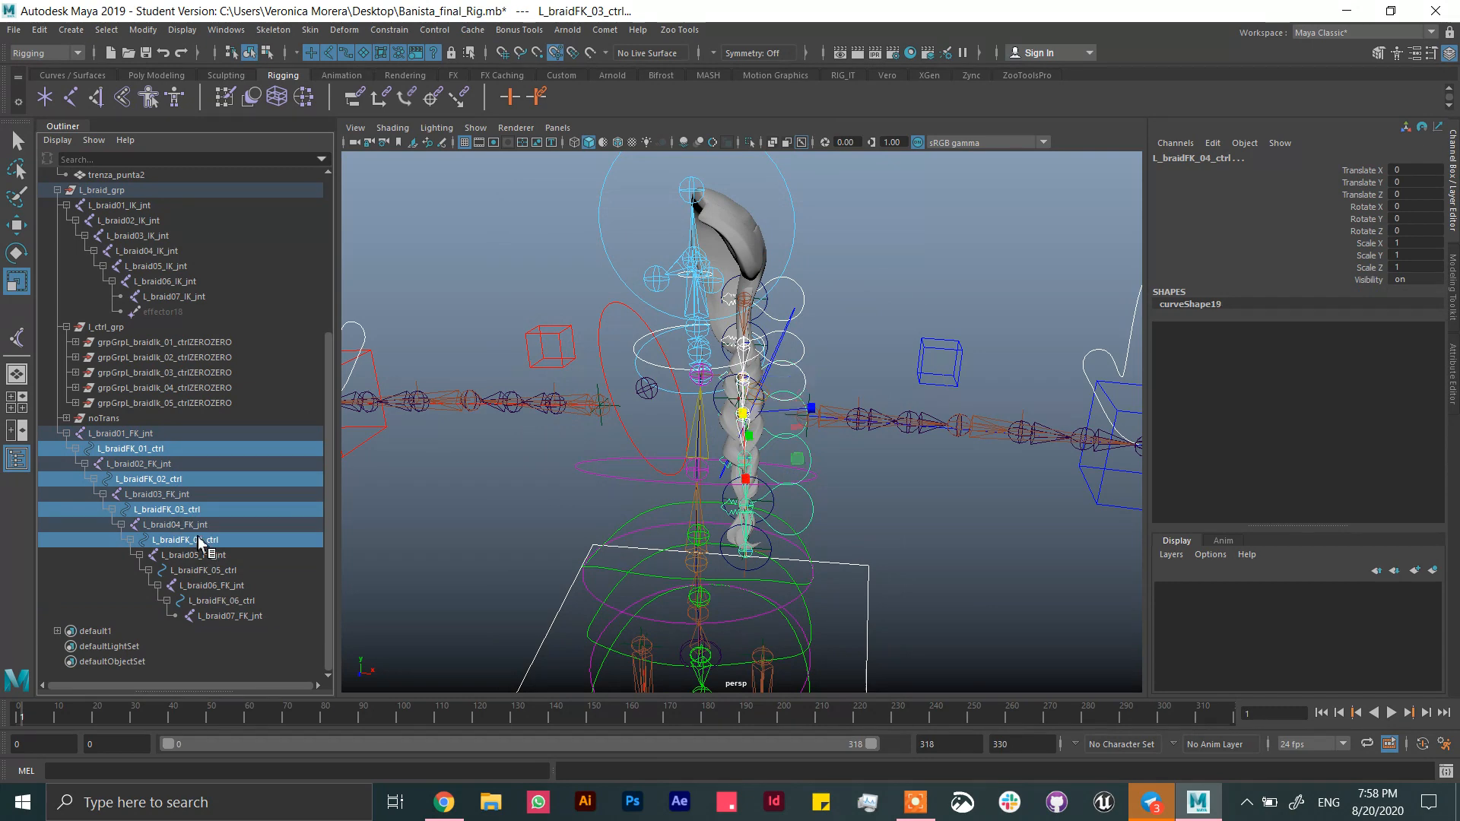
pyautogui.keyDown('ctrl'); pyautogui.click(220, 570); pyautogui.keyUp('ctrl')
pyautogui.keyDown('ctrl'); pyautogui.click(239, 601); pyautogui.keyUp('ctrl')
pyautogui.press('e')
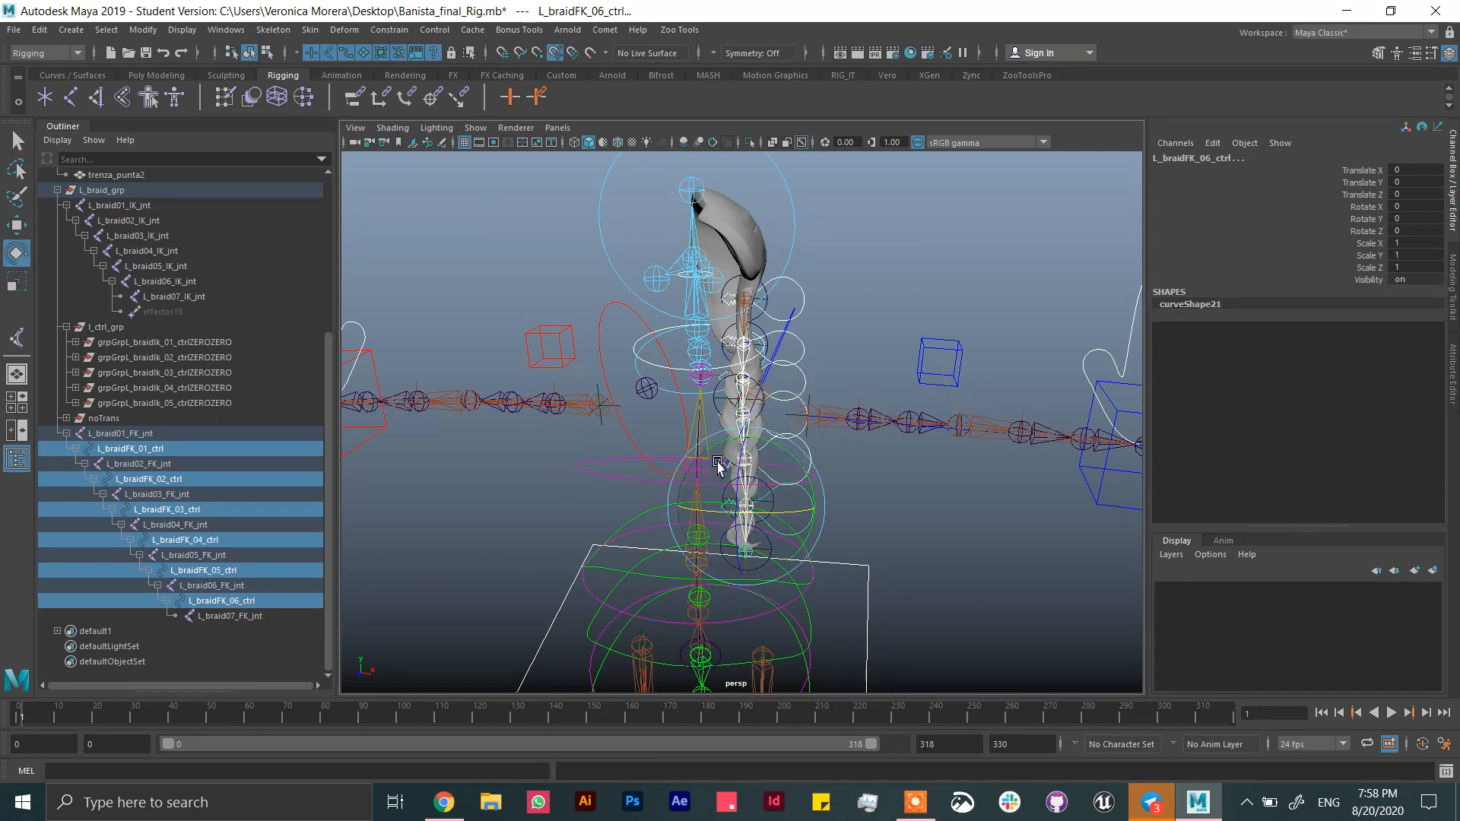
pyautogui.moveTo(723, 458)
pyautogui.mouseDown()
pyautogui.moveTo(922, 456)
pyautogui.moveTo(802, 448)
pyautogui.moveTo(756, 482)
pyautogui.moveTo(733, 456)
pyautogui.mouseUp()
pyautogui.hotkey('ctrl', 'z')
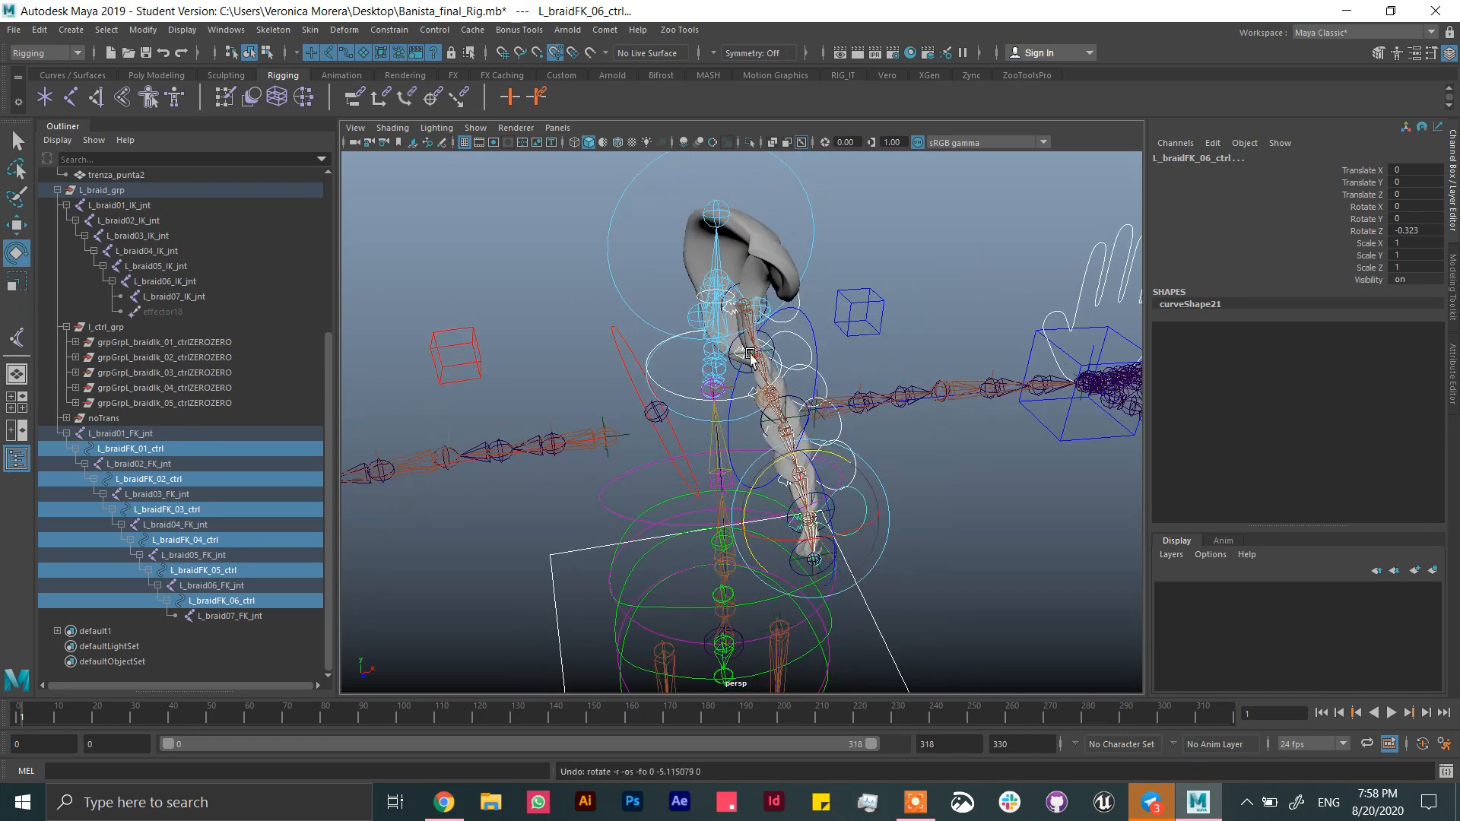
pyautogui.hotkey('ctrl', 'z')
# - Test-move the IK control L_braidIk_03_ctrl to check how the braid follows, and undo the move
pyautogui.click(772, 358)
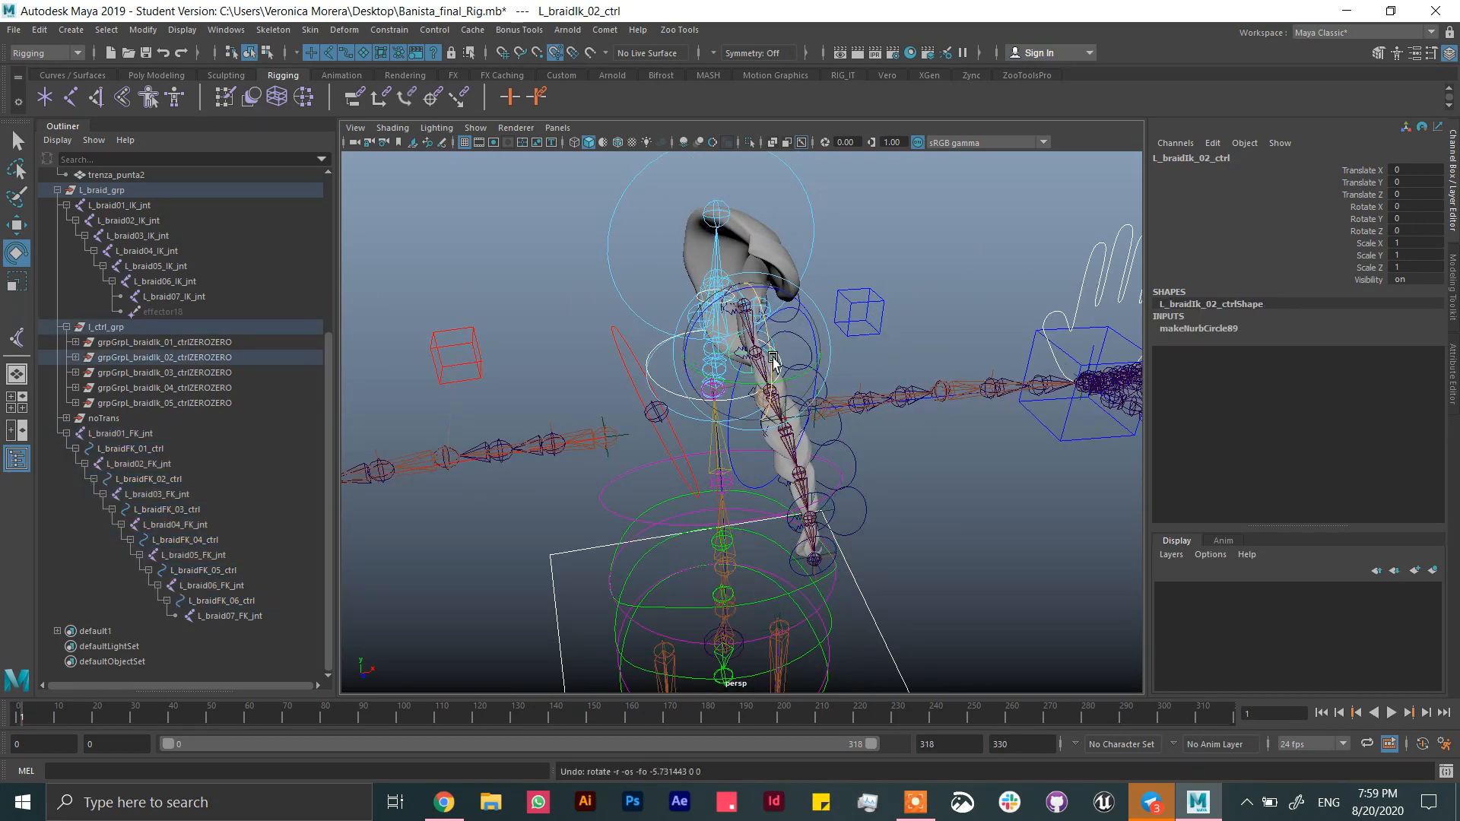
pyautogui.keyDown('alt'); pyautogui.moveTo(772, 359); pyautogui.dragTo(733, 443); pyautogui.keyUp('alt')
pyautogui.click(967, 305)
pyautogui.keyDown('alt'); pyautogui.moveTo(967, 304); pyautogui.dragTo(686, 399); pyautogui.keyUp('alt')
pyautogui.click(692, 403)
pyautogui.press('w')
pyautogui.hotkey('ctrl', 'z')
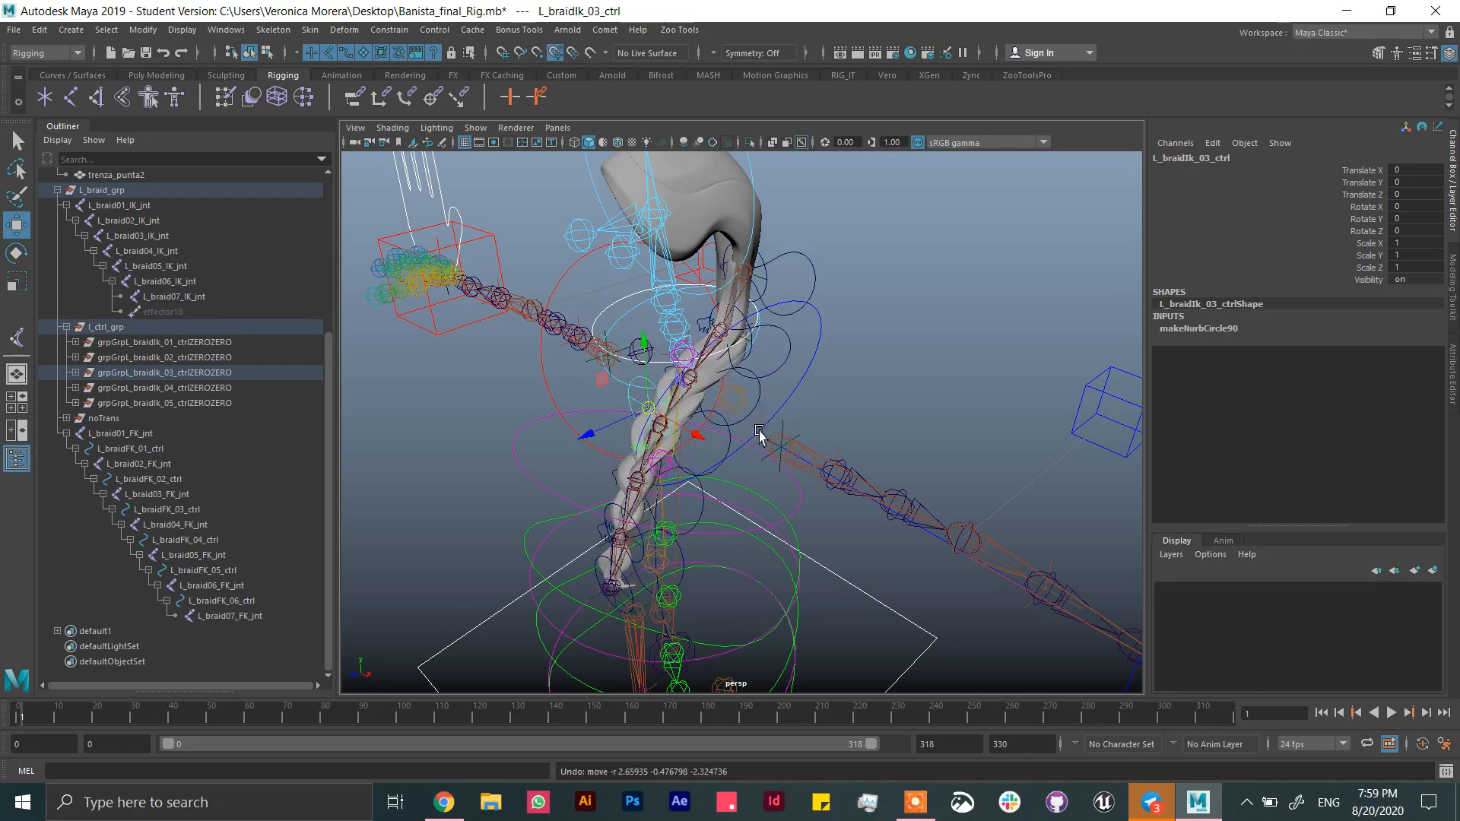
pyautogui.keyDown('alt'); pyautogui.moveTo(864, 383); pyautogui.dragTo(734, 370); pyautogui.keyUp('alt')
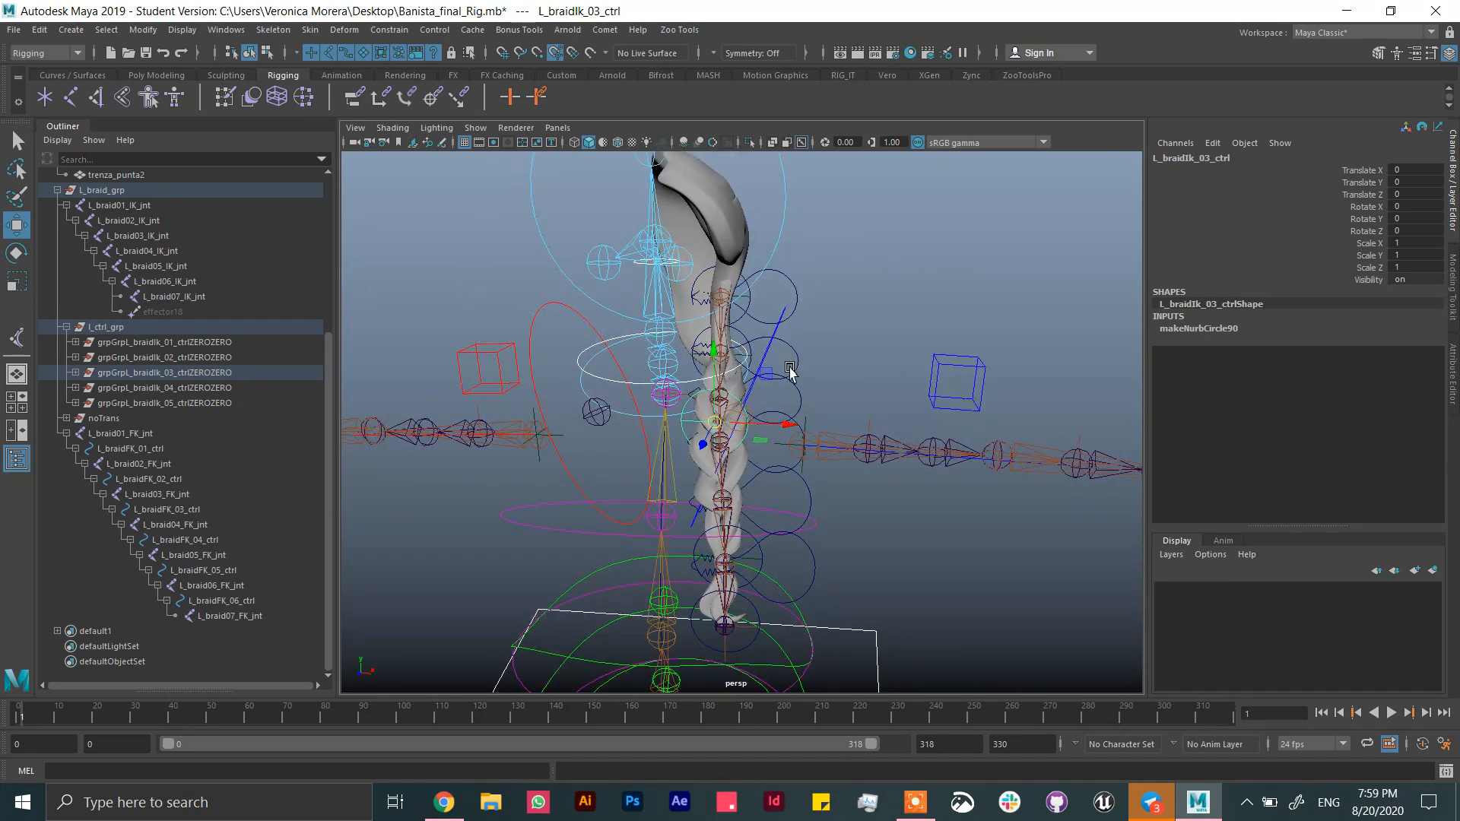
pyautogui.keyDown('alt'); pyautogui.moveTo(712, 347); pyautogui.dragTo(702, 395, button='middle'); pyautogui.keyUp('alt')
pyautogui.click(66, 434)
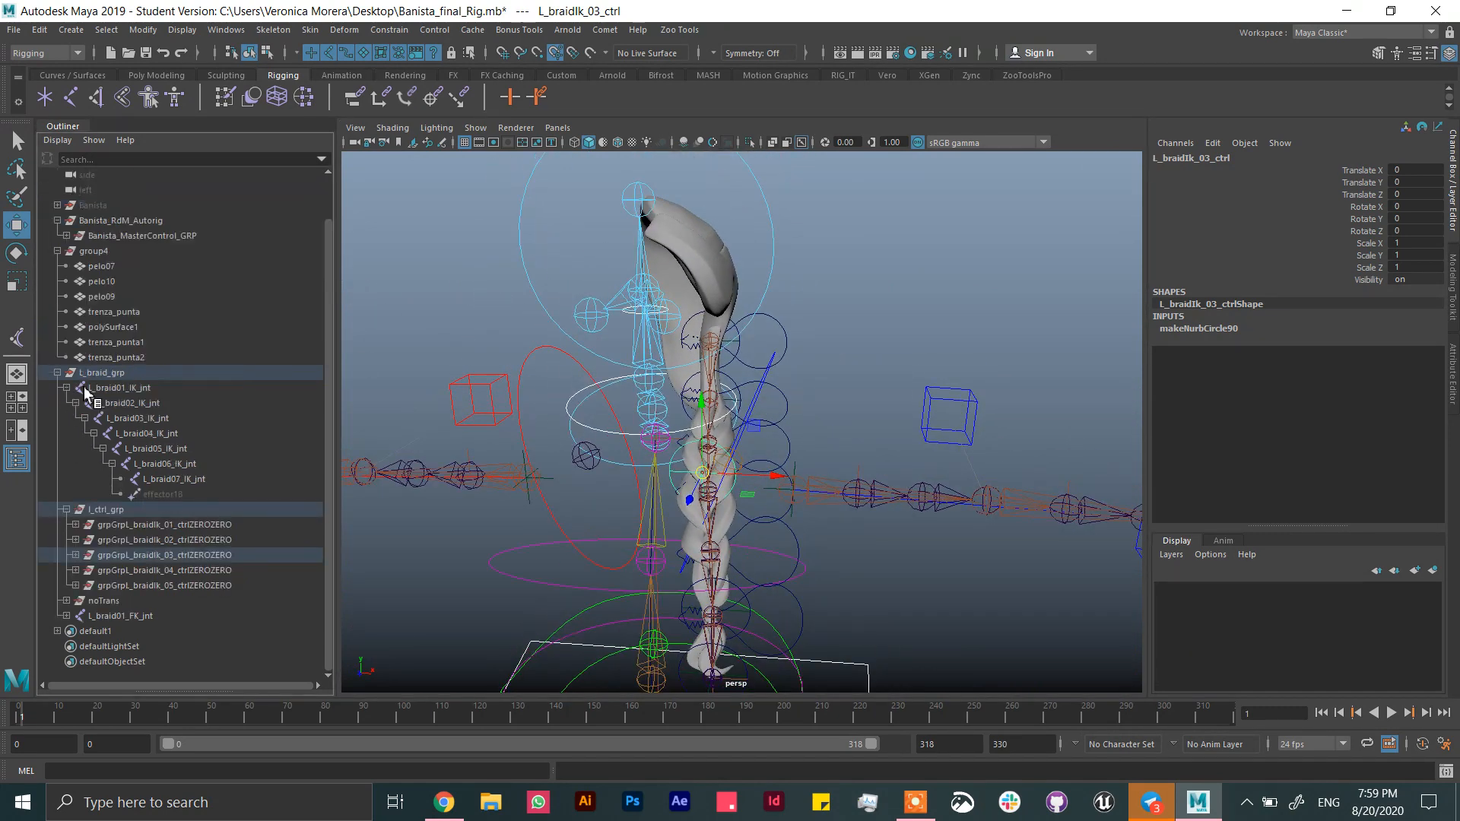
pyautogui.click(196, 525)
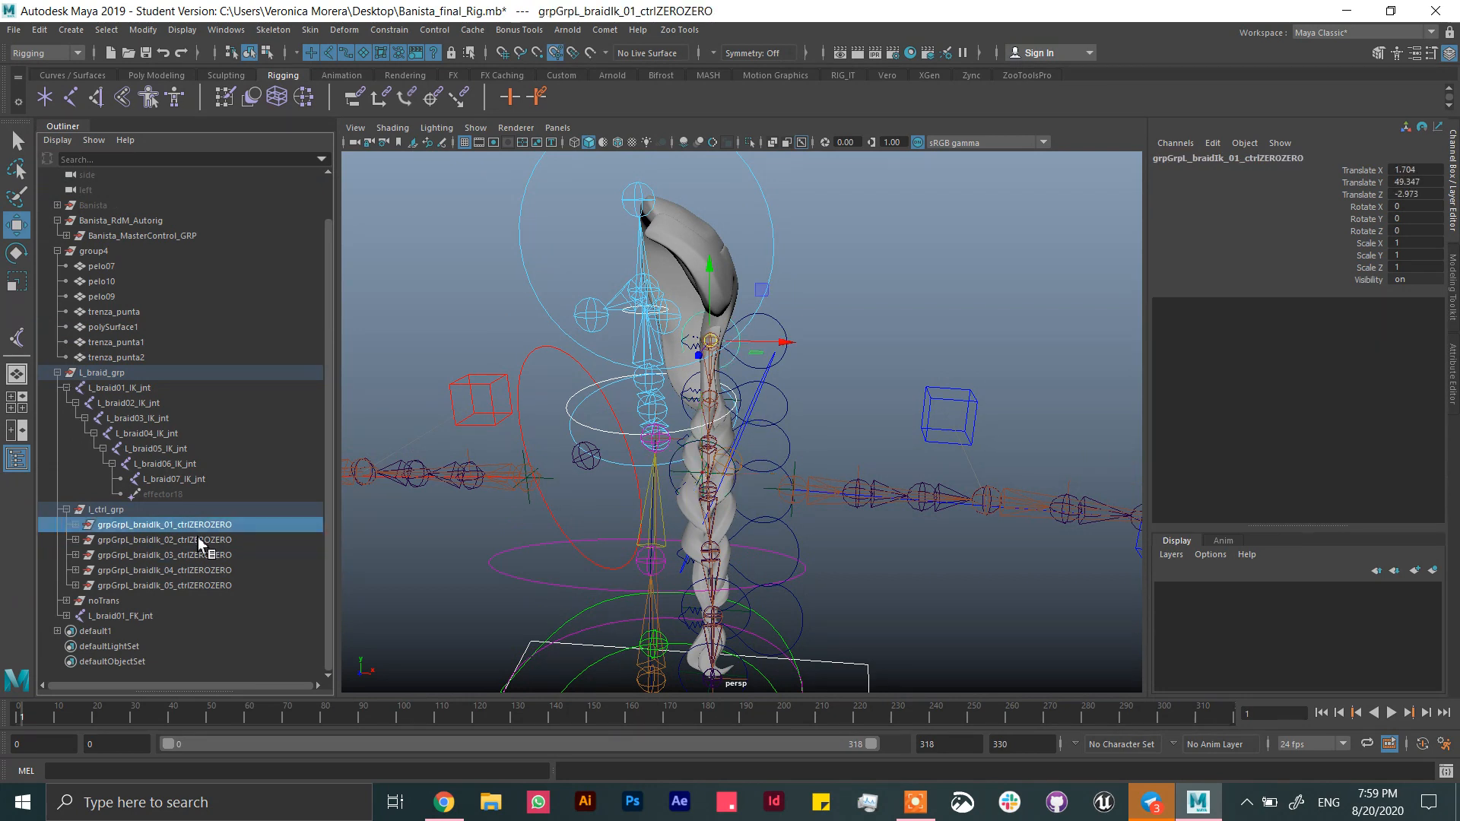
pyautogui.click(749, 335)
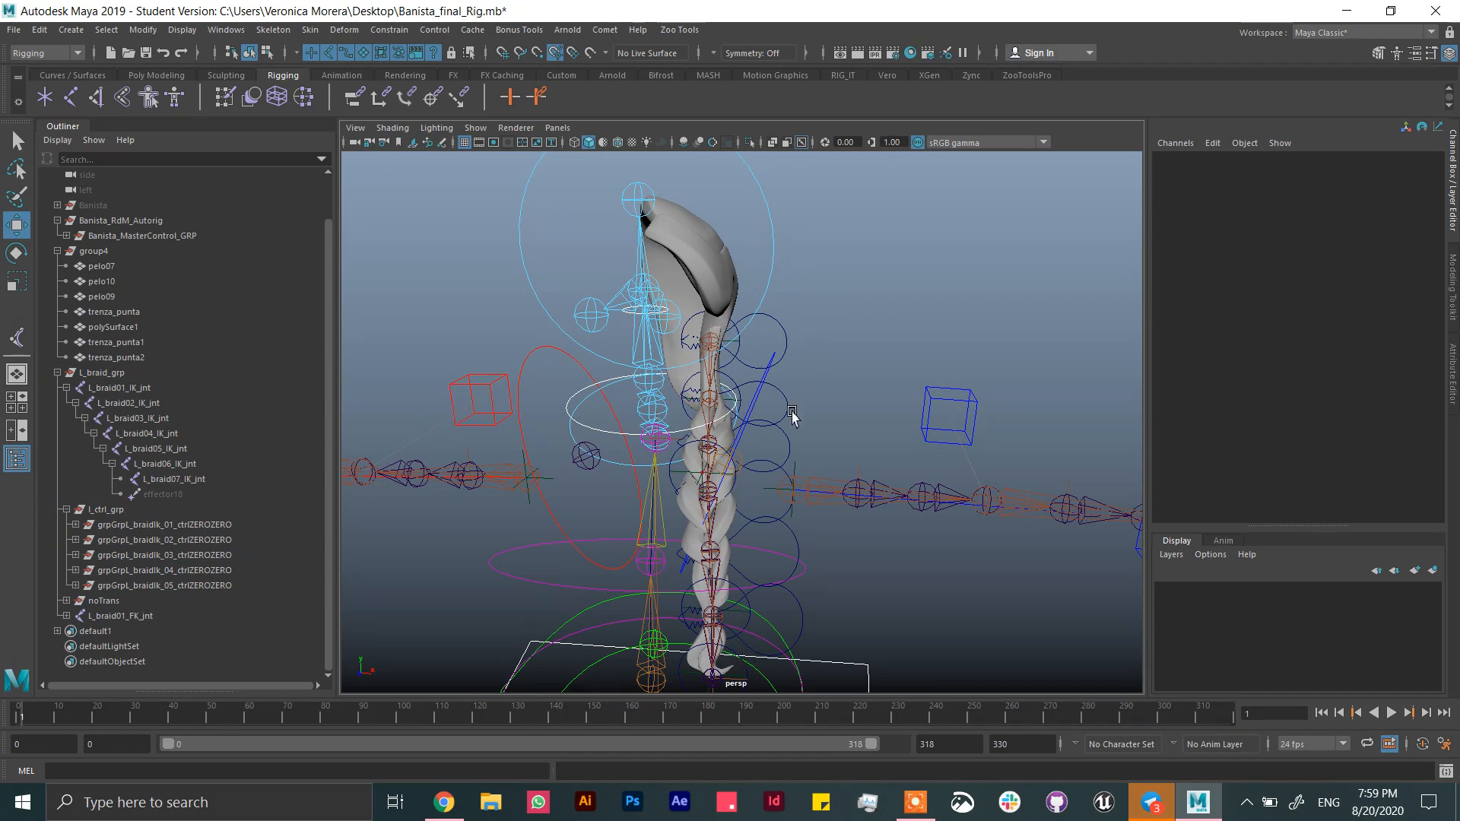
pyautogui.moveTo(792, 356)
pyautogui.keyDown('alt'); pyautogui.mouseDown()
pyautogui.moveTo(792, 343)
pyautogui.moveTo(708, 340)
pyautogui.moveTo(794, 335)
pyautogui.mouseUp(); pyautogui.keyUp('alt')
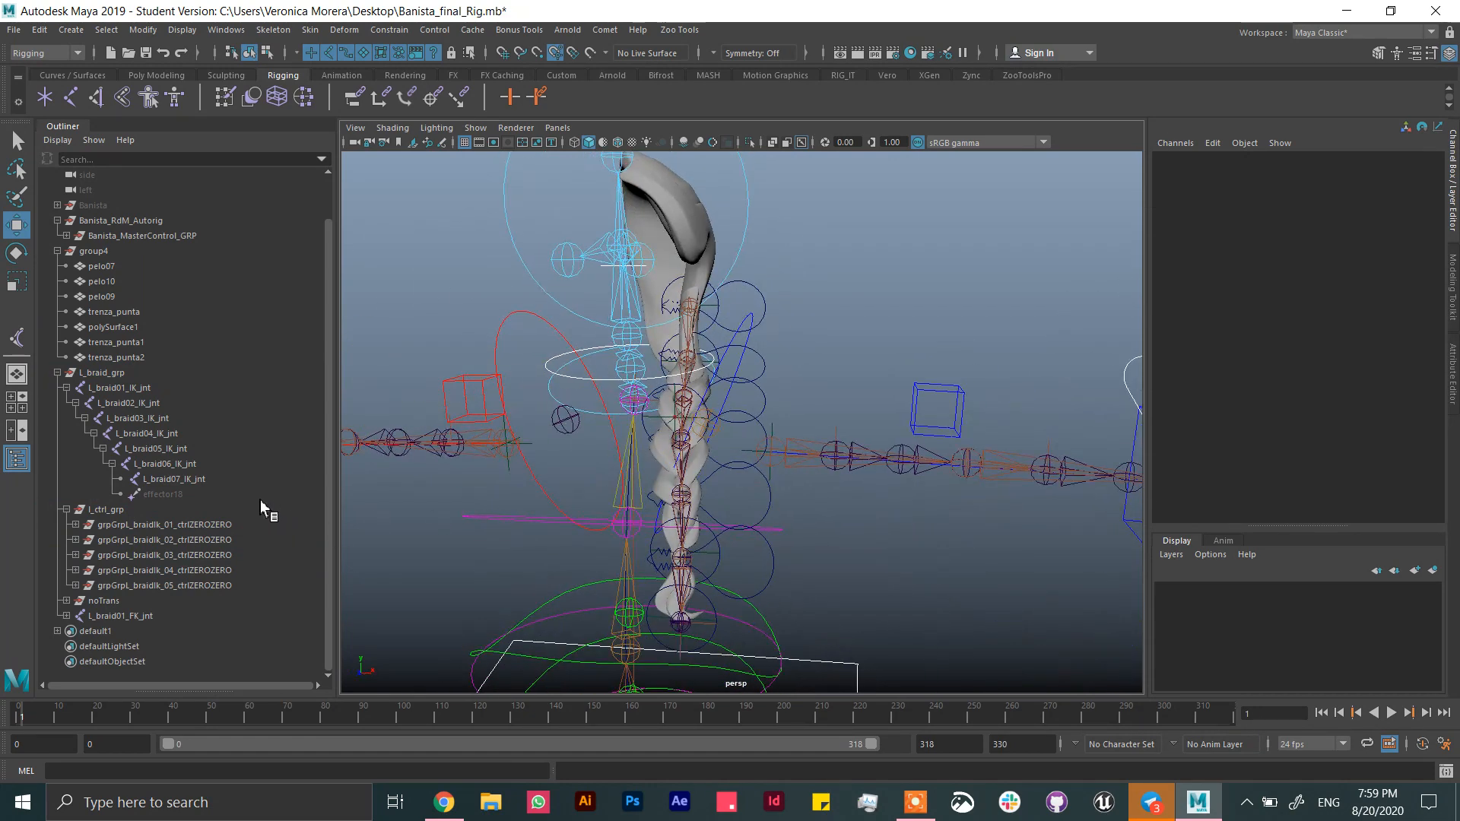
# - Group L_braid_grp under a new parent group named braidMater_grp
pyautogui.click(102, 374)
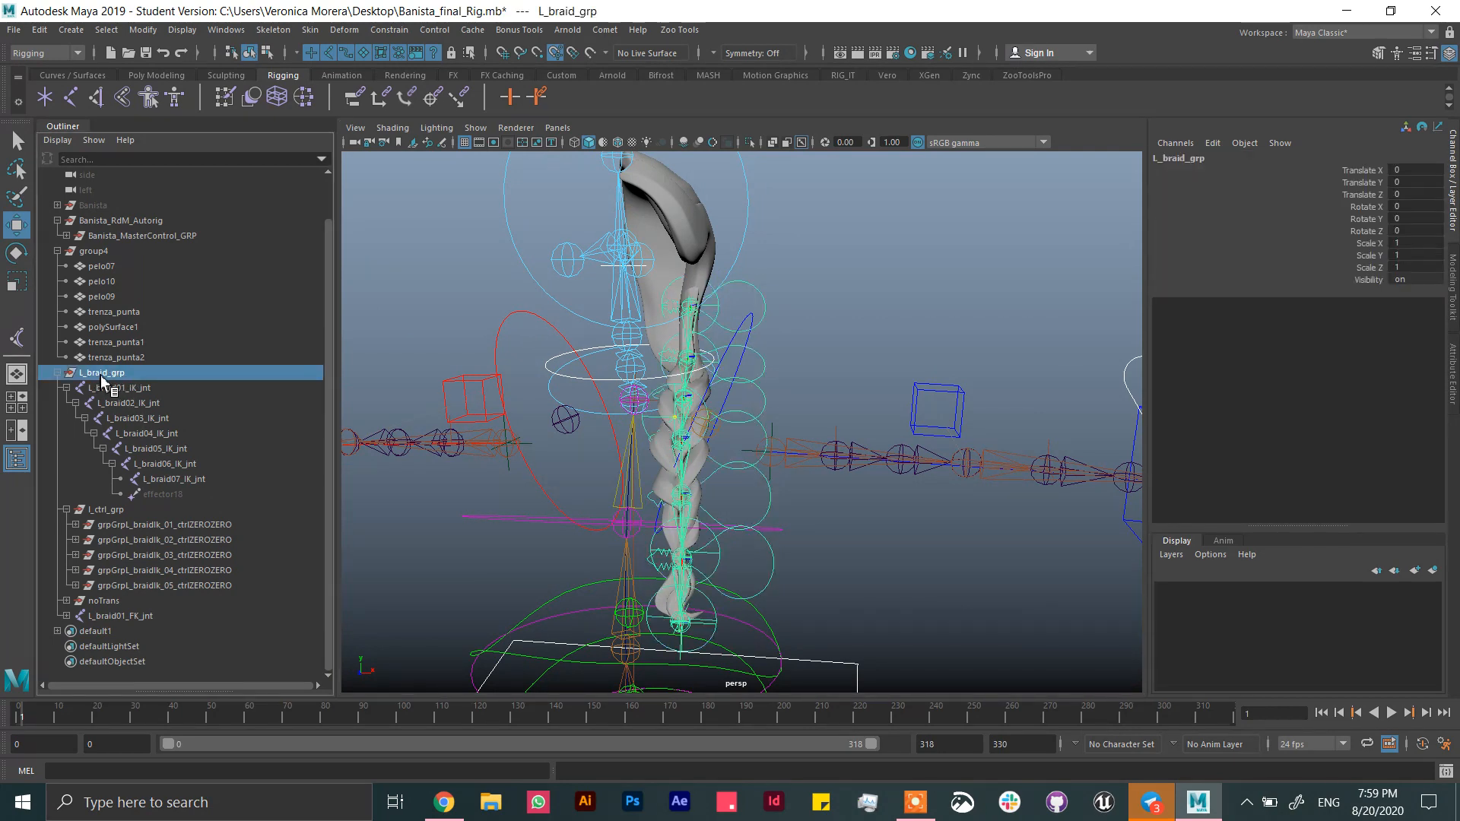
pyautogui.scroll(-3, 843, 481)
pyautogui.keyDown('alt'); pyautogui.moveTo(819, 479); pyautogui.dragTo(684, 460); pyautogui.keyUp('alt')
pyautogui.keyDown('alt'); pyautogui.moveTo(685, 460); pyautogui.dragTo(679, 415, button='middle'); pyautogui.keyUp('alt')
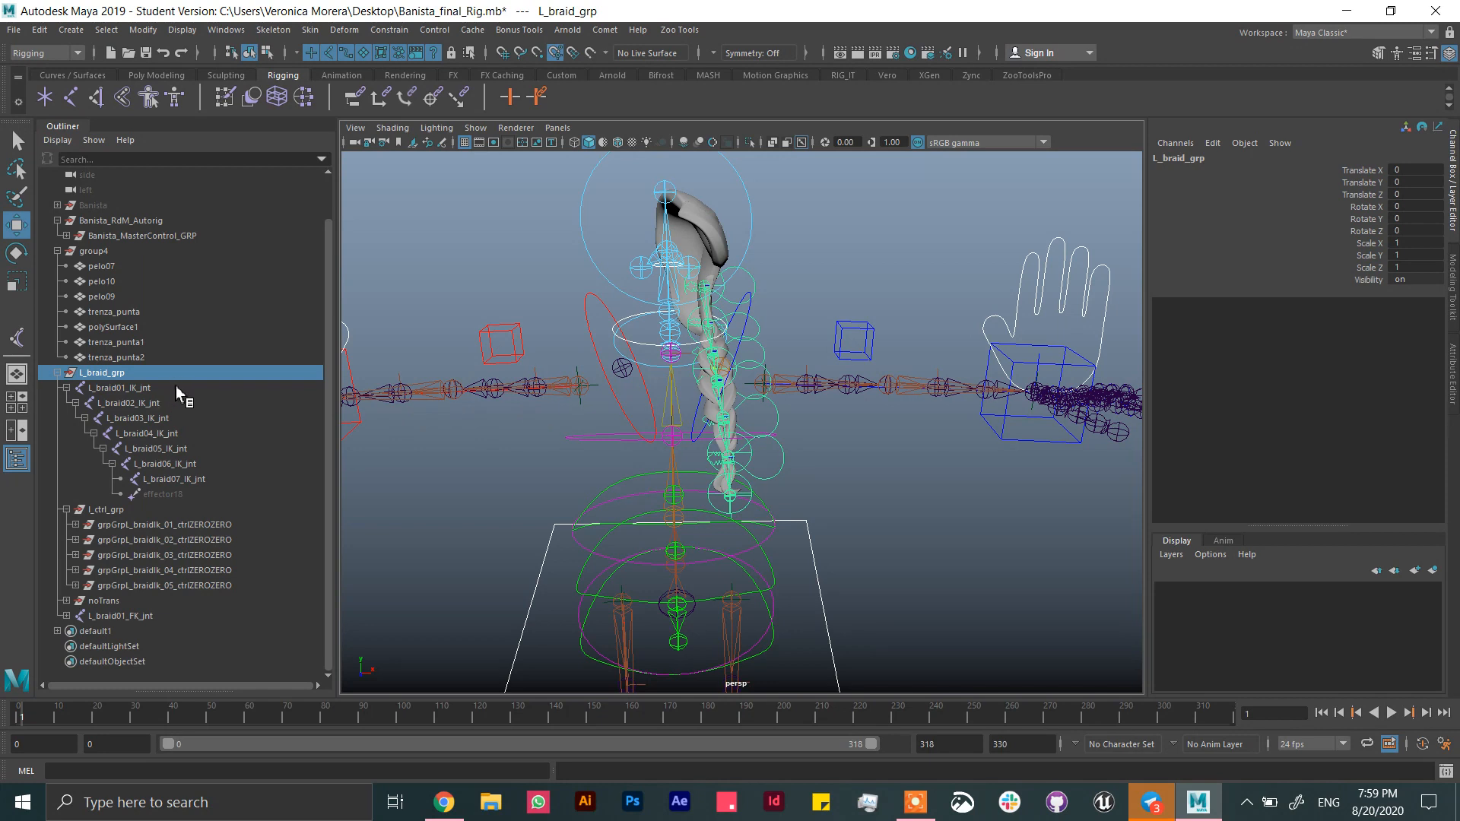
pyautogui.hotkey('ctrl', 'g')
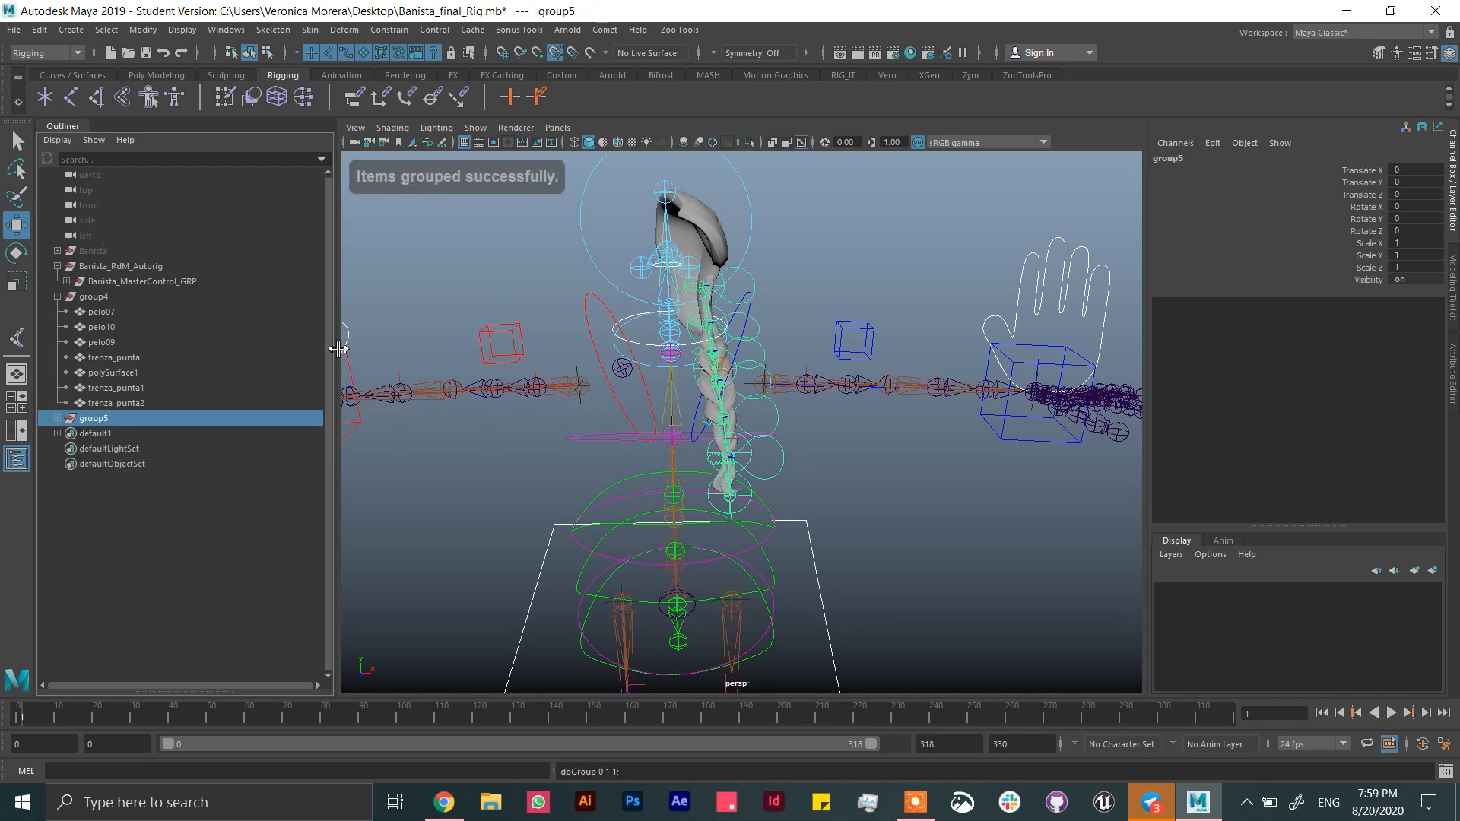
pyautogui.doubleClick(95, 418)
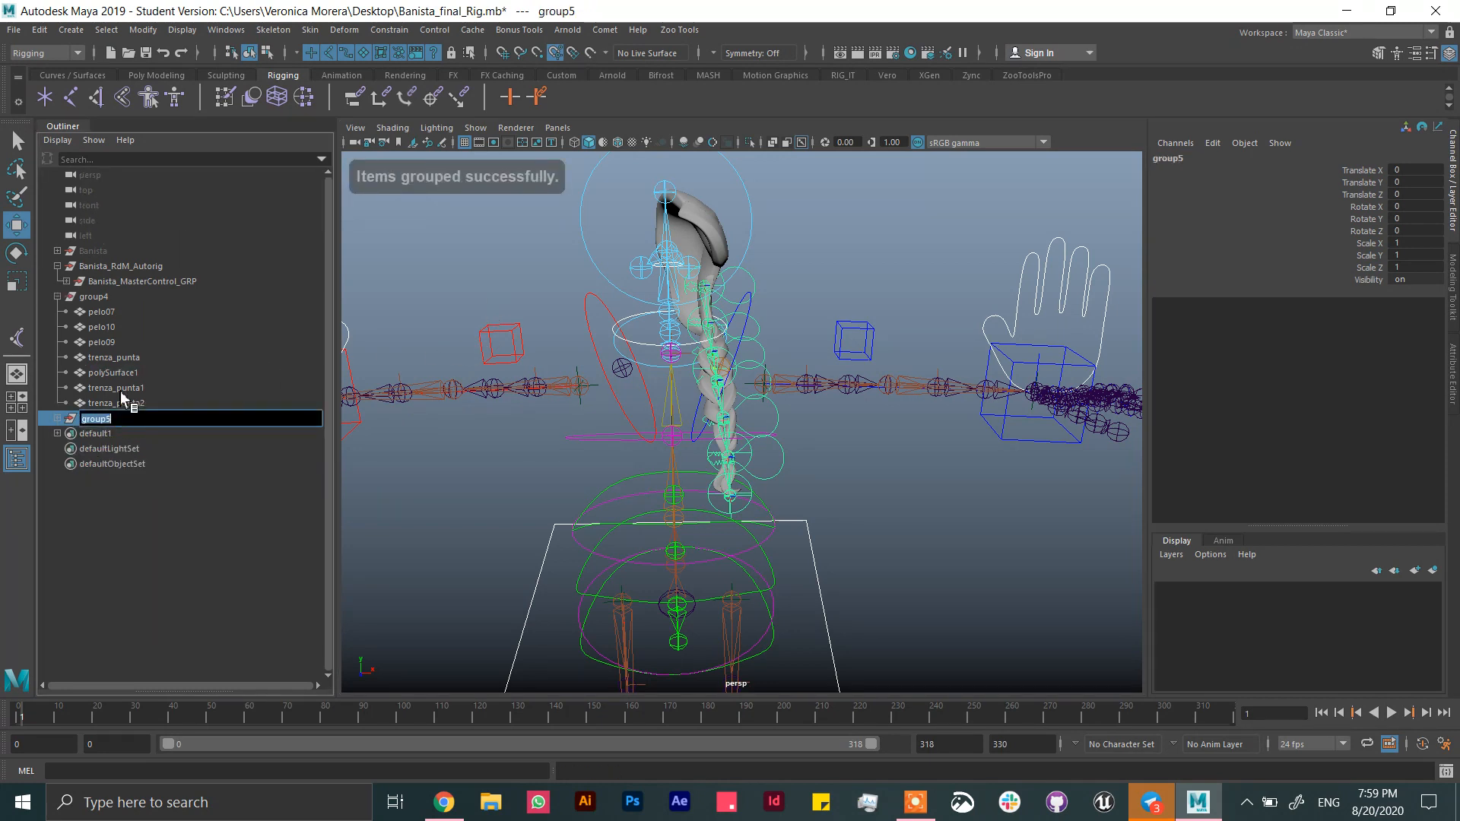
pyautogui.write('braidMater_')
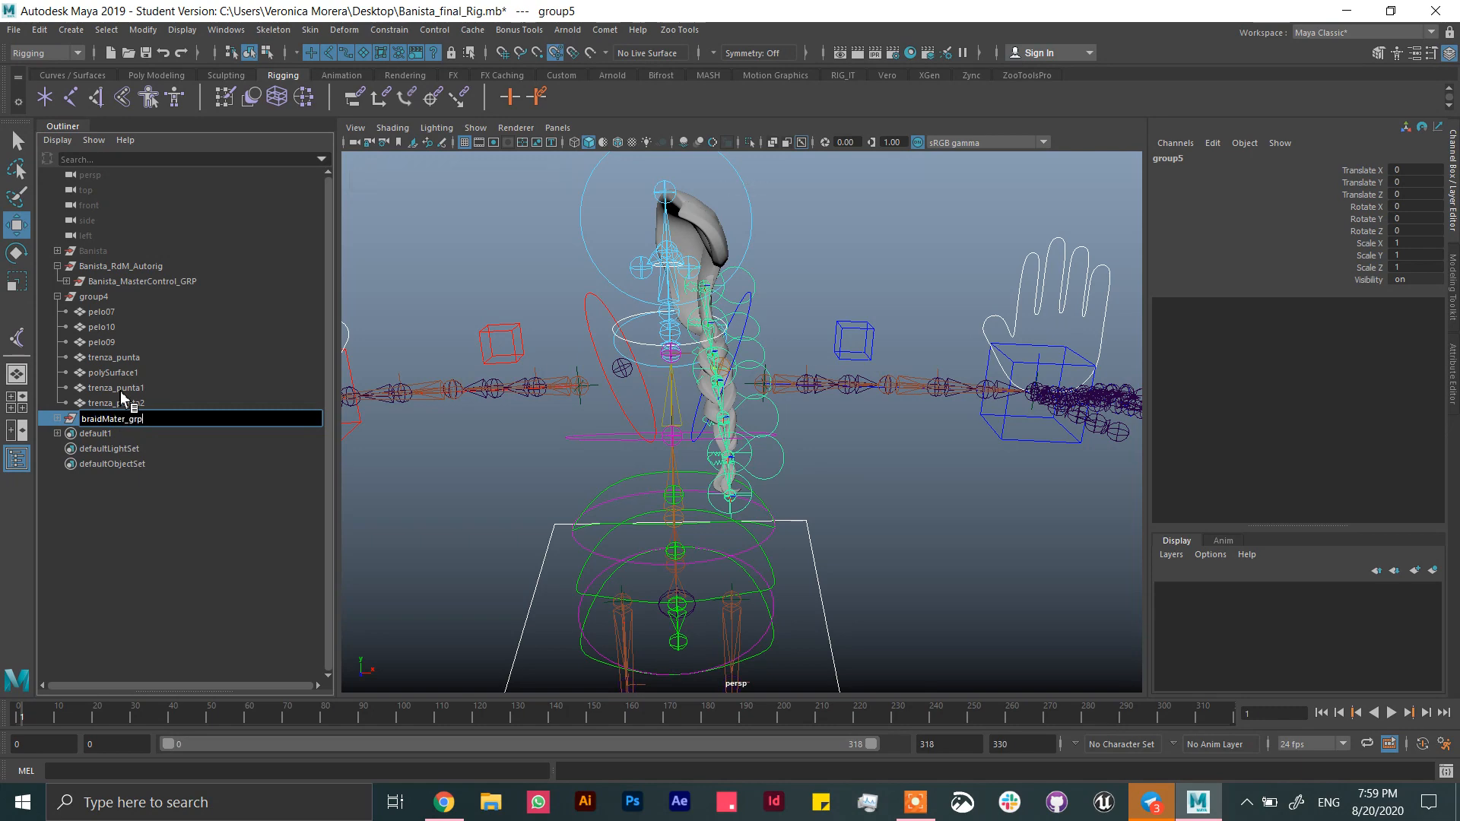
pyautogui.press('Return')
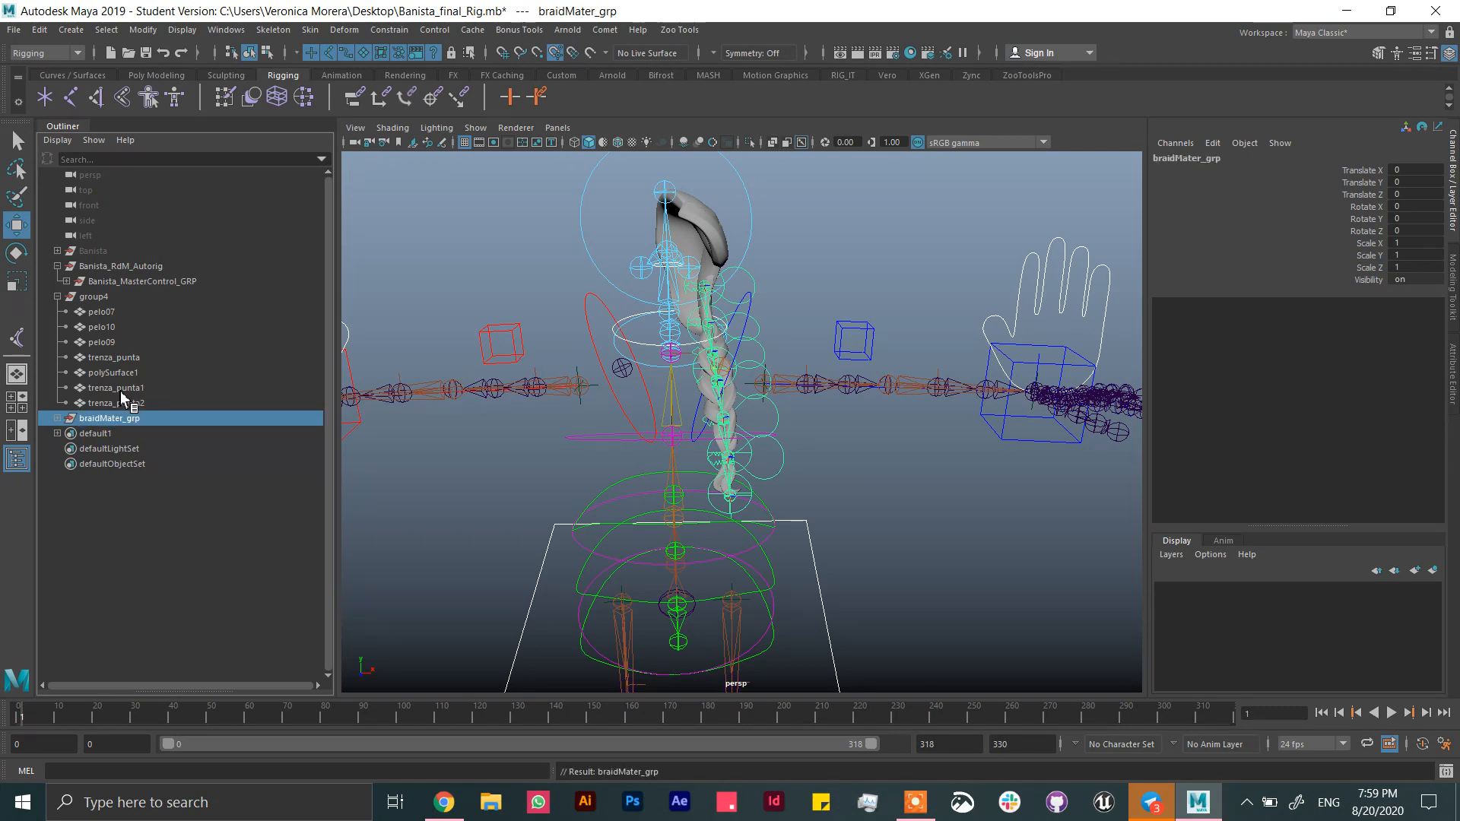
# - Parent-constrain braidMater_grp to the head control Head_CC and expand the group in the hierarchy
pyautogui.keyDown('alt'); pyautogui.moveTo(735, 611); pyautogui.dragTo(708, 266); pyautogui.keyUp('alt')
pyautogui.scroll(5, 784, 319)
pyautogui.keyDown('alt'); pyautogui.moveTo(792, 337); pyautogui.dragTo(783, 514, button='middle'); pyautogui.keyUp('alt')
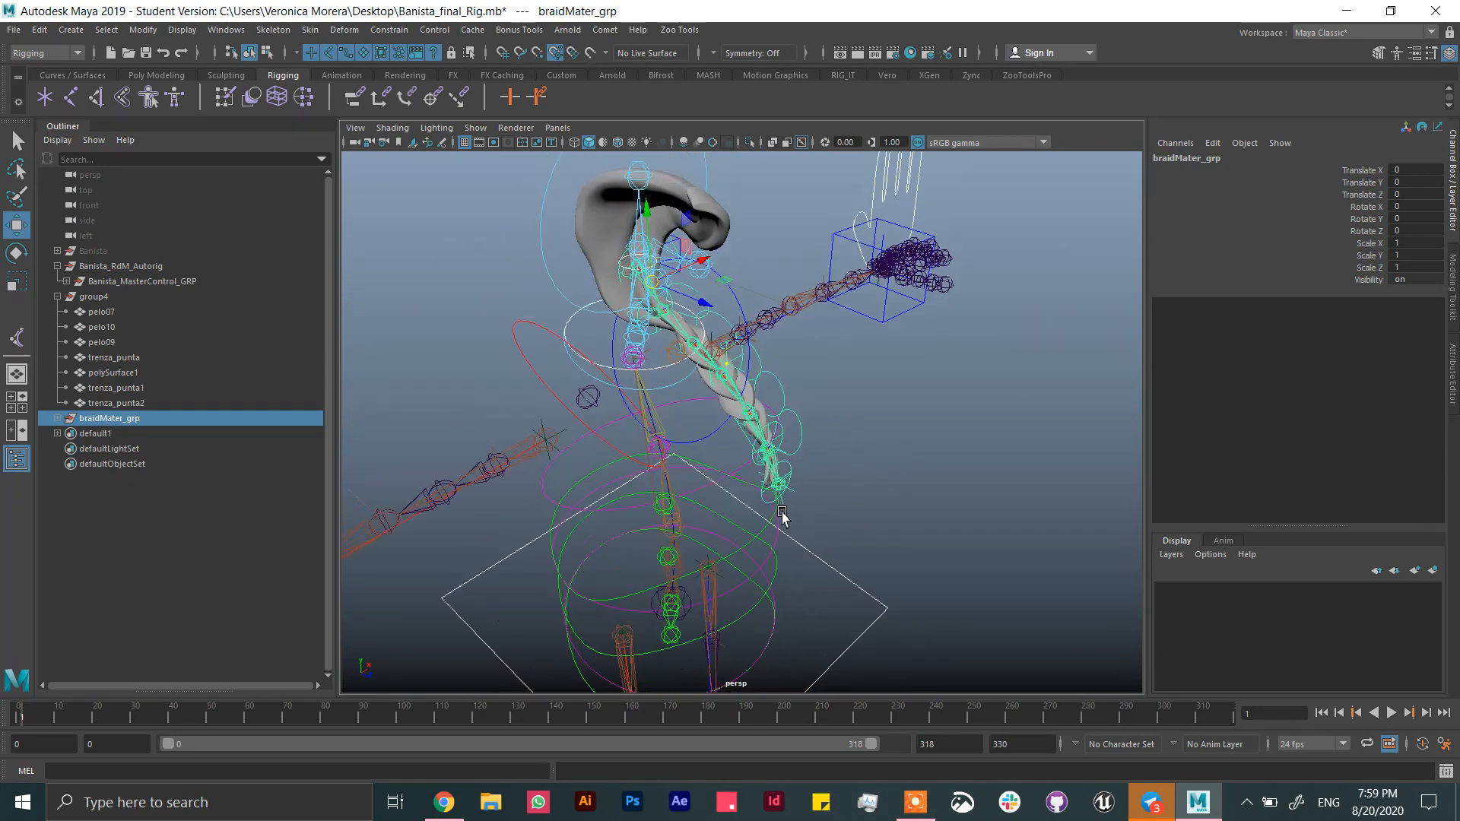
pyautogui.keyDown('alt'); pyautogui.moveTo(784, 514); pyautogui.dragTo(736, 367); pyautogui.keyUp('alt')
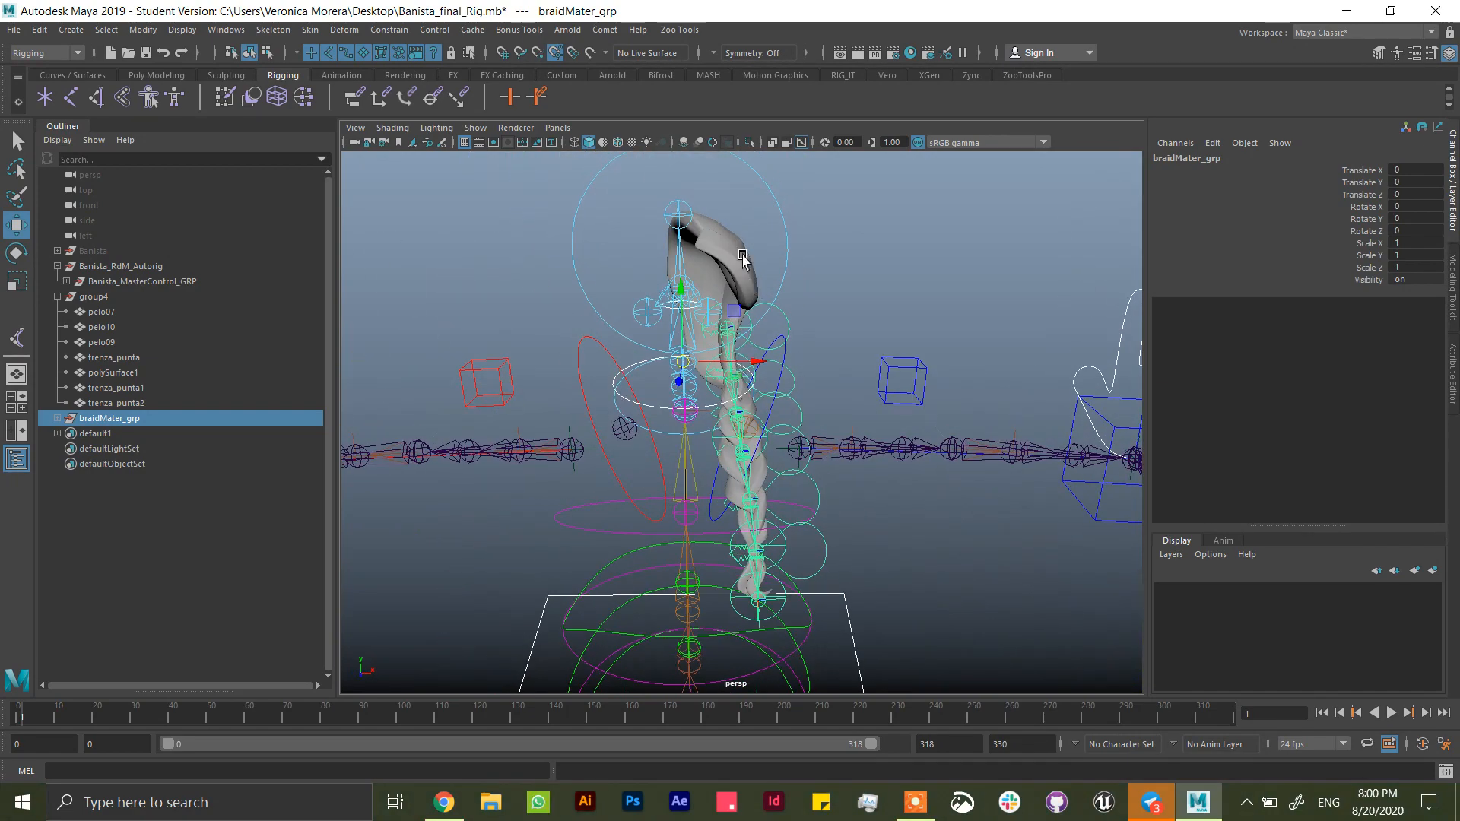
pyautogui.click(776, 259)
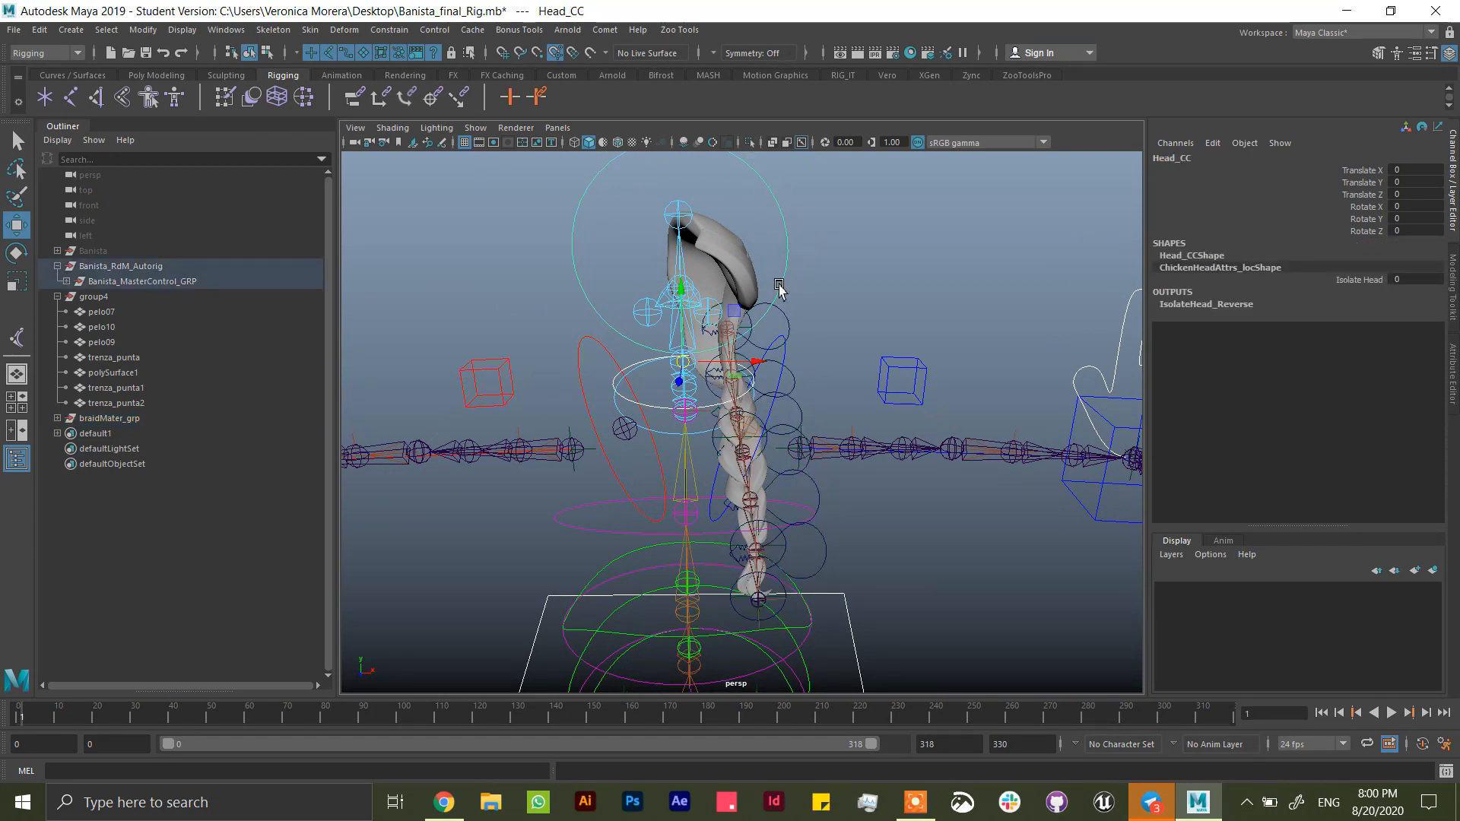
pyautogui.click(110, 419)
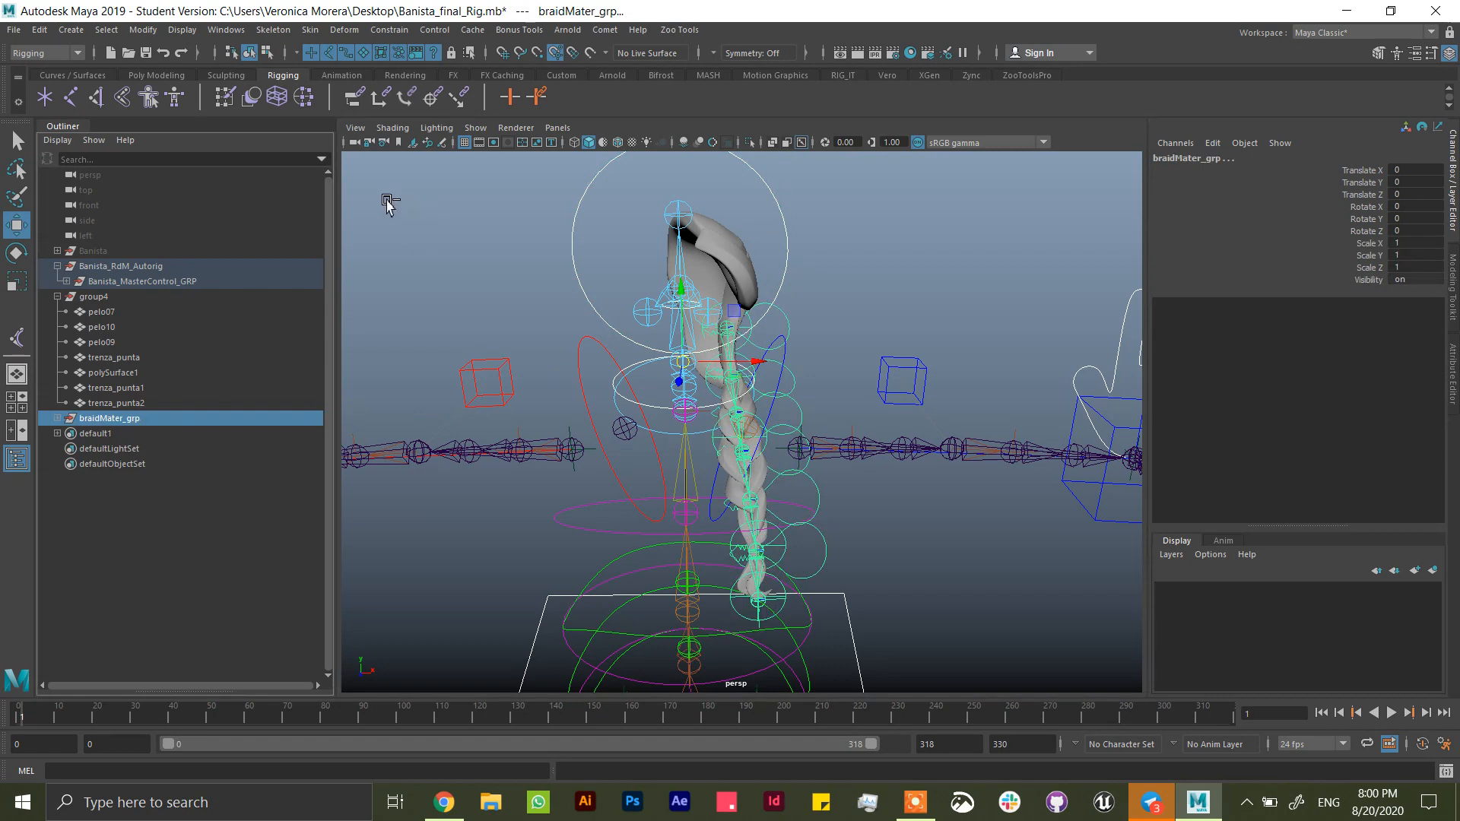
pyautogui.click(356, 99)
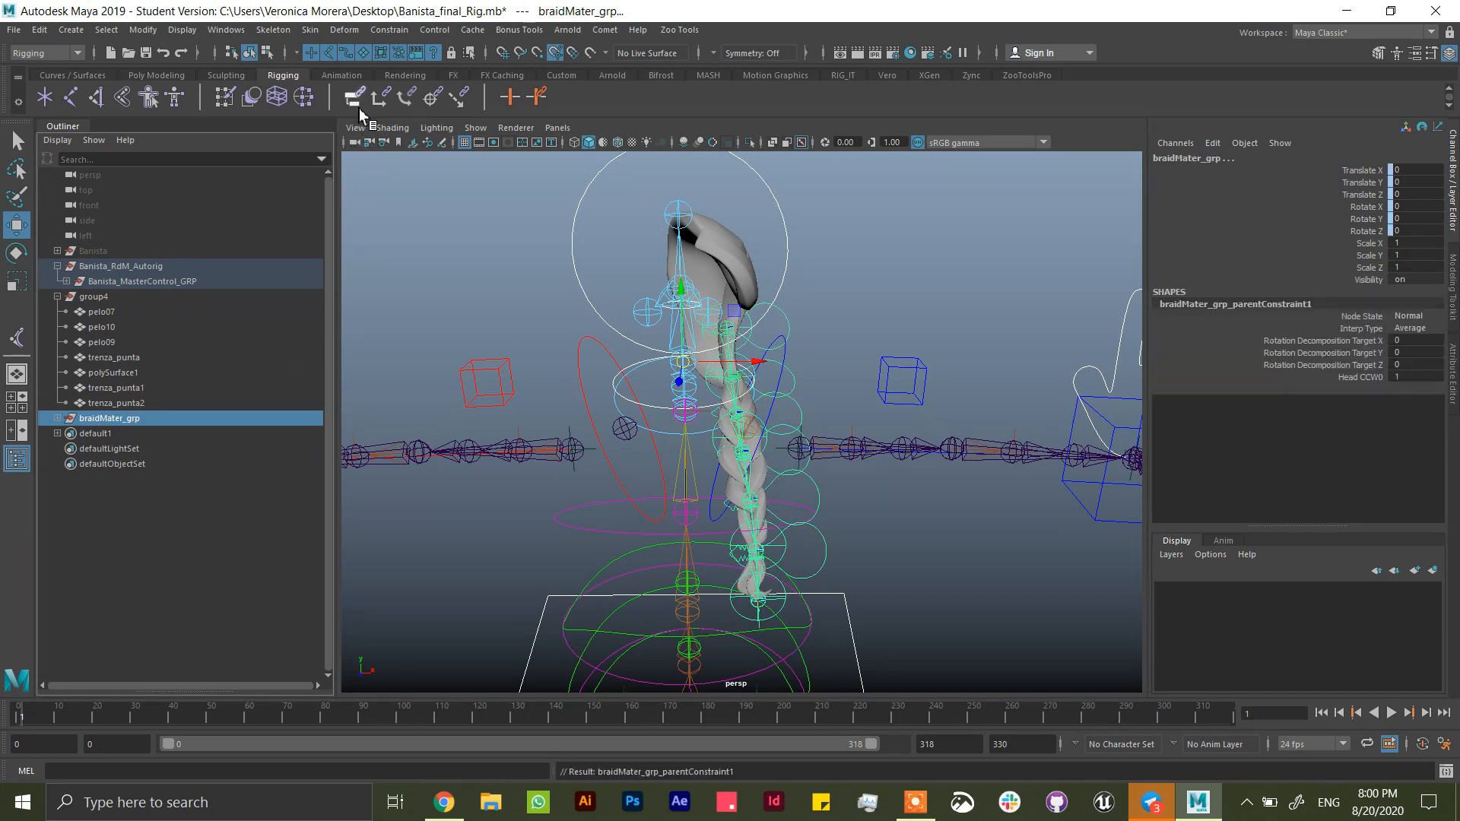
pyautogui.click(59, 419)
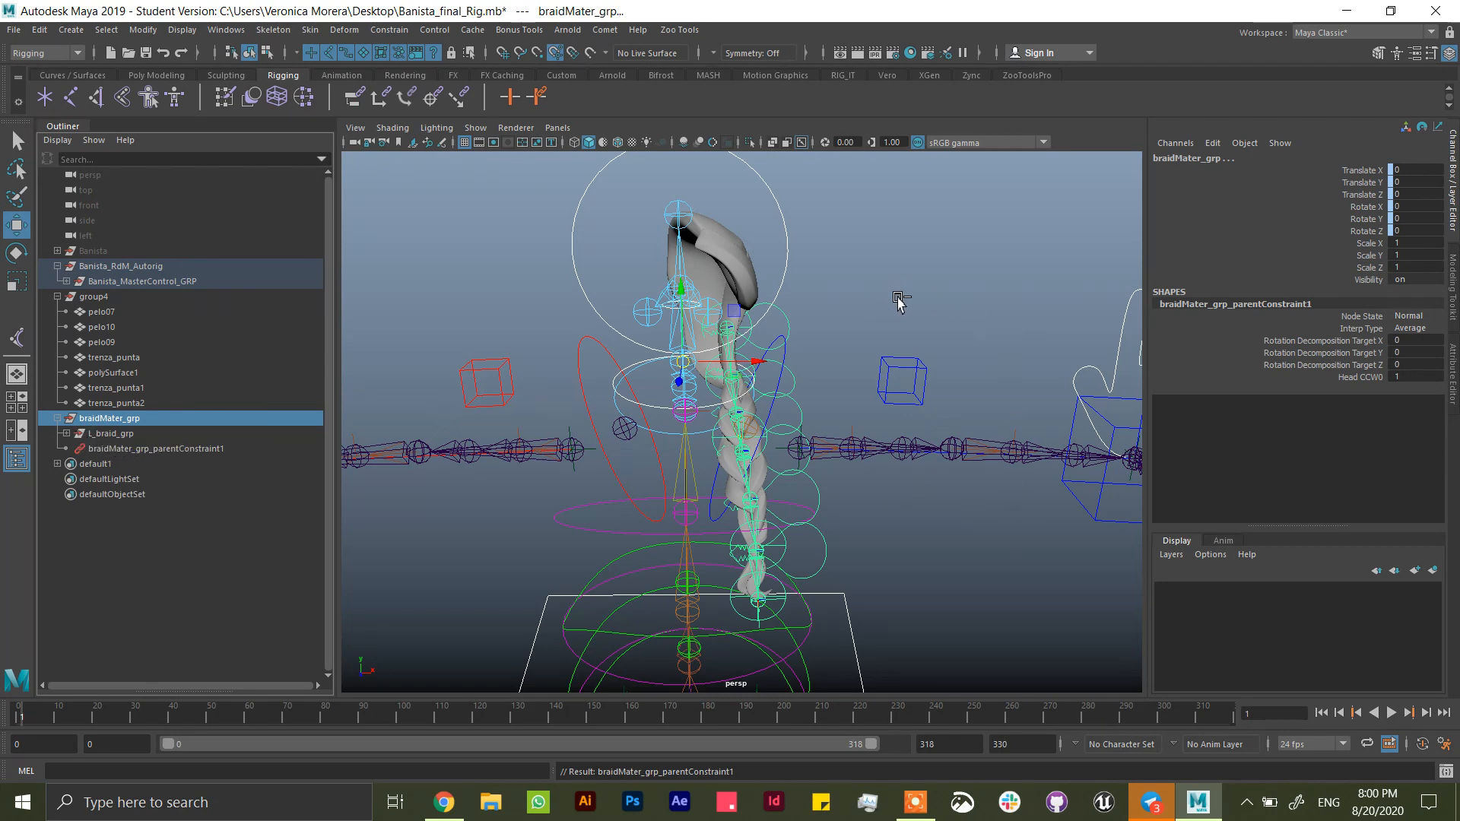
pyautogui.click(917, 321)
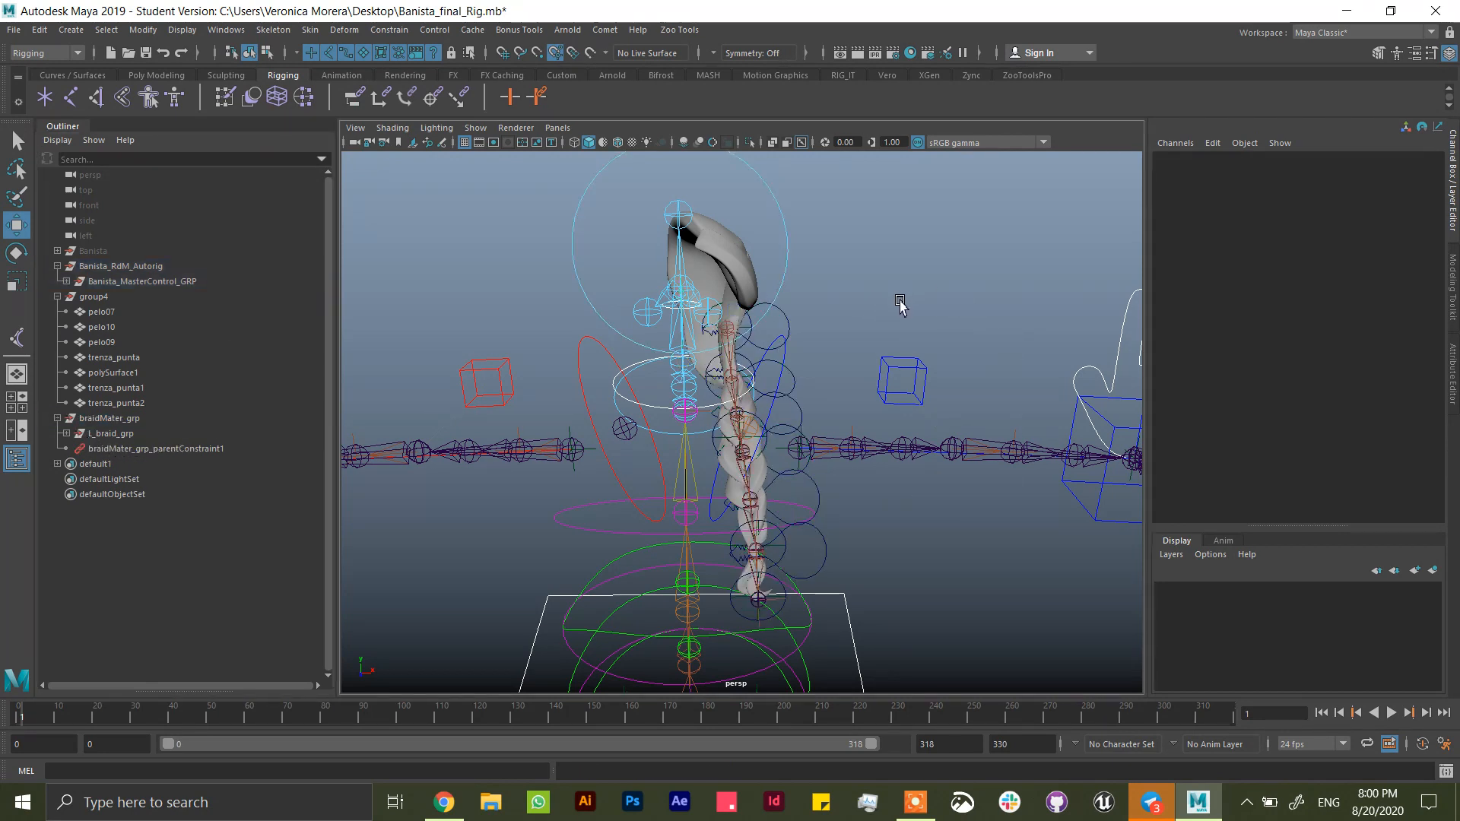
# - Test-rotate the head control Head_CC to check that the braid follows, and undo the rotations
pyautogui.click(789, 260)
pyautogui.press('e')
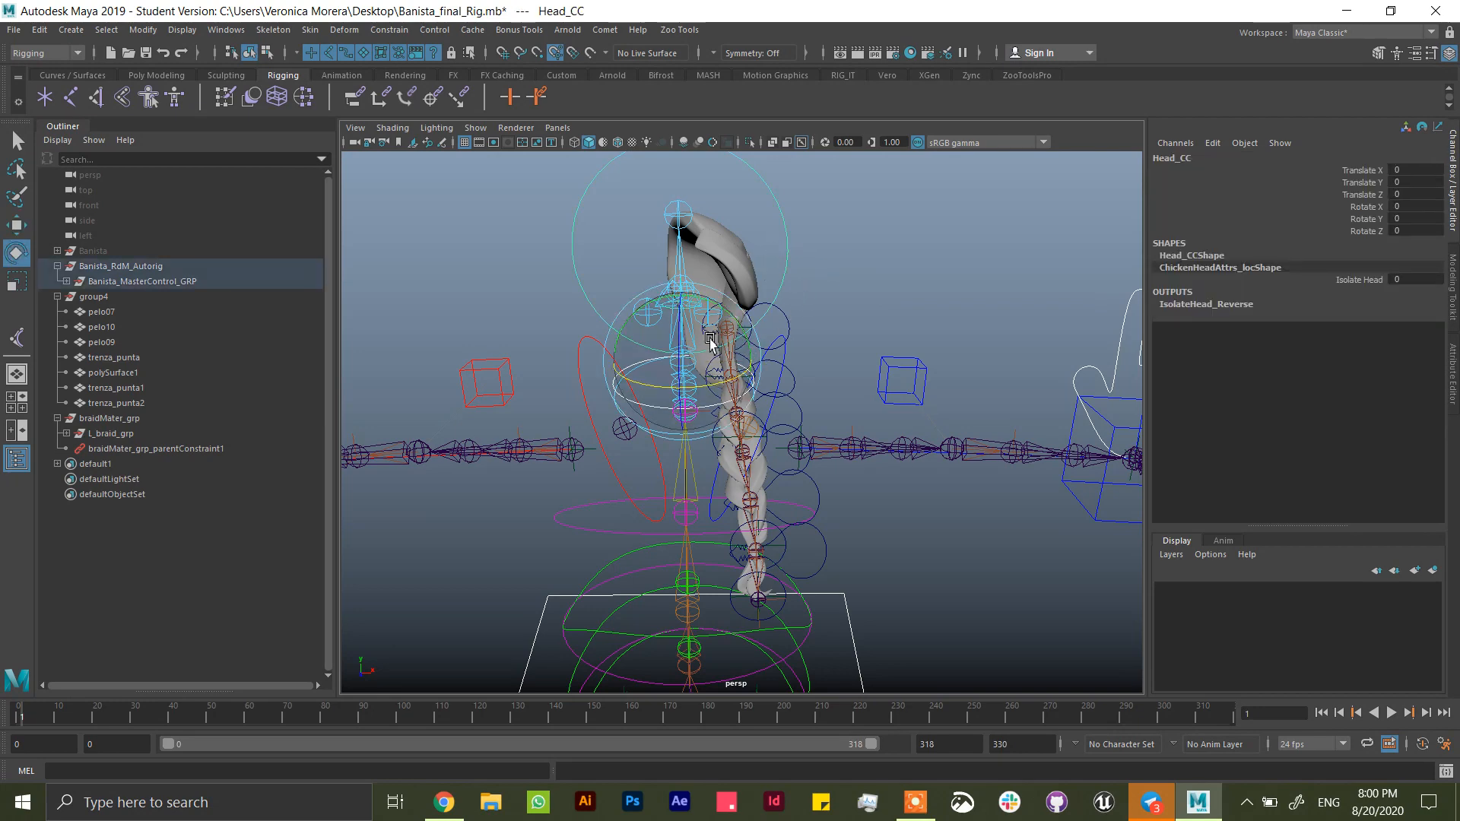
pyautogui.moveTo(711, 326); pyautogui.dragTo(707, 367)
pyautogui.hotkey('ctrl', 'z')
pyautogui.hotkey('ctrl', 'z')
pyautogui.hotkey('ctrl', 'z')
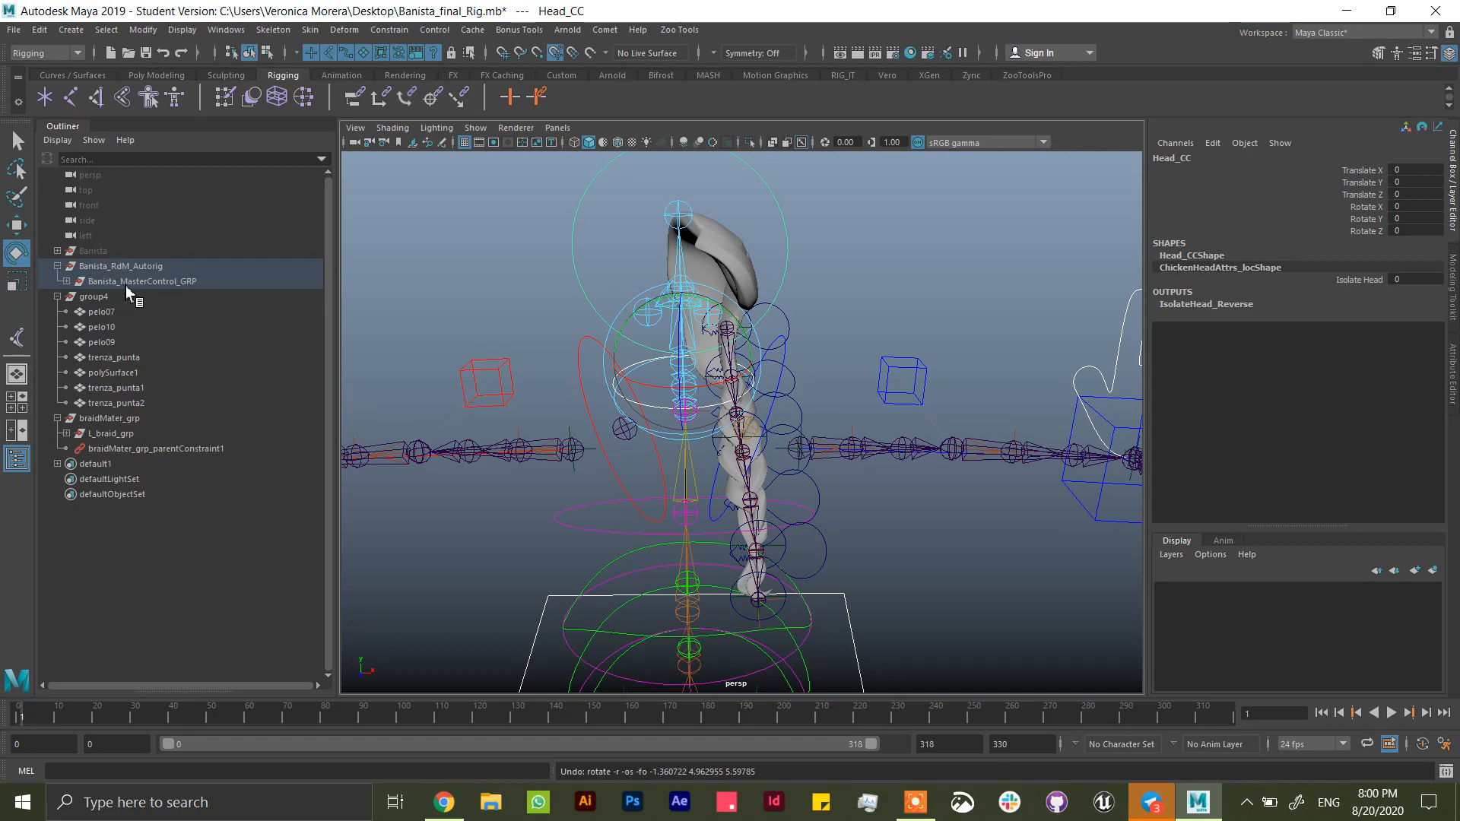
# - Unhide the Banista character model group
pyautogui.click(99, 250)
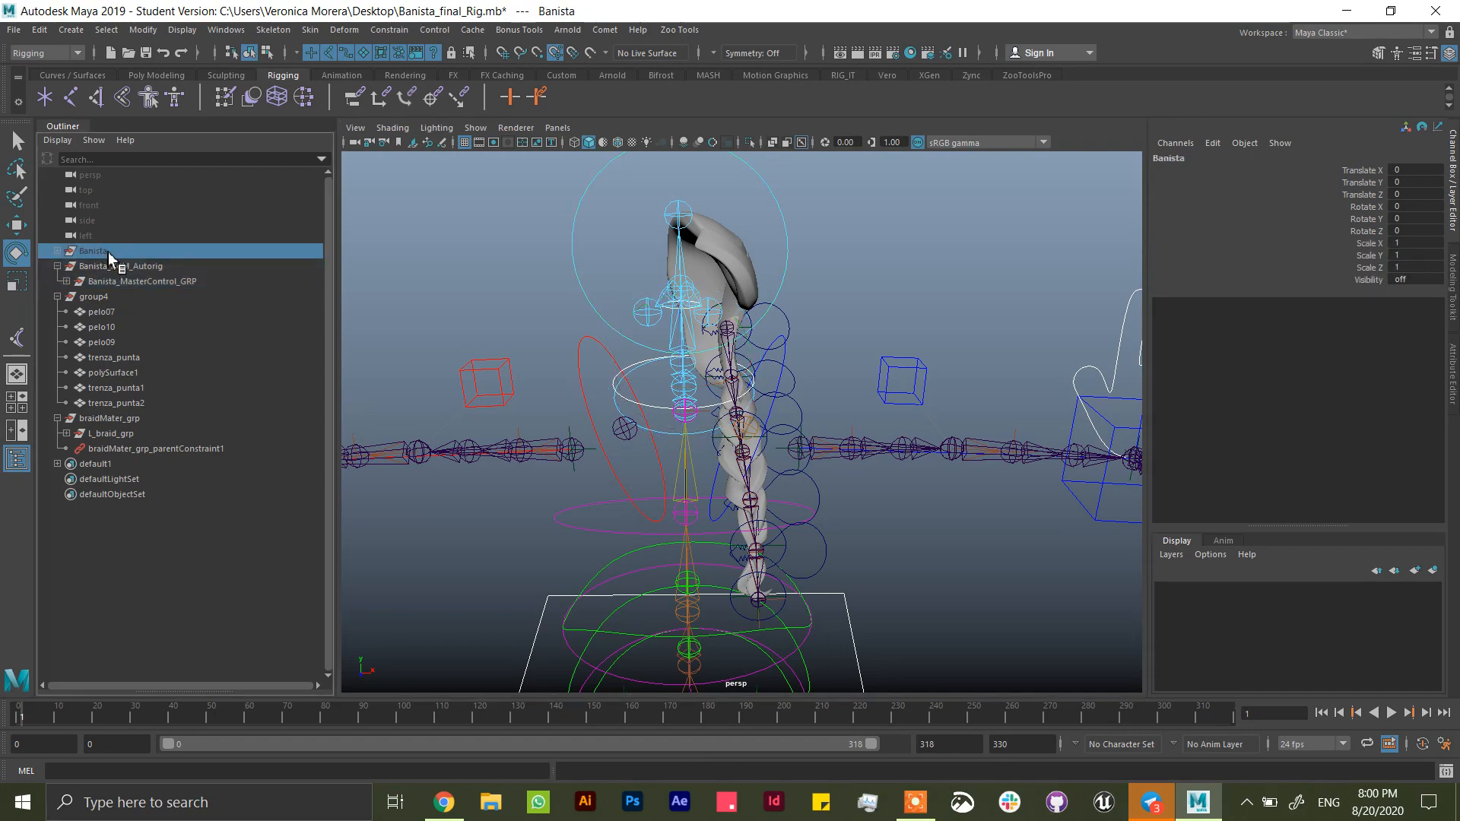
pyautogui.hotkey('shift', 'h')
pyautogui.click(914, 327)
pyautogui.keyDown('alt'); pyautogui.moveTo(914, 326); pyautogui.dragTo(764, 346); pyautogui.keyUp('alt')
pyautogui.scroll(2, 853, 411)
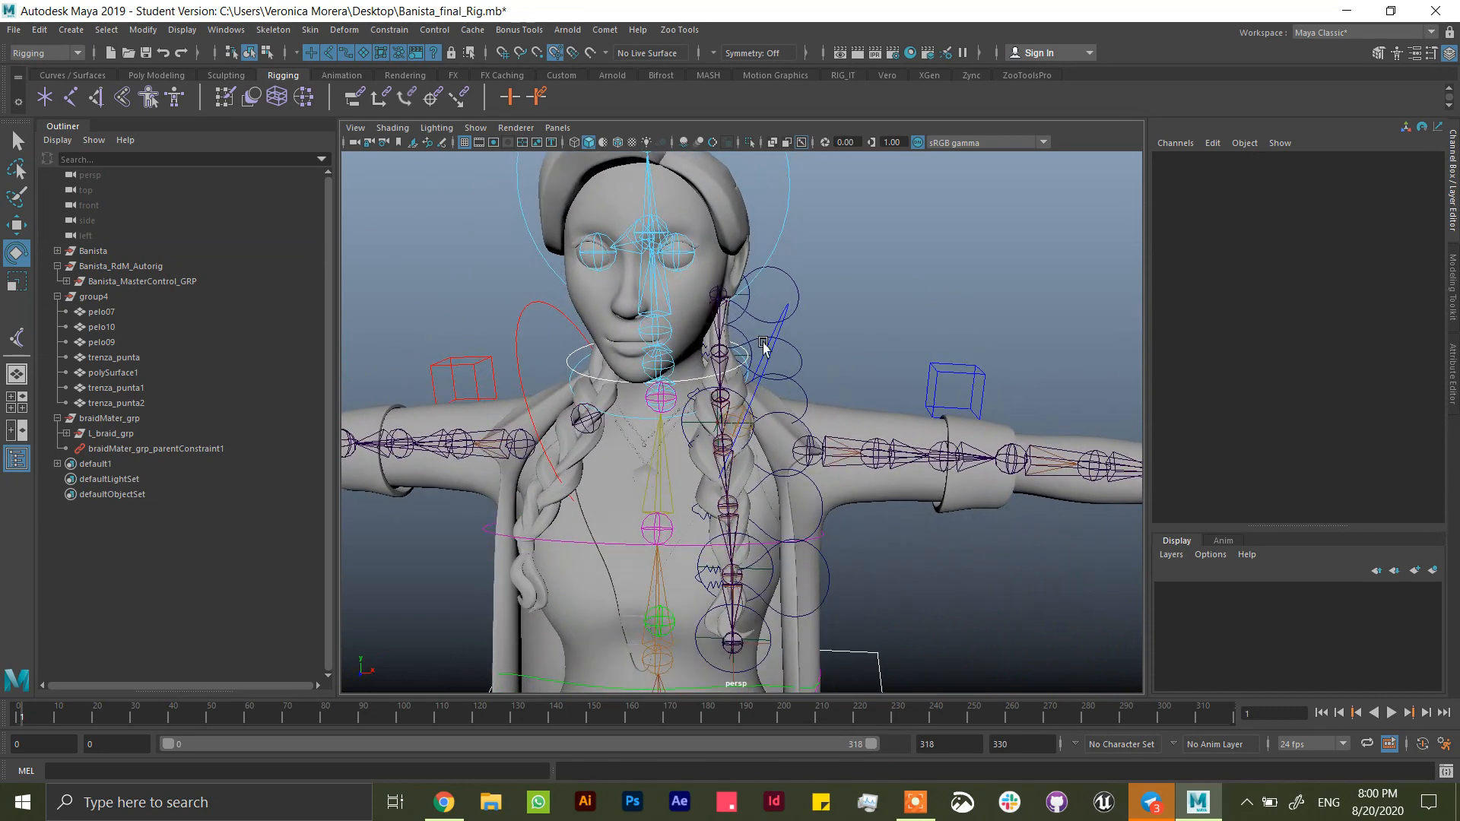
# - Bind the hair meshes pelo07, pelo10 and pelo09 to the joints L_braid01_FK_jnt through L_braid06_FK_jnt and the head joint Head_JJ with Bind Skin
pyautogui.click(736, 327)
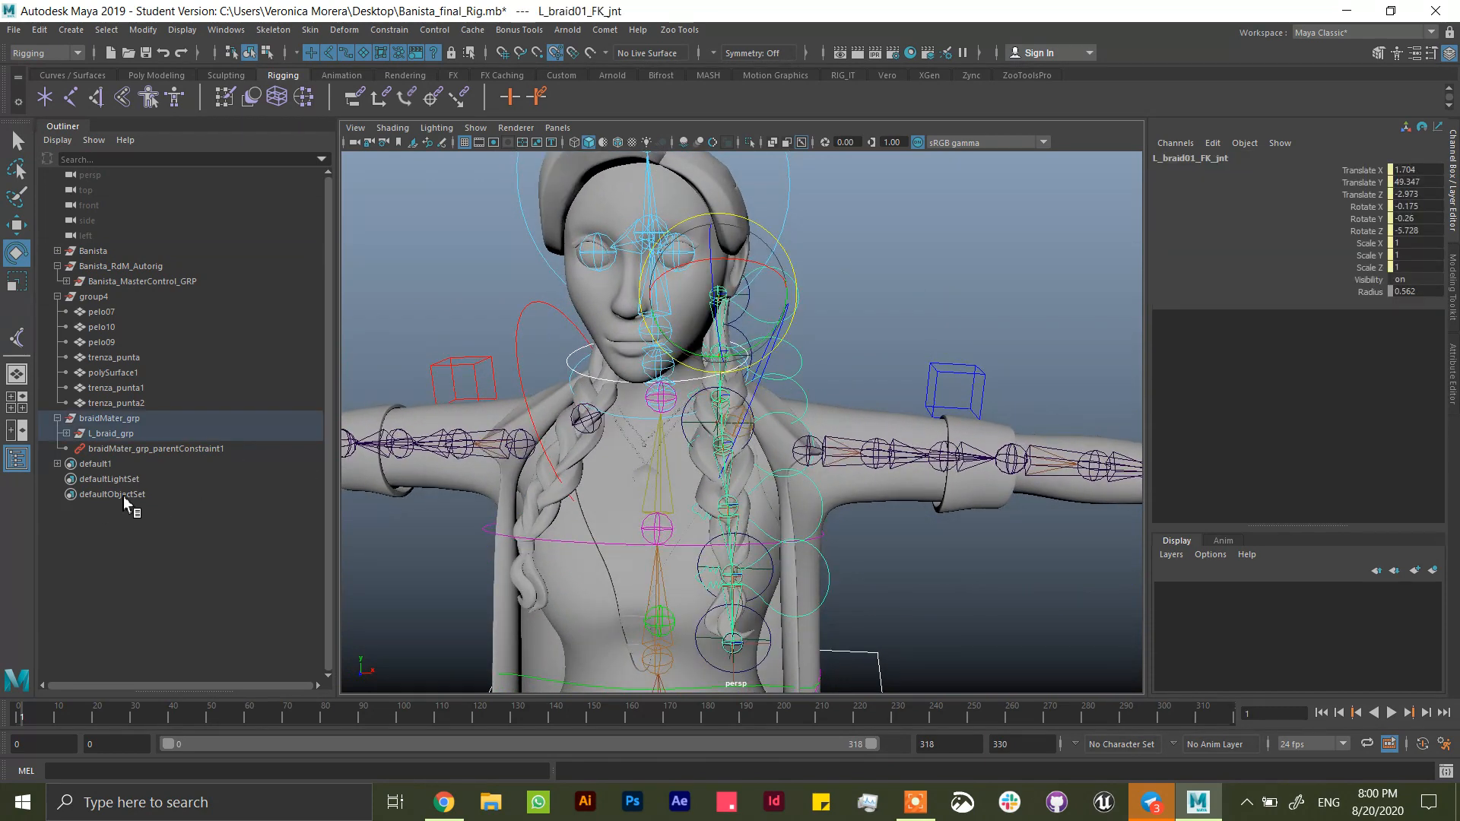
pyautogui.press('f')
pyautogui.keyDown('shift'); pyautogui.click(76, 495); pyautogui.keyUp('shift')
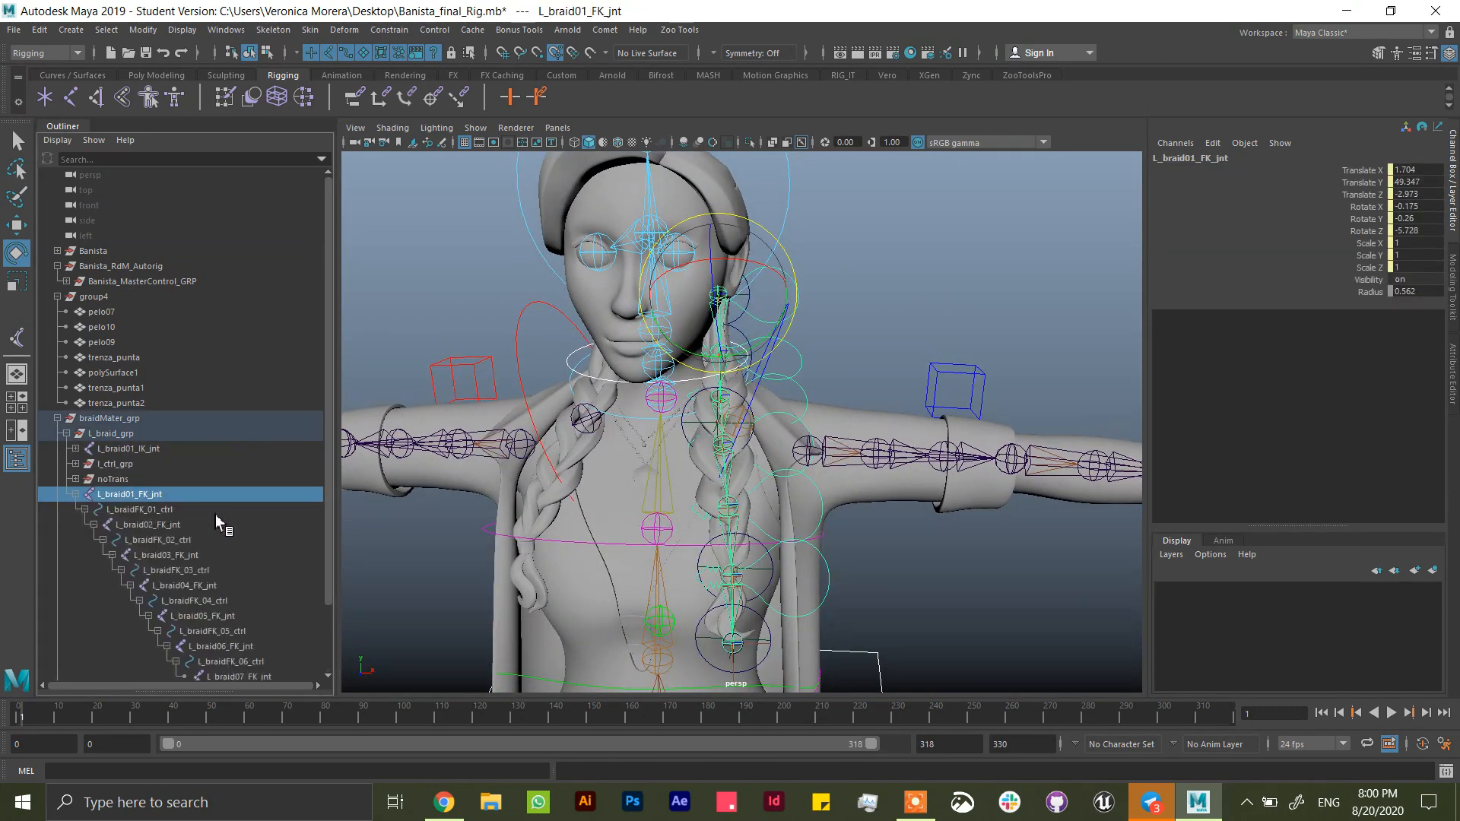
pyautogui.keyDown('ctrl'); pyautogui.click(190, 523); pyautogui.keyUp('ctrl')
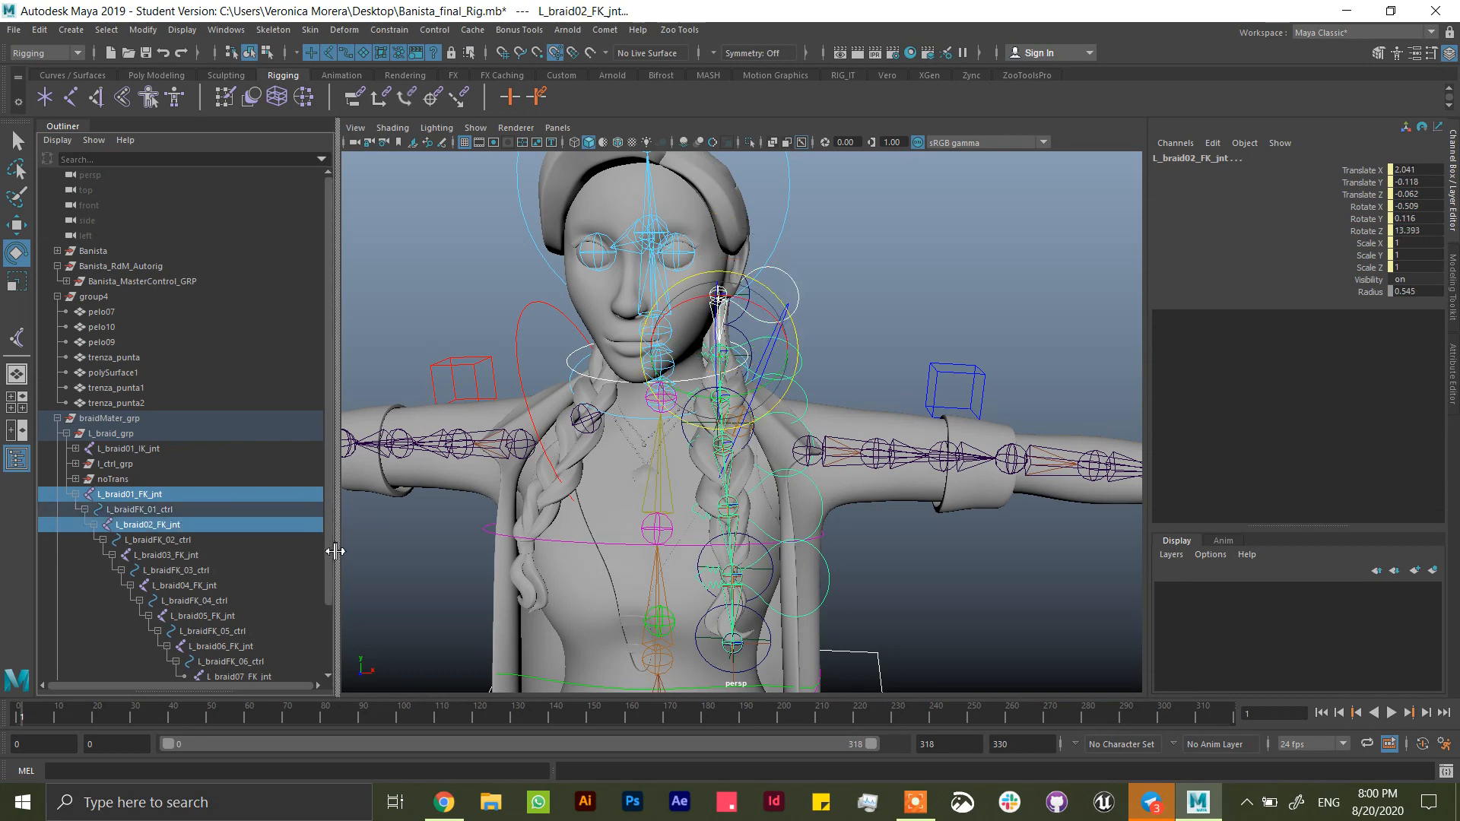
pyautogui.scroll(-3, 228, 532)
pyautogui.keyDown('ctrl'); pyautogui.click(171, 479); pyautogui.keyUp('ctrl')
pyautogui.keyDown('ctrl'); pyautogui.click(204, 509); pyautogui.keyUp('ctrl')
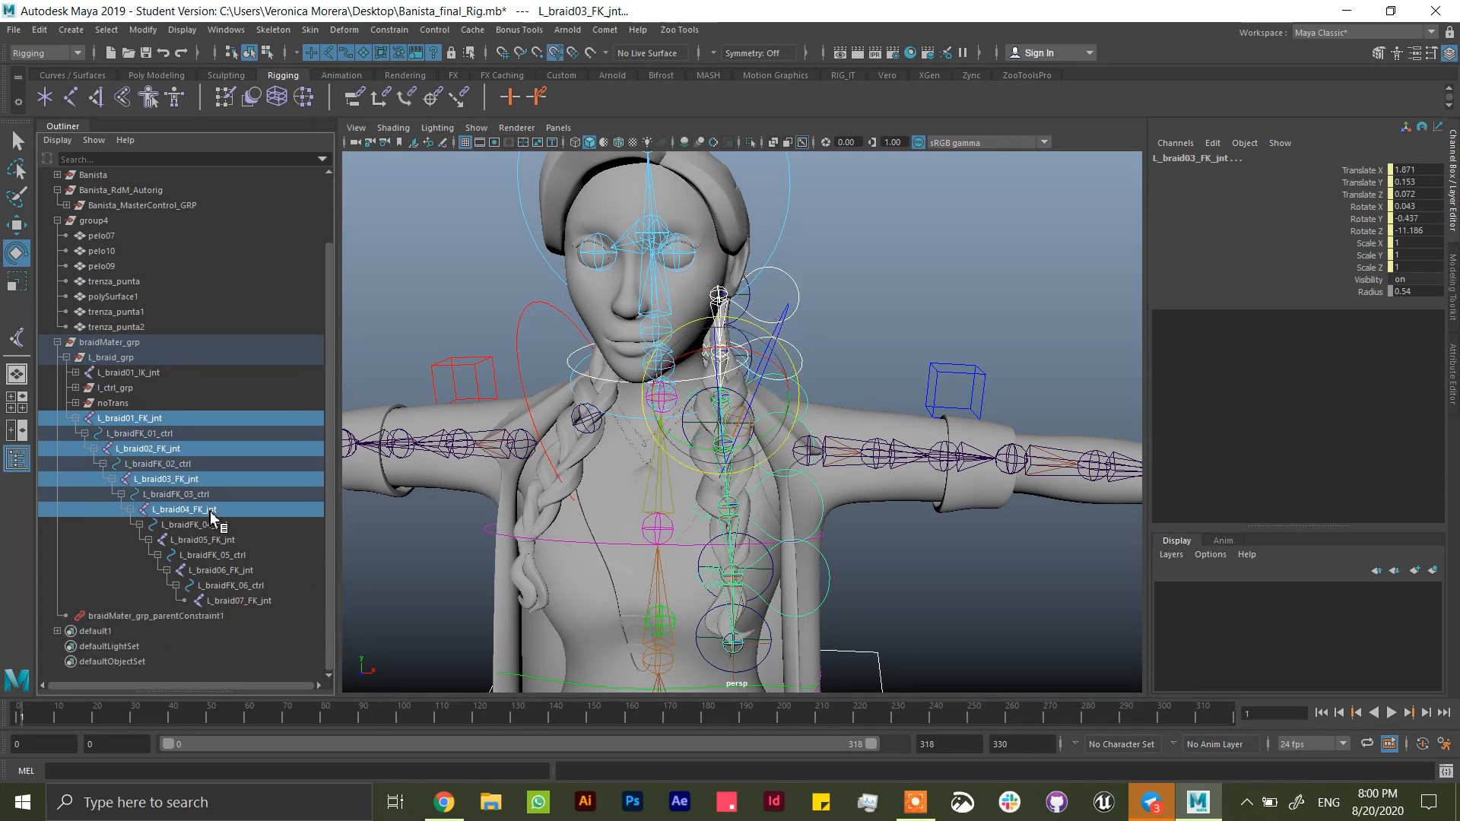
pyautogui.keyDown('ctrl'); pyautogui.click(225, 540); pyautogui.keyUp('ctrl')
pyautogui.keyDown('ctrl'); pyautogui.click(235, 570); pyautogui.keyUp('ctrl')
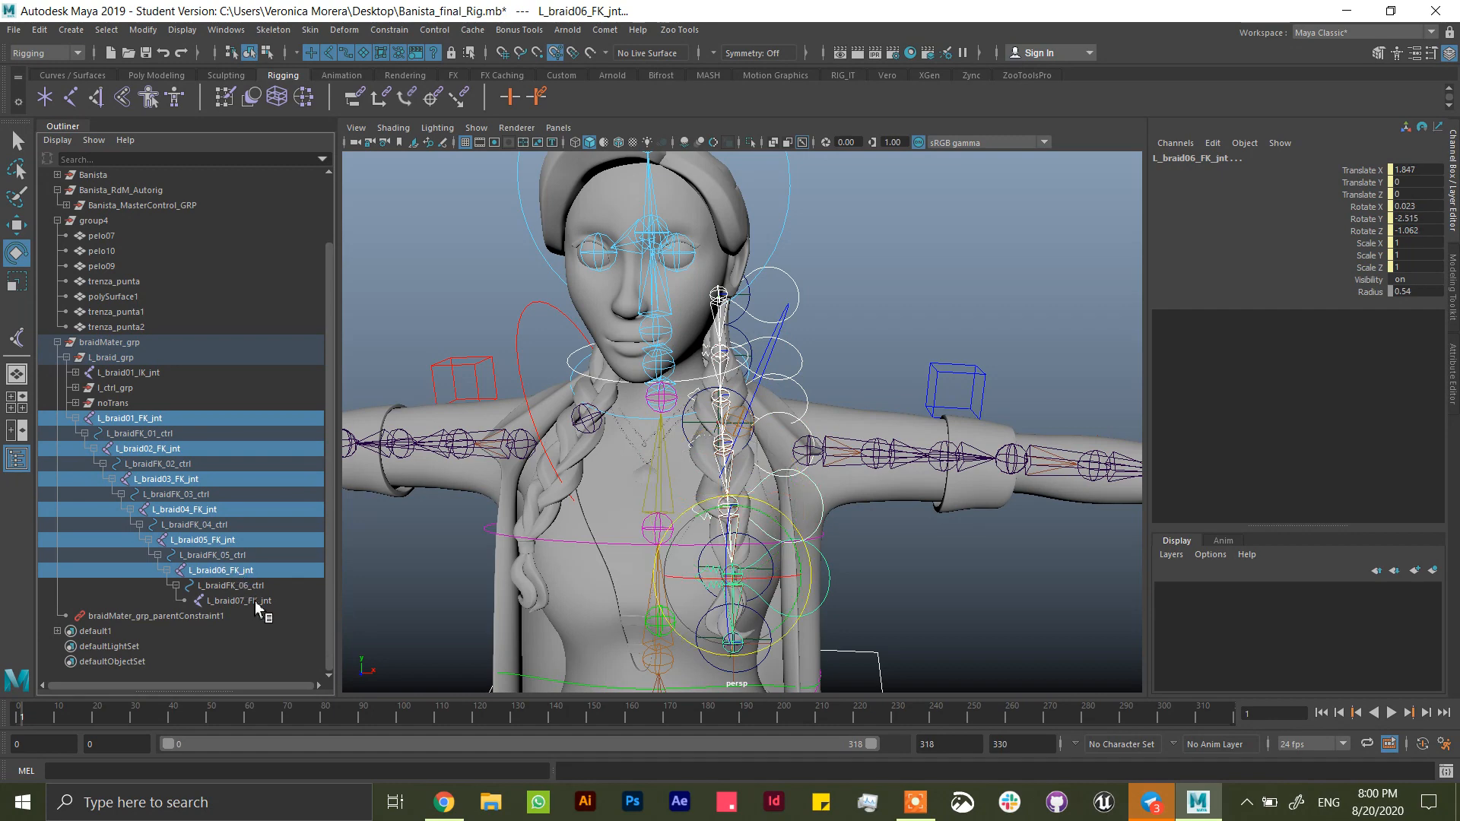
pyautogui.keyDown('ctrl'); pyautogui.click(254, 600); pyautogui.keyUp('ctrl')
pyautogui.keyDown('ctrl'); pyautogui.click(238, 601); pyautogui.keyUp('ctrl')
pyautogui.keyDown('ctrl'); pyautogui.click(114, 236); pyautogui.keyUp('ctrl')
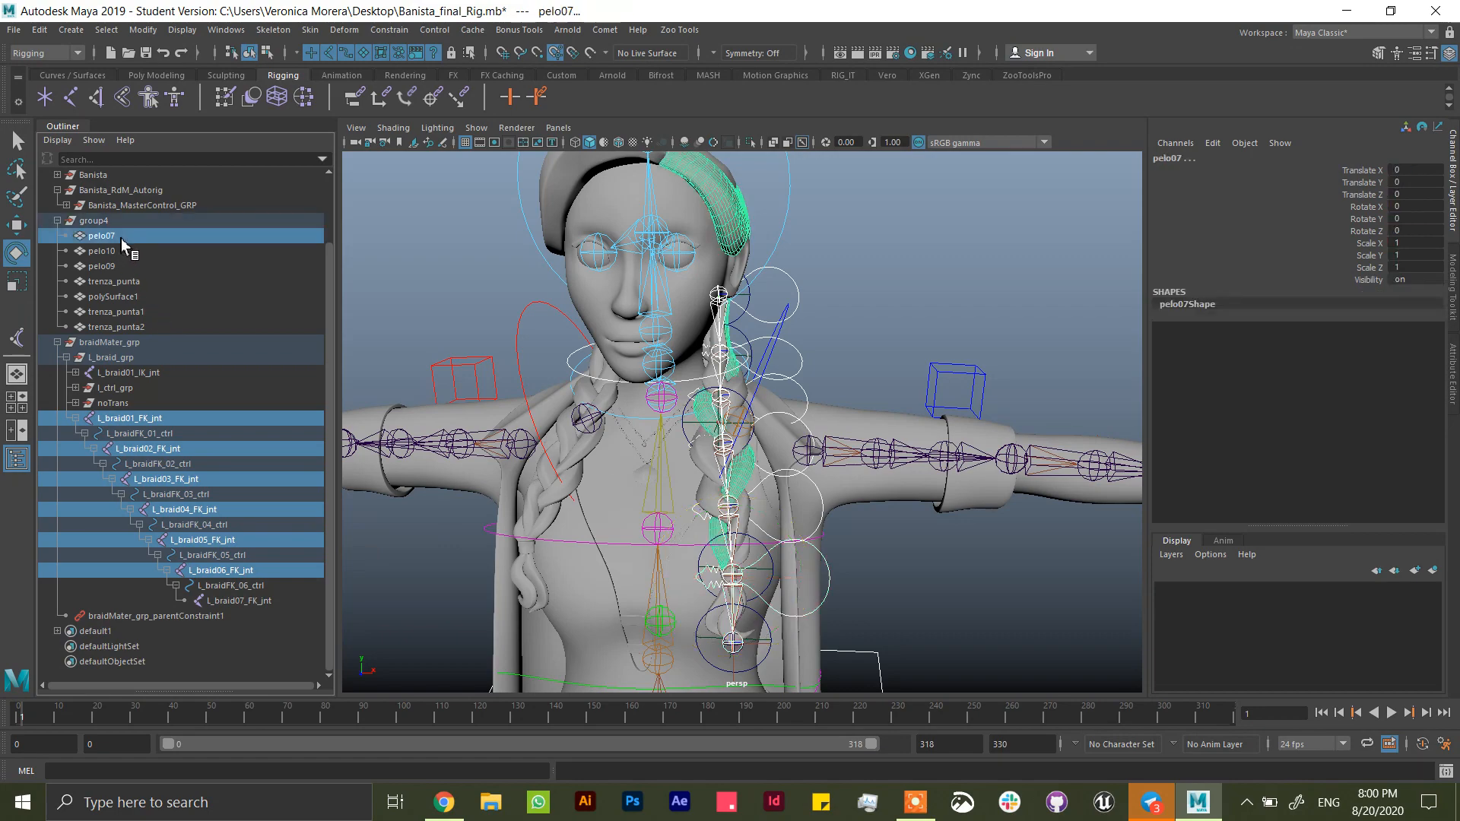
pyautogui.keyDown('ctrl'); pyautogui.click(118, 251); pyautogui.keyUp('ctrl')
pyautogui.keyDown('ctrl'); pyautogui.click(121, 267); pyautogui.keyUp('ctrl')
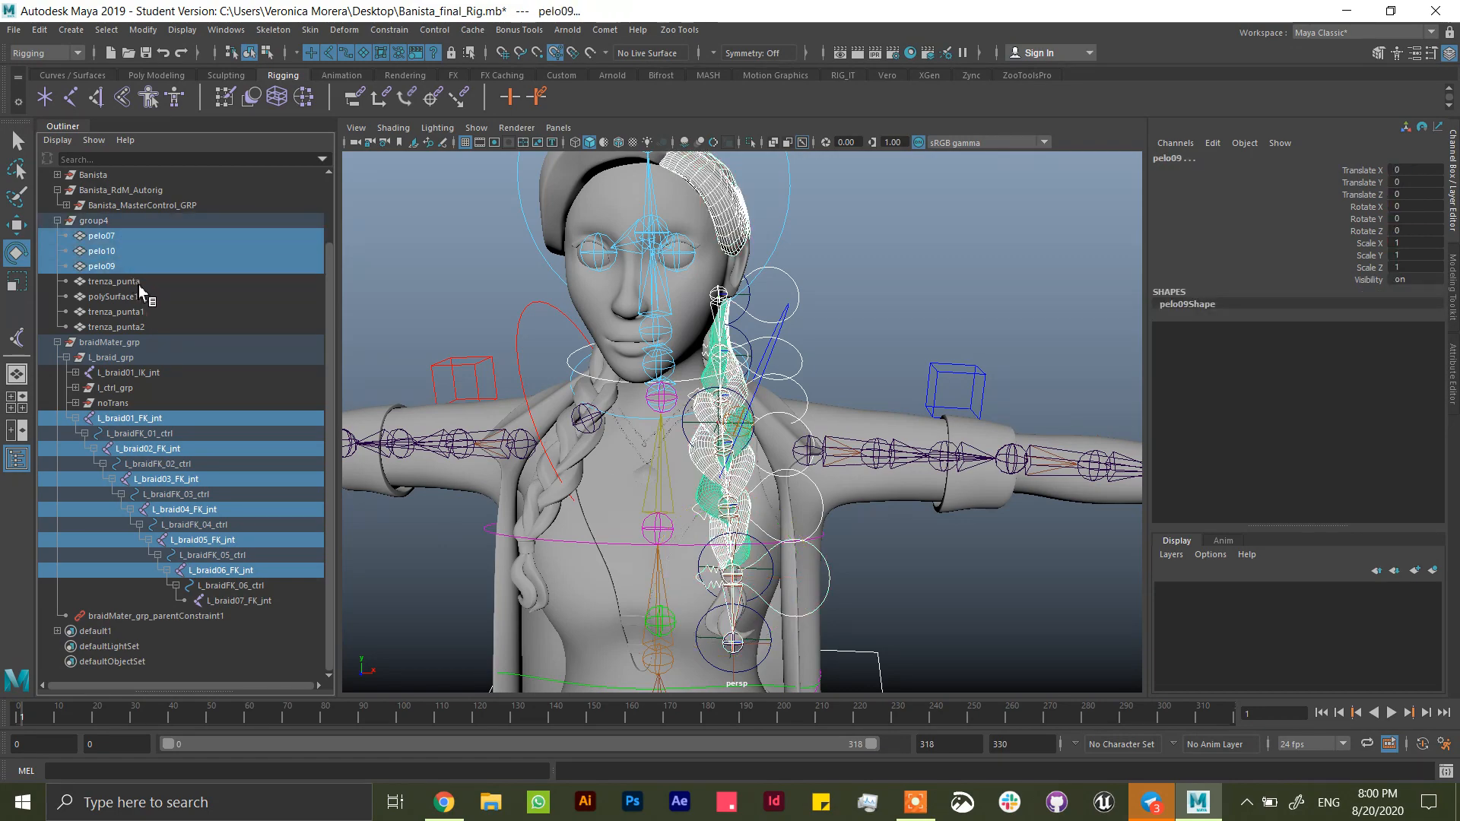
pyautogui.keyDown('alt'); pyautogui.moveTo(634, 356); pyautogui.dragTo(597, 354); pyautogui.keyUp('alt')
pyautogui.click(310, 30)
pyautogui.moveTo(472, 399)
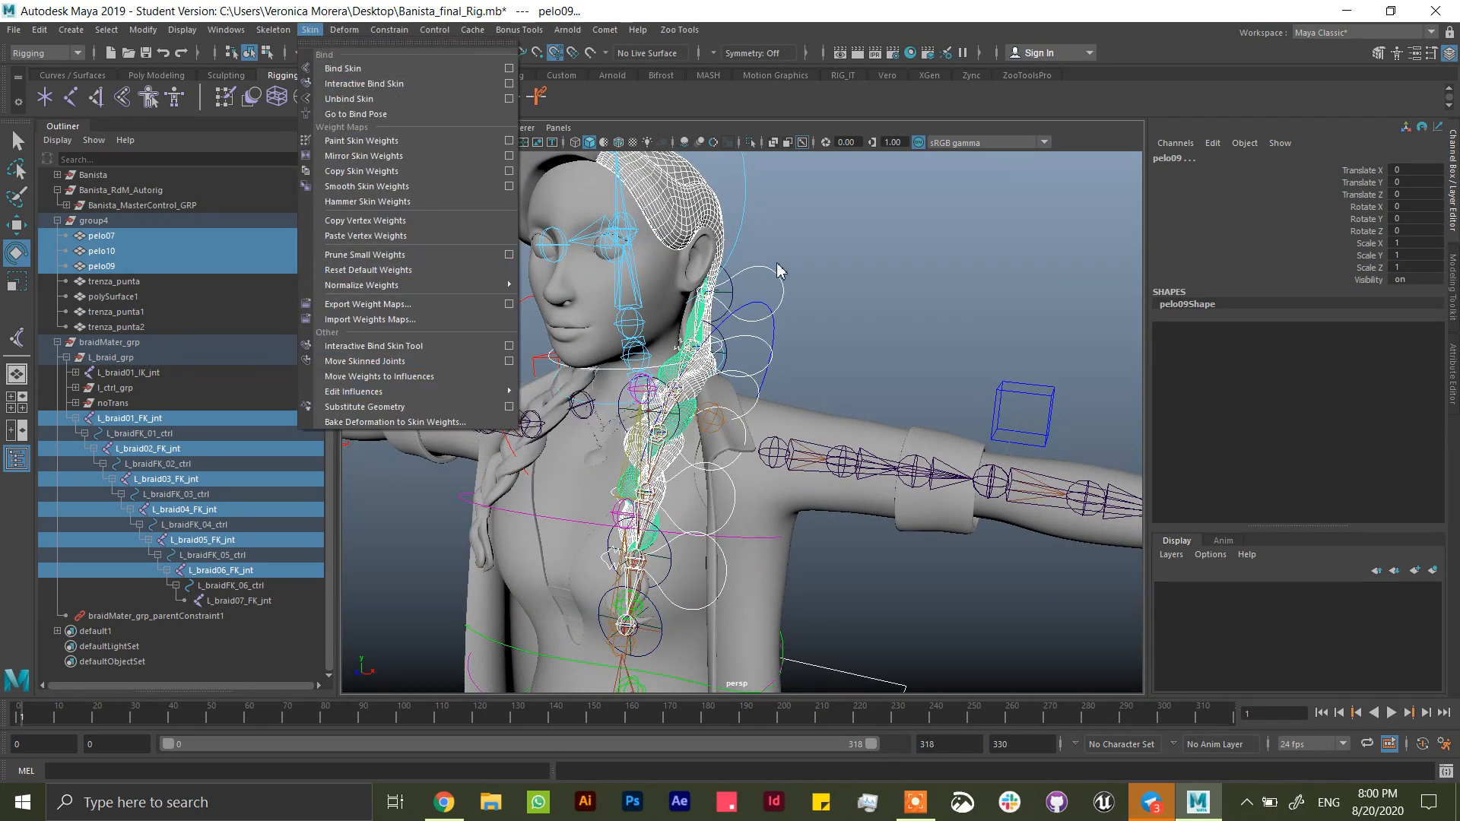
pyautogui.keyDown('alt'); pyautogui.moveTo(593, 199); pyautogui.dragTo(624, 267, button='middle'); pyautogui.keyUp('alt')
pyautogui.click(654, 268)
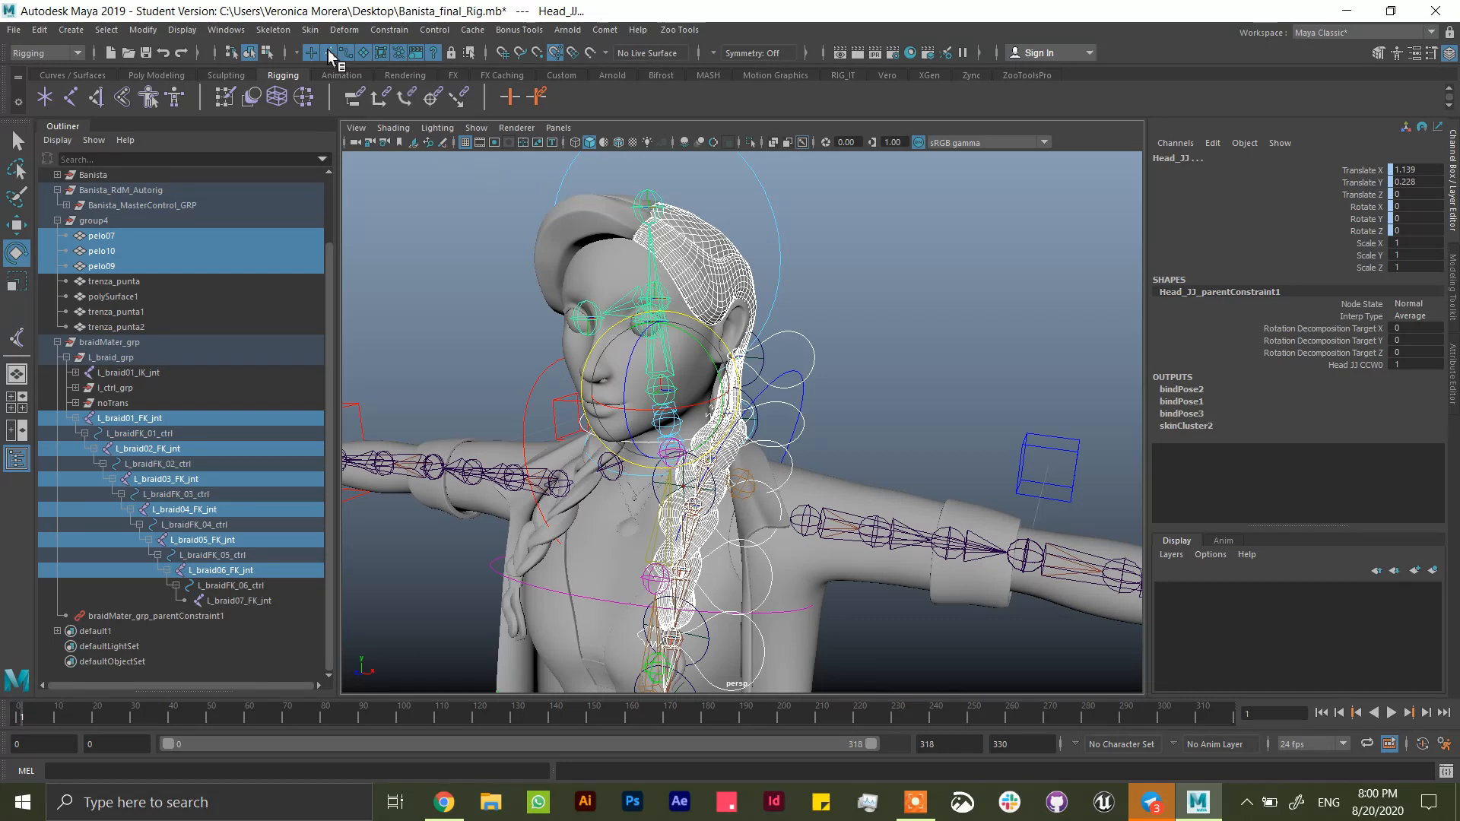
pyautogui.click(310, 30)
pyautogui.moveTo(494, 392)
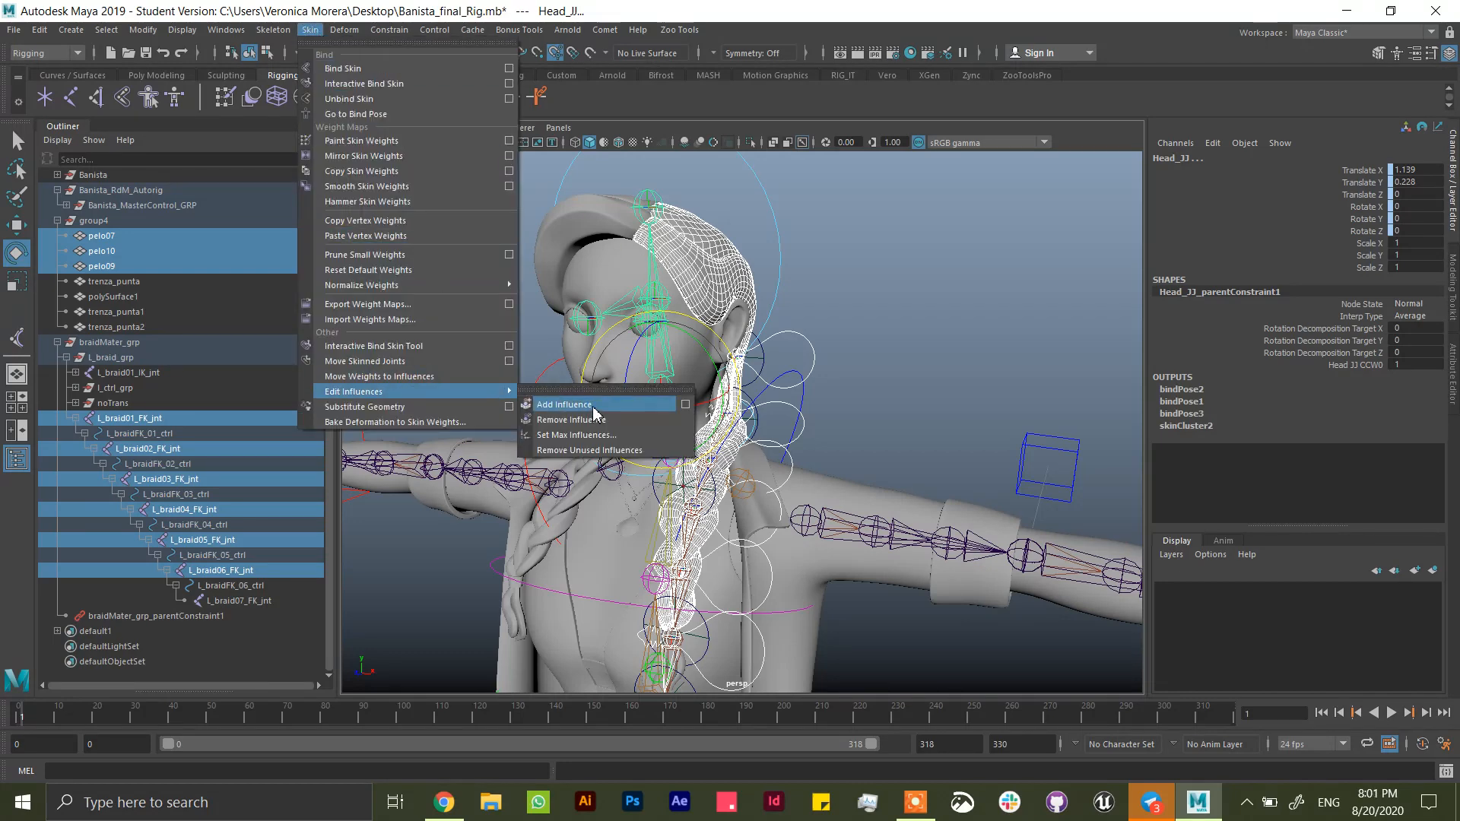
pyautogui.click(395, 70)
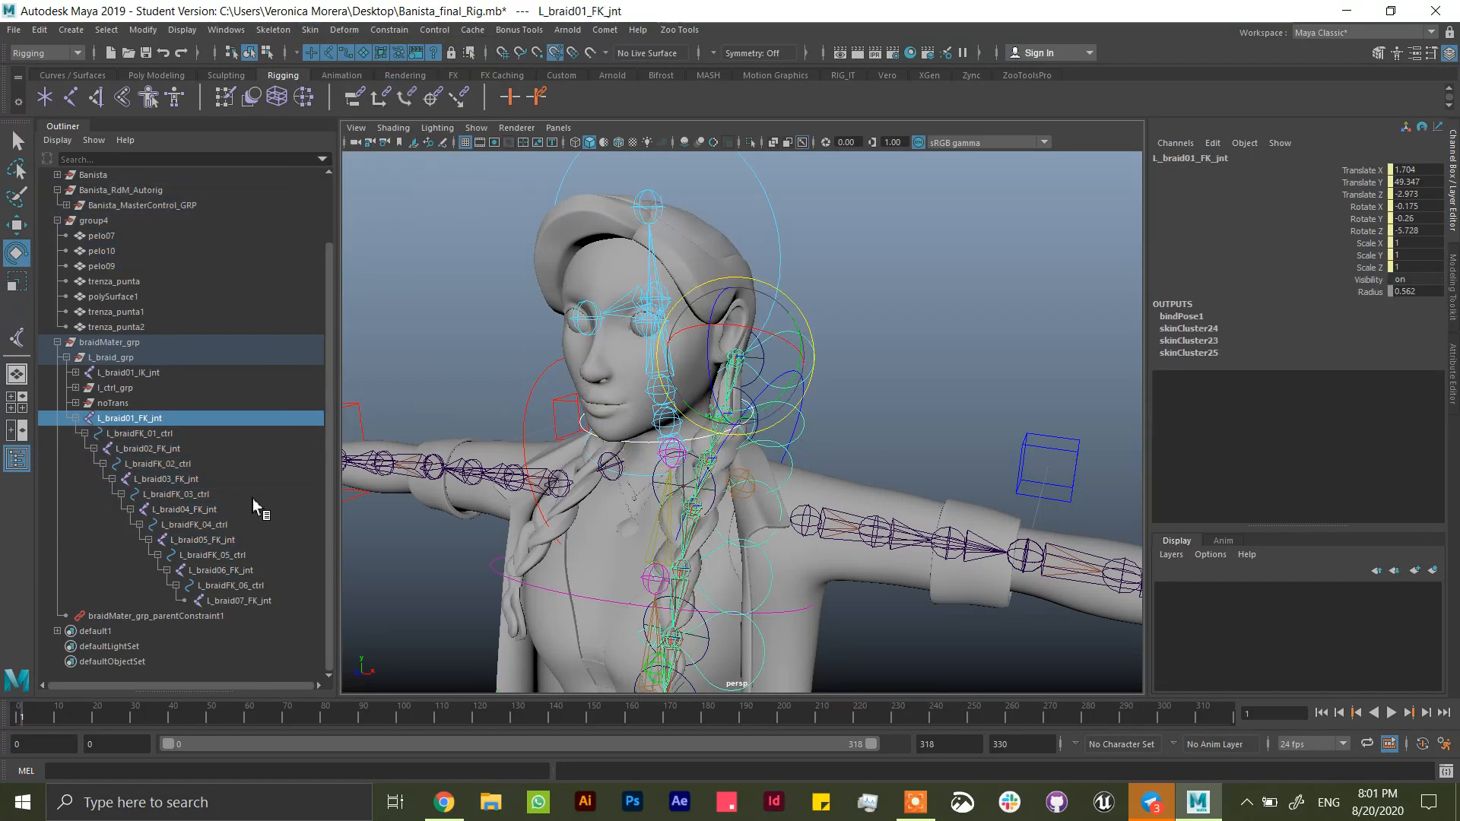
# - Bind the braid tip meshes trenza_punta, polySurface1, trenza_punta1 and trenza_punta2 to the joint L_braid06_FK_jnt with Bind Skin
pyautogui.keyDown('alt'); pyautogui.moveTo(596, 539); pyautogui.dragTo(586, 358, button='middle'); pyautogui.keyUp('alt')
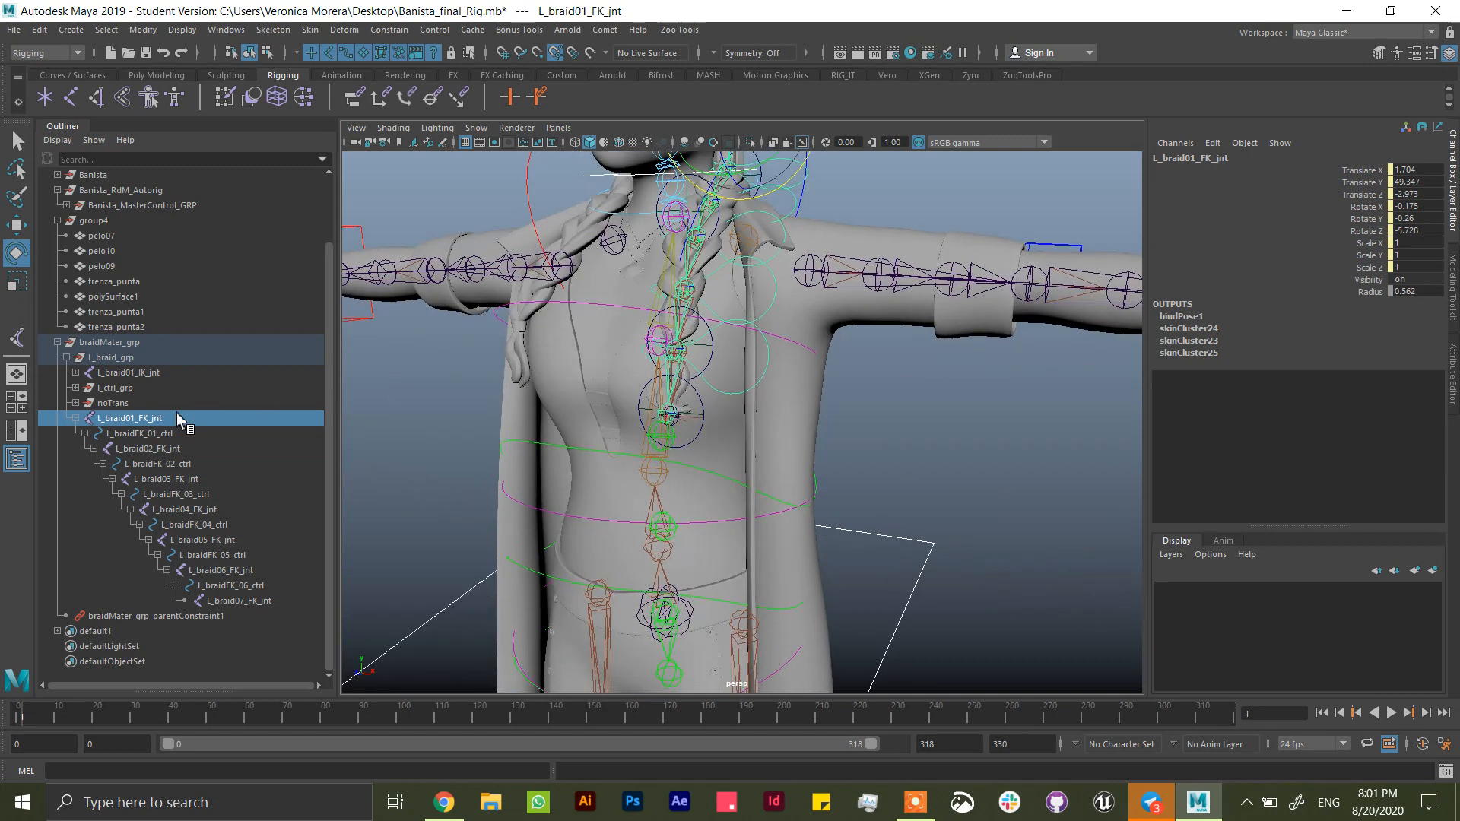
pyautogui.click(145, 281)
pyautogui.keyDown('alt'); pyautogui.moveTo(828, 409); pyautogui.dragTo(898, 416); pyautogui.keyUp('alt')
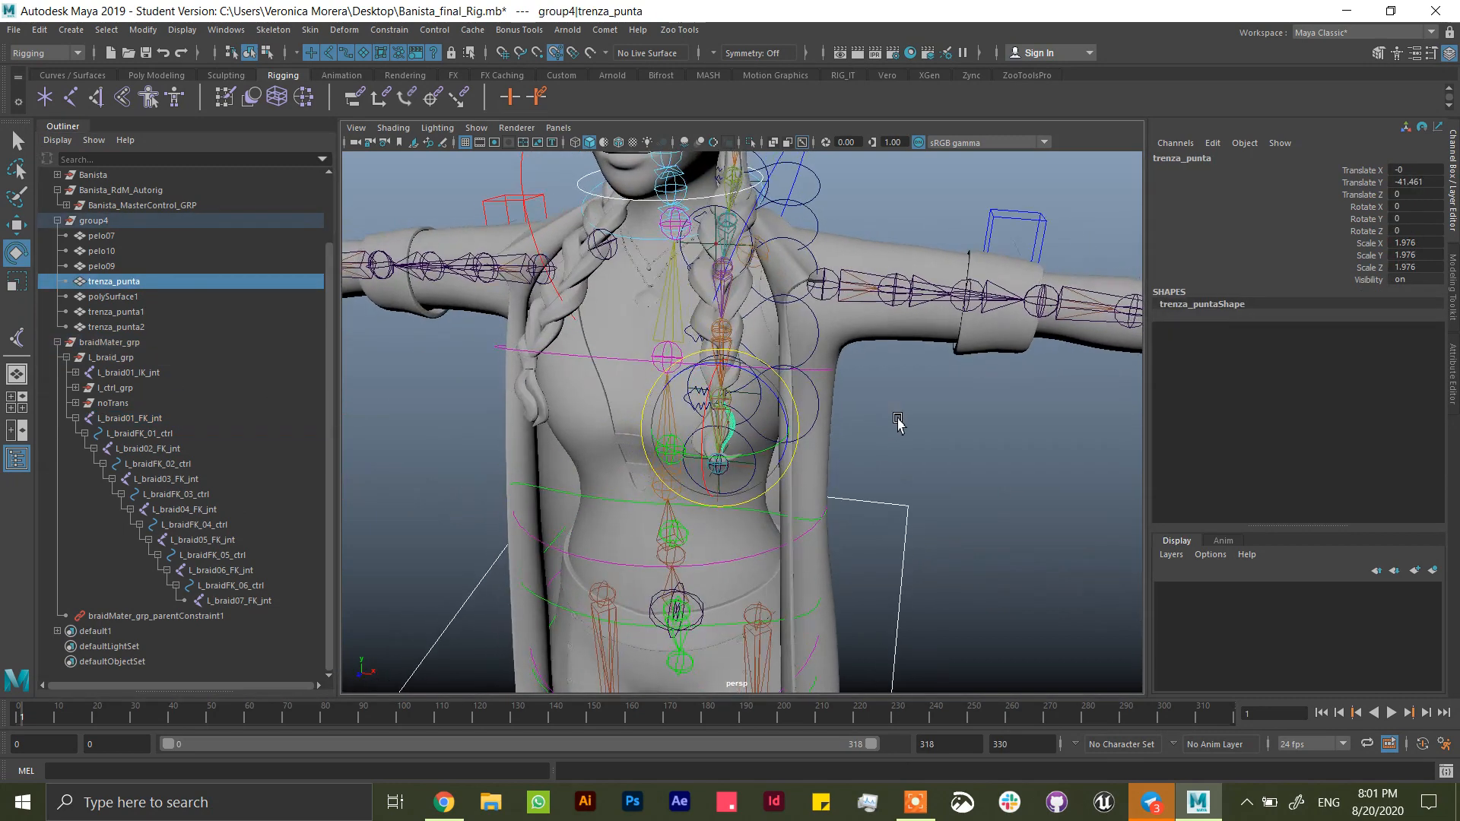
pyautogui.keyDown('alt'); pyautogui.moveTo(897, 416); pyautogui.dragTo(866, 456, button='right'); pyautogui.keyUp('alt')
pyautogui.keyDown('shift'); pyautogui.click(113, 296); pyautogui.keyUp('shift')
pyautogui.keyDown('shift'); pyautogui.click(115, 311); pyautogui.keyUp('shift')
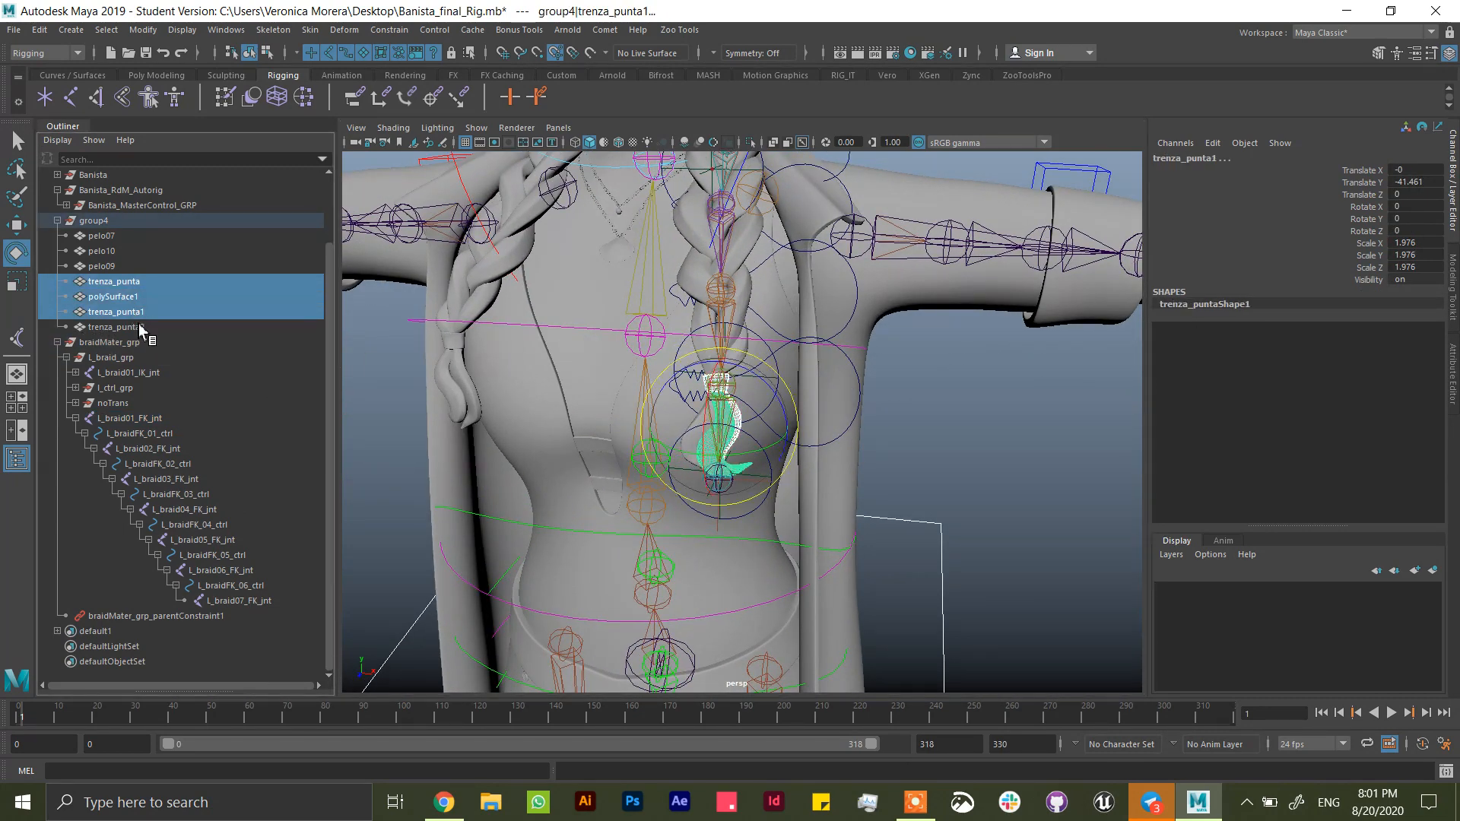
pyautogui.keyDown('shift'); pyautogui.click(138, 329); pyautogui.keyUp('shift')
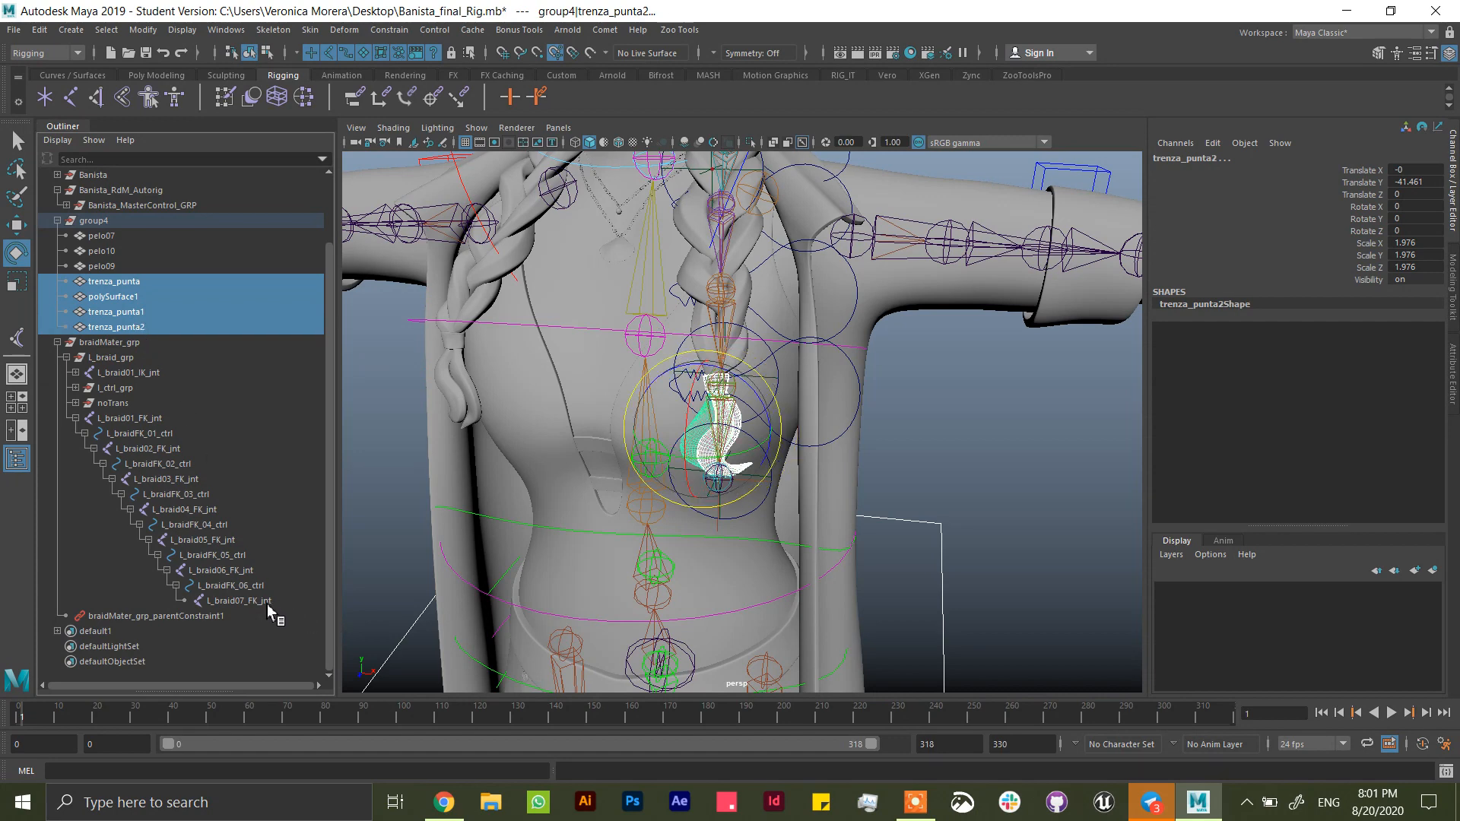
pyautogui.keyDown('shift'); pyautogui.click(257, 577); pyautogui.keyUp('shift')
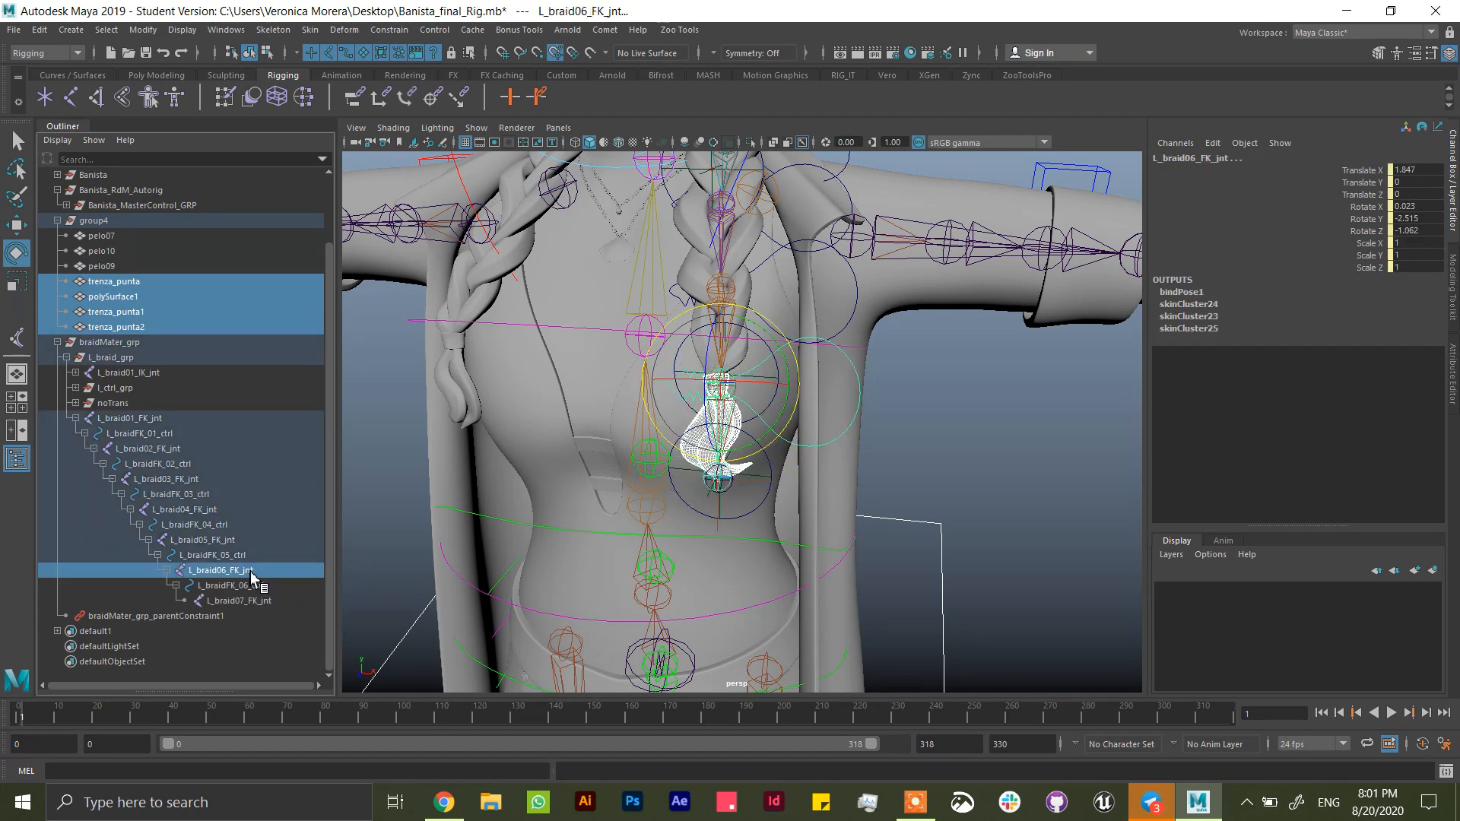
pyautogui.click(310, 29)
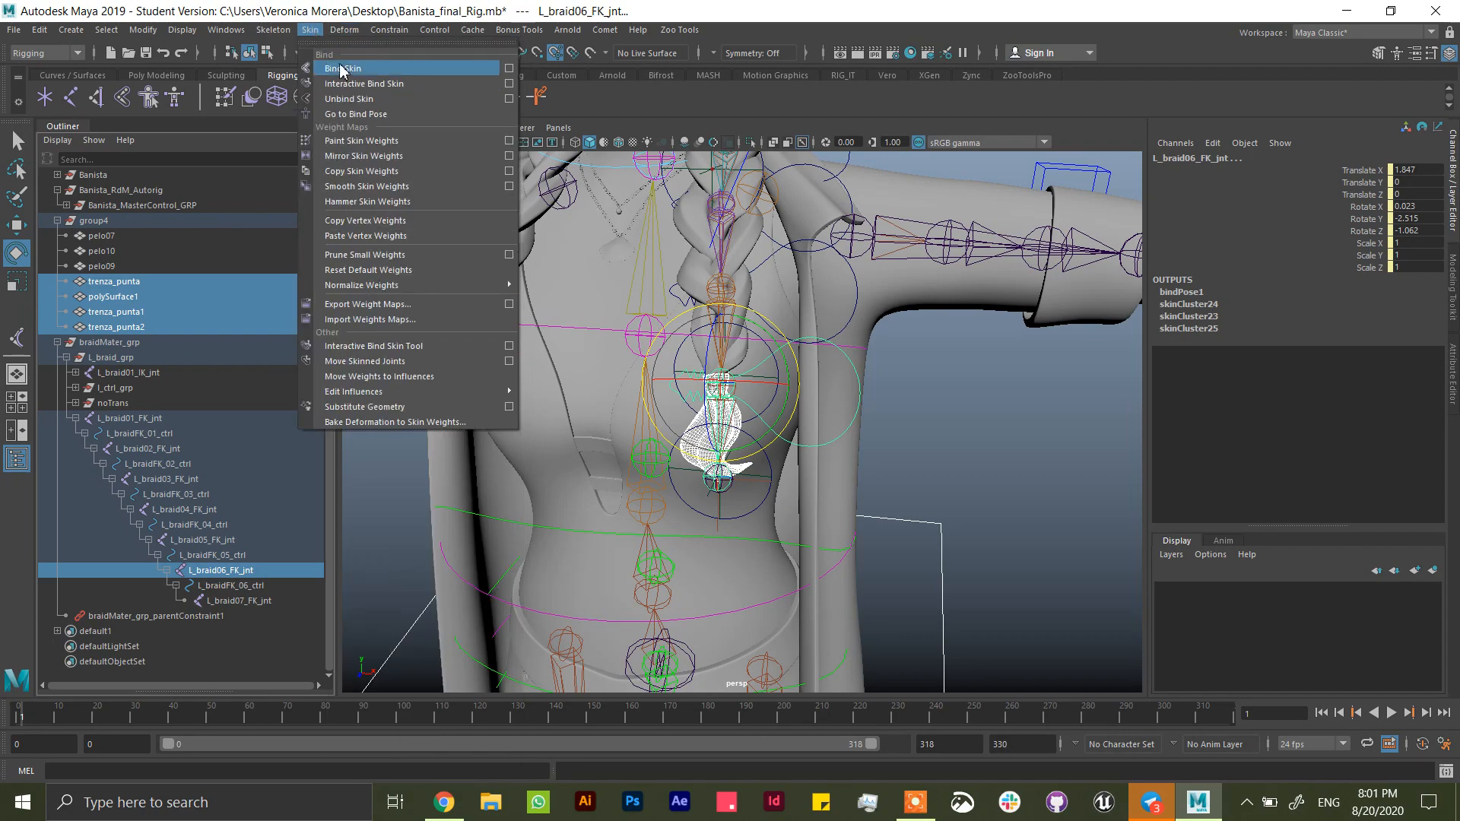
pyautogui.click(346, 69)
# - Turn off the display of joints in the viewport and hide the noTrans group
pyautogui.keyDown('alt'); pyautogui.moveTo(675, 426); pyautogui.dragTo(804, 361); pyautogui.keyUp('alt')
pyautogui.click(476, 128)
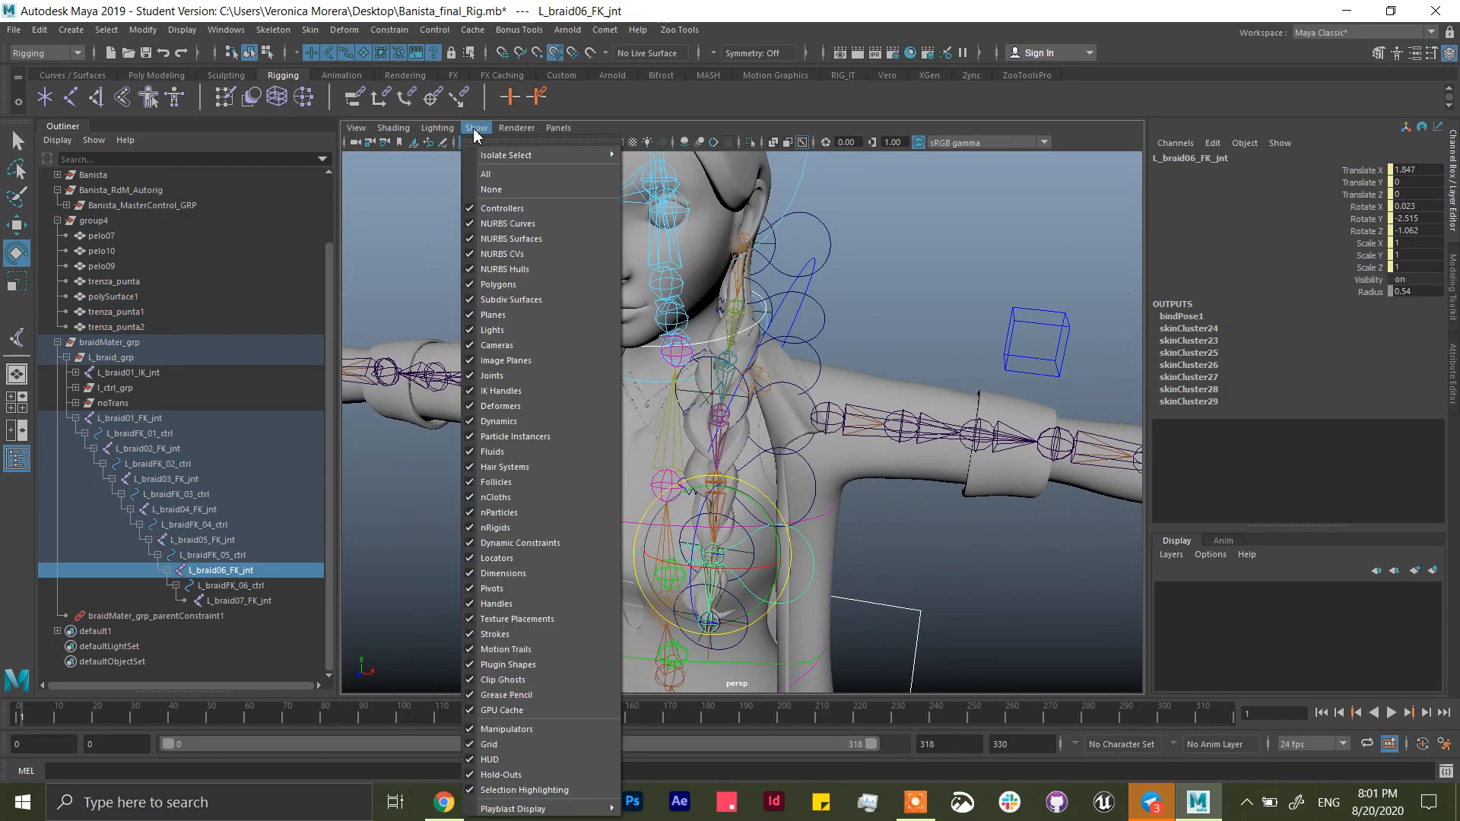
pyautogui.click(505, 378)
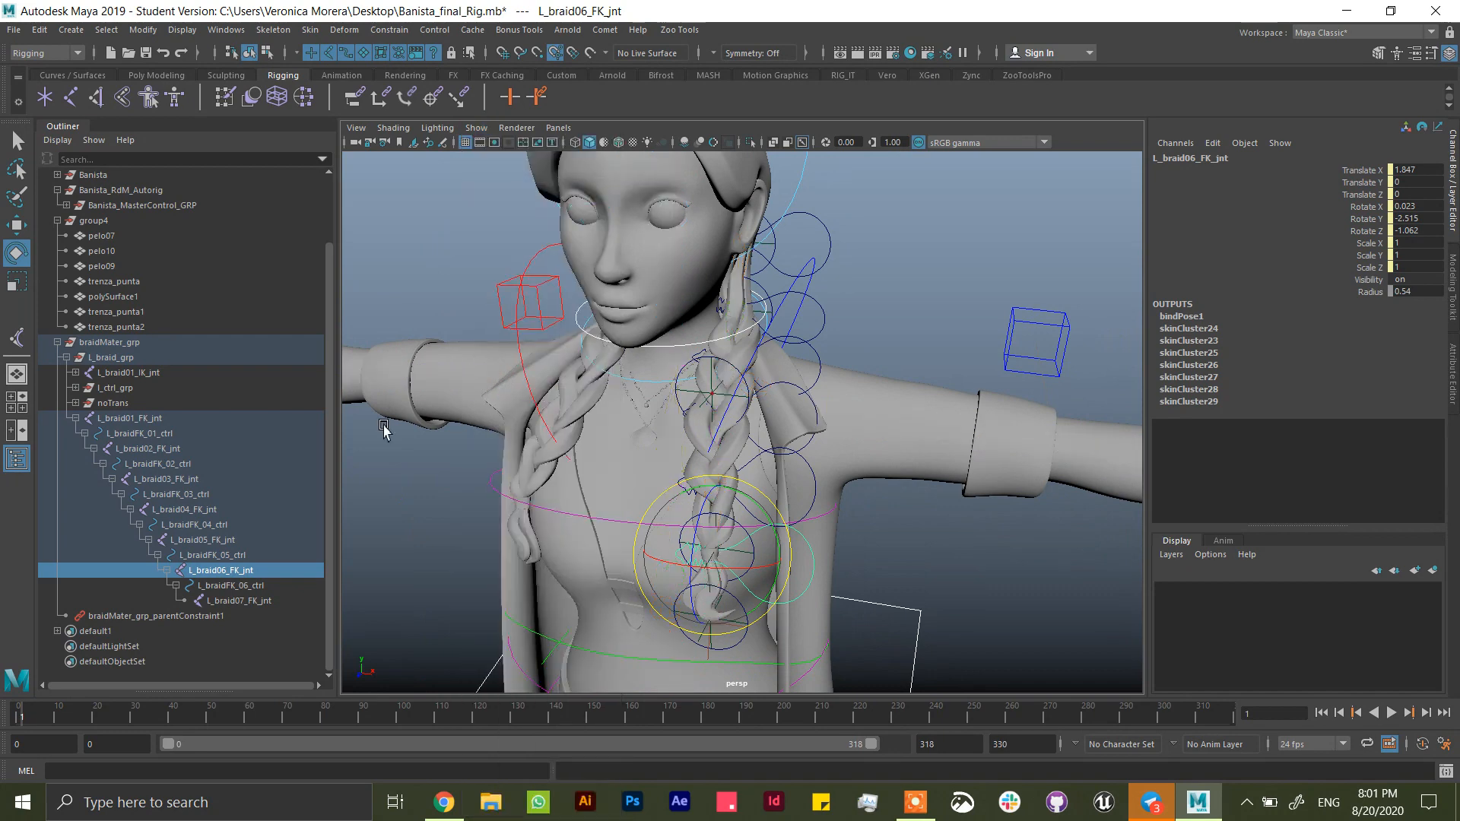
pyautogui.click(142, 404)
pyautogui.press('h')
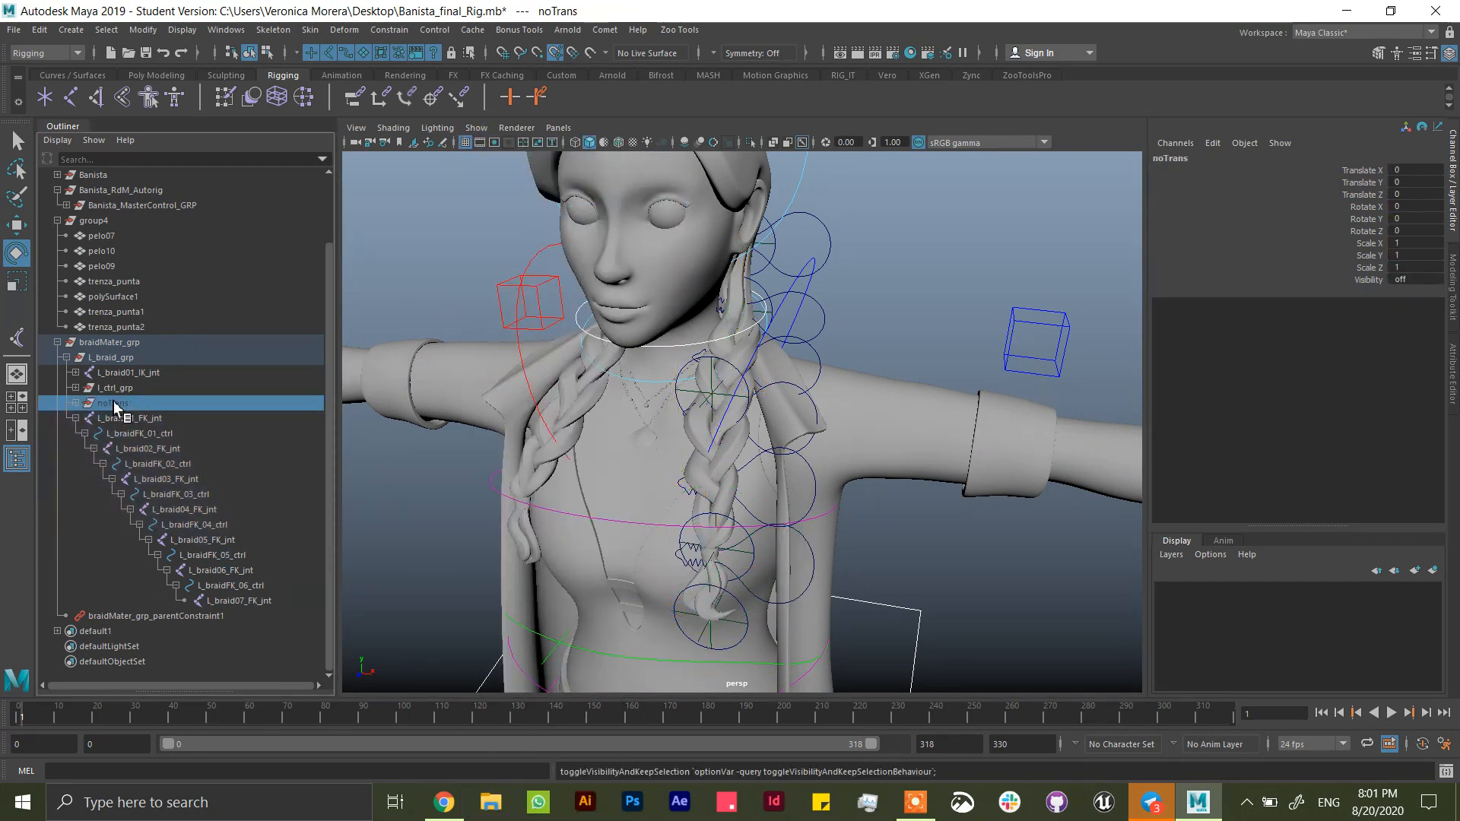
# - Expand l_ctrl_grp and hide locator1 through locator5 under the braid's IK controls
pyautogui.moveTo(114, 407); pyautogui.dragTo(82, 389, button='middle')
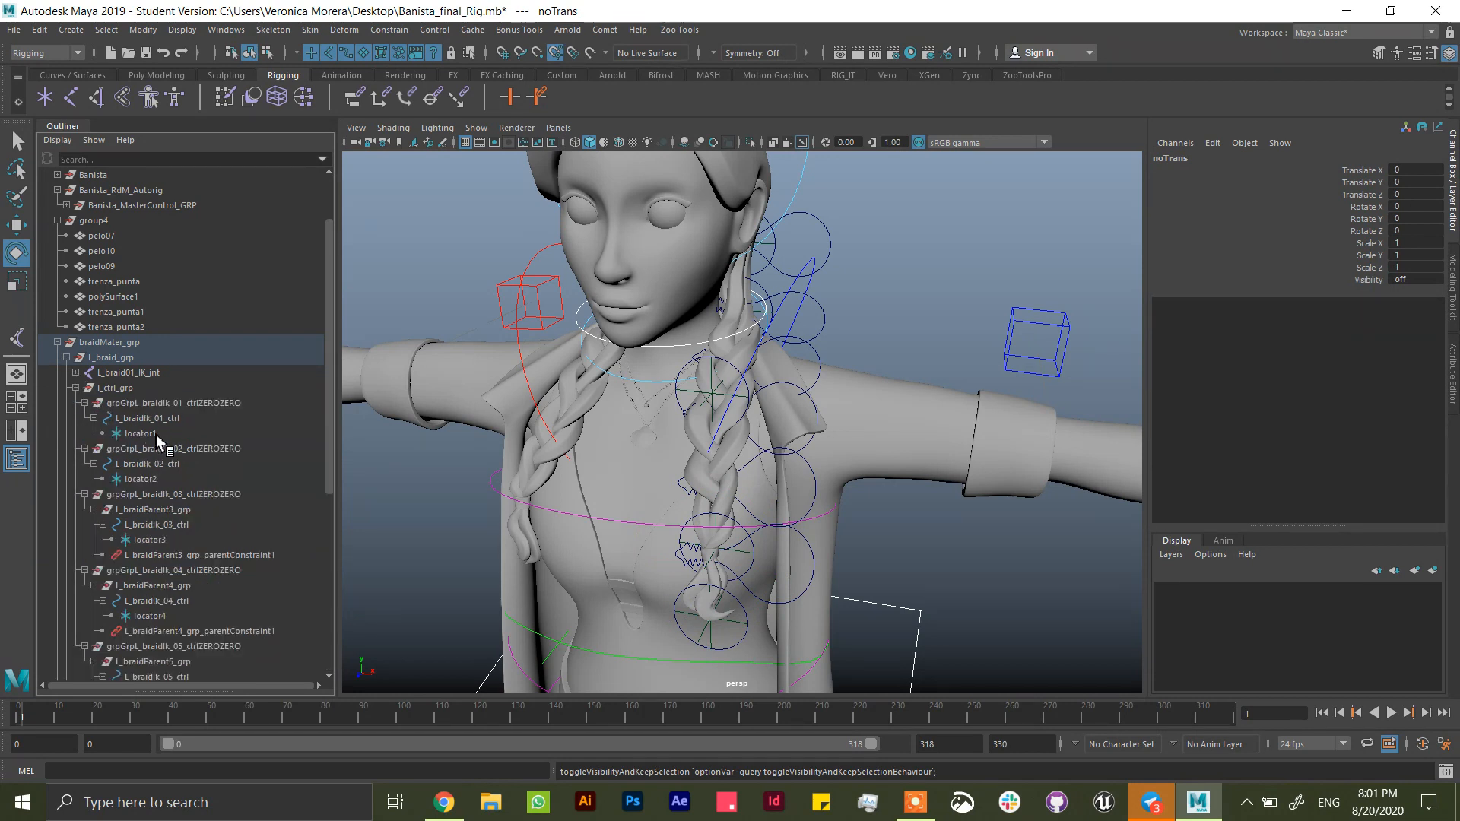
pyautogui.click(141, 434)
pyautogui.keyDown('ctrl'); pyautogui.click(141, 479); pyautogui.keyUp('ctrl')
pyautogui.keyDown('ctrl'); pyautogui.click(150, 540); pyautogui.keyUp('ctrl')
pyautogui.keyDown('ctrl'); pyautogui.click(150, 616); pyautogui.keyUp('ctrl')
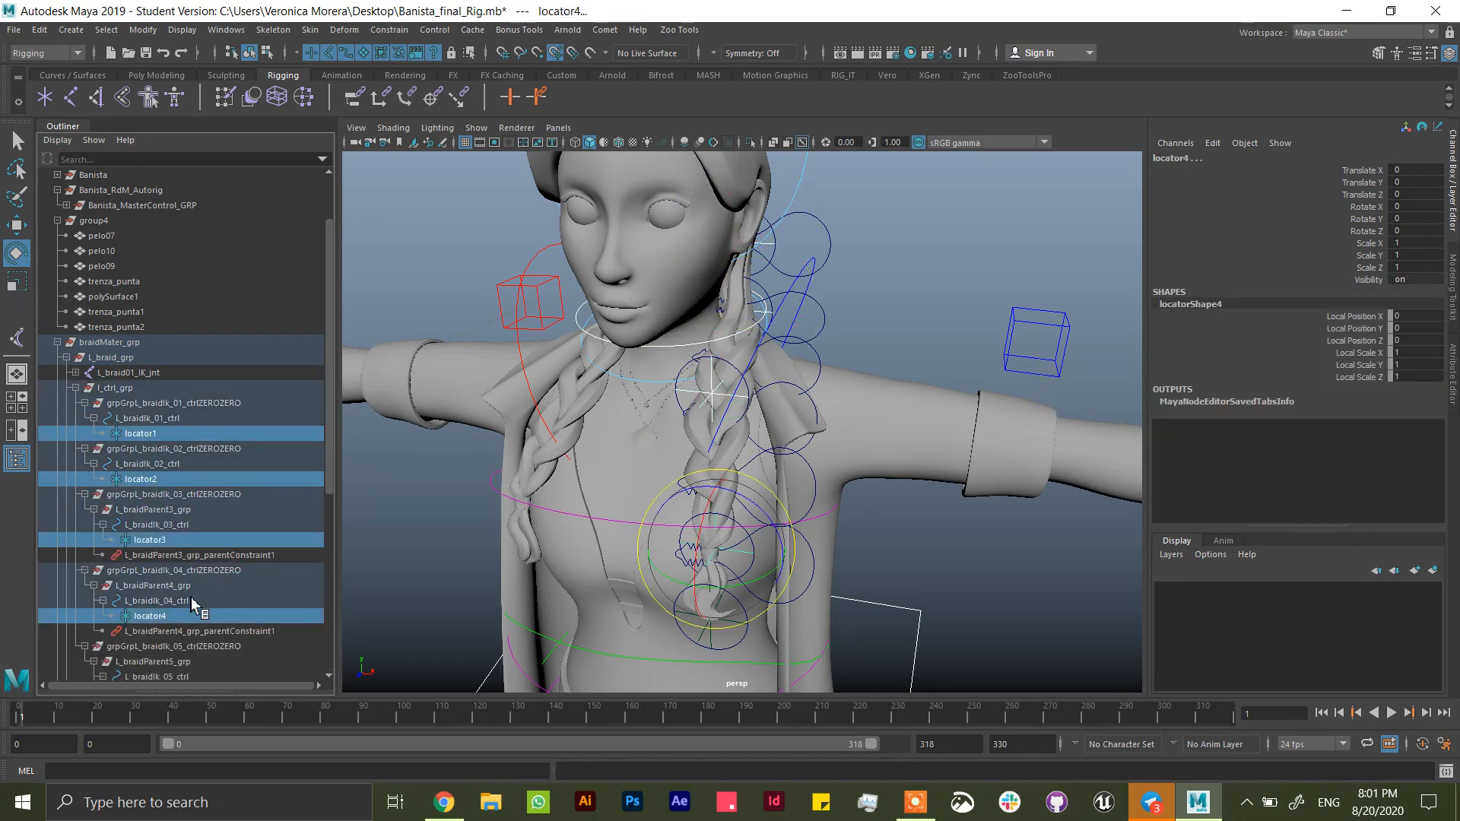
pyautogui.scroll(-3, 336, 487)
pyautogui.keyDown('ctrl'); pyautogui.click(183, 585); pyautogui.keyUp('ctrl')
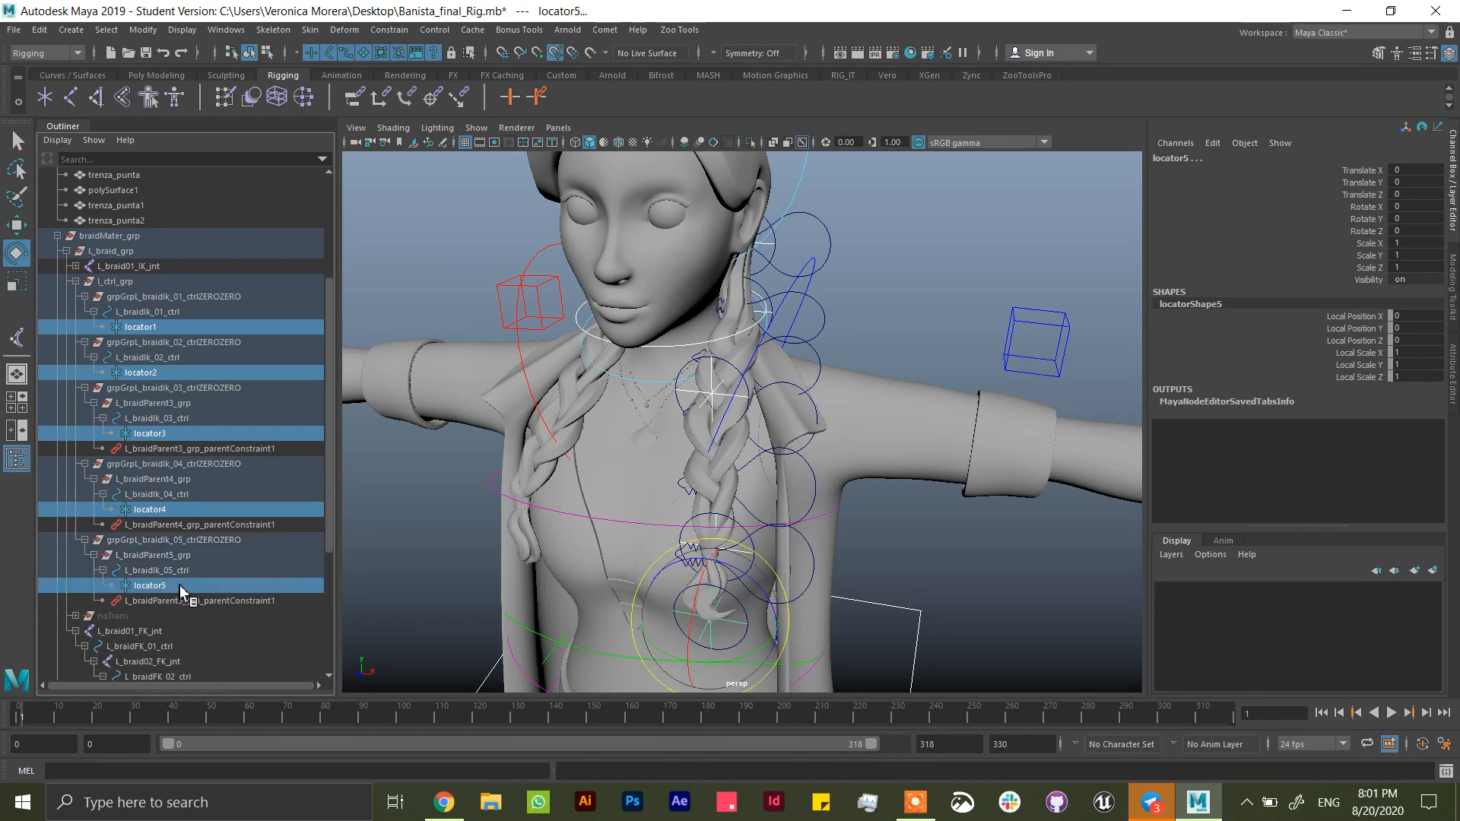
pyautogui.hotkey('ctrl', 'h')
# - Test-move the IK control L_braidIk_01_ctrl at the root of the left braid, and undo the move
pyautogui.keyDown('alt'); pyautogui.moveTo(870, 414); pyautogui.dragTo(794, 270); pyautogui.keyUp('alt')
pyautogui.click(791, 287)
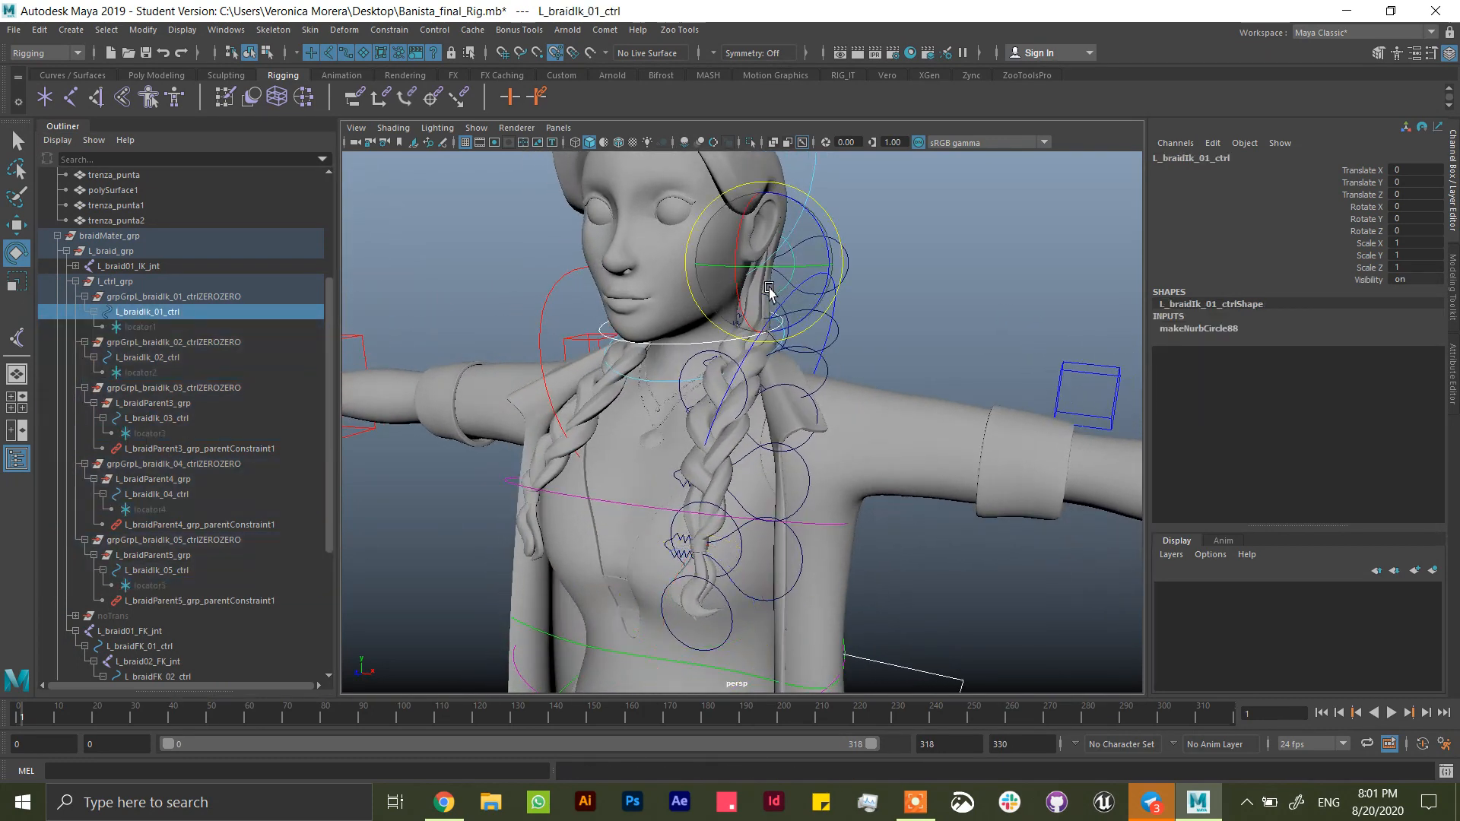
pyautogui.press('w')
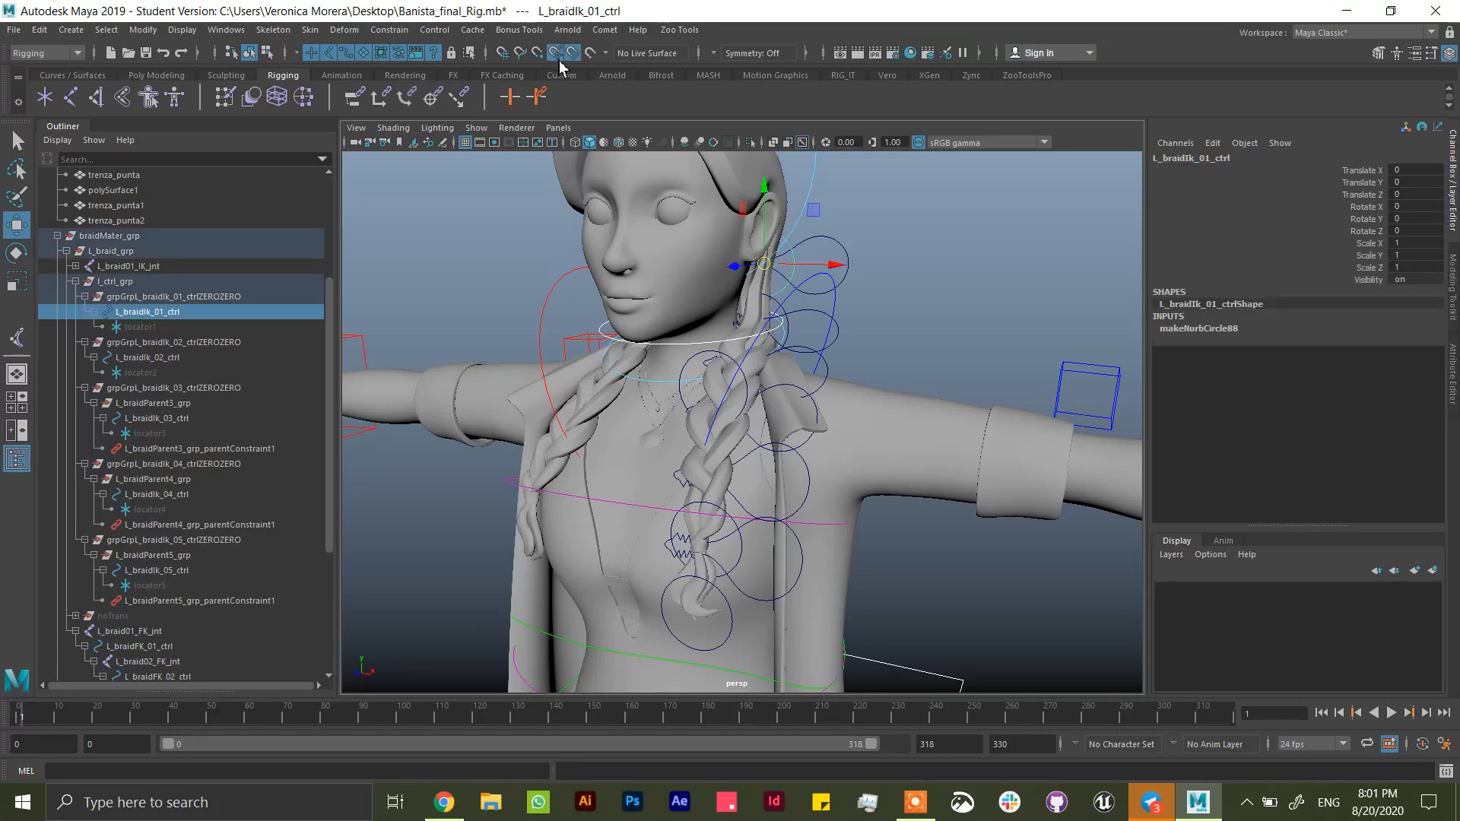
pyautogui.moveTo(763, 264)
pyautogui.mouseDown()
pyautogui.moveTo(755, 252)
pyautogui.moveTo(763, 267)
pyautogui.mouseUp()
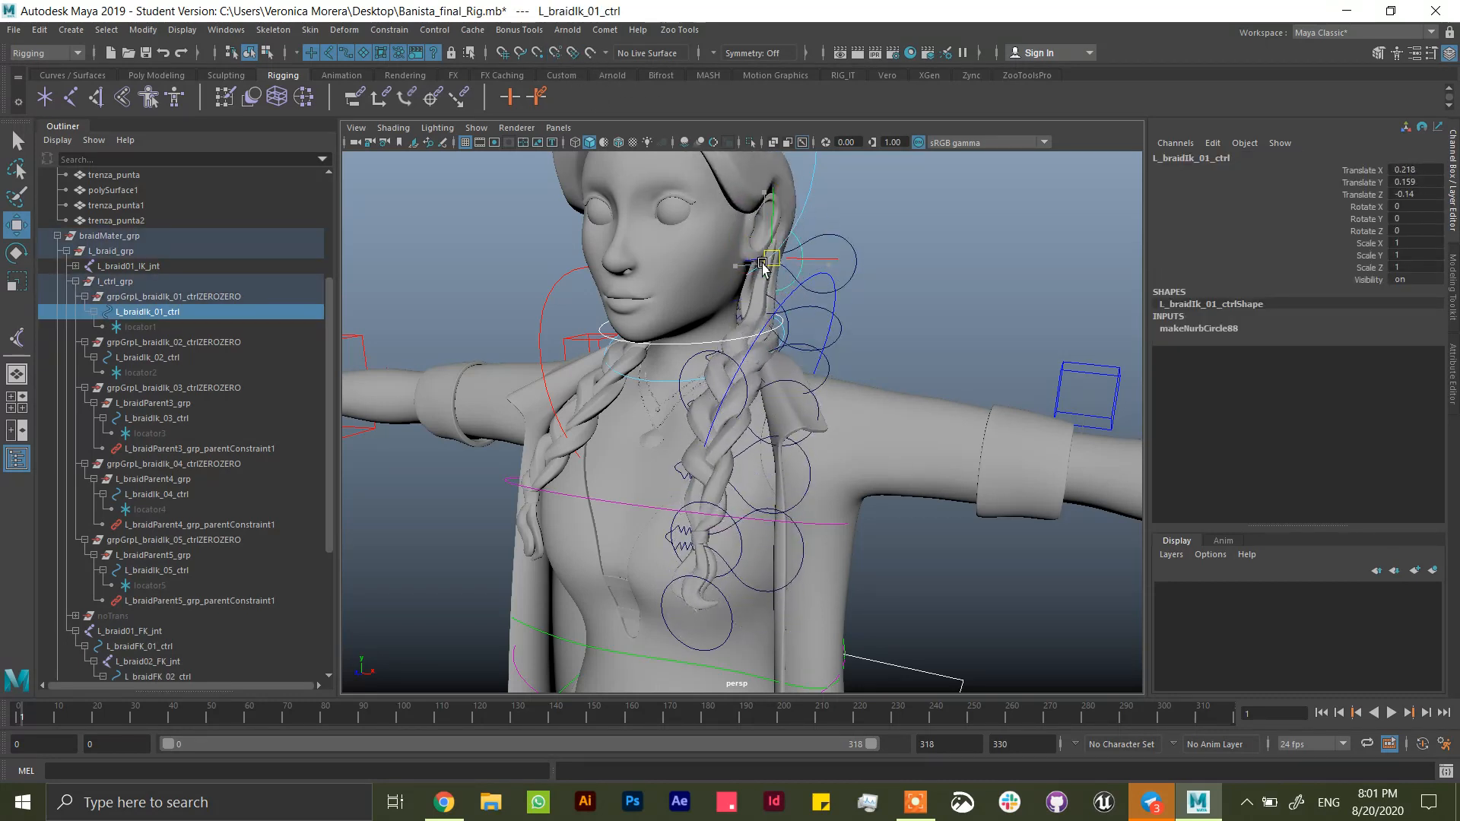
pyautogui.hotkey('ctrl', 'z')
# - Test-move the IK controls L_braidIk_03_ctrl and L_braidIk_04_ctrl to check the braid's deformation, and undo the moves
pyautogui.click(701, 364)
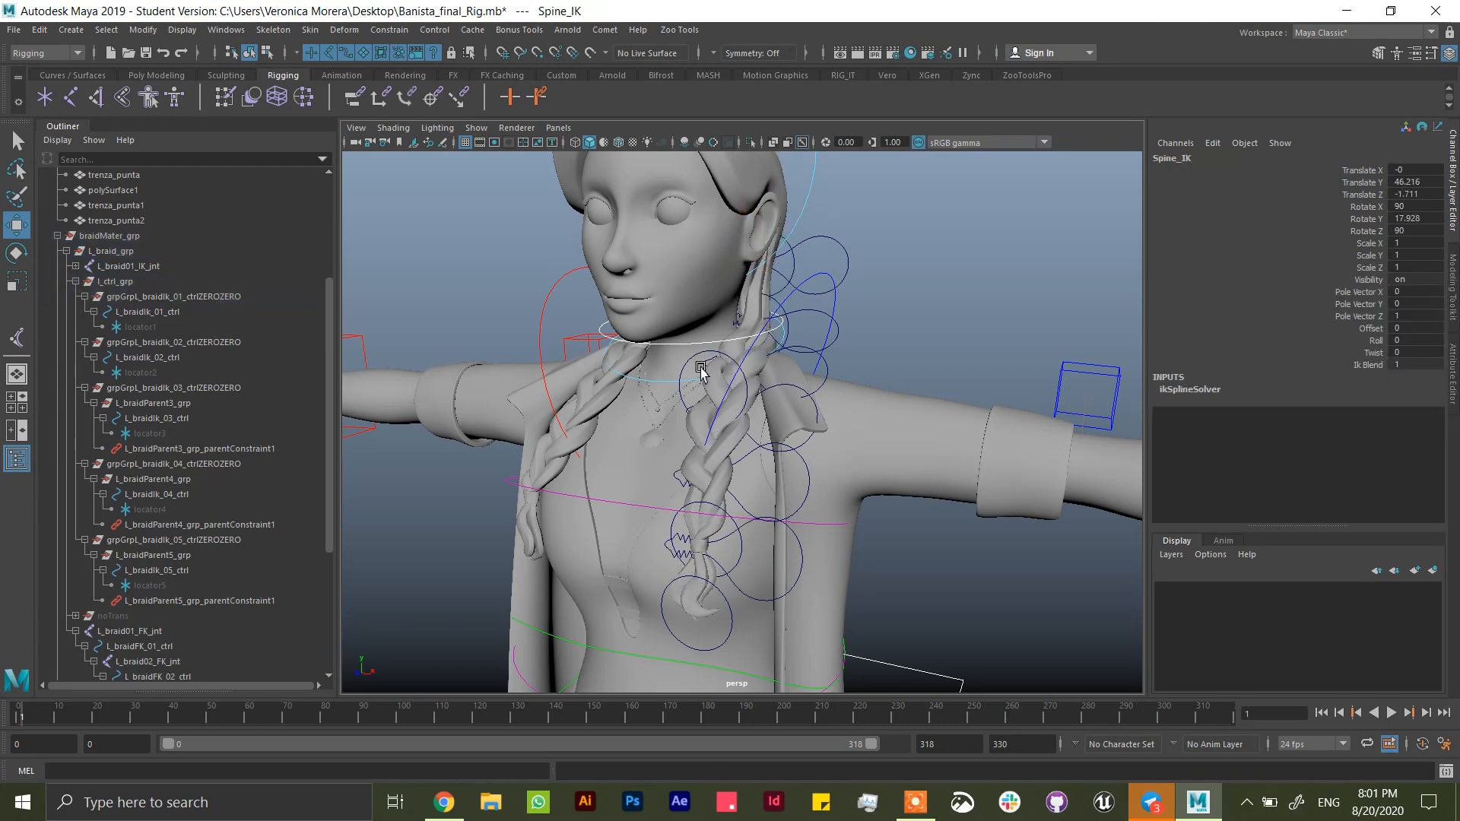
pyautogui.click(679, 367)
pyautogui.keyDown('alt'); pyautogui.moveTo(710, 384); pyautogui.dragTo(620, 296); pyautogui.keyUp('alt')
pyautogui.click(635, 347)
pyautogui.hotkey('ctrl', 'z')
pyautogui.click(620, 504)
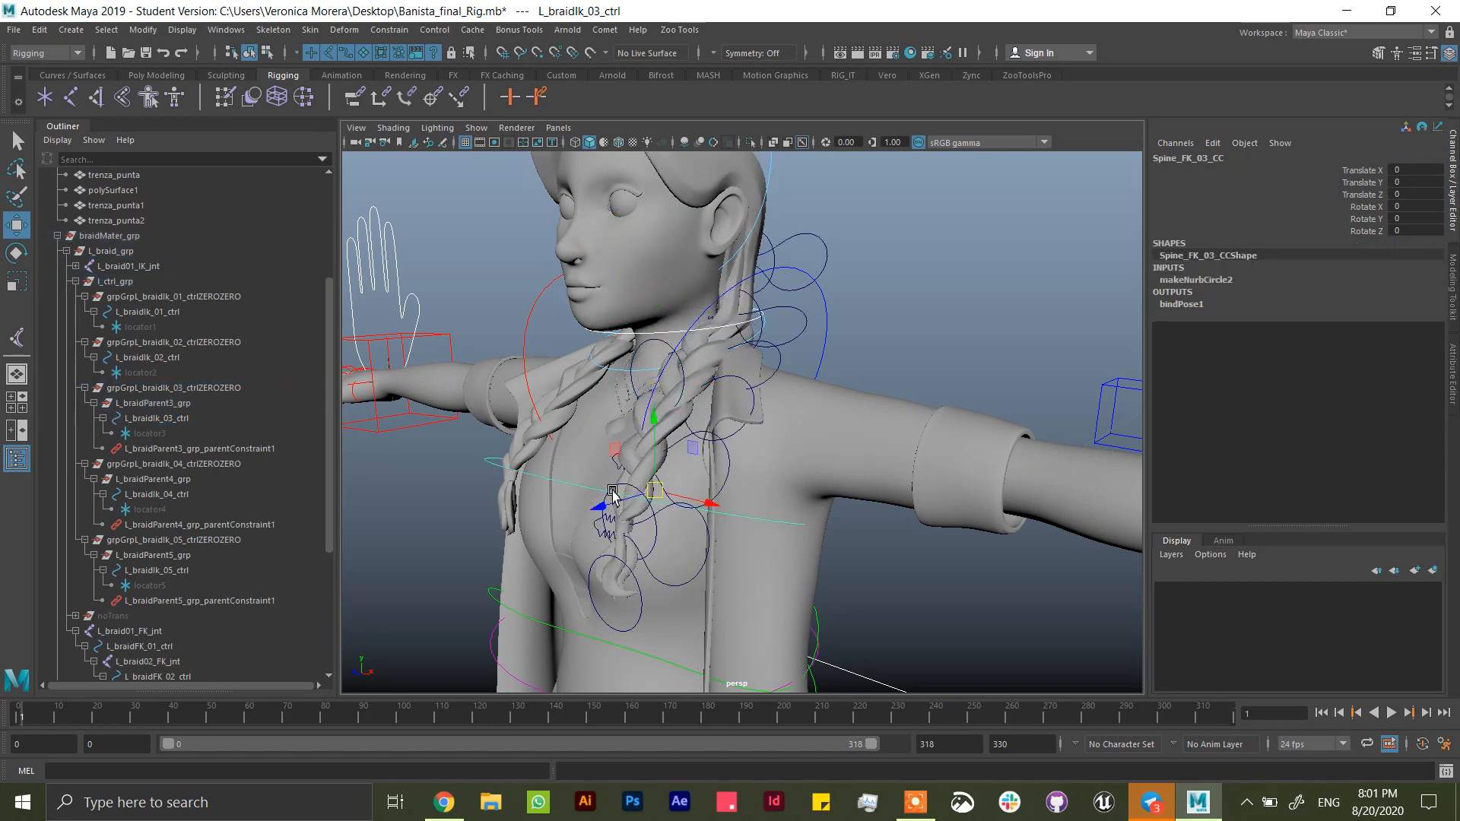
pyautogui.click(656, 529)
pyautogui.moveTo(628, 522); pyautogui.dragTo(659, 517)
pyautogui.hotkey('ctrl', 'z')
# - Test-tilt the head control Head_CC backward about Z to check that the skinned braid follows, and undo the rotation
pyautogui.keyDown('alt'); pyautogui.moveTo(932, 378); pyautogui.dragTo(877, 342); pyautogui.keyUp('alt')
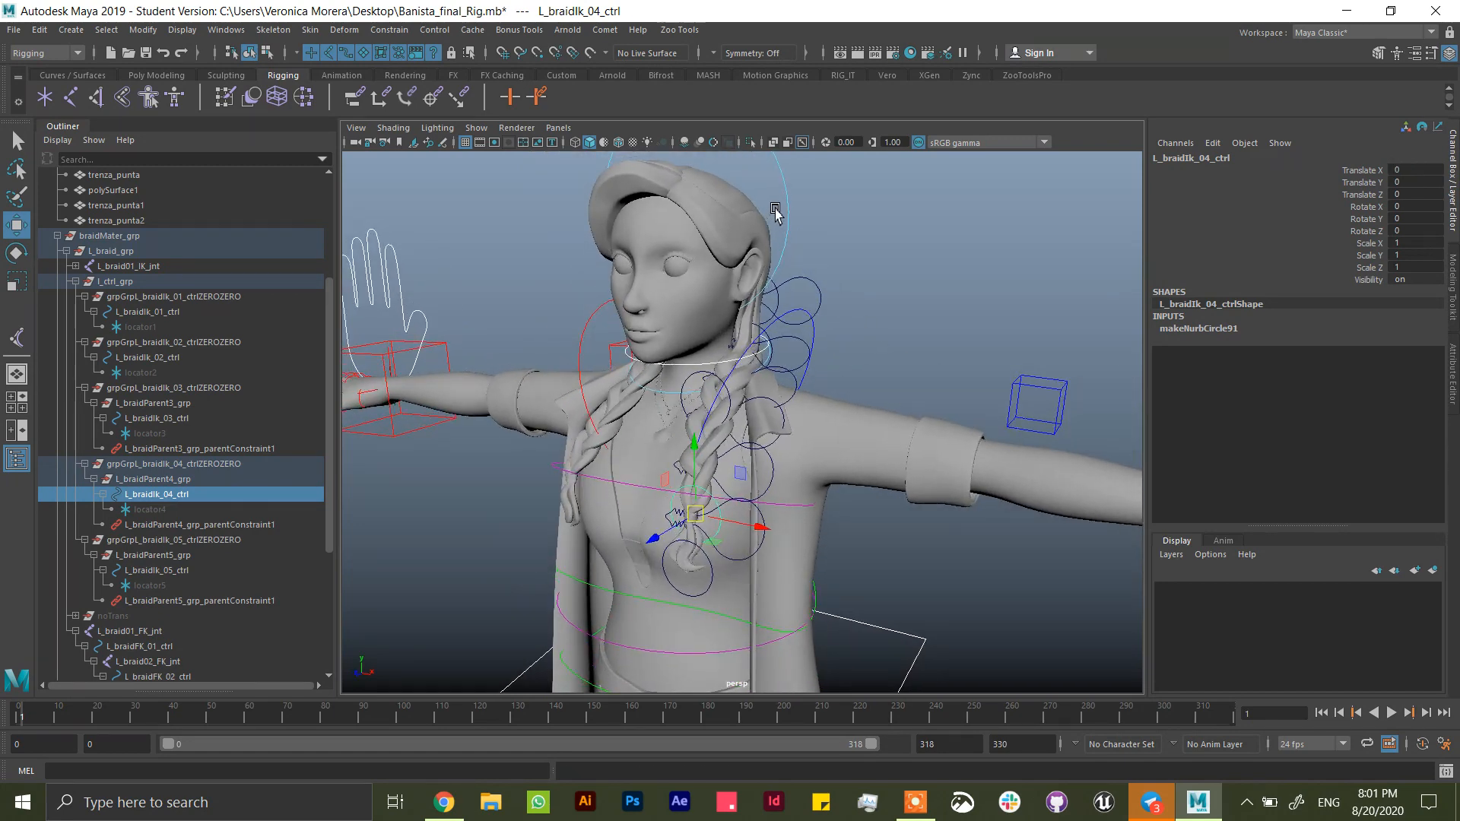
pyautogui.click(768, 261)
pyautogui.press('e')
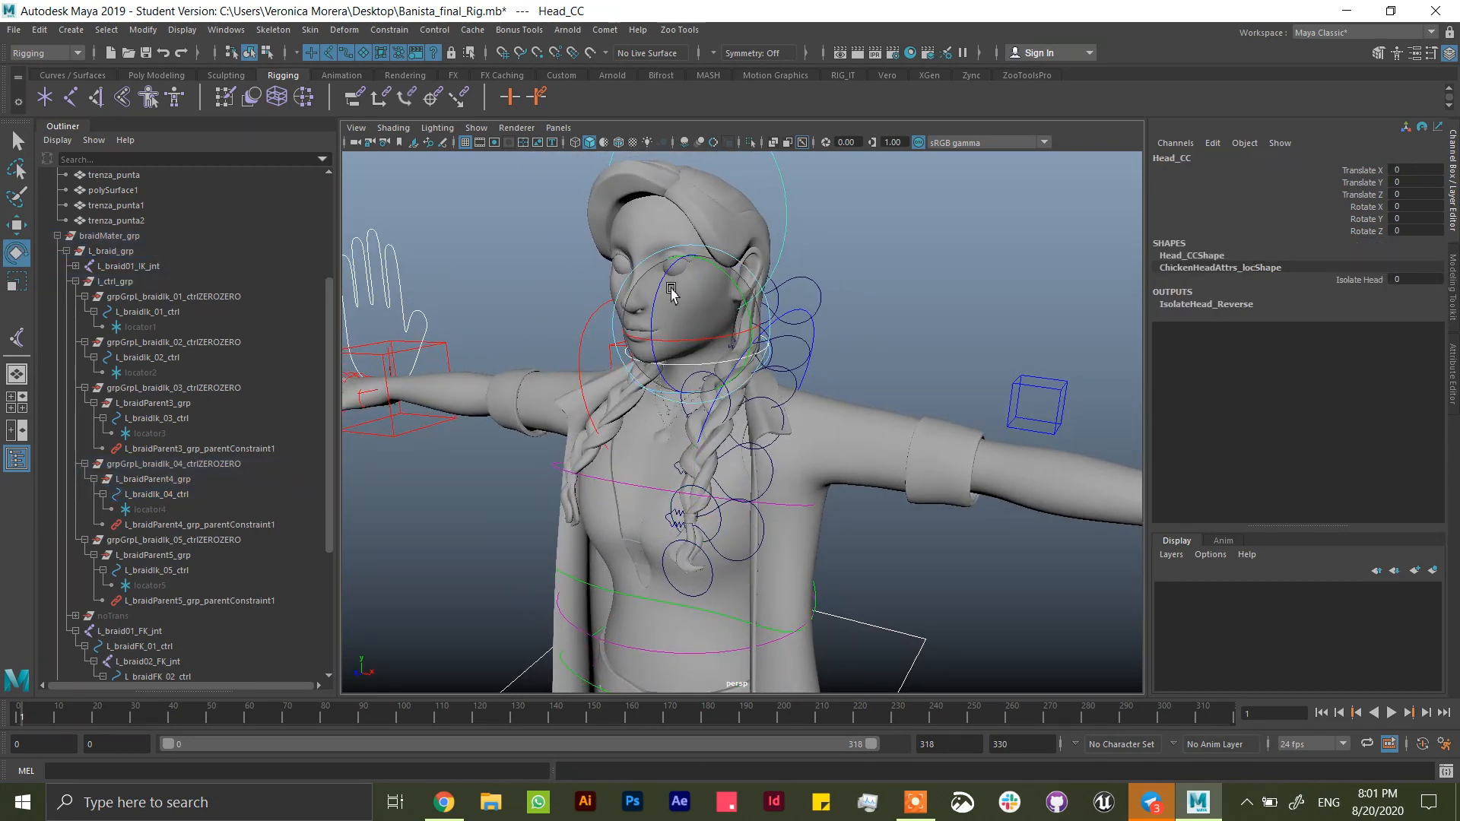
pyautogui.moveTo(672, 289); pyautogui.dragTo(691, 228)
pyautogui.hotkey('ctrl', 'z')
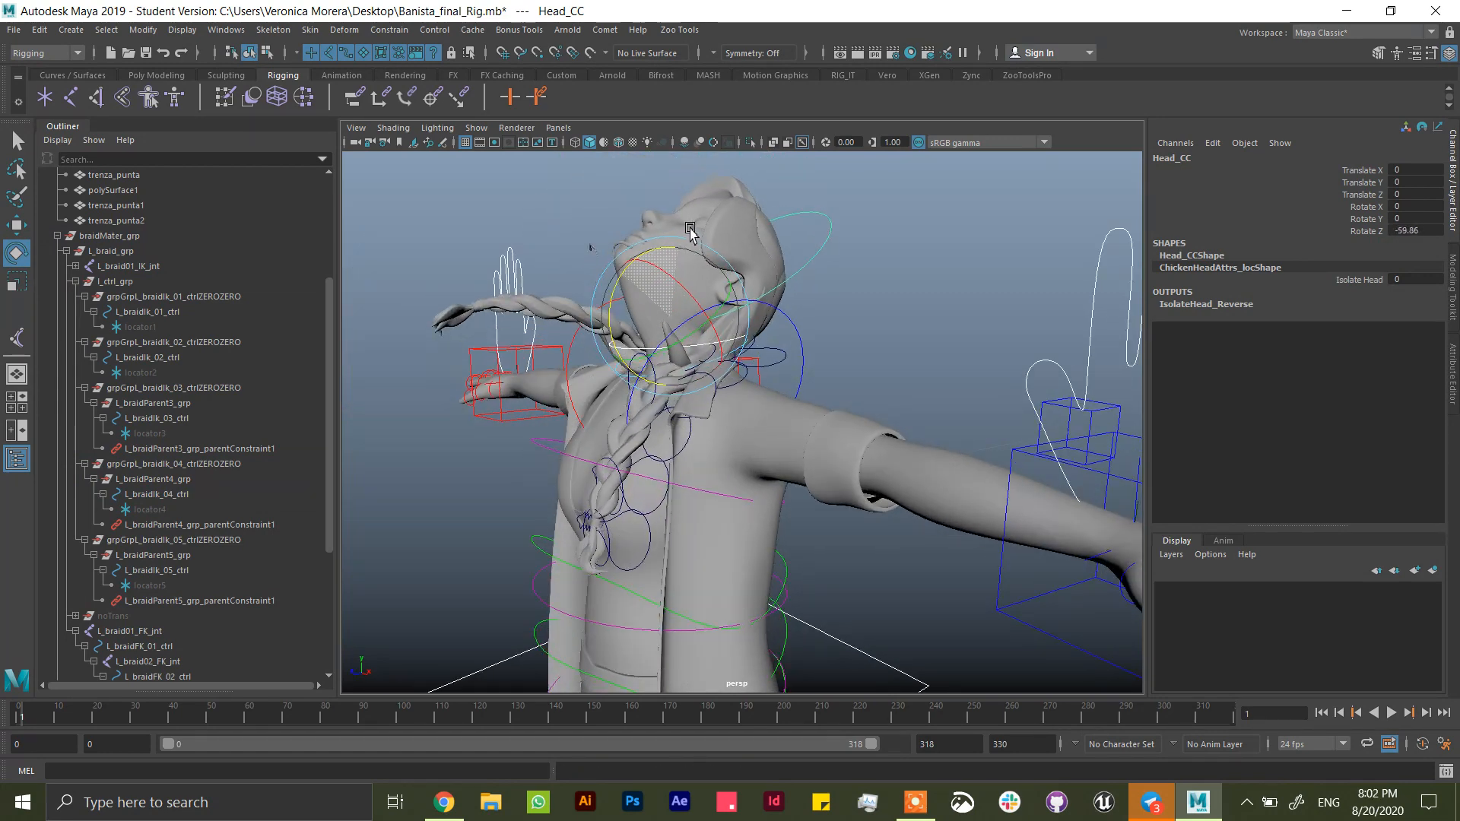
pyautogui.hotkey('ctrl', 'z')
pyautogui.hotkey('shift', 'z')
pyautogui.hotkey('ctrl', 'z')
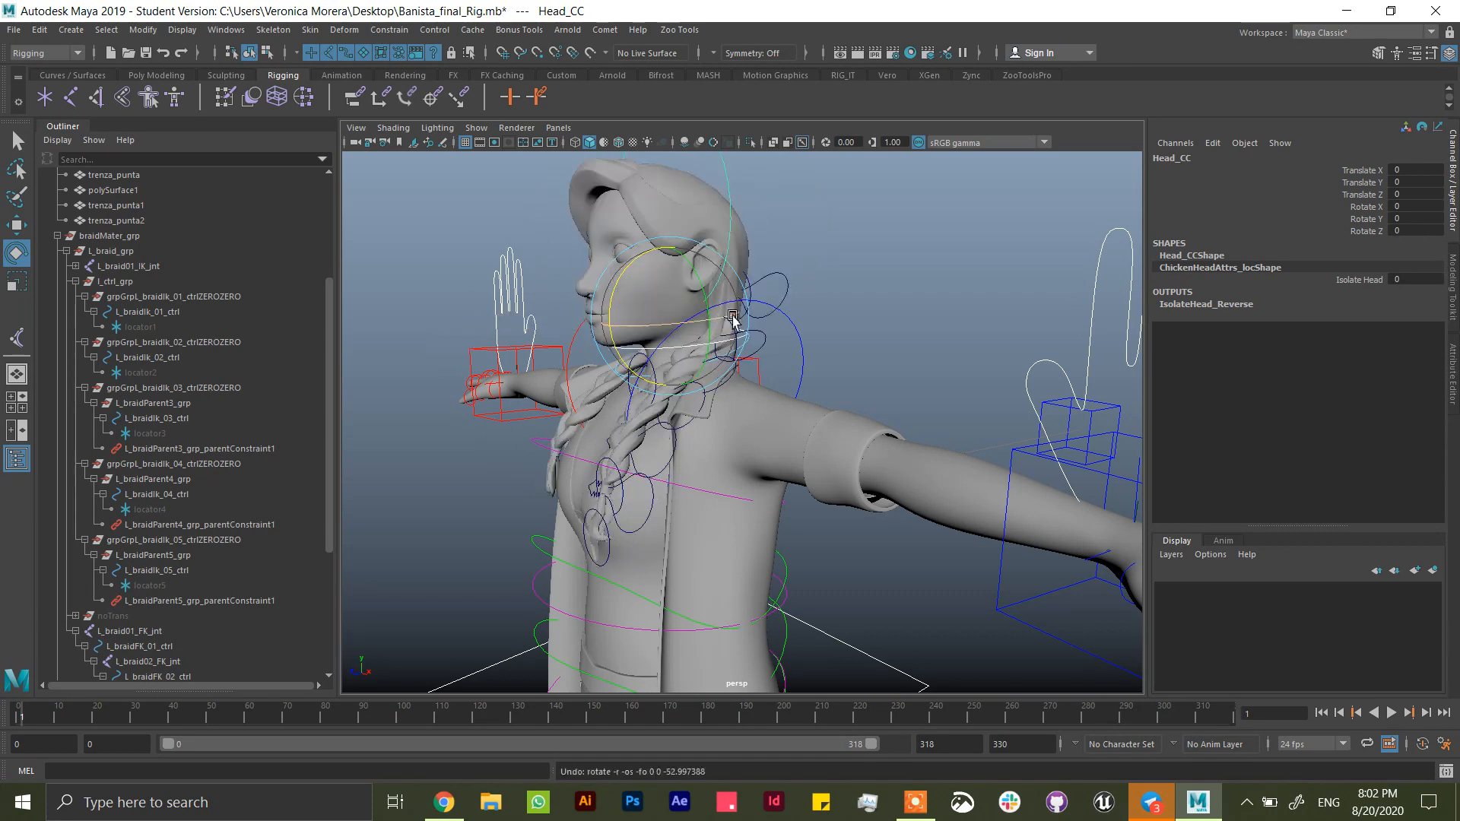
# - Test-turn the head control Head_CC sideways about X several times to check the braid, and undo the rotations
pyautogui.keyDown('alt'); pyautogui.moveTo(733, 319); pyautogui.dragTo(658, 336); pyautogui.keyUp('alt')
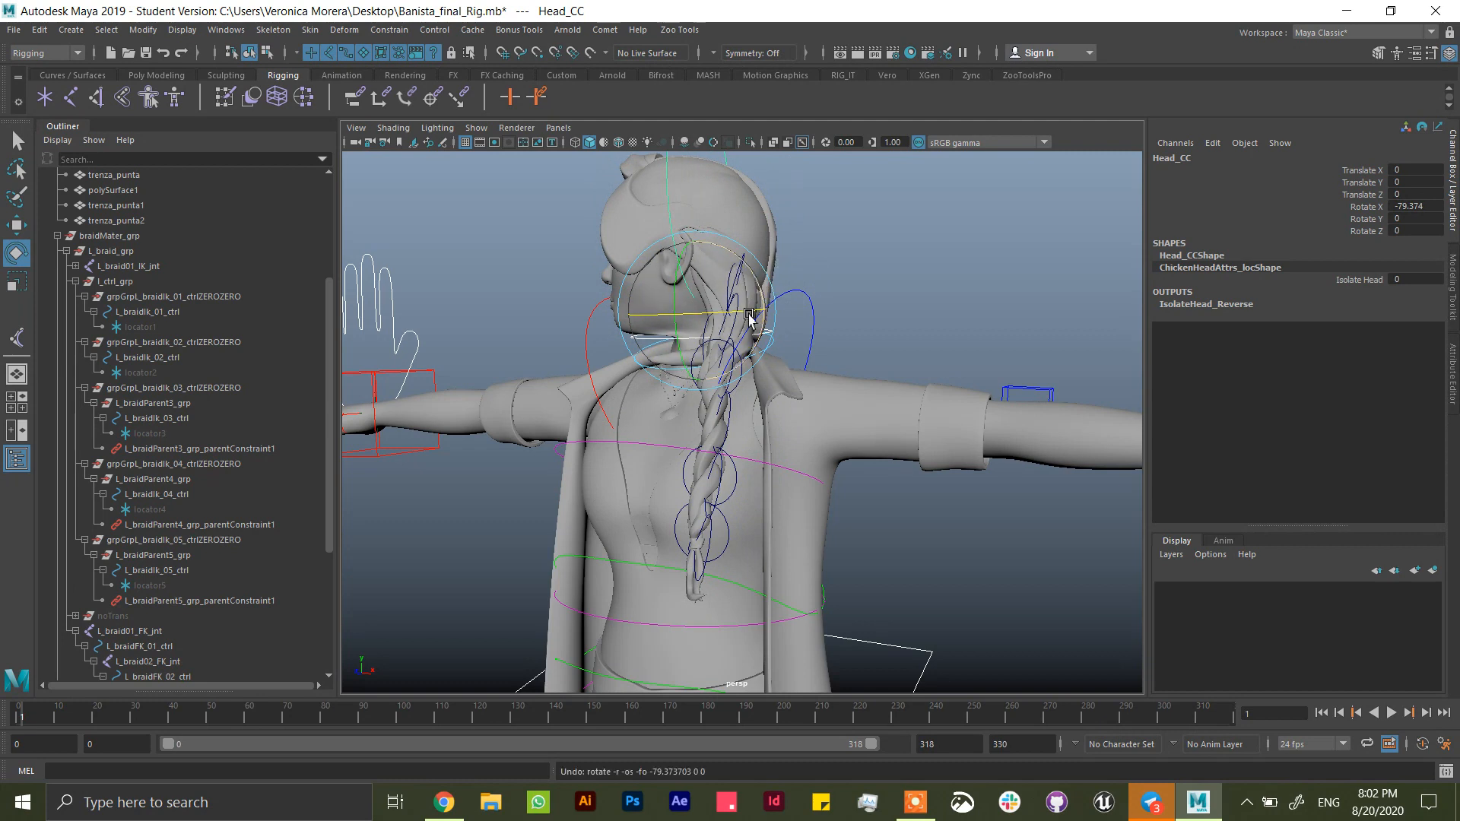
pyautogui.hotkey('ctrl', 'z')
pyautogui.moveTo(740, 318); pyautogui.dragTo(724, 317)
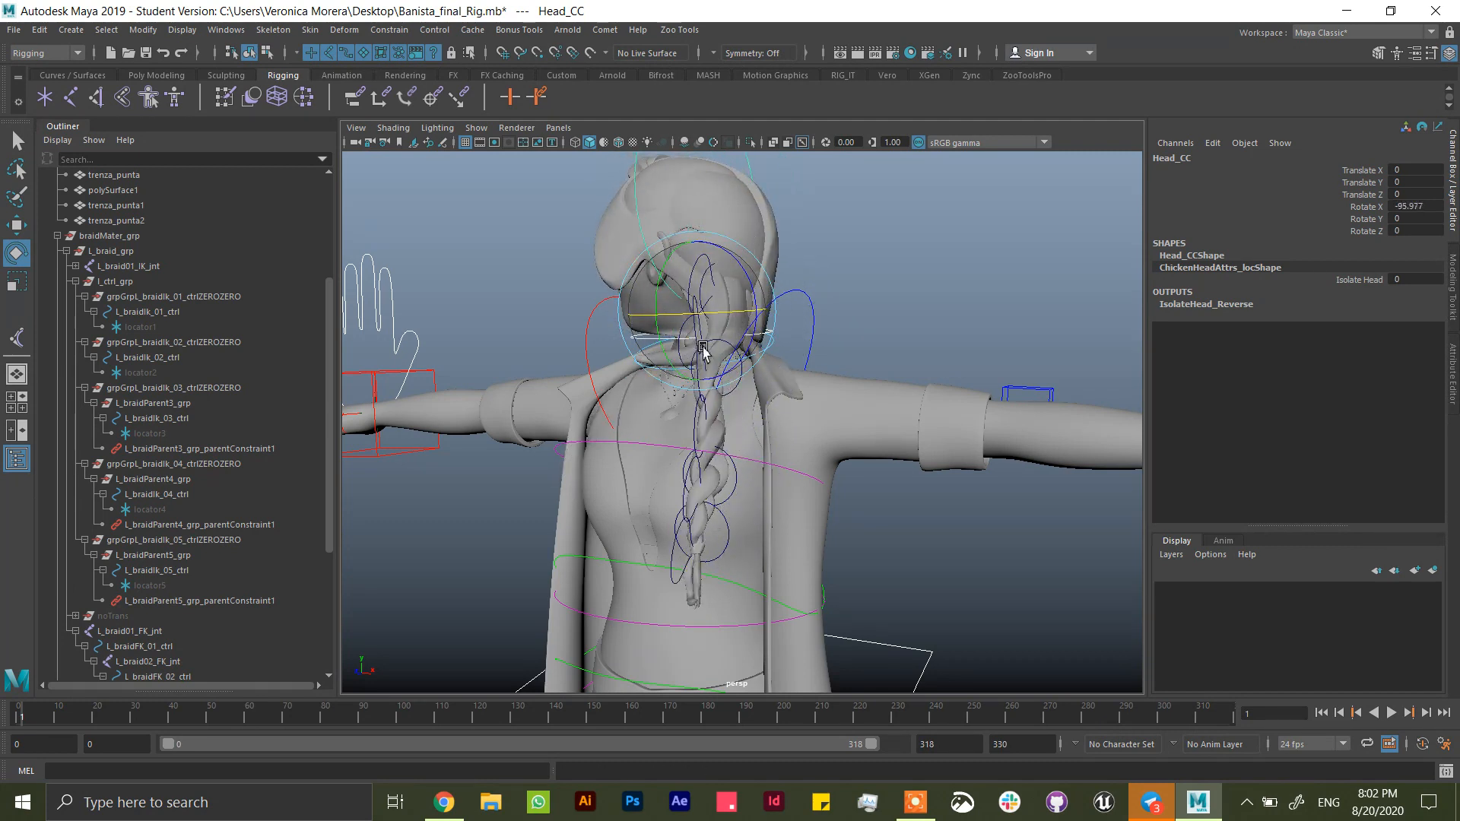
pyautogui.hotkey('ctrl', 'z')
pyautogui.moveTo(732, 320); pyautogui.dragTo(695, 320)
pyautogui.hotkey('ctrl', 'z')
pyautogui.hotkey('ctrl', 'z')
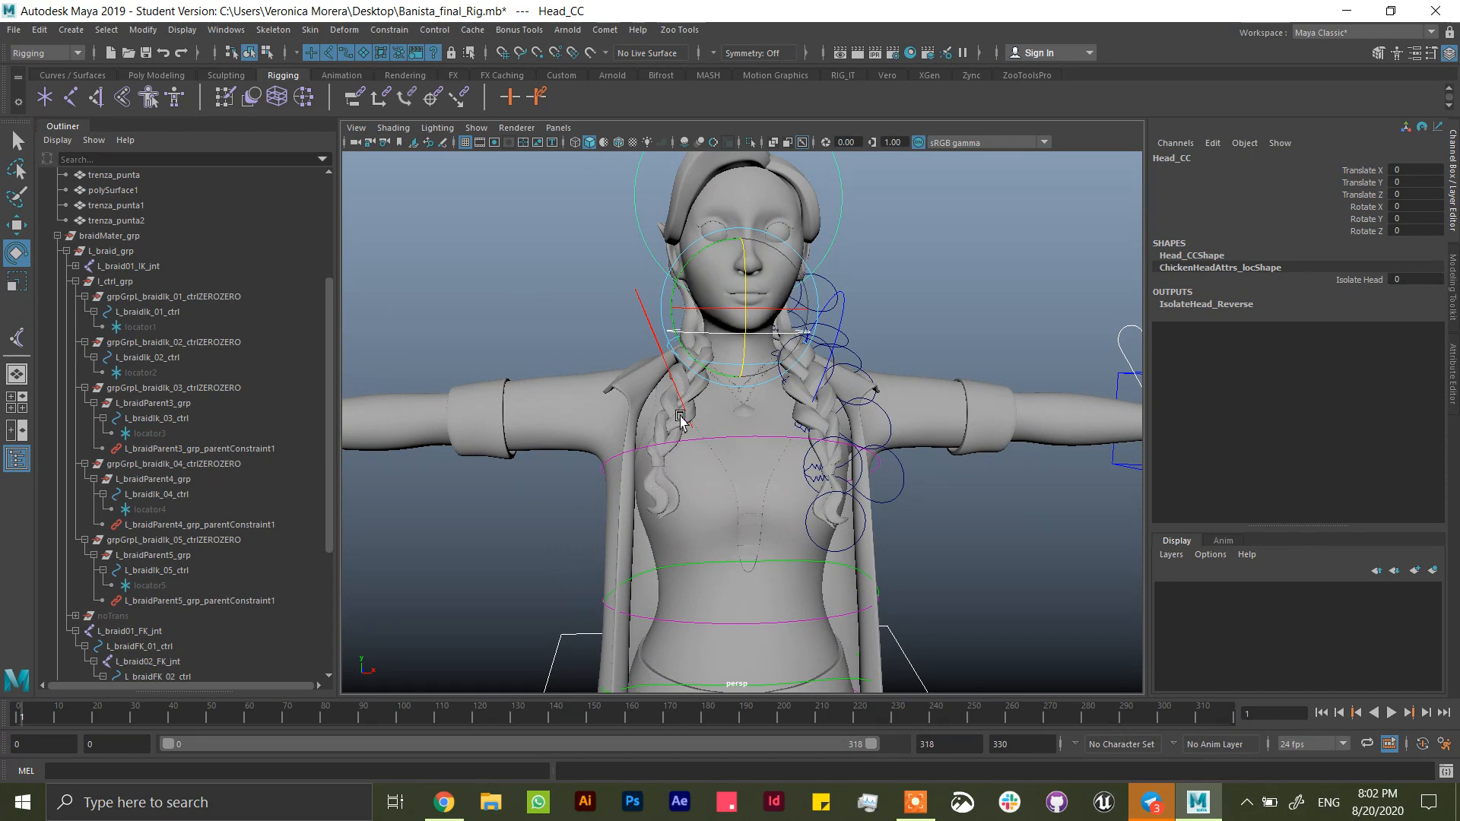
# - Test-tilt Head_CC slightly about Z while comparing both braids from the front, and undo the rotation
pyautogui.moveTo(738, 285); pyautogui.dragTo(687, 392)
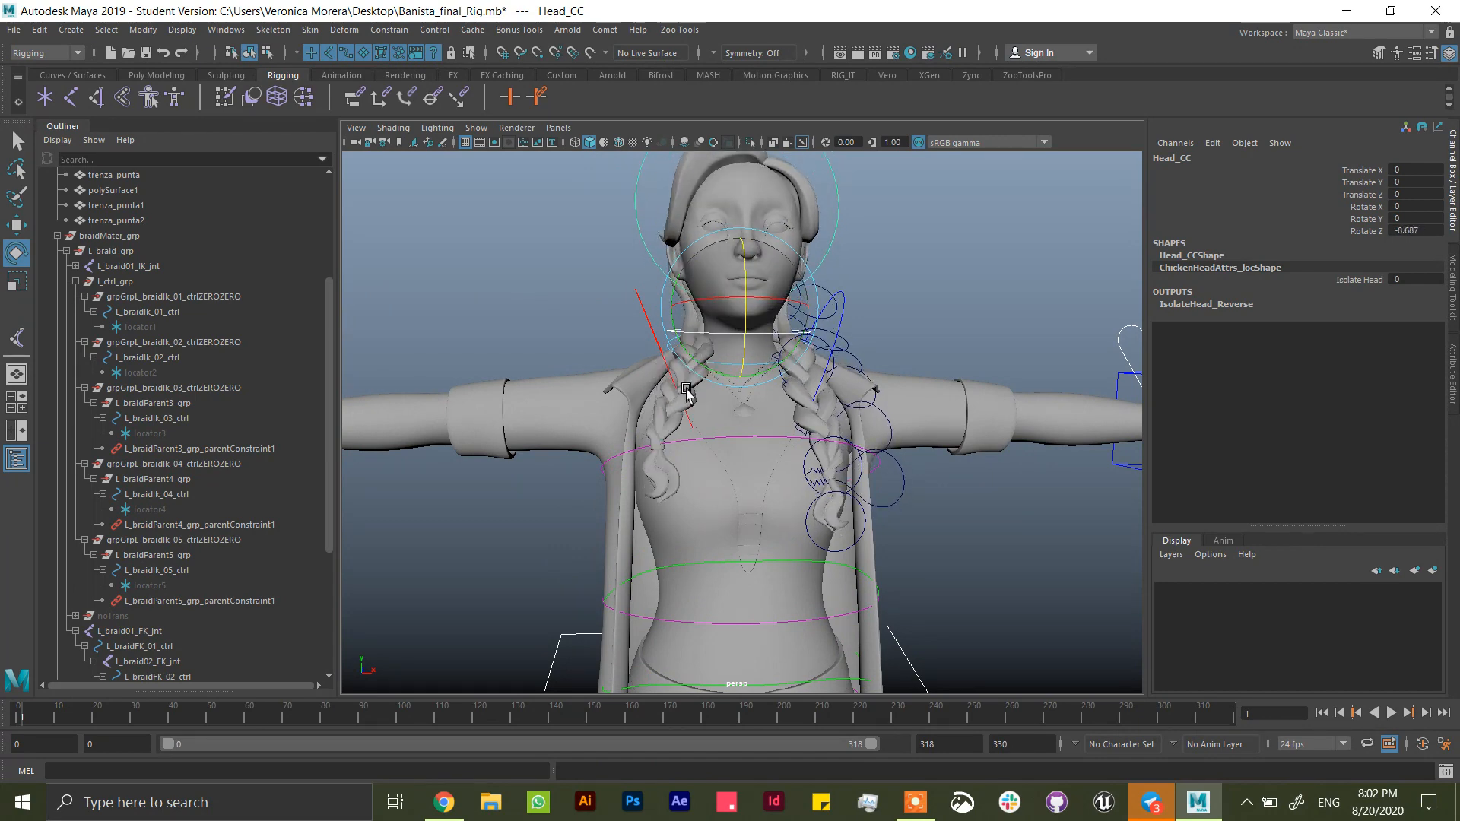
pyautogui.keyDown('alt'); pyautogui.moveTo(866, 315); pyautogui.dragTo(737, 303); pyautogui.keyUp('alt')
pyautogui.hotkey('ctrl', 'z')
pyautogui.hotkey('ctrl', 'z')
pyautogui.hotkey('ctrl', 'z')
# - Tilt Head_CC backward about -52 degrees in Z and rotate L_braidFK_01_ctrl about -12 degrees in Z
pyautogui.moveTo(650, 285); pyautogui.dragTo(774, 323)
pyautogui.click(789, 346)
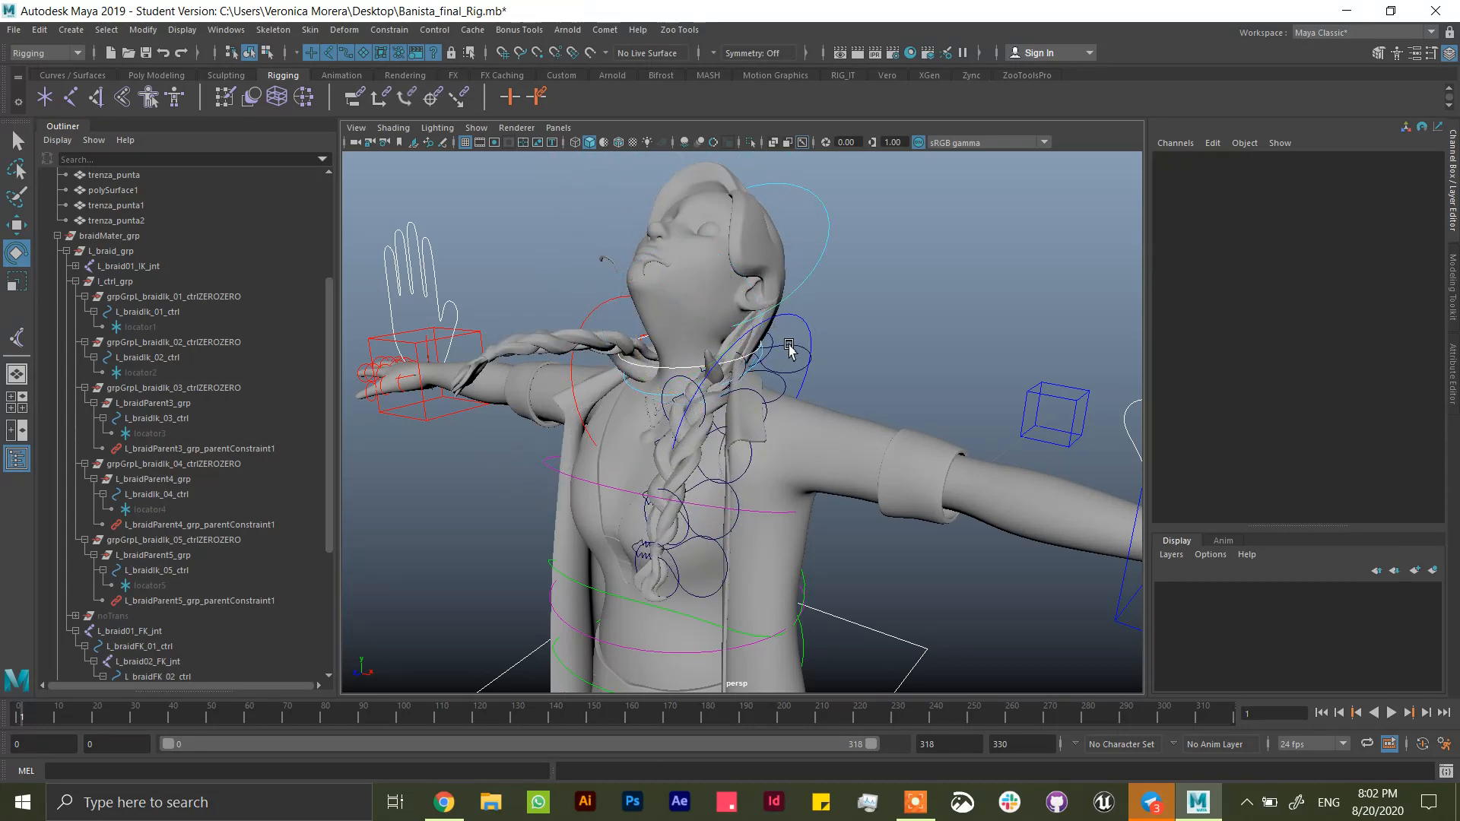
pyautogui.click(719, 306)
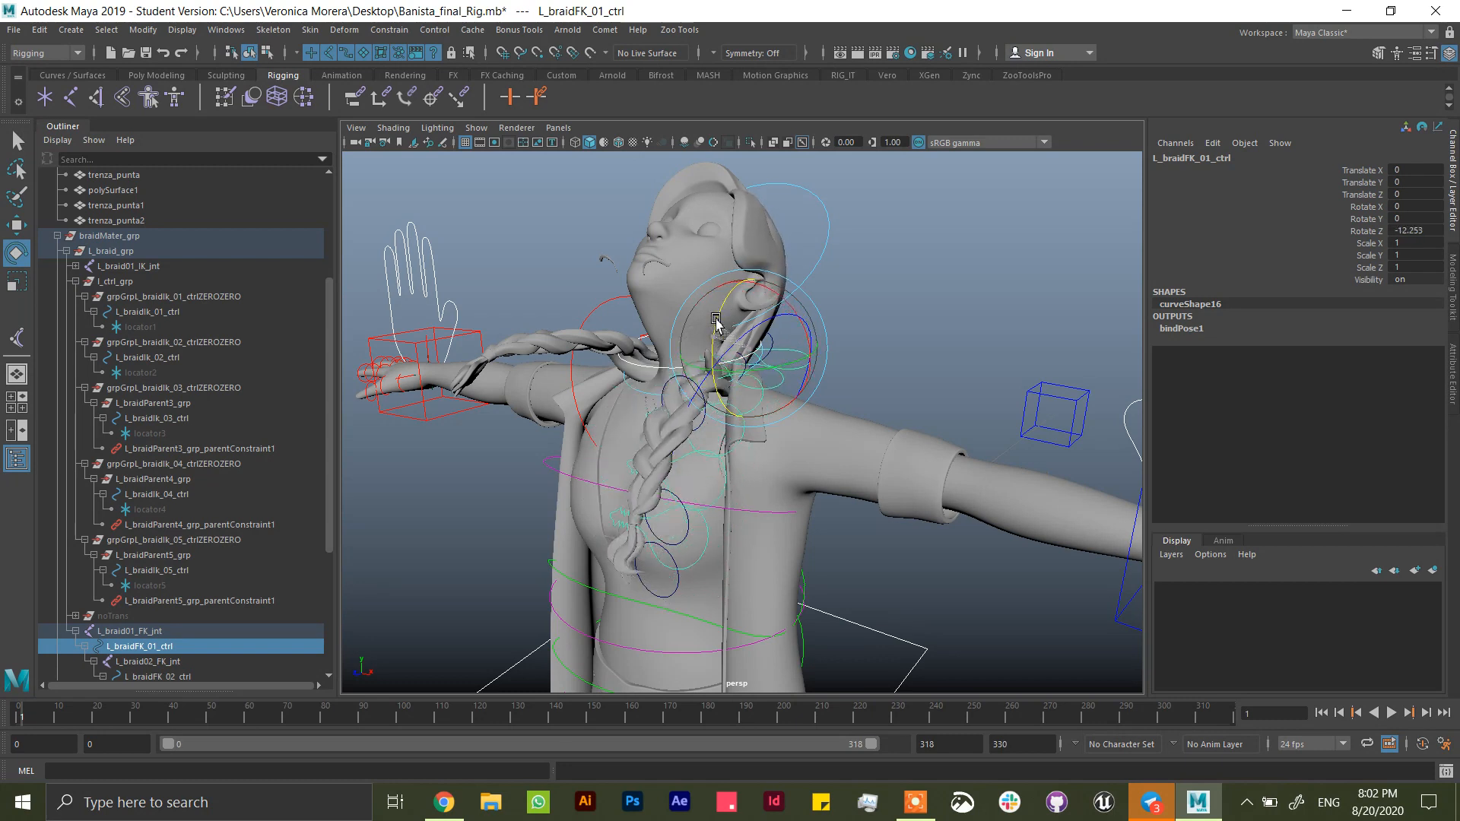
pyautogui.click(966, 343)
# - Test-move L_braidIk_04_ctrl and L_braidIk_05_ctrl with the head tilted back, and undo the moves
pyautogui.click(666, 508)
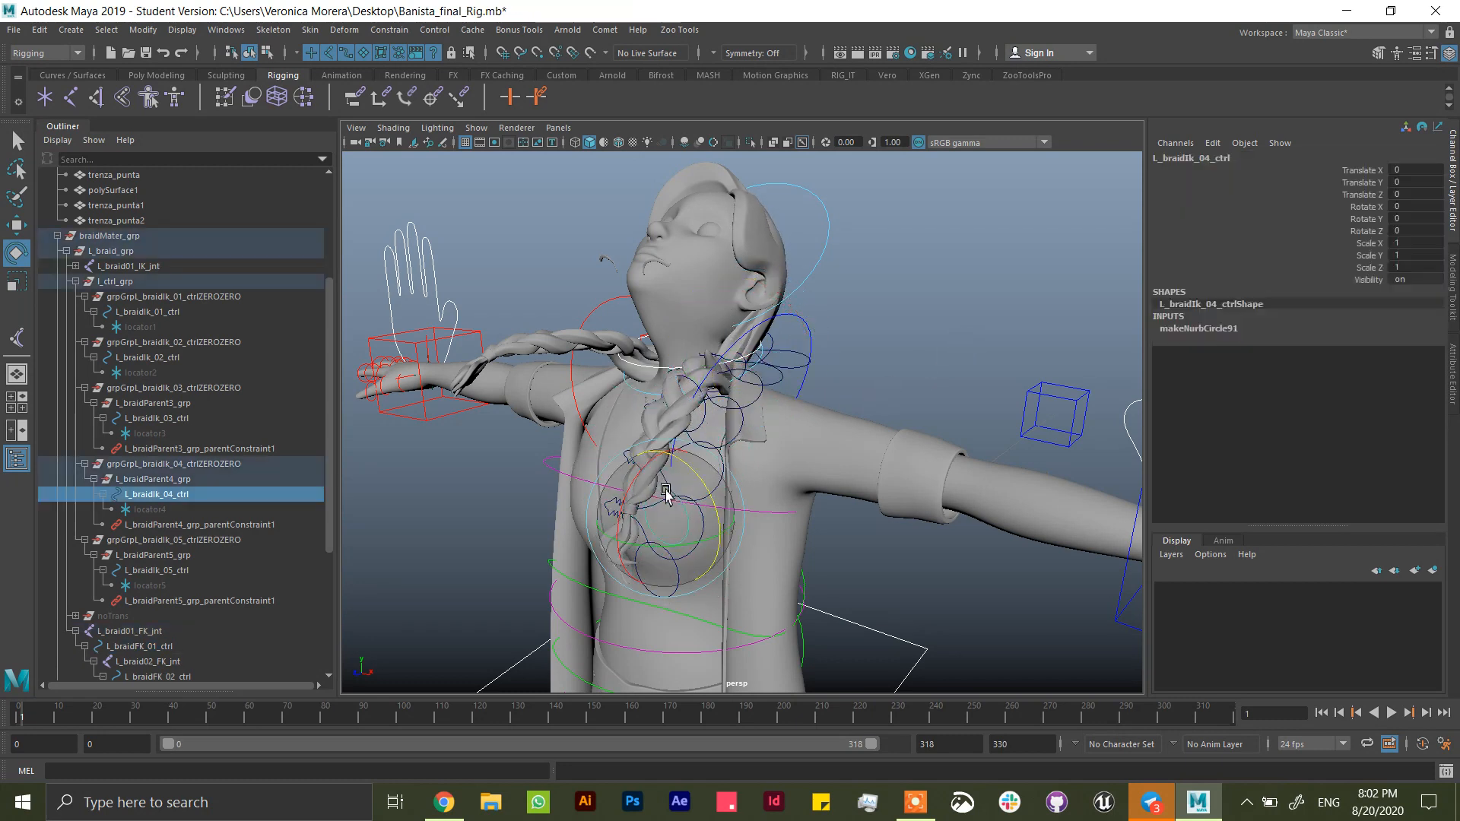
pyautogui.press('w')
pyautogui.moveTo(620, 498); pyautogui.dragTo(658, 496)
pyautogui.hotkey('ctrl', 'z')
pyautogui.click(674, 574)
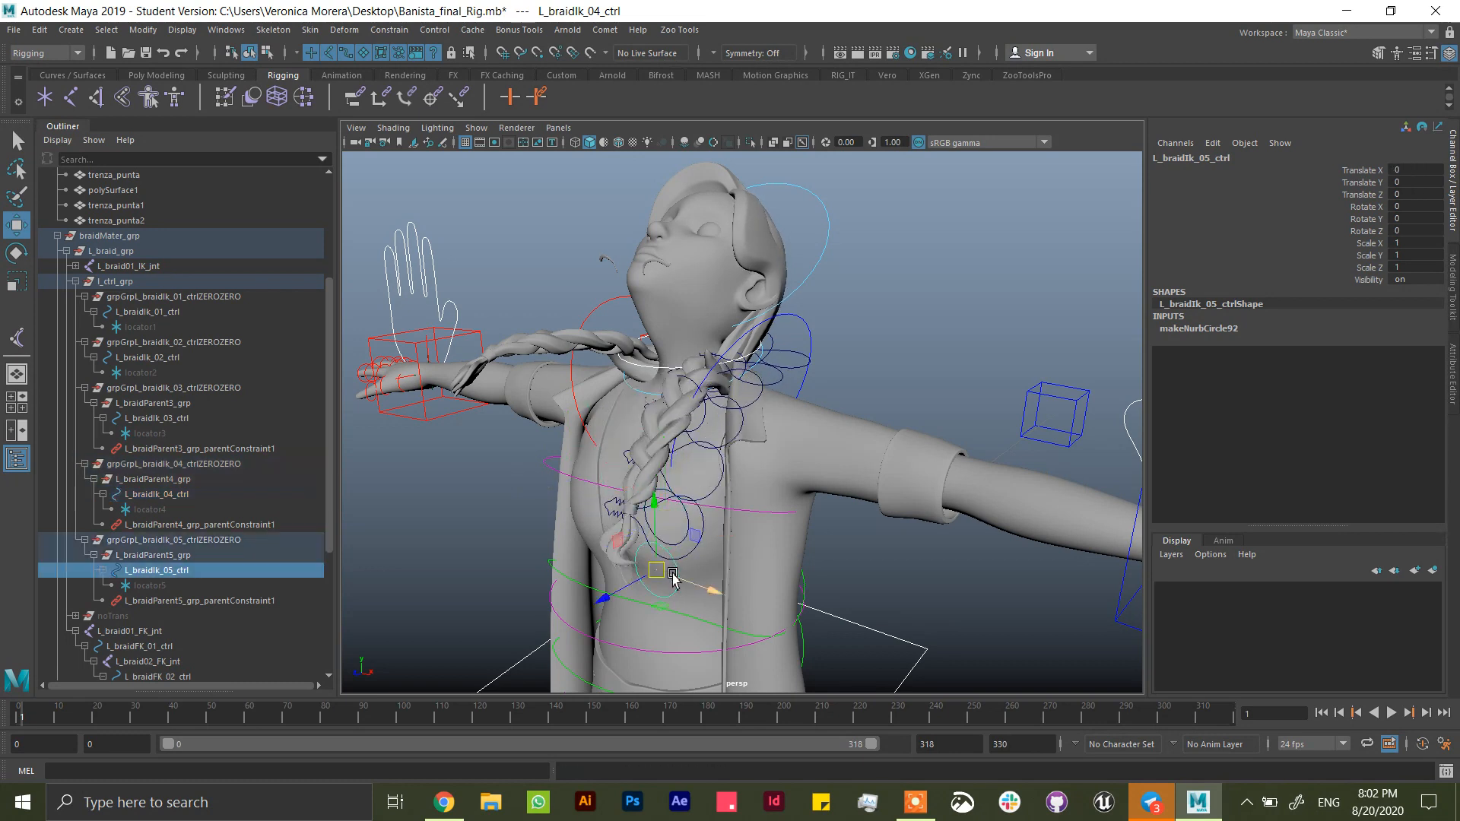
pyautogui.moveTo(674, 574); pyautogui.dragTo(624, 523)
pyautogui.hotkey('ctrl', 'z')
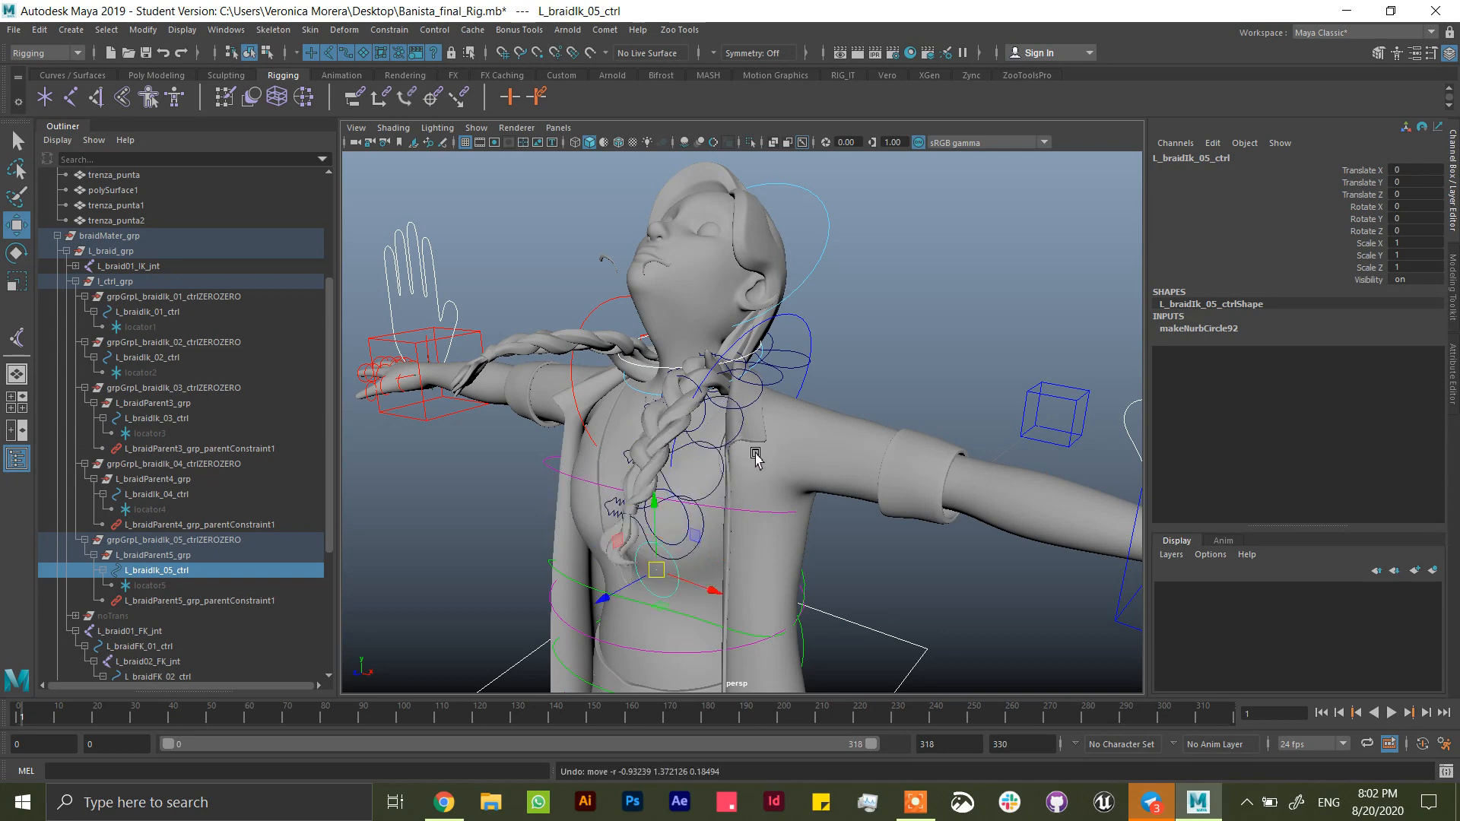
# - Set the Rotate Z of the head control Head_CC to 0
pyautogui.click(690, 395)
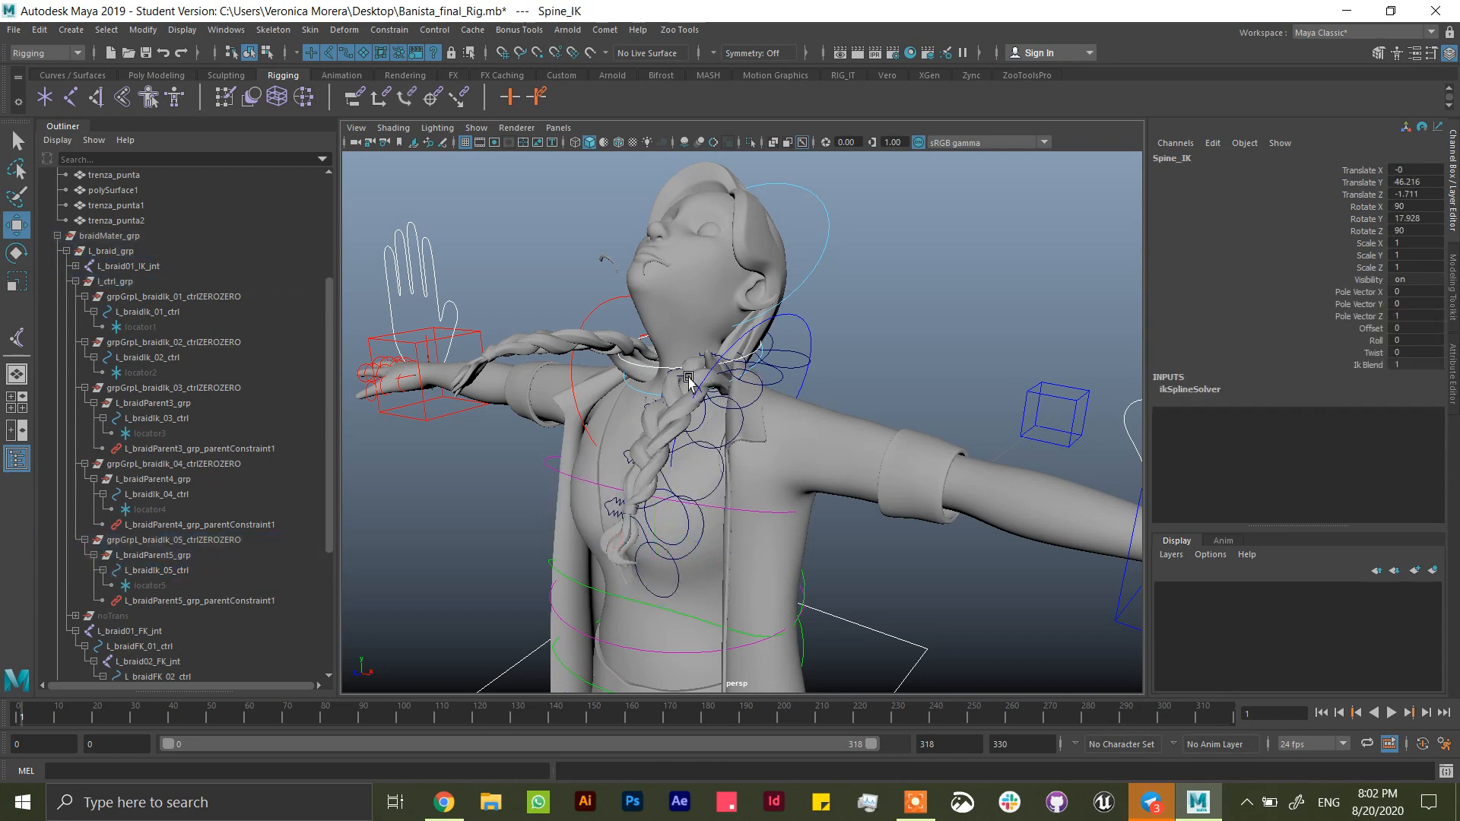
pyautogui.moveTo(726, 427)
pyautogui.keyDown('alt'); pyautogui.mouseDown()
pyautogui.moveTo(736, 413)
pyautogui.moveTo(712, 350)
pyautogui.moveTo(727, 423)
pyautogui.moveTo(726, 411)
pyautogui.mouseUp(); pyautogui.keyUp('alt')
pyautogui.click(735, 416)
pyautogui.moveTo(807, 253); pyautogui.dragTo(838, 289)
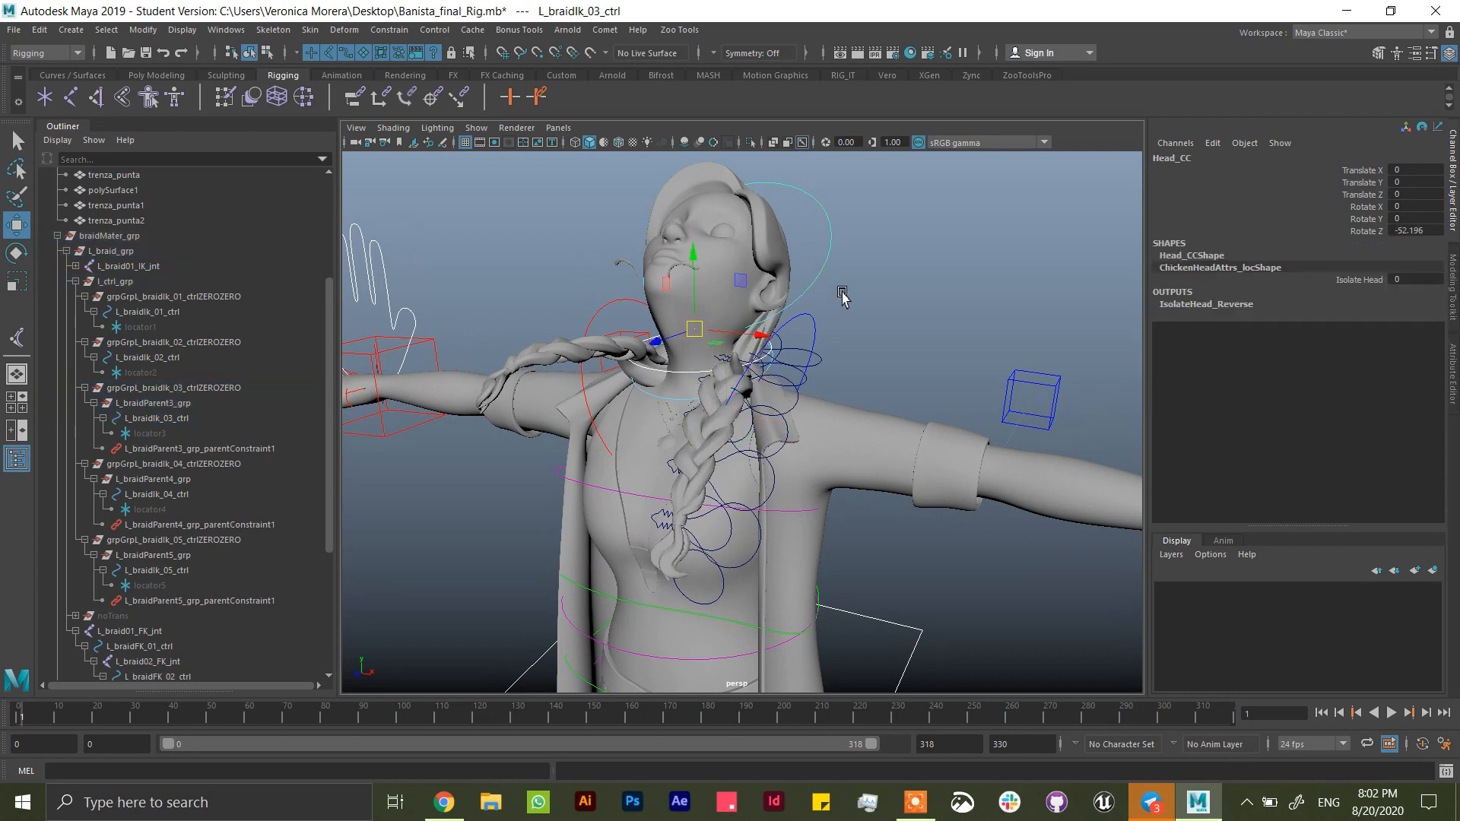
pyautogui.doubleClick(1403, 231)
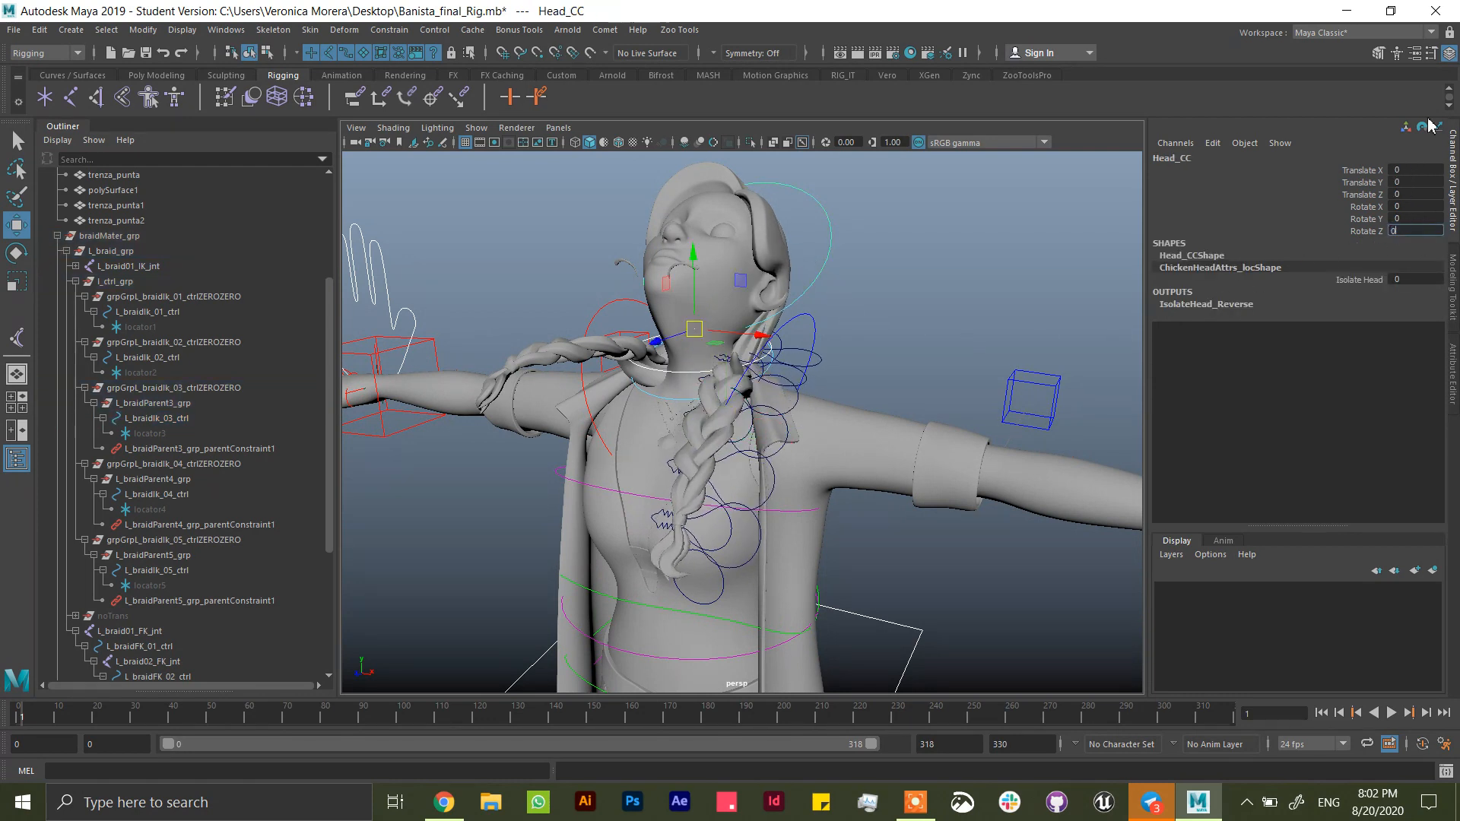
pyautogui.write('0')
pyautogui.press('Return')
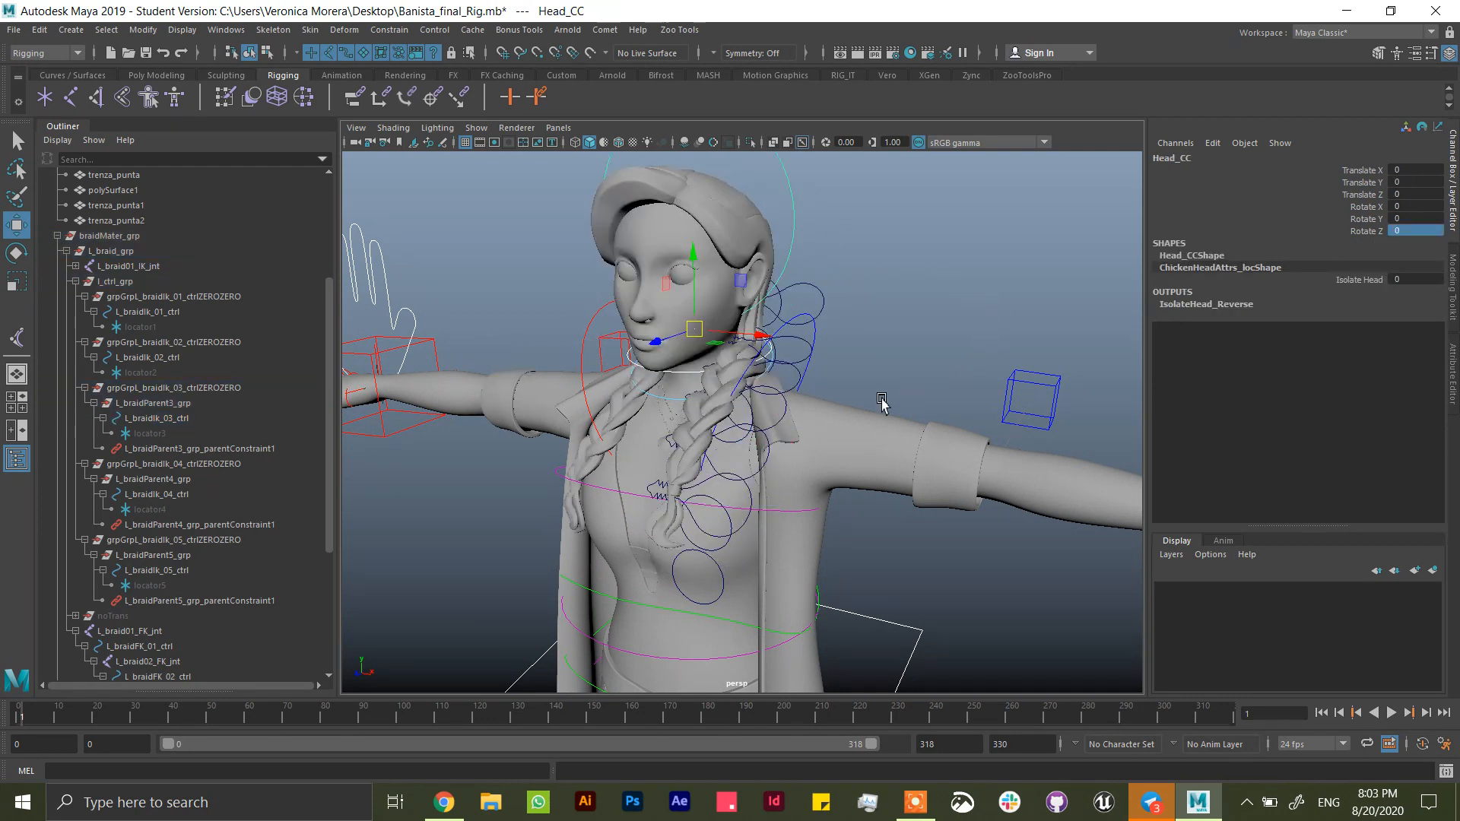
pyautogui.keyDown('alt'); pyautogui.moveTo(915, 345); pyautogui.dragTo(888, 396); pyautogui.keyUp('alt')
pyautogui.scroll(3, 920, 410)
pyautogui.scroll(-2, 851, 375)
pyautogui.keyDown('alt'); pyautogui.moveTo(847, 374); pyautogui.dragTo(843, 348, button='middle'); pyautogui.keyUp('alt')
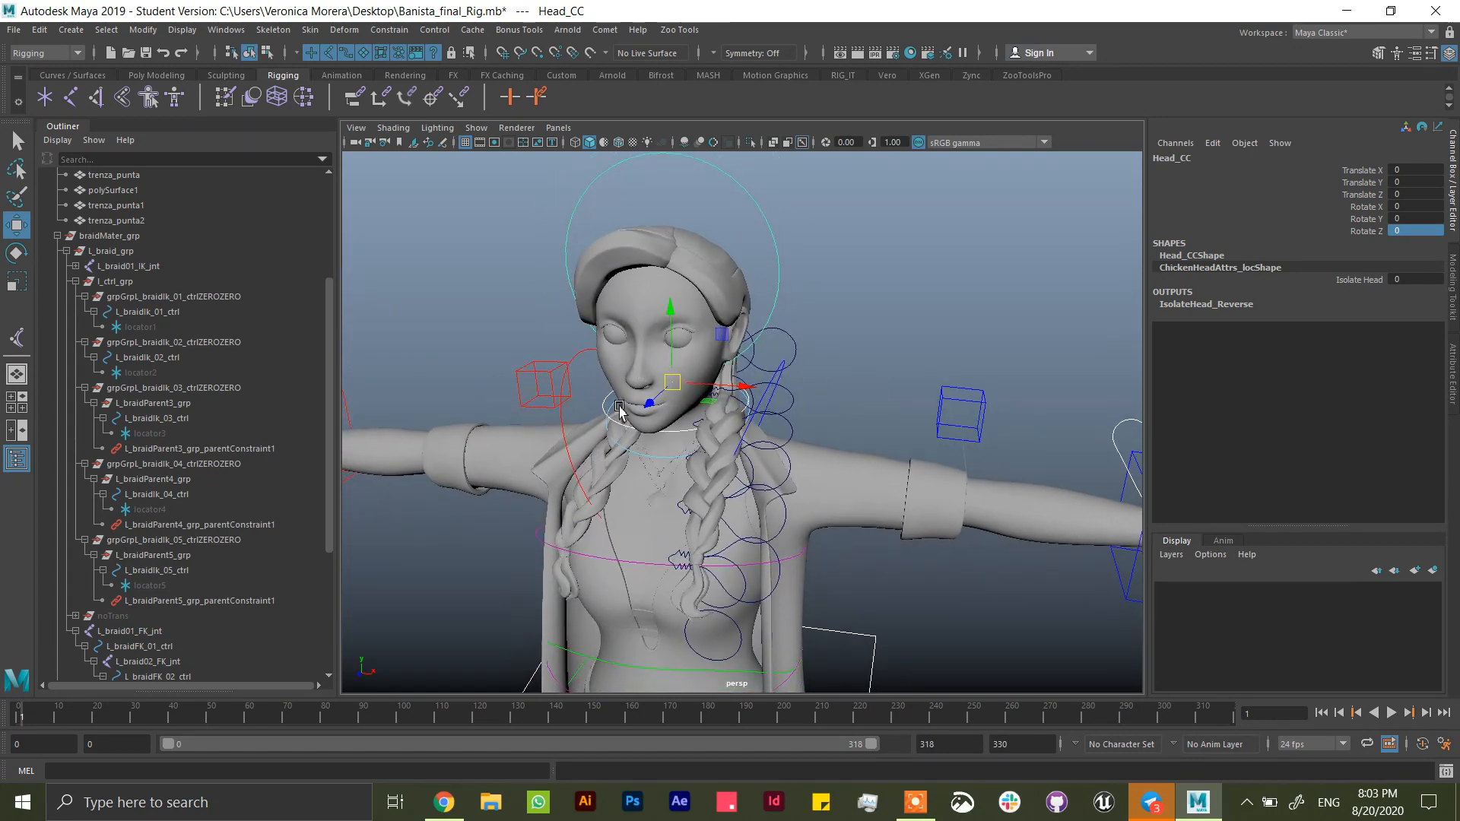
# - Test-rotate Head_CC freely from the front and about Z from the side, undoing both rotations
pyautogui.press('e')
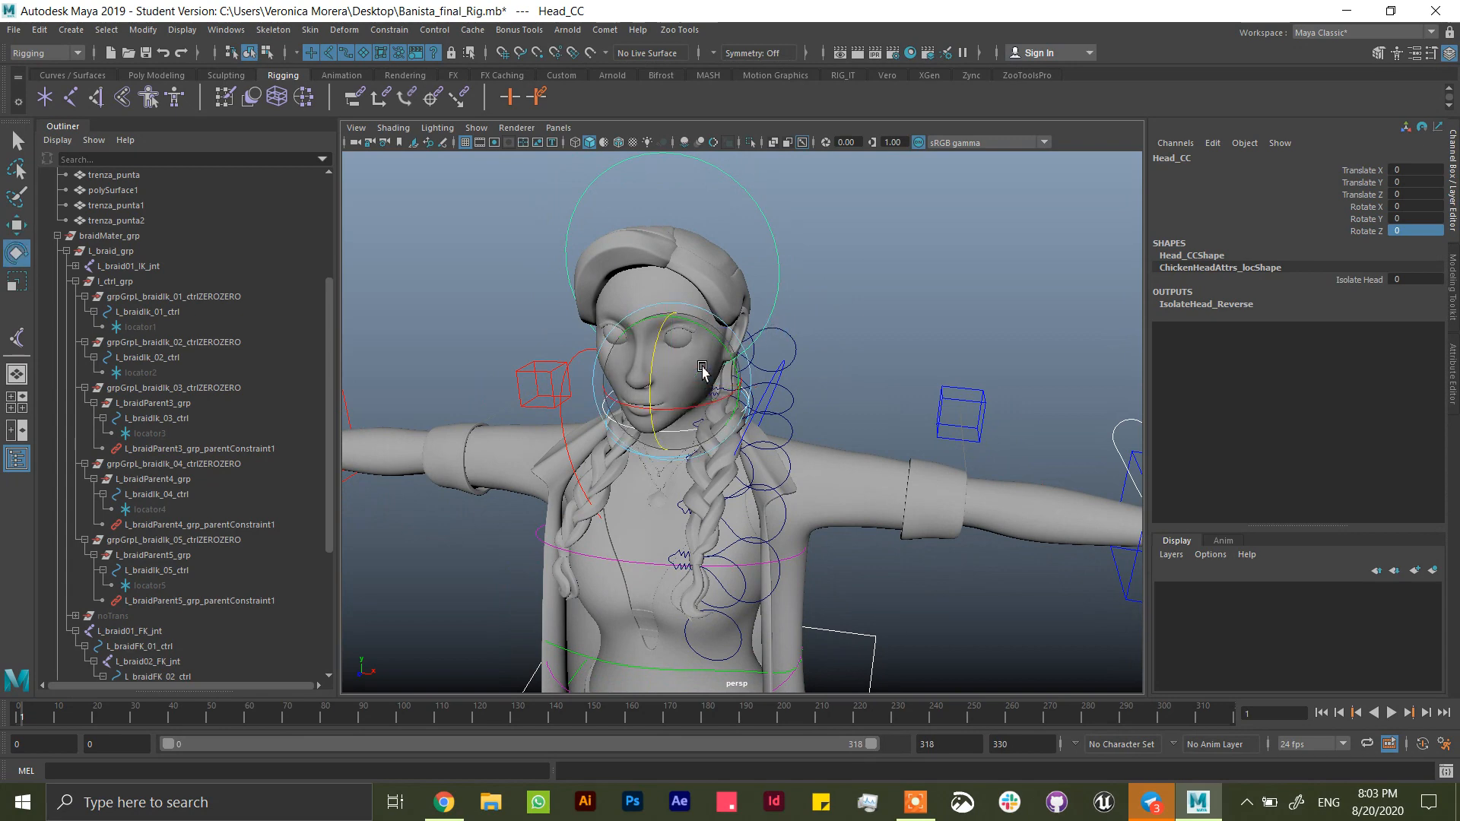
pyautogui.moveTo(700, 381); pyautogui.dragTo(689, 349)
pyautogui.hotkey('ctrl', 'z')
pyautogui.hotkey('ctrl', 'z')
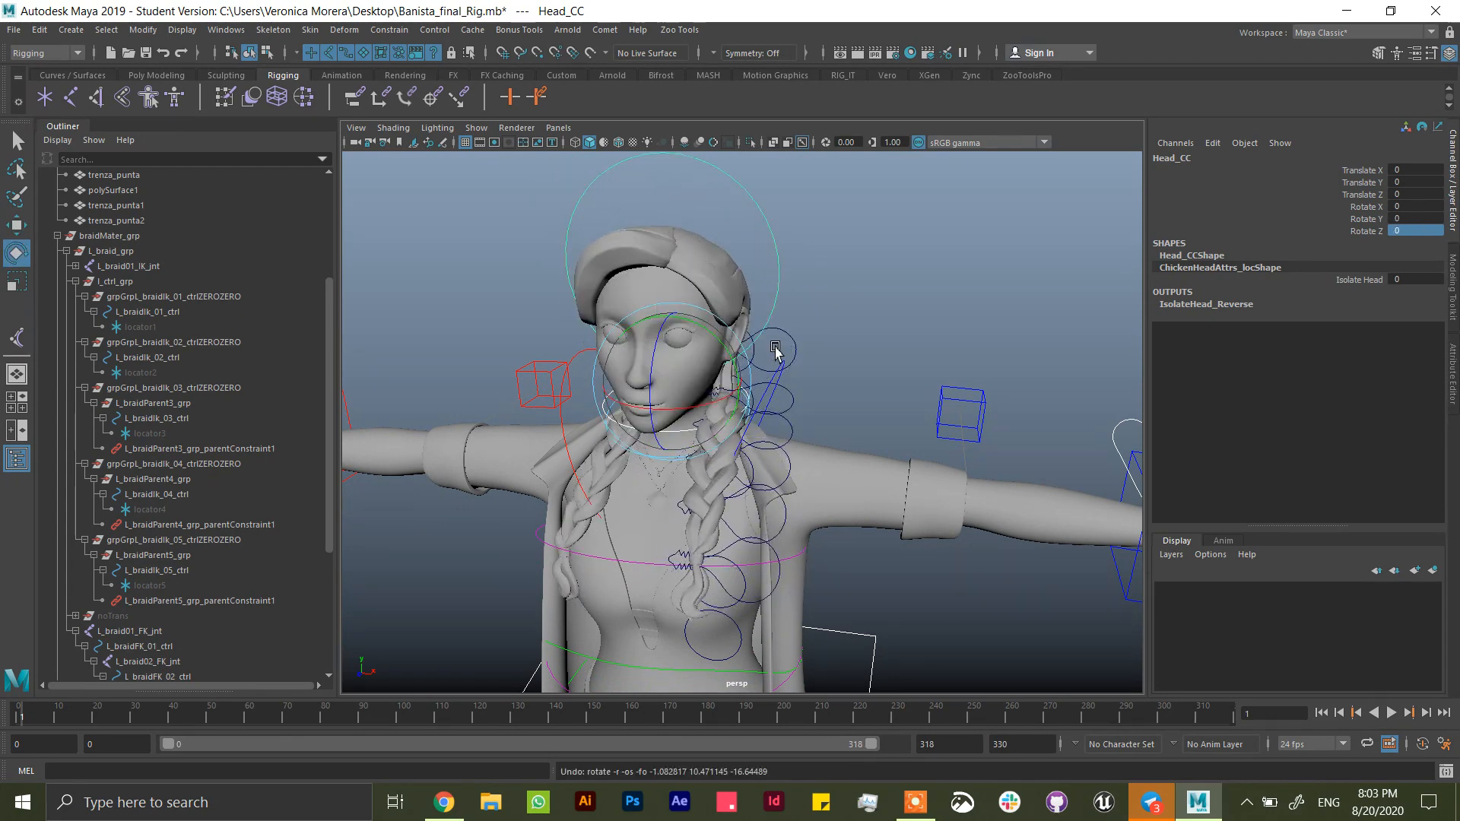
pyautogui.keyDown('alt'); pyautogui.moveTo(736, 369); pyautogui.dragTo(627, 373); pyautogui.keyUp('alt')
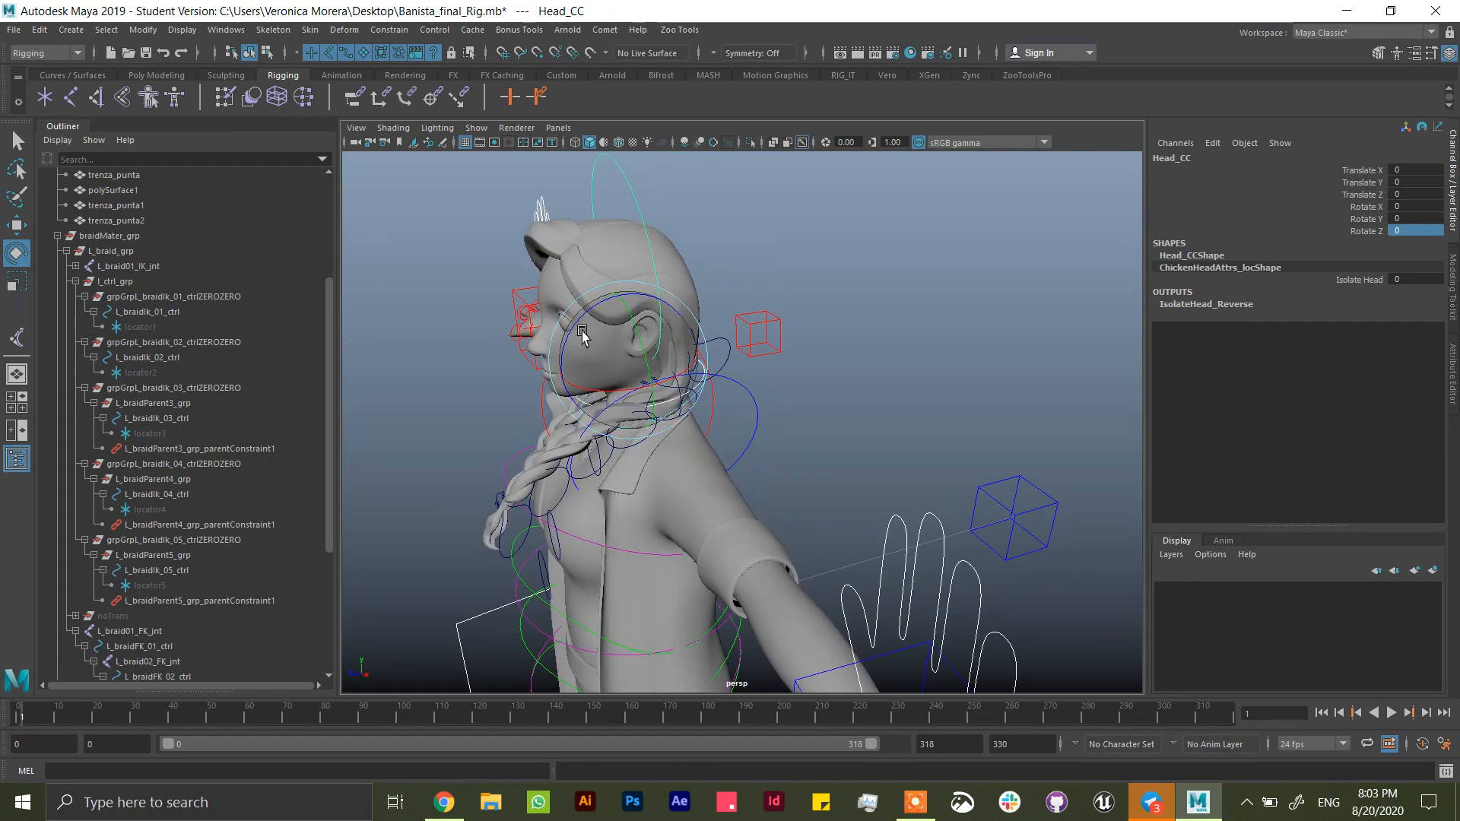
pyautogui.moveTo(571, 330); pyautogui.dragTo(517, 407)
pyautogui.hotkey('ctrl', 'z')
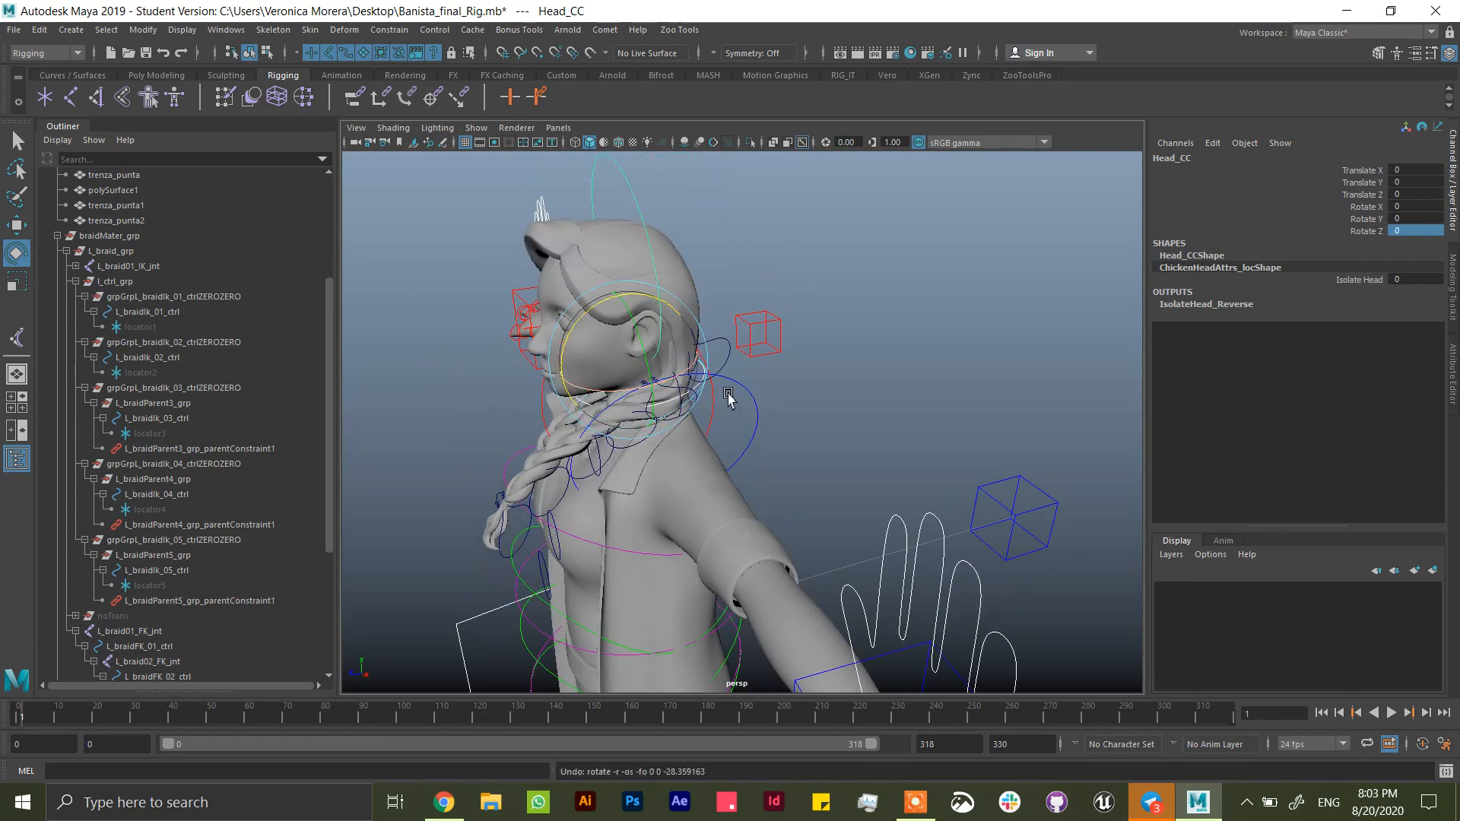
# - Examine the head control Head_CC and the parent constraint on L_braidParent3_grp
pyautogui.keyDown('alt'); pyautogui.moveTo(728, 393); pyautogui.dragTo(819, 360); pyautogui.keyUp('alt')
pyautogui.click(794, 316)
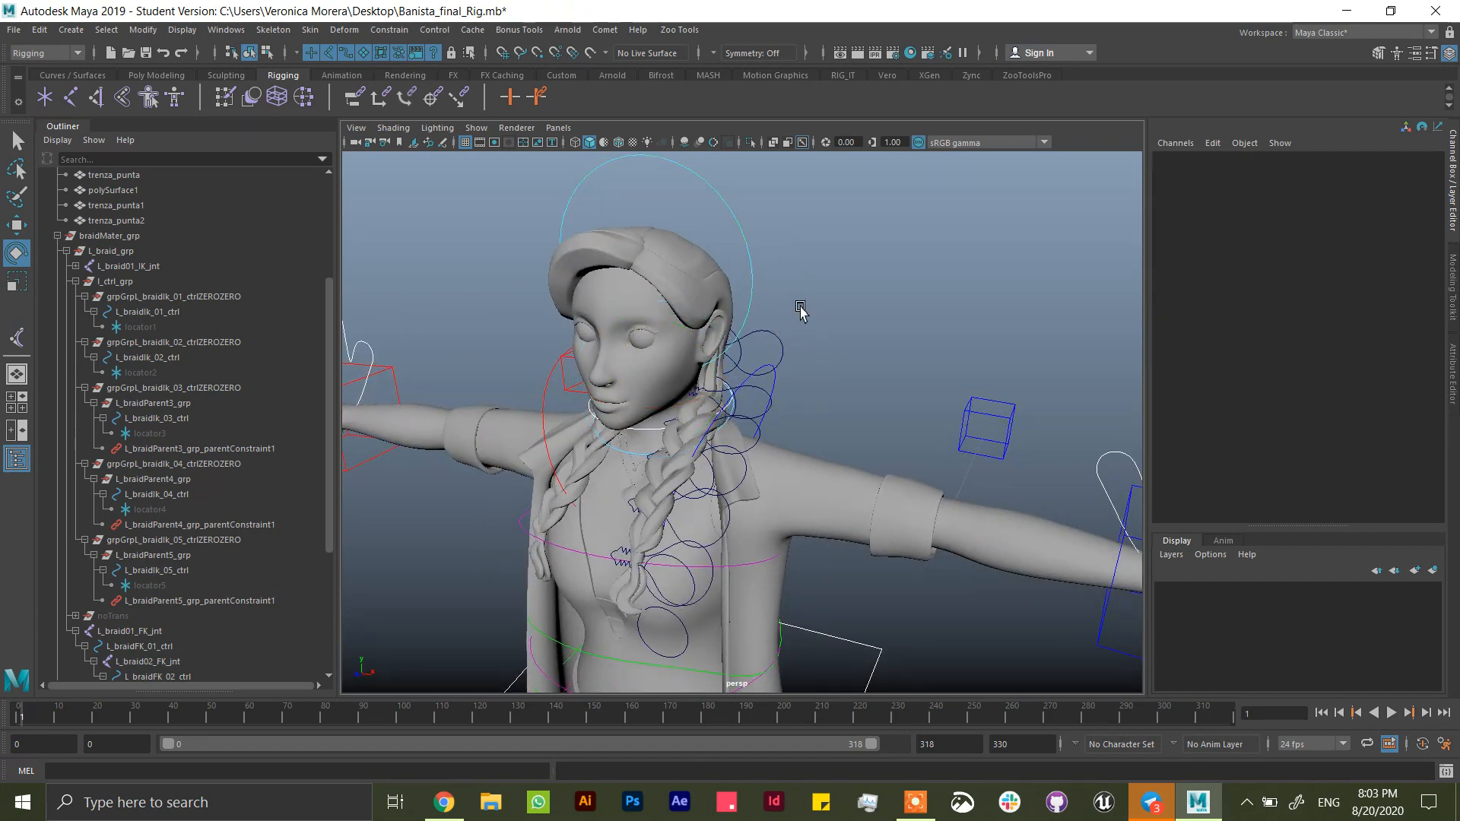
pyautogui.click(750, 295)
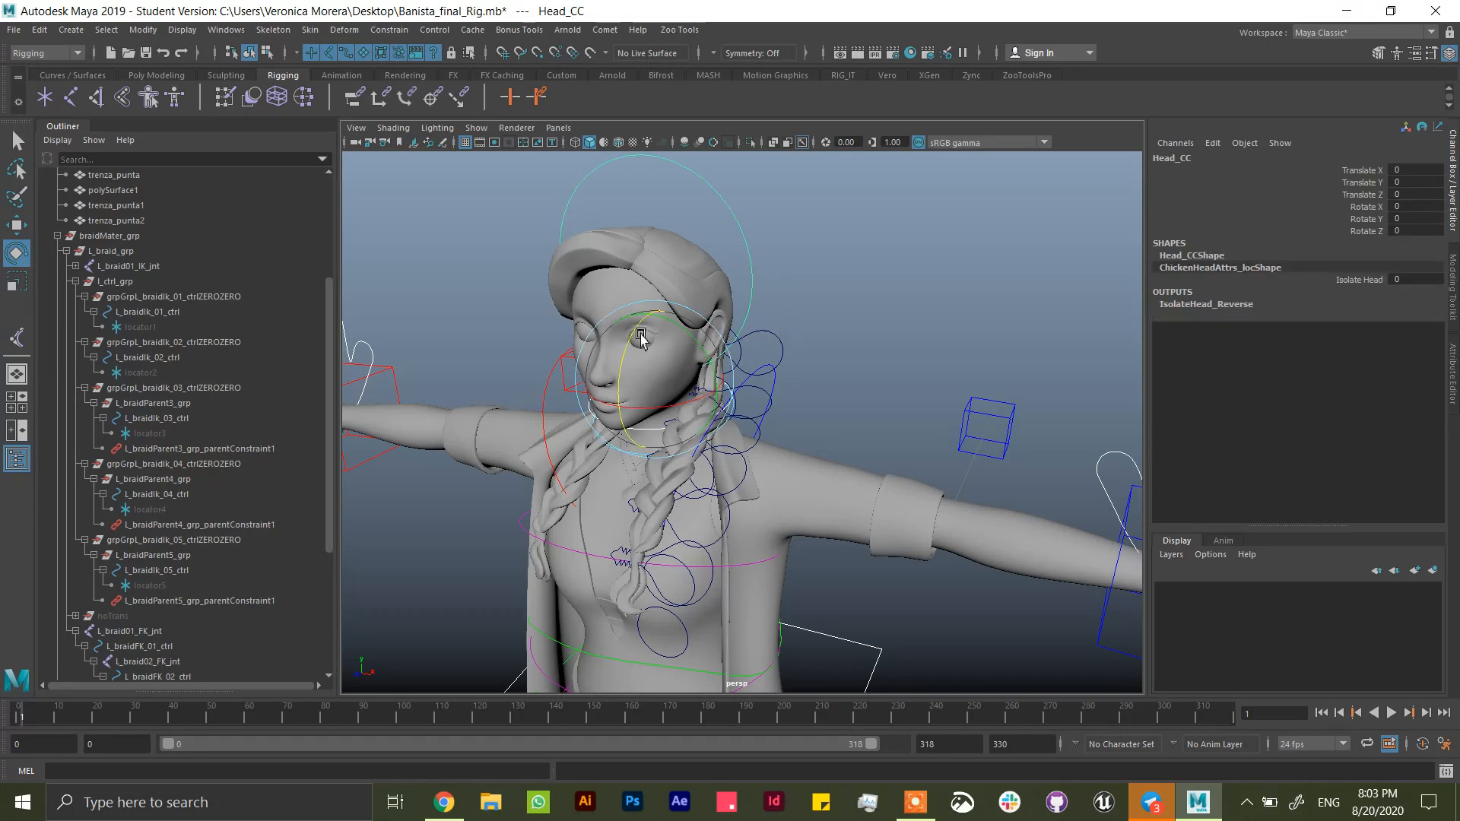
pyautogui.click(210, 448)
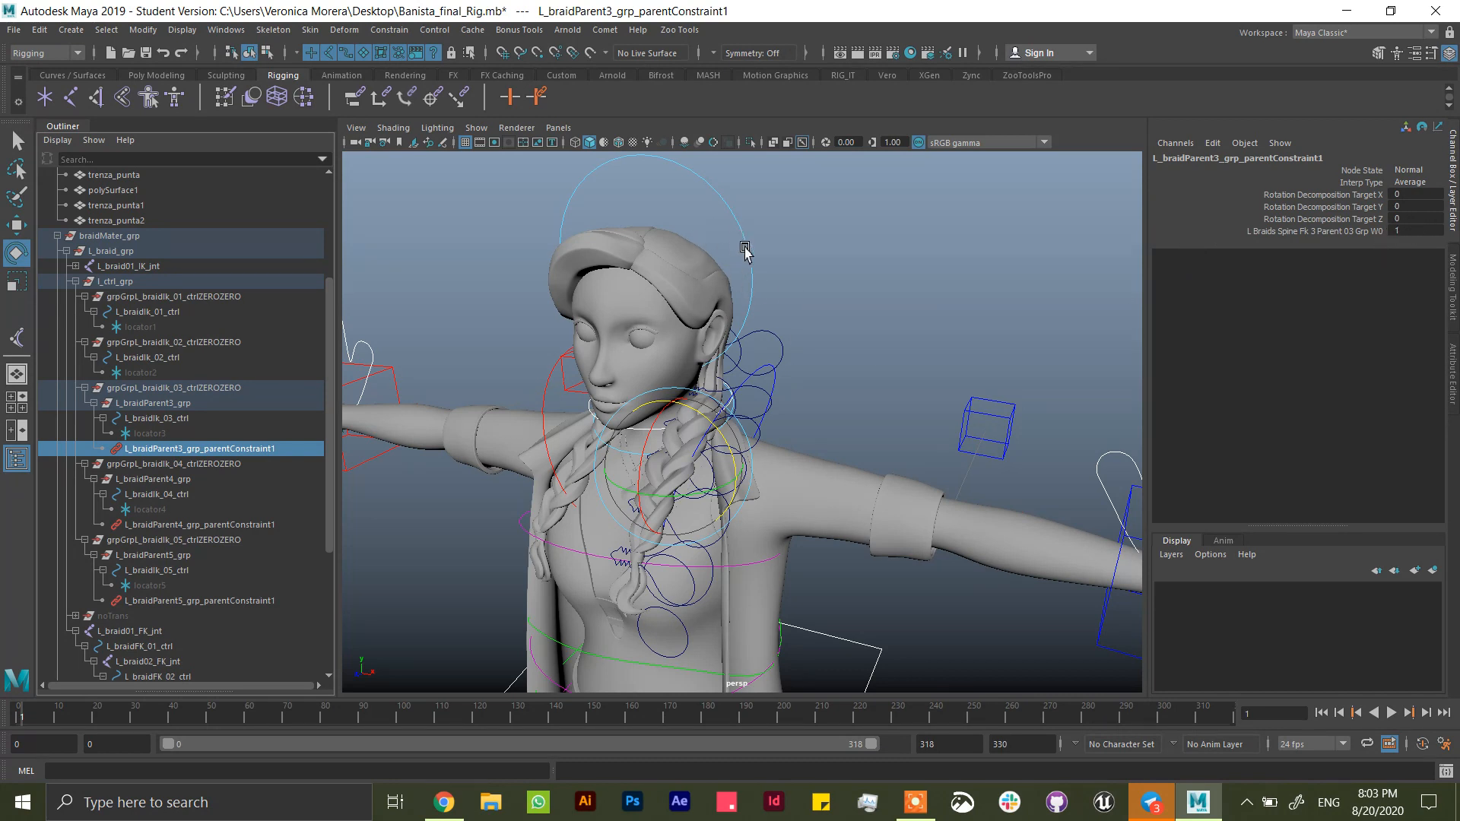
# - Test-turn Head_CC sideways to check how the braids follow, and undo the rotations
pyautogui.click(736, 228)
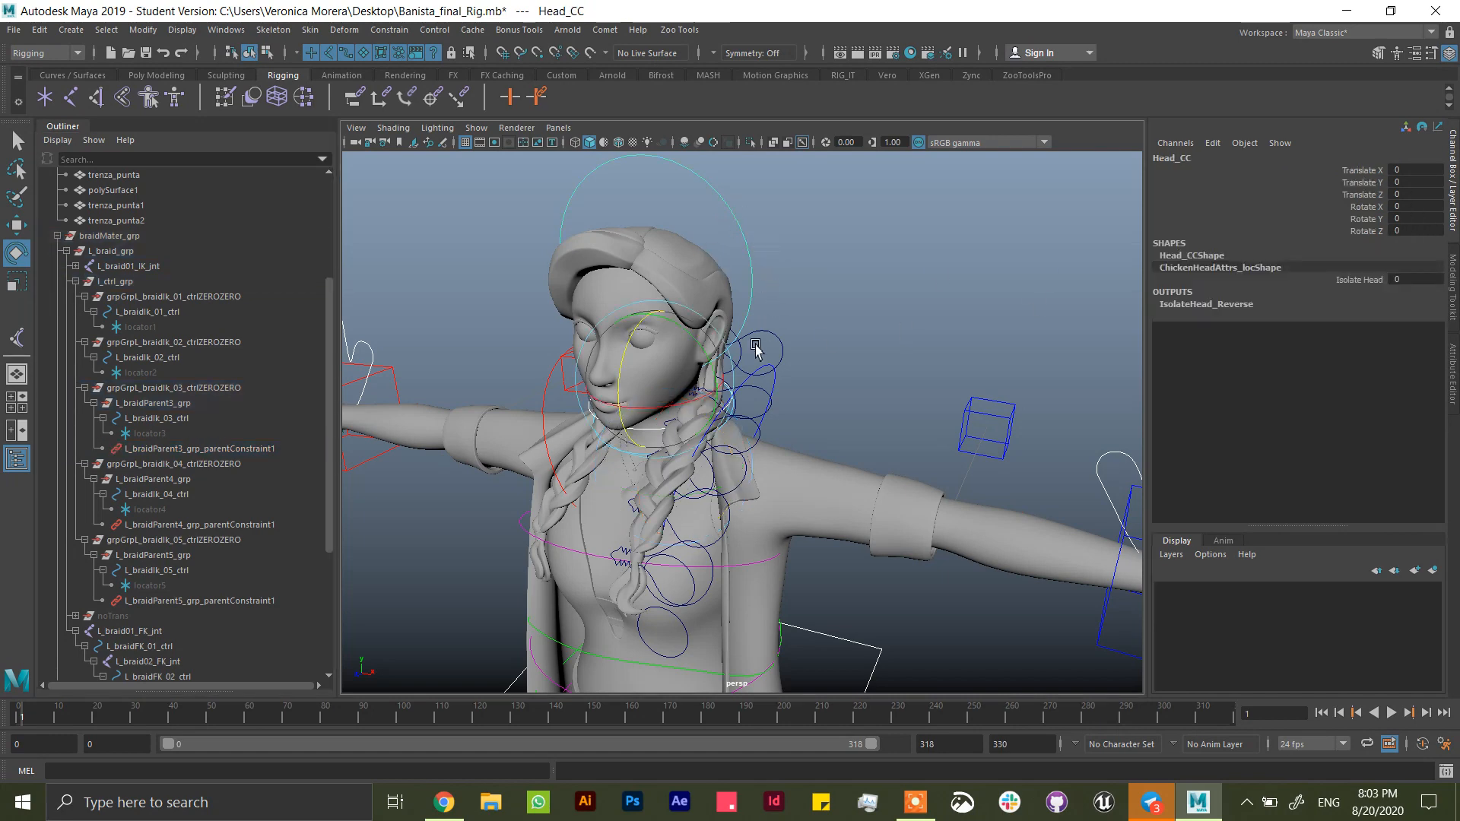
pyautogui.moveTo(756, 343); pyautogui.dragTo(636, 322)
pyautogui.hotkey('ctrl', 'z')
pyautogui.hotkey('ctrl', 'z')
pyautogui.moveTo(648, 397); pyautogui.dragTo(741, 378)
pyautogui.hotkey('ctrl', 'z')
pyautogui.hotkey('ctrl', 'z')
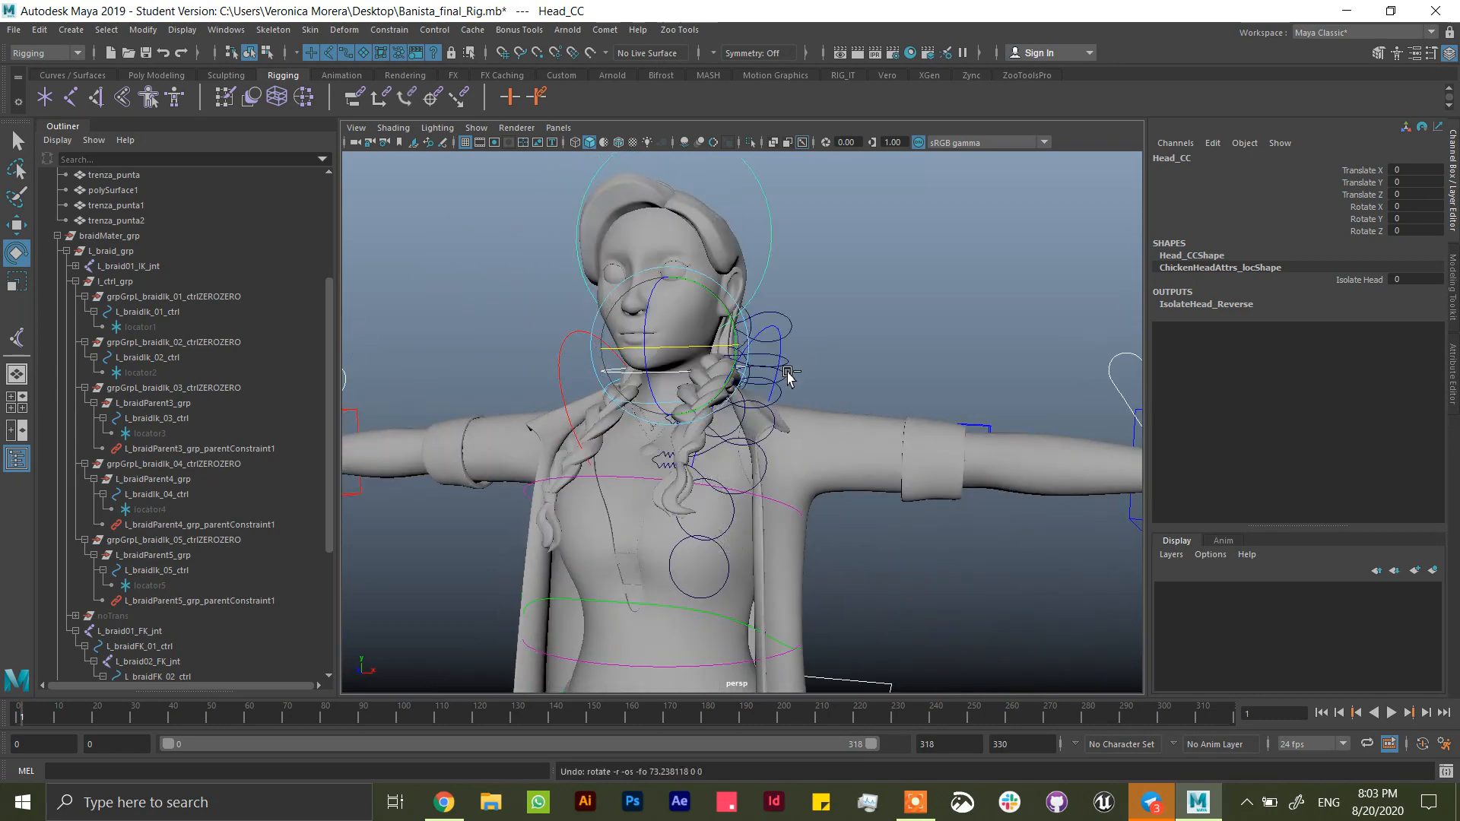
# - Undo the recent selections and the Rotate Z reset of Head_CC, stepping back to the tilted-back head pose
pyautogui.keyDown('alt'); pyautogui.moveTo(763, 441); pyautogui.dragTo(673, 421); pyautogui.keyUp('alt')
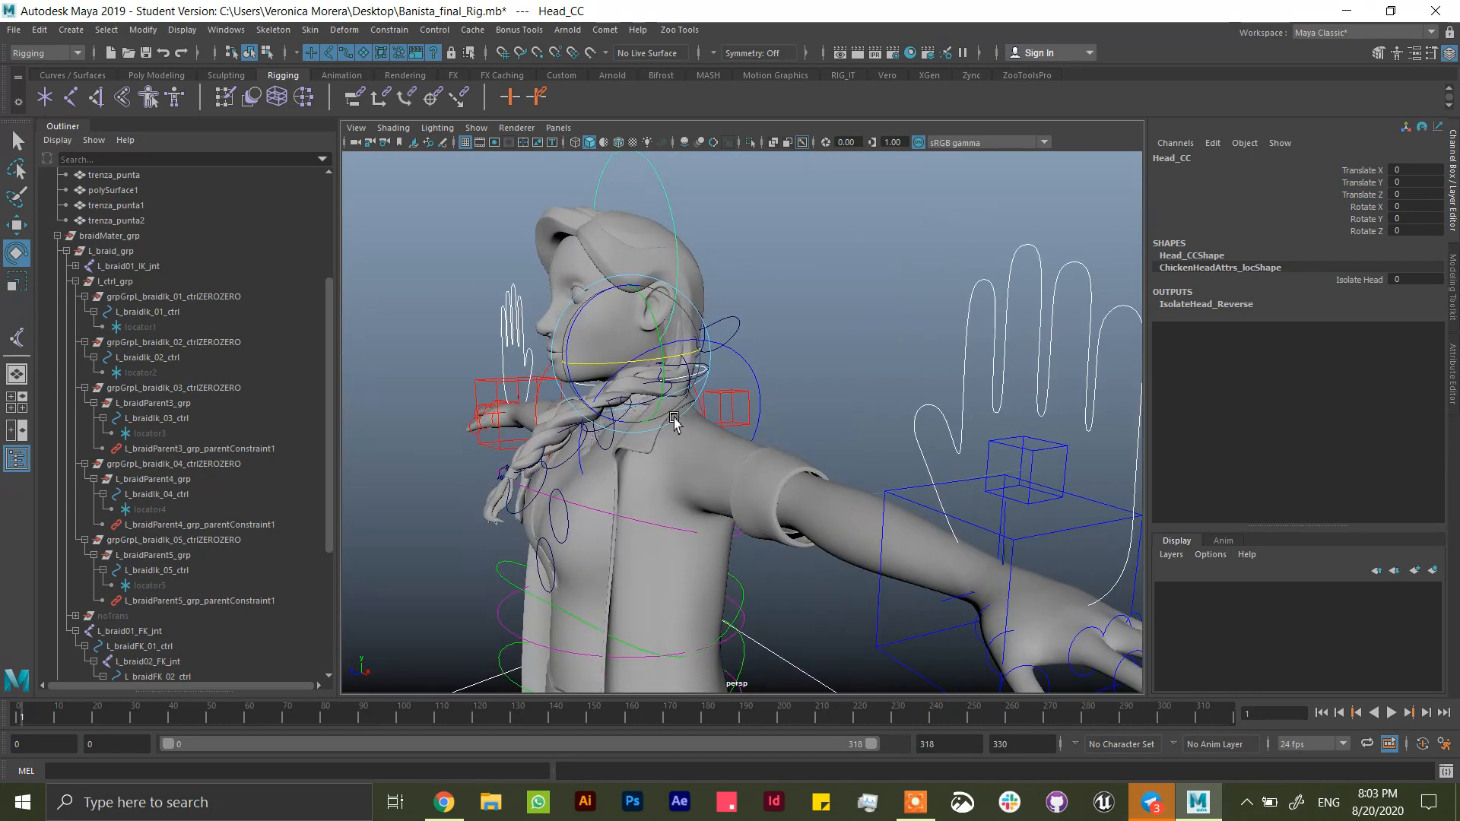
pyautogui.hotkey('ctrl', 'z')
pyautogui.hotkey('ctrl', 'z')
pyautogui.hotkey('ctrl', 'z')
pyautogui.hotkey('ctrl', 'z')
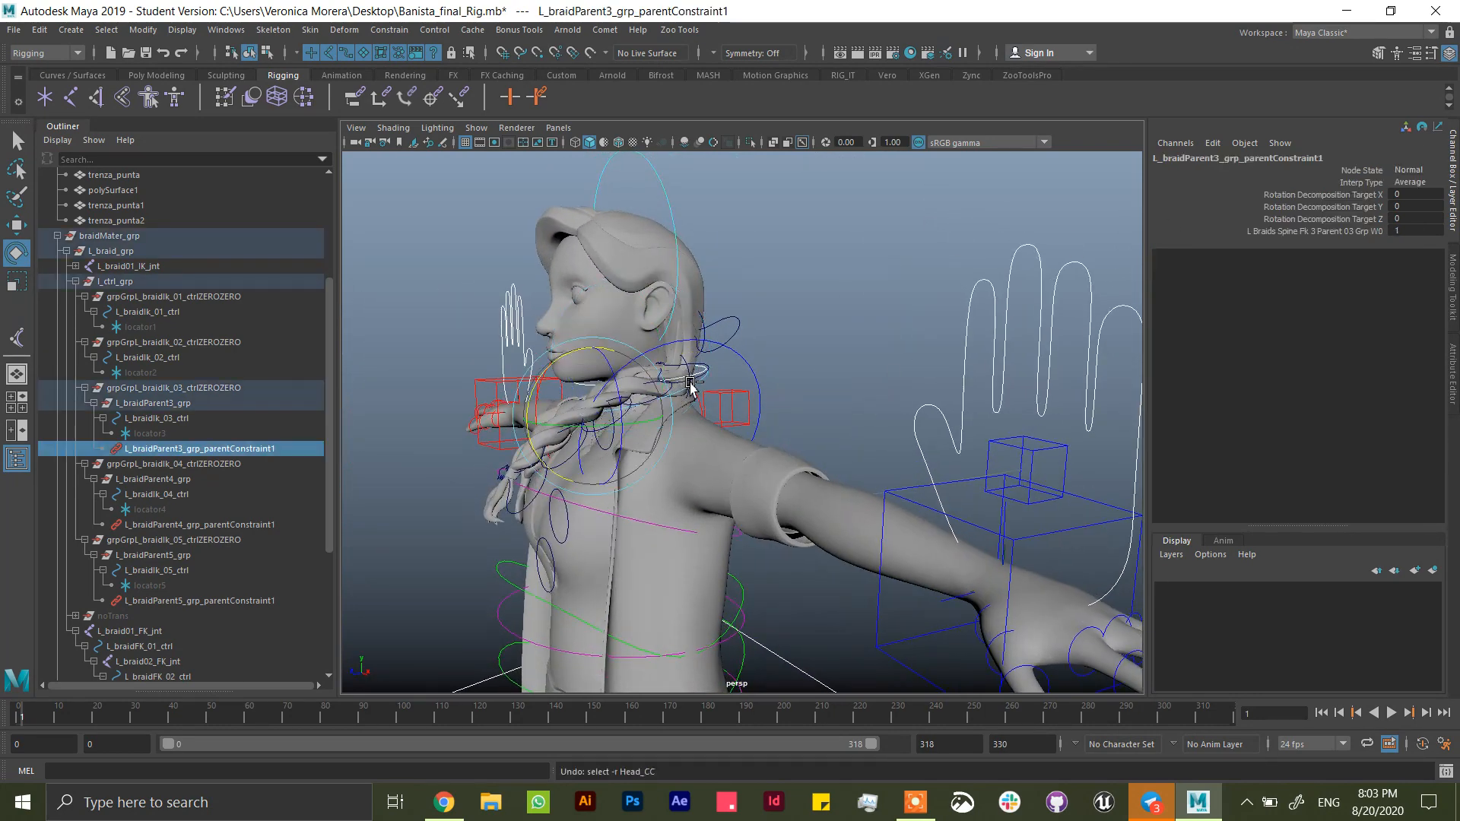
pyautogui.hotkey('ctrl', 'z')
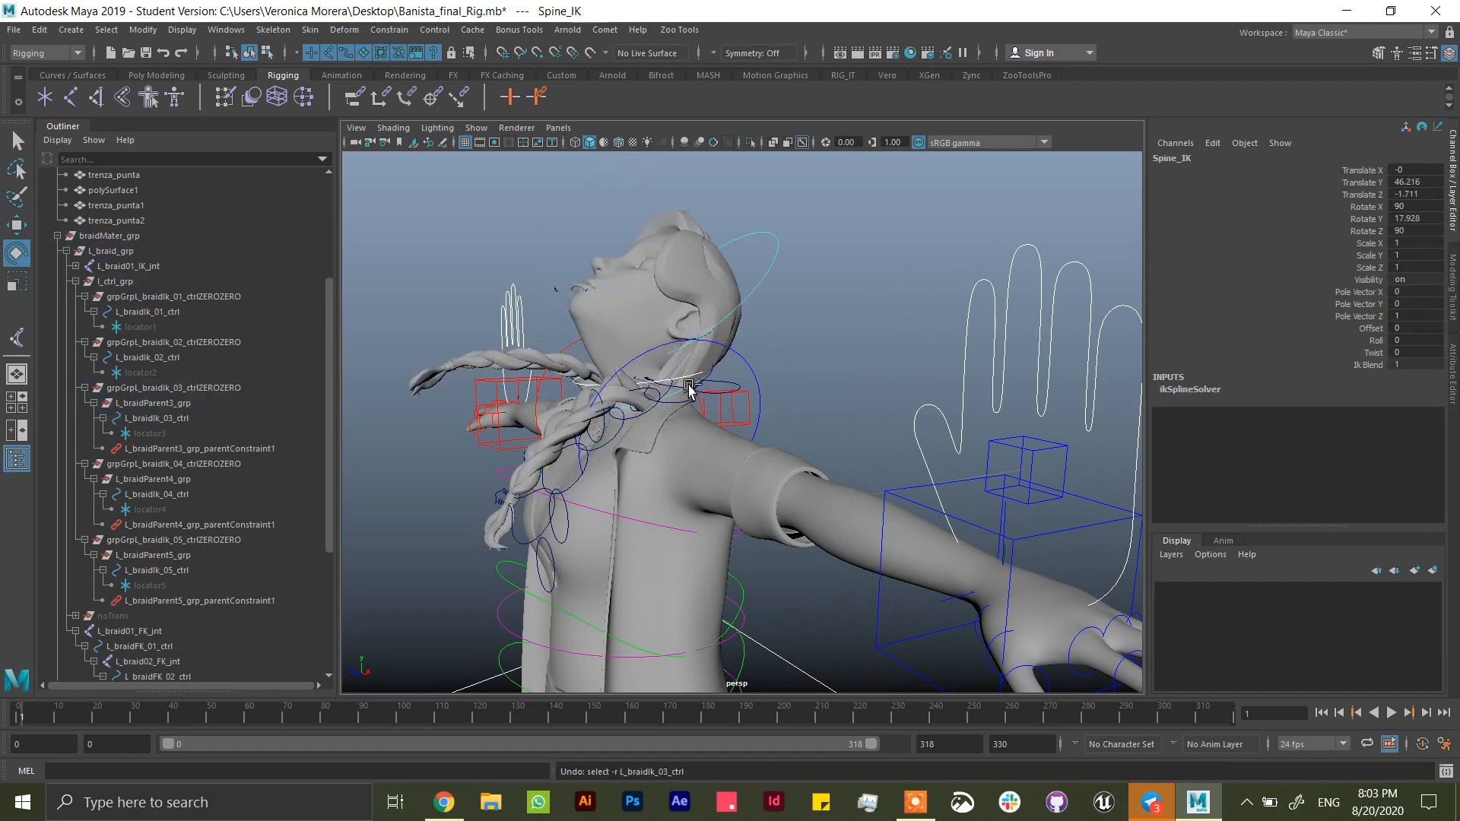
pyautogui.hotkey('ctrl', 'z')
pyautogui.hotkey('ctrl', 'z')
pyautogui.hotkey('ctrl', 'z')
pyautogui.hotkey('ctrl', 'z')
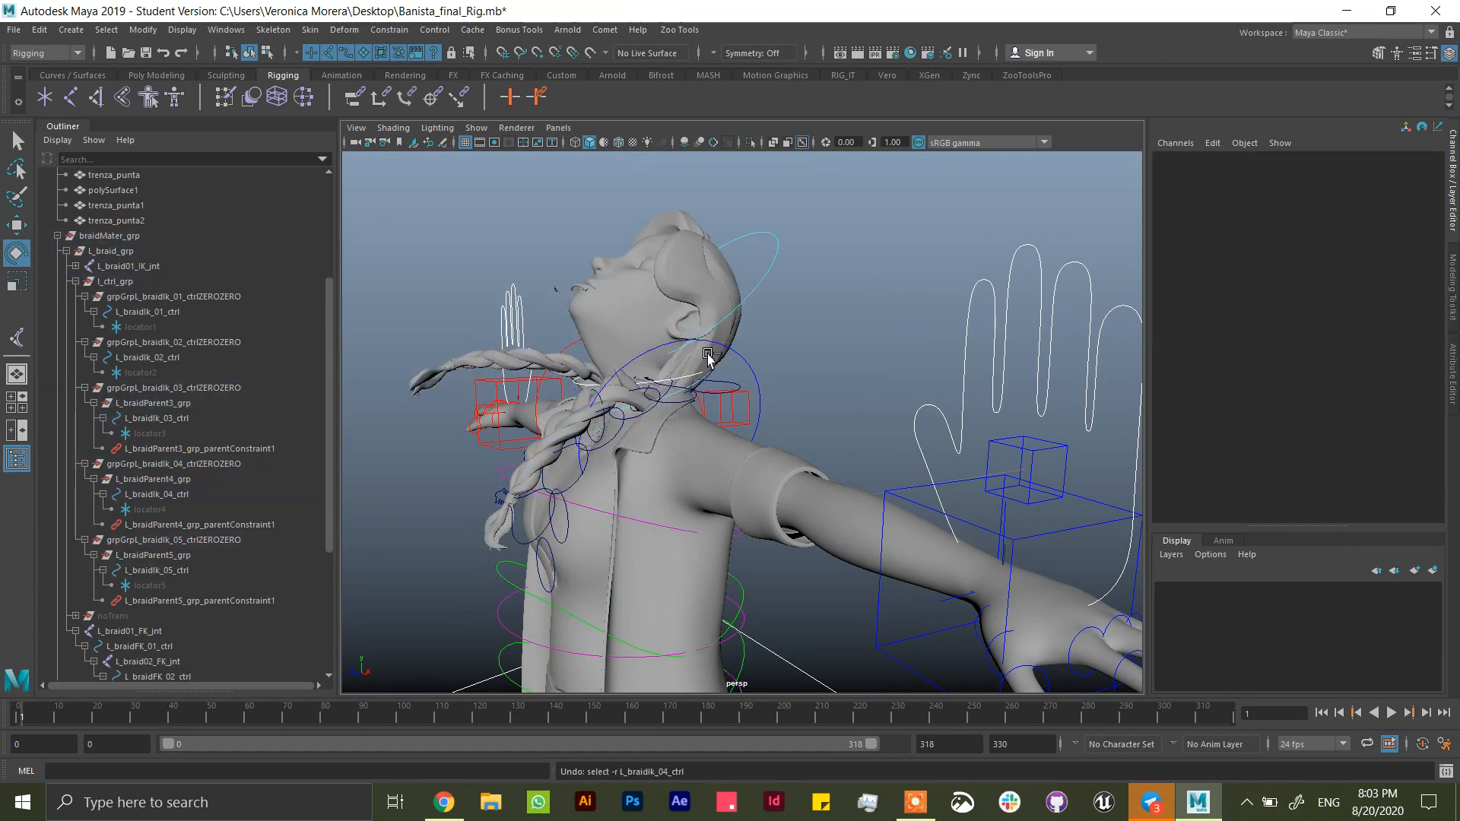
# - Test-rotate Head_CC from its tilted-back pose, undo that rotation, and set its Rotate Z to 0
pyautogui.click(777, 268)
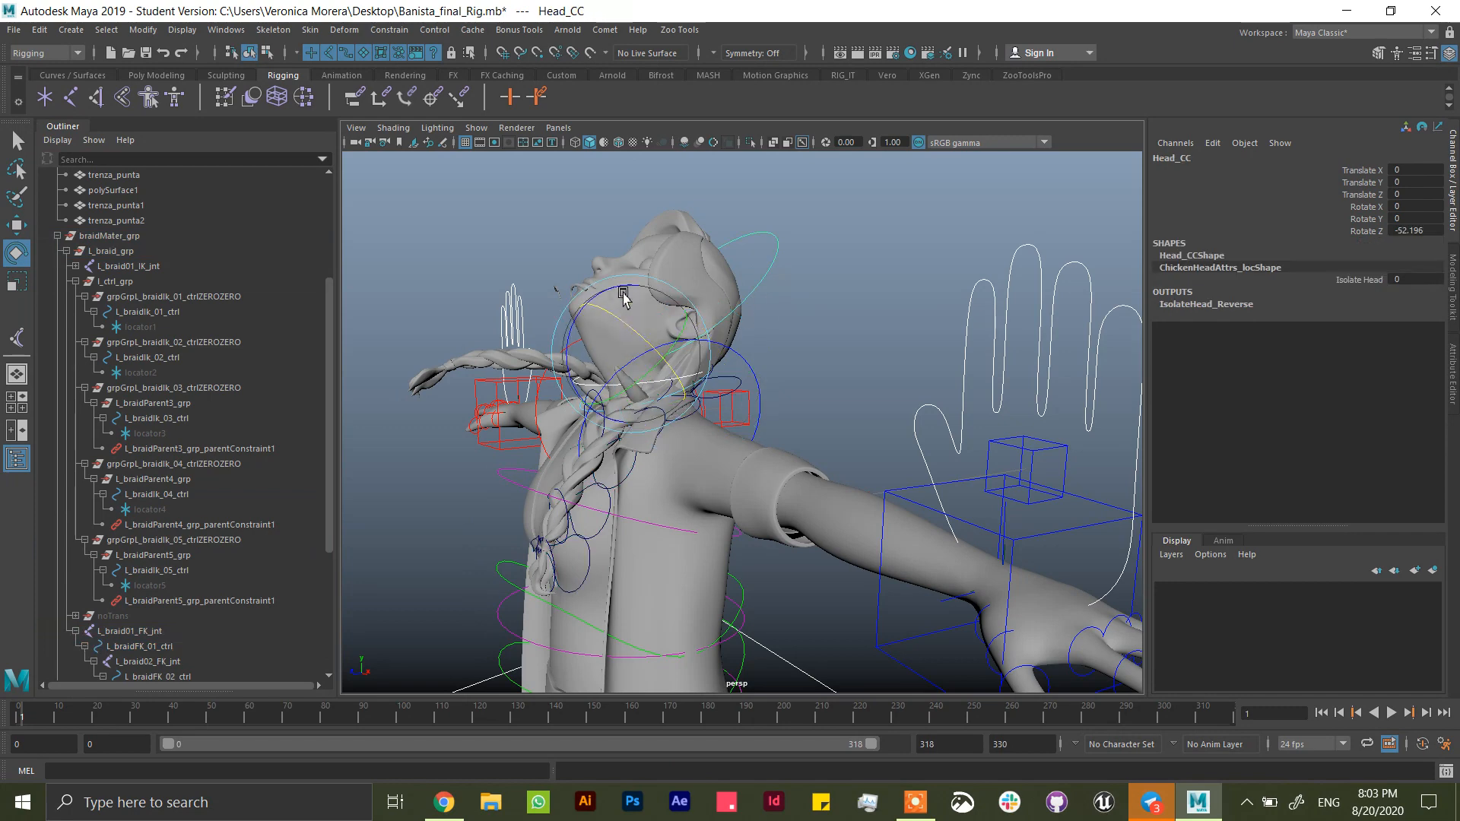
pyautogui.moveTo(625, 294); pyautogui.dragTo(696, 384)
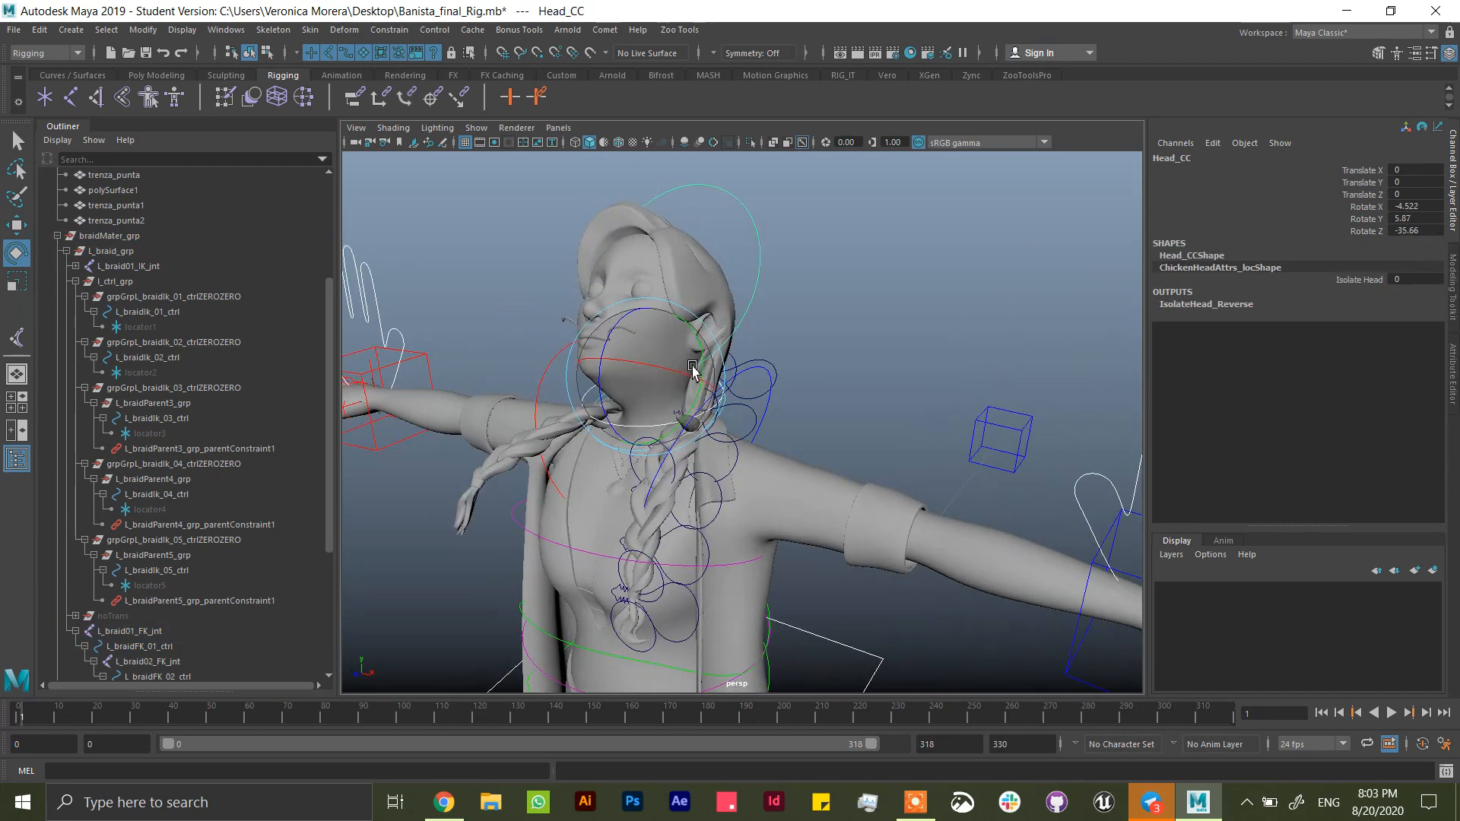
pyautogui.hotkey('ctrl', 'z')
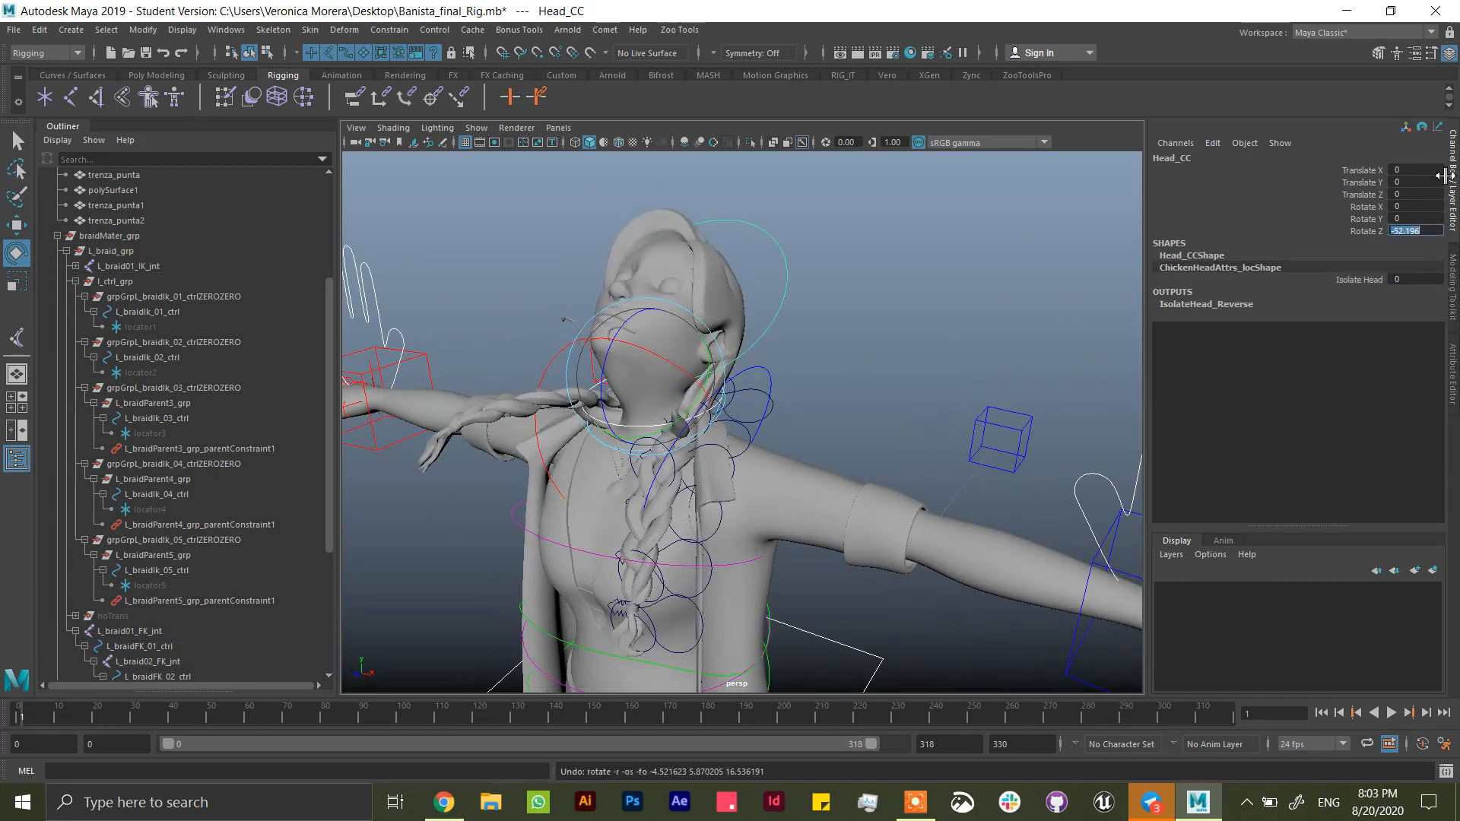
pyautogui.write('0')
pyautogui.press('Return')
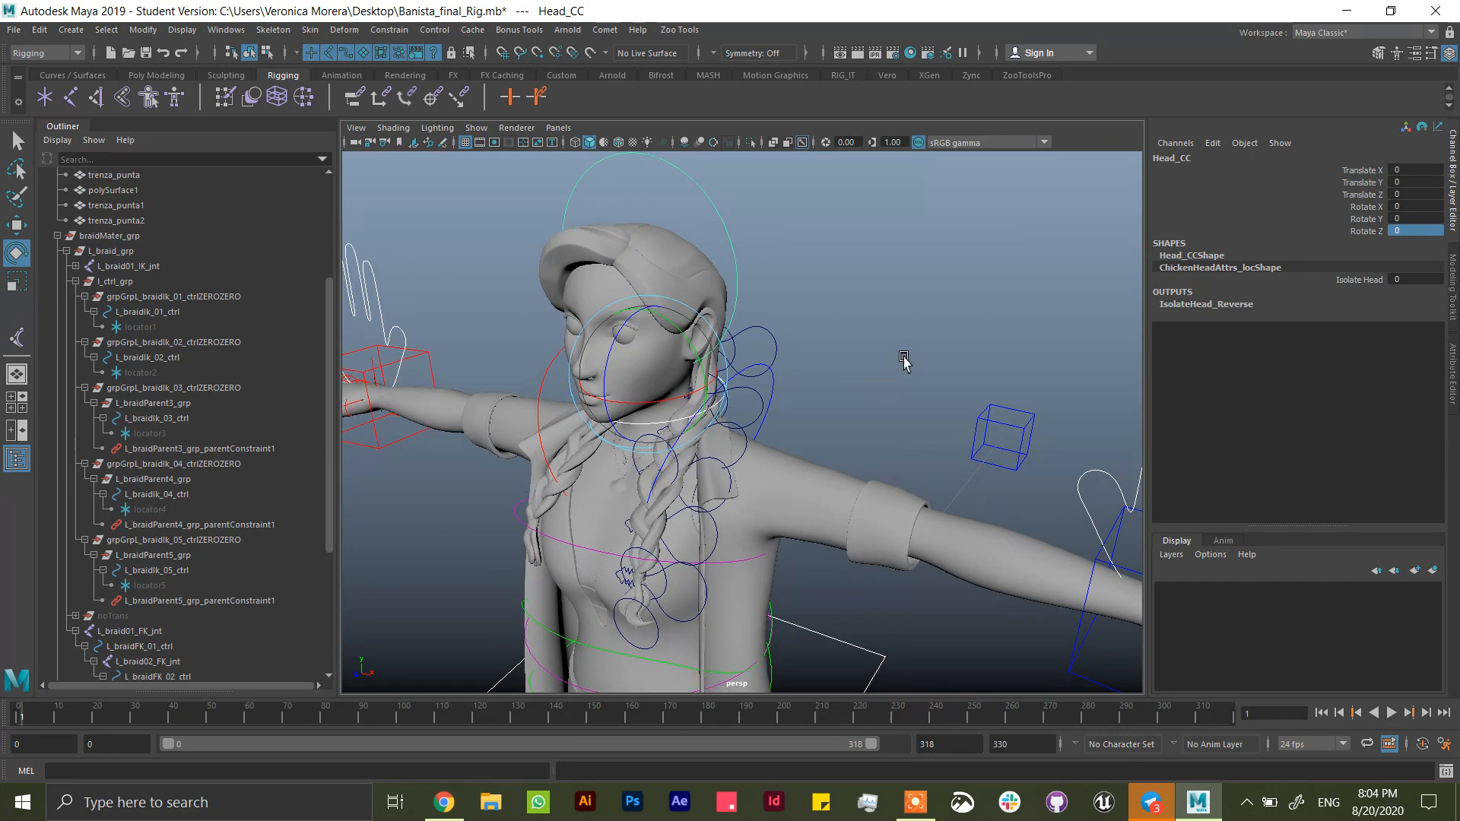